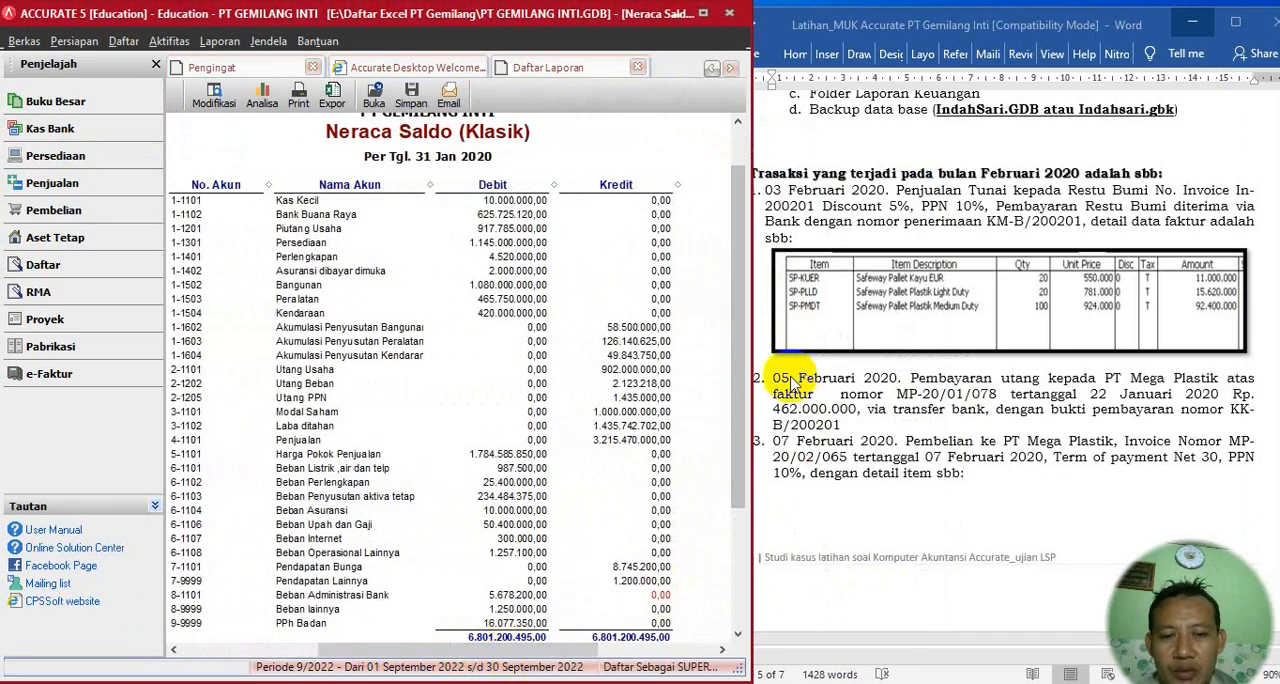
drag(734, 409, 731, 434)
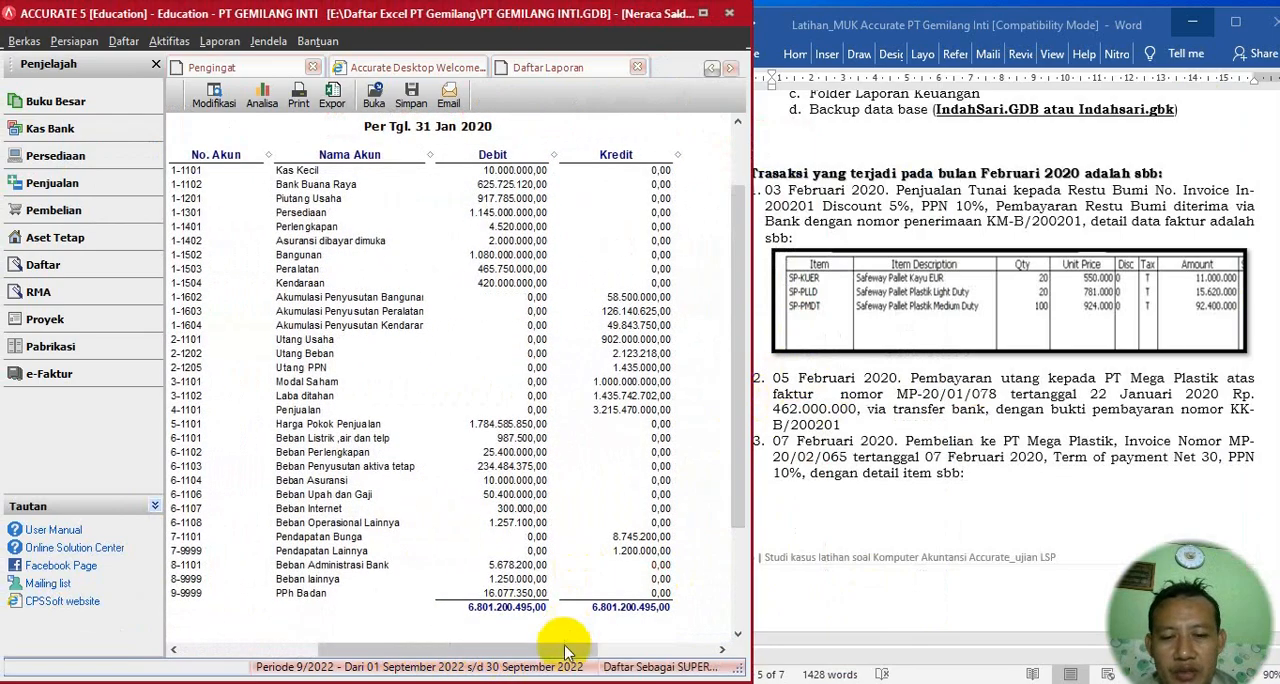
drag(571, 650, 612, 652)
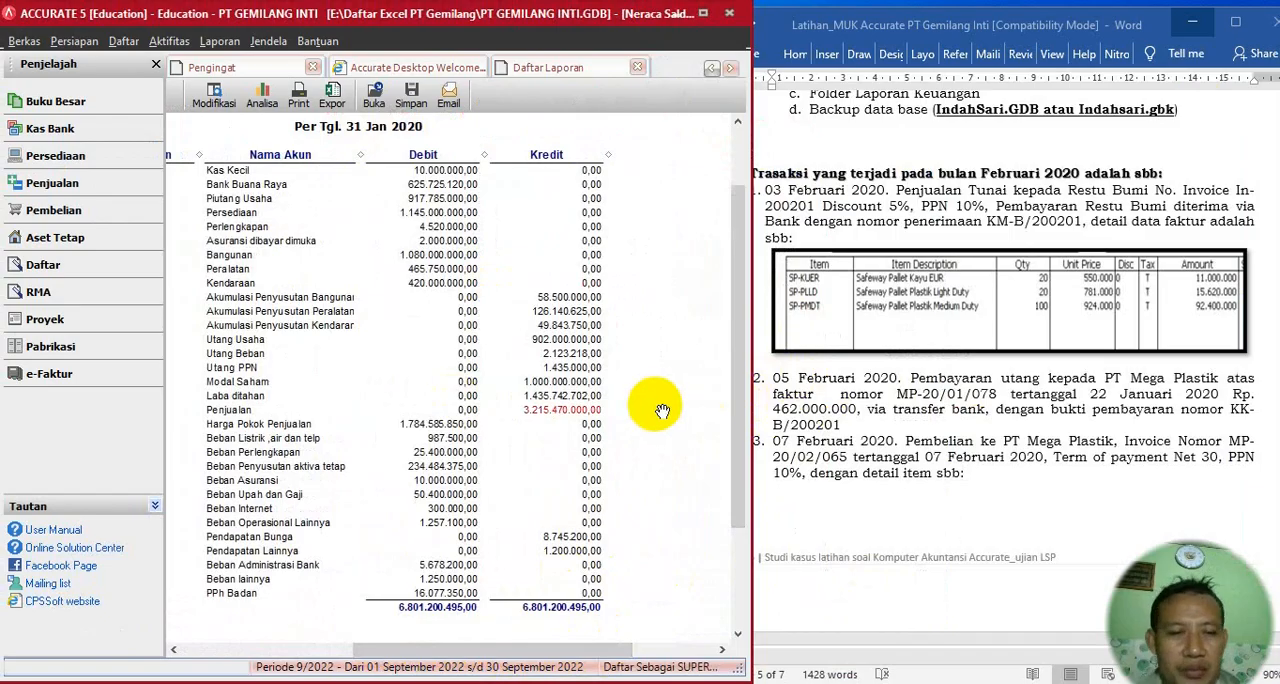
- In the Word document, copy the invoice number together with the word "Invoice" from the 03 Februari 2020 sales transaction
click(886, 155)
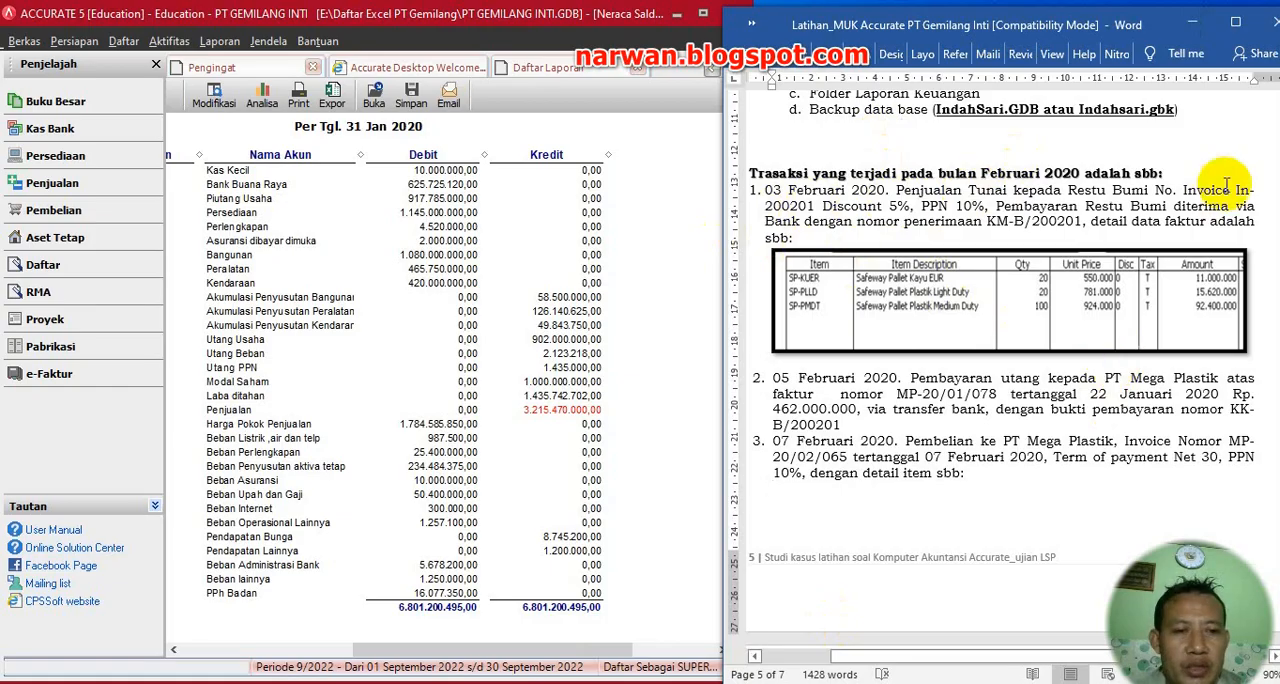
drag(1238, 190, 808, 206)
click(810, 206)
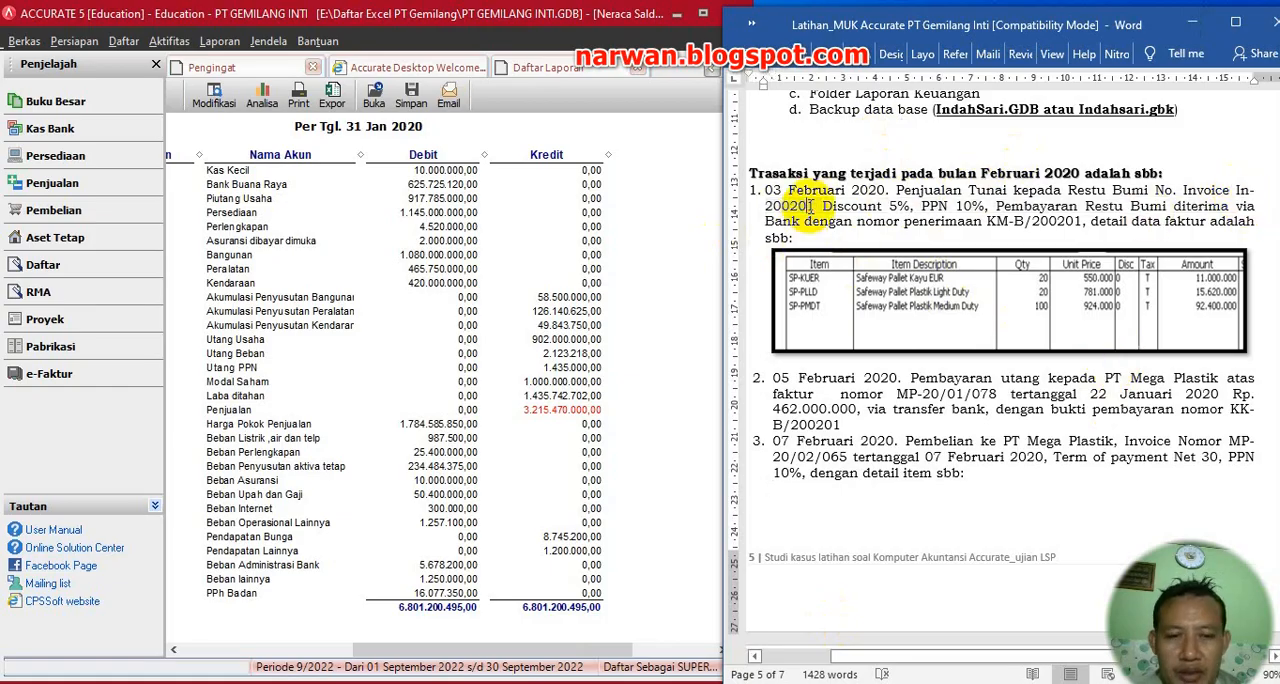
drag(1183, 190, 818, 204)
key(ctrl+c)
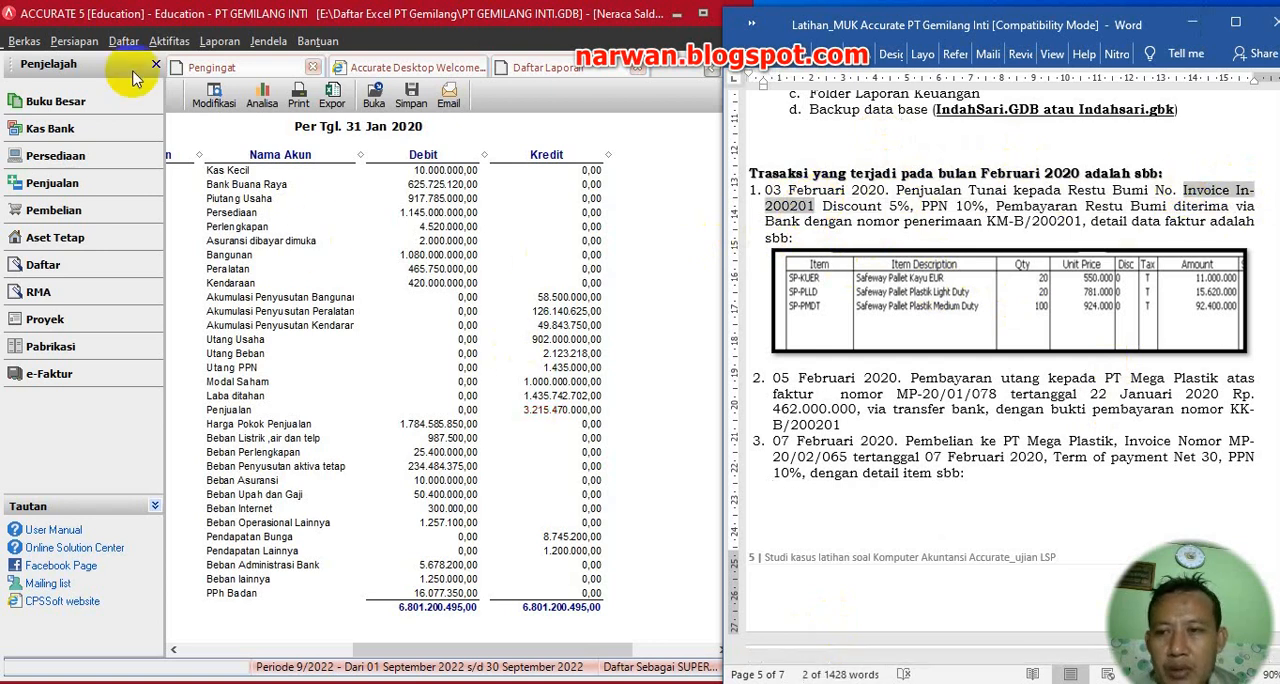
- Create a new sales invoice in Accurate for customer Restu Bumi and paste the copied text as its invoice number
click(168, 42)
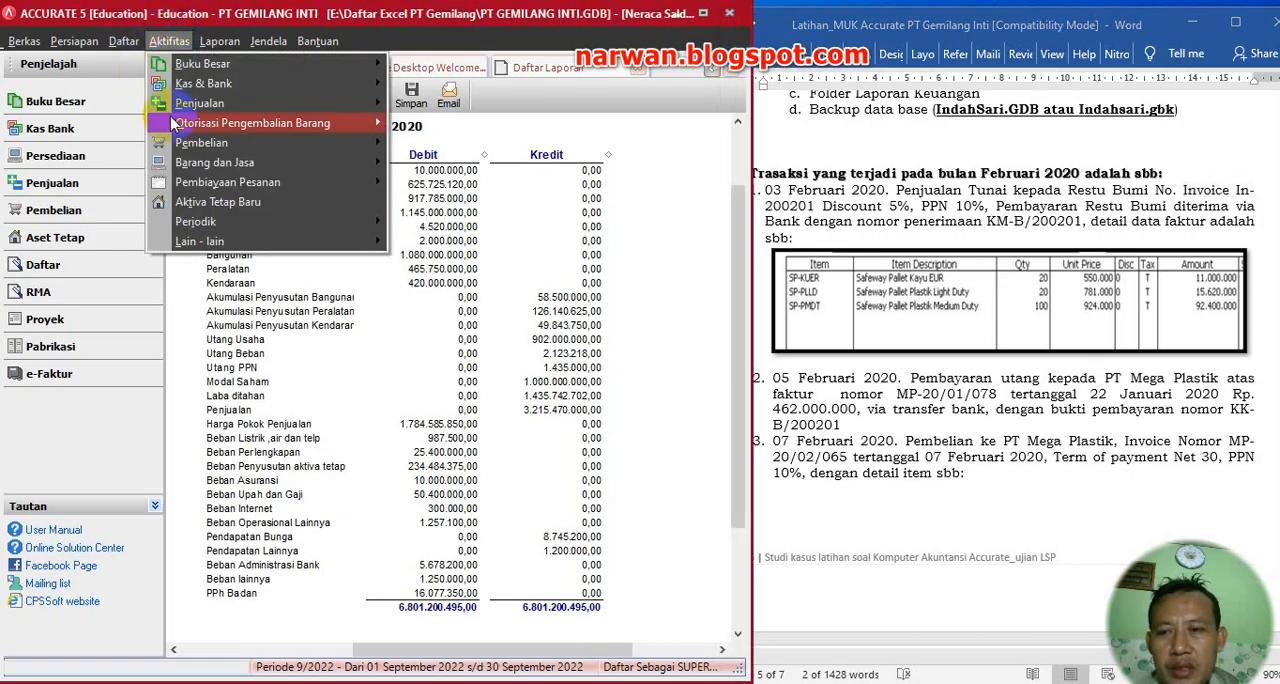
mouse_move(320, 102)
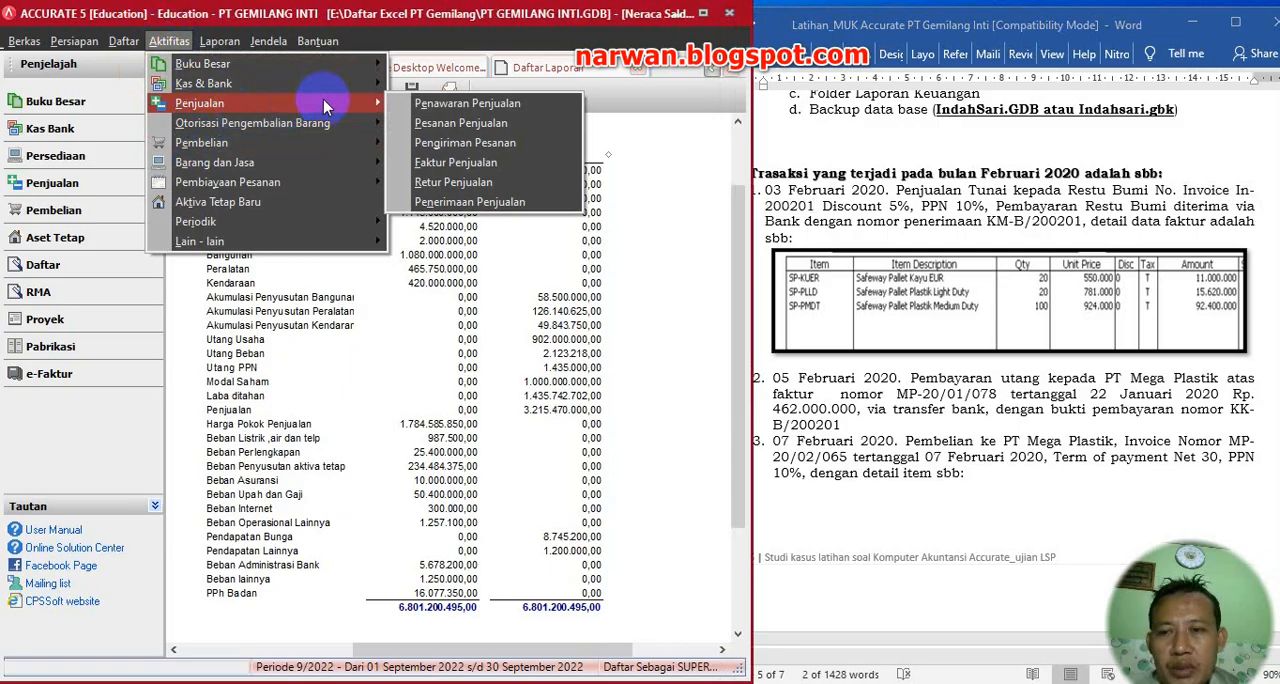
click(446, 168)
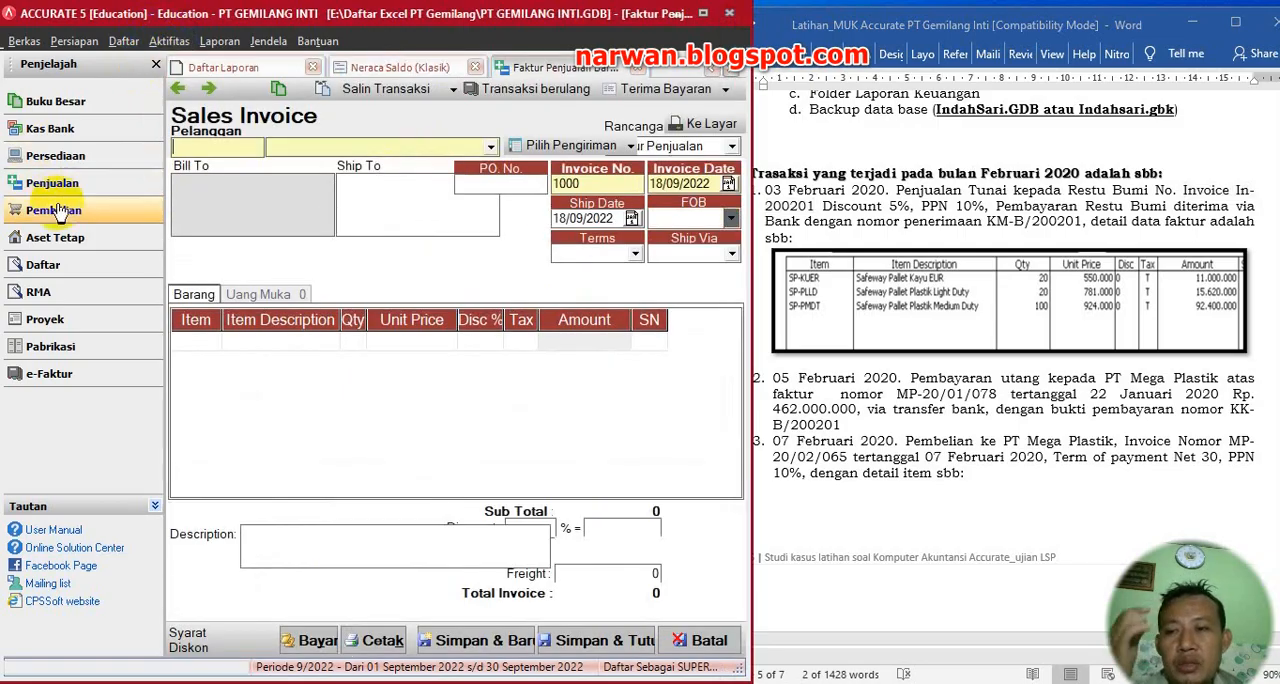
click(492, 150)
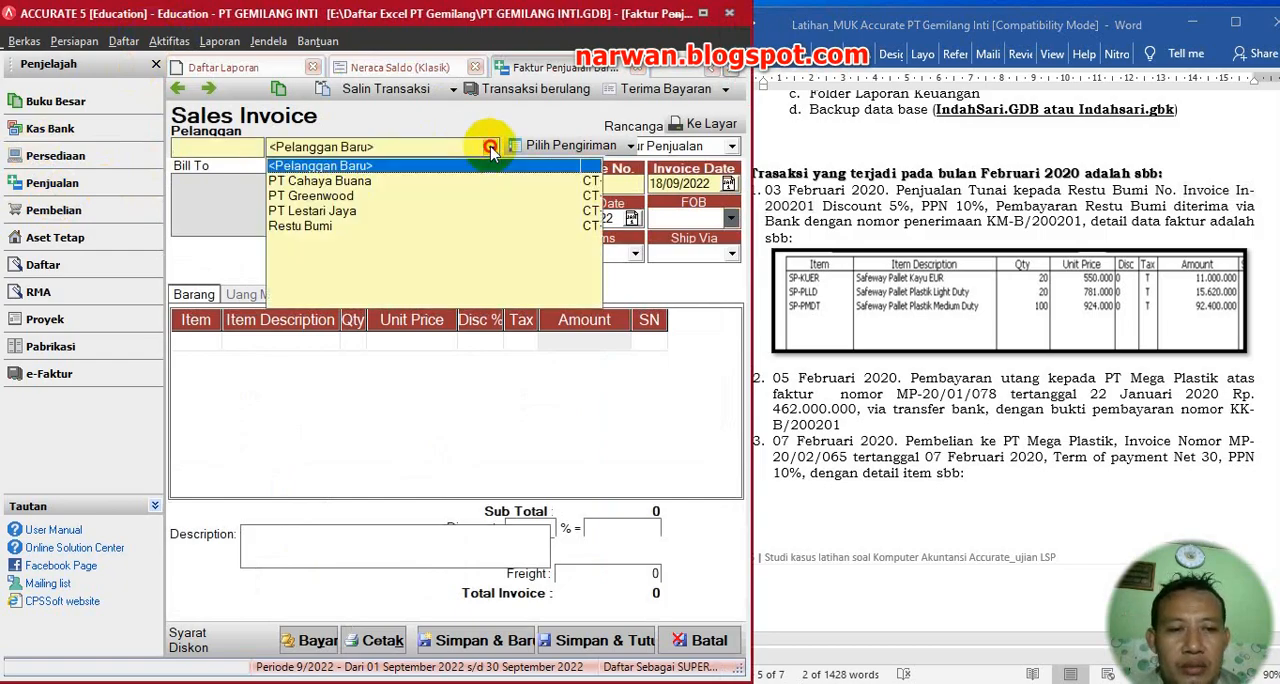
click(318, 228)
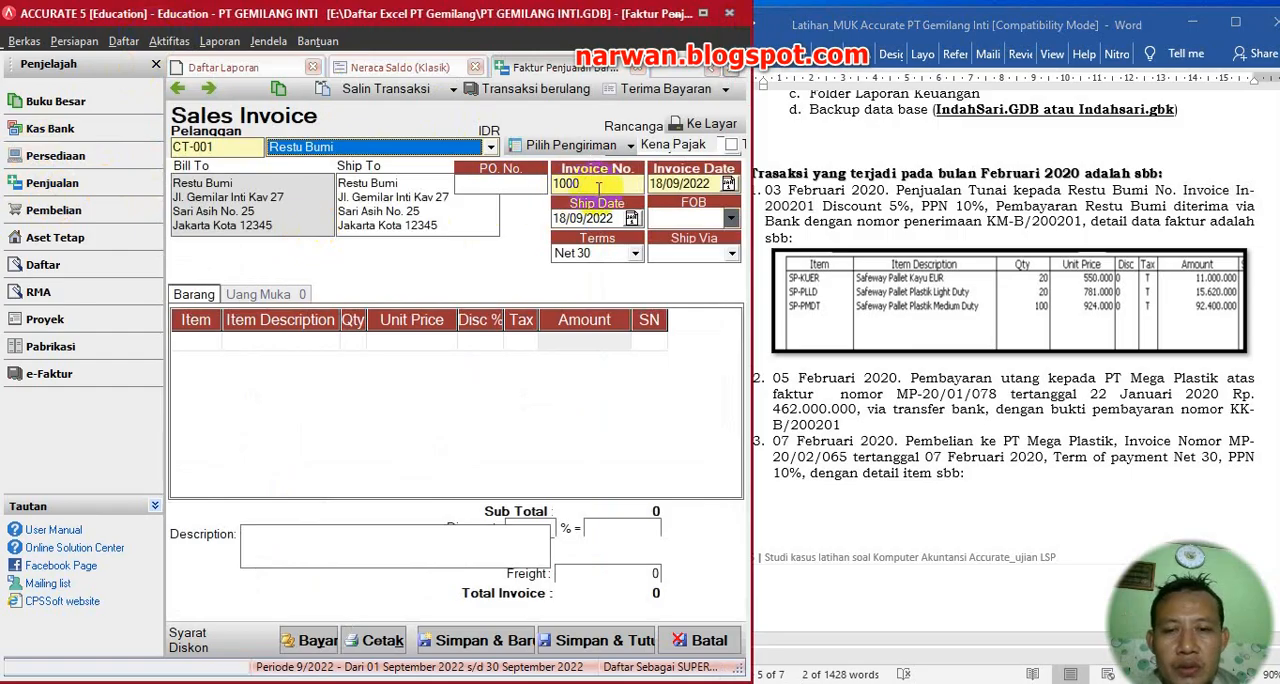
key(ctrl+v)
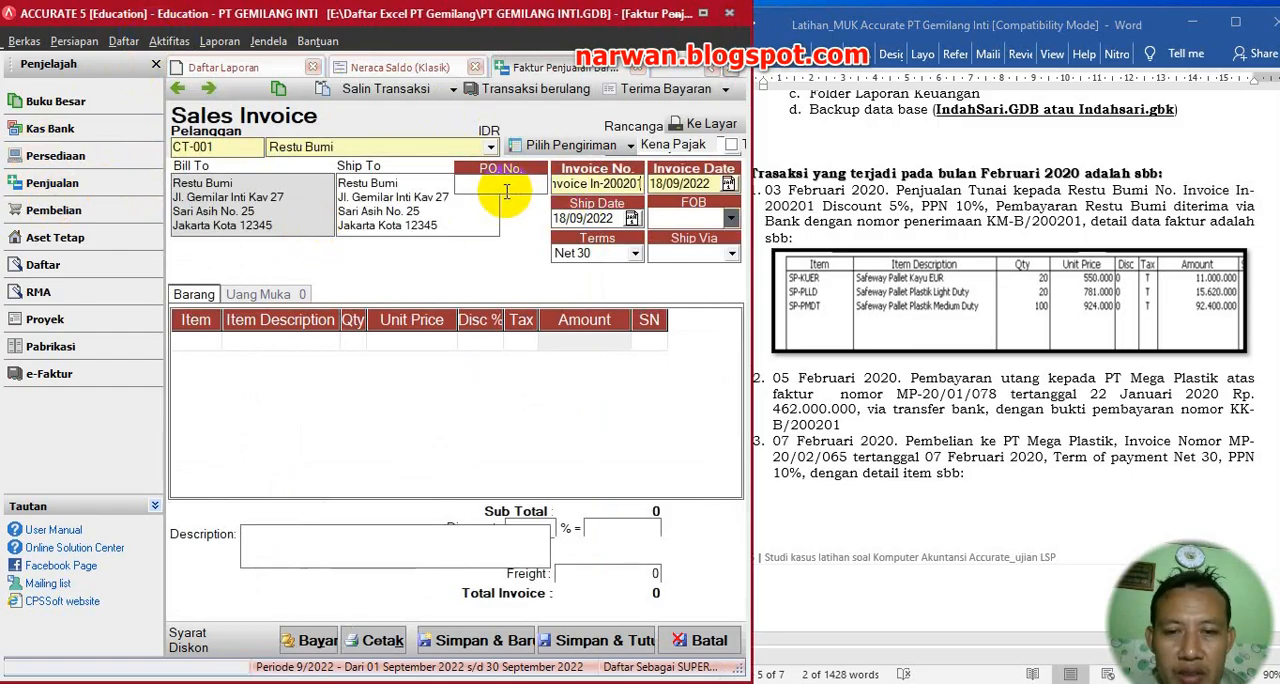
- Set the invoice date and ship date to 03/02/2020 and the payment terms to C.O.D
click(714, 186)
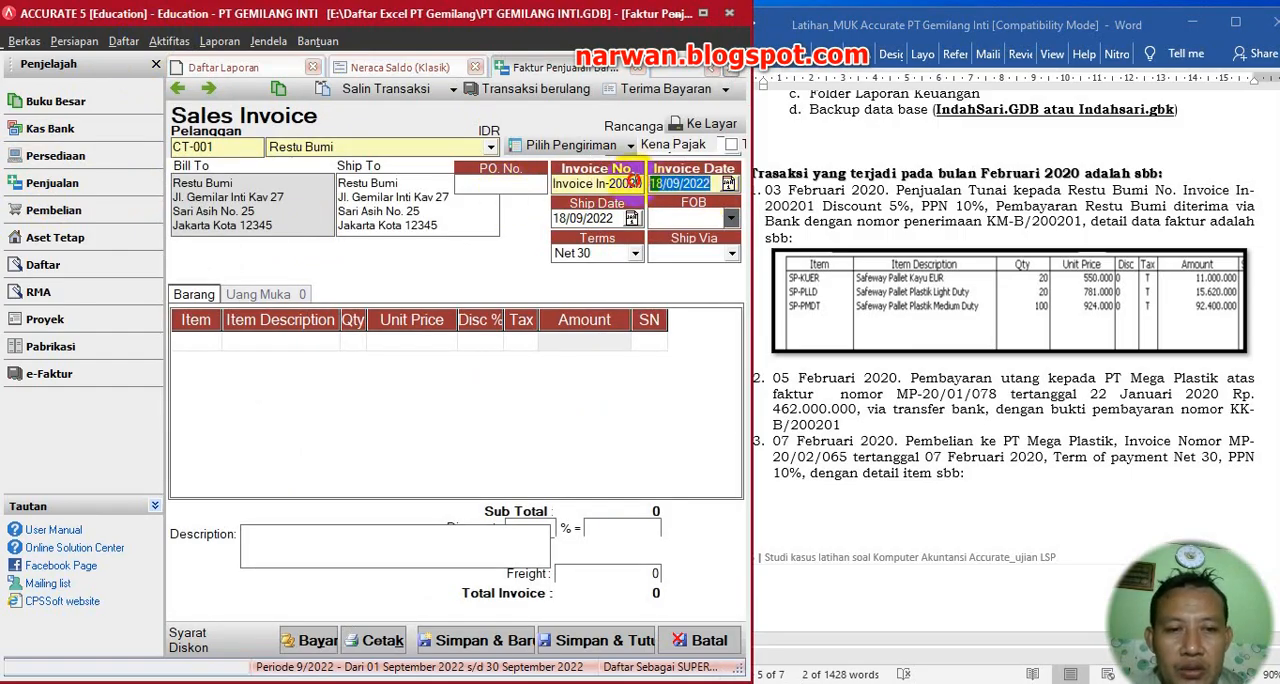
text(03)
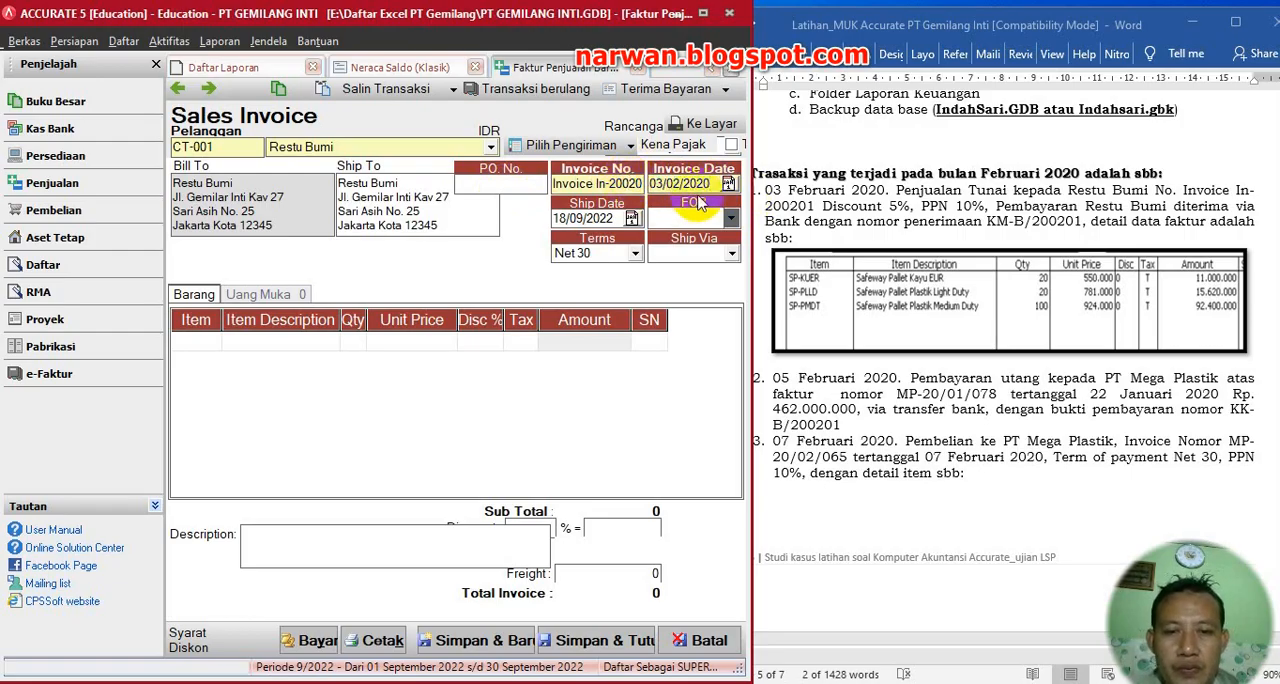
mouse_move(711, 185)
mouse_down()
mouse_move(619, 179)
mouse_move(519, 218)
mouse_up()
text(03/02/2020)
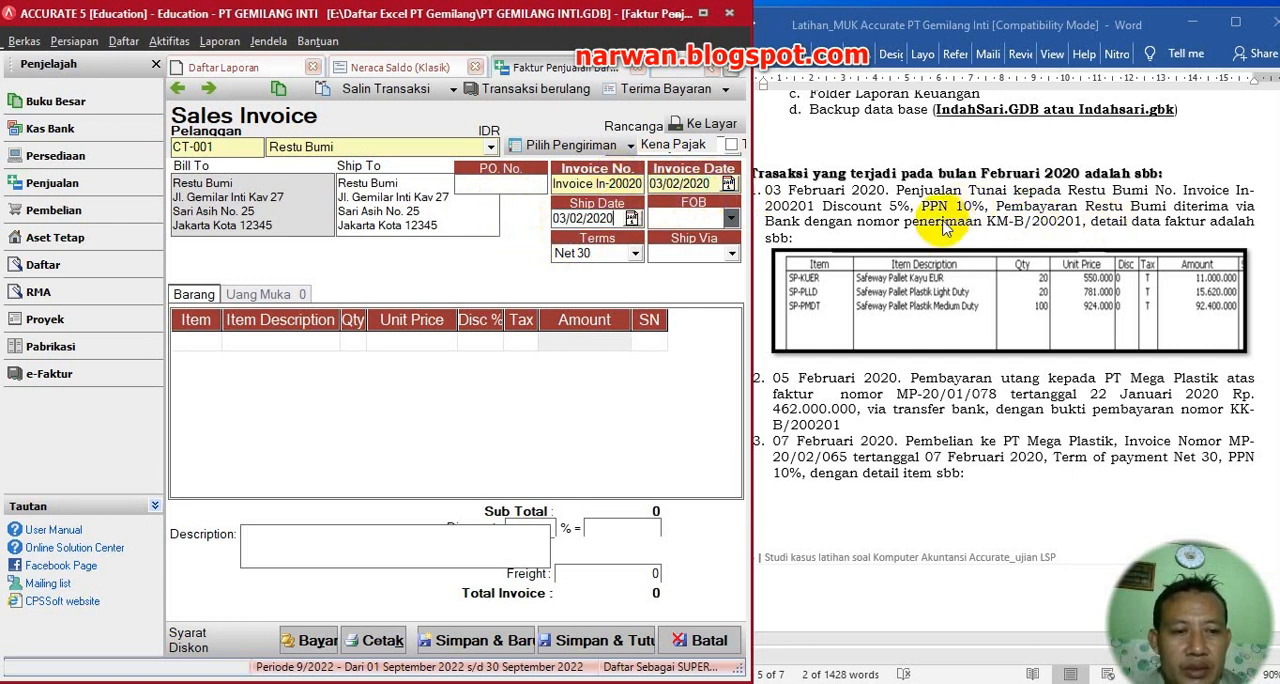
click(634, 253)
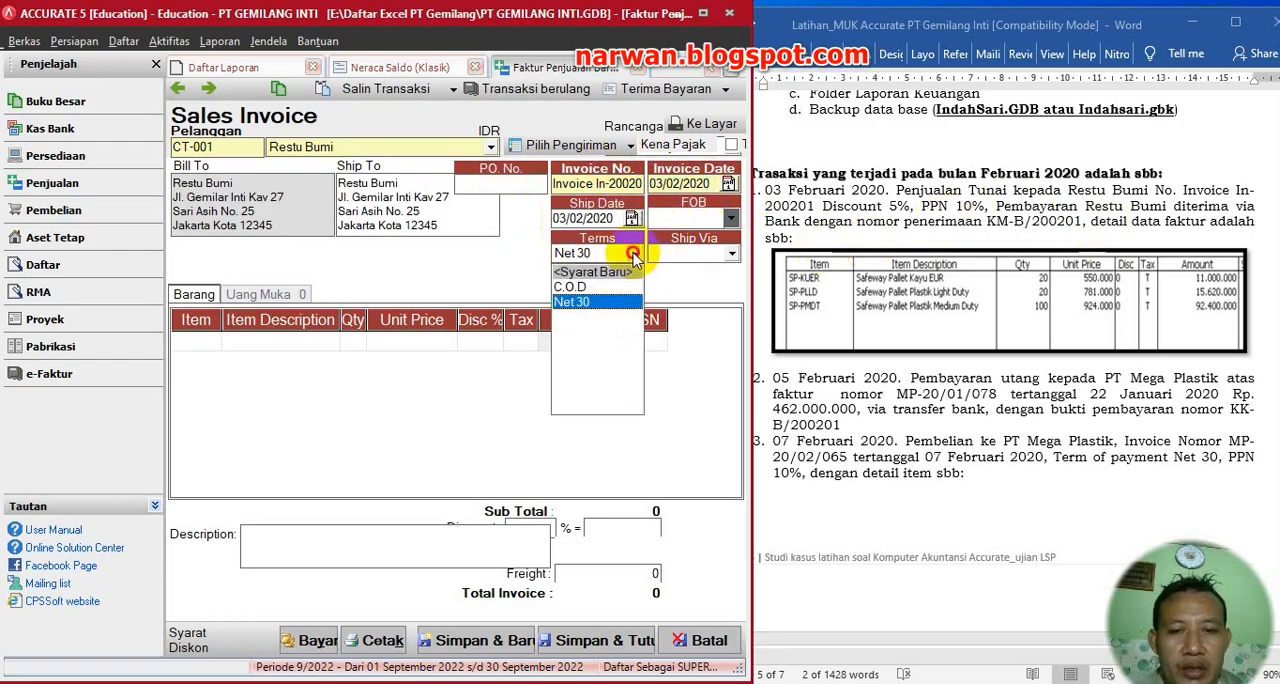
click(585, 287)
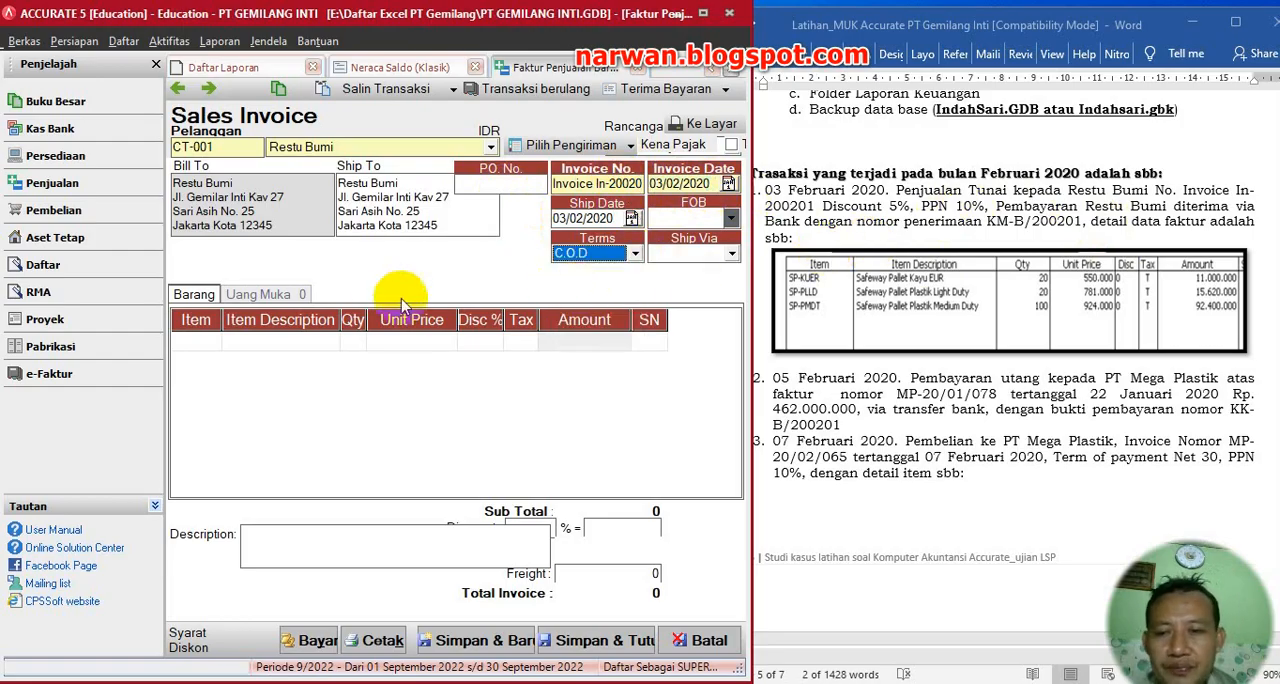
- Widen the SN column and add item SP-KUER as the first line with quantity 20 and unit price 550.000
drag(667, 320, 718, 320)
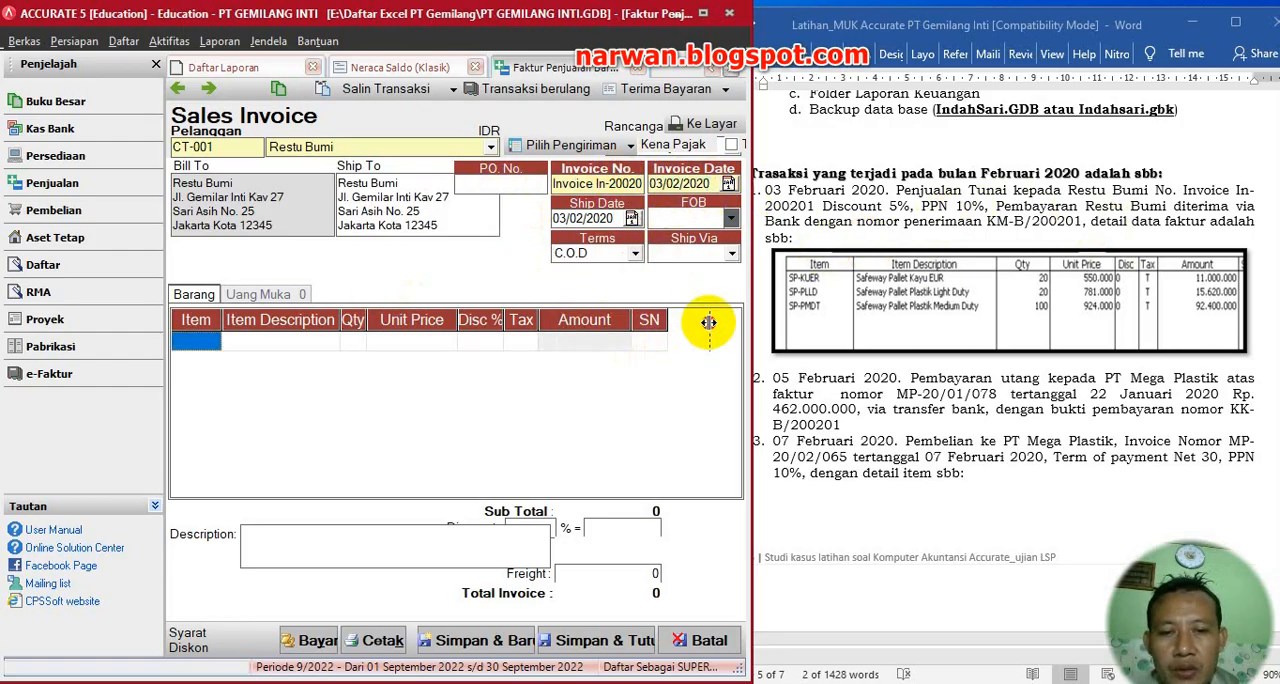
click(212, 341)
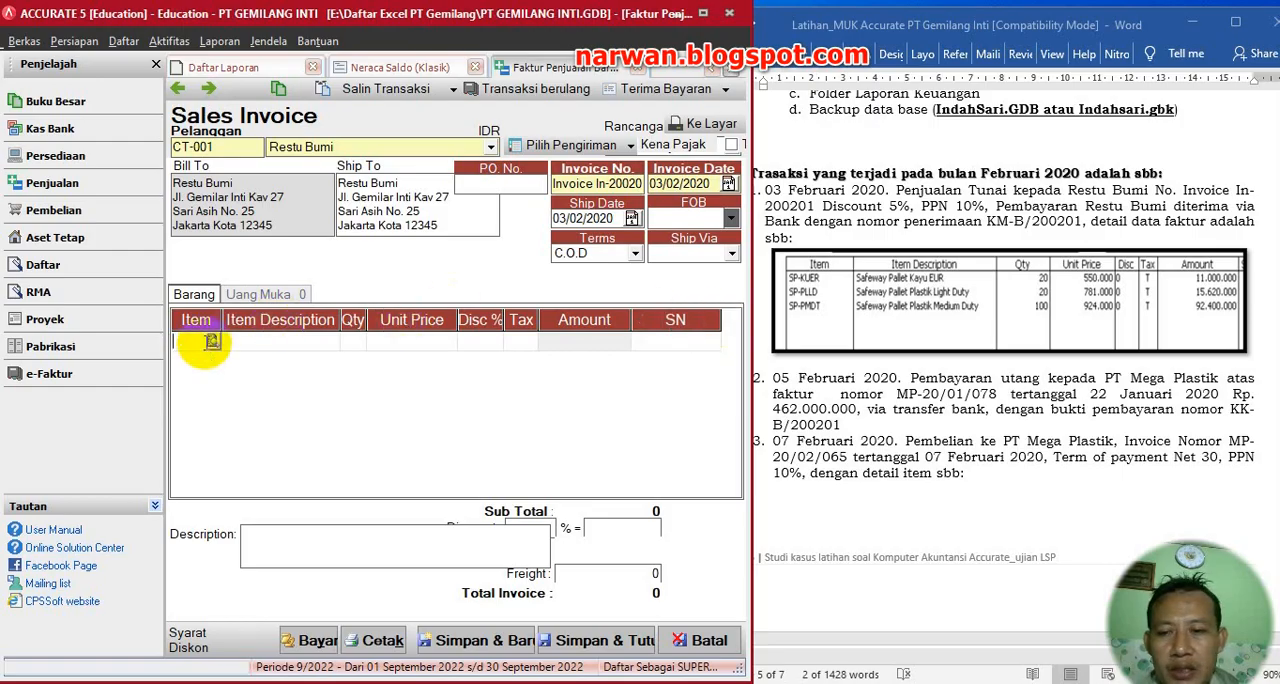
click(210, 341)
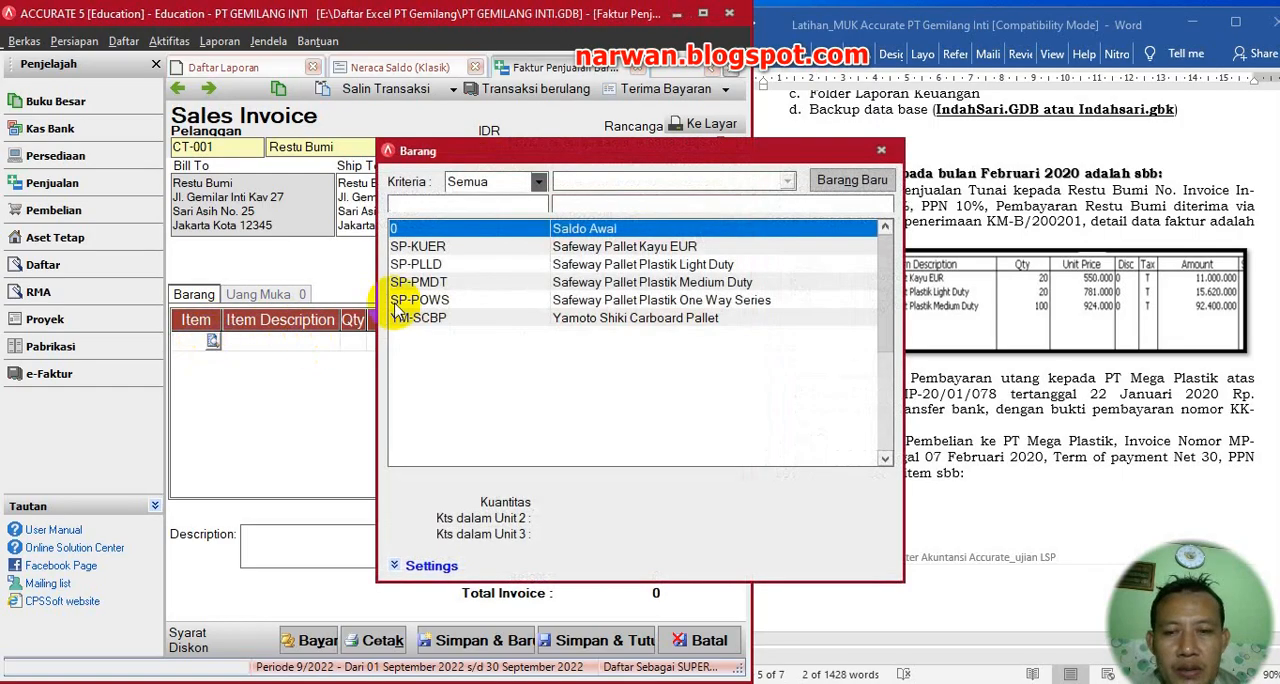
double_click(423, 253)
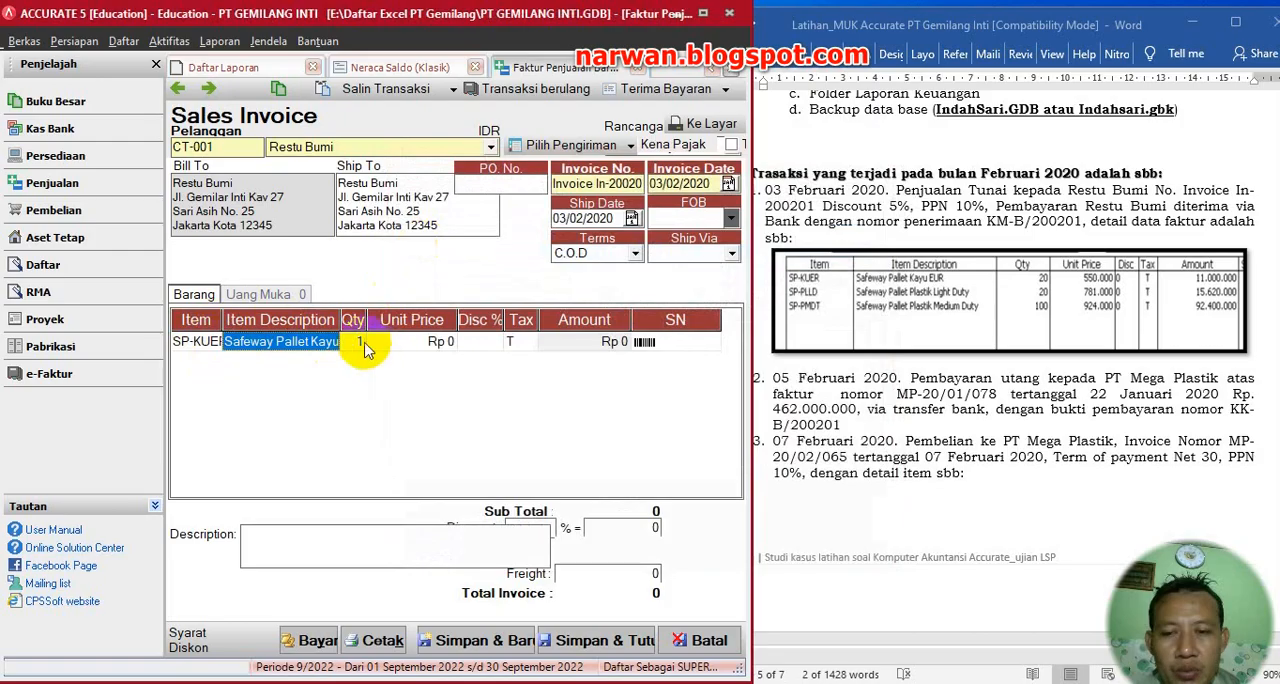
click(357, 342)
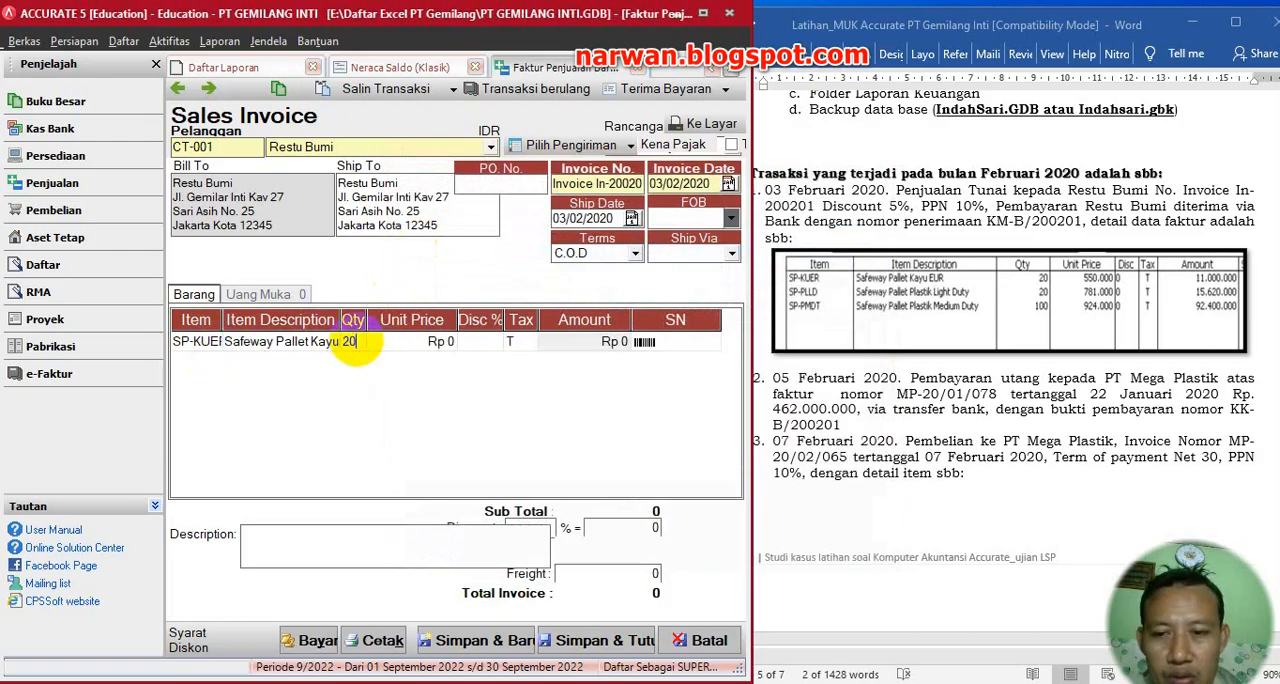
key(Tab)
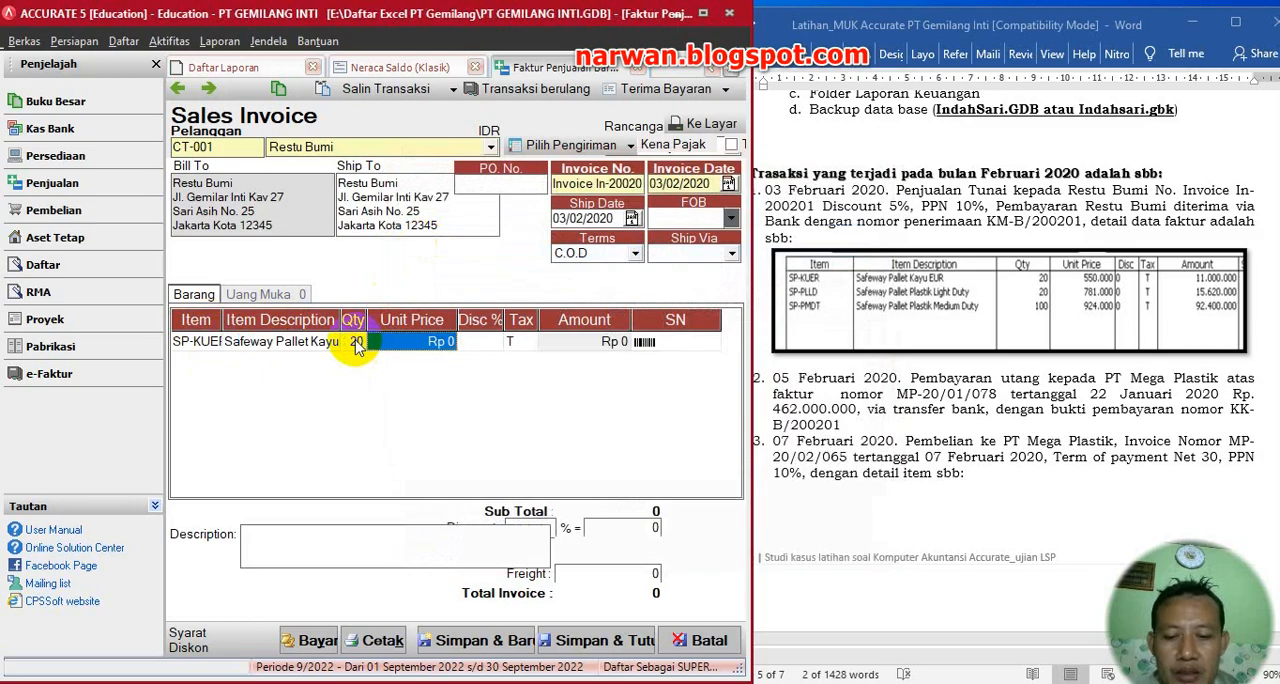
text(55)
text(0.000)
key(Tab)
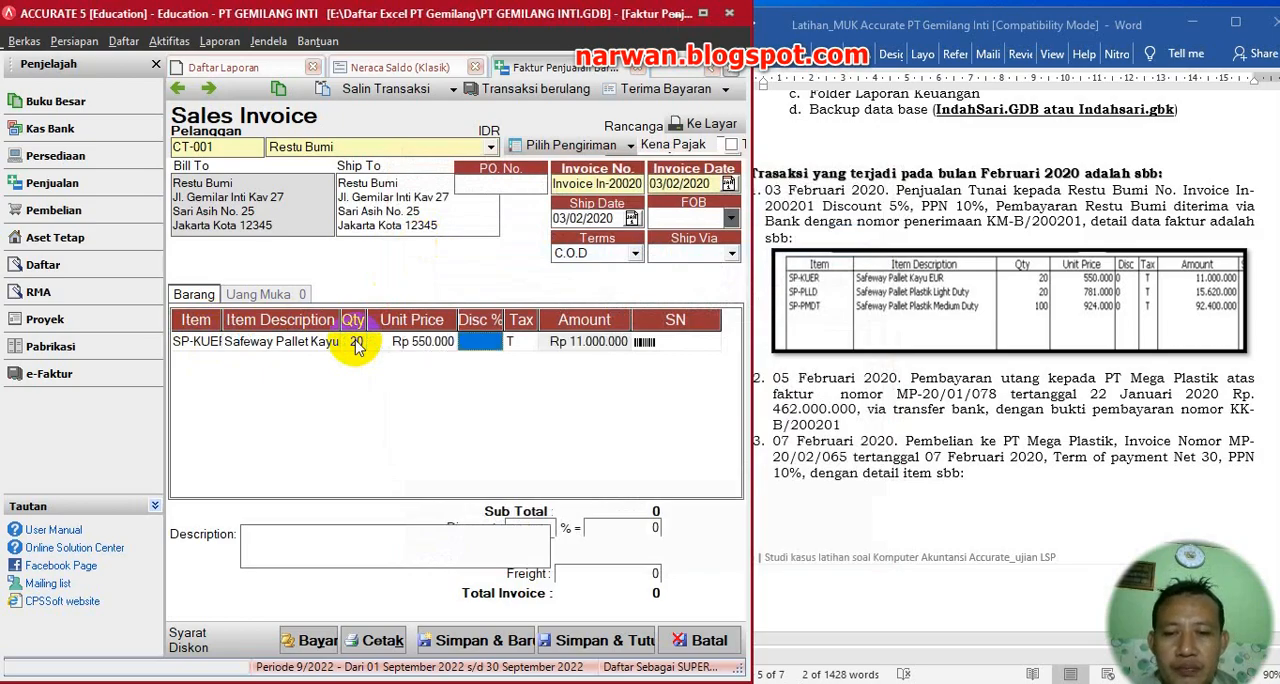
key(Tab)
key(Tab)
key(Tab)
key(Tab)
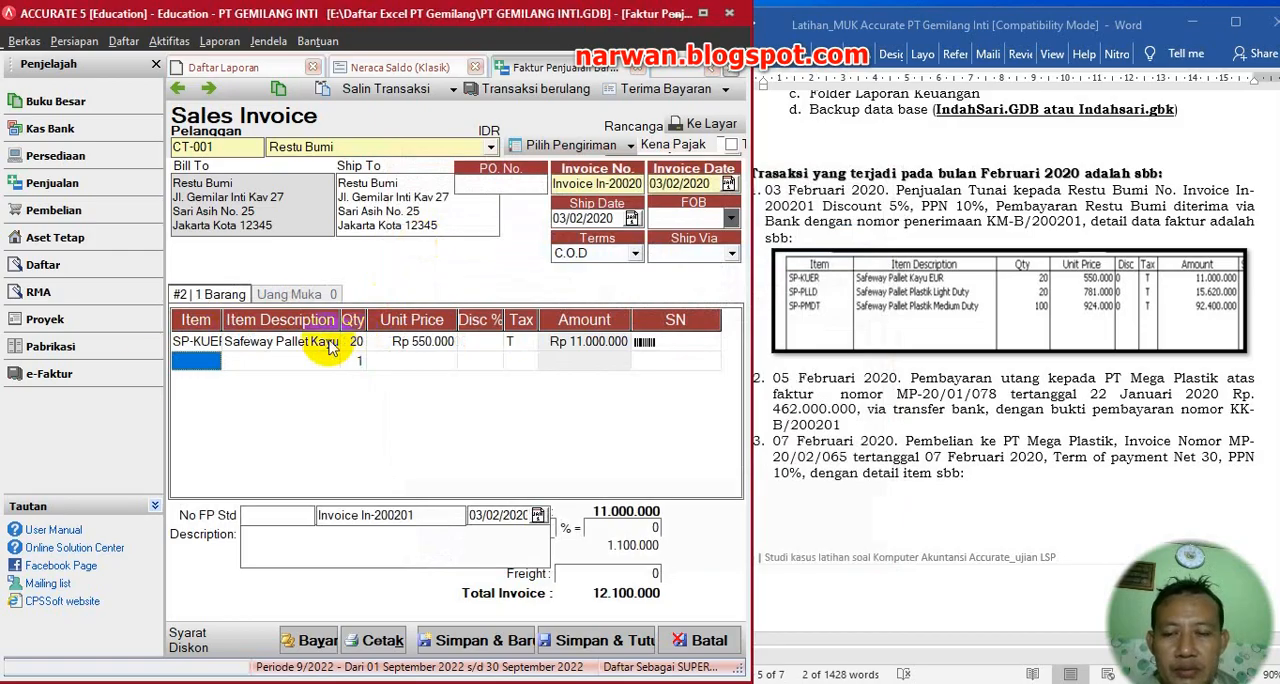
- Add item SP-PLLD as the second invoice line with quantity 20 and unit price 781.000
click(200, 361)
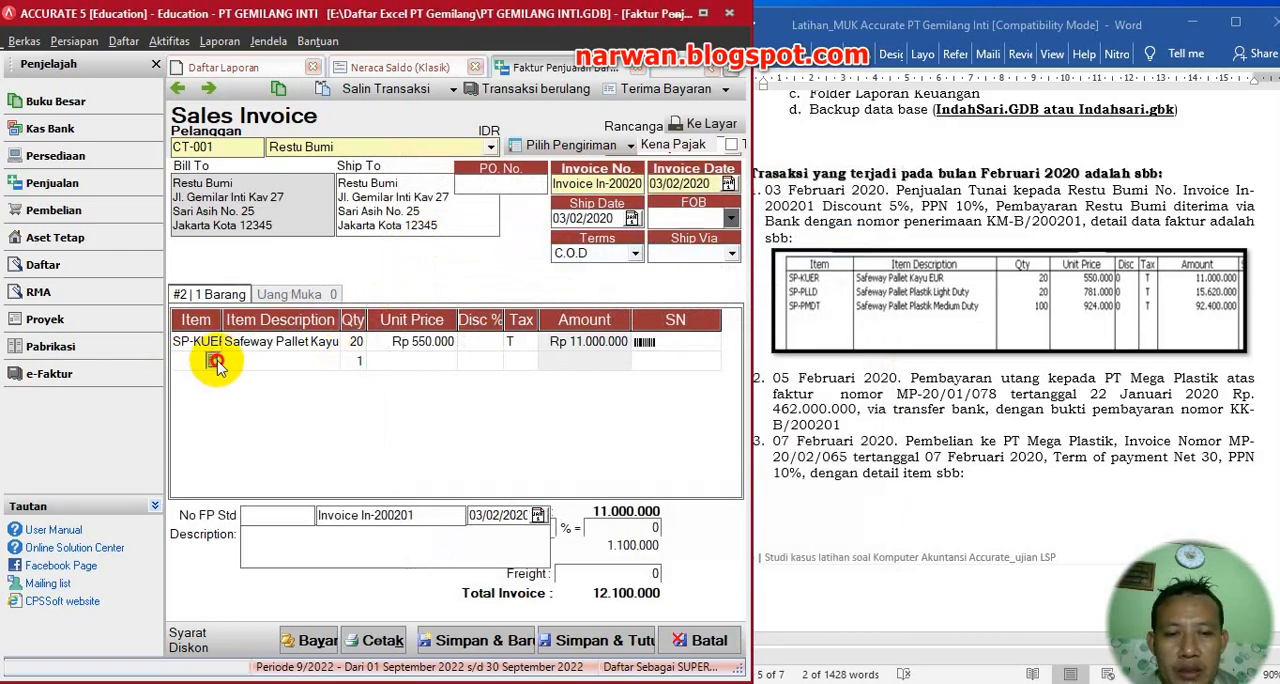
click(215, 361)
drag(760, 150, 628, 218)
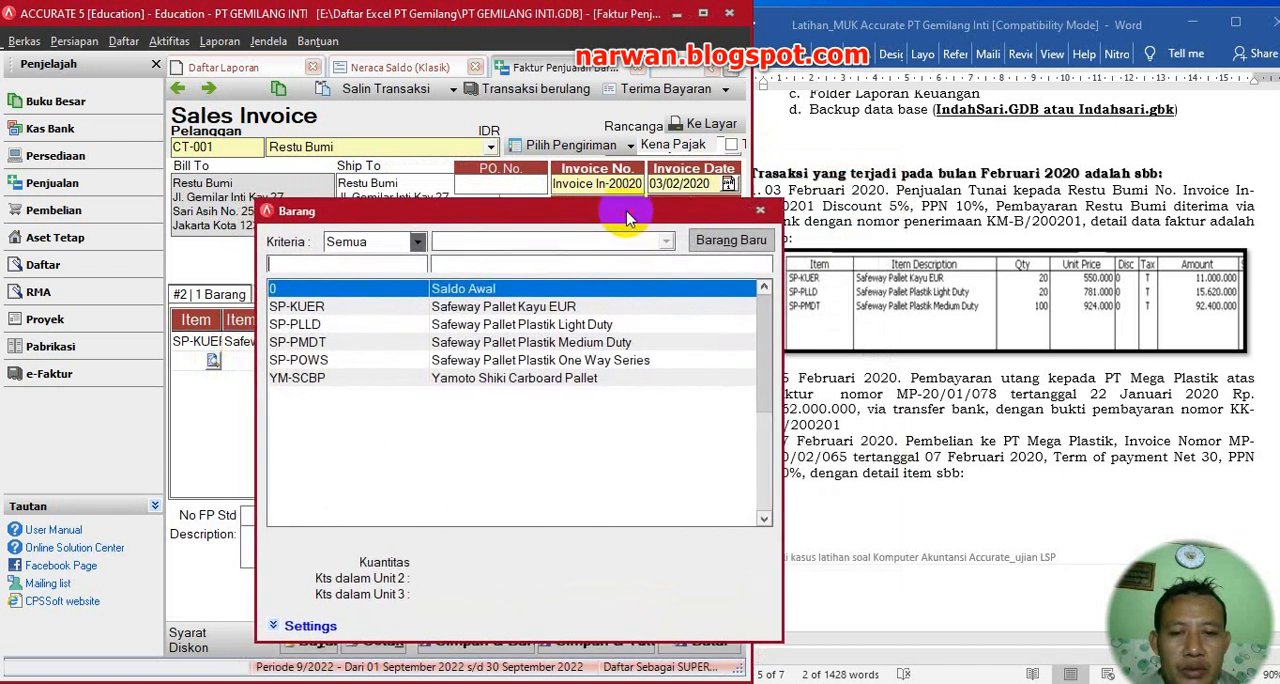
double_click(543, 325)
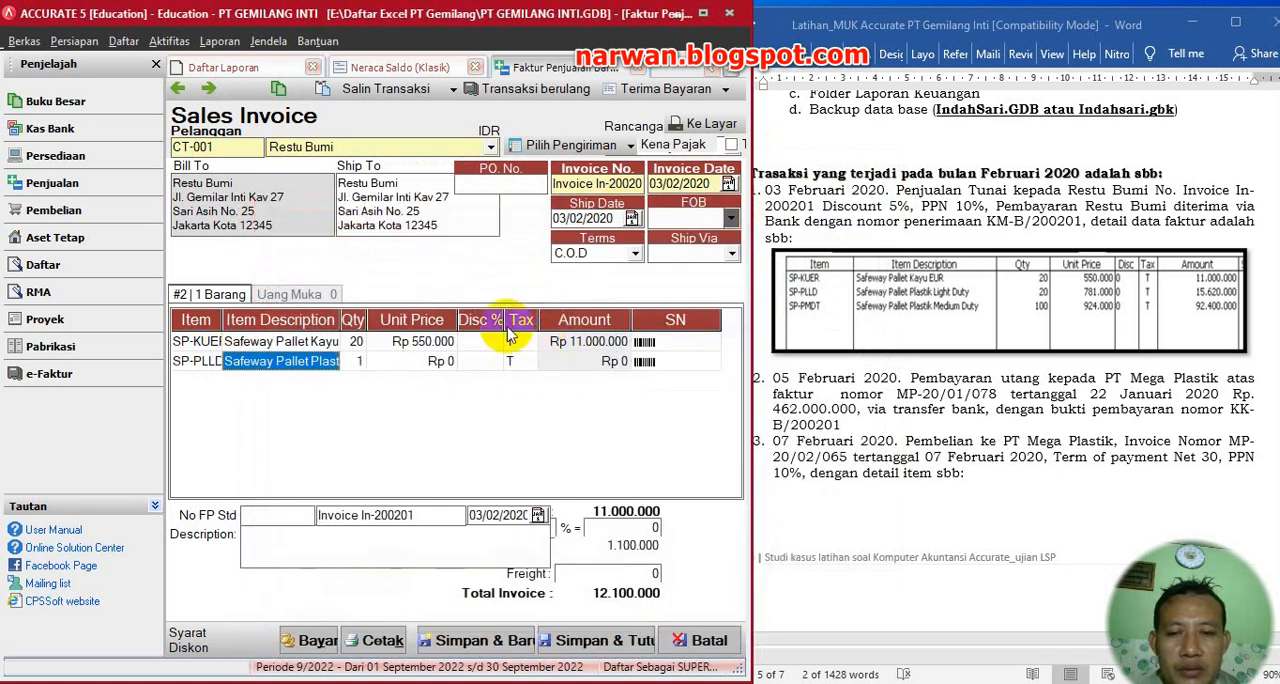
click(355, 362)
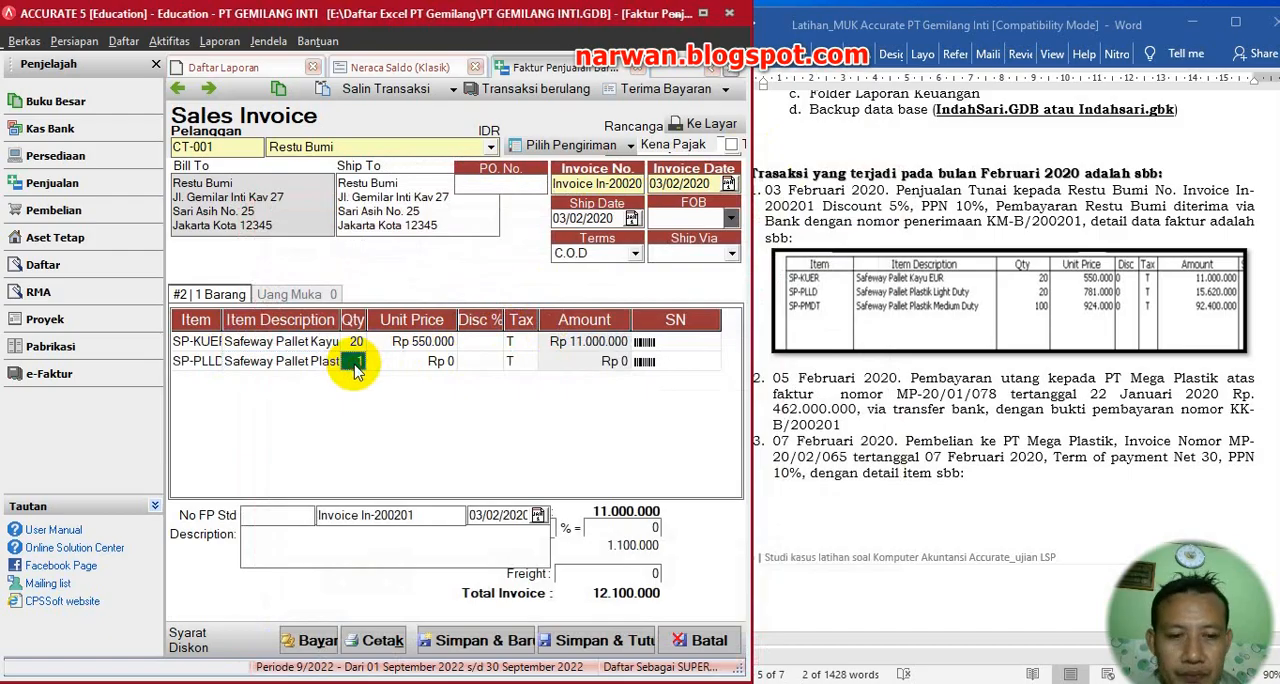
key(Tab)
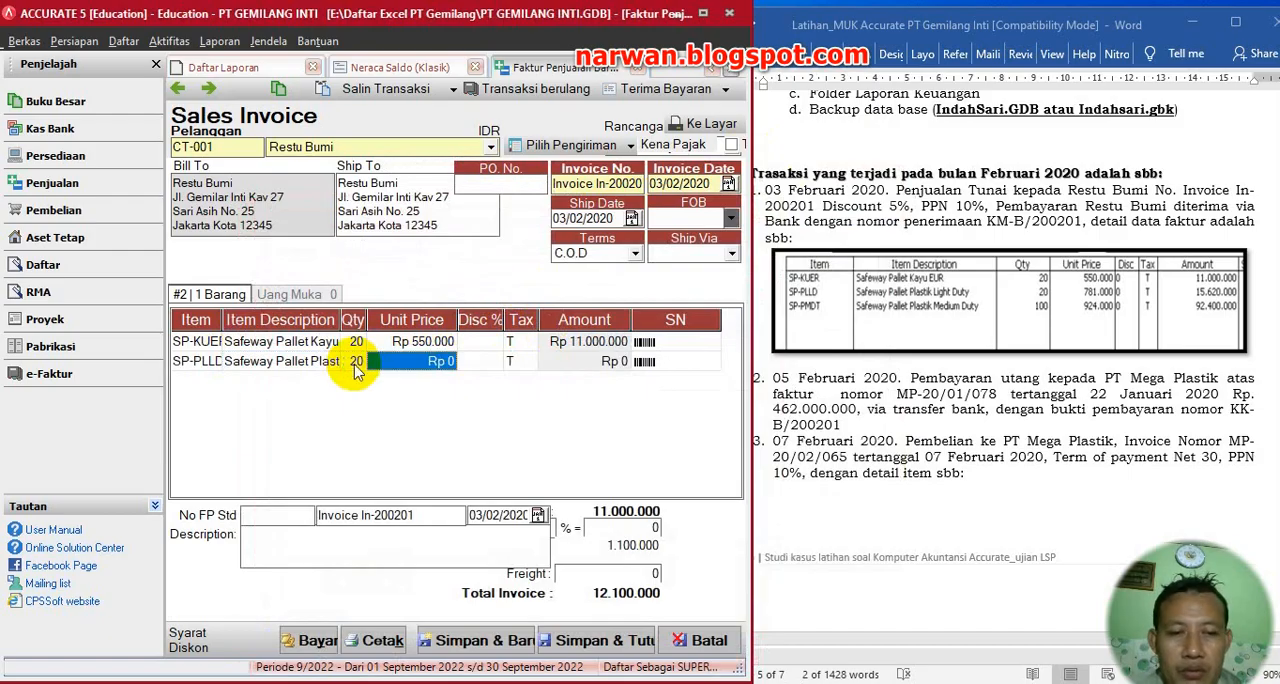
text(781)
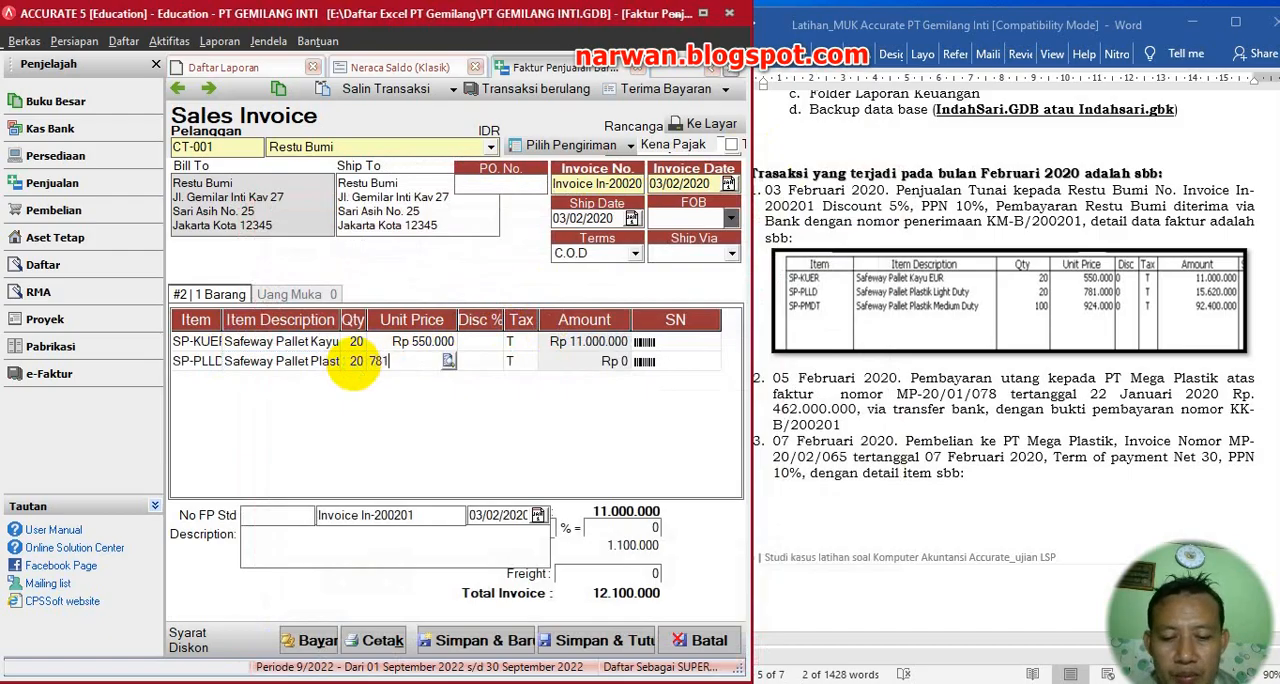
text(.000)
key(Tab)
key(Tab)
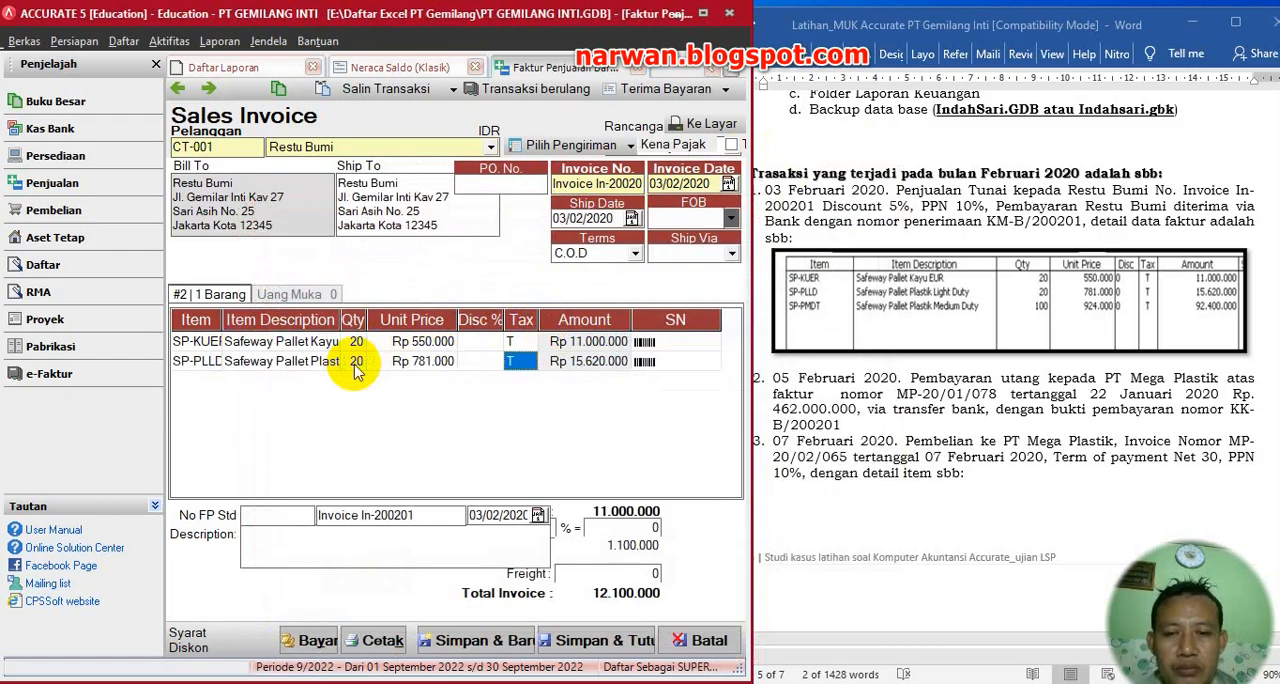
key(Tab)
key(Tab)
key(Tab)
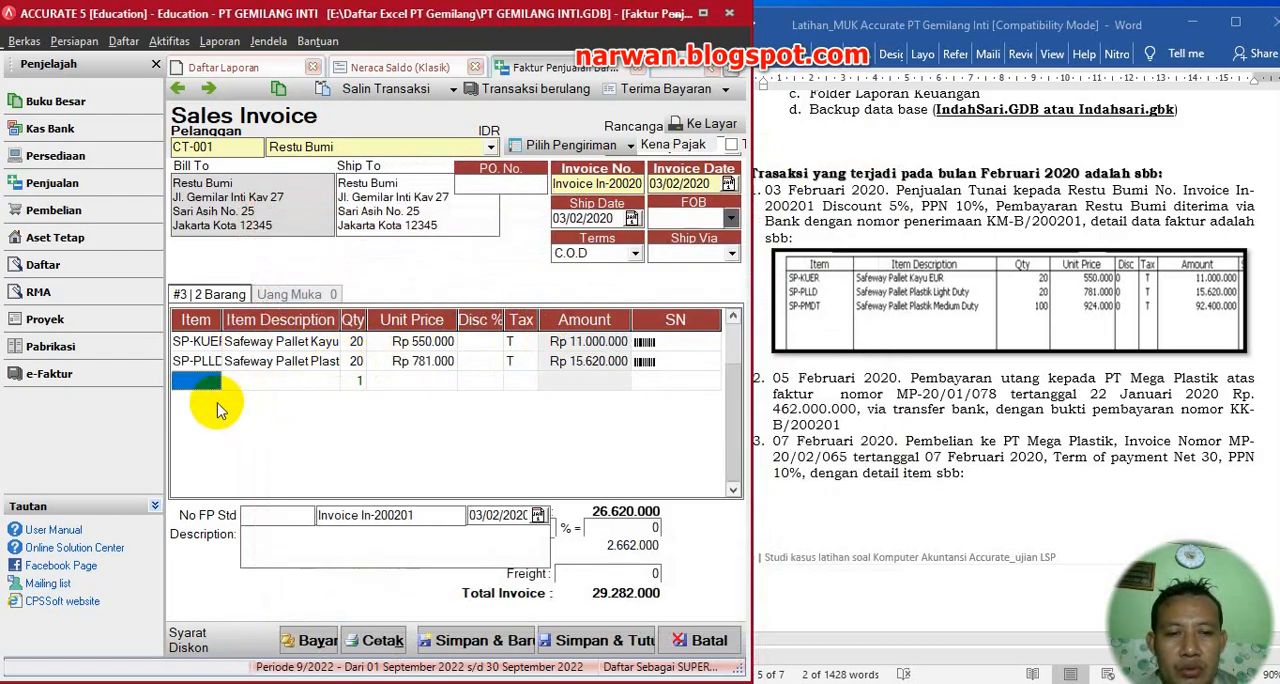
- Add item SP-PMDT as the third invoice line with quantity 100 and unit price 924.000
click(211, 388)
click(215, 388)
click(214, 382)
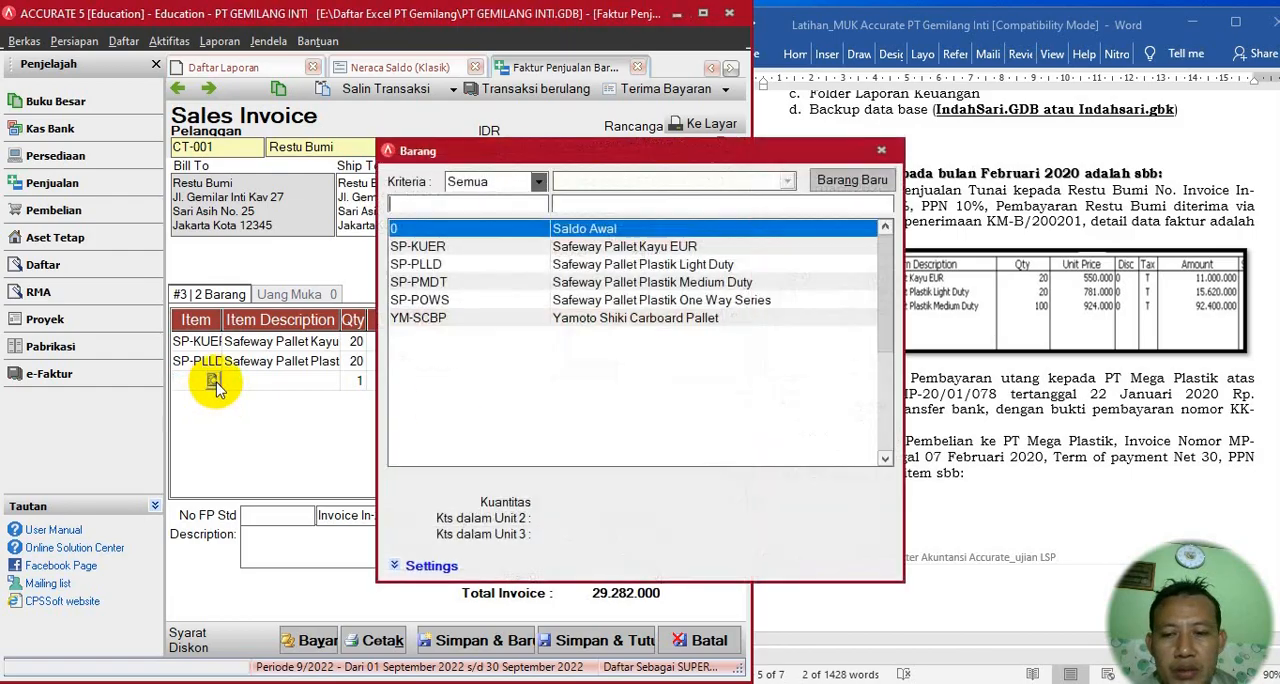
click(688, 284)
double_click(688, 284)
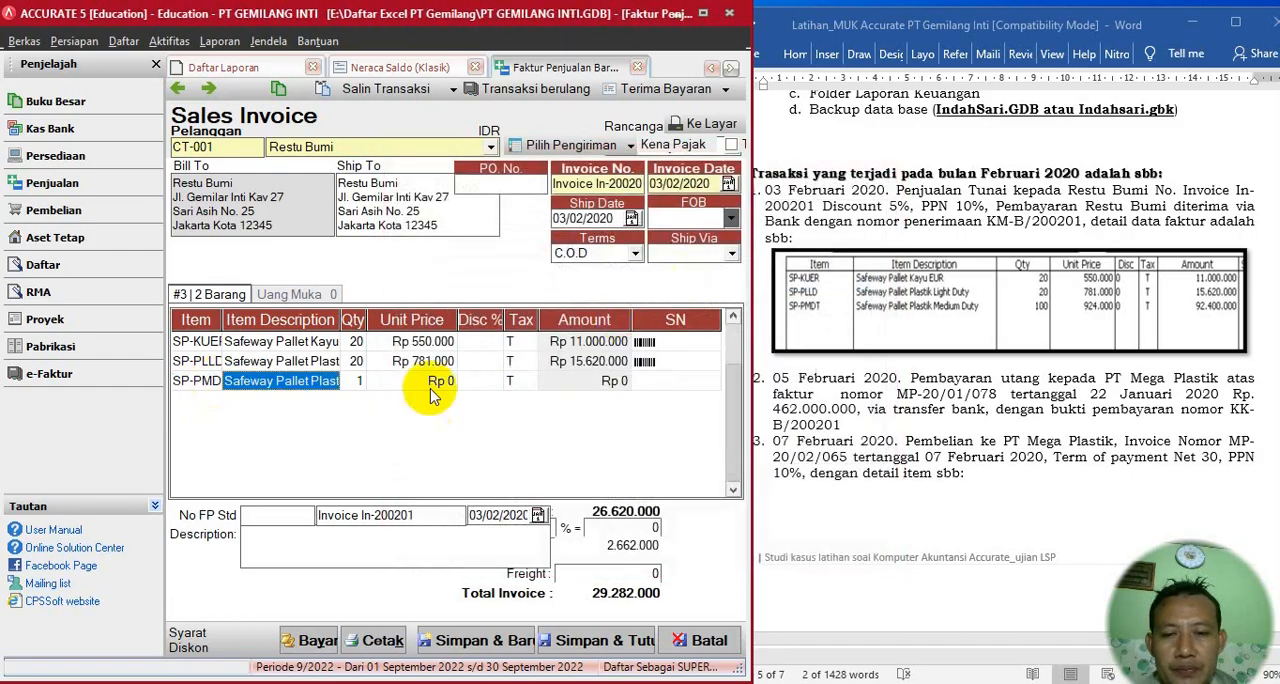
text(10)
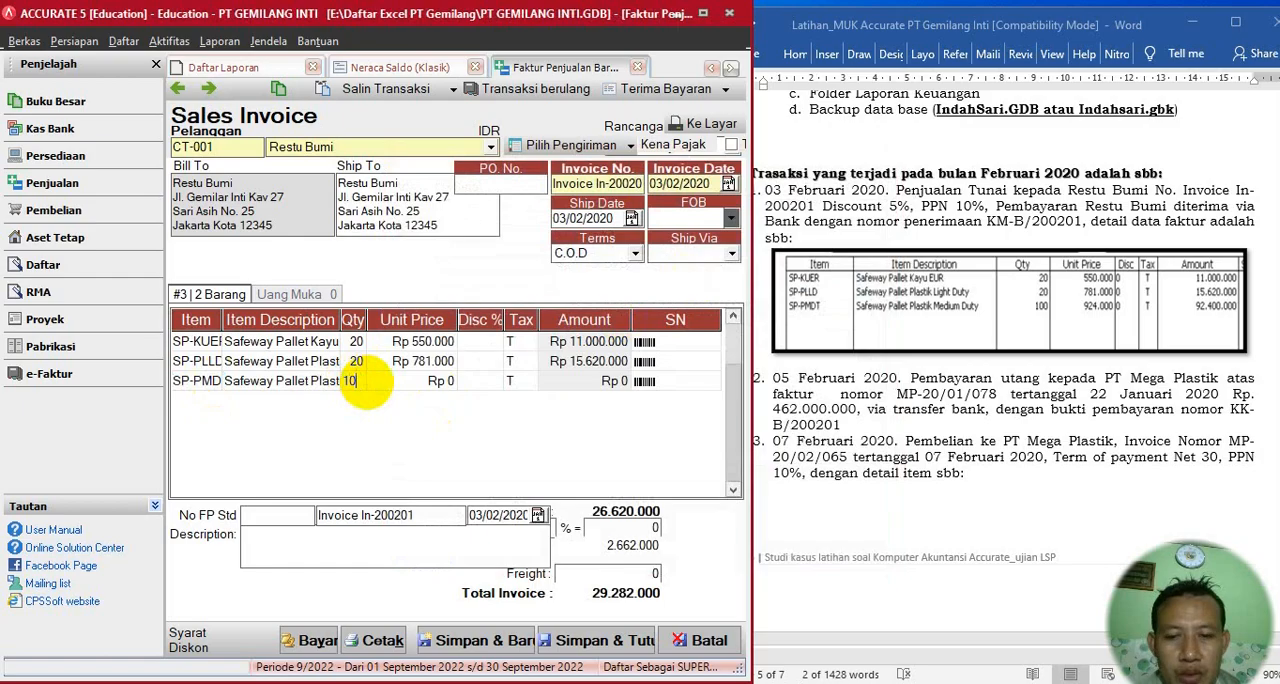
text(0)
key(Tab)
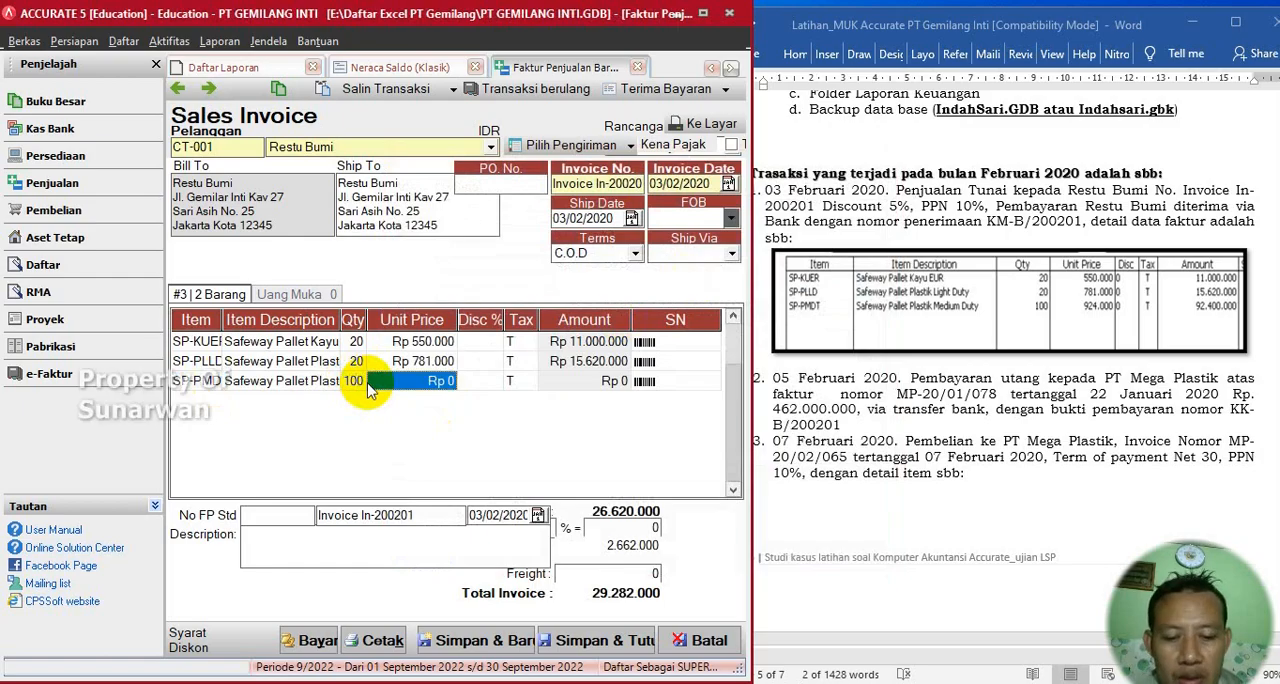
click(370, 388)
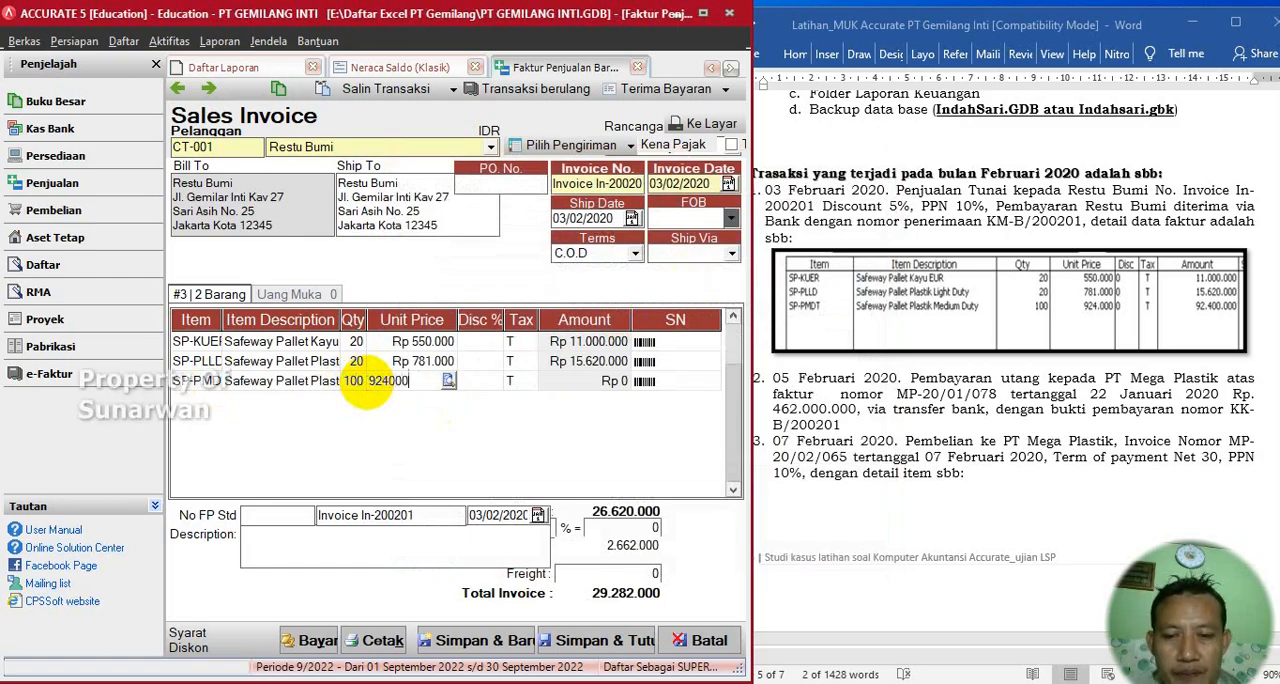
key(Tab)
key(Tab)
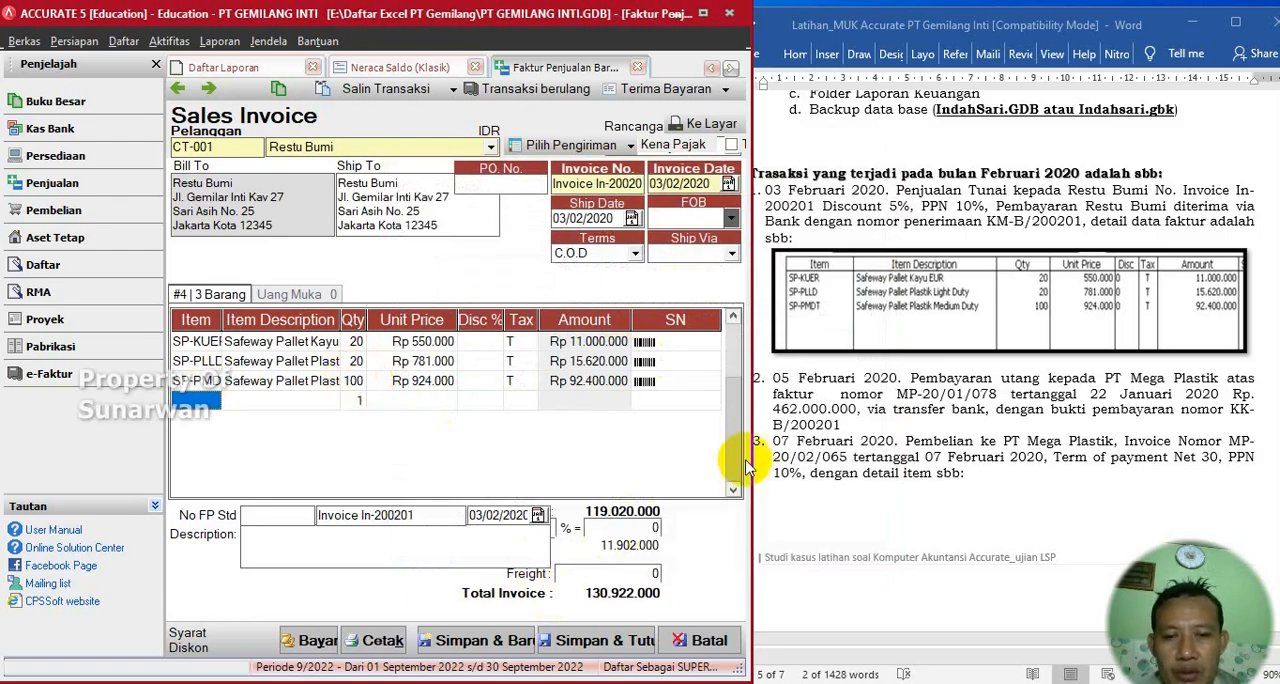
- Widen the Accurate window to reveal the invoice totals and set the invoice discount to 5%
drag(750, 453, 862, 456)
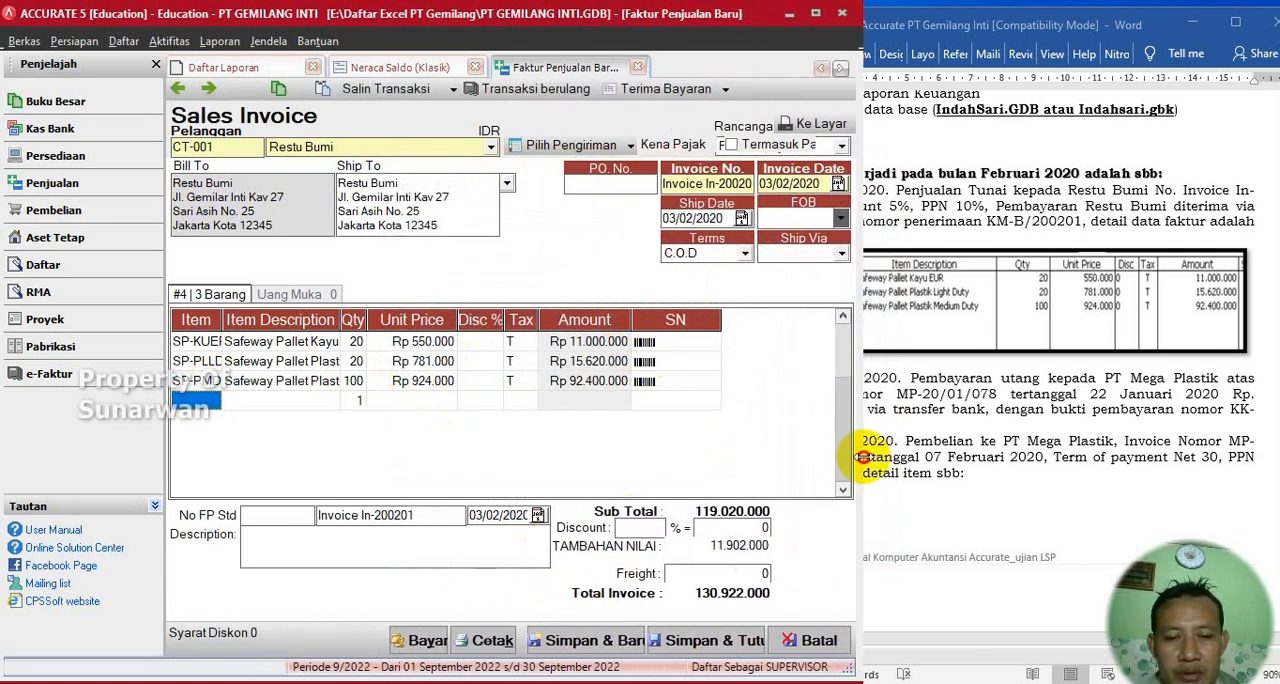
click(633, 528)
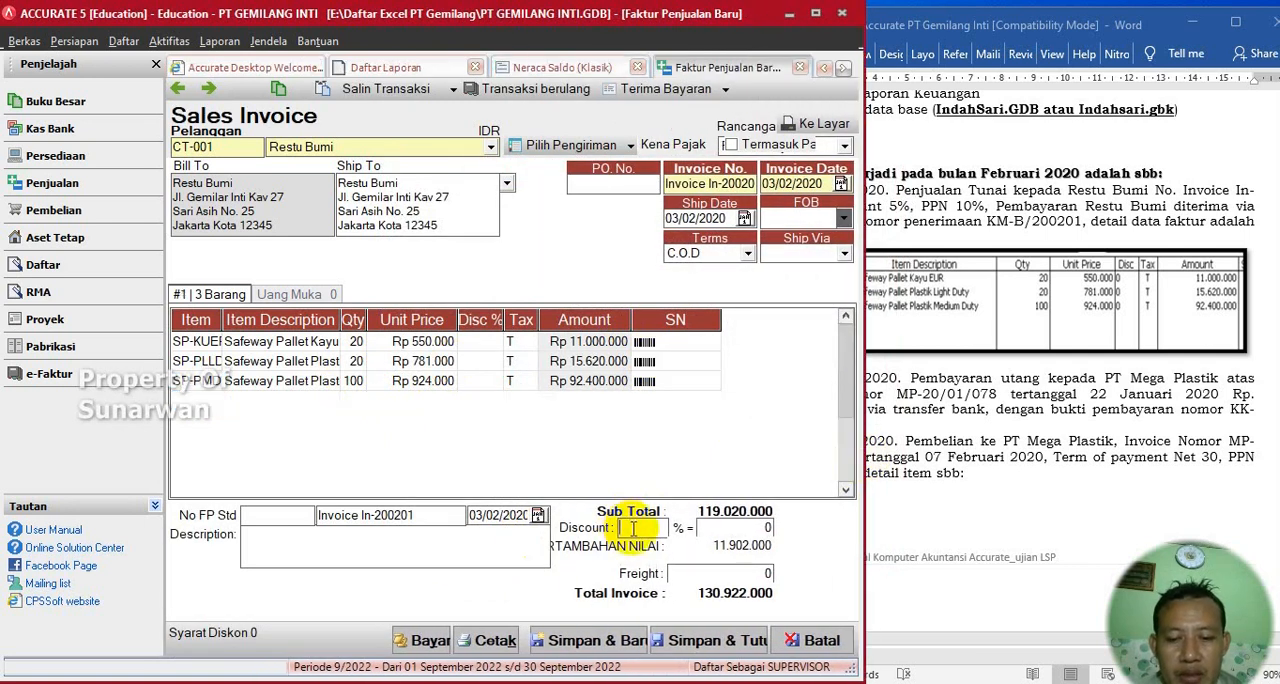
text(5)
key(Tab)
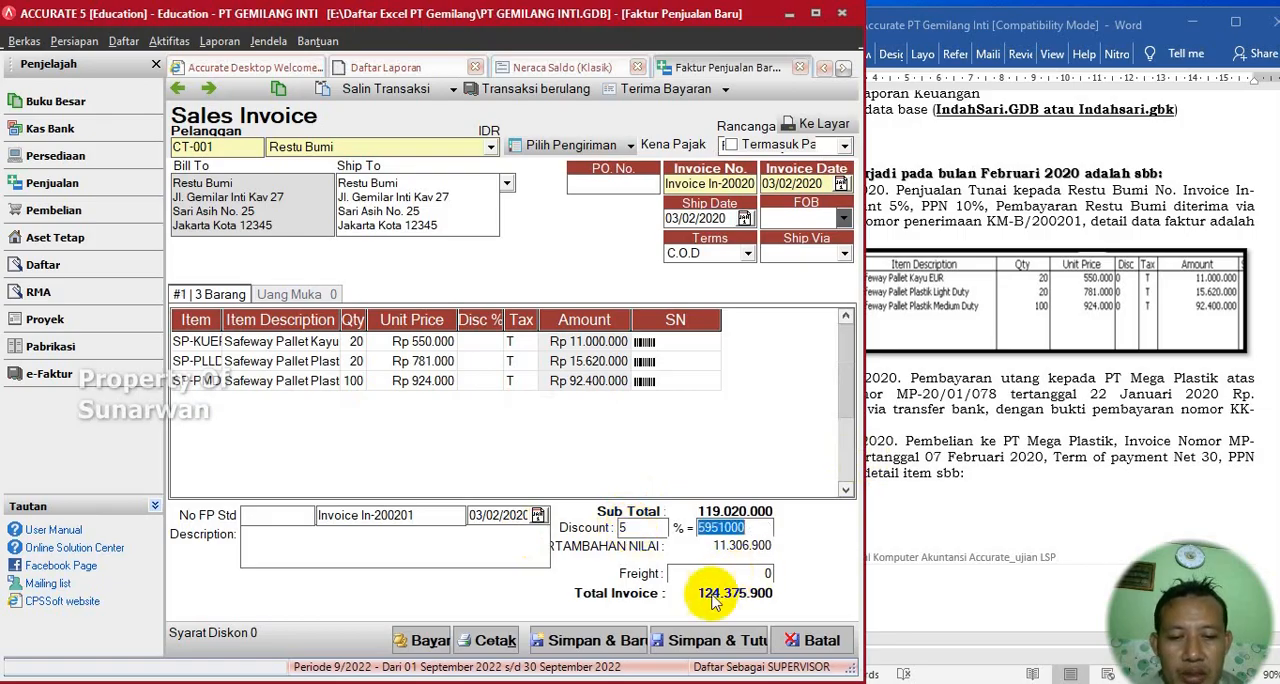
- Open the invoice's customer receipt and paste KM-B/200201 from the Word exercise document as its form number
click(955, 340)
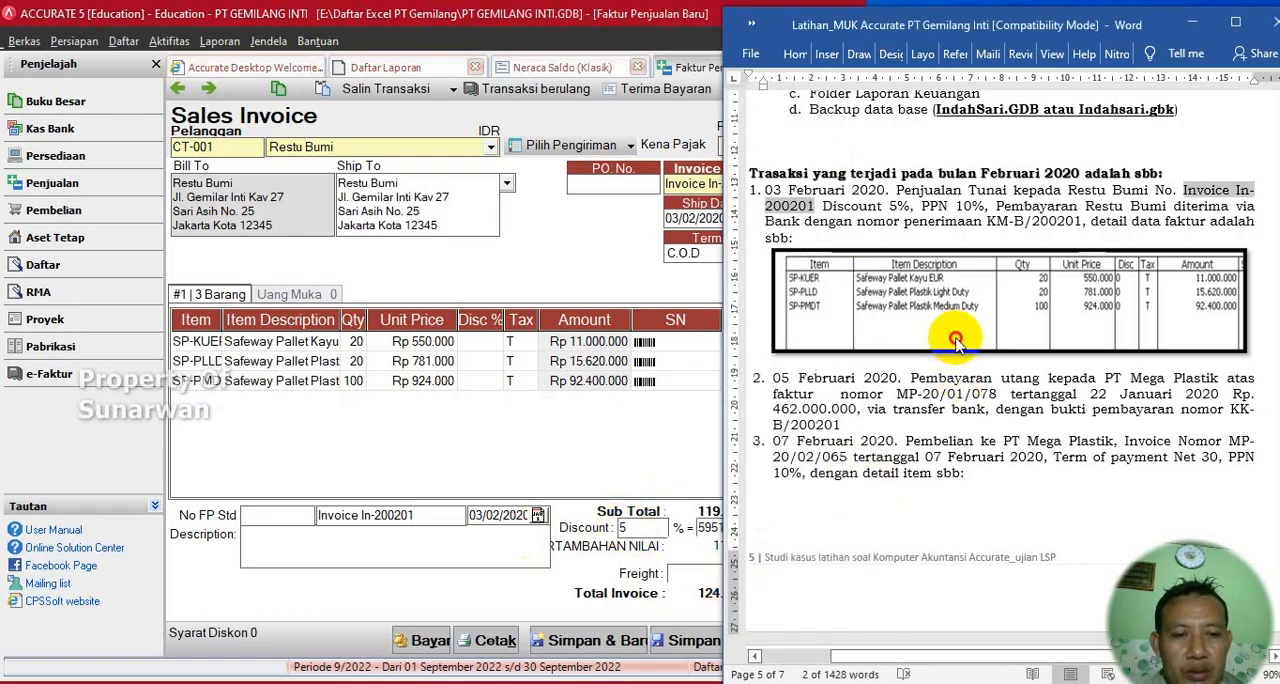
click(491, 450)
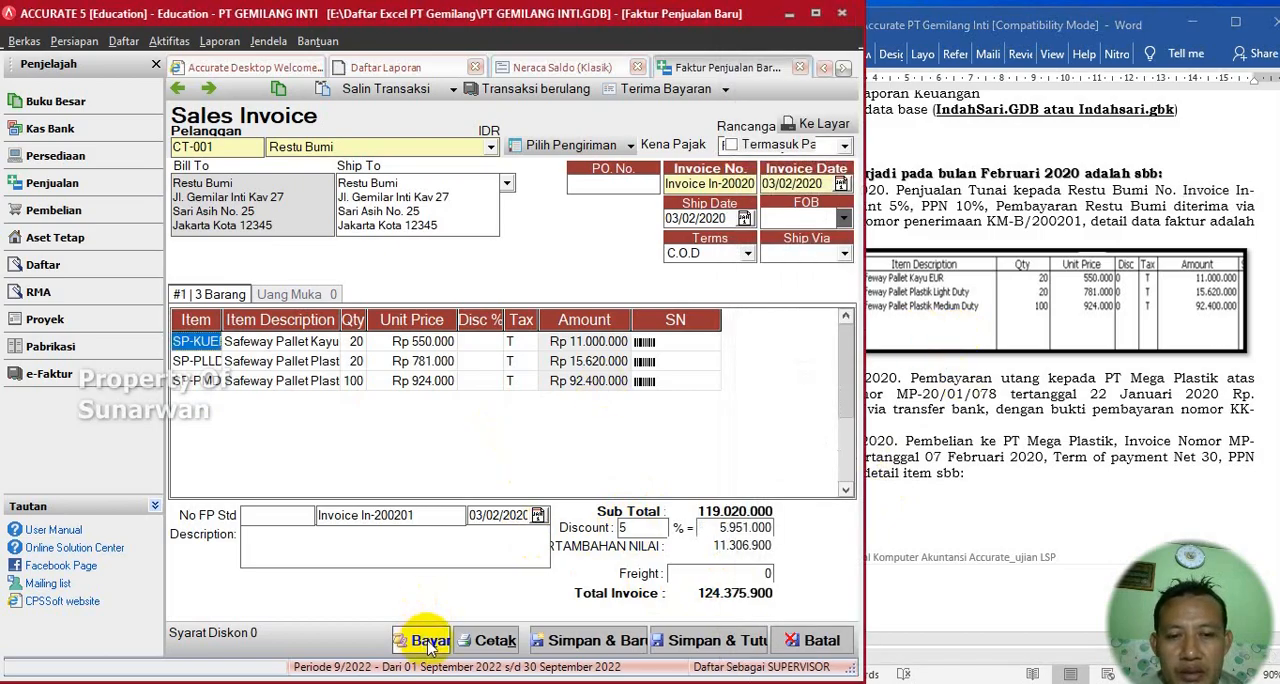
click(993, 283)
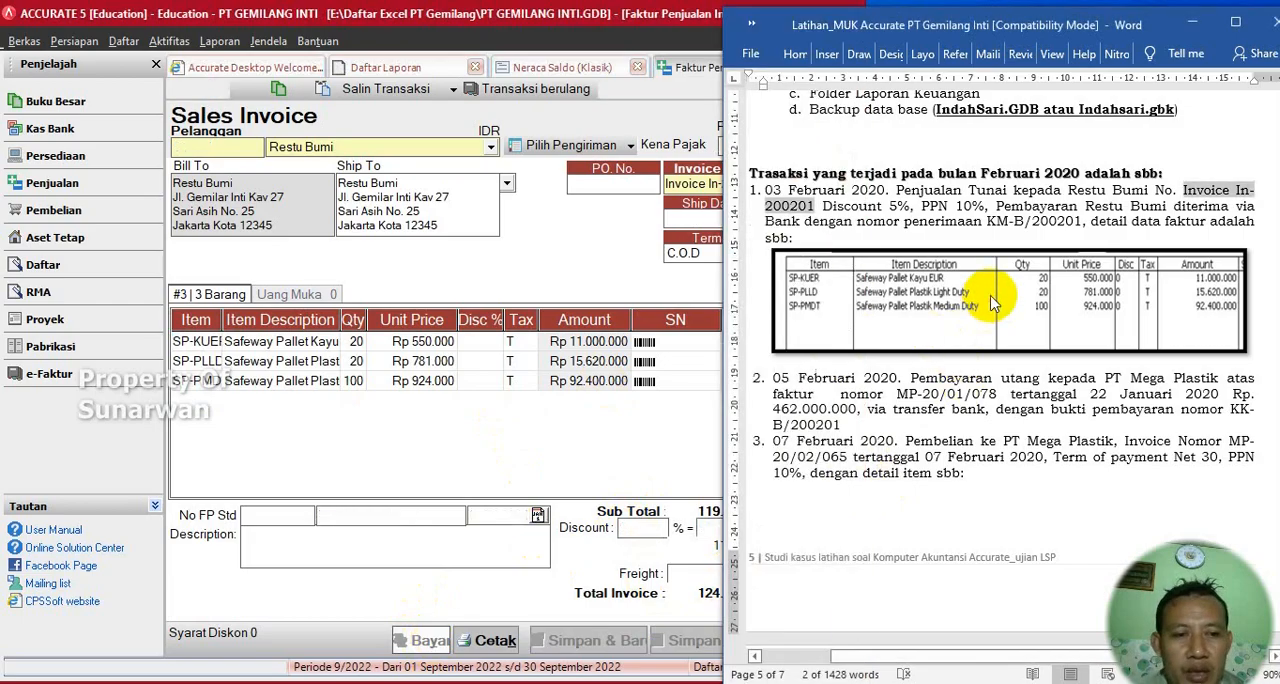
drag(988, 222, 1068, 221)
key(ctrl+c)
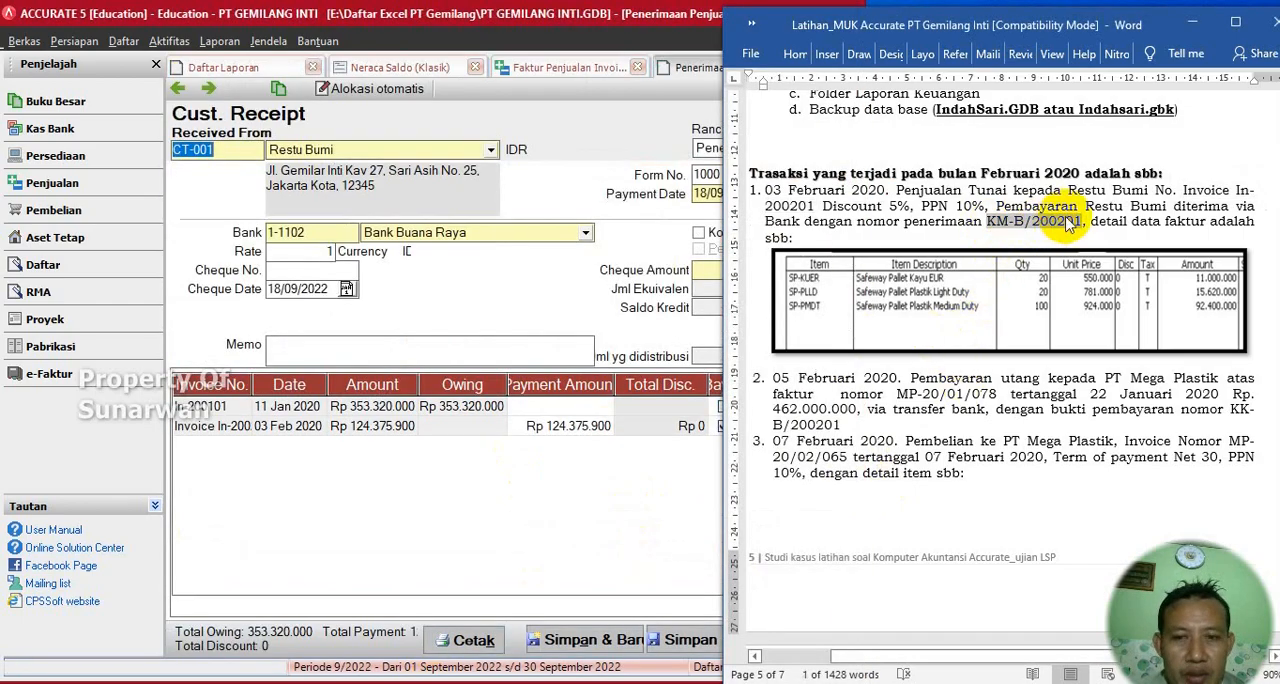
click(590, 140)
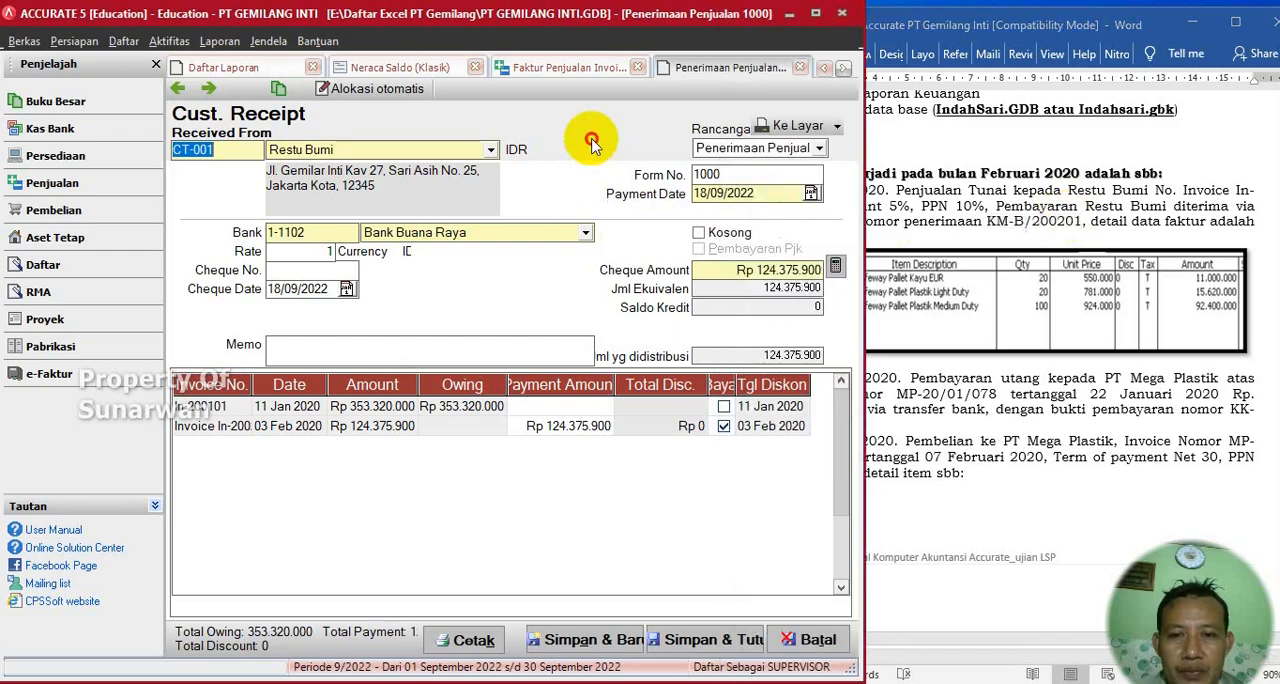
double_click(759, 177)
key(ctrl+v)
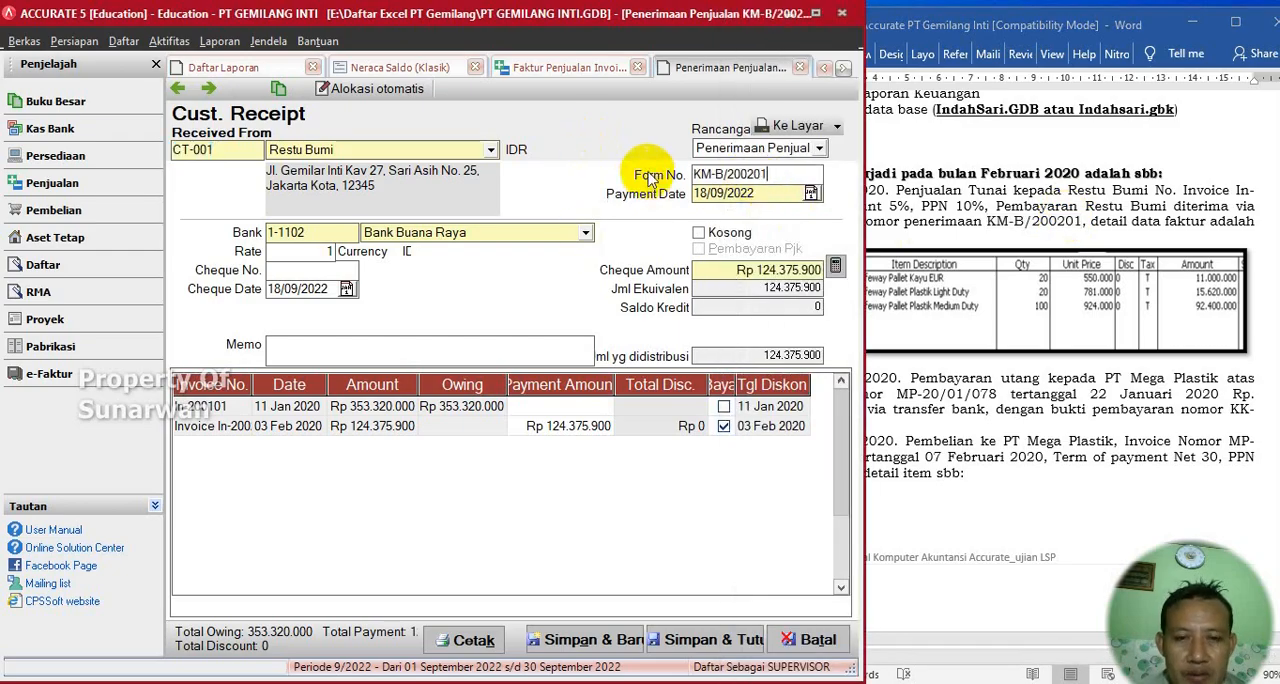
- Set the customer receipt's payment date and cheque date to 03/02/2020
click(748, 195)
text(03)
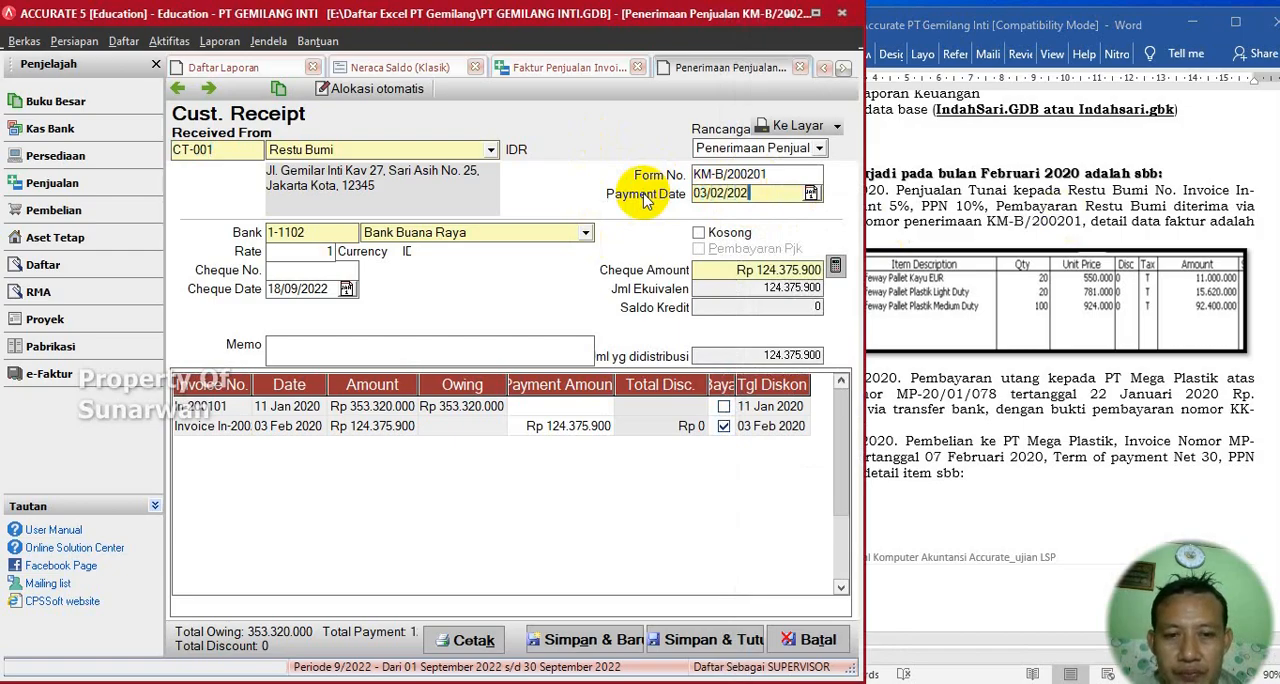
drag(777, 196, 637, 195)
key(ctrl+c)
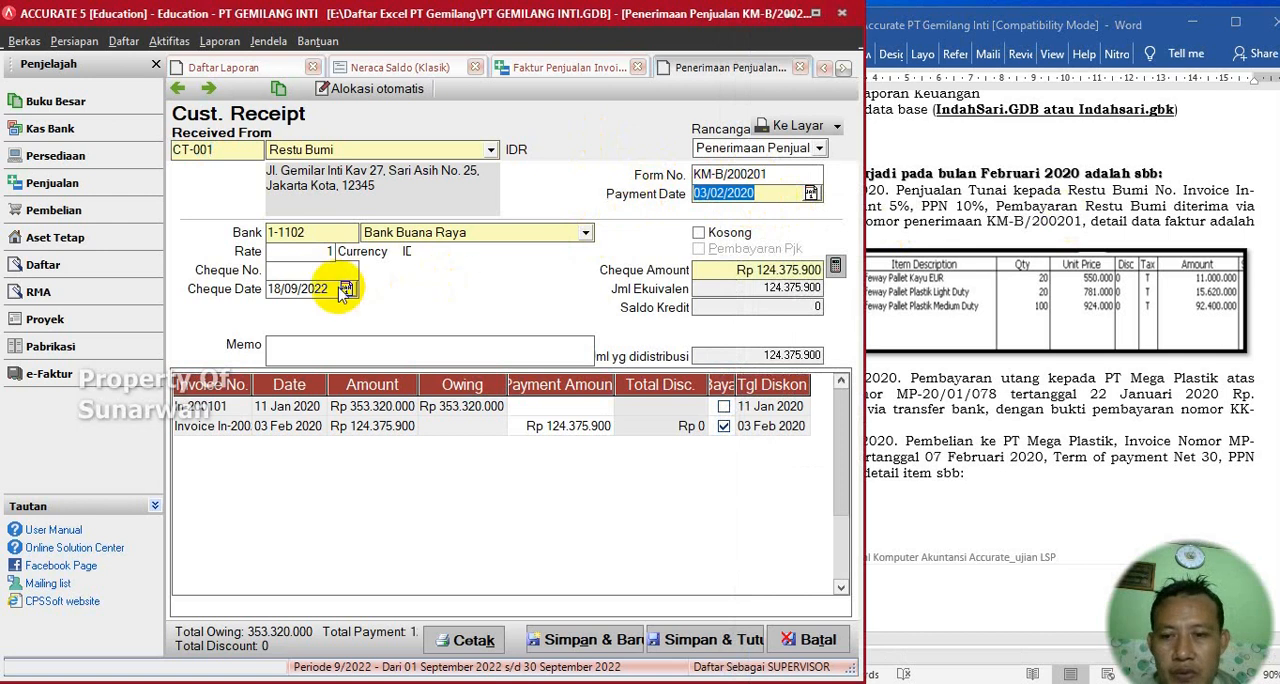
drag(336, 290, 198, 289)
key(ctrl+v)
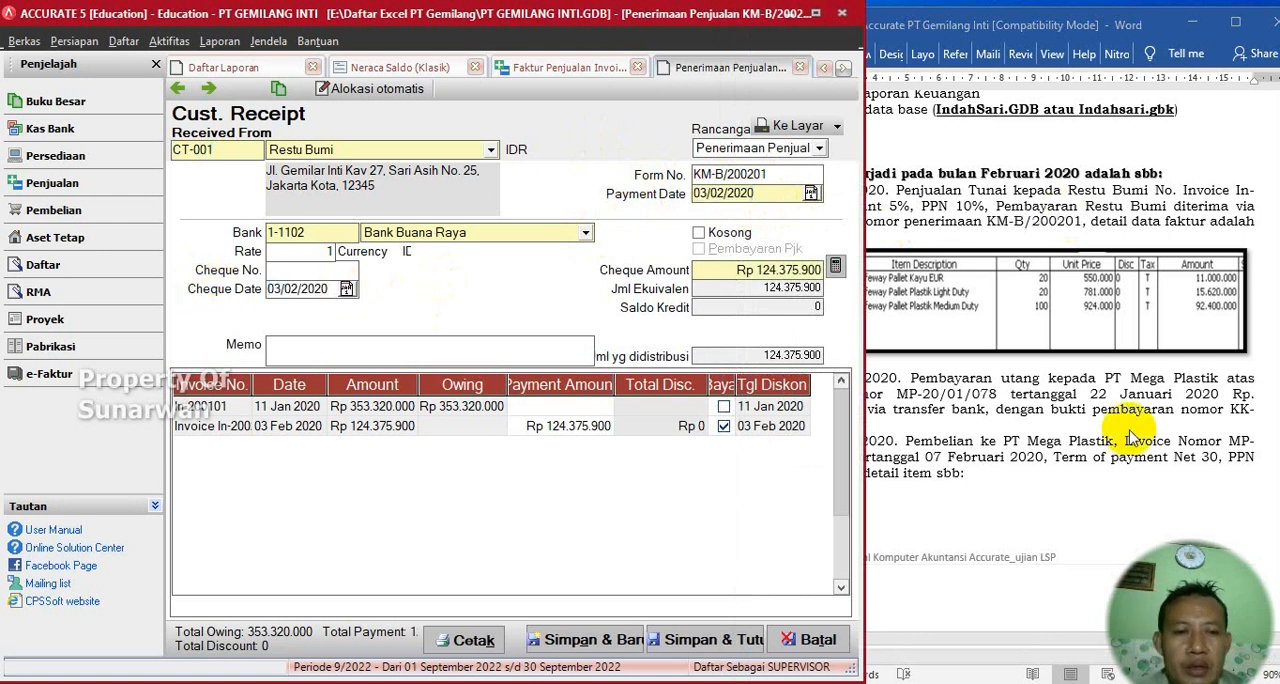
- Enter the memo Penjualan Tunai on the receipt, and save and close both the receipt and the sales invoice
click(1168, 245)
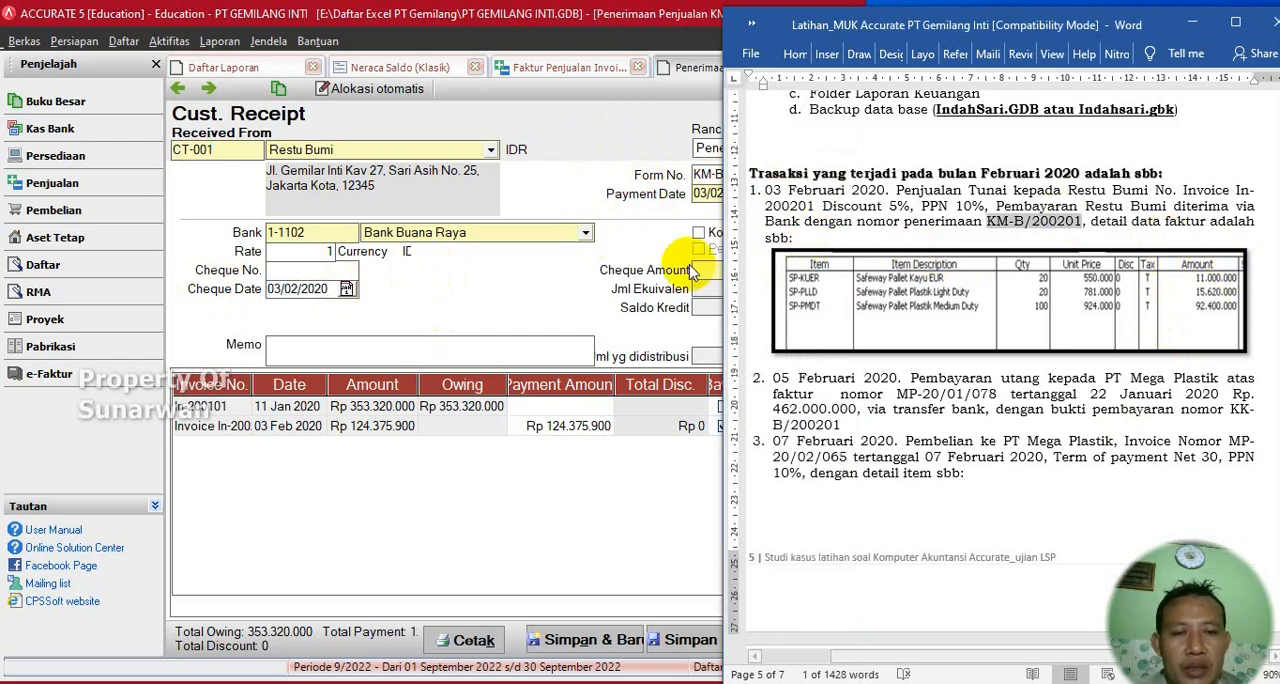
click(483, 305)
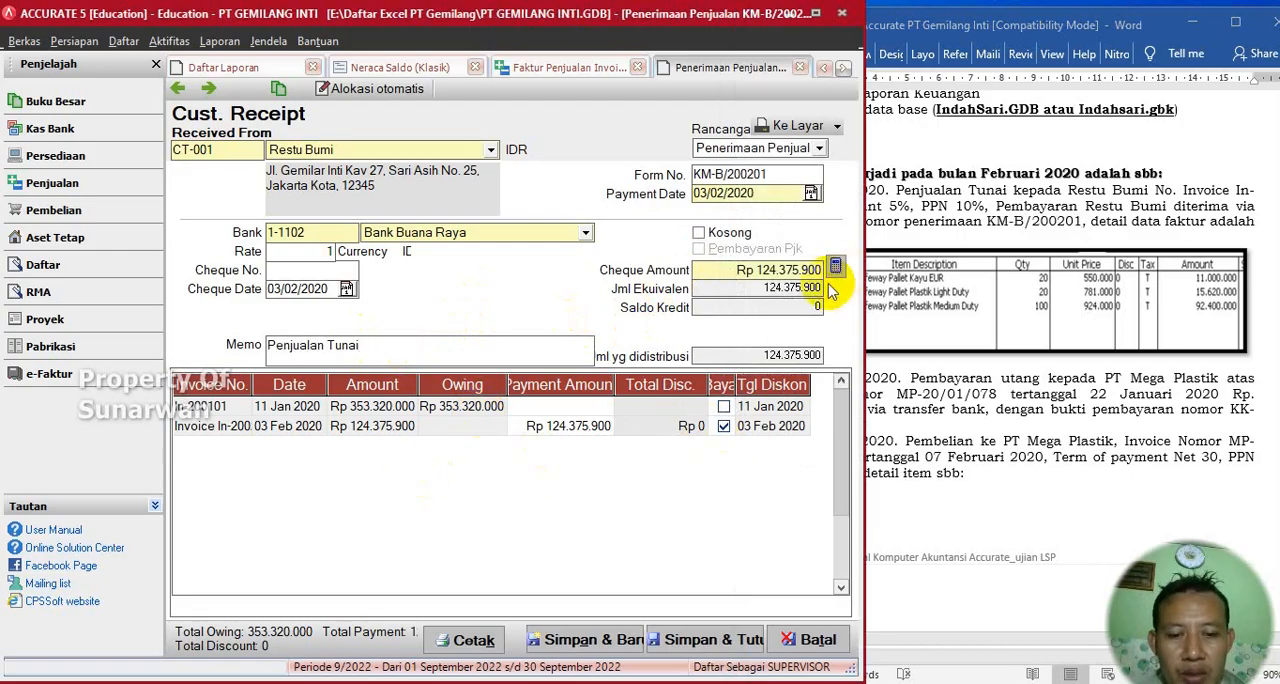
click(705, 648)
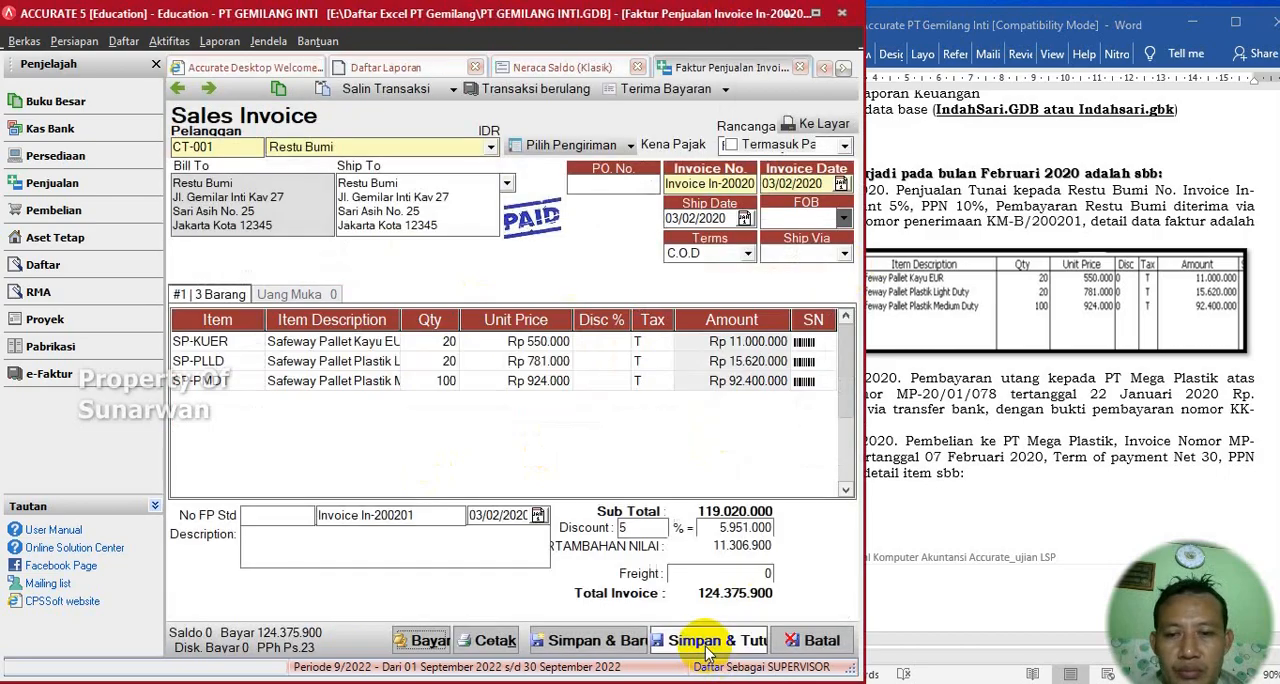
click(704, 646)
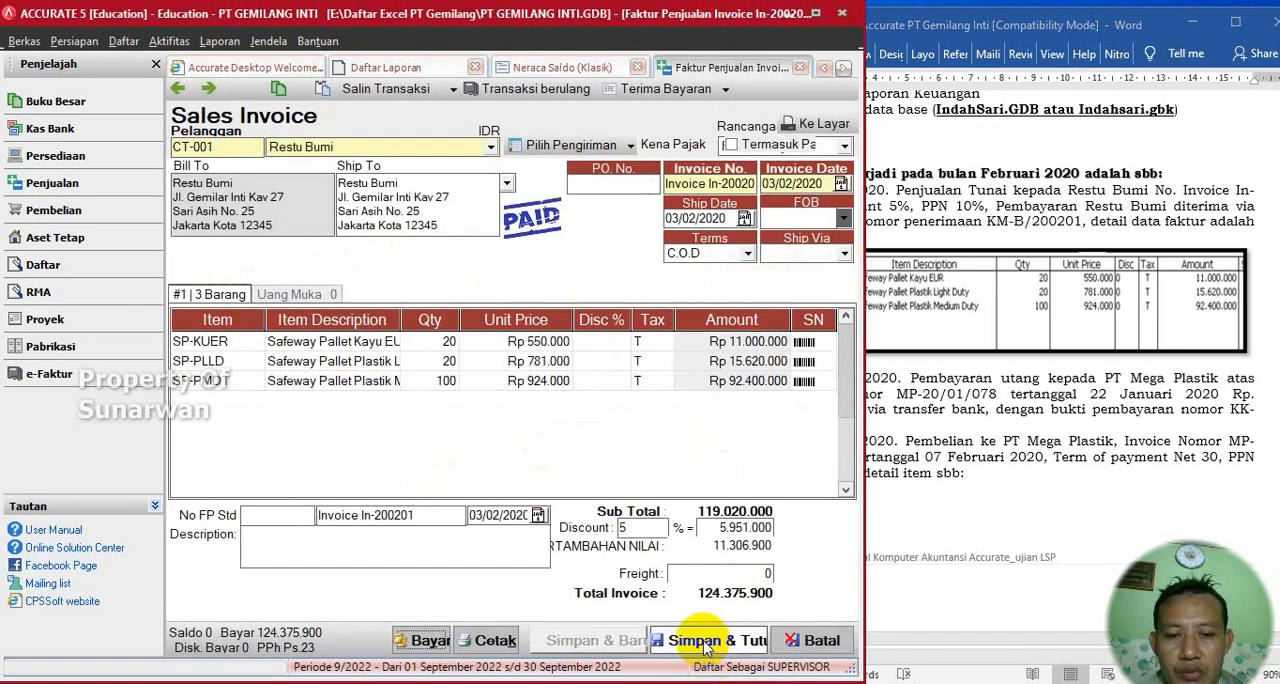
- Copy the payment voucher number KK-B/200201 from transaction 2 in the Word exercise document
click(985, 366)
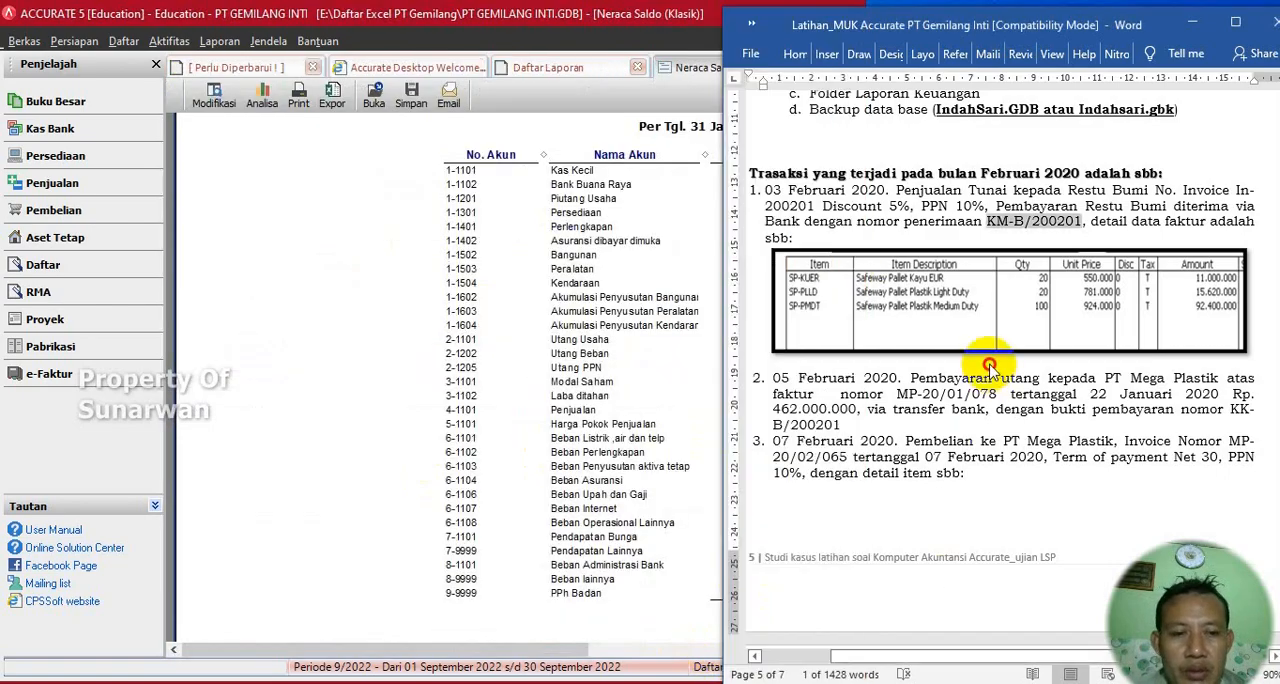
scroll(889, 484, down, 1)
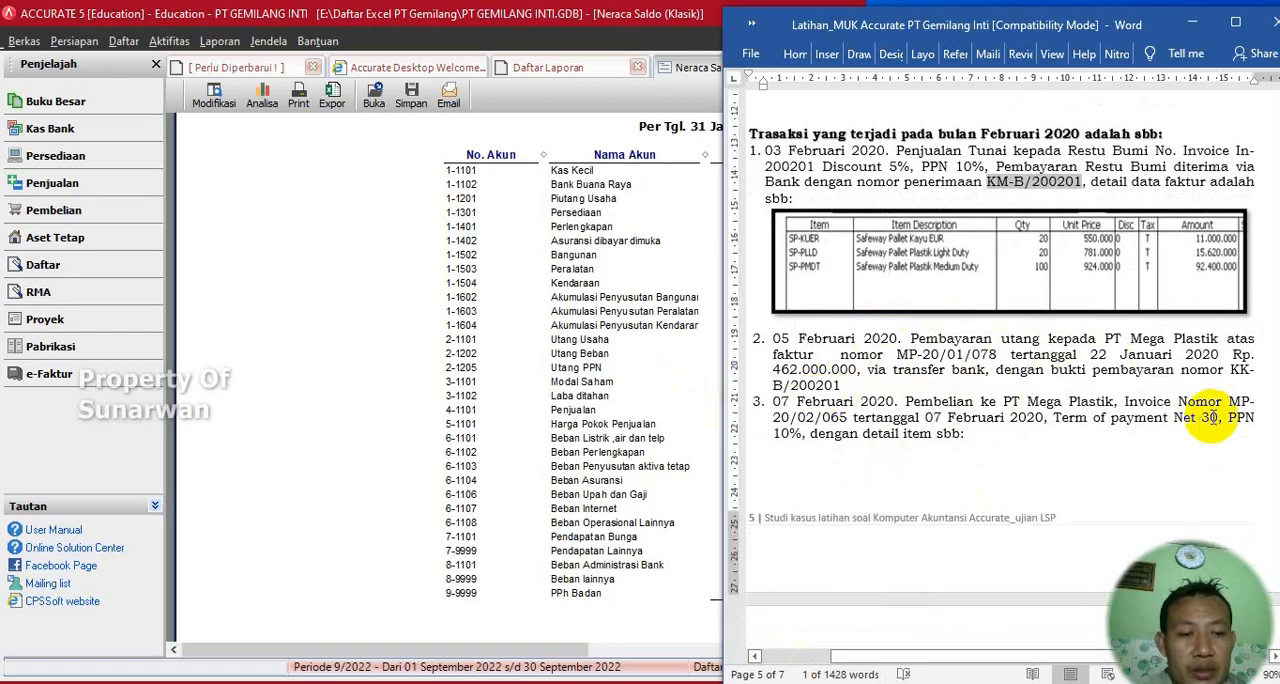
drag(1231, 369, 845, 387)
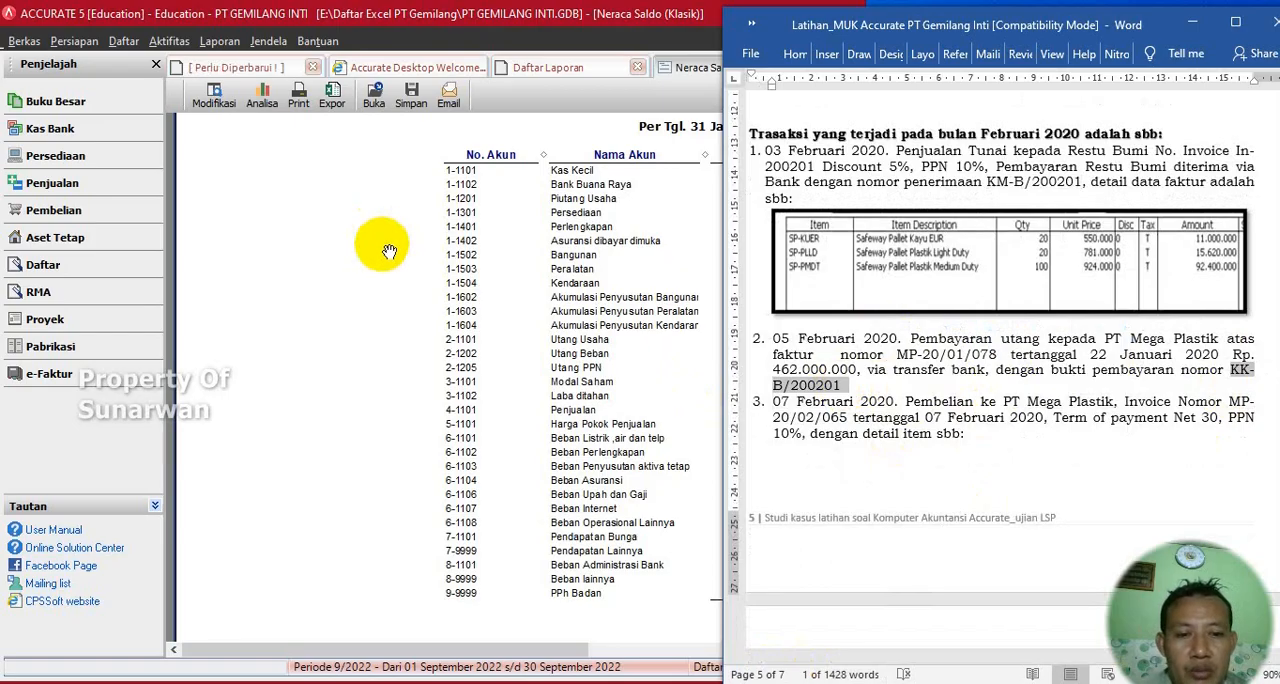
- Create a new purchase payment in Accurate and choose PT. Mega Plastik as the vendor
click(168, 41)
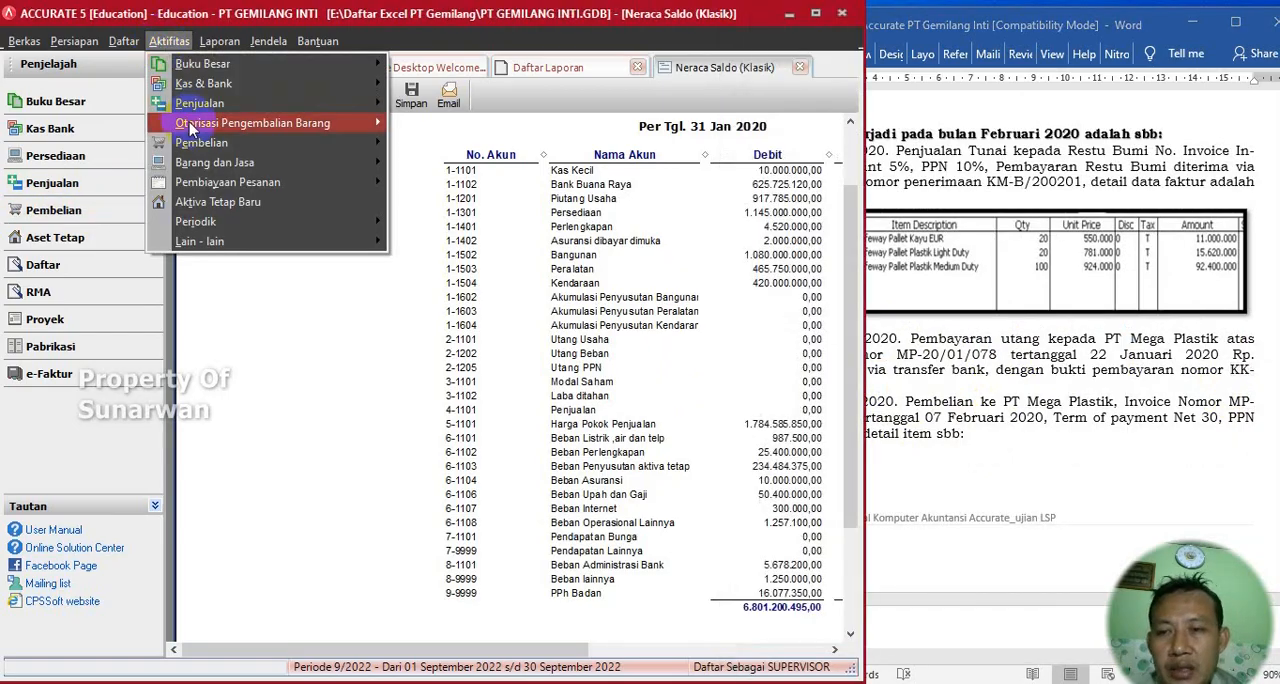
mouse_move(293, 142)
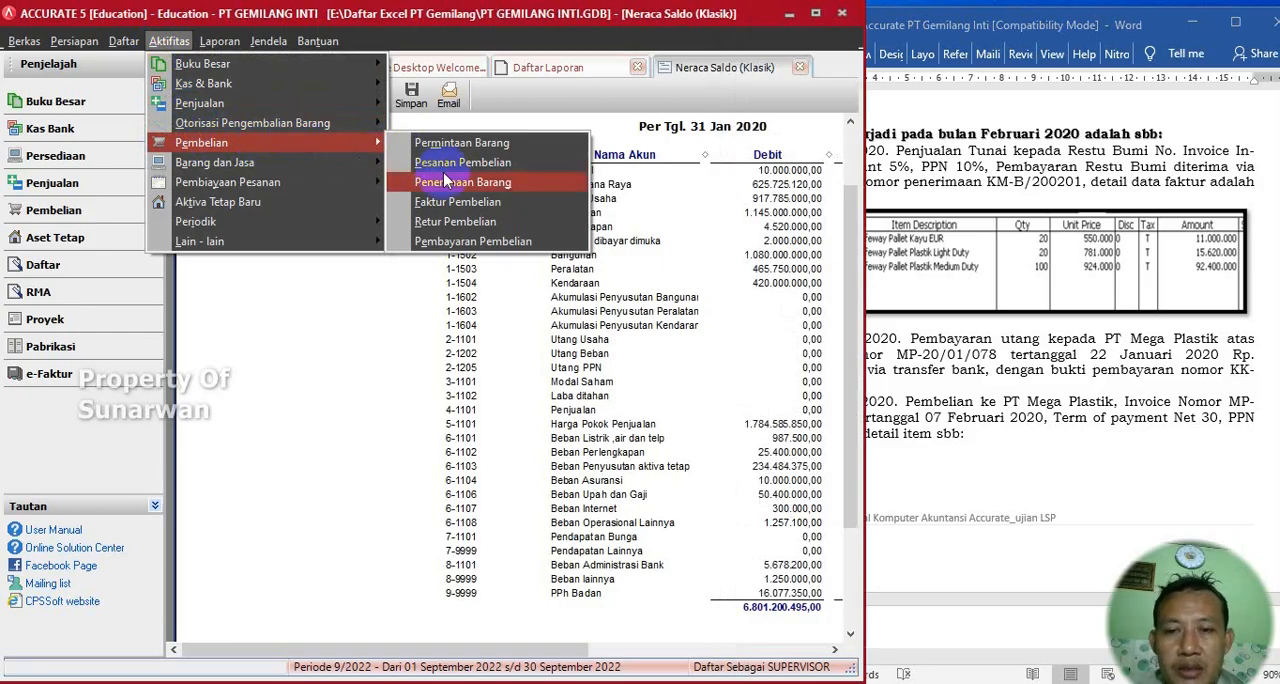
click(452, 245)
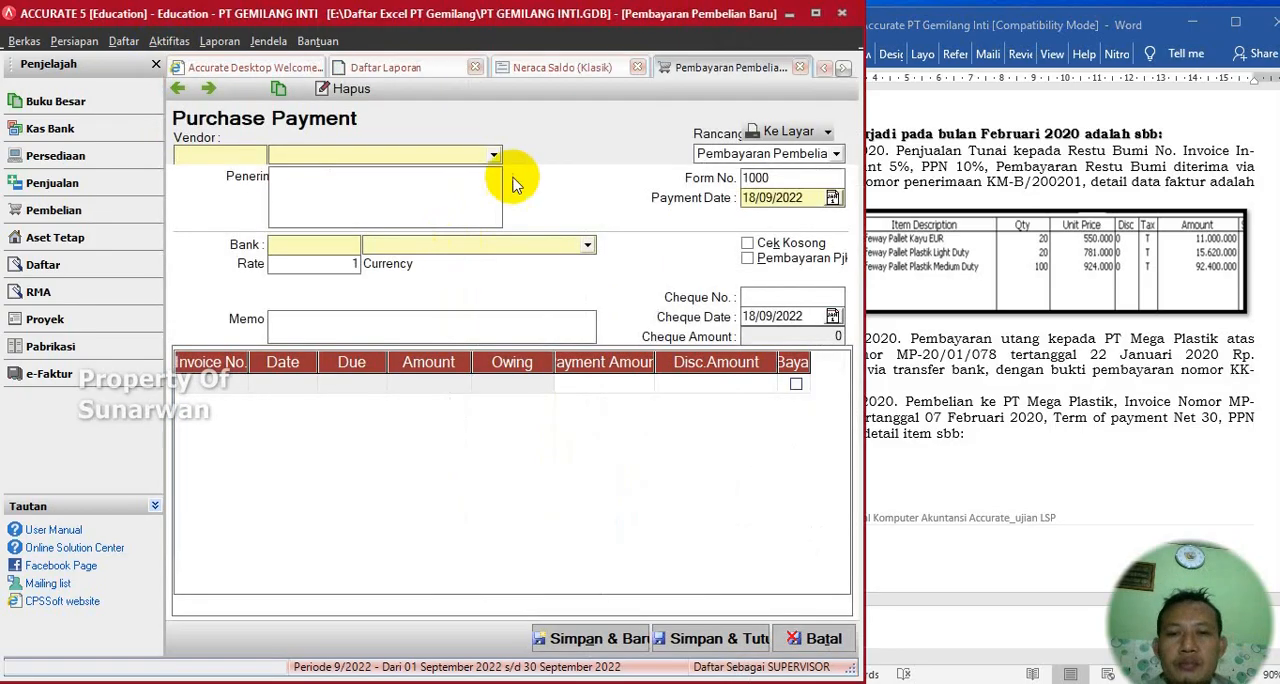
click(493, 155)
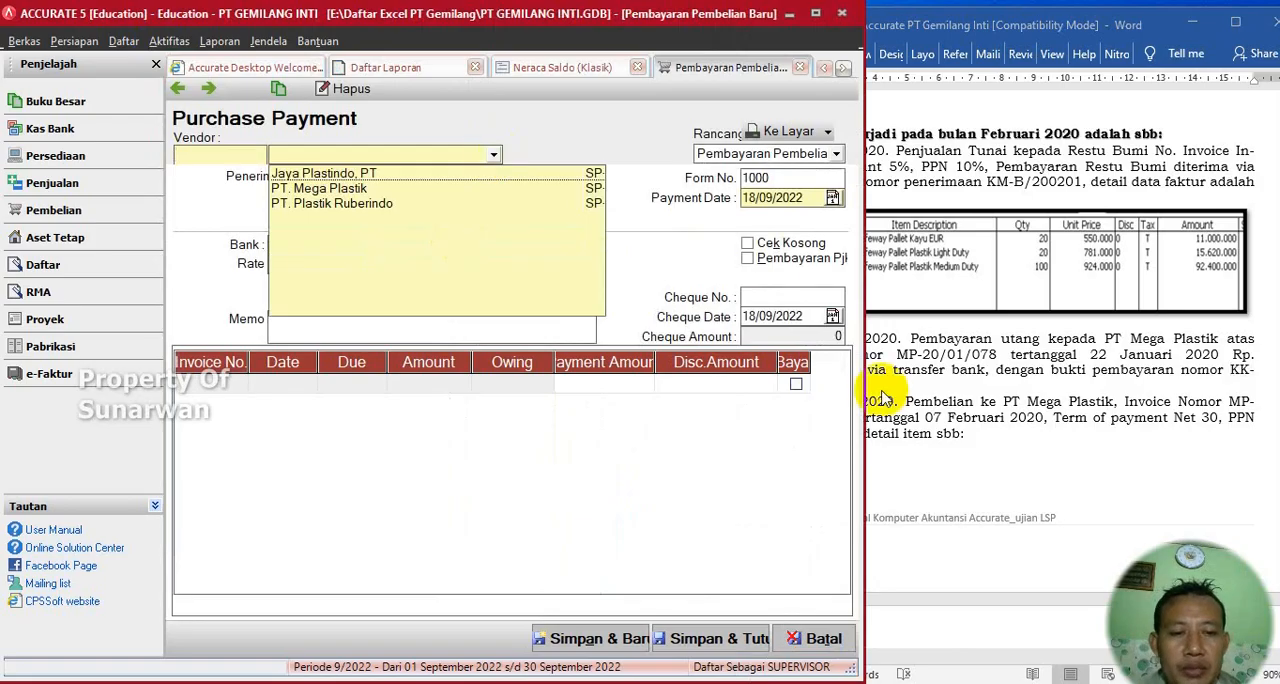
click(912, 332)
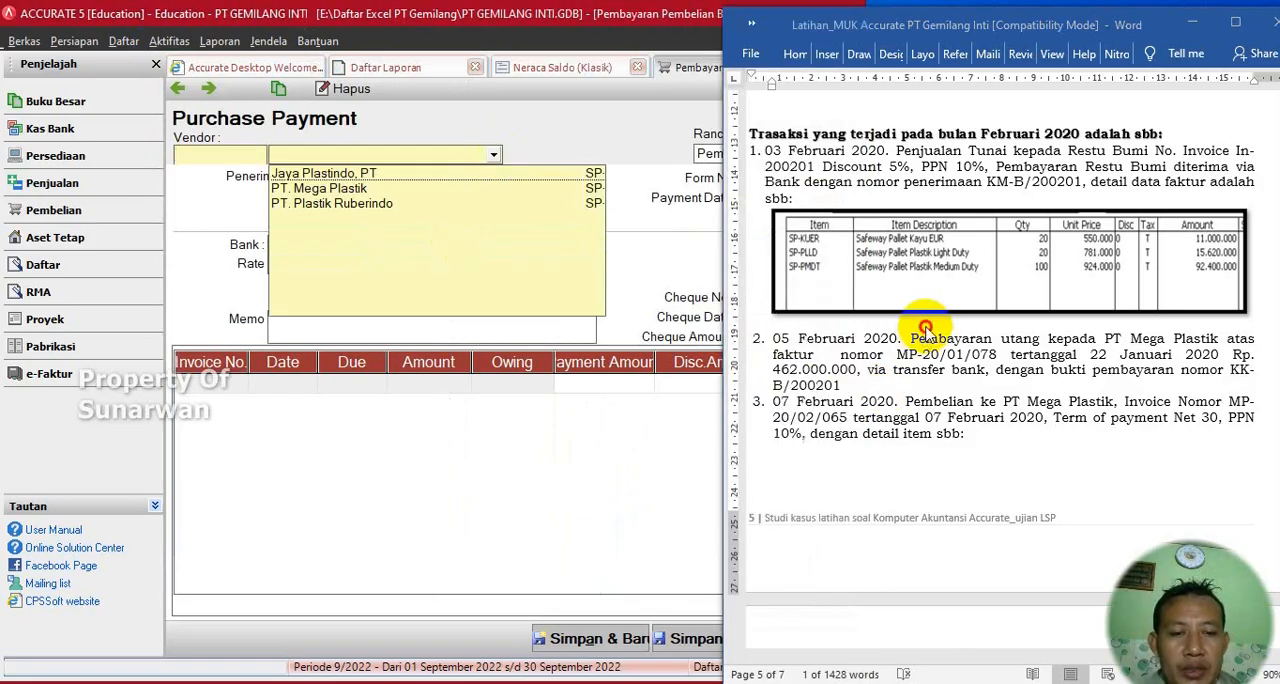
click(492, 157)
click(493, 158)
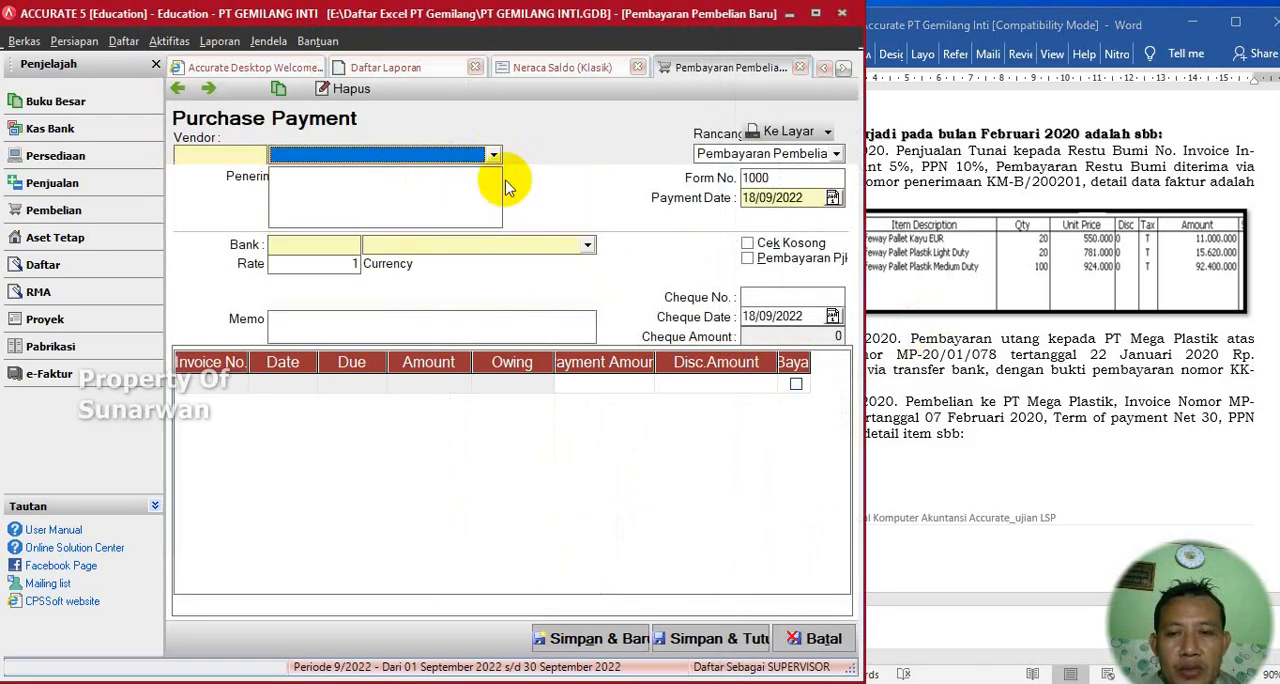
click(492, 157)
click(347, 188)
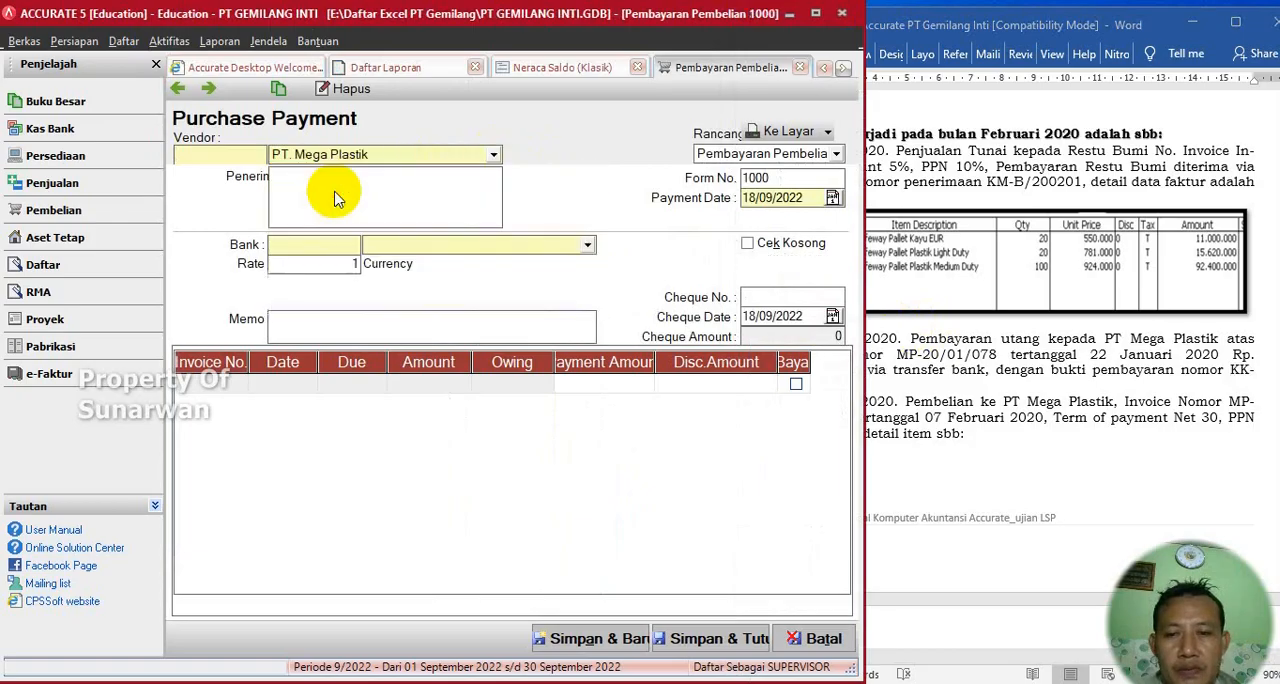
- Set the purchase payment's form number to KK-B/200201 and return to the Word exercise document
double_click(778, 182)
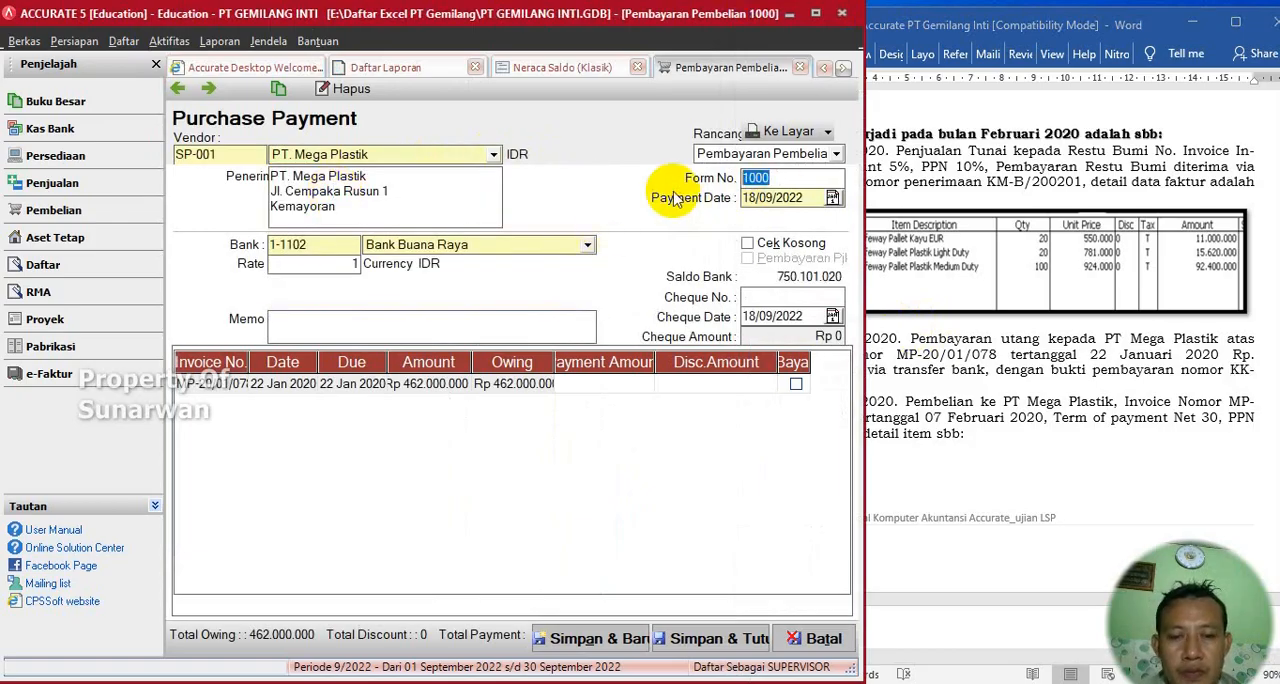
text(KK-B/200201)
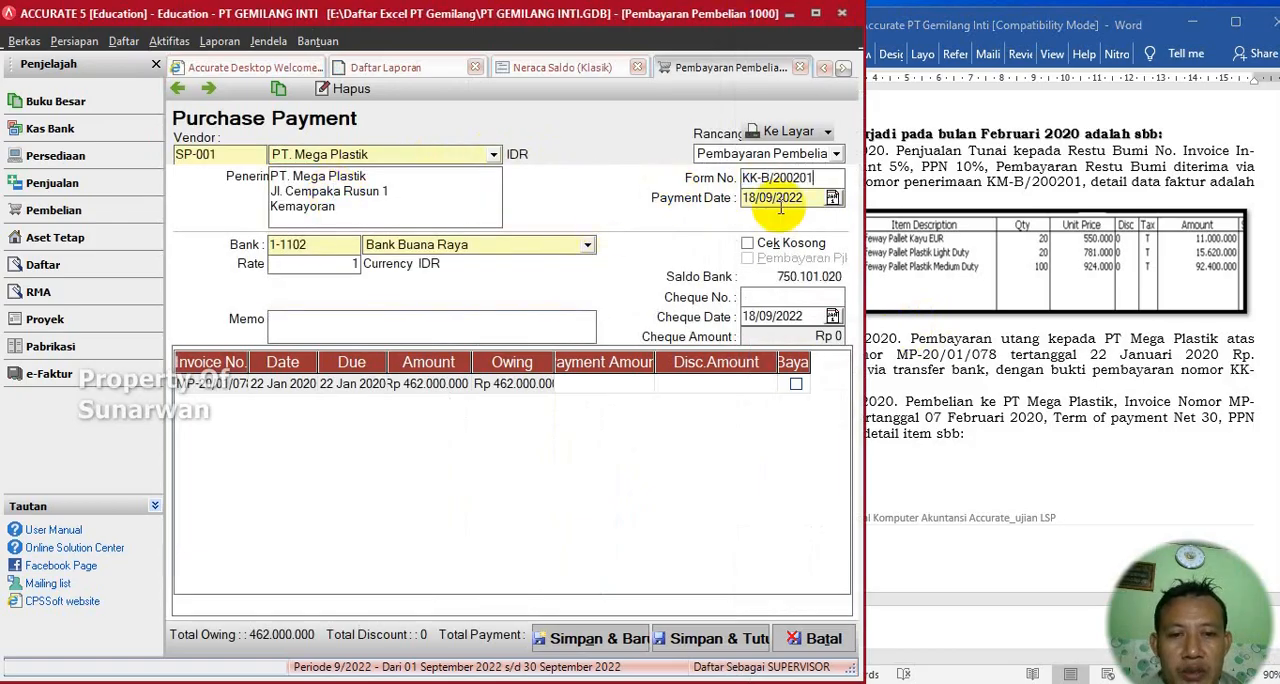
key(Tab)
click(940, 215)
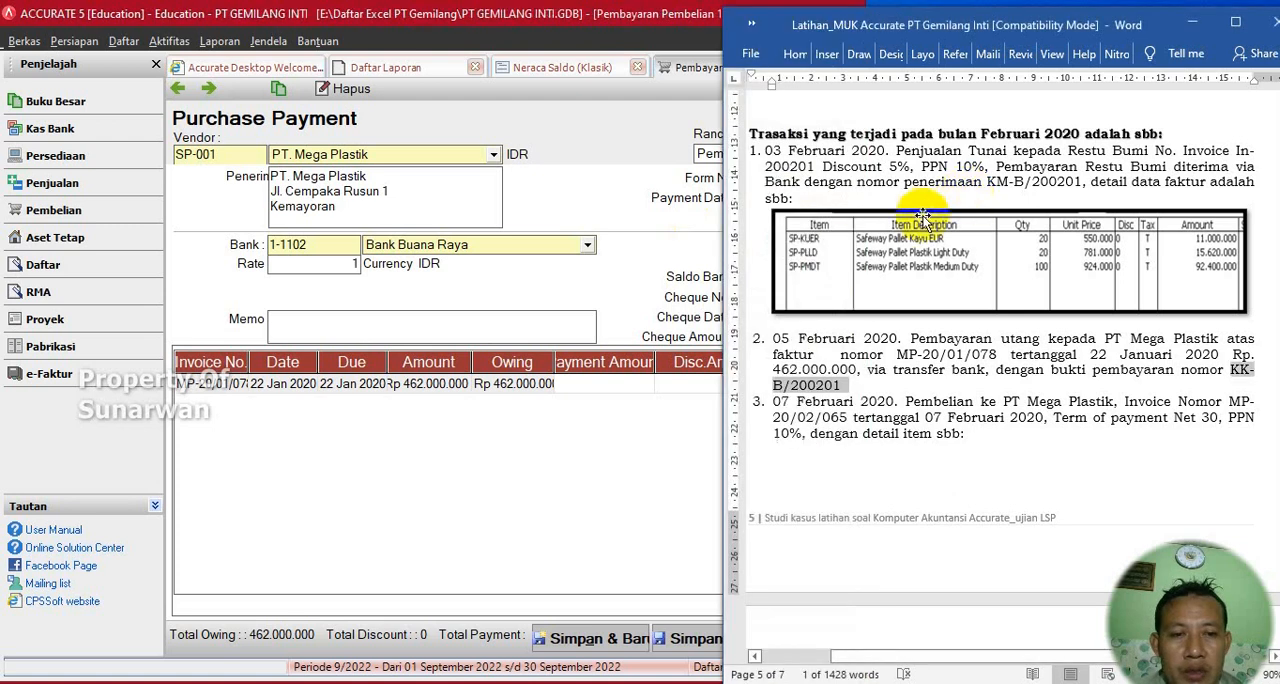
- Set both the payment date and the cheque date of the purchase payment to 05/02/2020
click(608, 173)
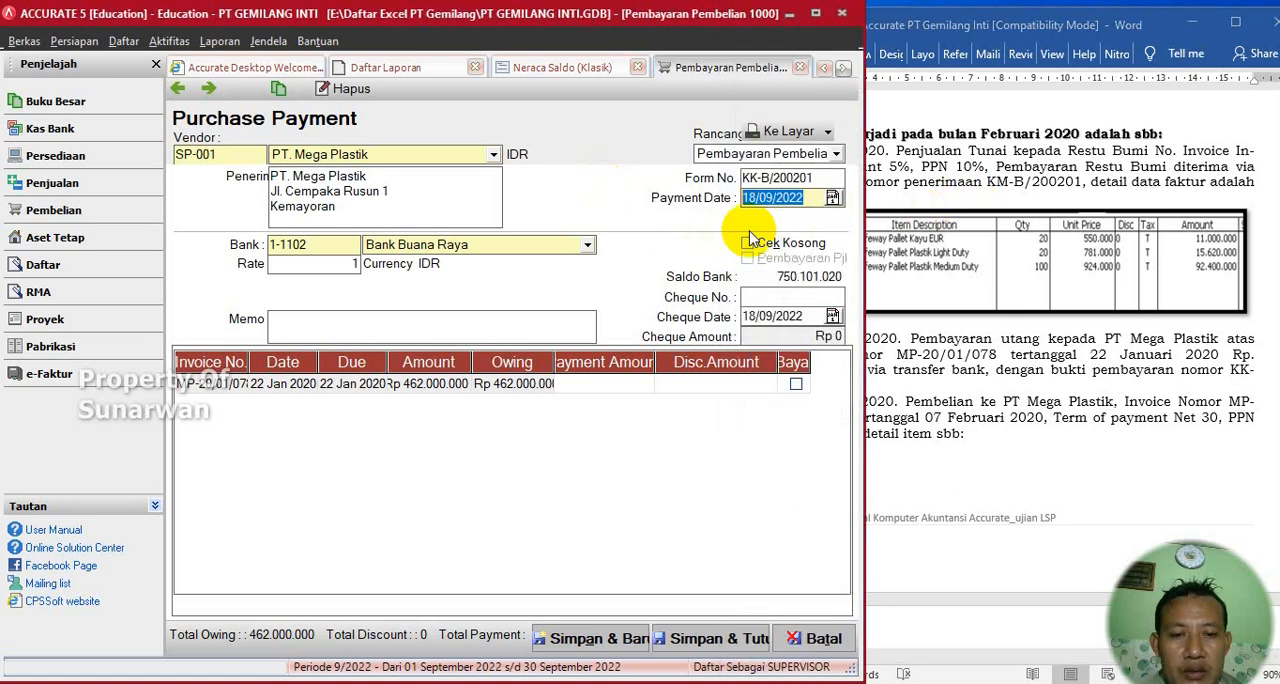
text(05)
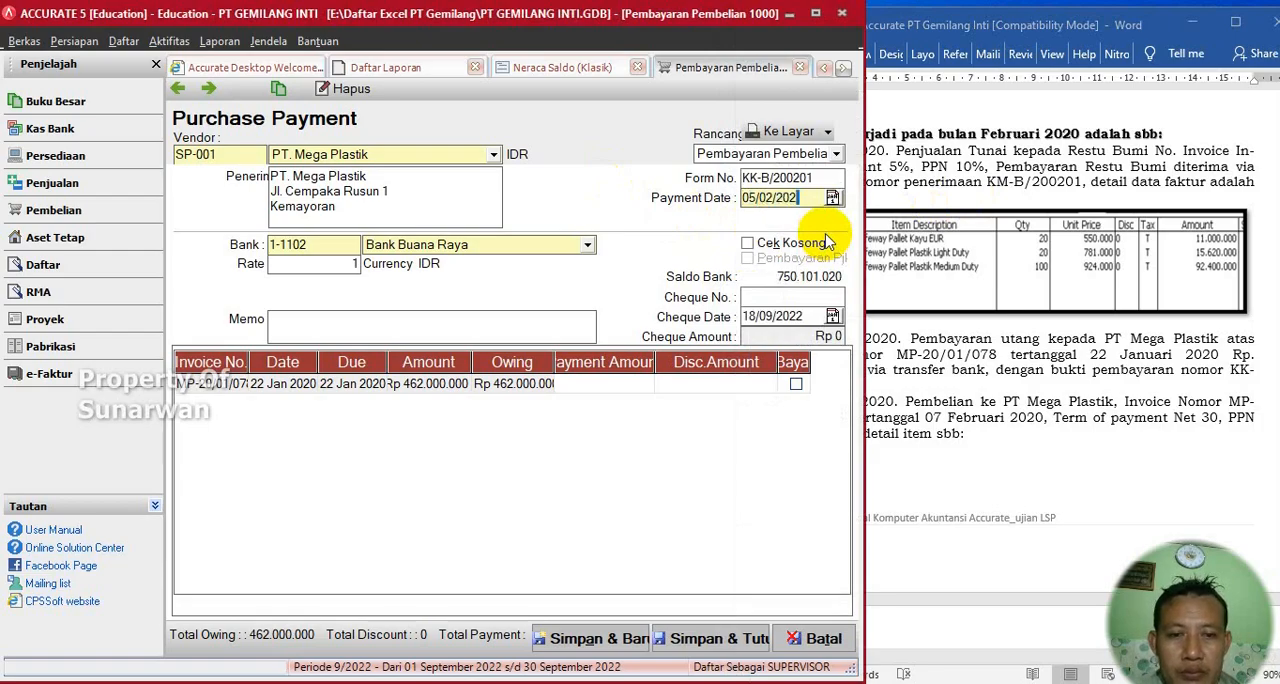
drag(808, 198, 703, 186)
key(ctrl+c)
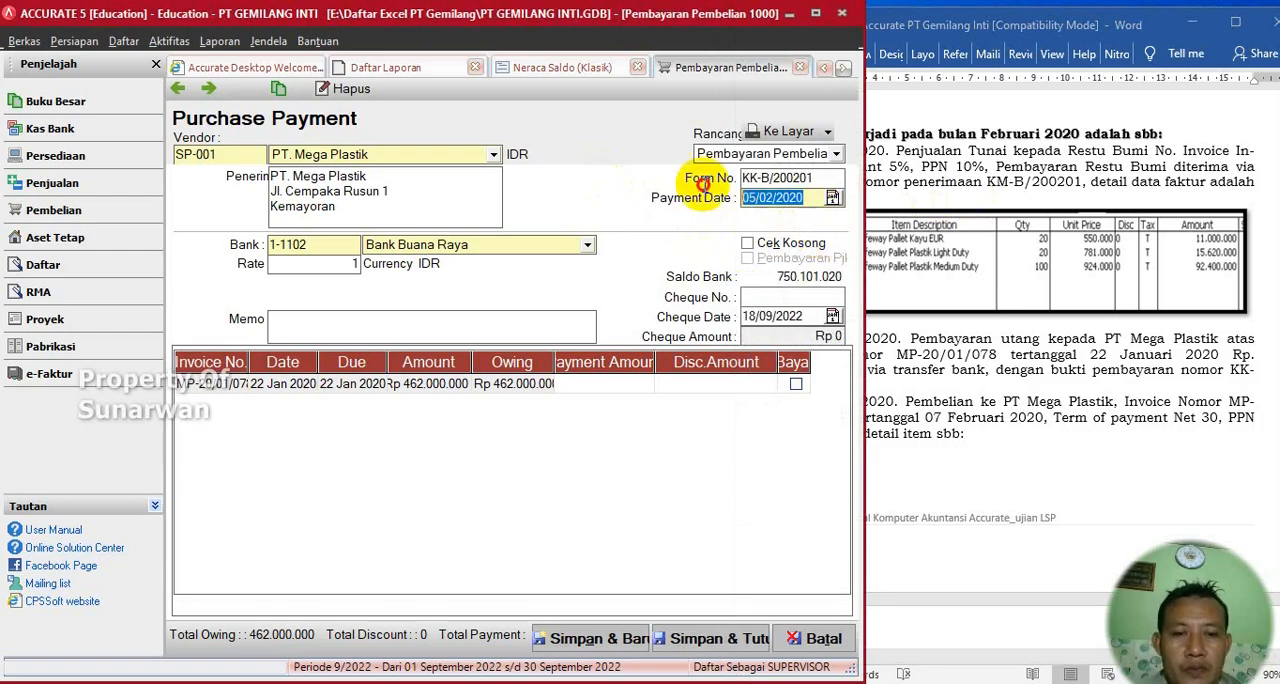
drag(826, 316, 678, 322)
key(ctrl+v)
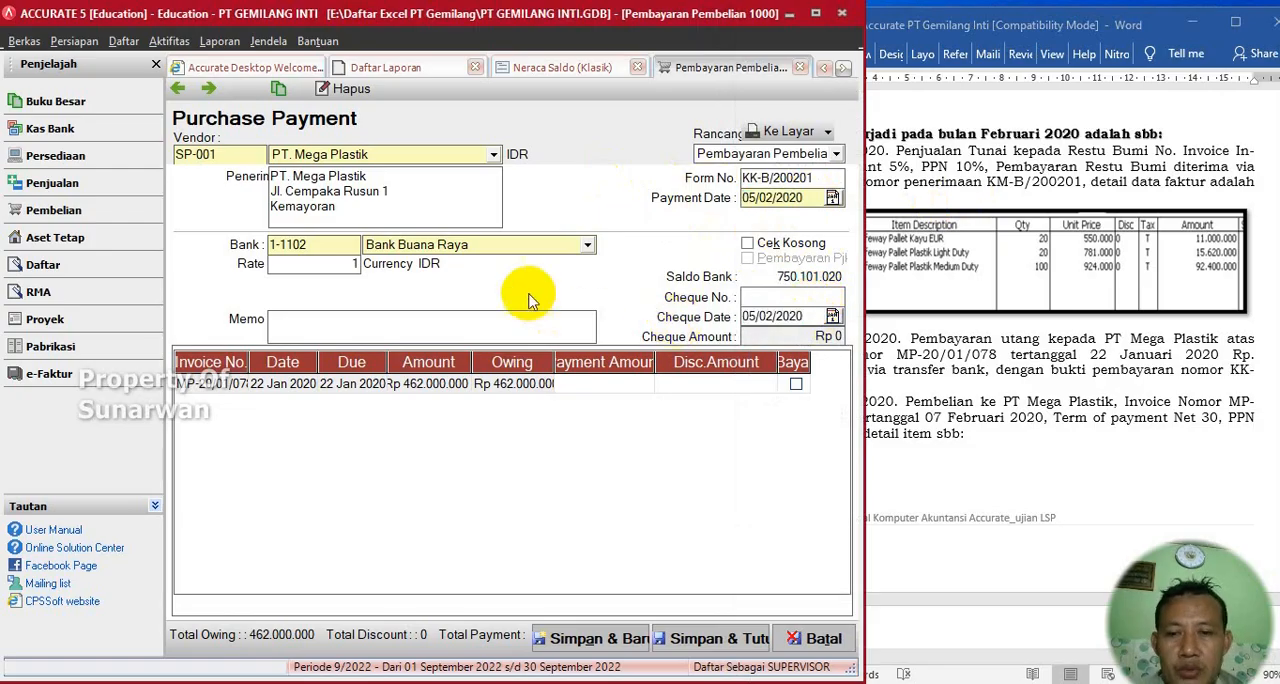
- Mark the January PT. Mega Plastik invoice as paid in full and check it against transaction 2 in the Word document
click(797, 386)
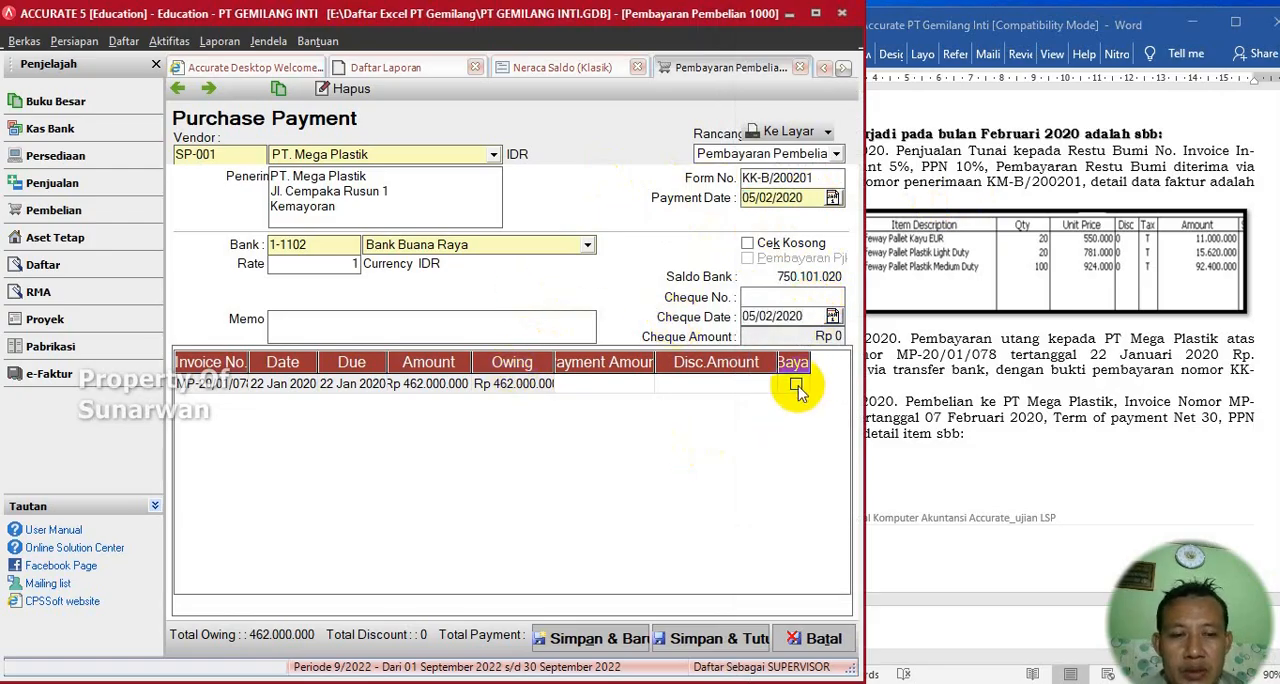
click(797, 386)
click(1070, 368)
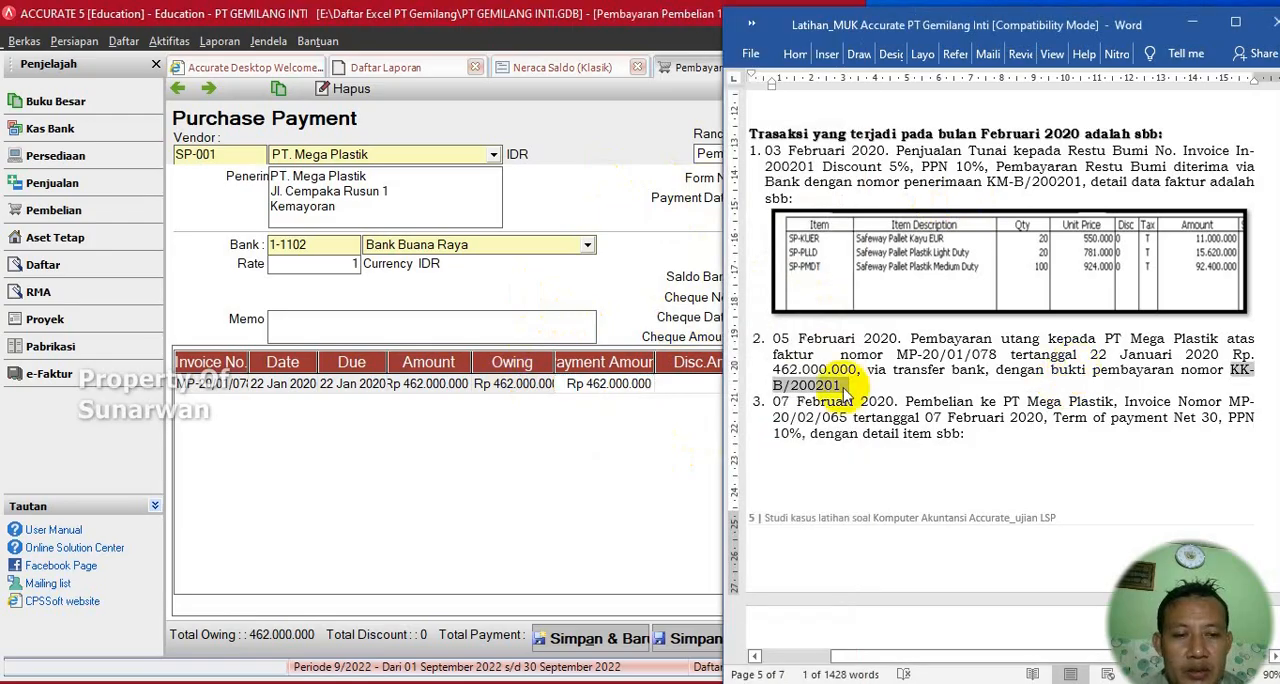
click(531, 429)
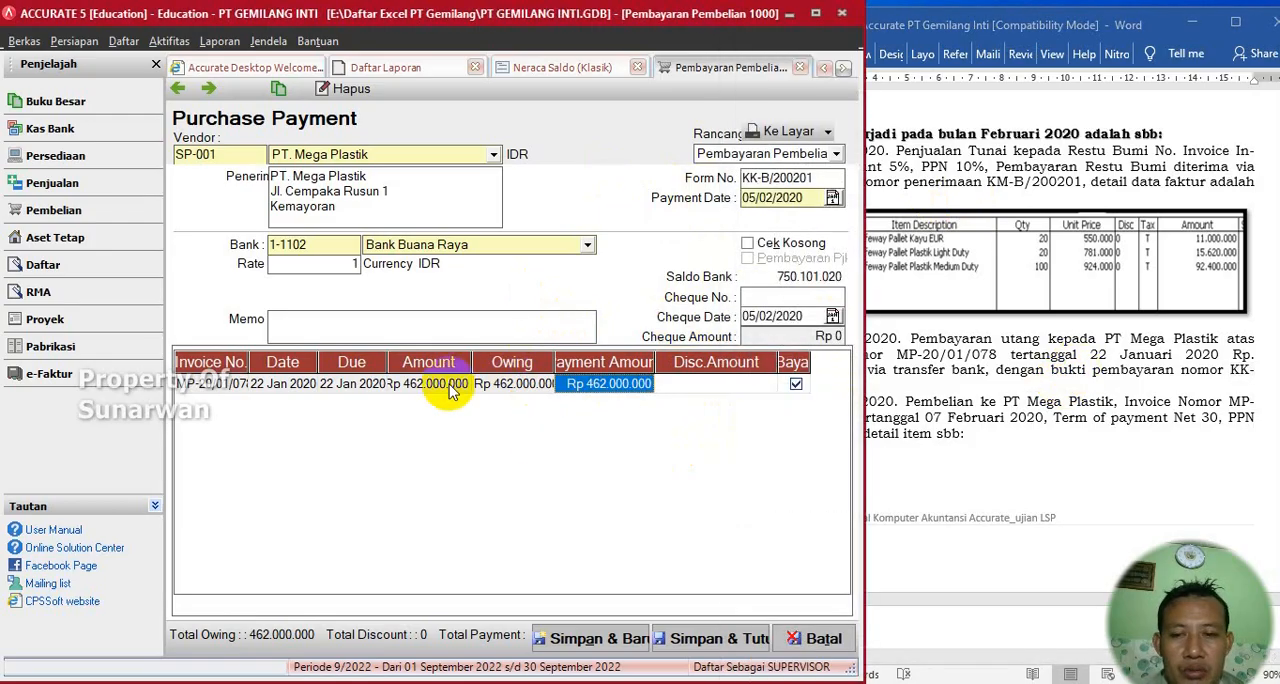
- Enter the memo Pelunasan Hutang on the purchase payment, then save and close it
click(378, 327)
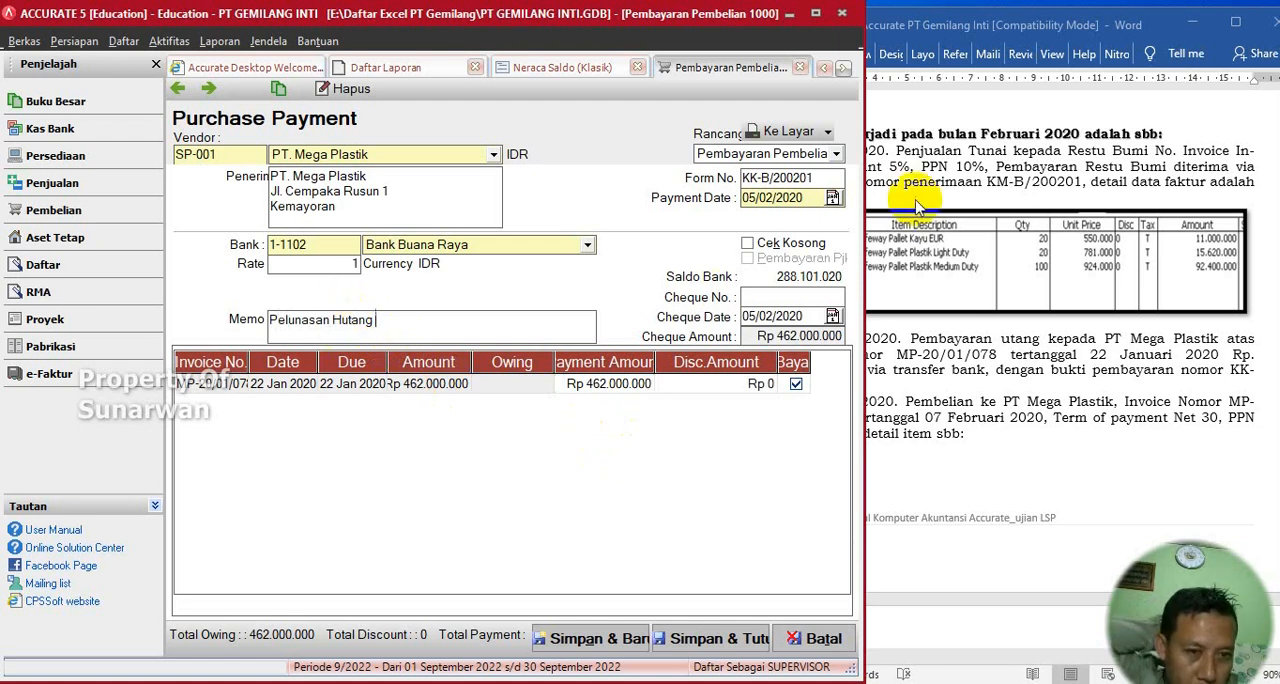
click(978, 210)
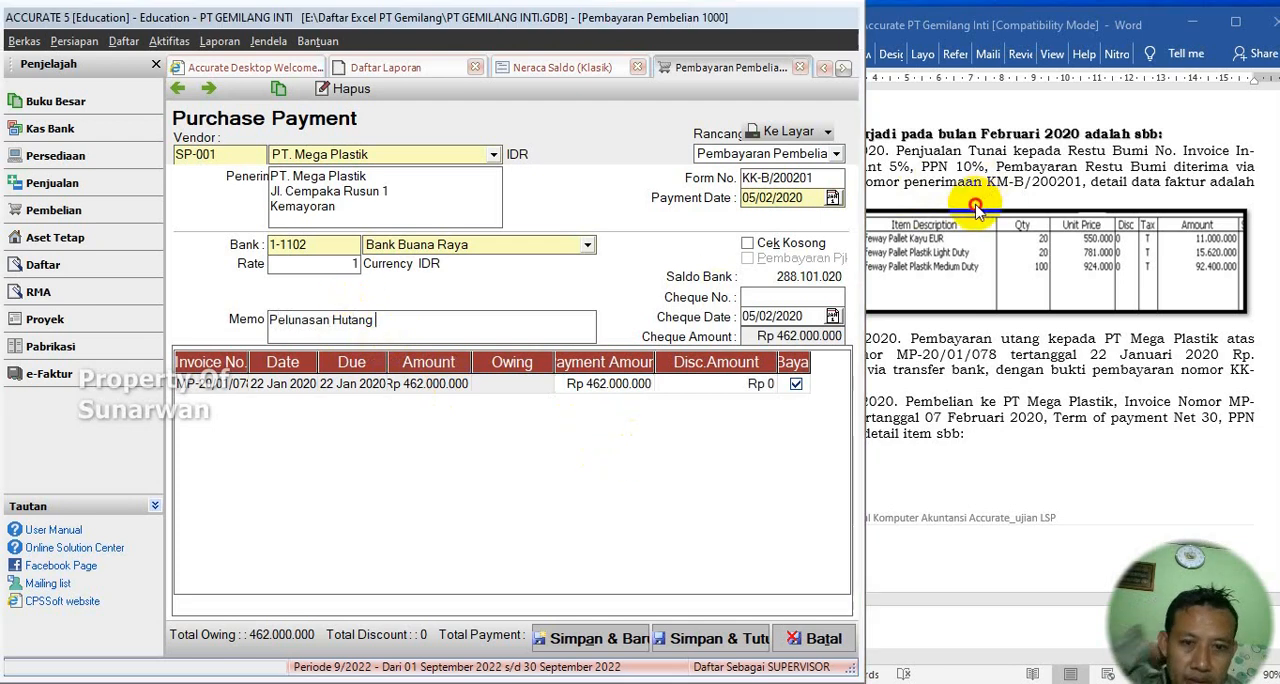
scroll(978, 376, down, 2)
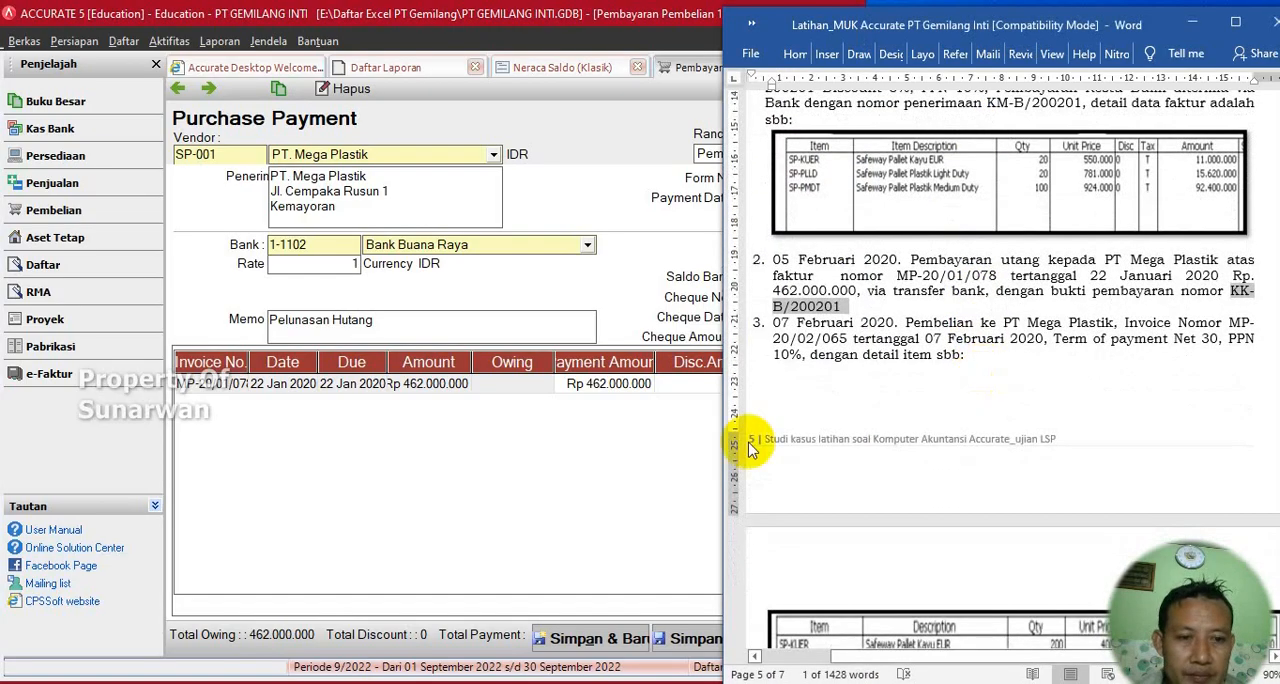
click(616, 474)
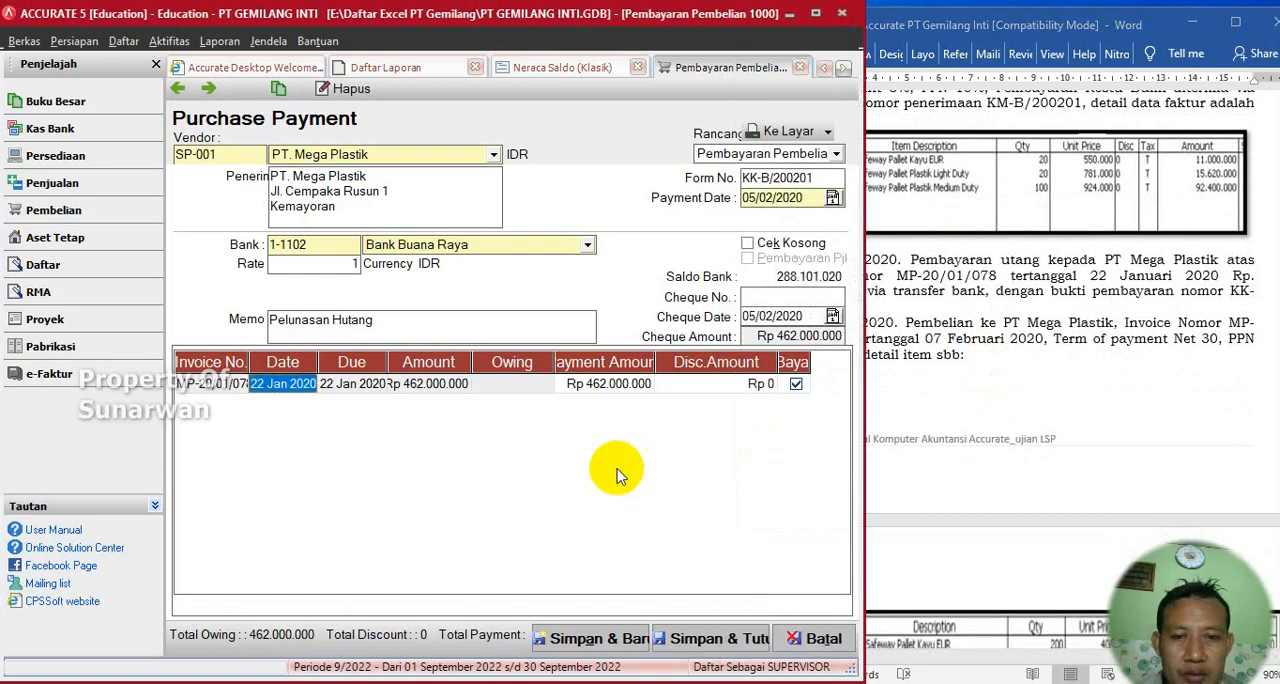
click(715, 640)
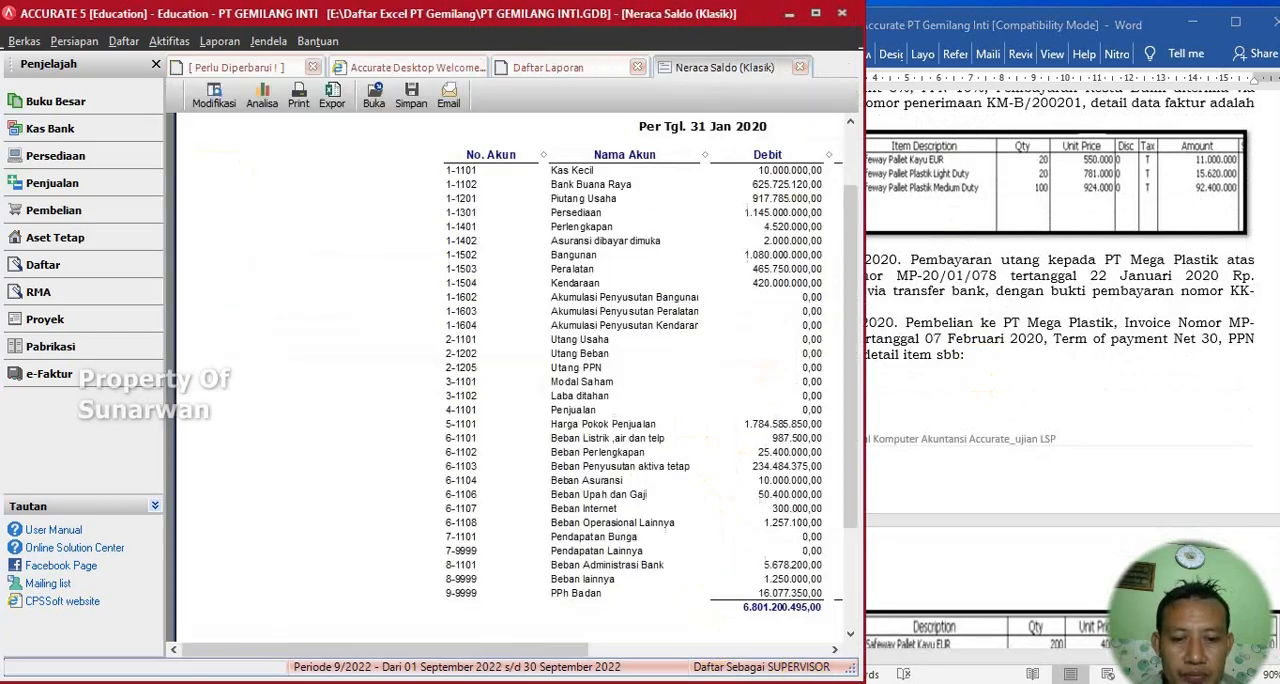
- Close the Neraca Saldo (Klasik) report and the navigator page, and generate the Keseluruhan Jurnal report from 01/02/2020 to 18/09/2022
click(637, 67)
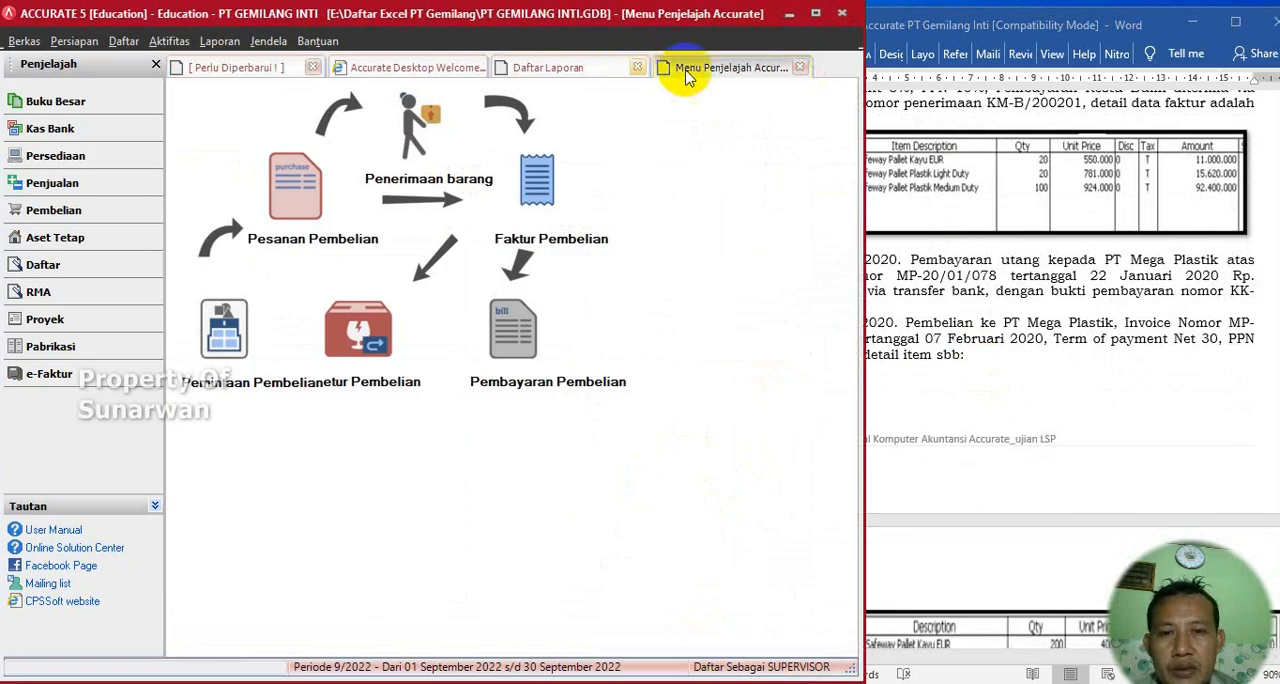
click(800, 68)
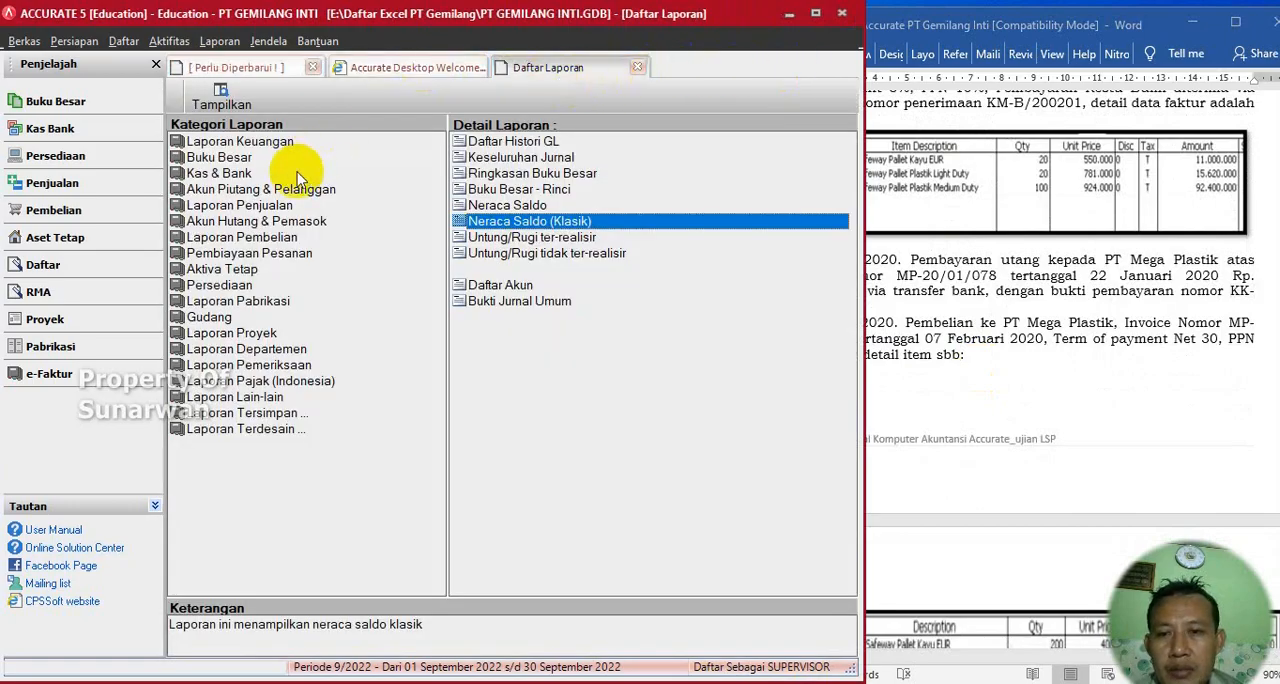
click(474, 161)
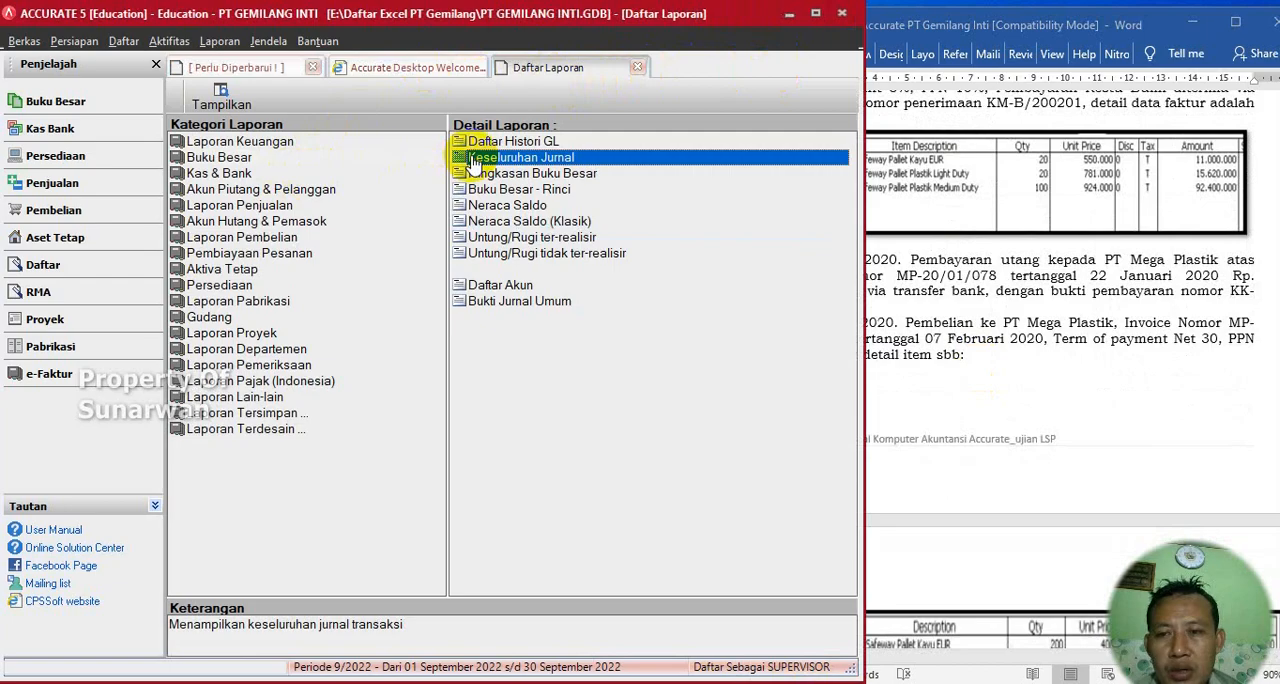
click(236, 162)
click(474, 157)
double_click(477, 160)
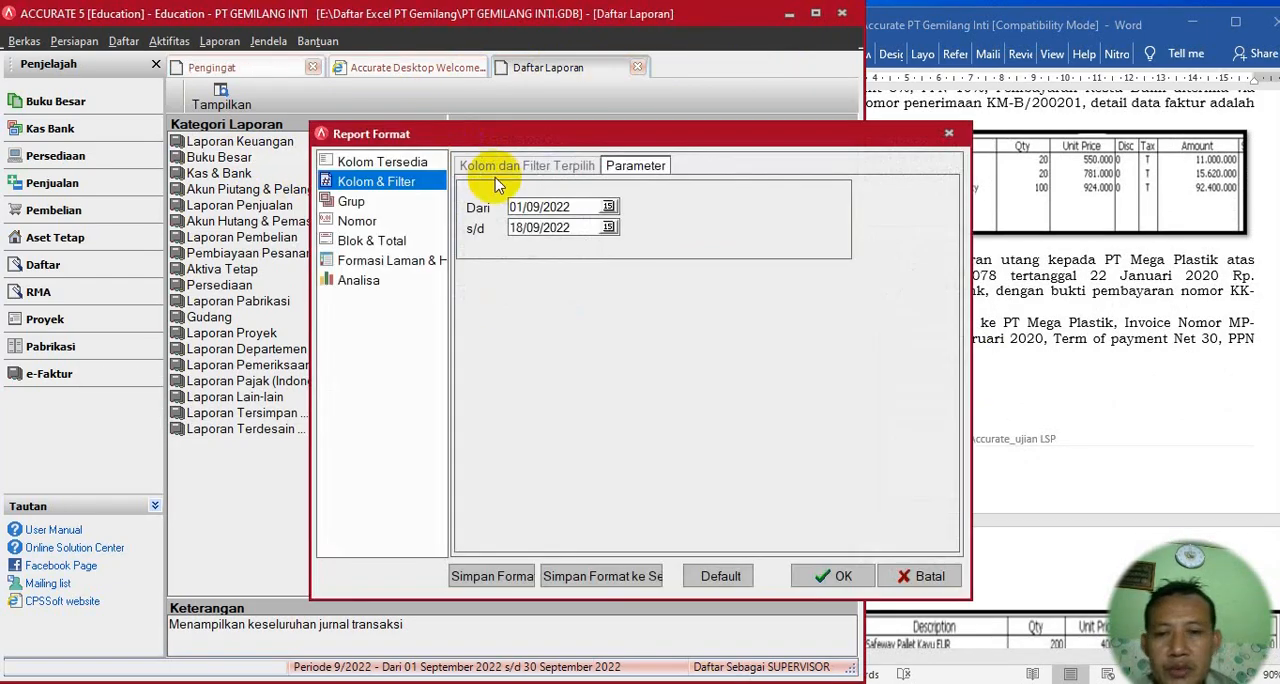
click(533, 206)
text(0)
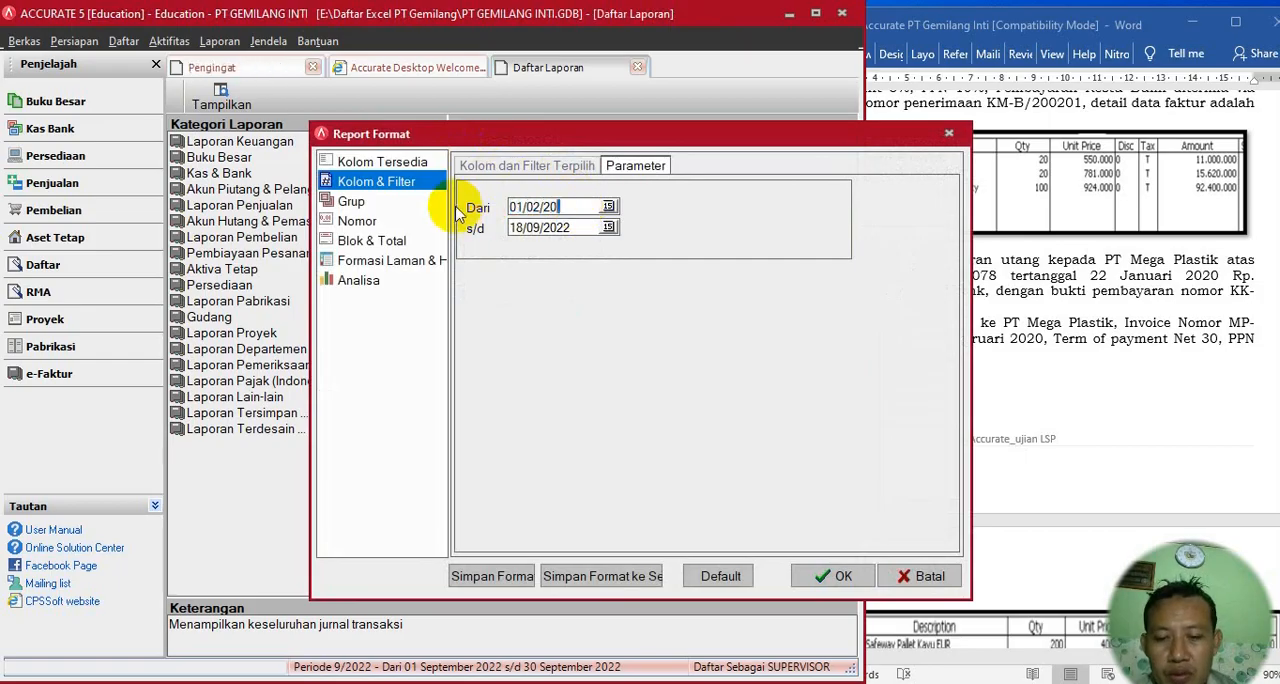
click(838, 576)
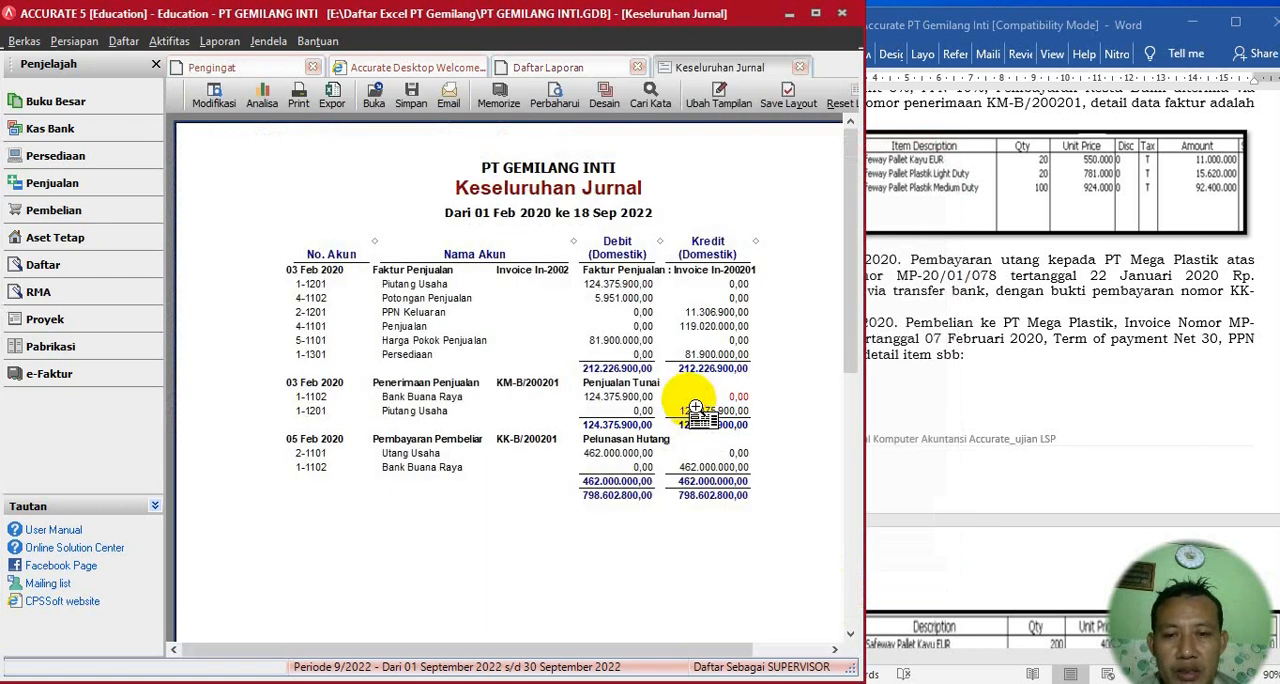
- Review the journal report and copy the invoice number MP-20/02/065 from transaction 3 in the Word document
click(995, 398)
drag(471, 651, 517, 652)
click(962, 411)
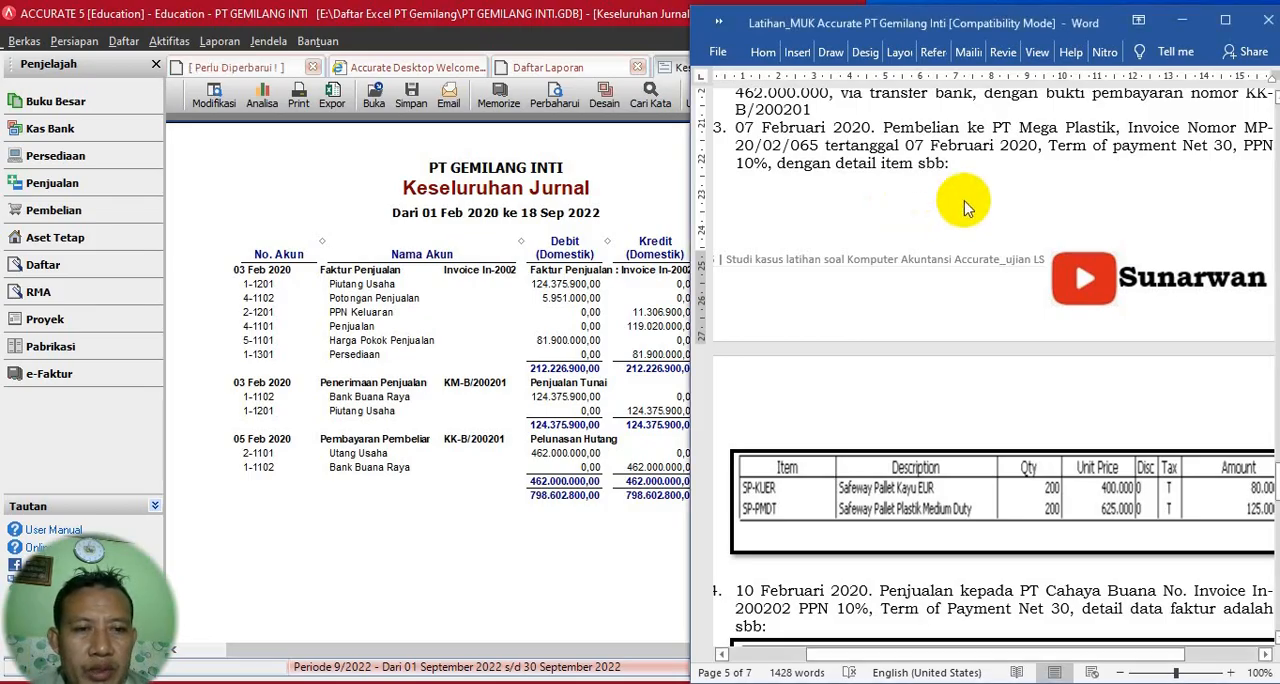
drag(1244, 127, 878, 150)
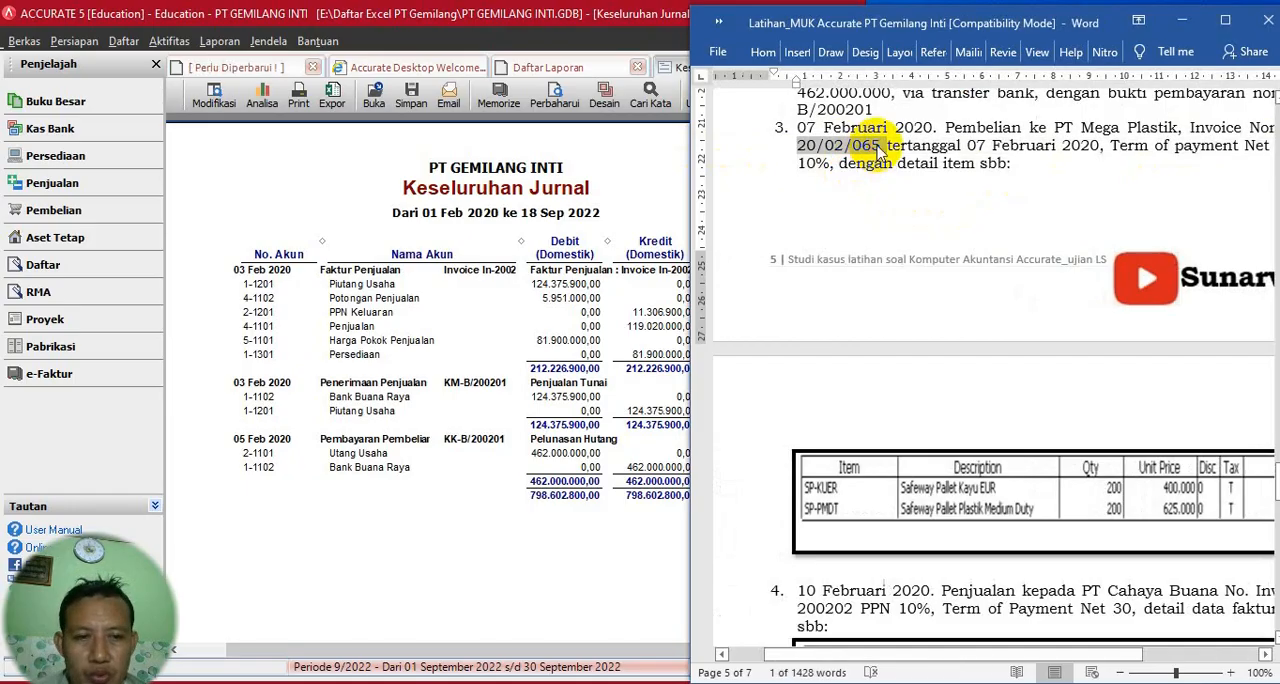
- Create a new purchase invoice in Accurate and choose PT. Mega Plastik as the vendor
click(169, 41)
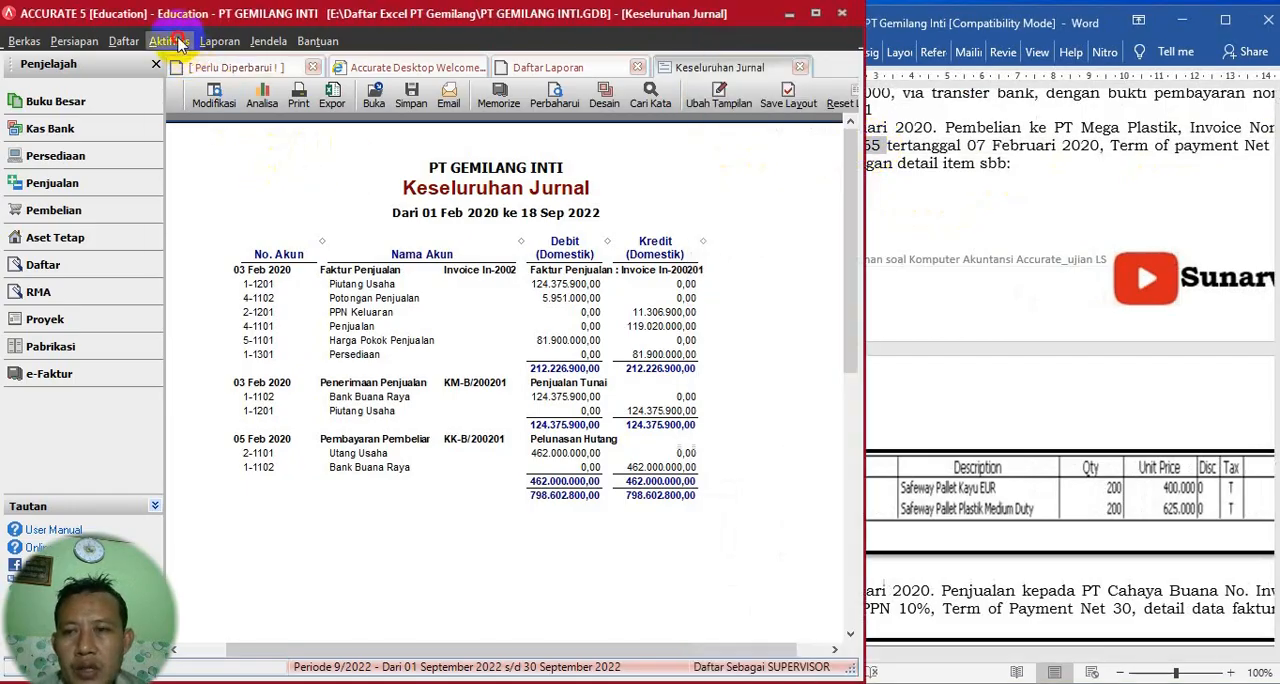
mouse_move(265, 140)
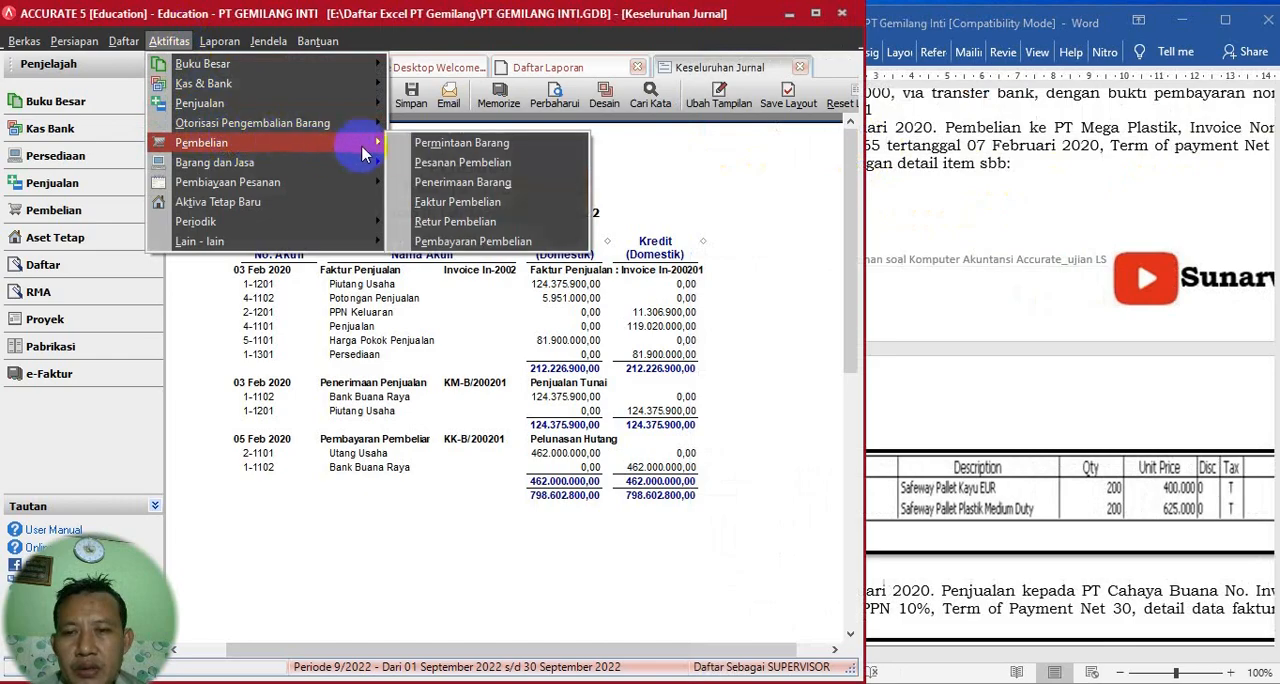
click(445, 205)
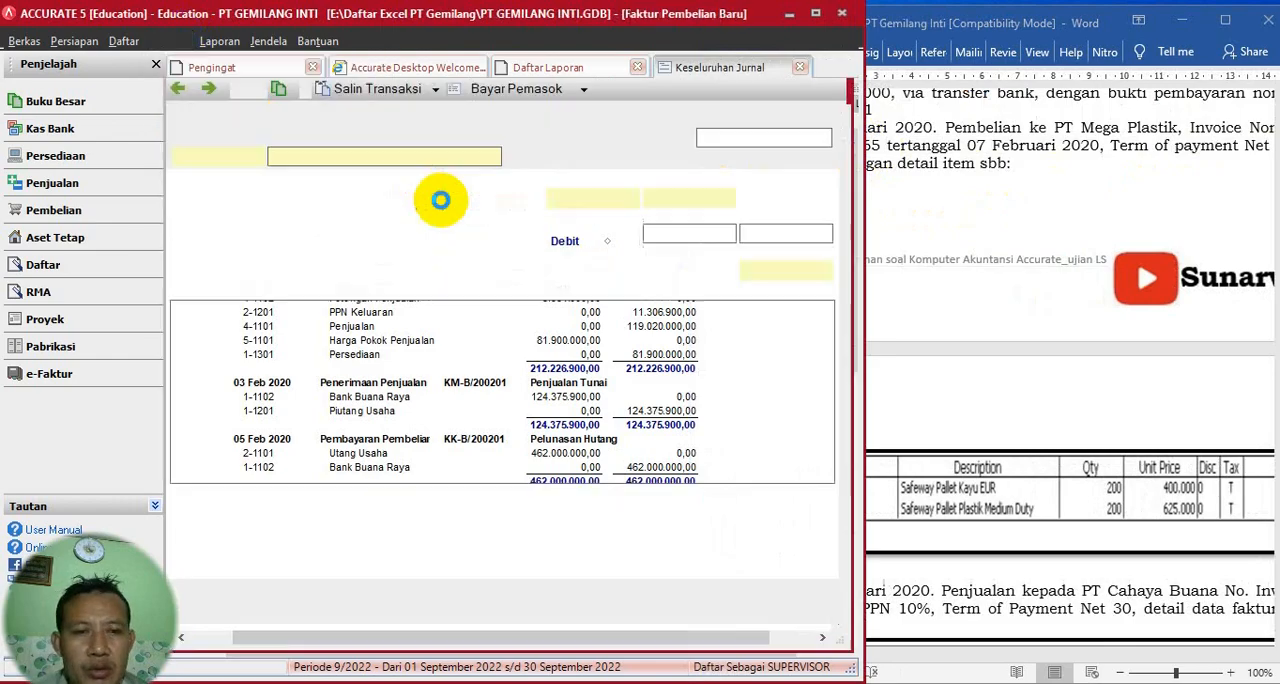
drag(860, 570, 838, 358)
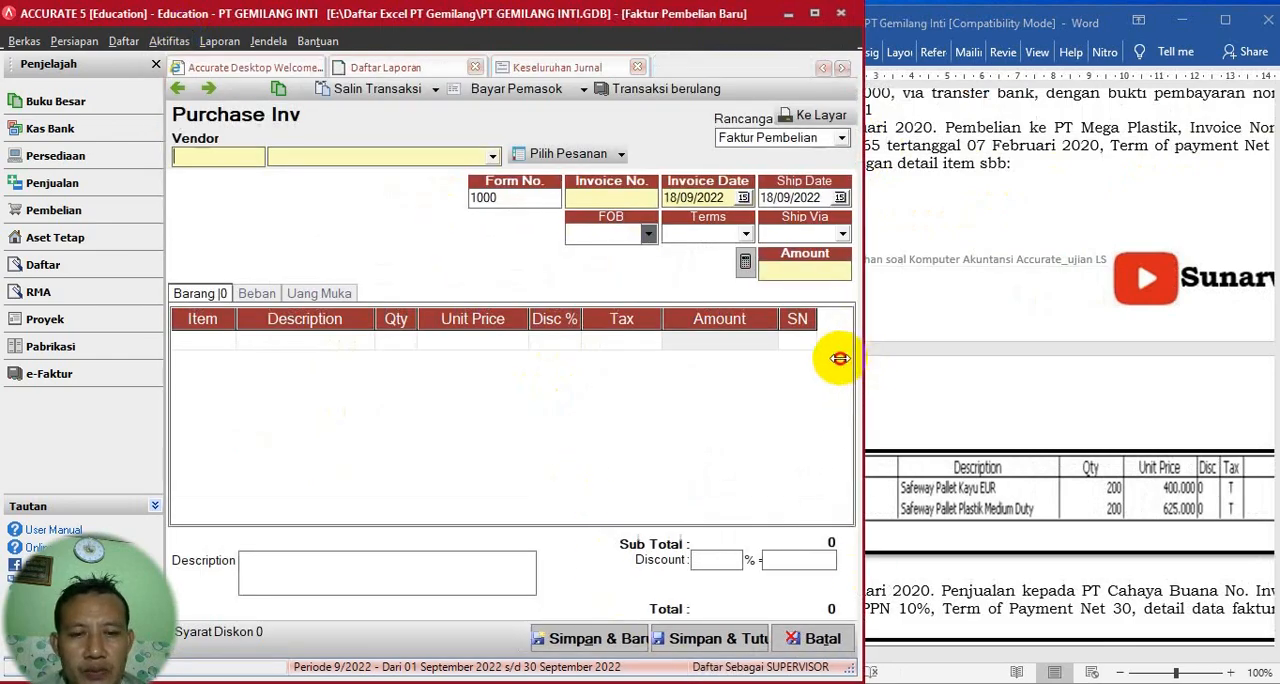
click(492, 157)
click(337, 205)
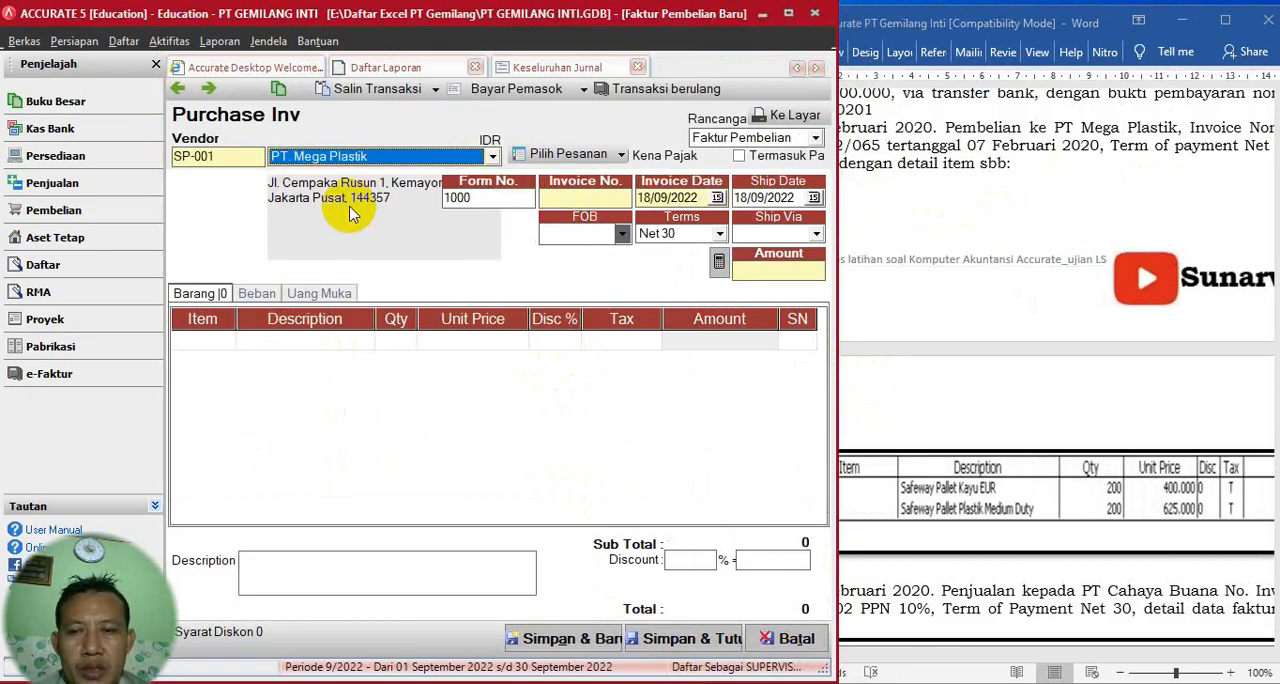
- Set the invoice number to MP-20/02/065 and both the invoice date and ship date to 07/02/2020
click(550, 202)
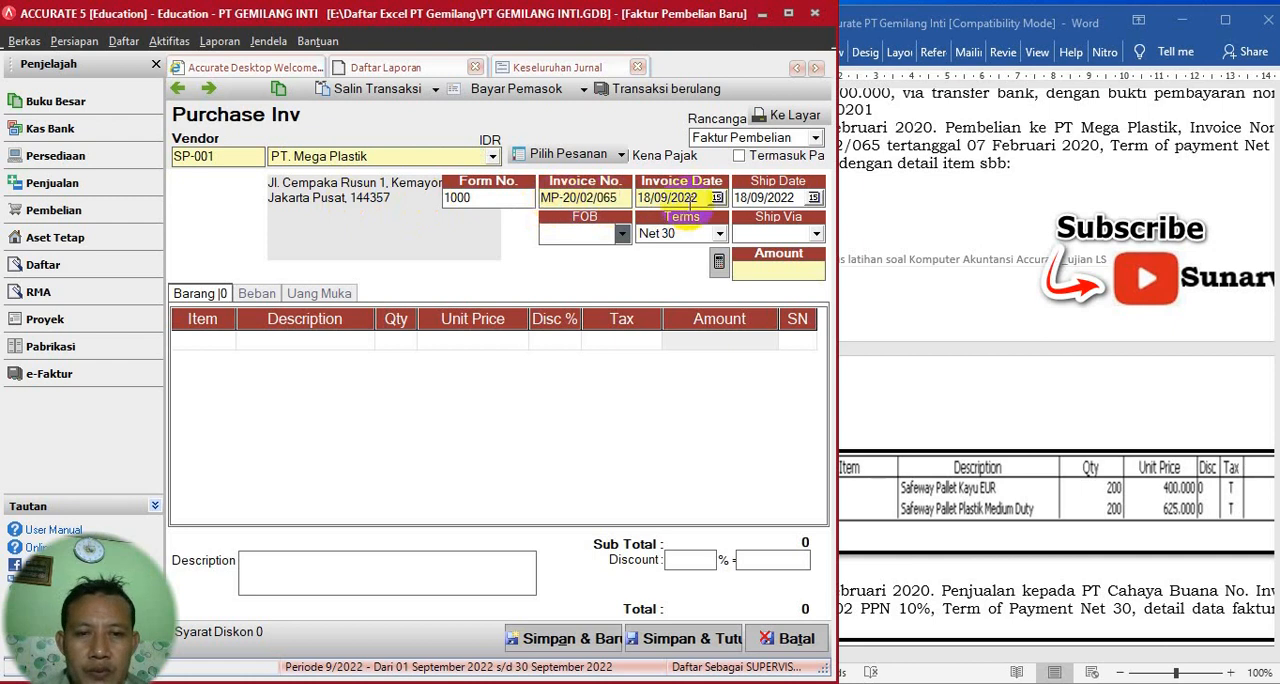
click(698, 194)
text(0)
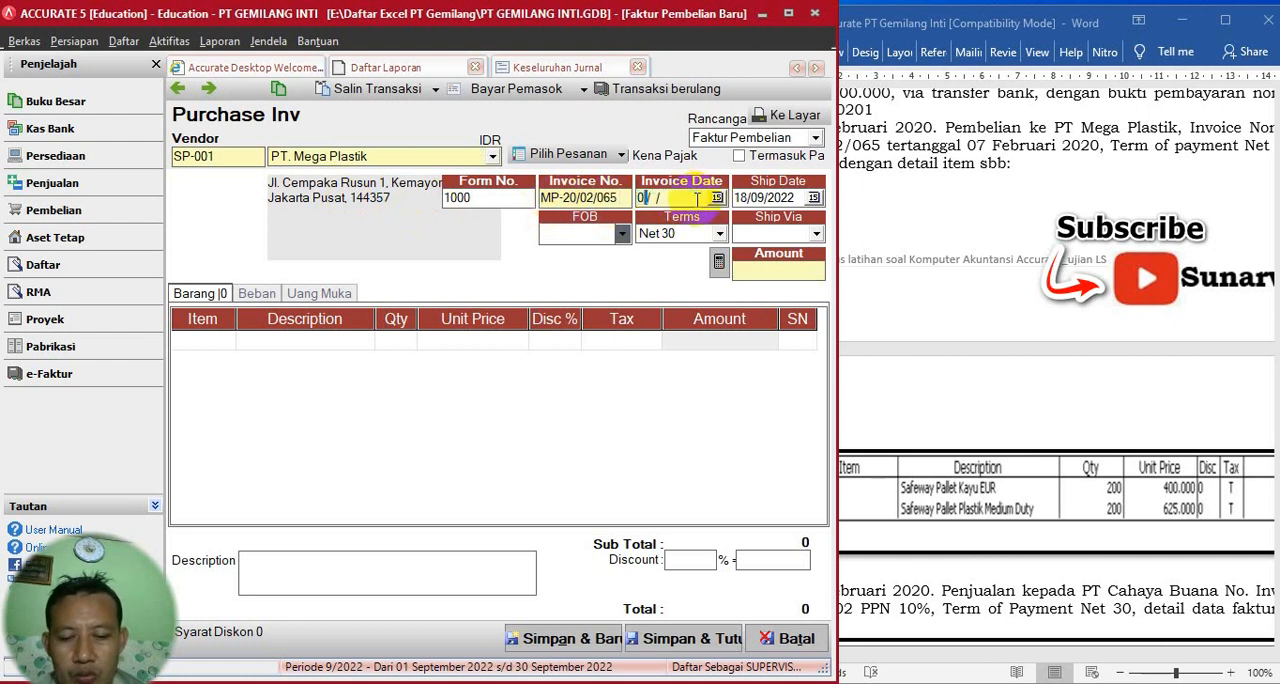
text(7/02)
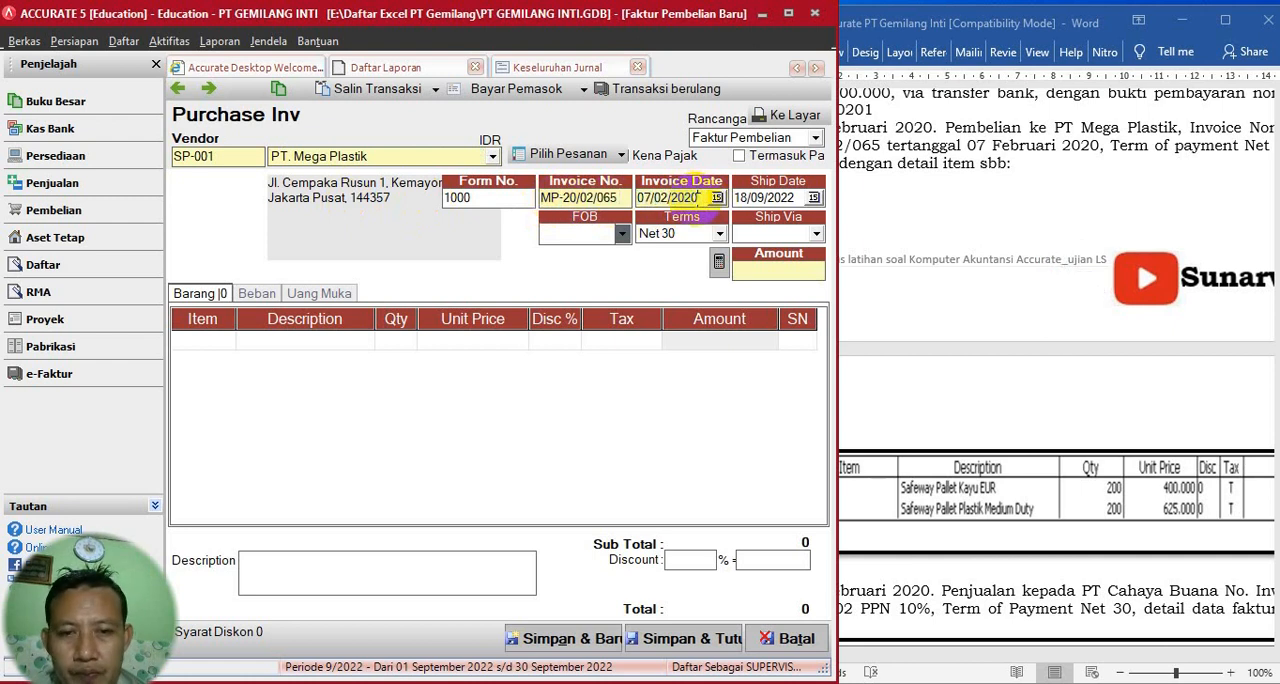
drag(705, 198, 599, 195)
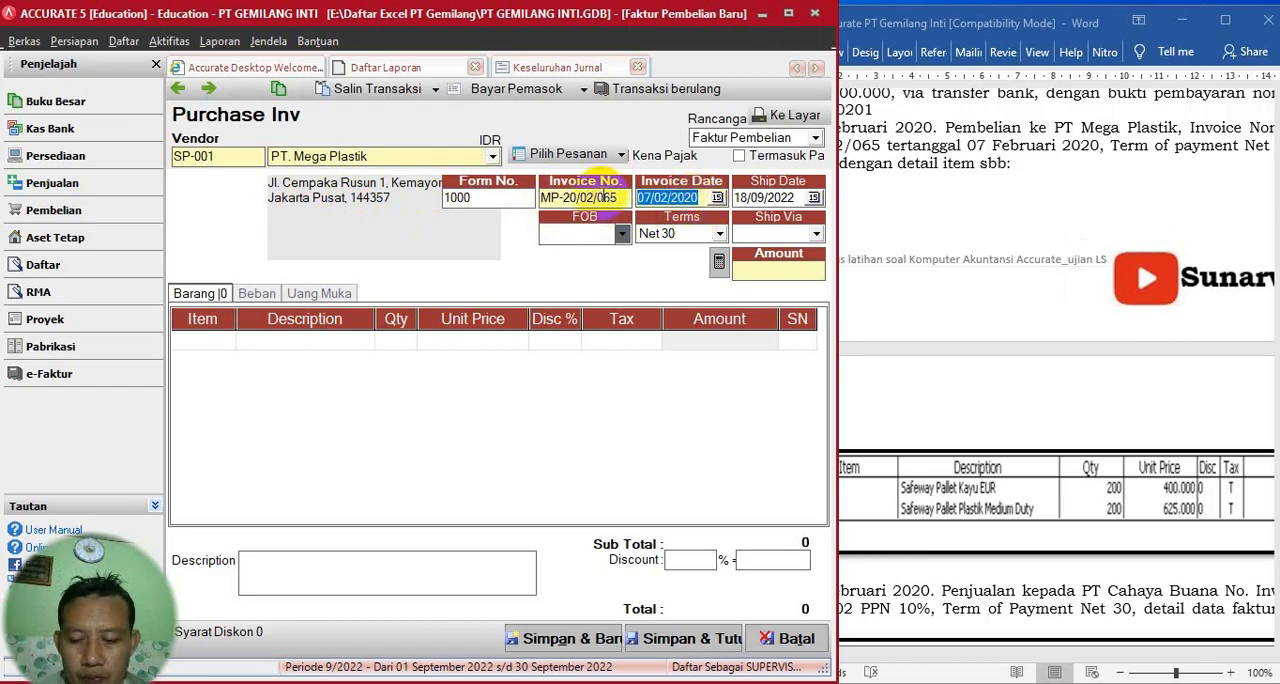
key(Tab)
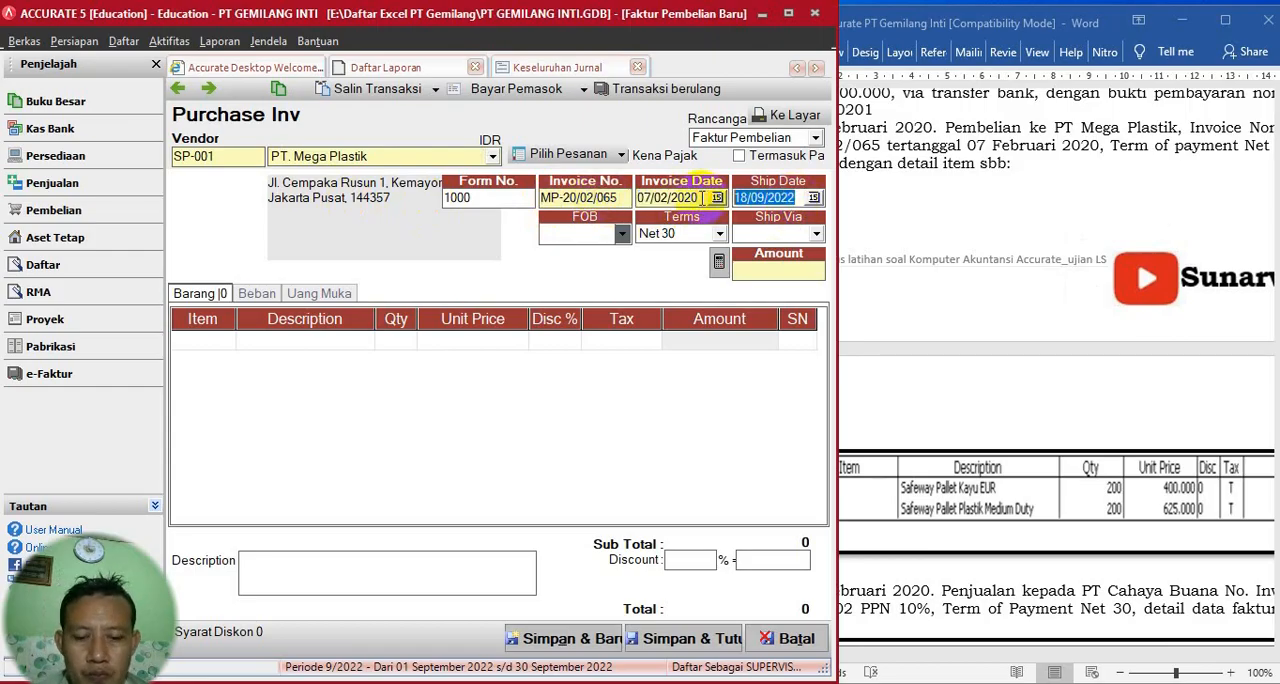
- Add item SP-KUER (Safeway Pallet Kayu EUR) from the Word document's transaction 3 to the purchase invoice with quantity 200
click(987, 217)
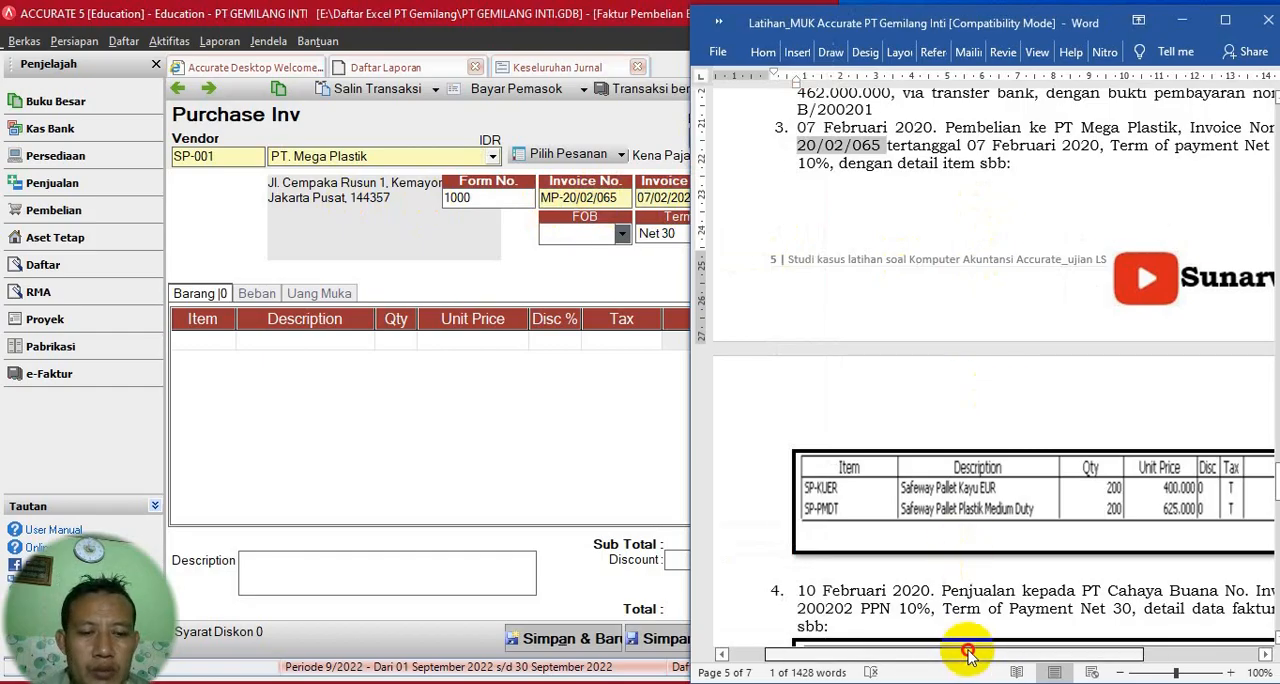
drag(971, 654, 1249, 649)
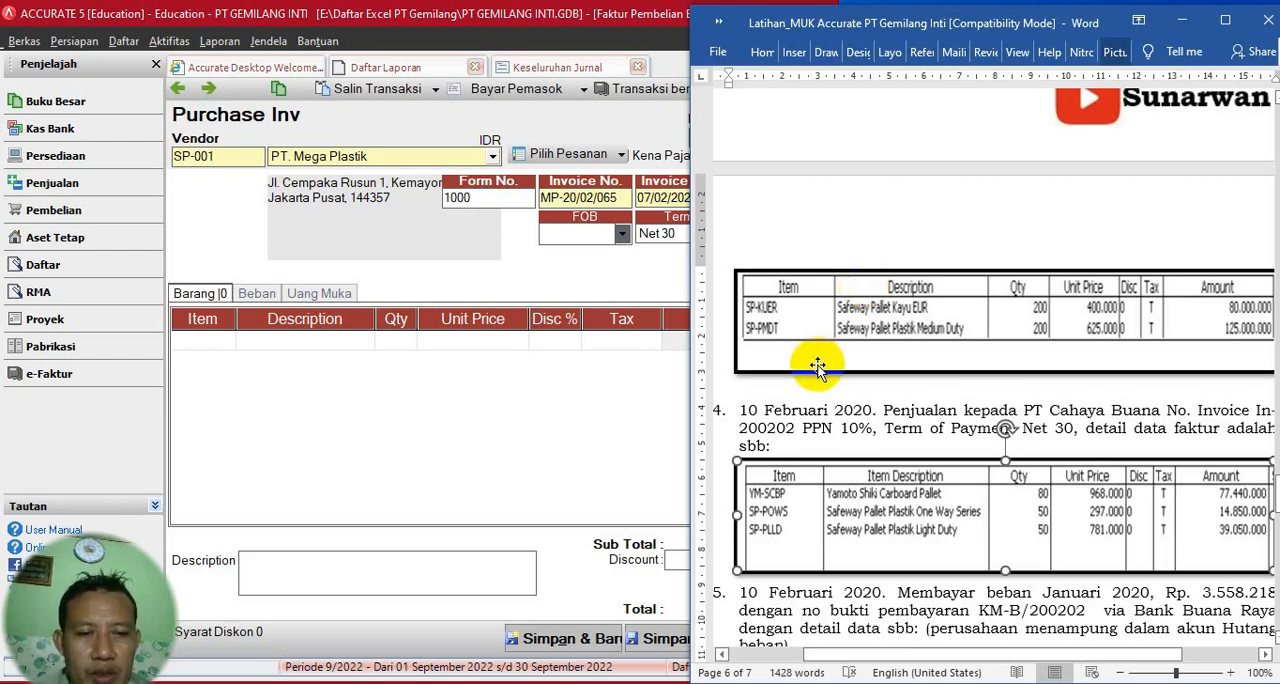
click(208, 342)
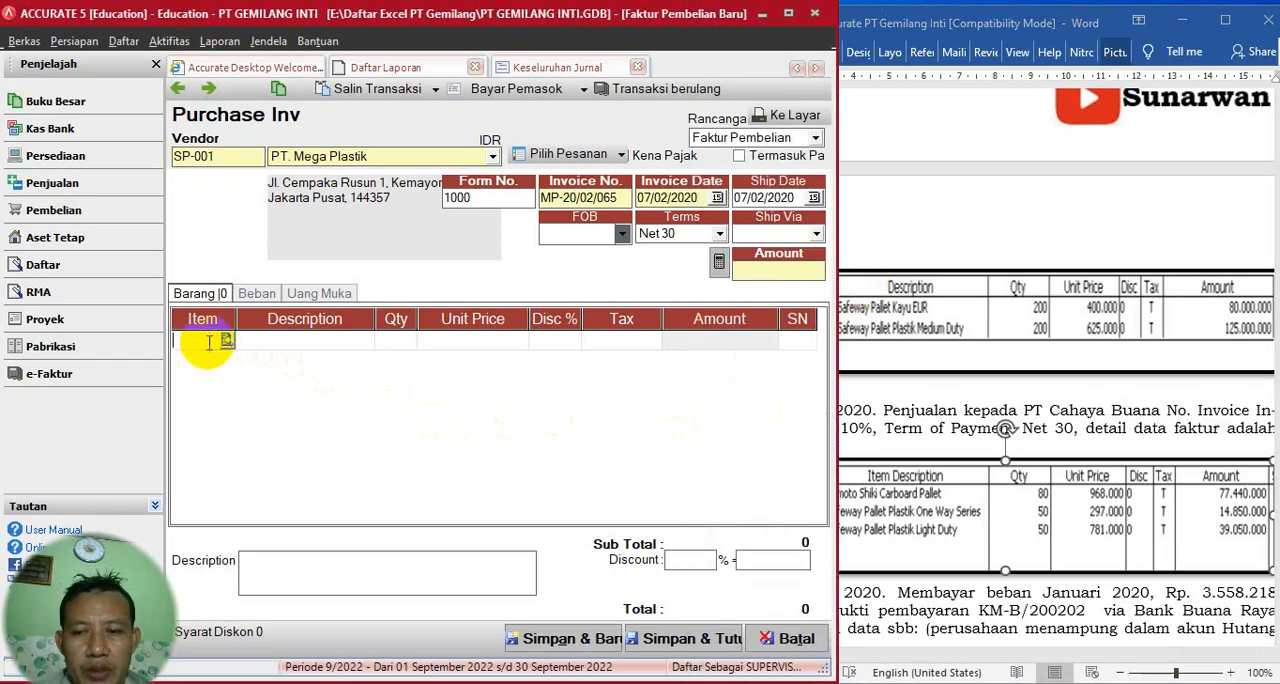
click(227, 341)
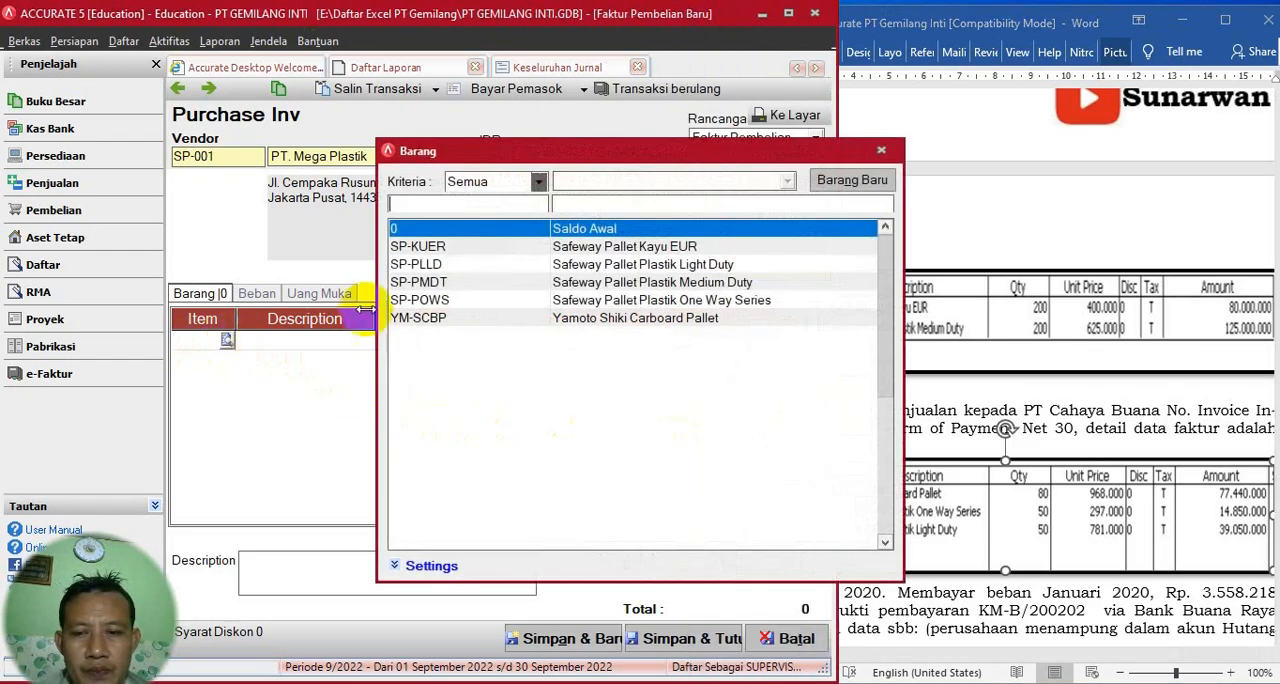
double_click(420, 248)
click(405, 341)
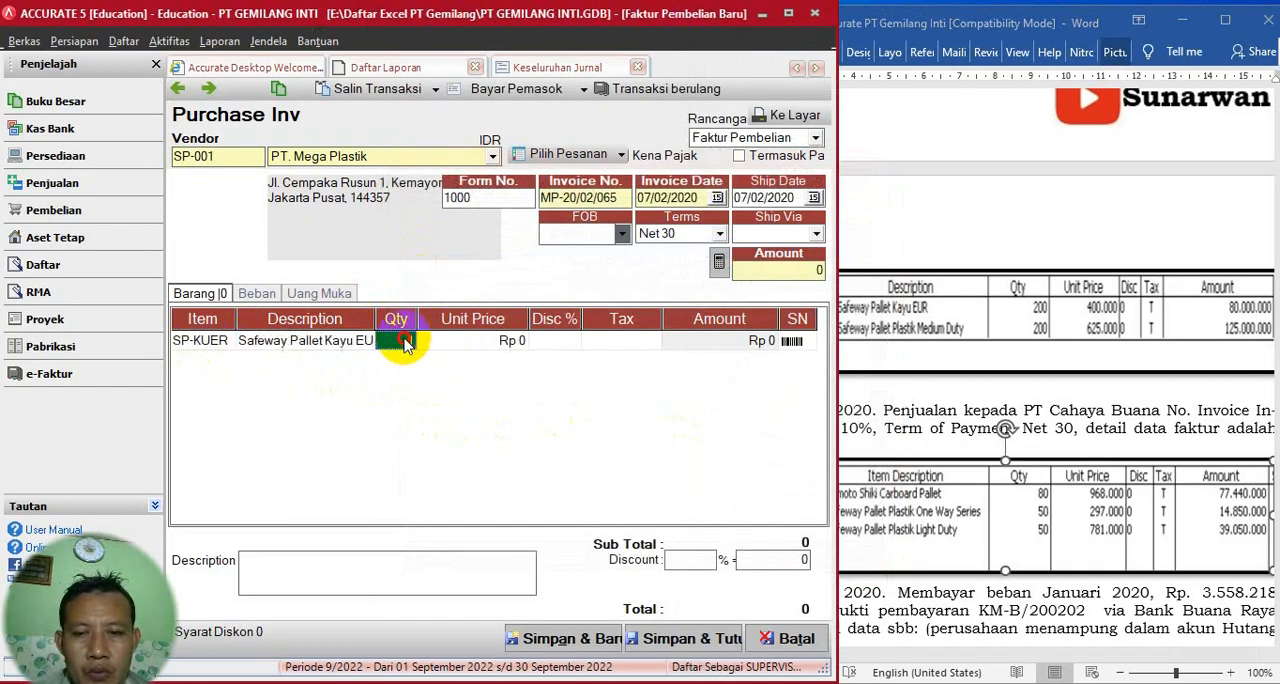
key(Tab)
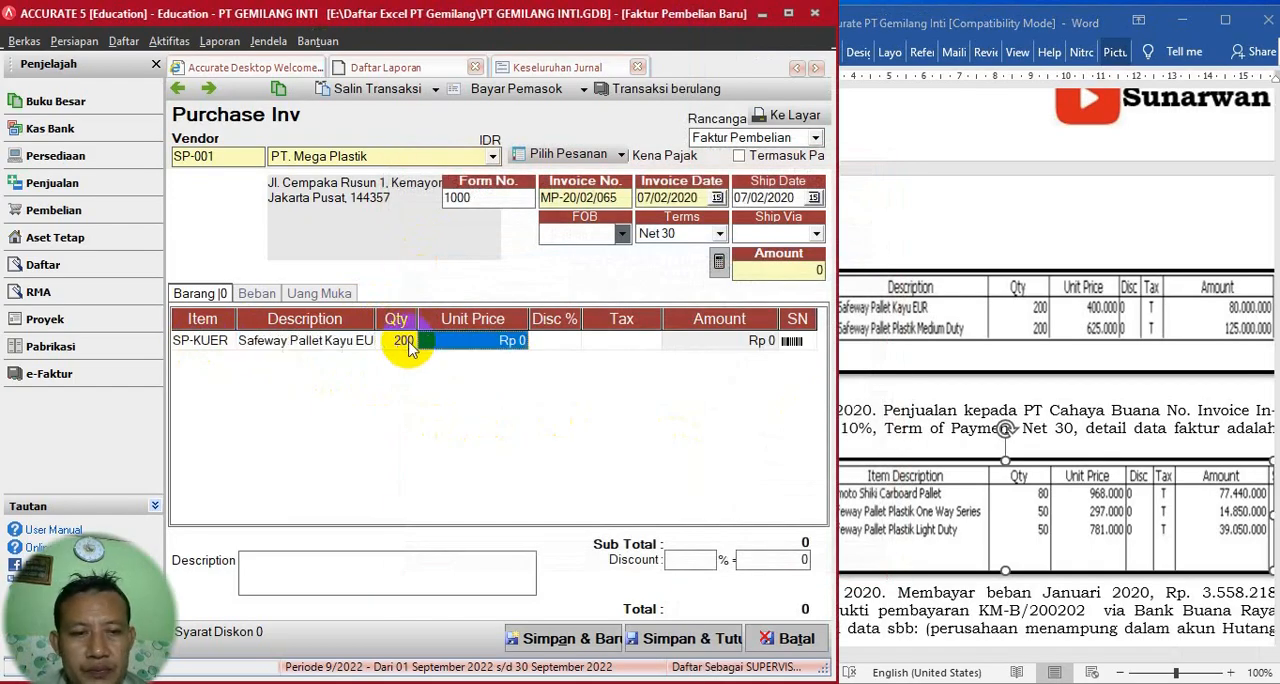
- Set the SP-KUER line's unit price to 400.000 and its tax code to T, and start a new item line
text(400)
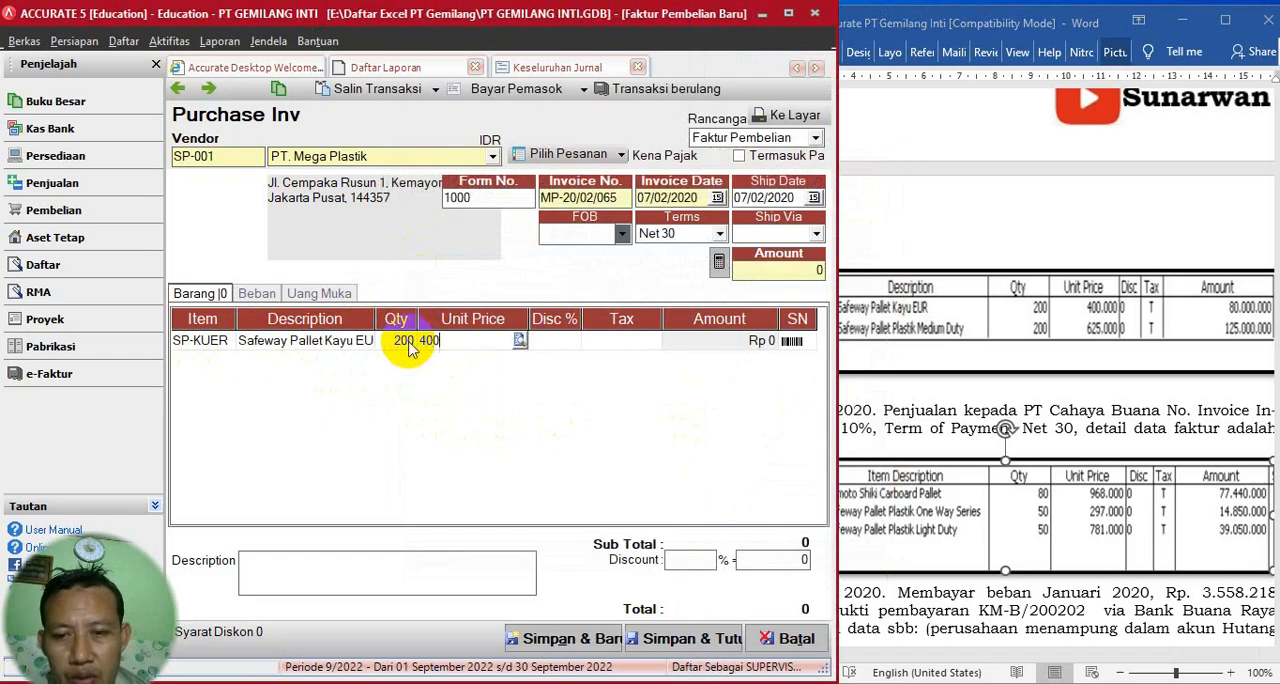
text(.000)
key(Tab)
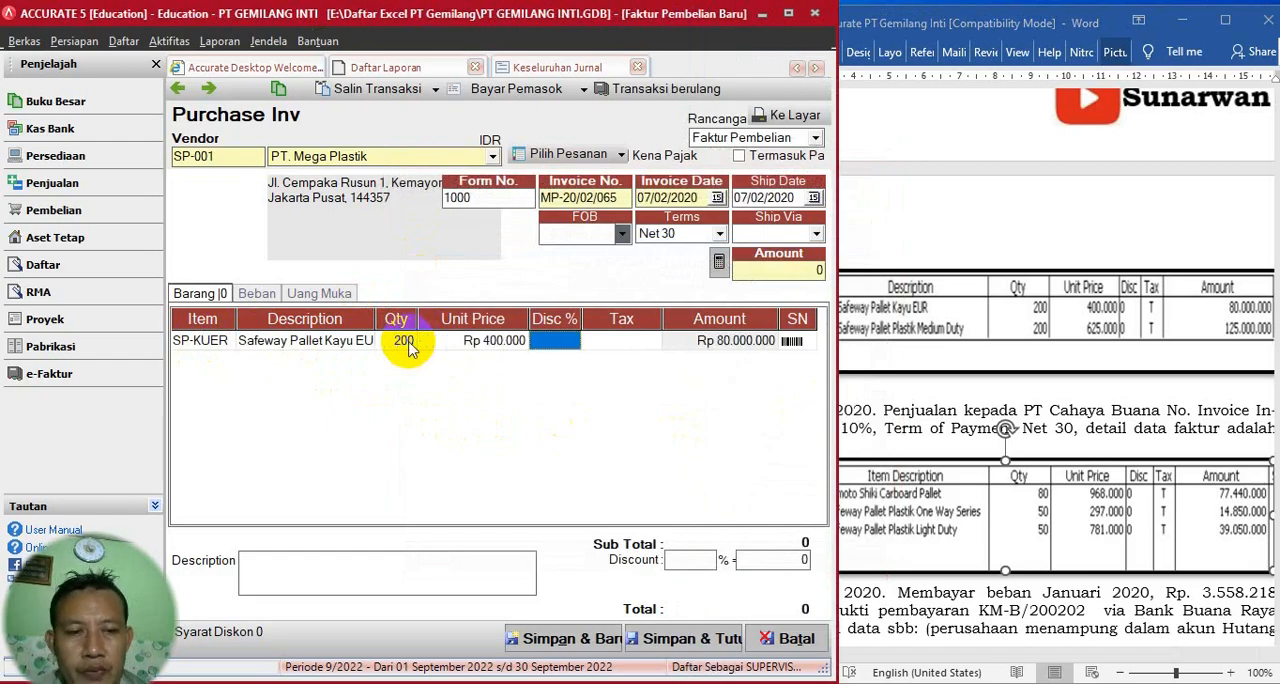
key(Tab)
text(T)
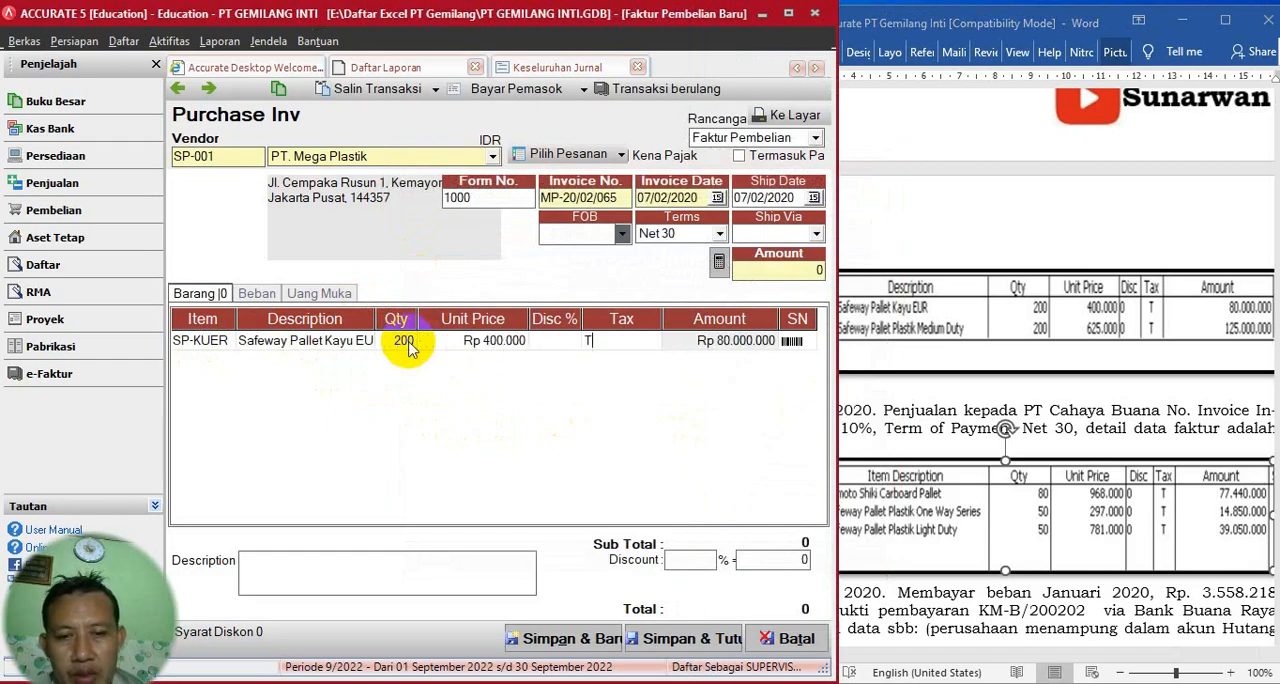
key(Tab)
key(Tab)
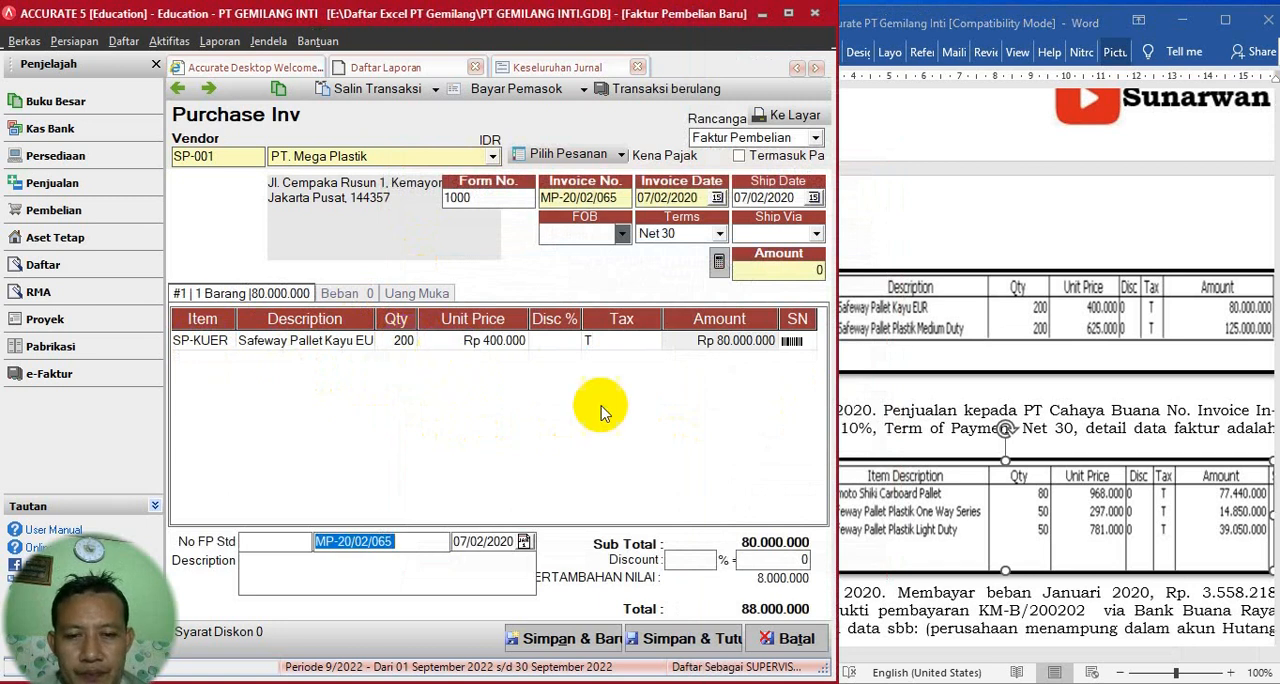
click(724, 345)
key(Tab)
key(Tab)
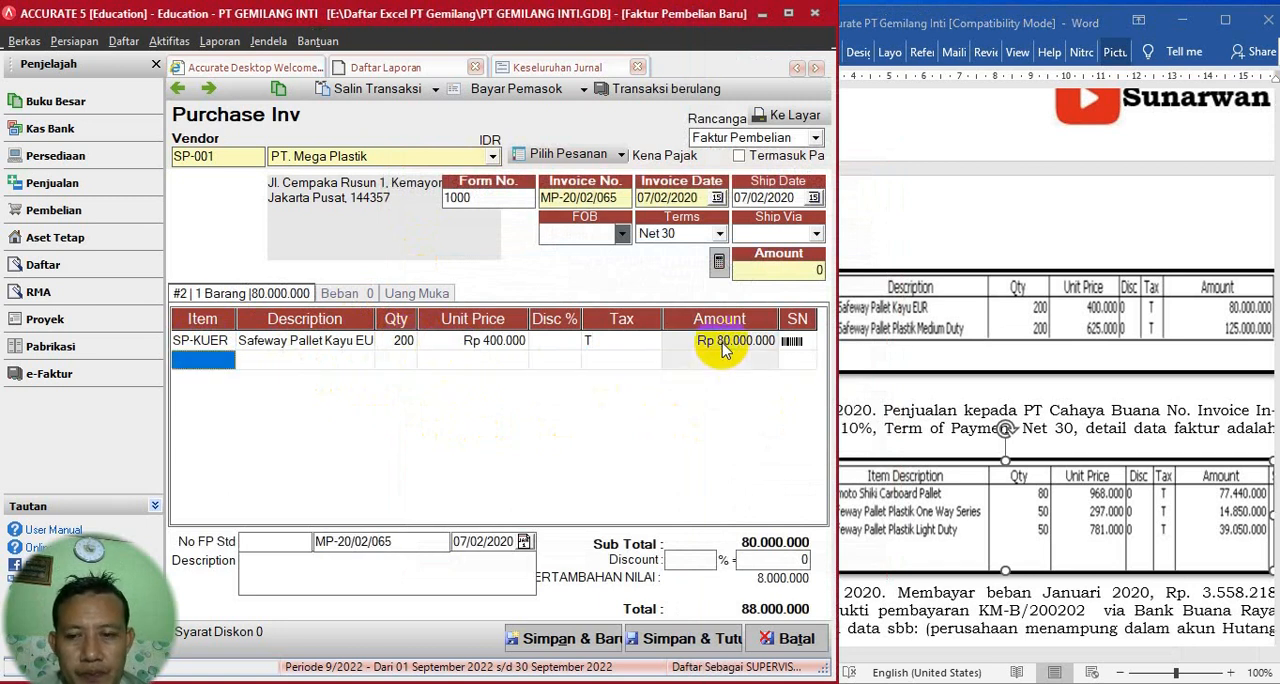
- Add item SP-PMDT (Safeway Pallet Plastik Medium Duty) as the second invoice line with quantity 200
click(985, 372)
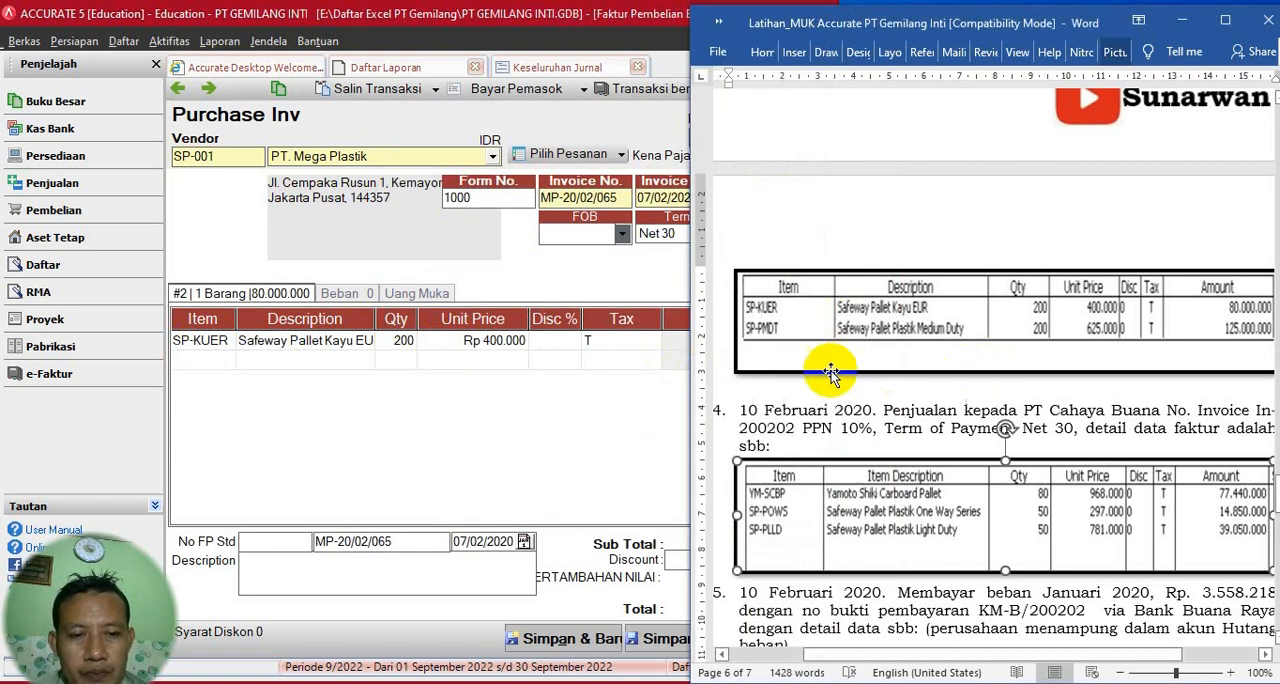
click(576, 418)
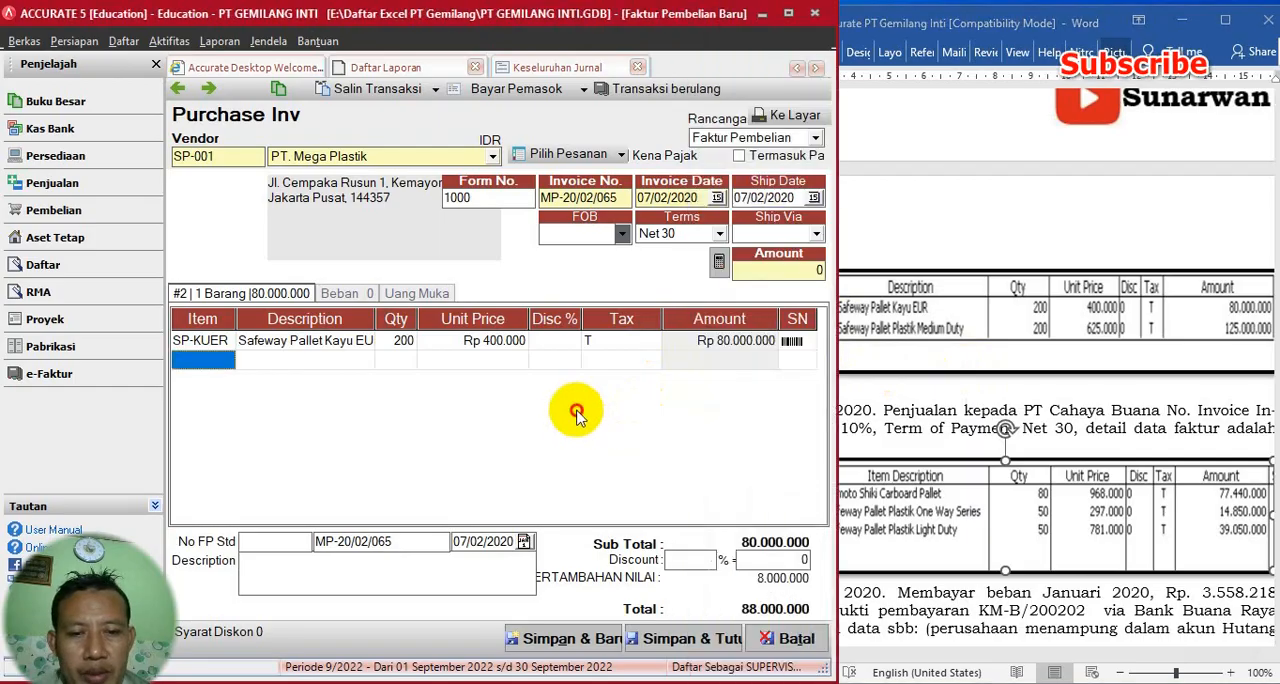
click(227, 360)
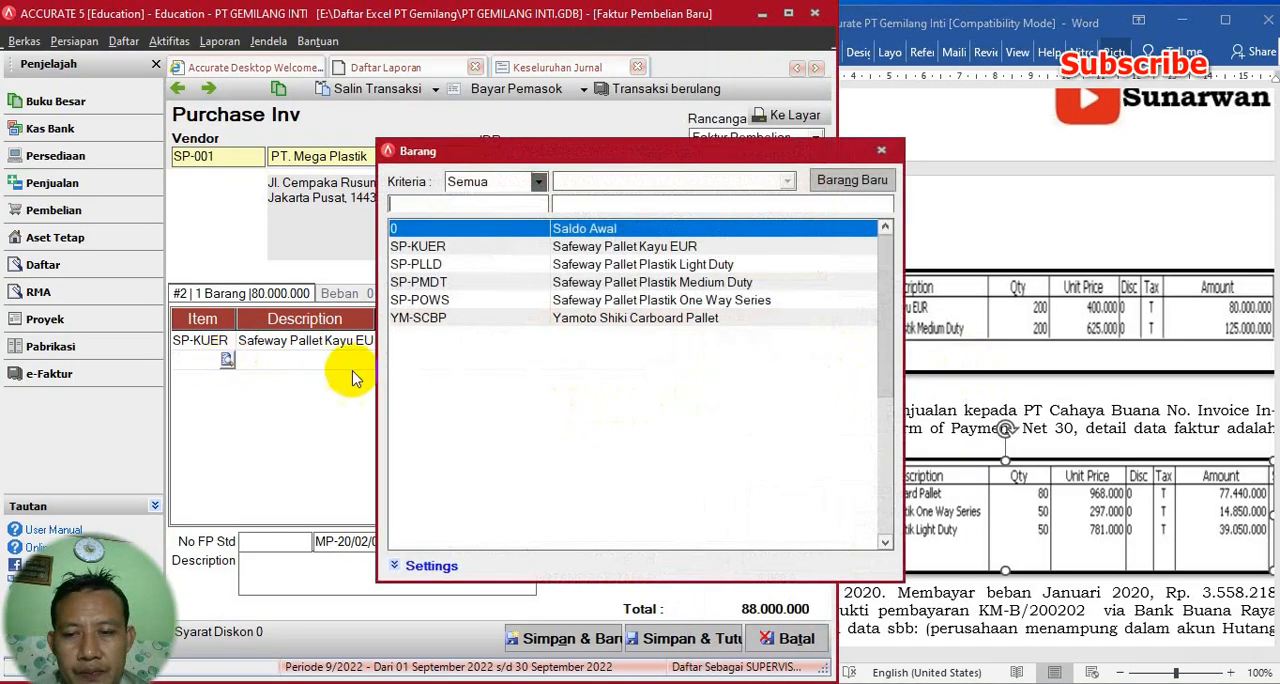
click(455, 283)
double_click(455, 283)
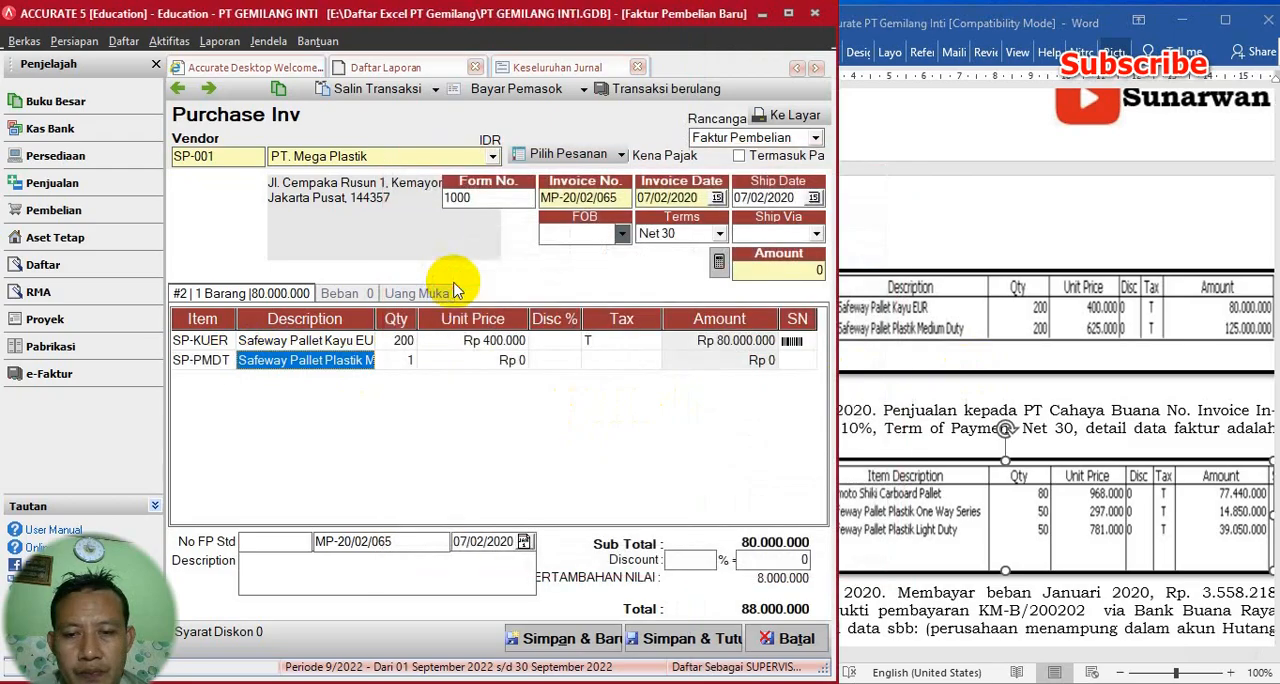
click(400, 360)
text(200)
key(Tab)
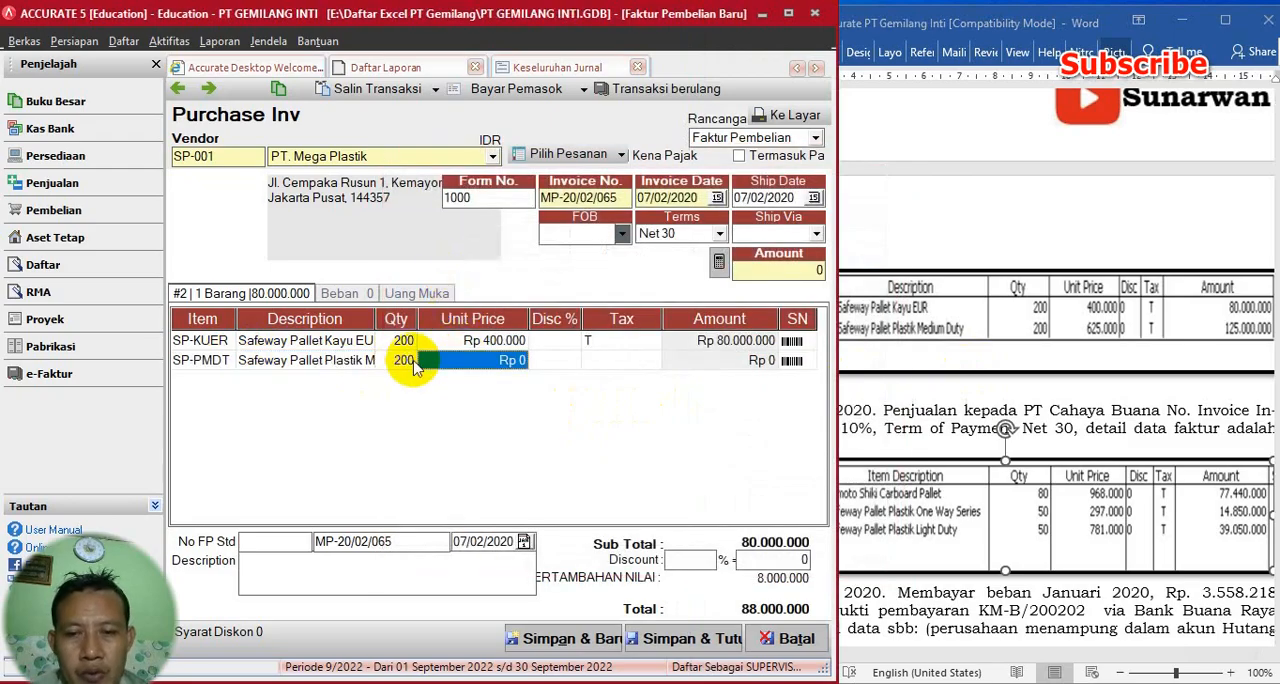
- Set the SP-PMDT line's unit price to 625.000 and its tax code to T
text(625000)
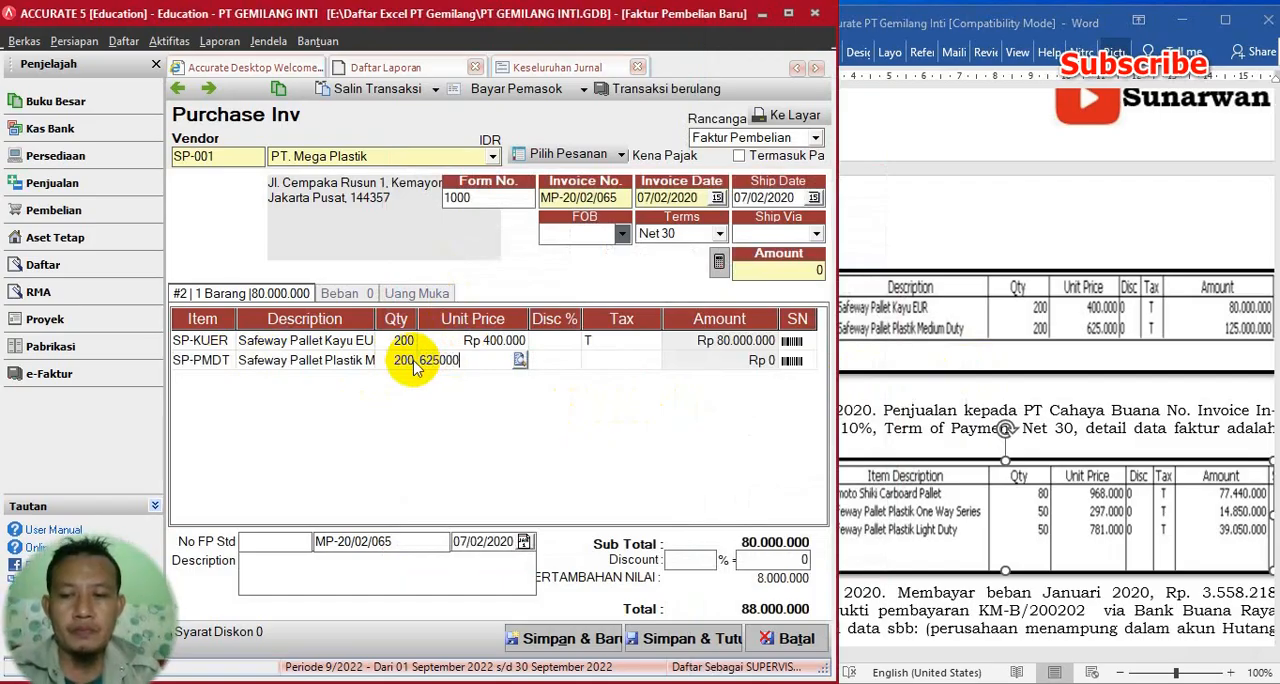
key(Tab)
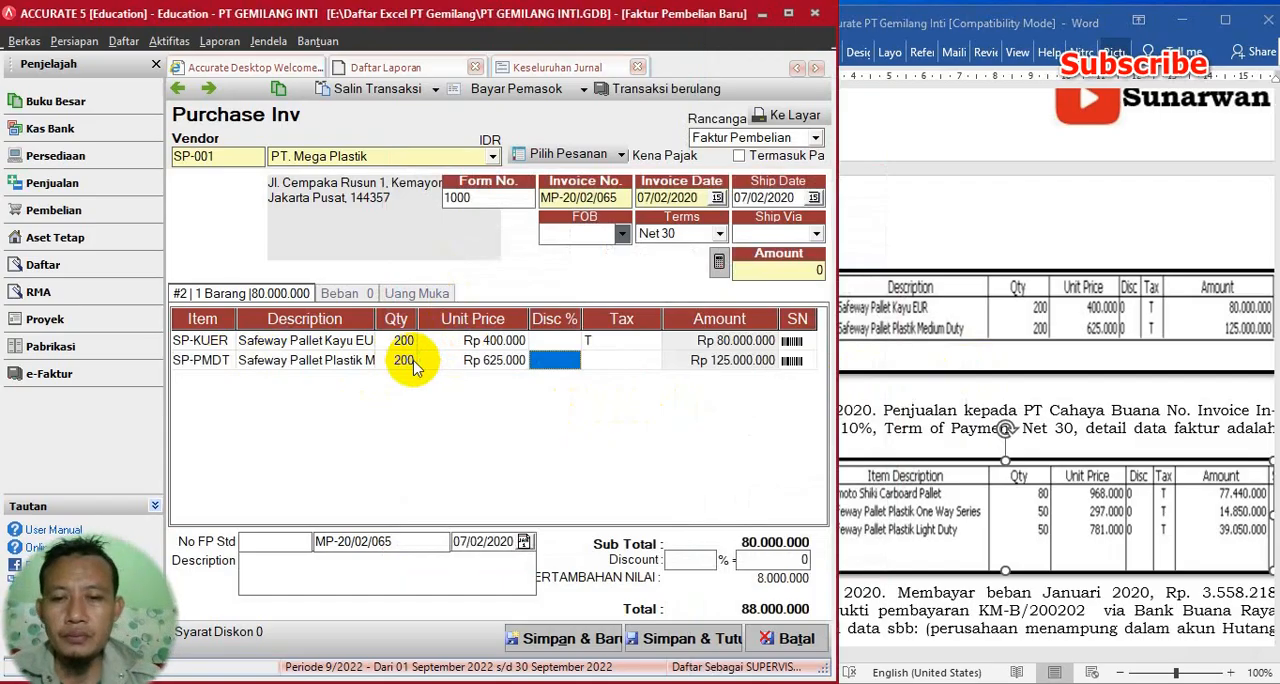
key(Tab)
text(T)
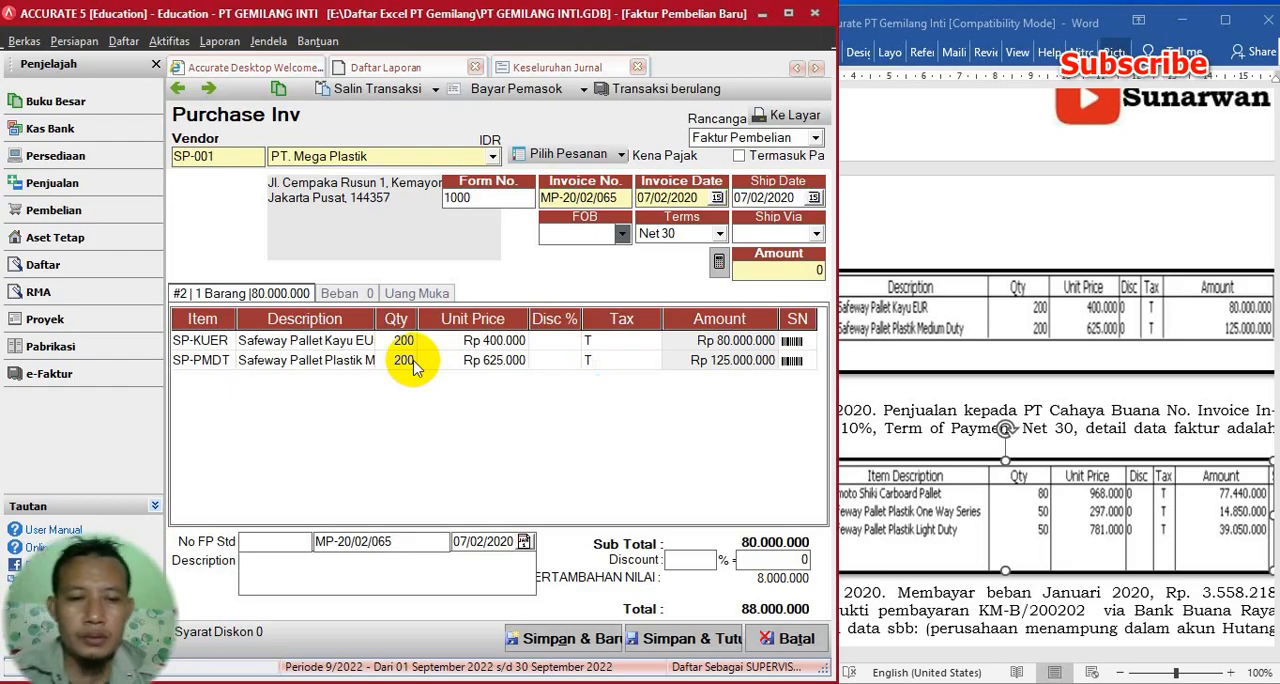
key(Tab)
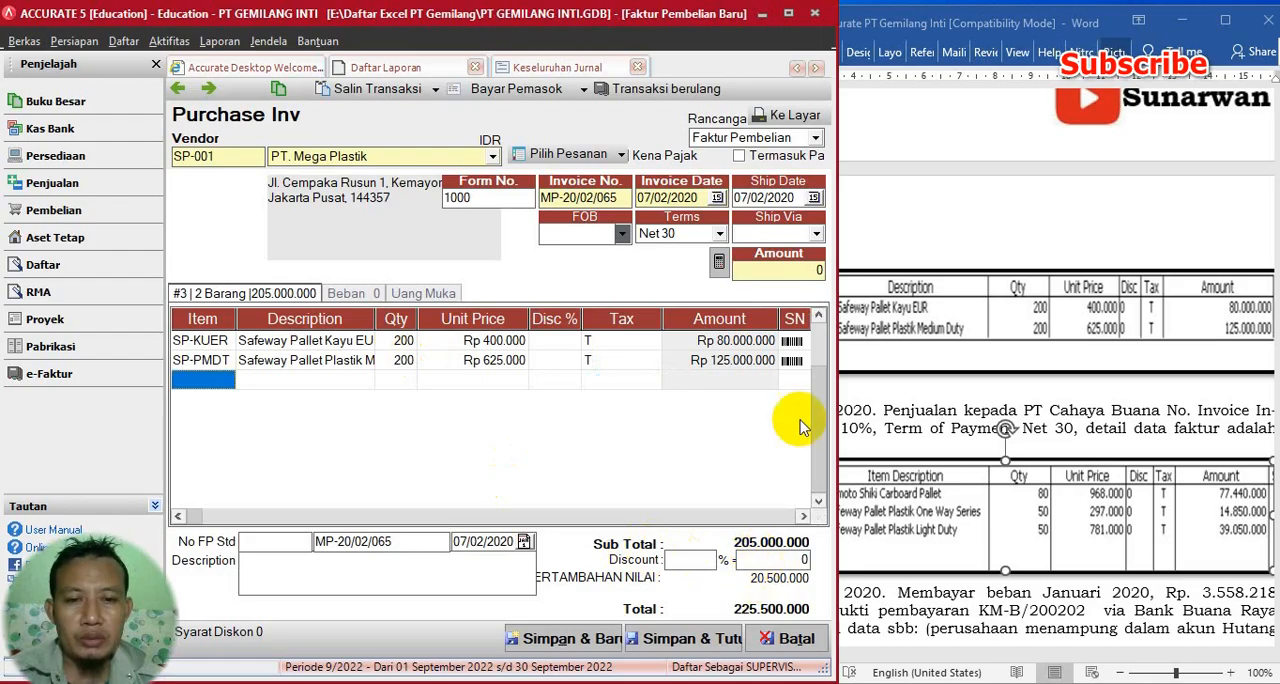
- Check the purchase invoice against transaction 3 in Word, calculate the invoice amount, and save and close the invoice
click(1050, 376)
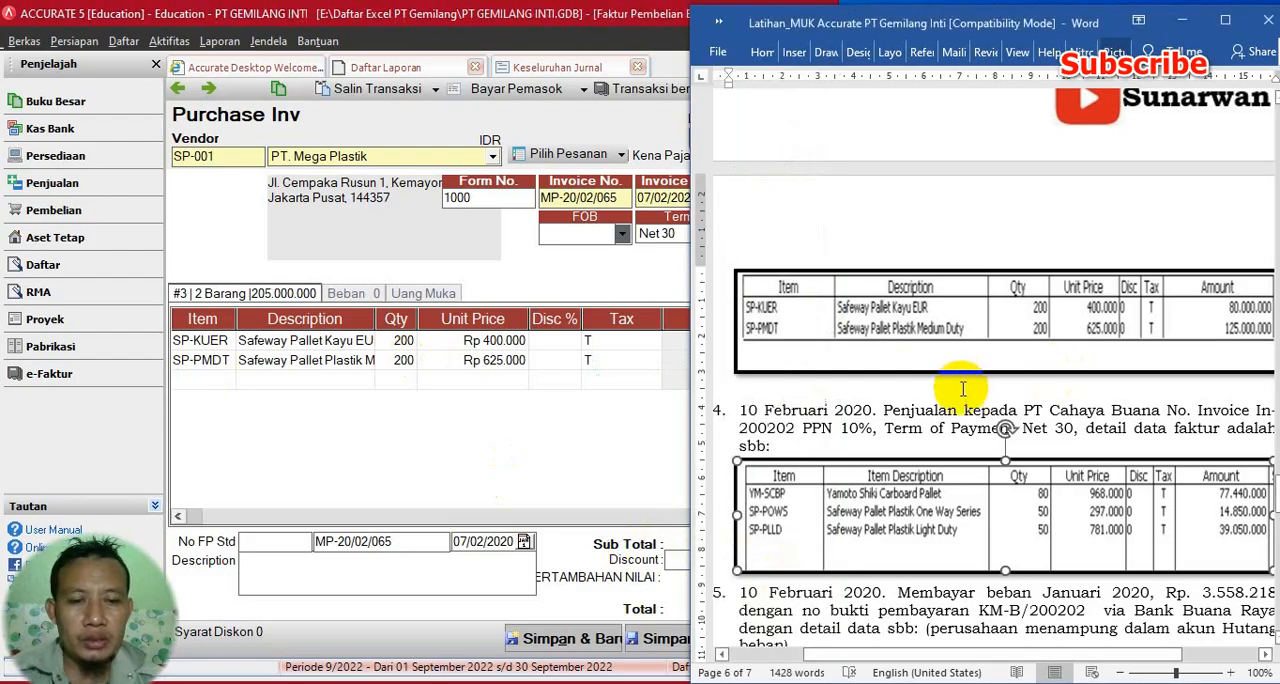
scroll(962, 392, up, 5)
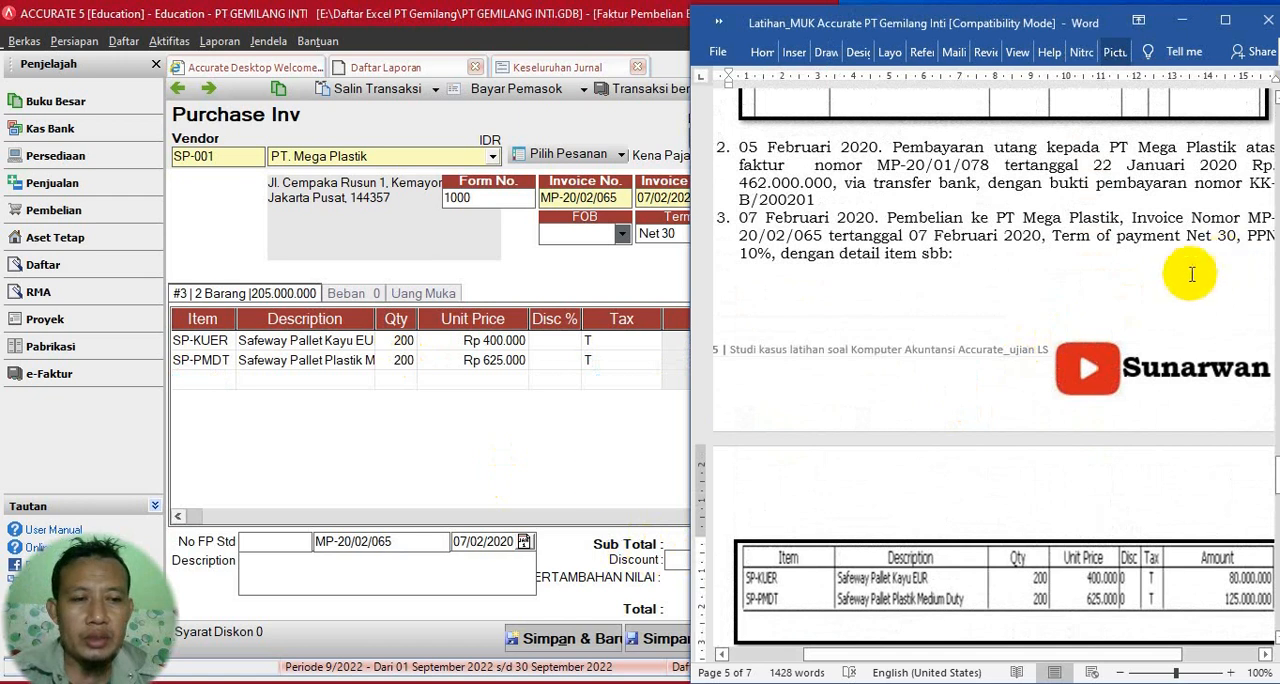
click(571, 472)
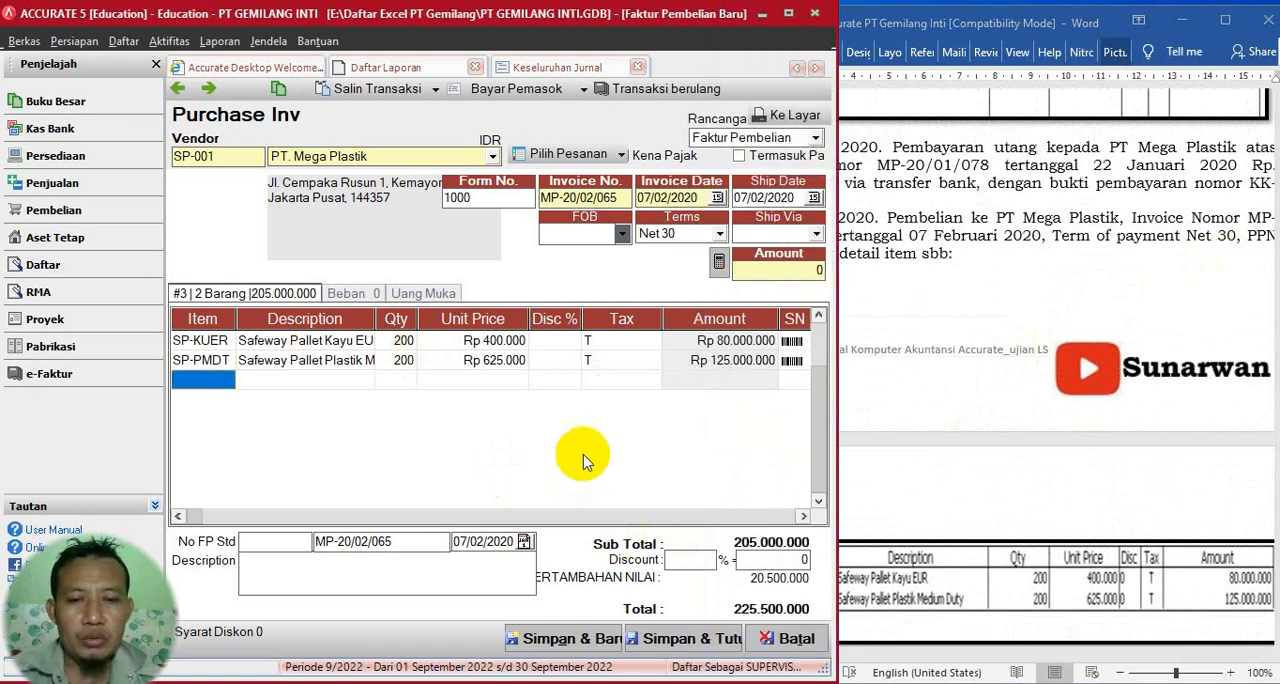
click(718, 261)
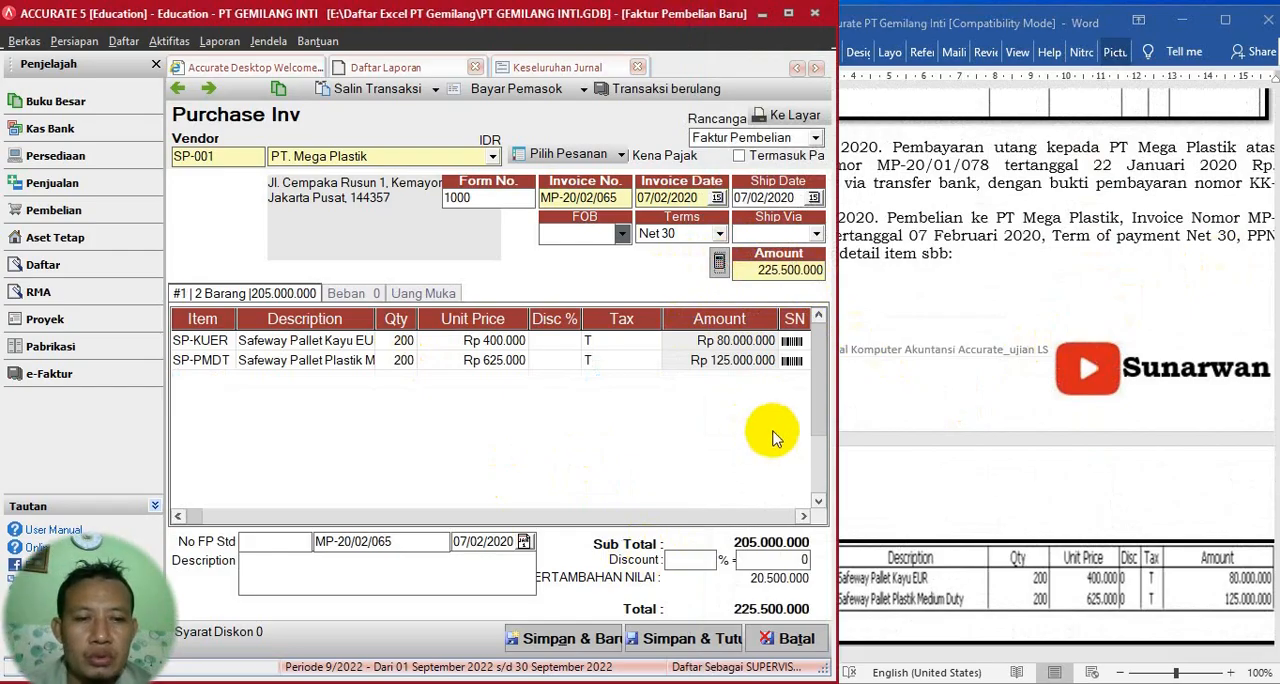
click(672, 640)
- Make the date "10 Februari 2020" of transaction 4 bold in the Word document
click(950, 333)
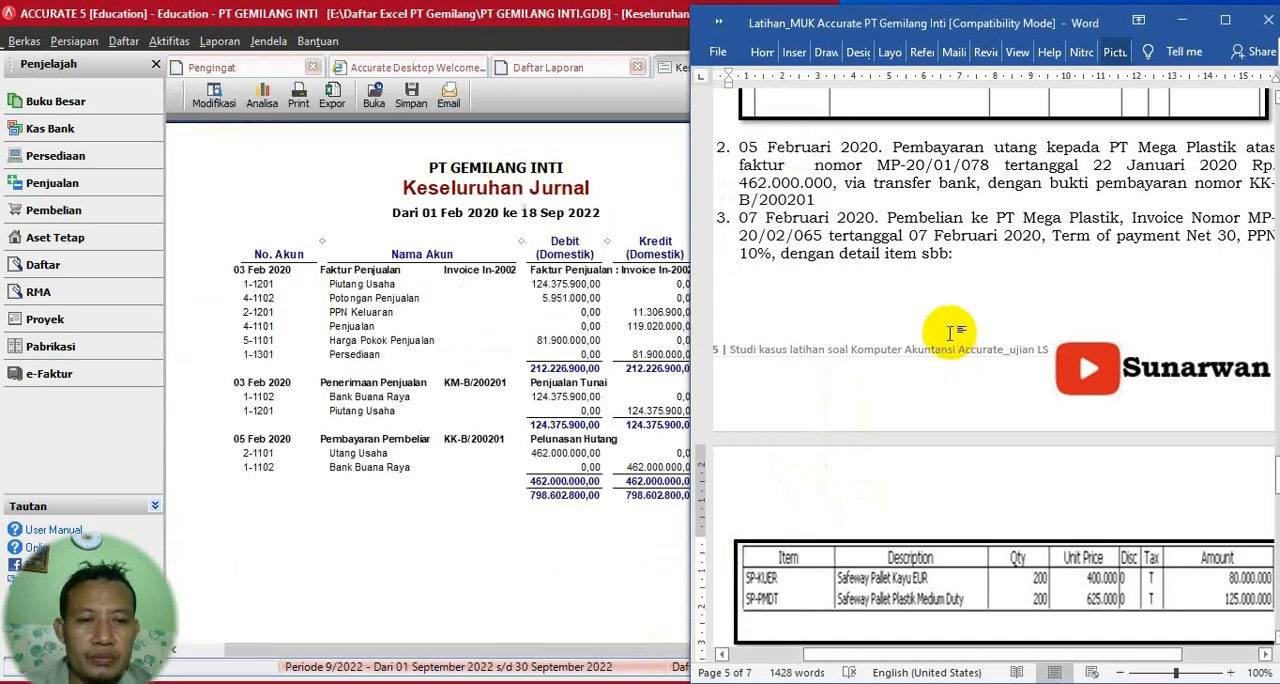
scroll(950, 333, down, 5)
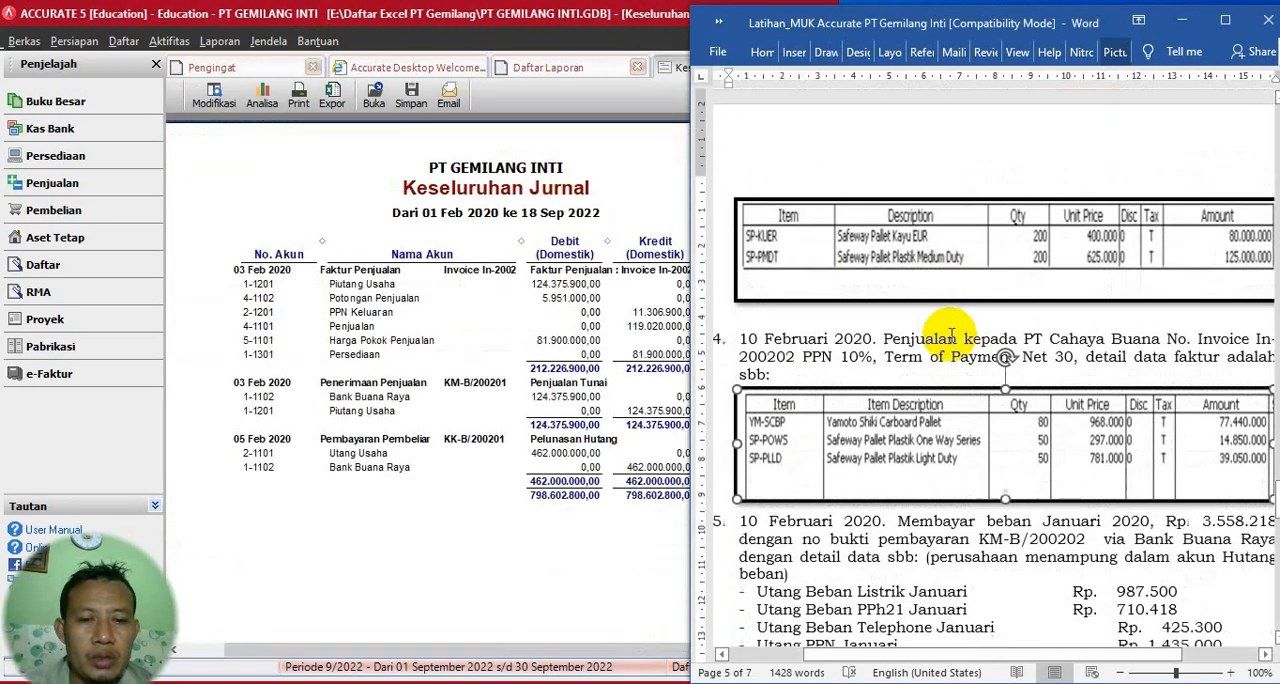
click(952, 337)
scroll(930, 335, down, 2)
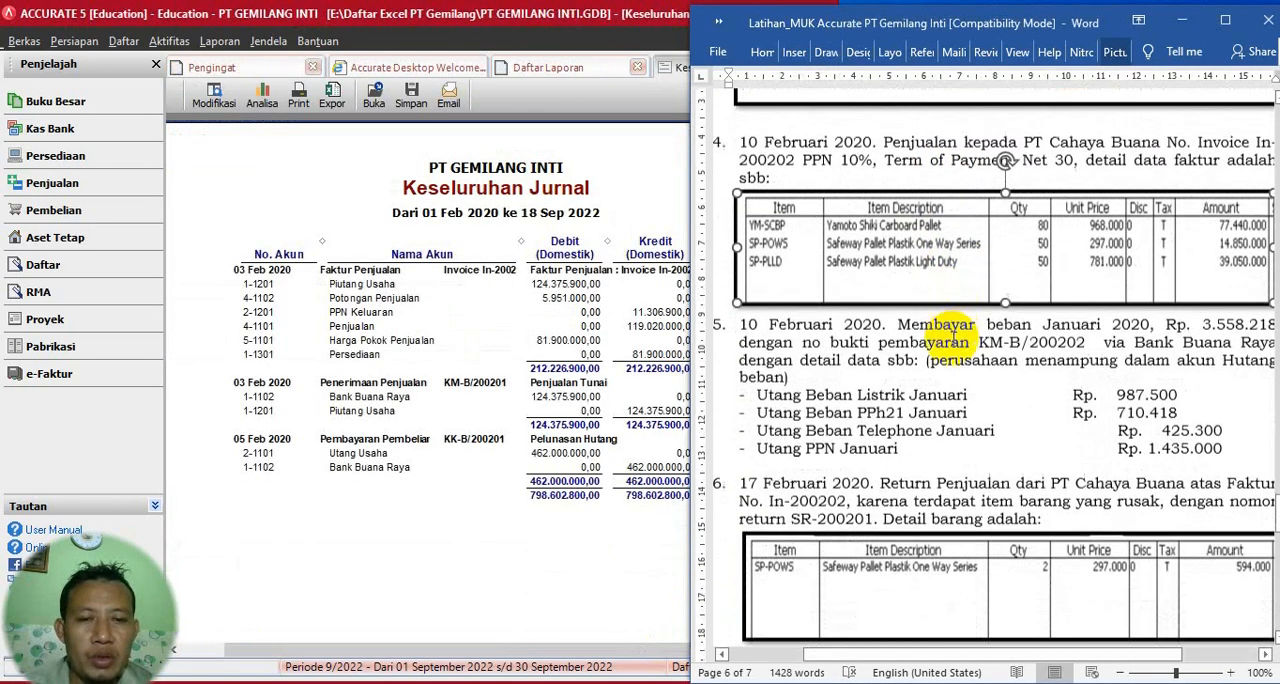
key(Up)
key(Up)
key(Up)
key(Up)
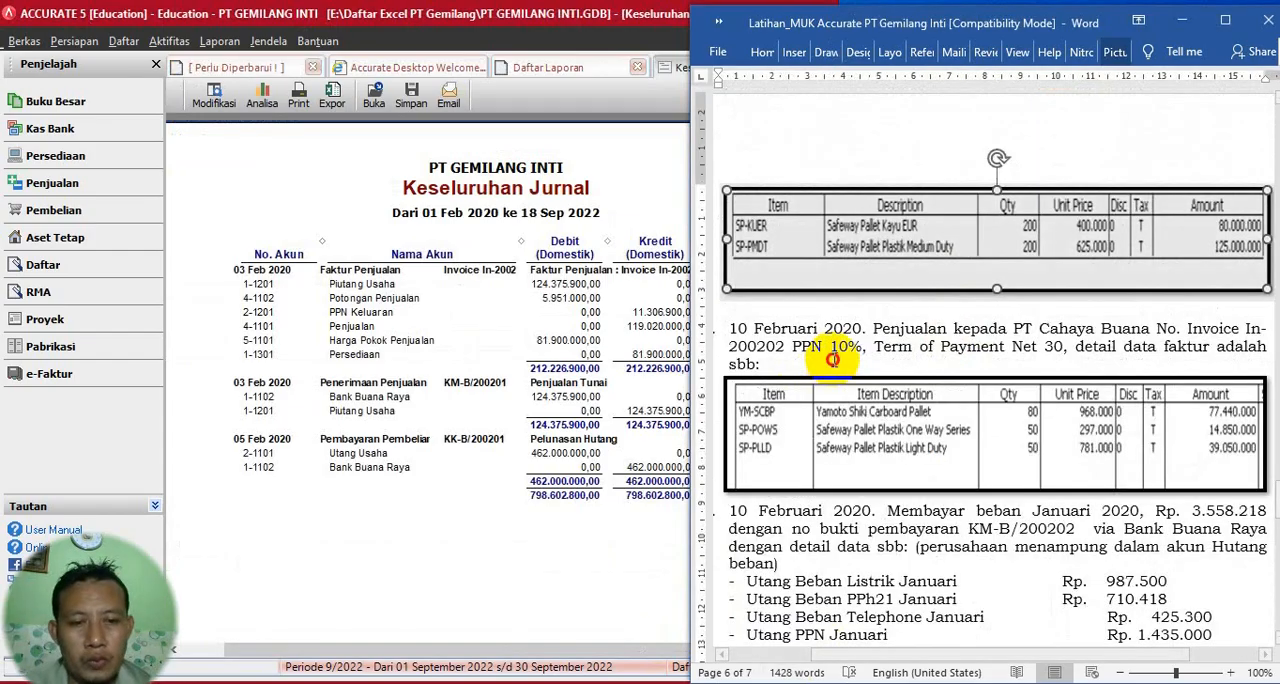
click(762, 333)
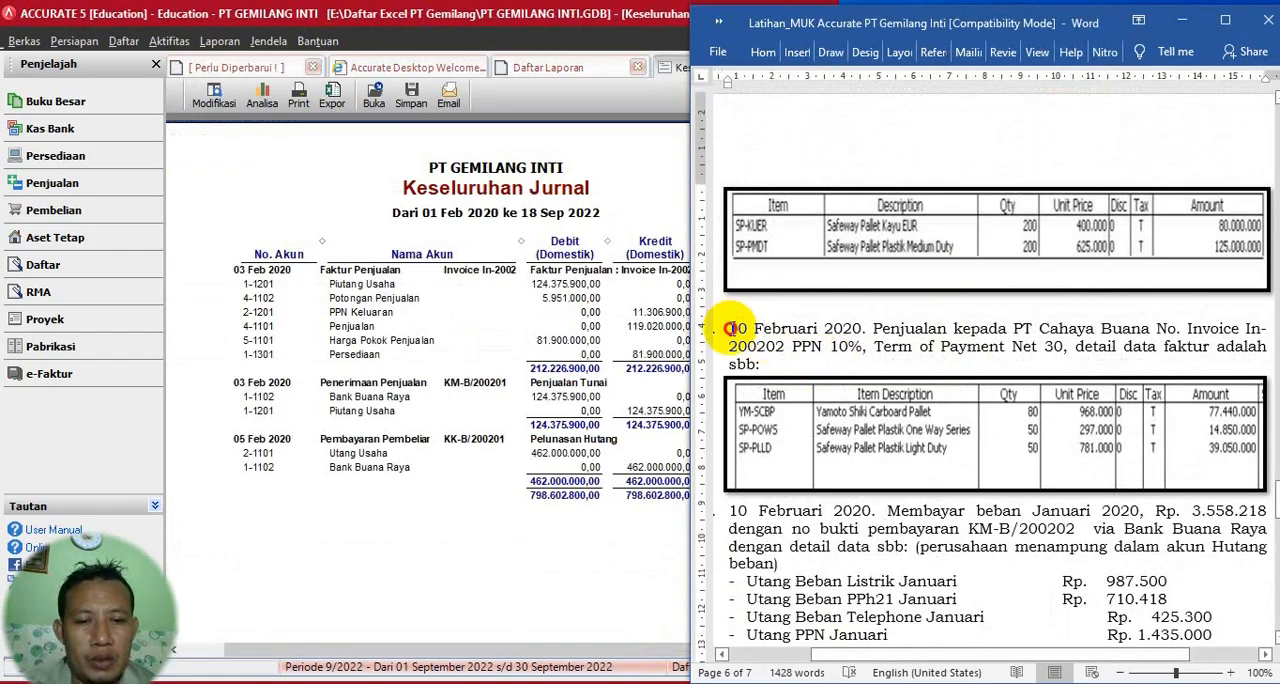
drag(730, 329, 862, 329)
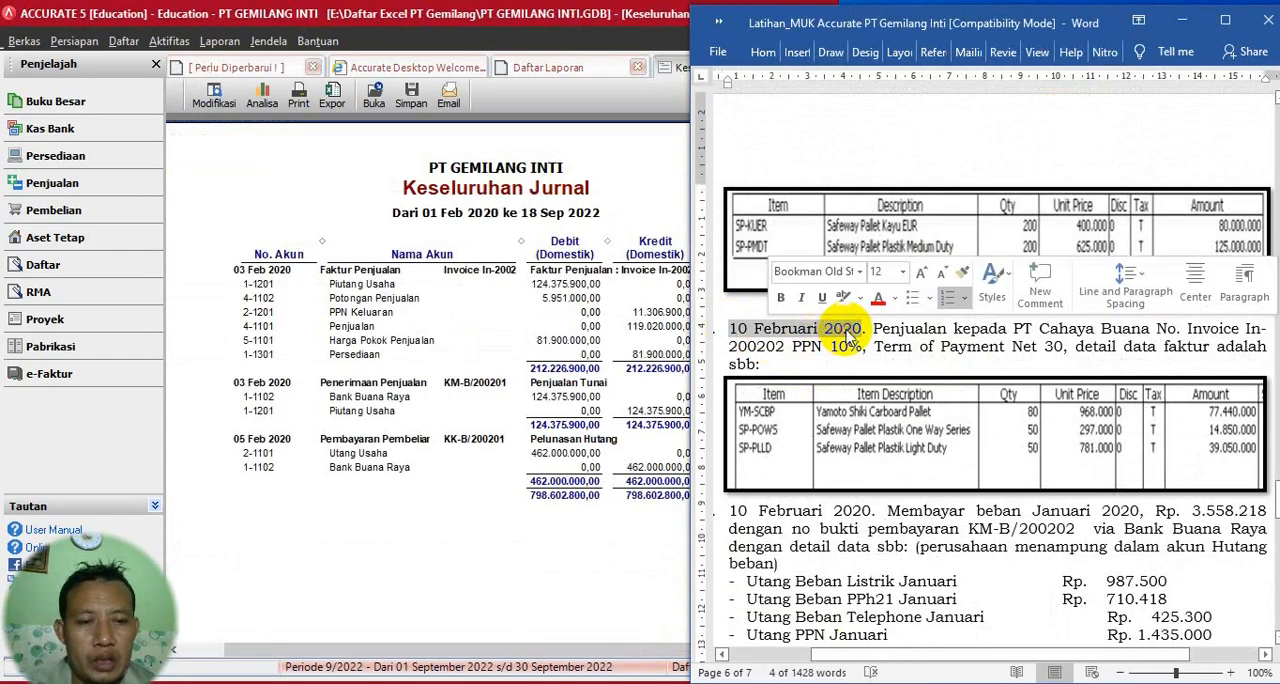
click(781, 297)
click(955, 346)
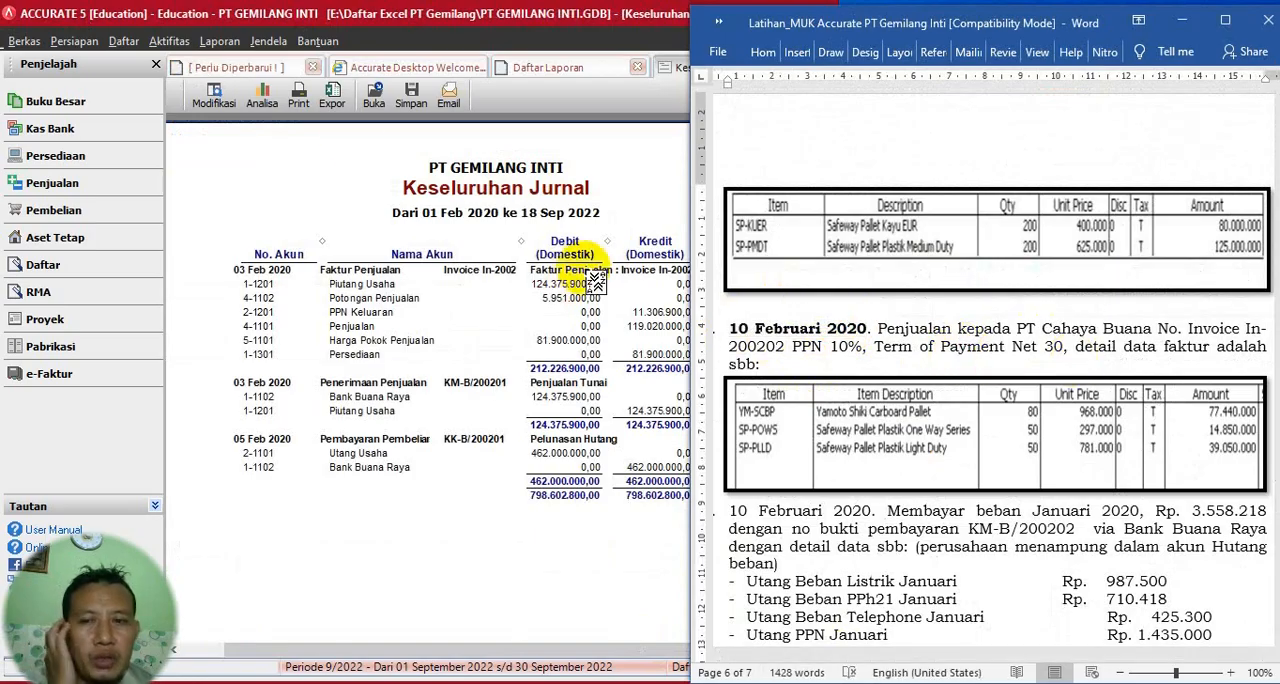
- Create a new sales invoice in Accurate and choose PT Cahaya Buana as the customer
click(169, 41)
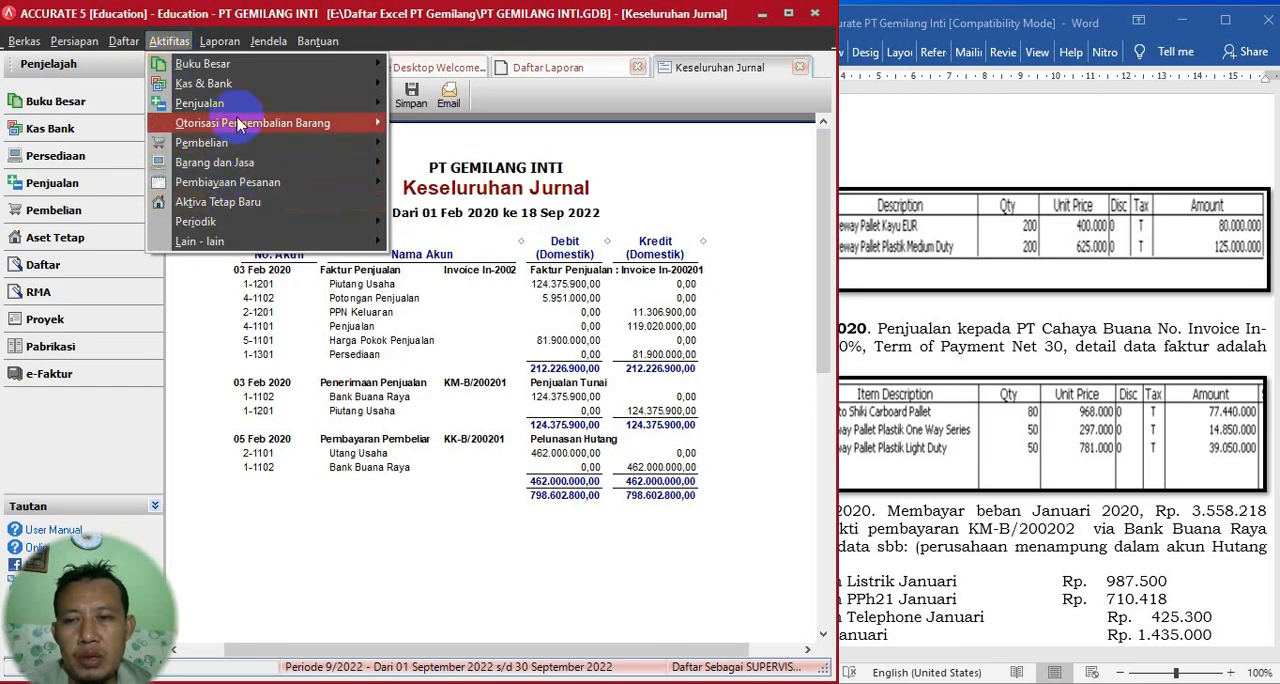
mouse_move(290, 103)
click(434, 162)
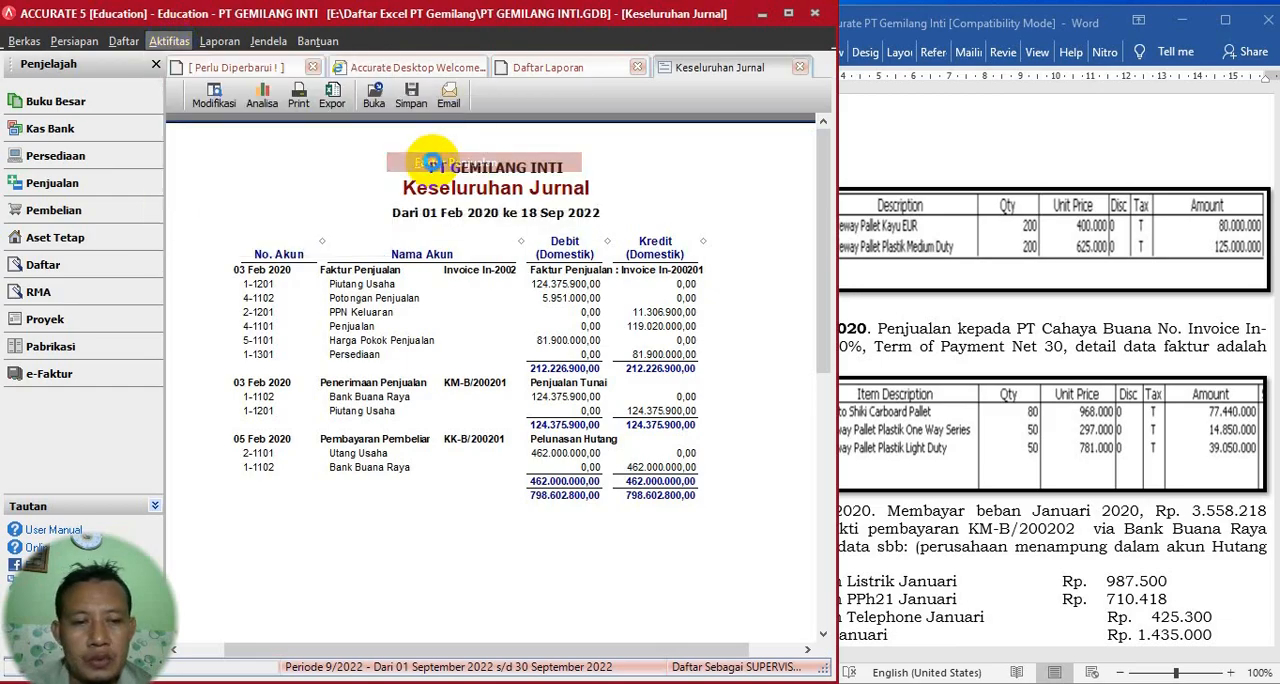
click(490, 147)
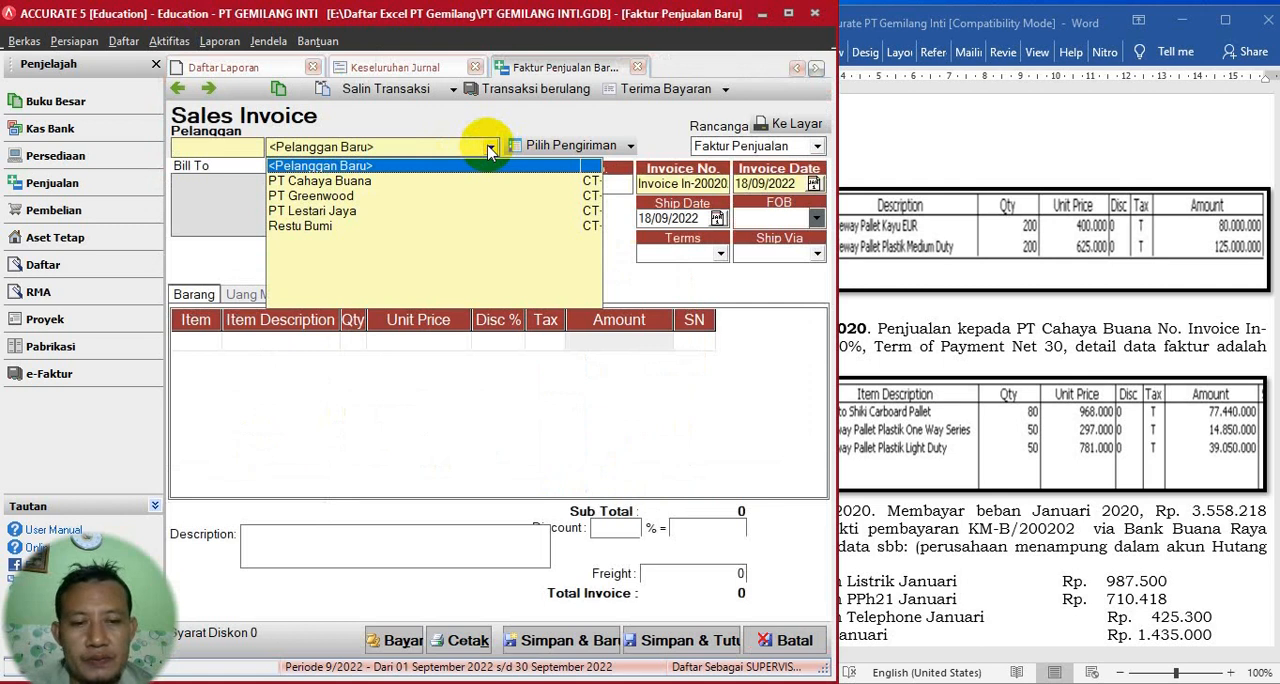
click(340, 182)
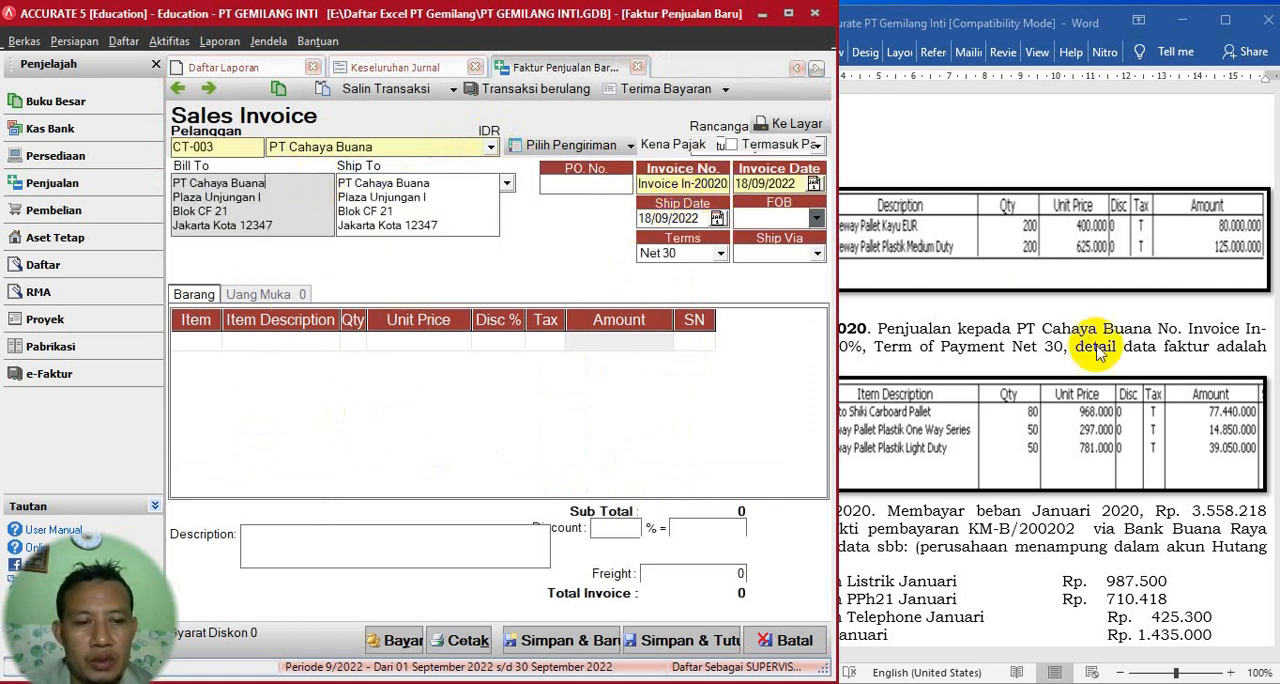
- Replace the sales invoice number with In-200202, as given in the Word document
click(1120, 428)
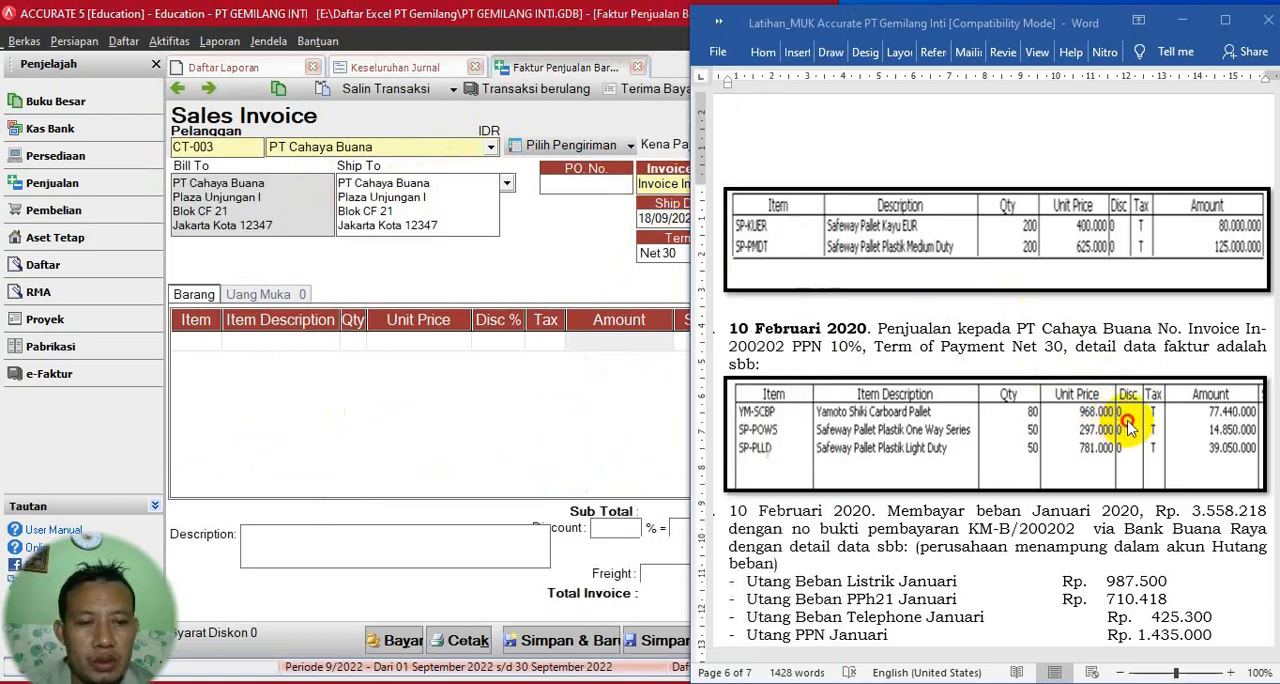
click(616, 398)
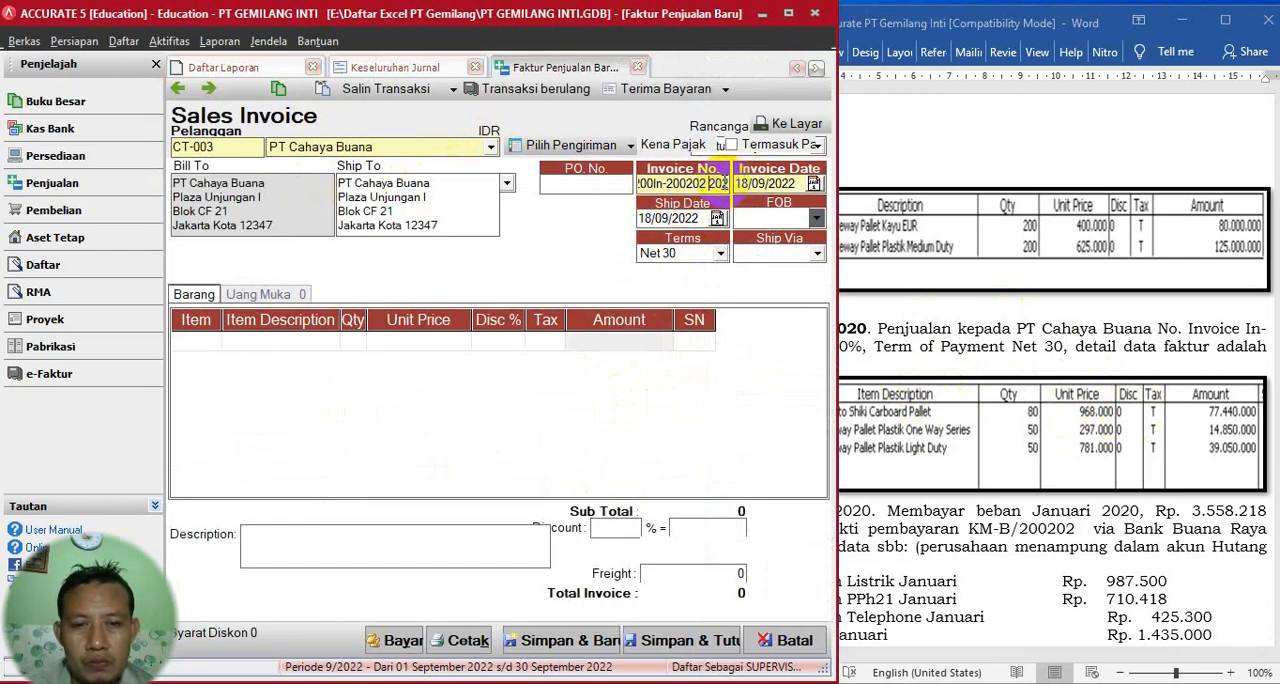
drag(727, 181, 585, 182)
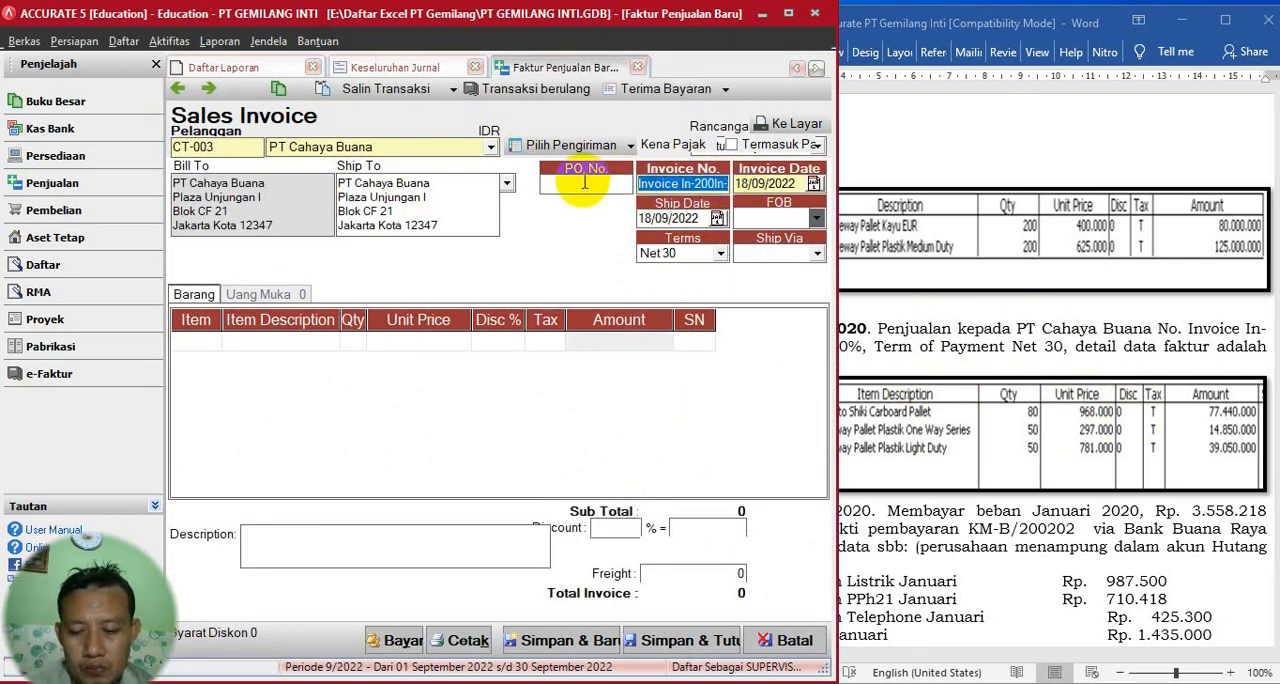
text(In-200202)
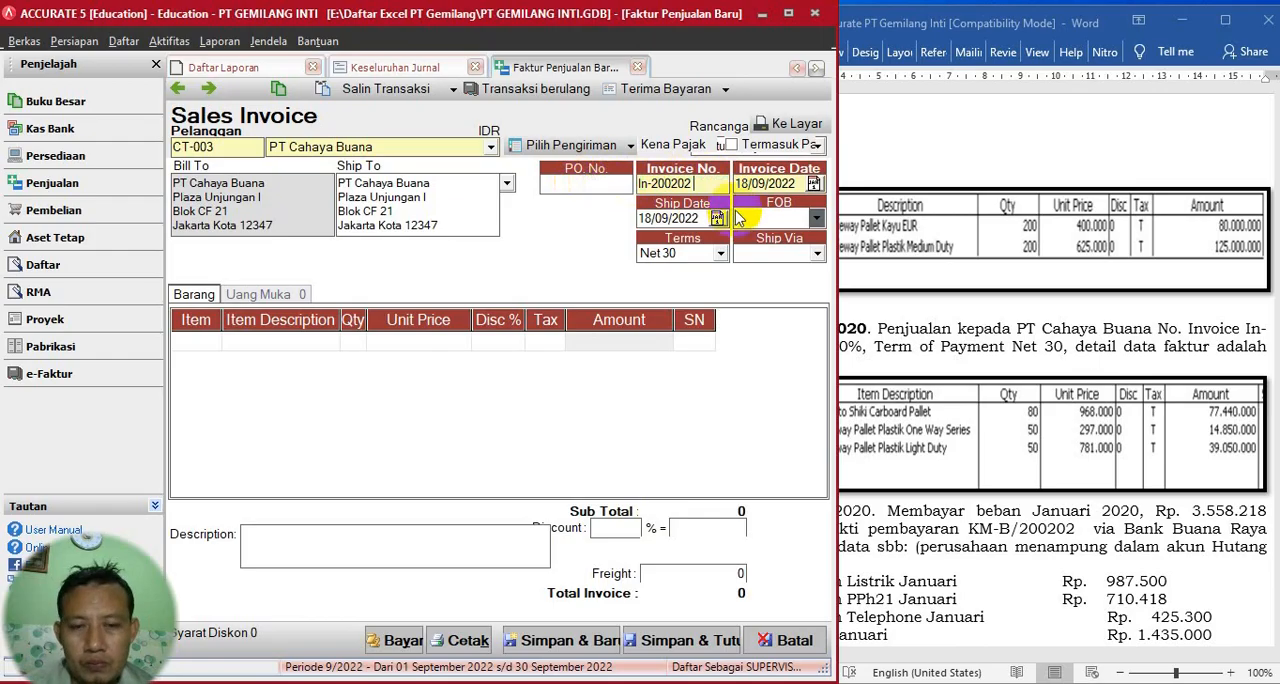
- Set both the invoice date and the ship date to 10/02/2020
key(Tab)
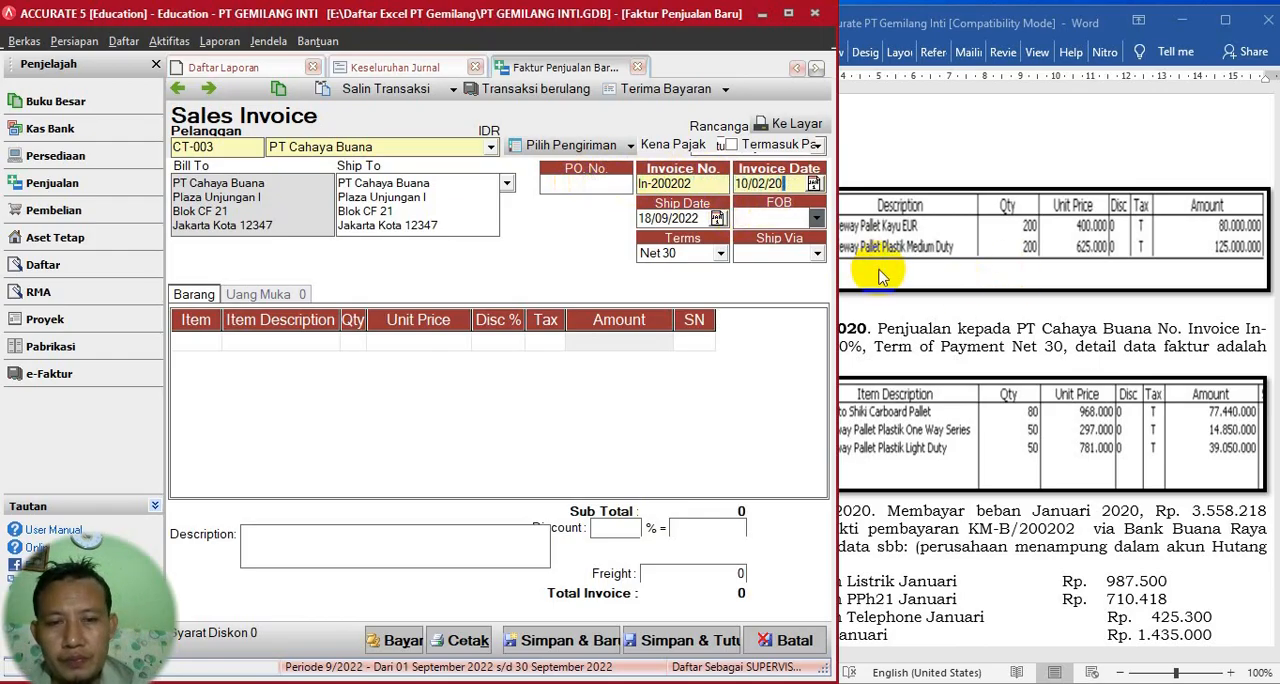
click(790, 183)
key(ctrl+c)
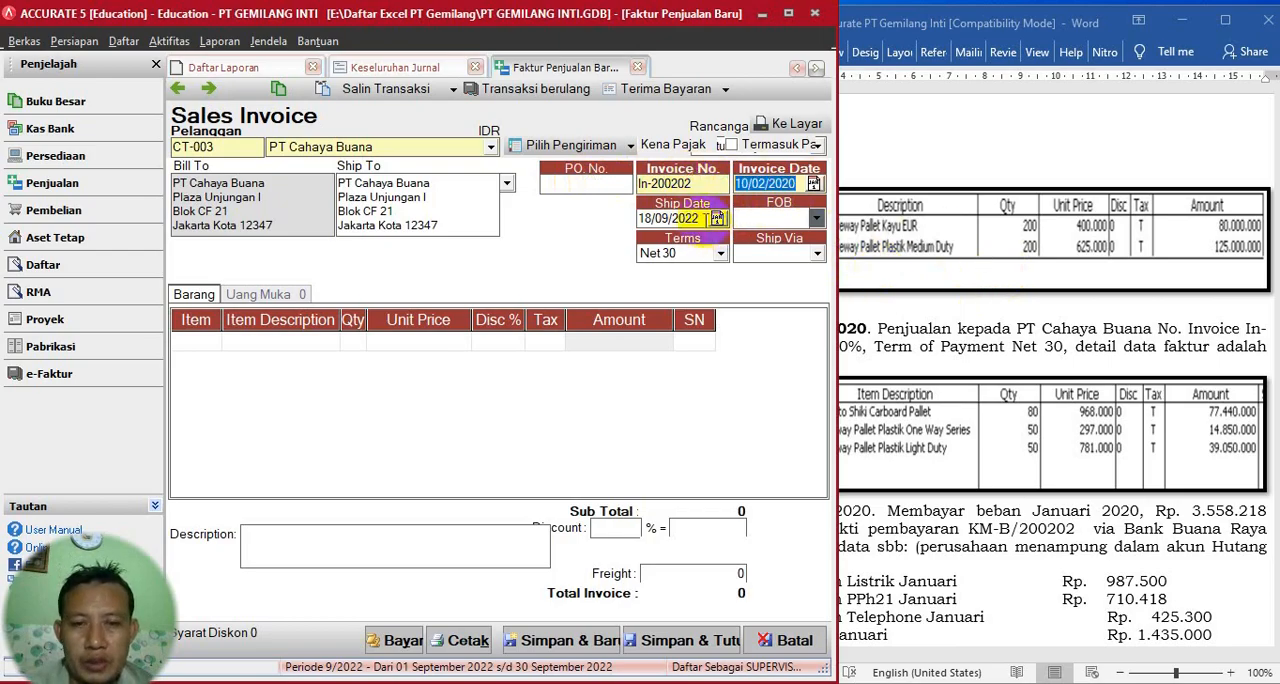
click(710, 218)
key(ctrl+v)
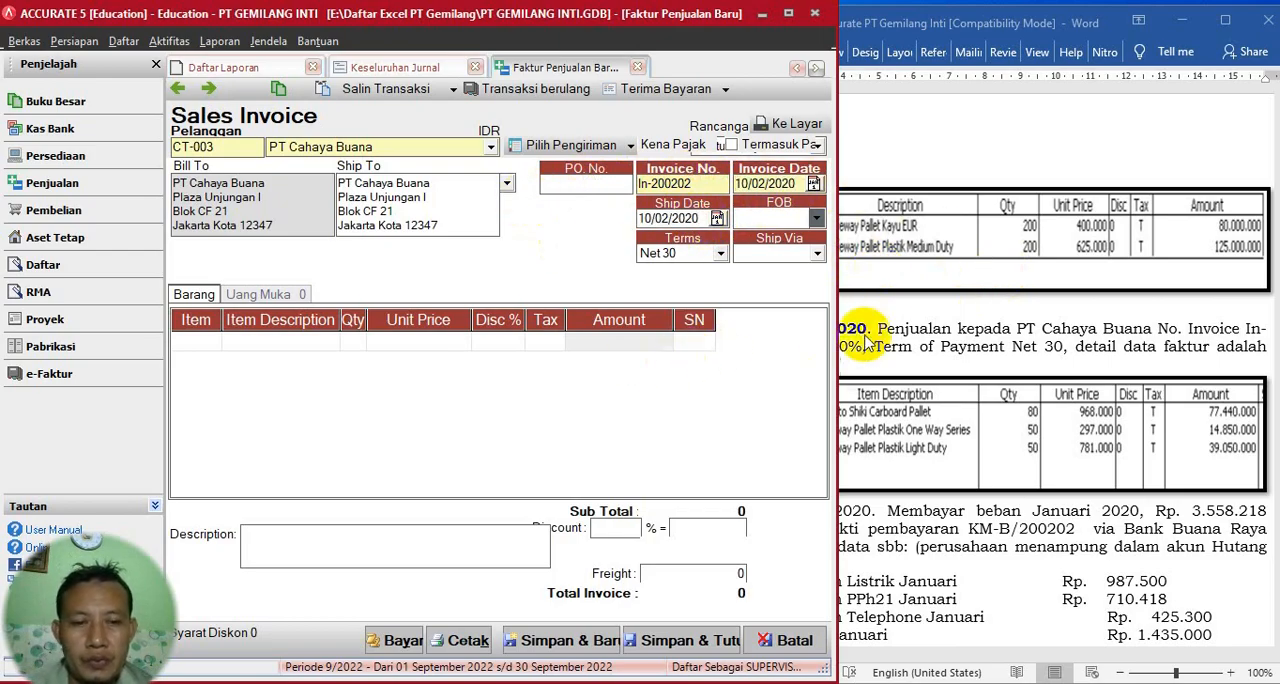
- Consult the invoice's item table in Word and add Yamoto Shiki Carboard Pallet (YM-SCBP) as the first invoice line
click(876, 290)
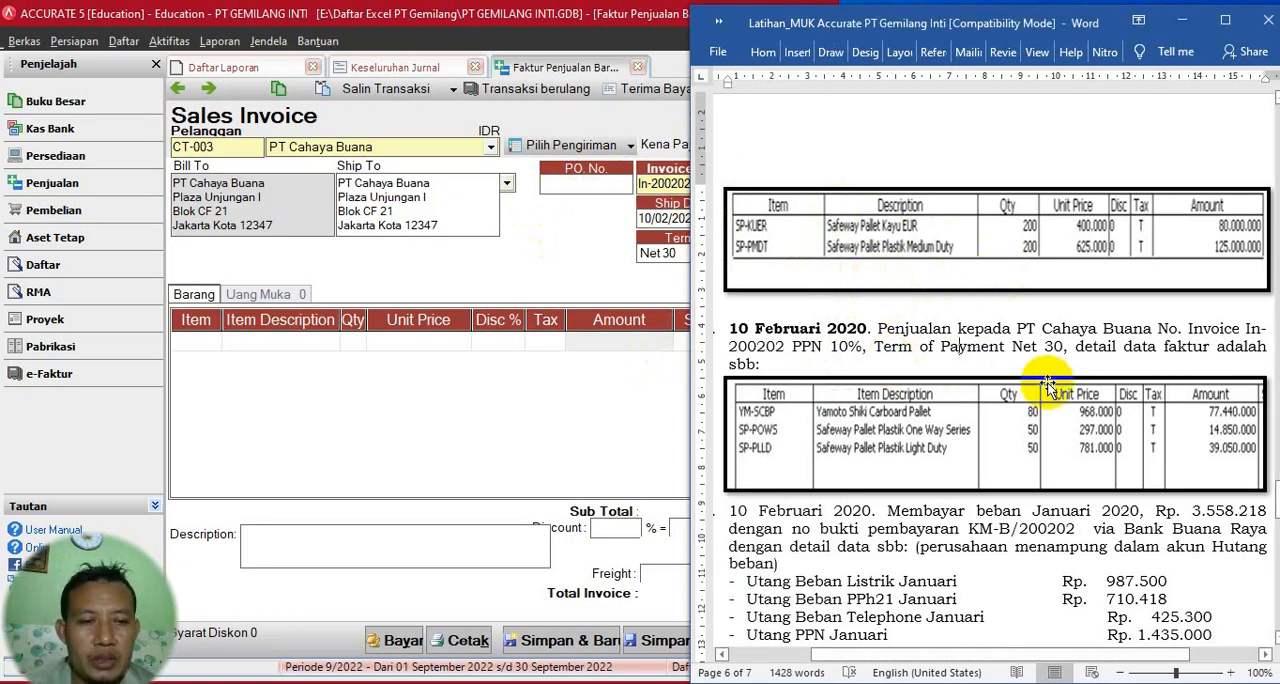
scroll(921, 396, down, 2)
scroll(921, 396, down, 1)
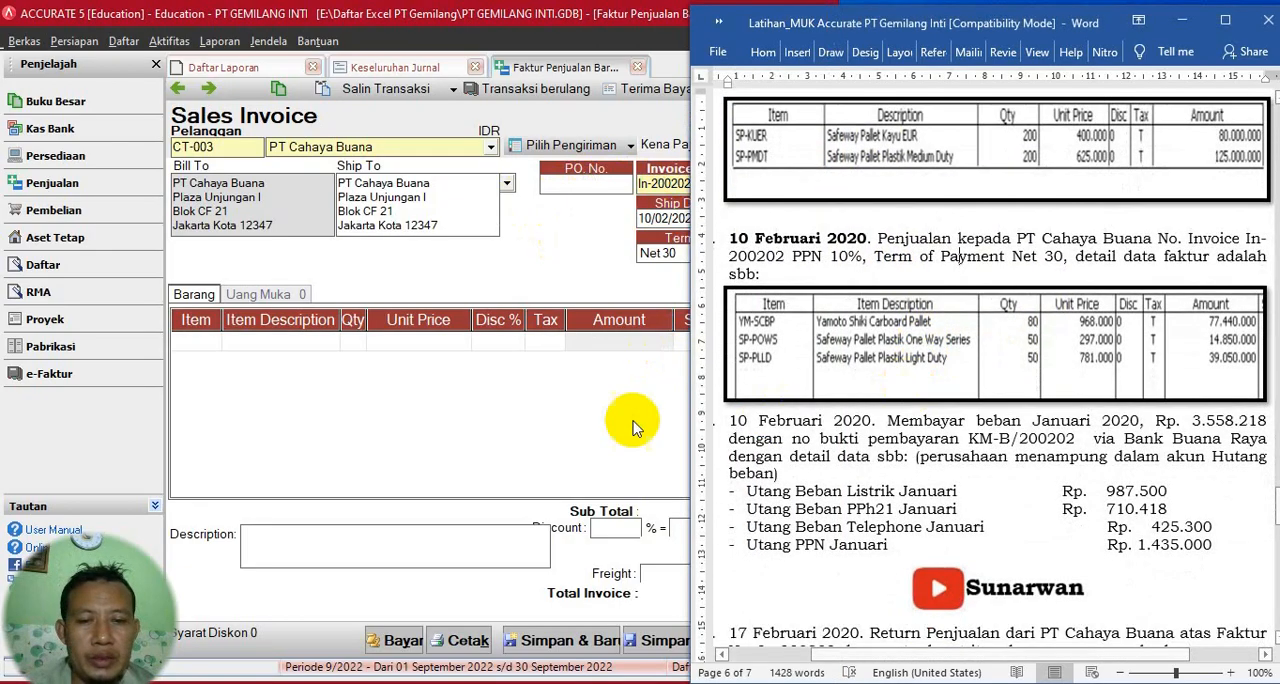
click(205, 342)
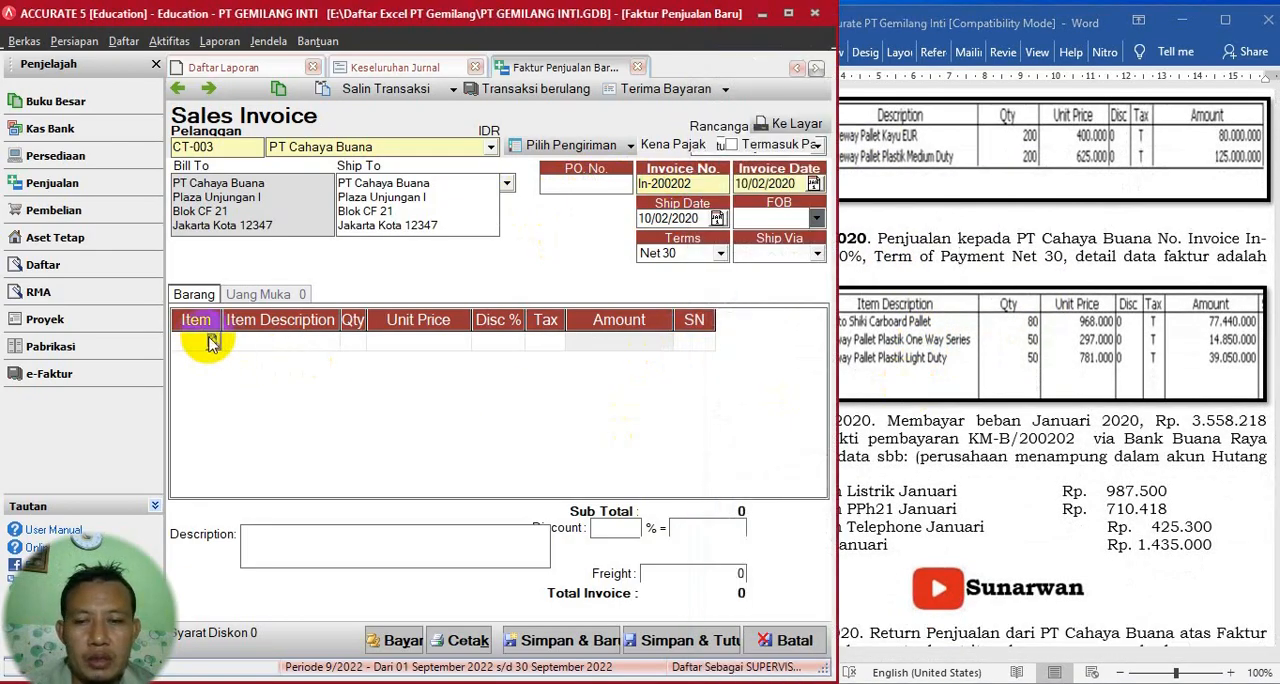
click(213, 342)
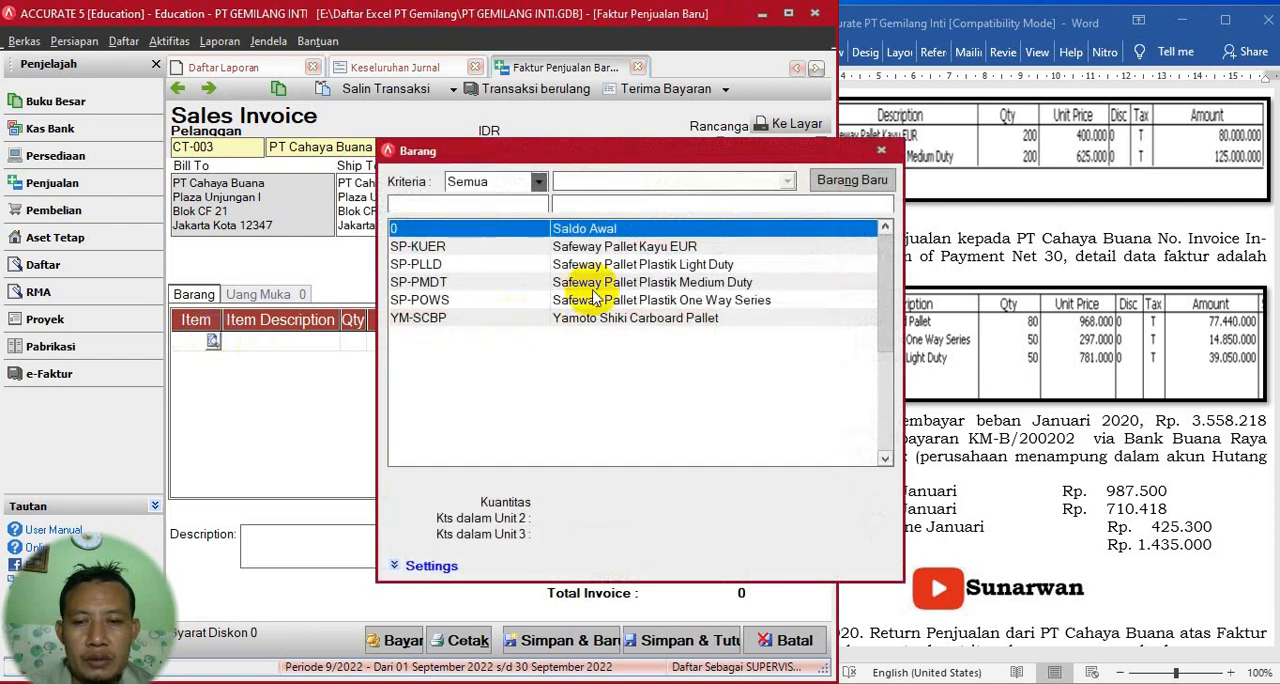
double_click(655, 318)
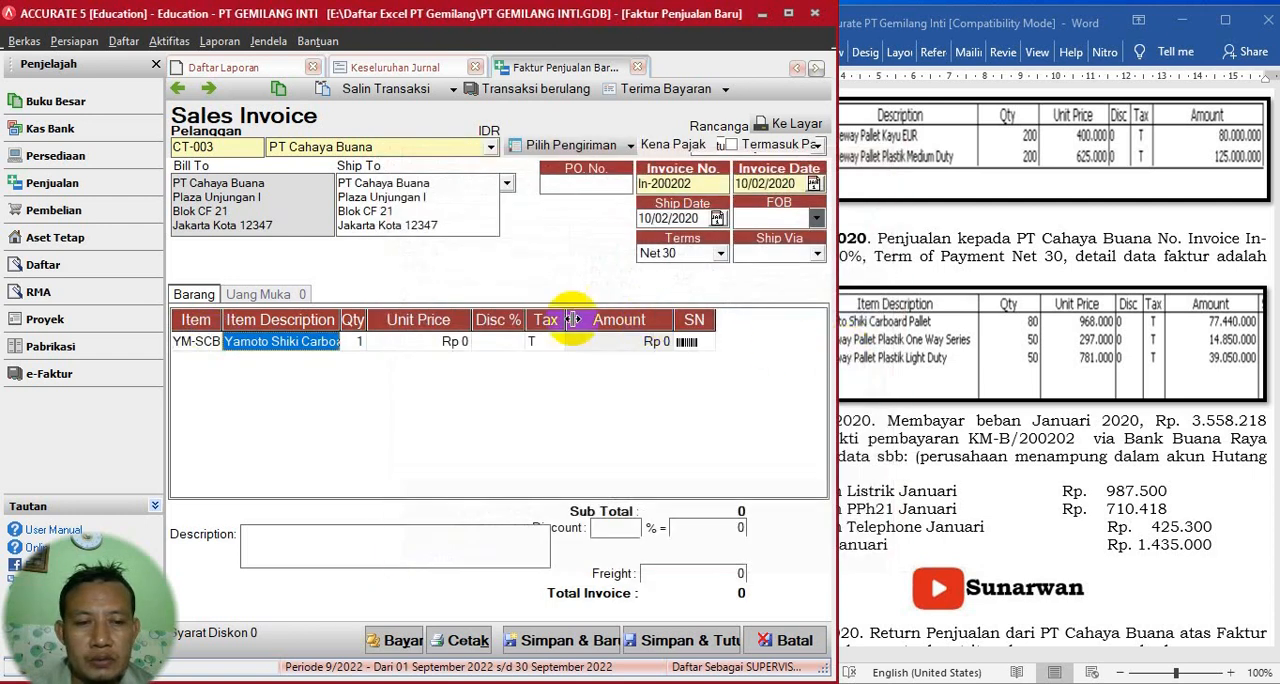
- Set the YM-SCBP line's quantity to 80 and its unit price to 968.000, and complete the line
click(357, 343)
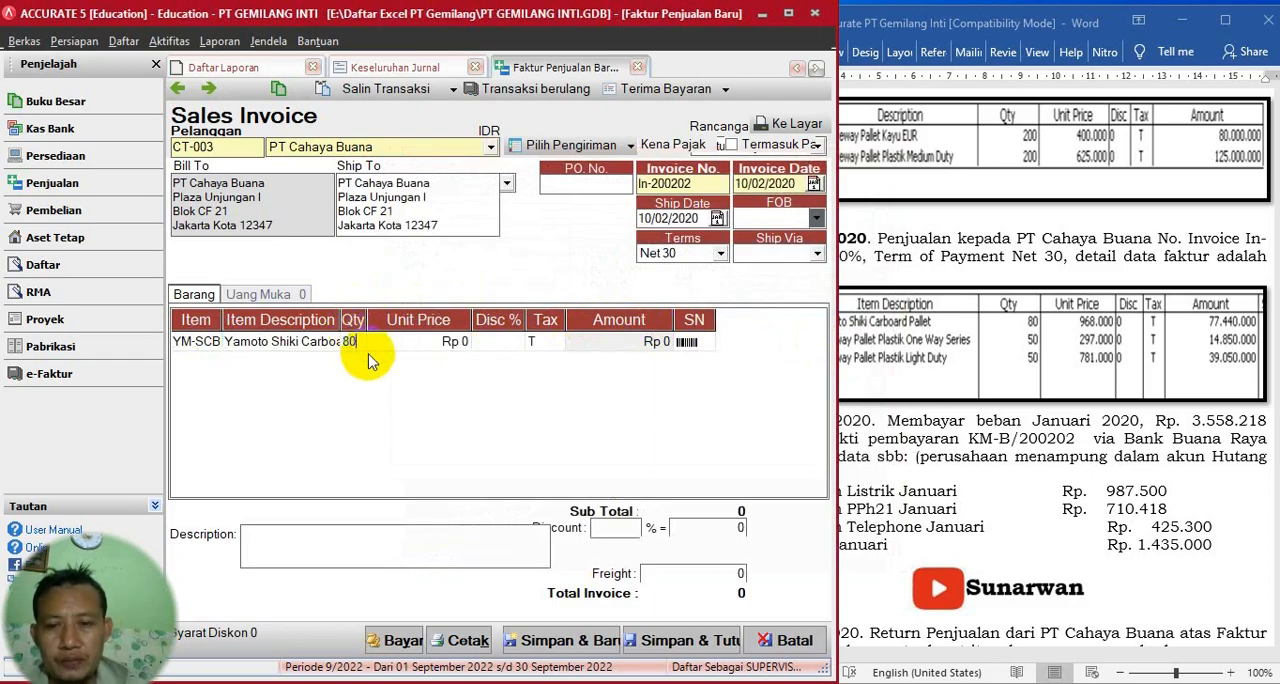
text(80)
key(Tab)
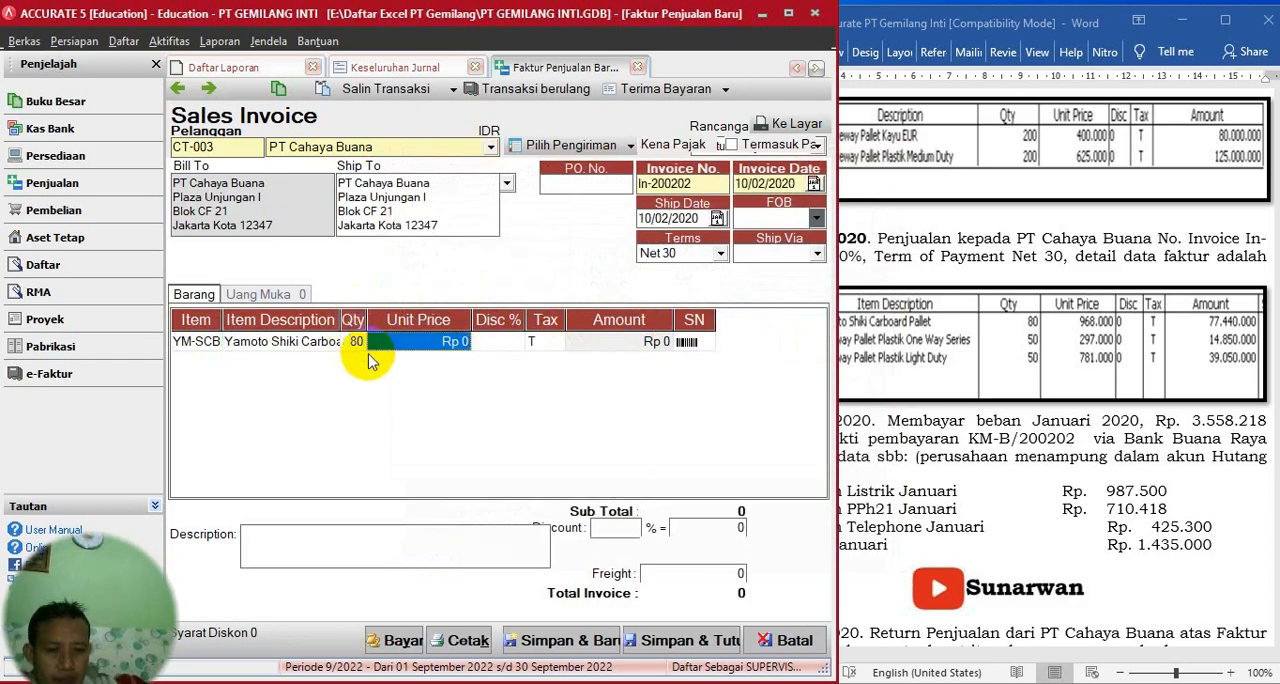
key(Tab)
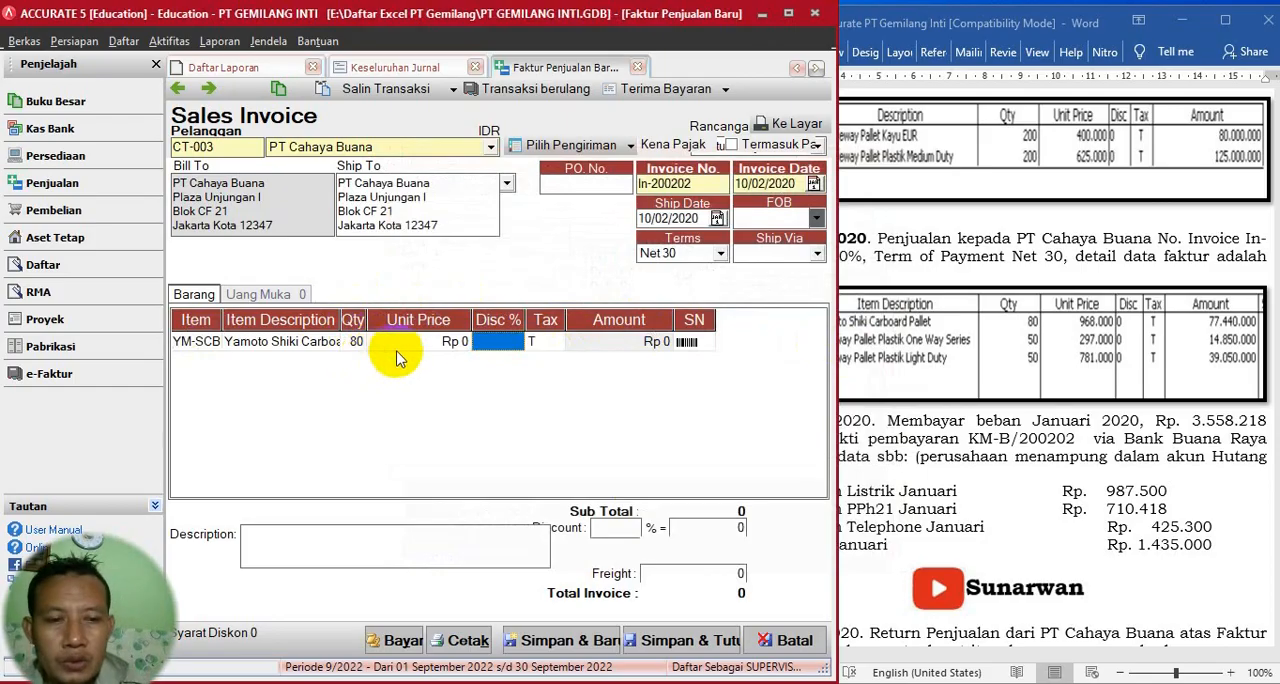
click(417, 344)
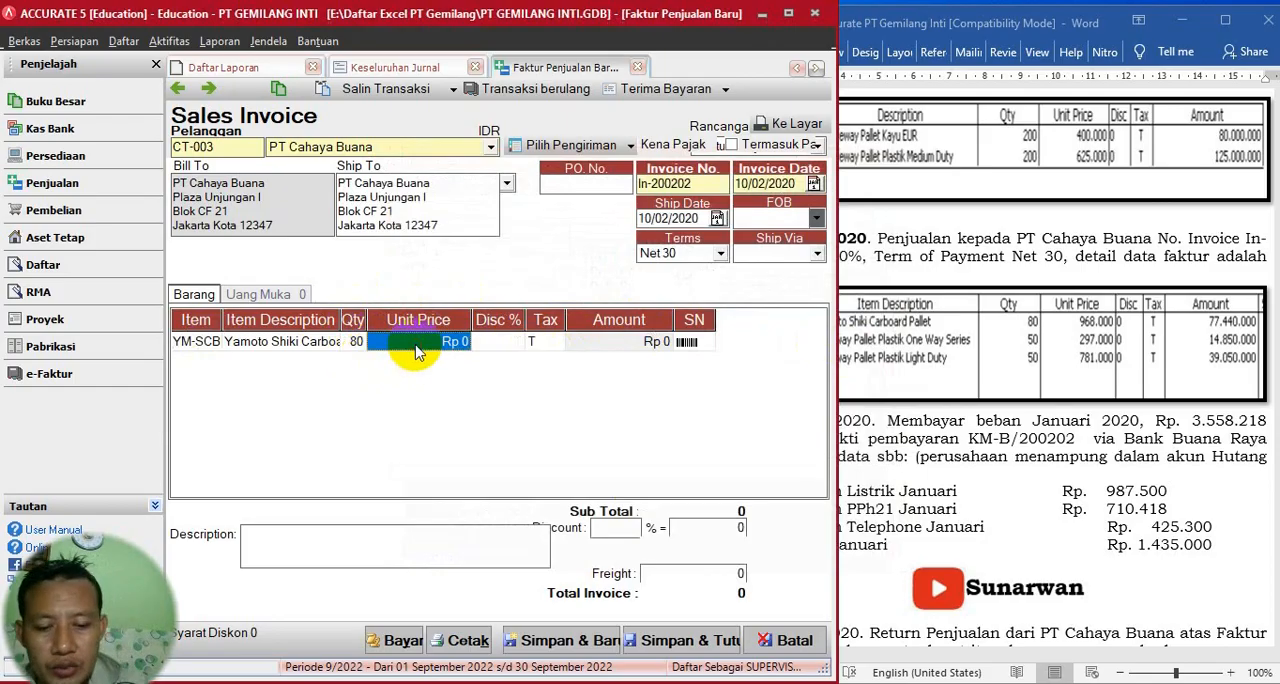
text(9)
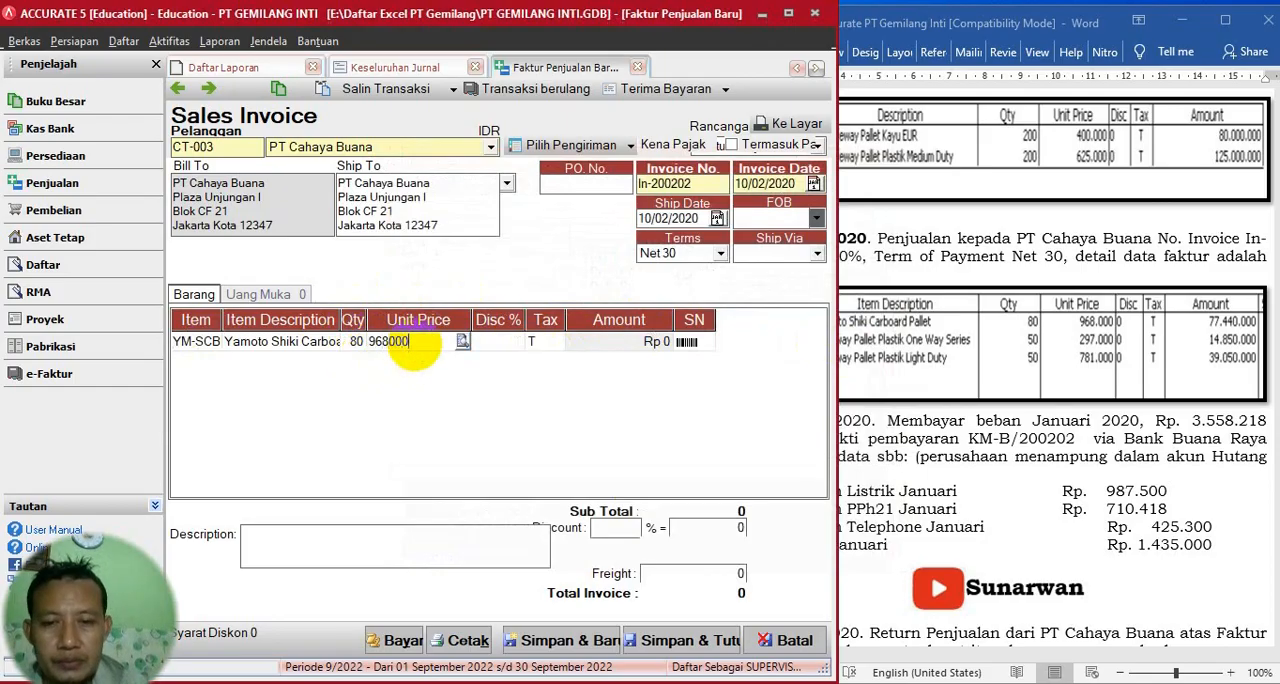
text(68.000)
key(Tab)
click(529, 350)
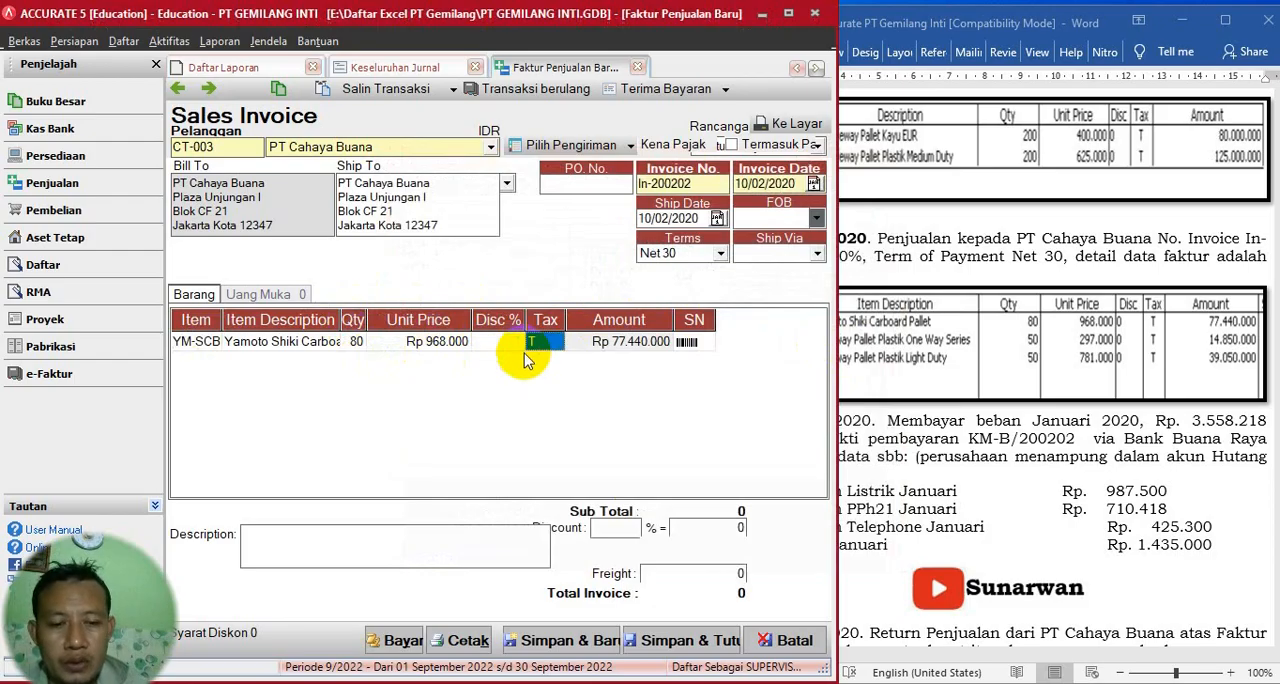
- Add Safeway Pallet Plastik One Way Series (SP-POWS) as the second invoice line with a quantity of 50
click(980, 384)
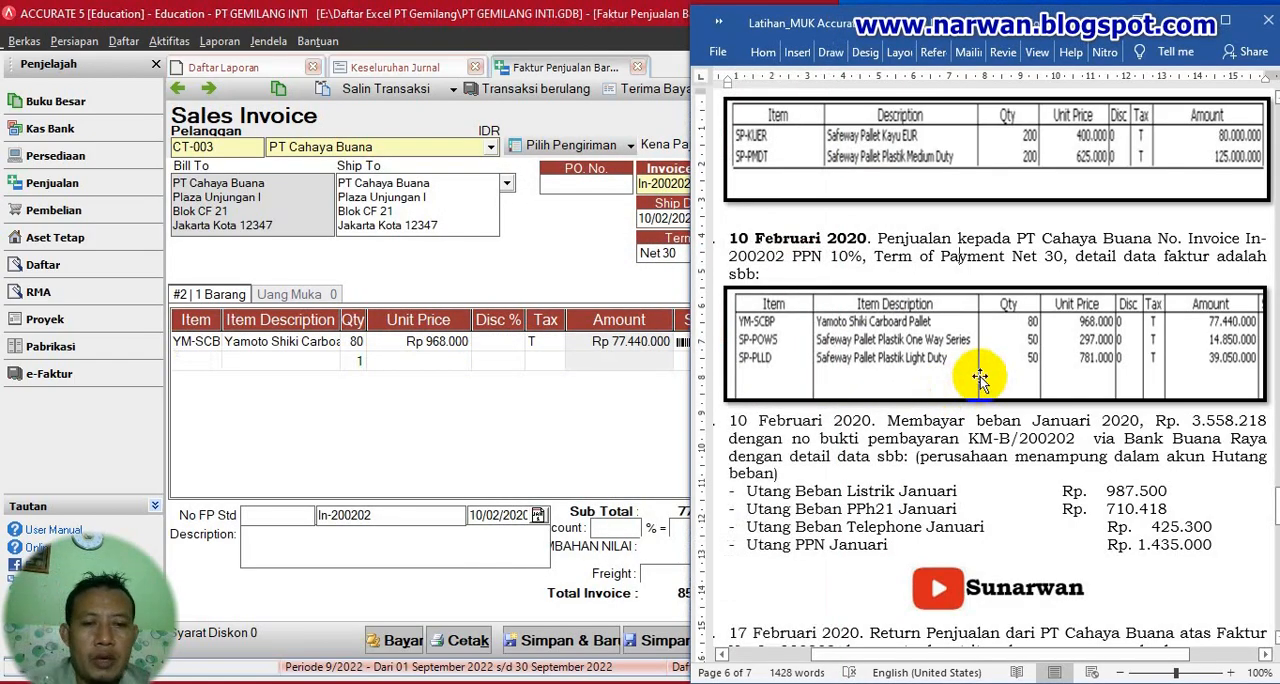
click(205, 362)
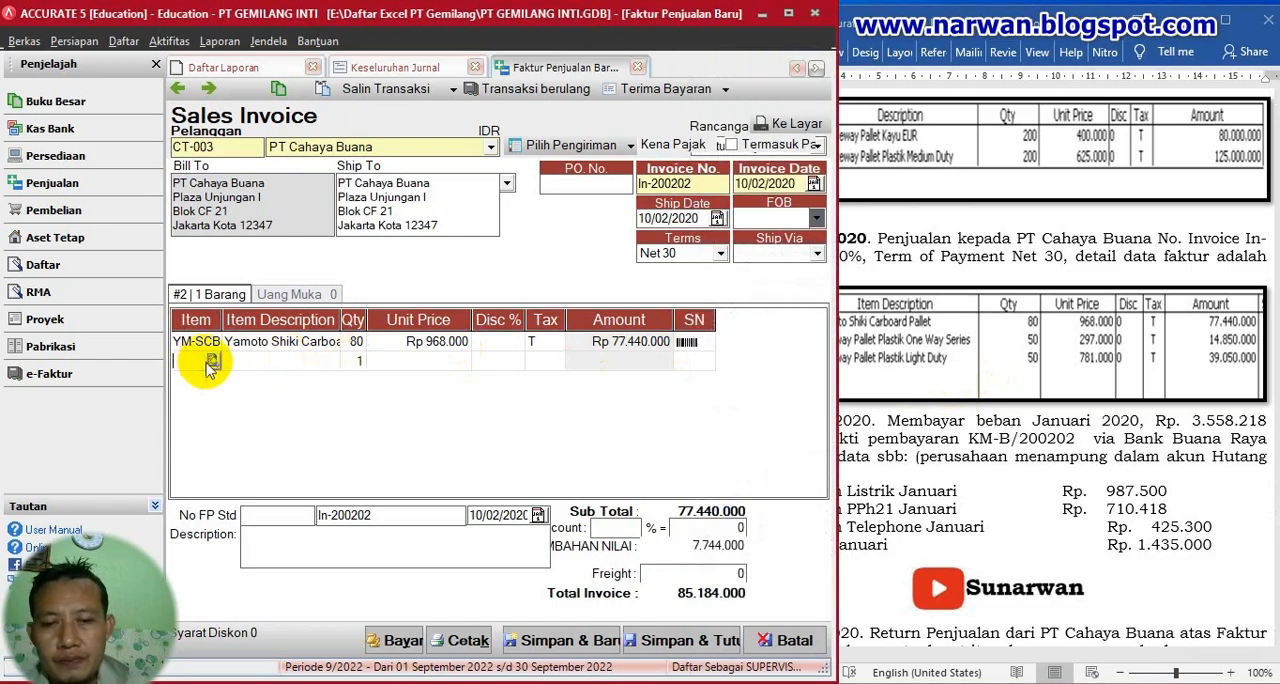
click(211, 361)
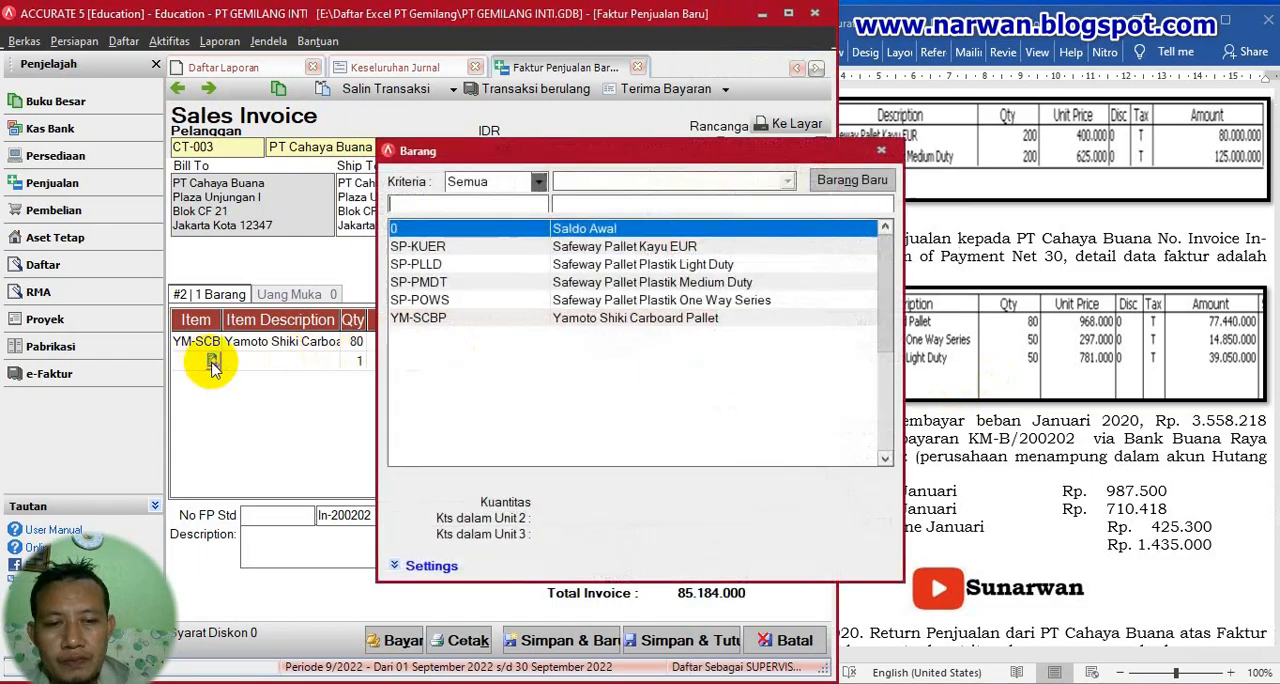
click(652, 302)
double_click(652, 300)
click(356, 362)
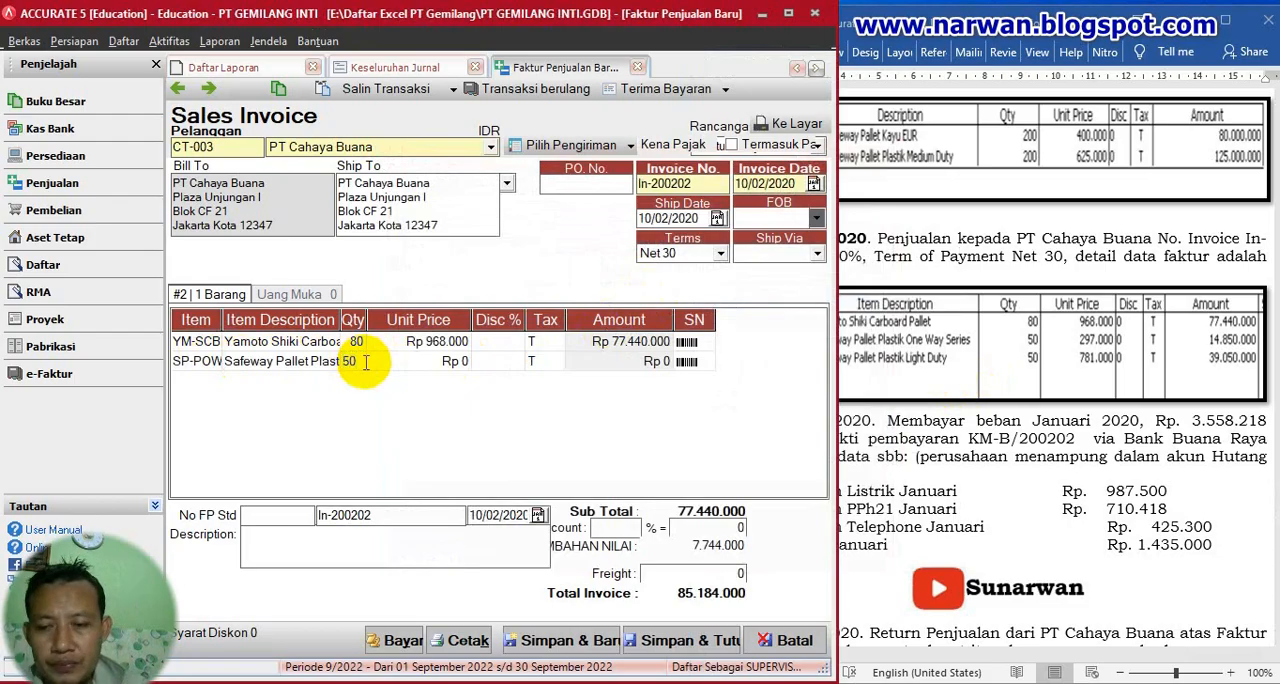
text(50)
key(Tab)
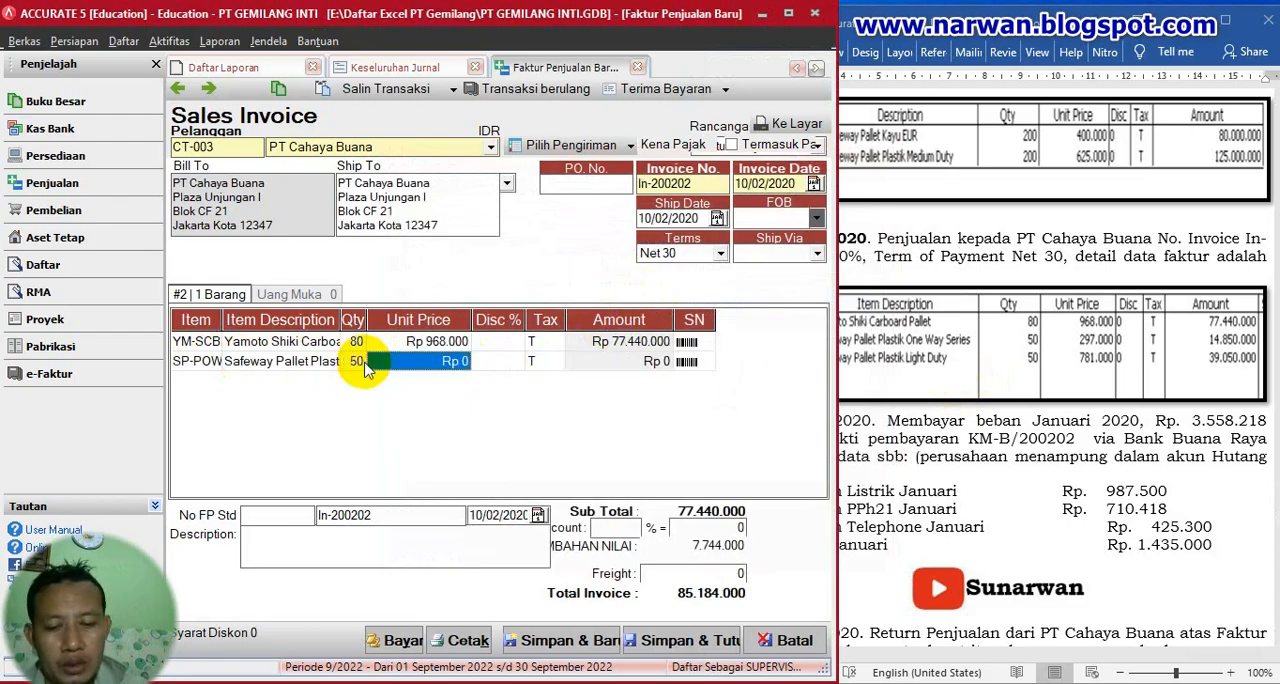
- Set the SP-POWS line's unit price to 297.000 and complete the line
text(2)
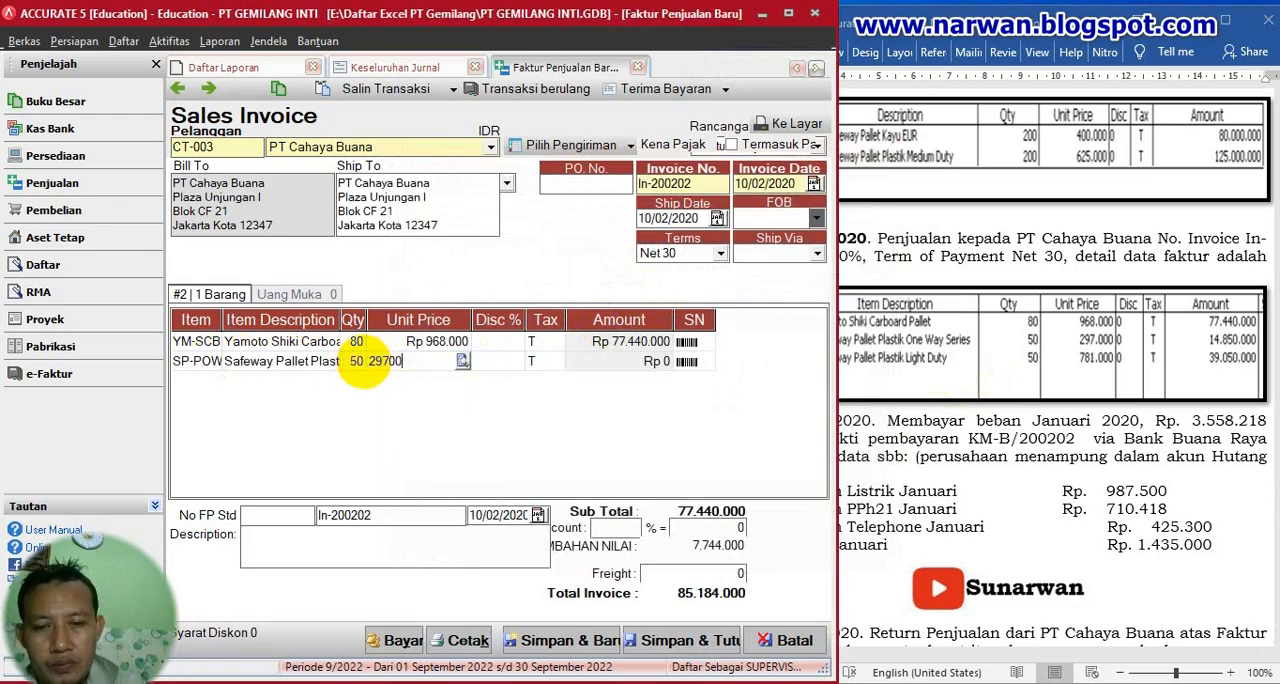
text(97.00)
key(Tab)
key(Tab)
key(Tab)
key(Tab)
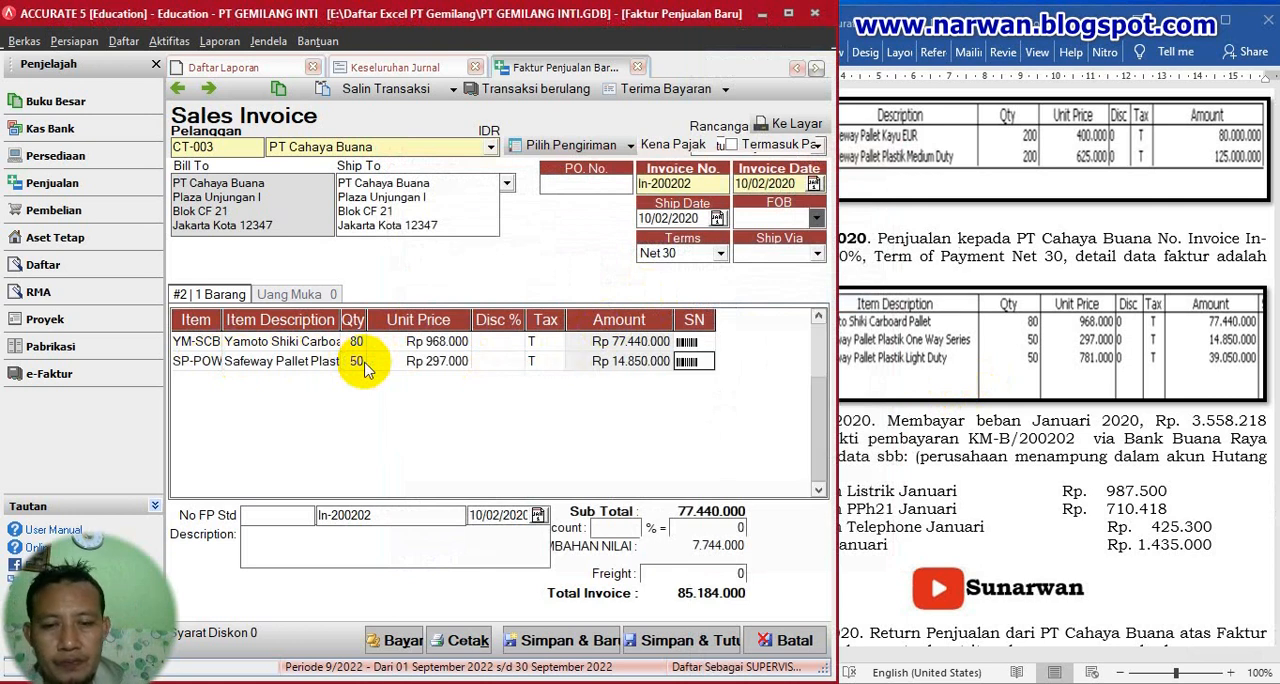
key(Tab)
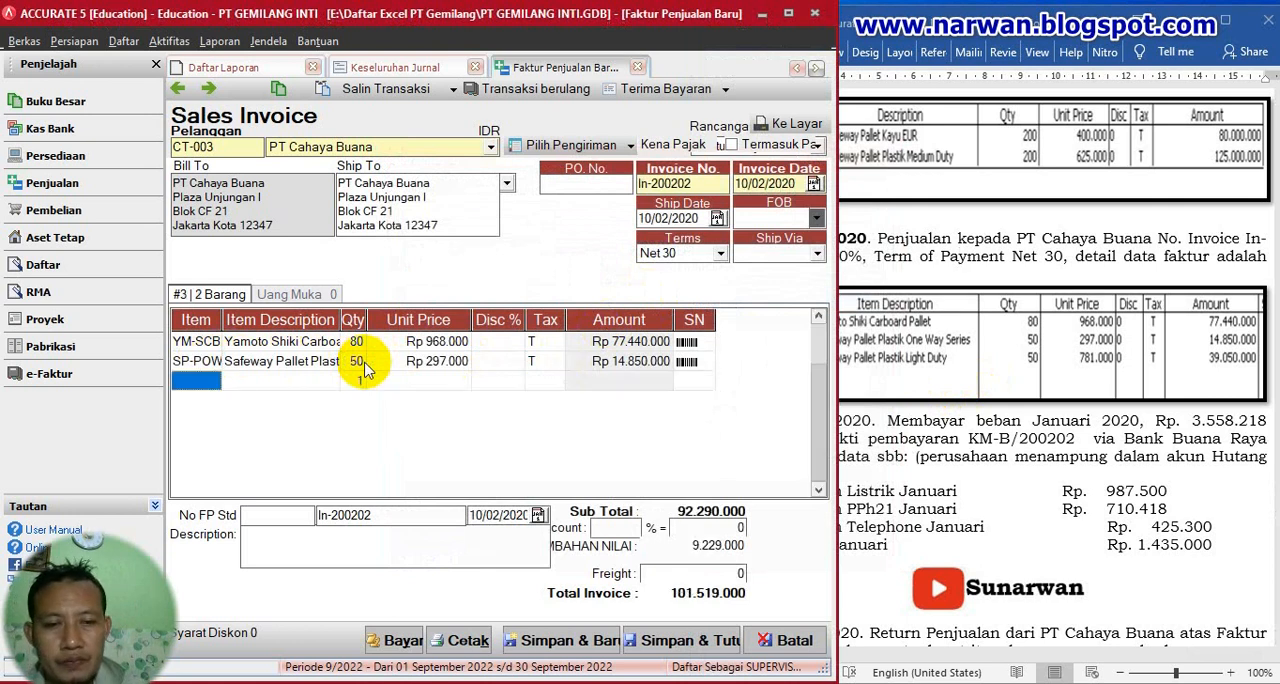
- Add Safeway Pallet Plastik Light Duty (SP-PLLD) as the third invoice line with a quantity of 50
click(196, 380)
click(213, 380)
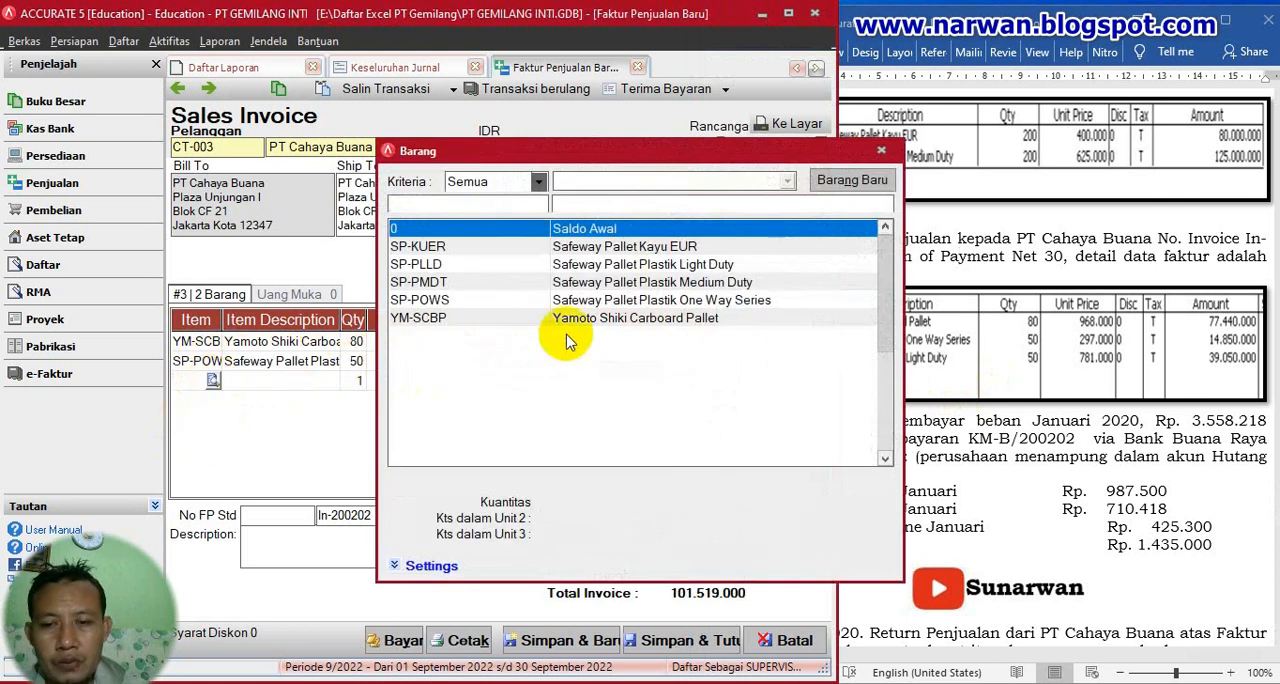
double_click(686, 266)
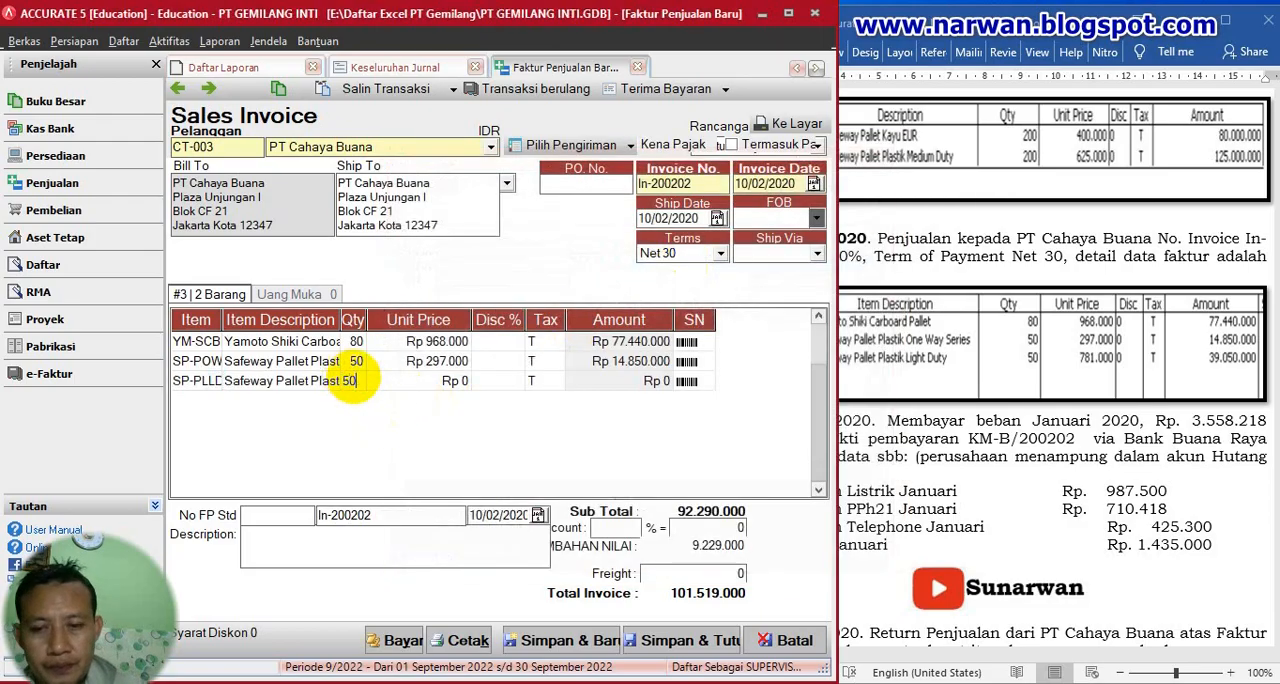
key(Tab)
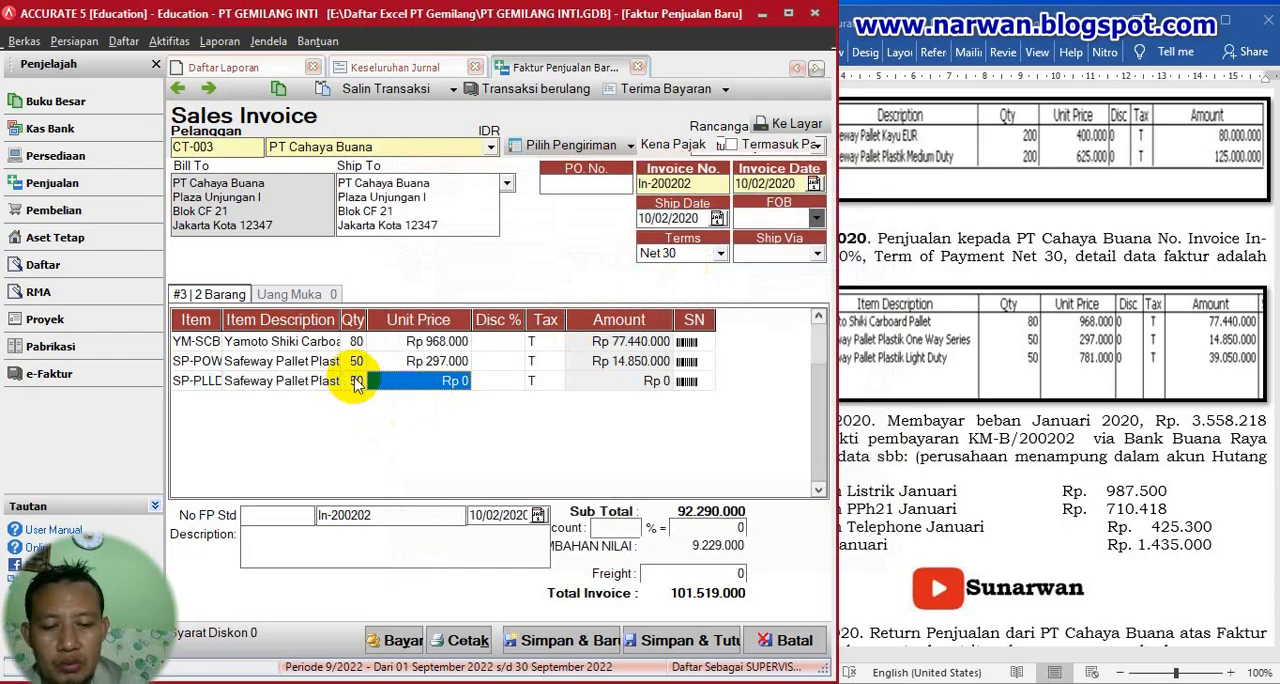
- Set the SP-PLLD line's unit price to 781.000 and complete the line
text(78)
text(1.000)
key(Tab)
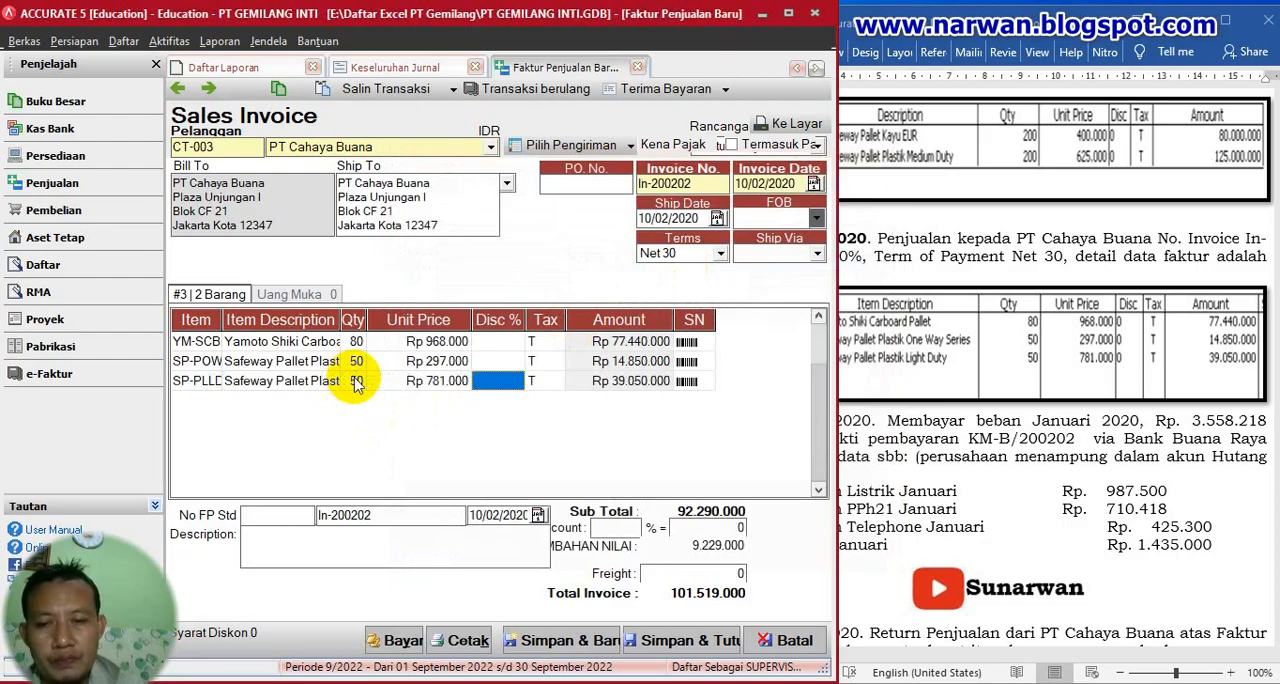
key(Tab)
key(Tab)
key(Tab)
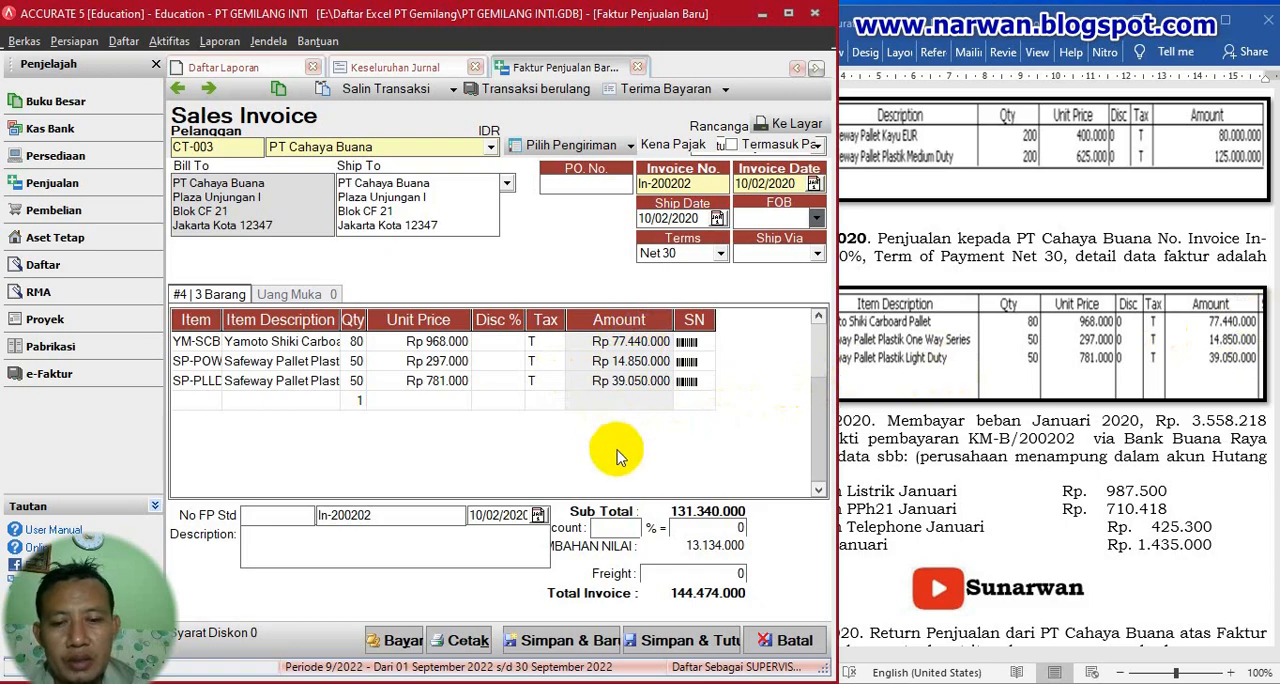
- Check the sales invoice against the PT Cahaya Buana transaction in Word, and save and close the invoice
click(966, 452)
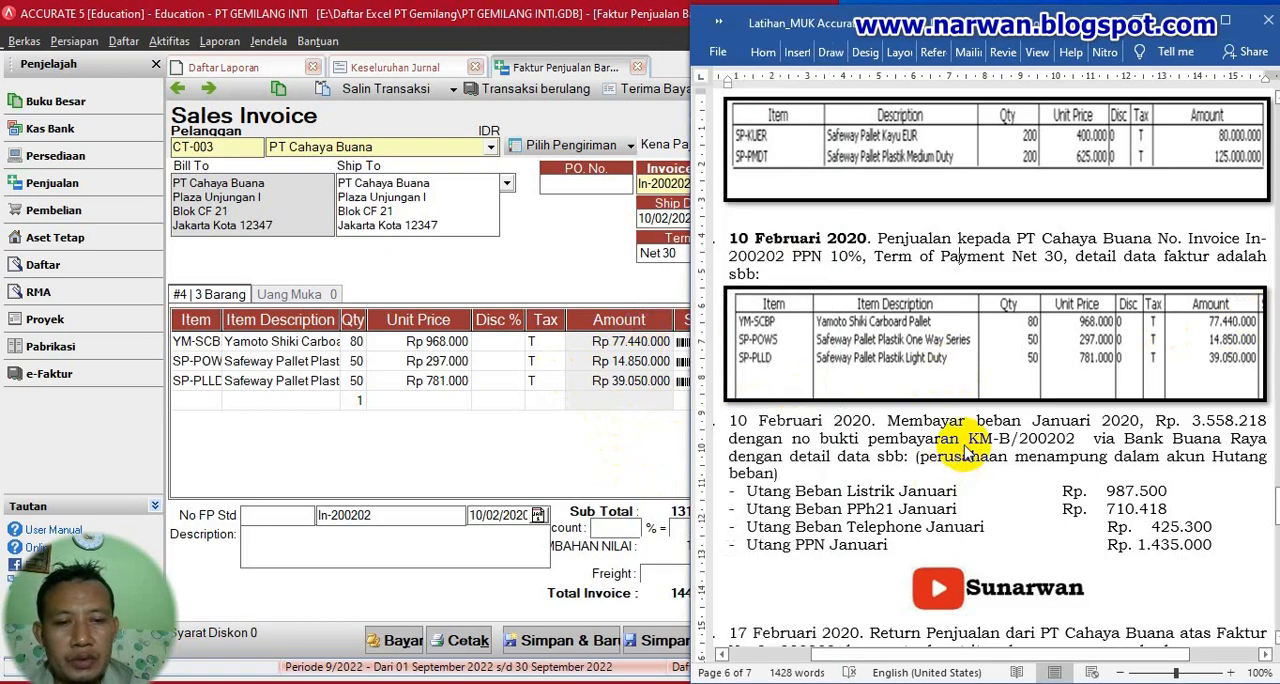
click(603, 458)
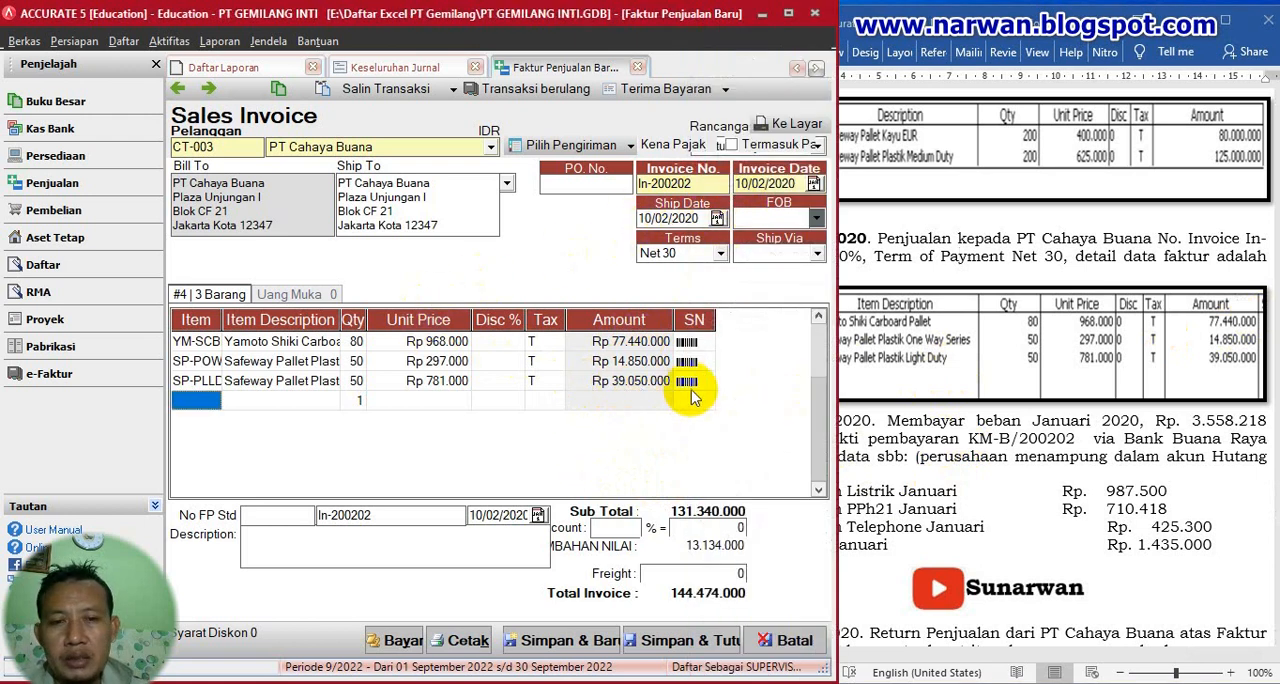
click(683, 641)
- Switch to the Word exercise and bold the date "10 Februari 2020" of the January expense payment transaction
click(990, 385)
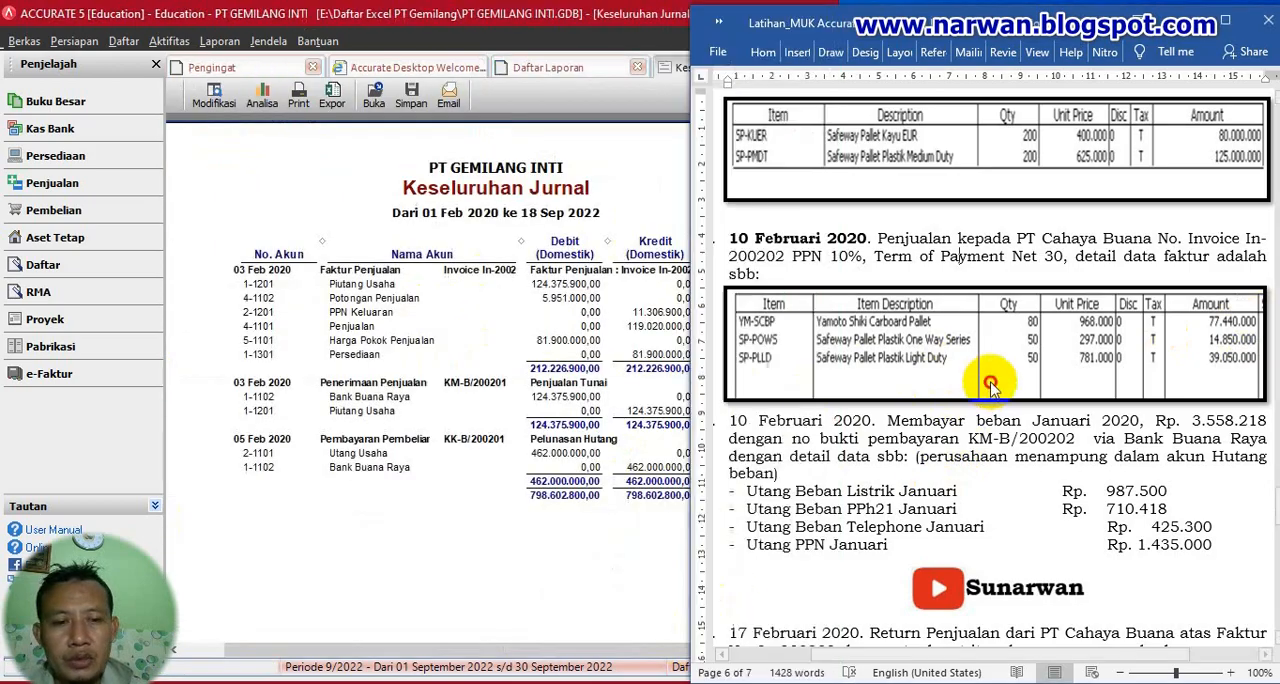
scroll(990, 380, down, 2)
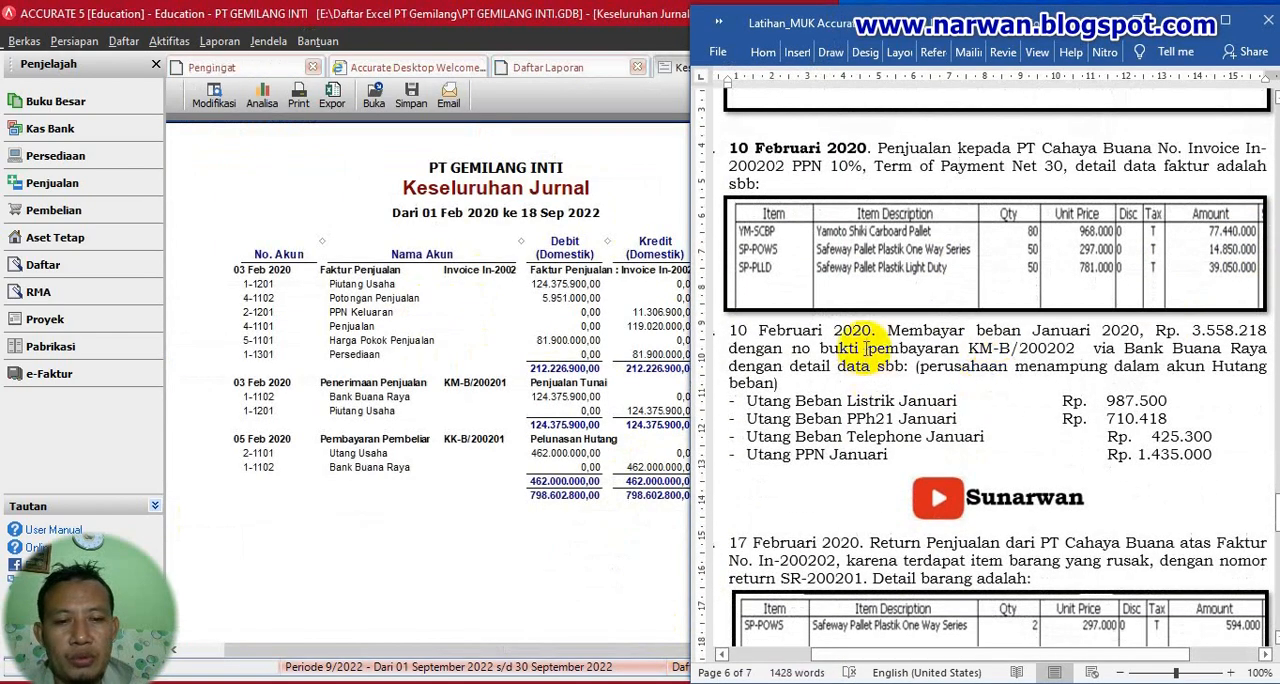
drag(873, 330, 712, 328)
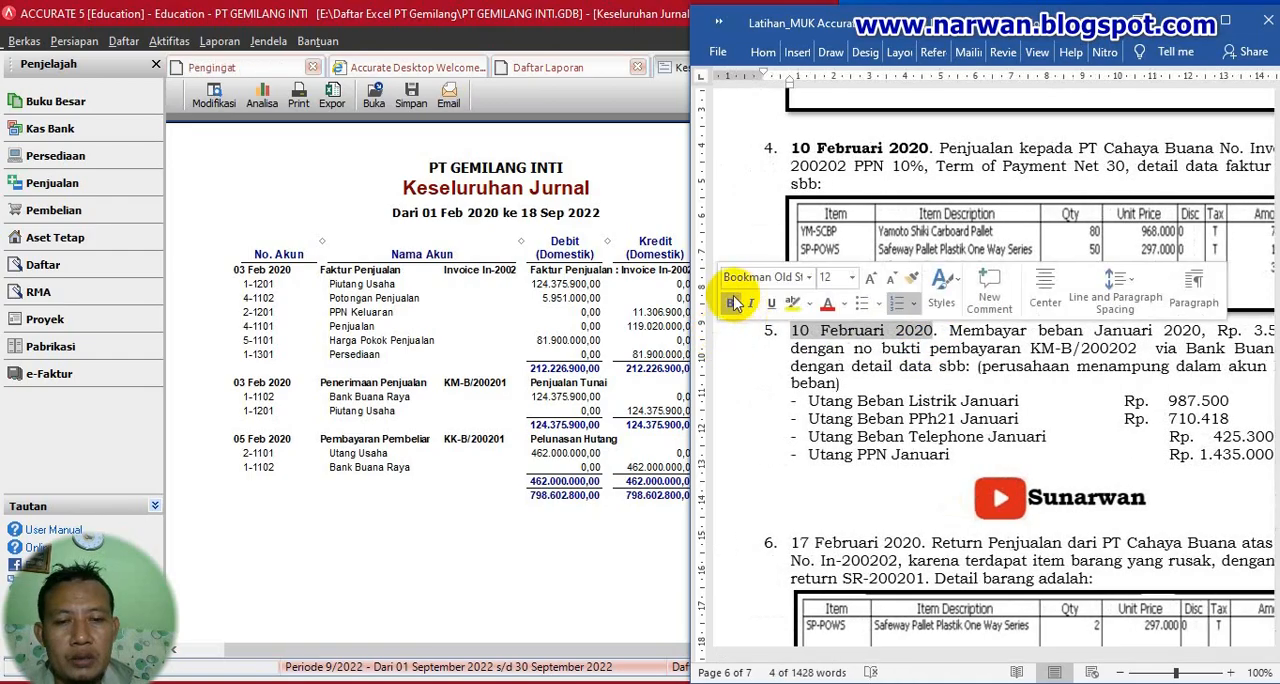
click(727, 303)
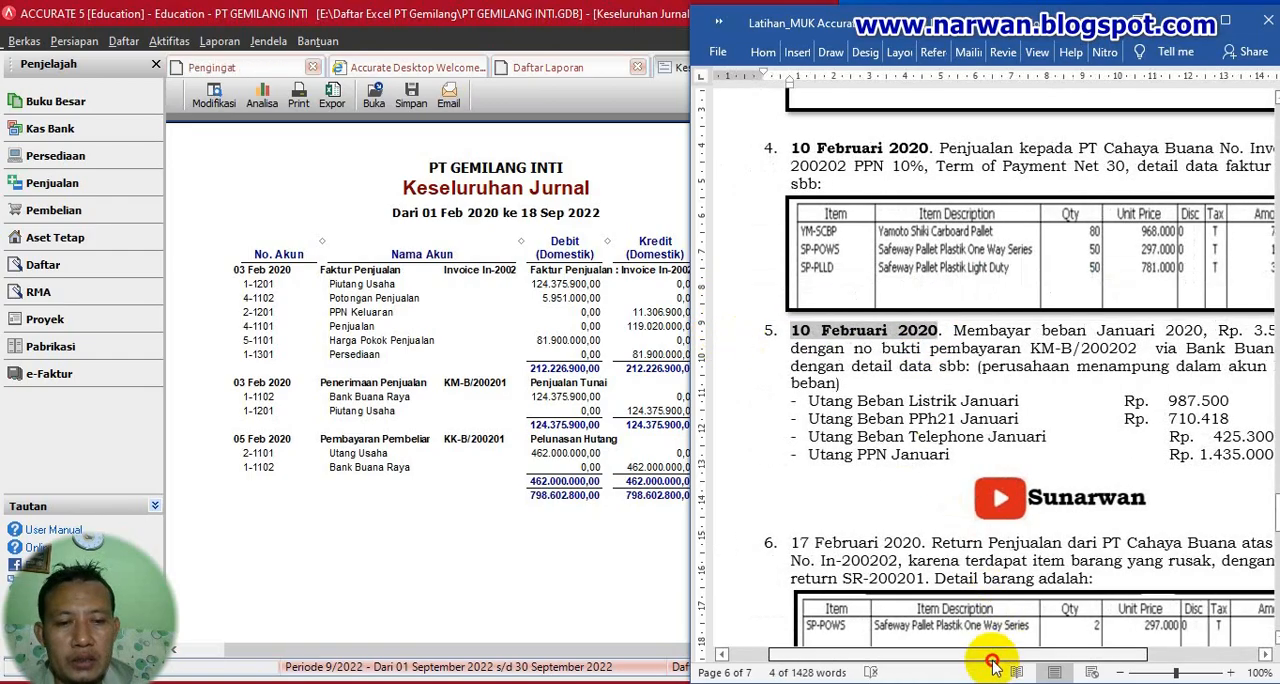
drag(997, 662, 1039, 663)
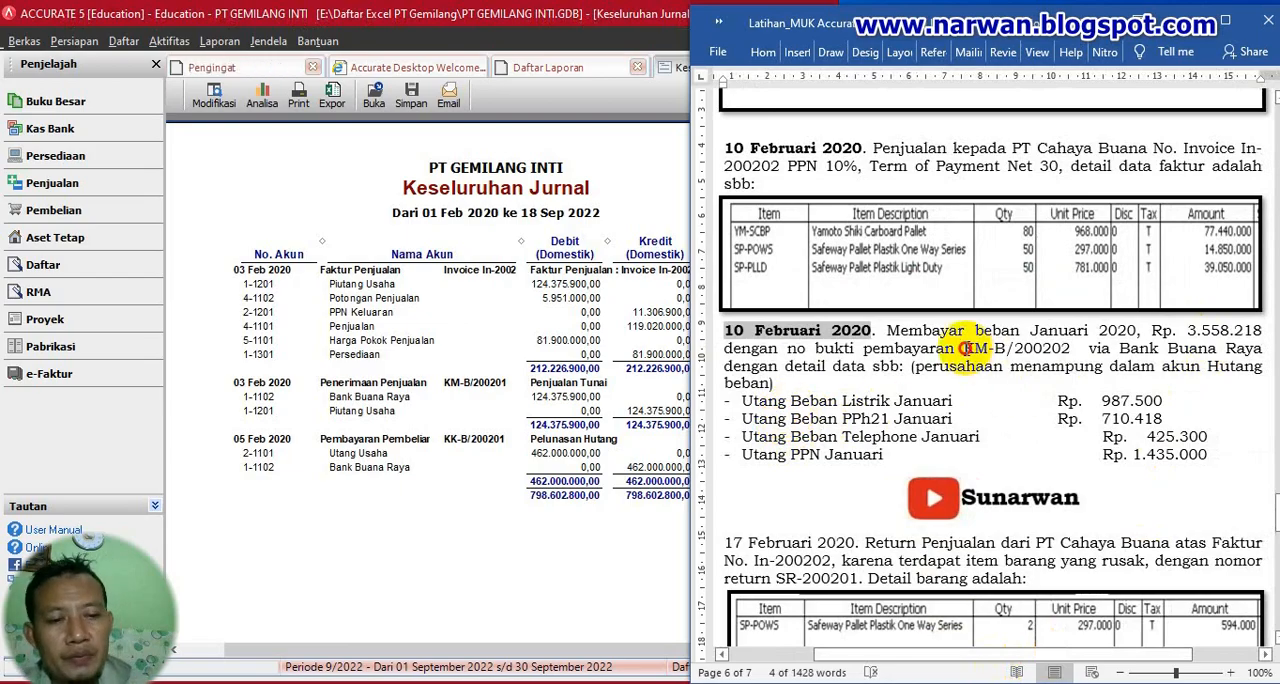
- Copy the voucher number KM-B/200202 and highlight the bracketed note about the Hutang beban account in yellow
drag(967, 348, 1045, 352)
key(ctrl+c)
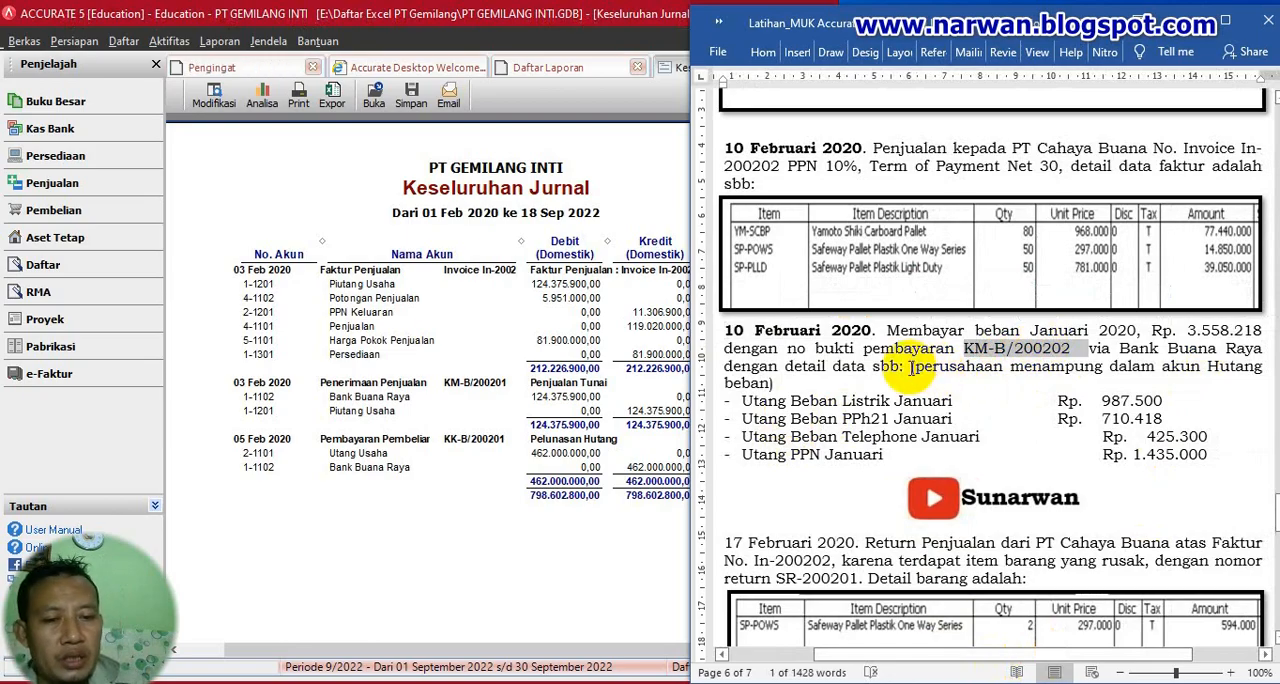
drag(912, 367, 965, 375)
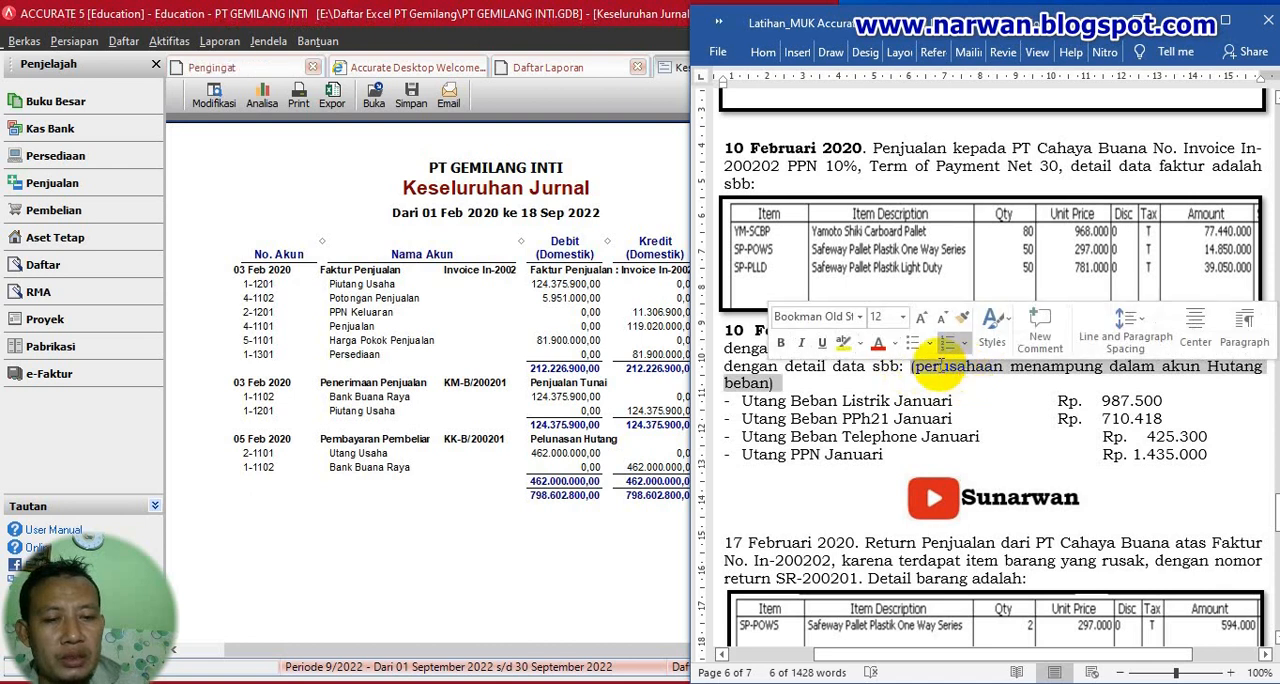
click(843, 345)
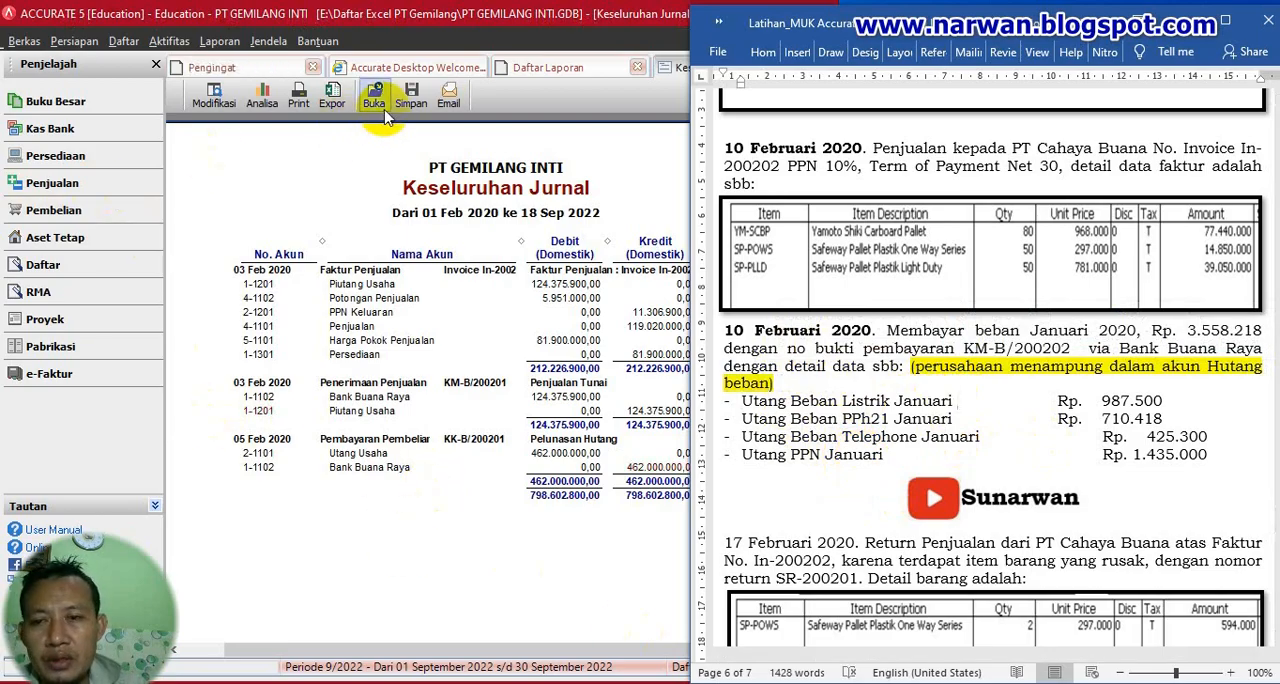
- Switch to Accurate, close the Daftar Laporan page and start a new cash and bank payment
click(278, 158)
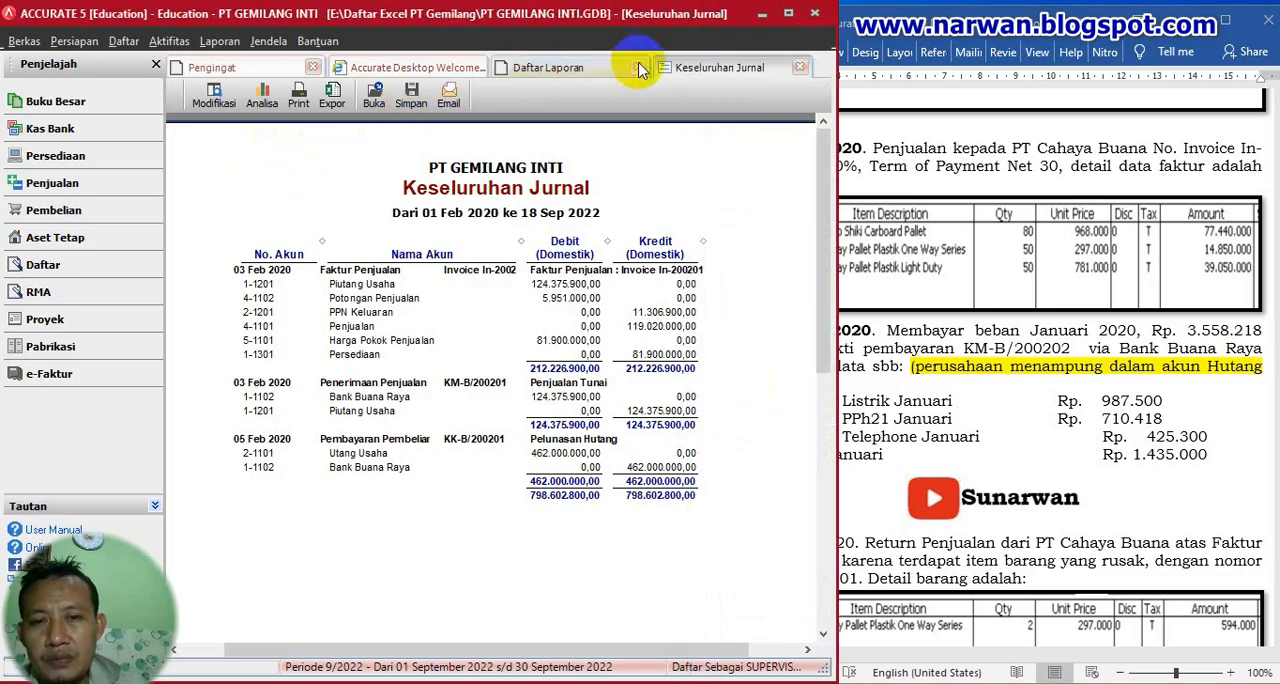
click(638, 67)
click(171, 45)
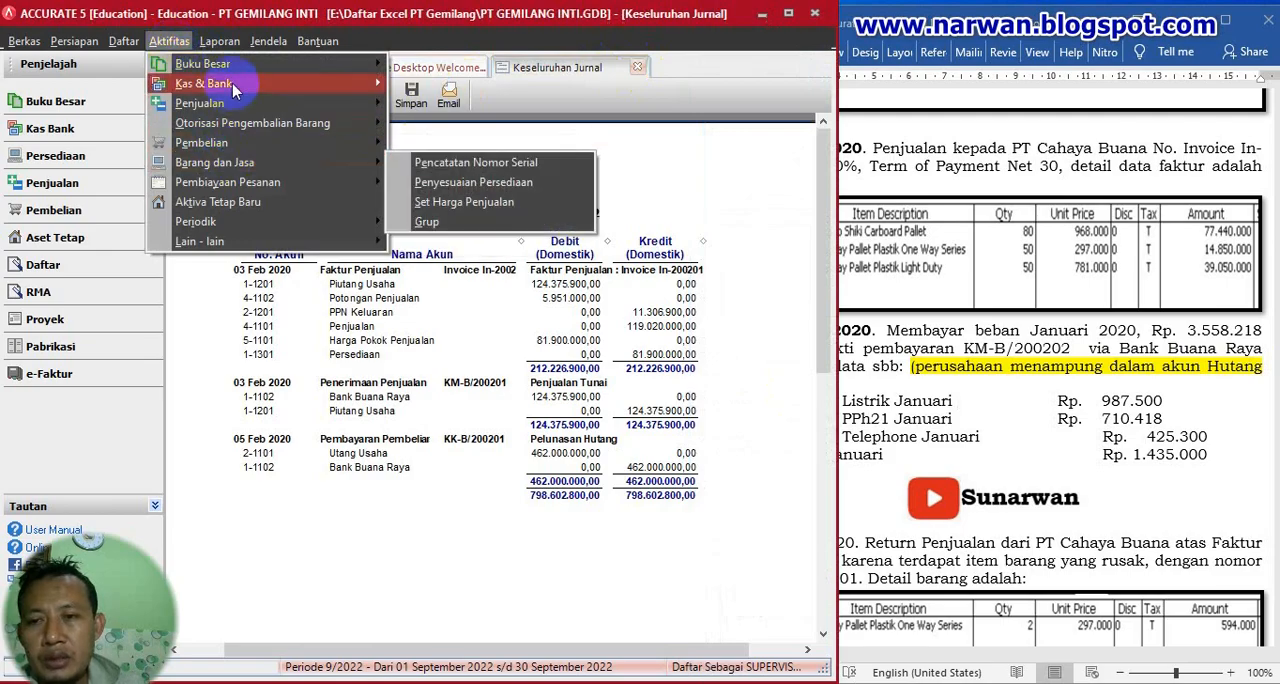
mouse_move(232, 84)
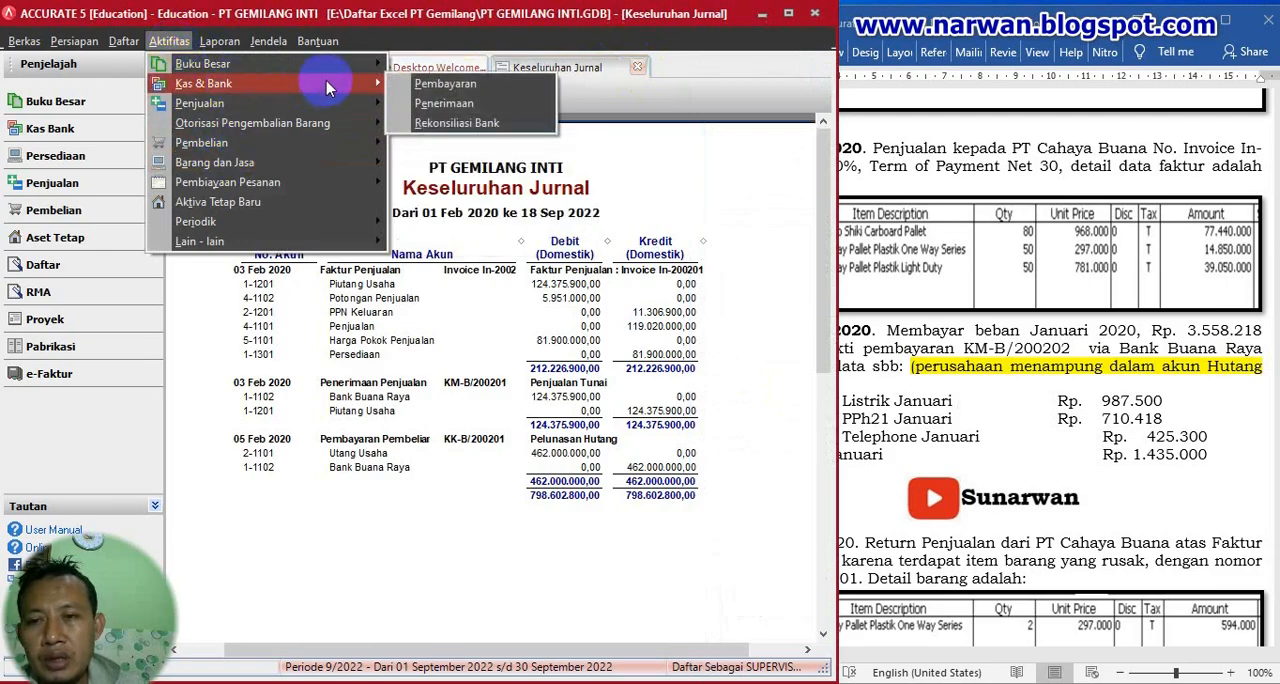
click(432, 88)
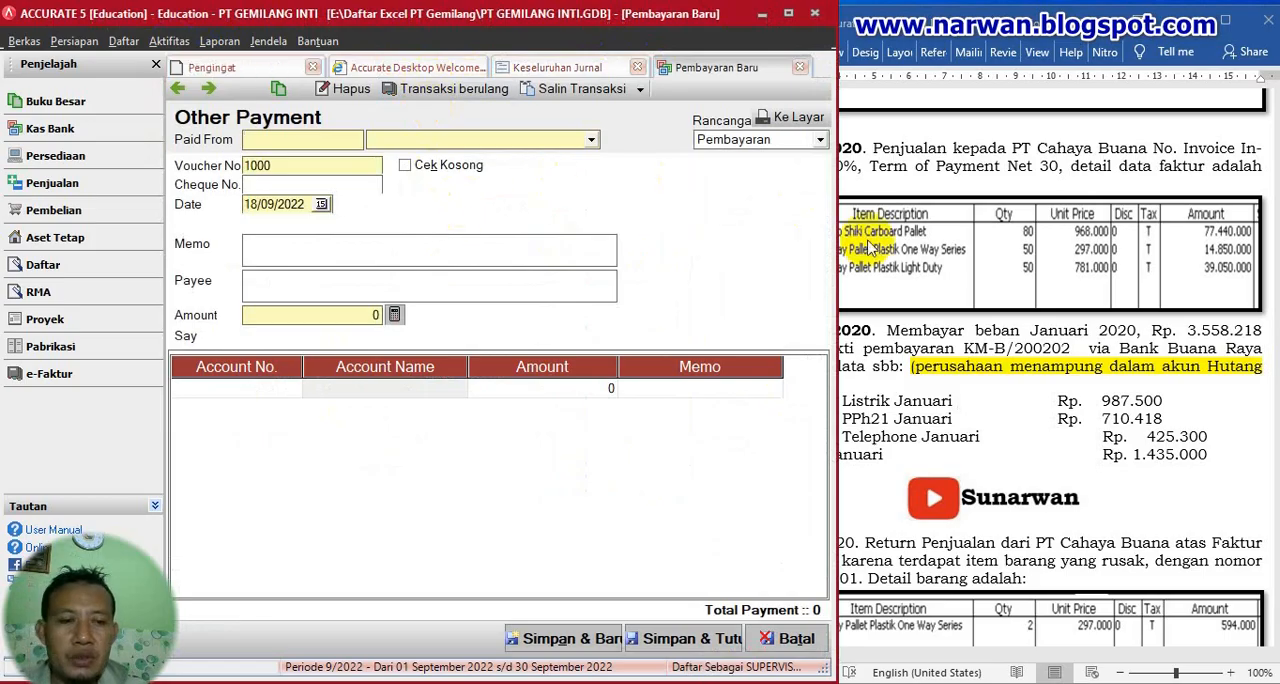
- Set the payment to be paid from Bank Buana Raya and paste KM-B/200202 as the voucher number
click(591, 140)
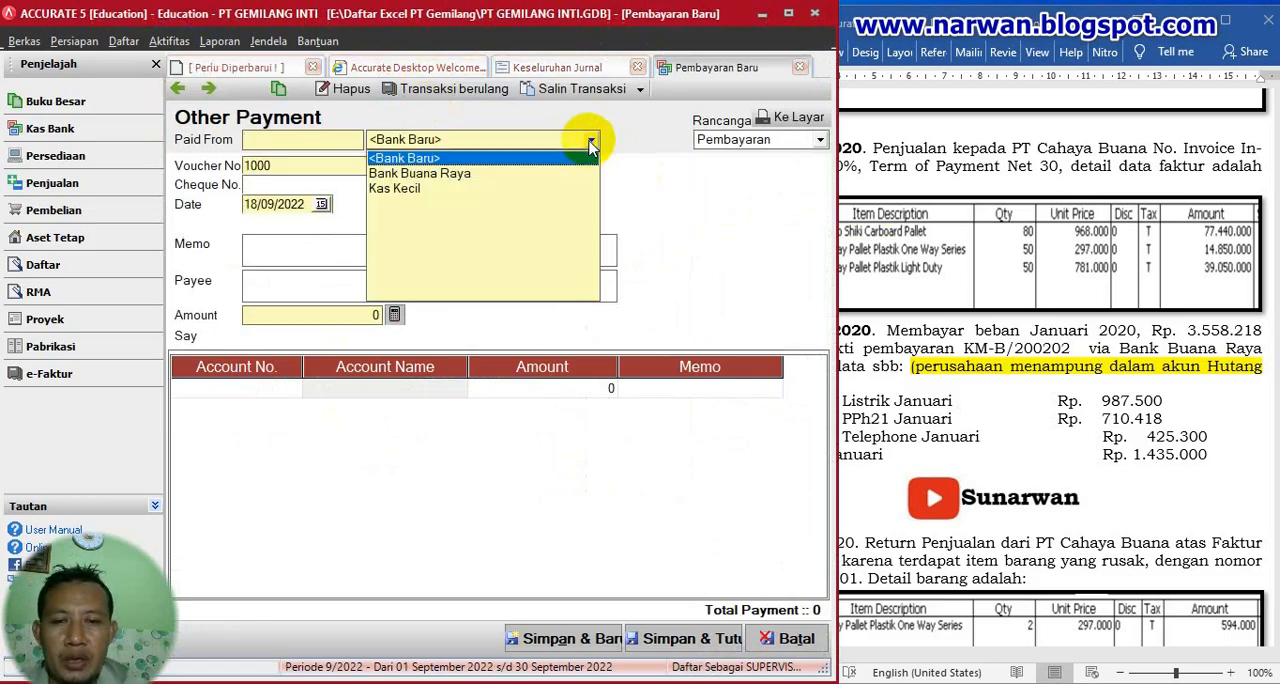
click(430, 173)
key(Tab)
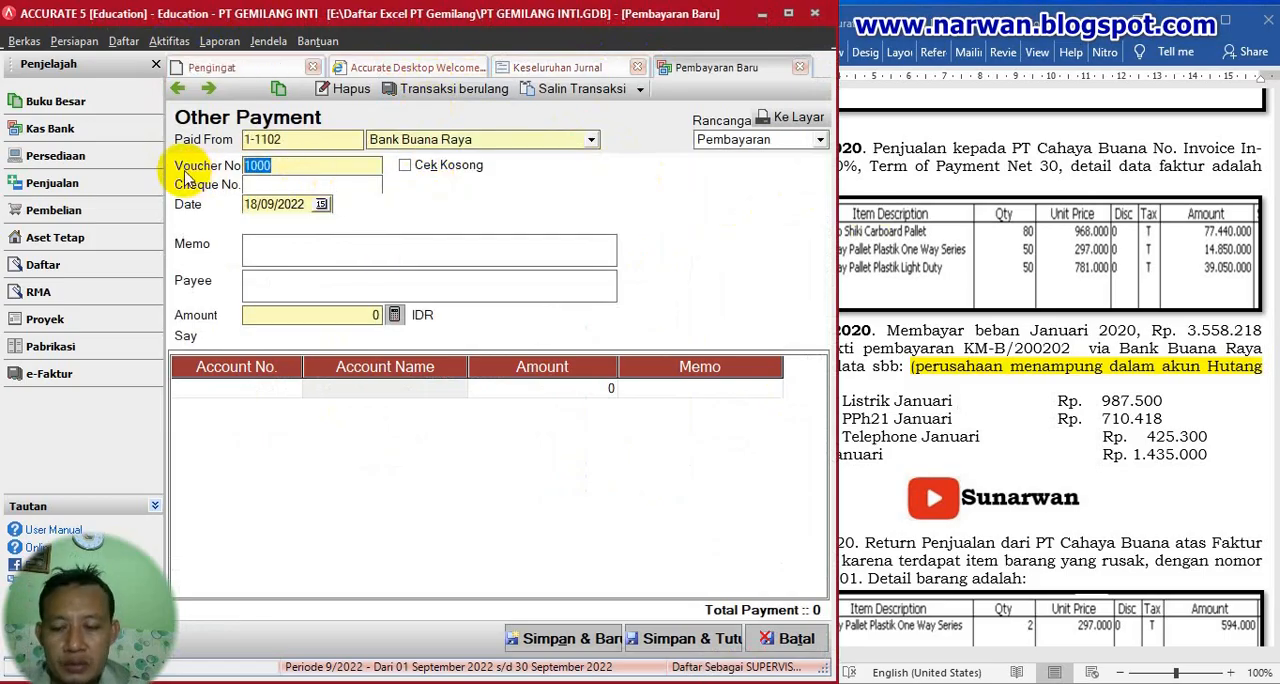
key(ctrl+v)
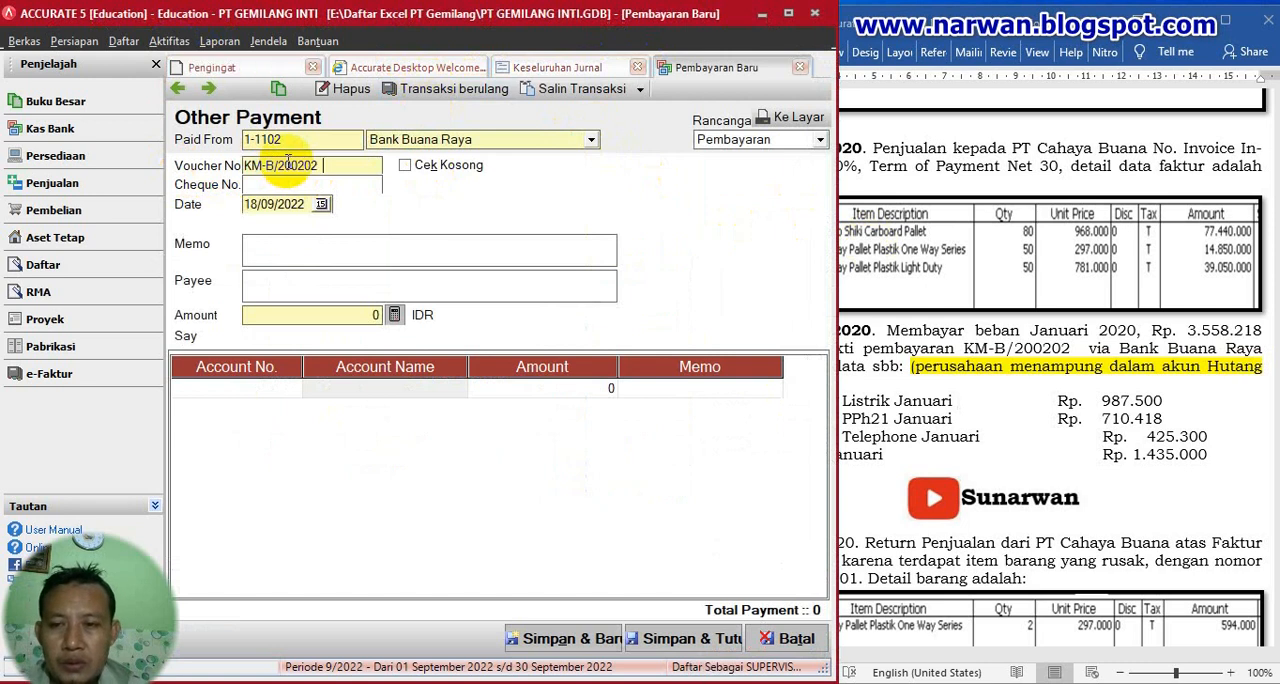
- Set the payment date to 10/02/2020 and enter the memo "Pembayarn Utang Beban Januari"
click(305, 205)
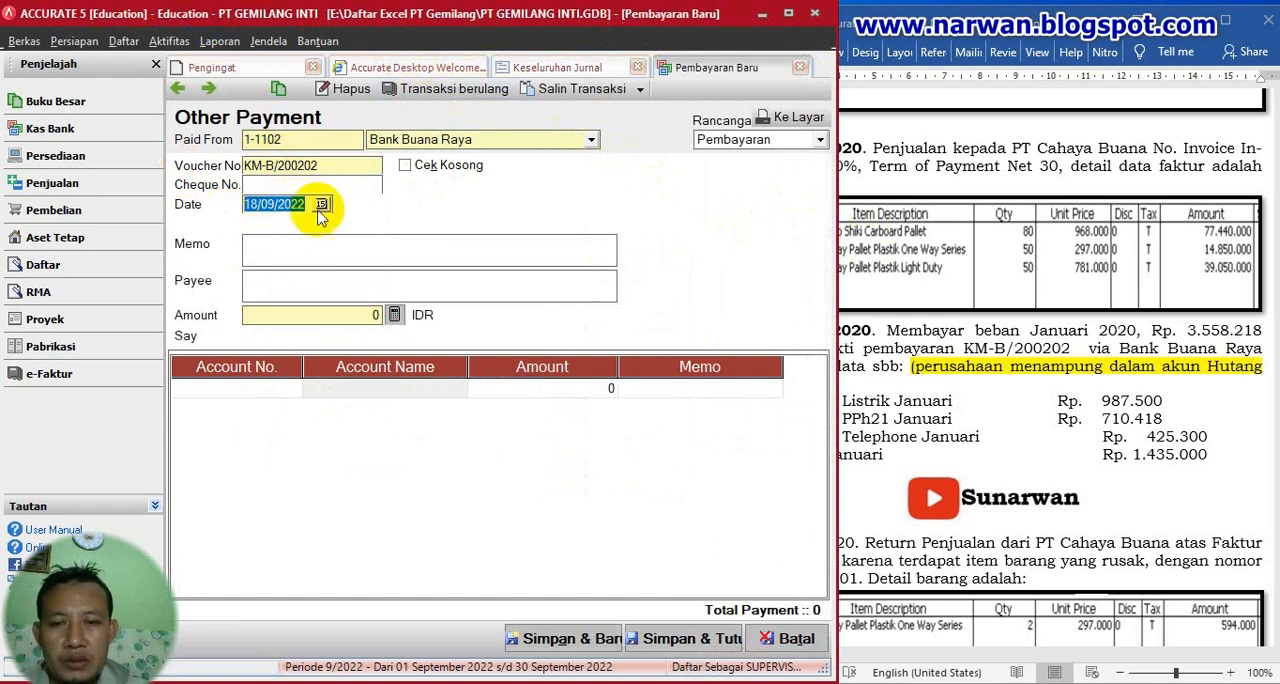
click(1005, 248)
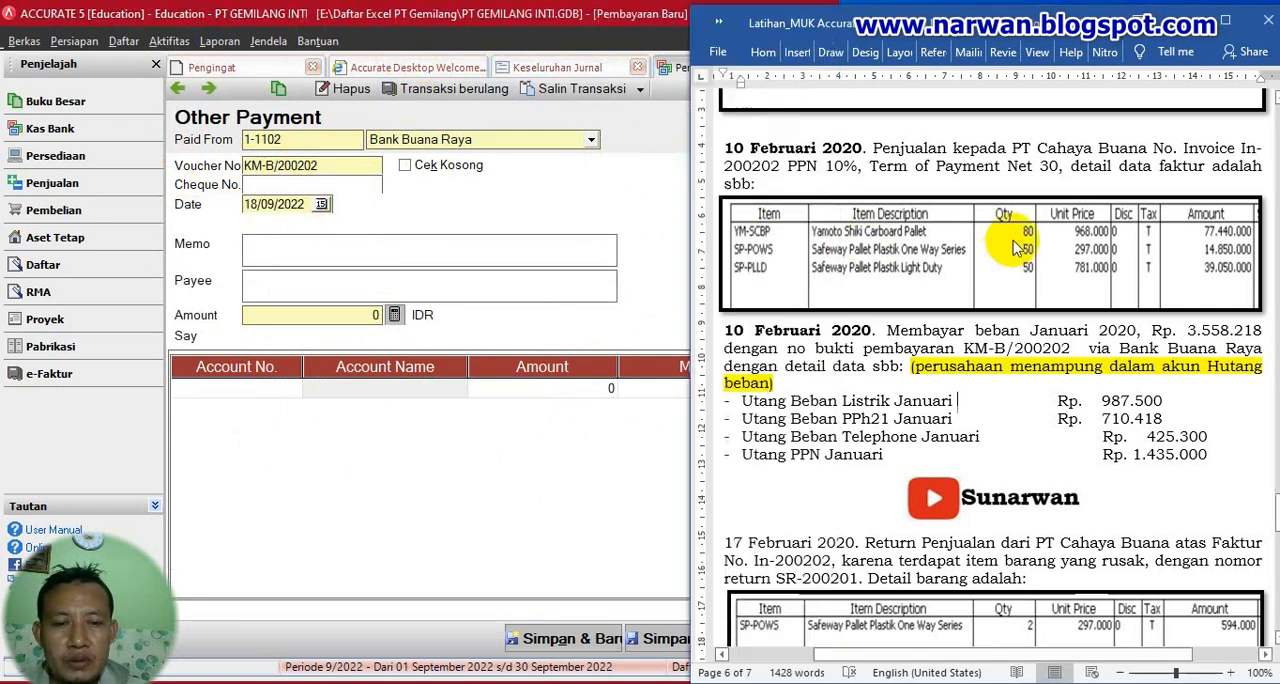
click(318, 204)
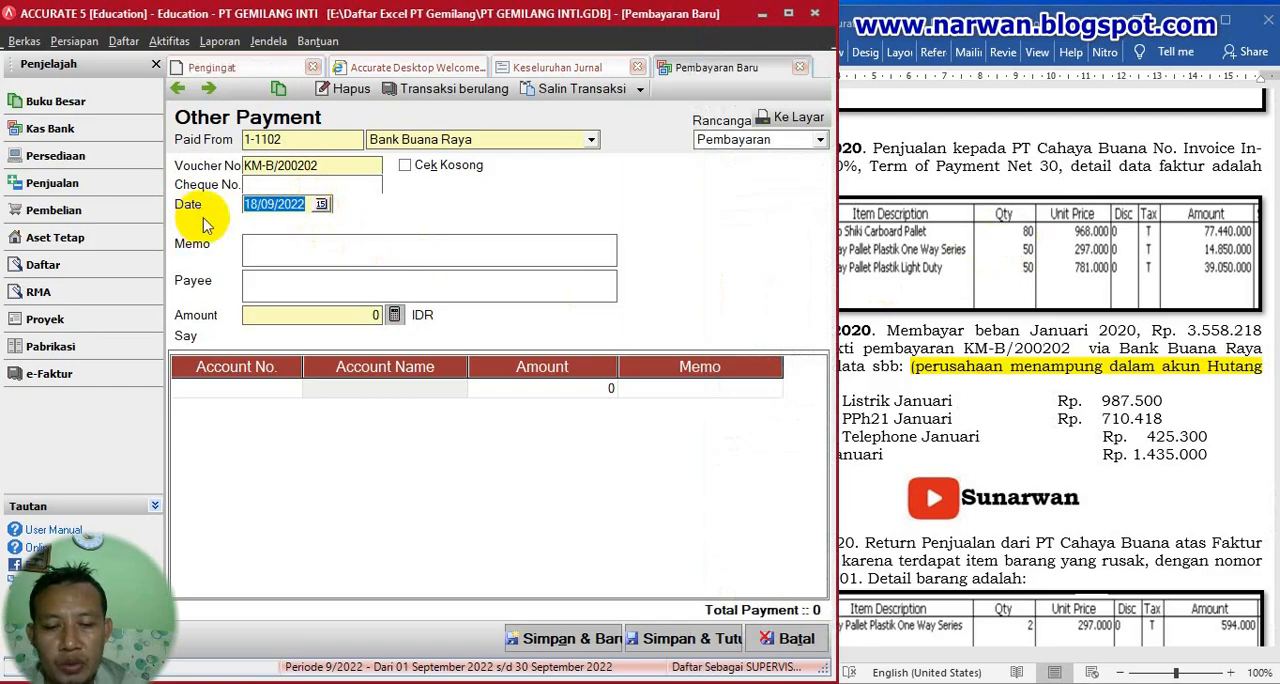
text(10/)
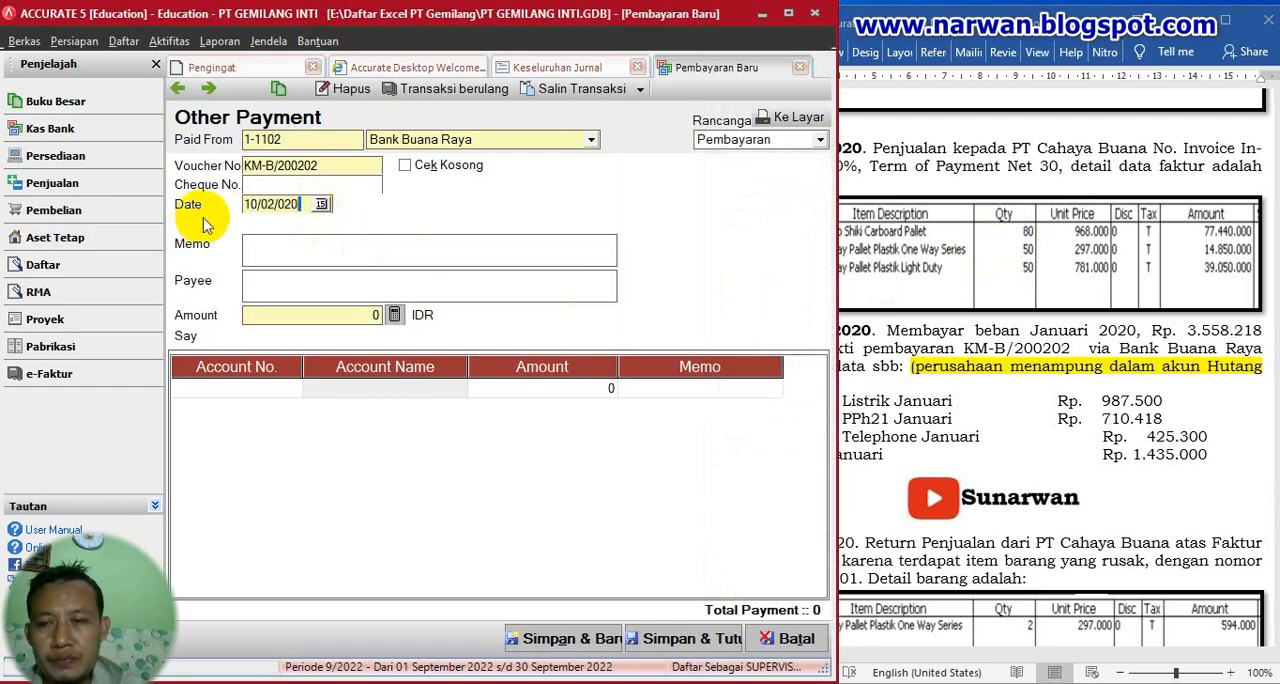
text(02/20)
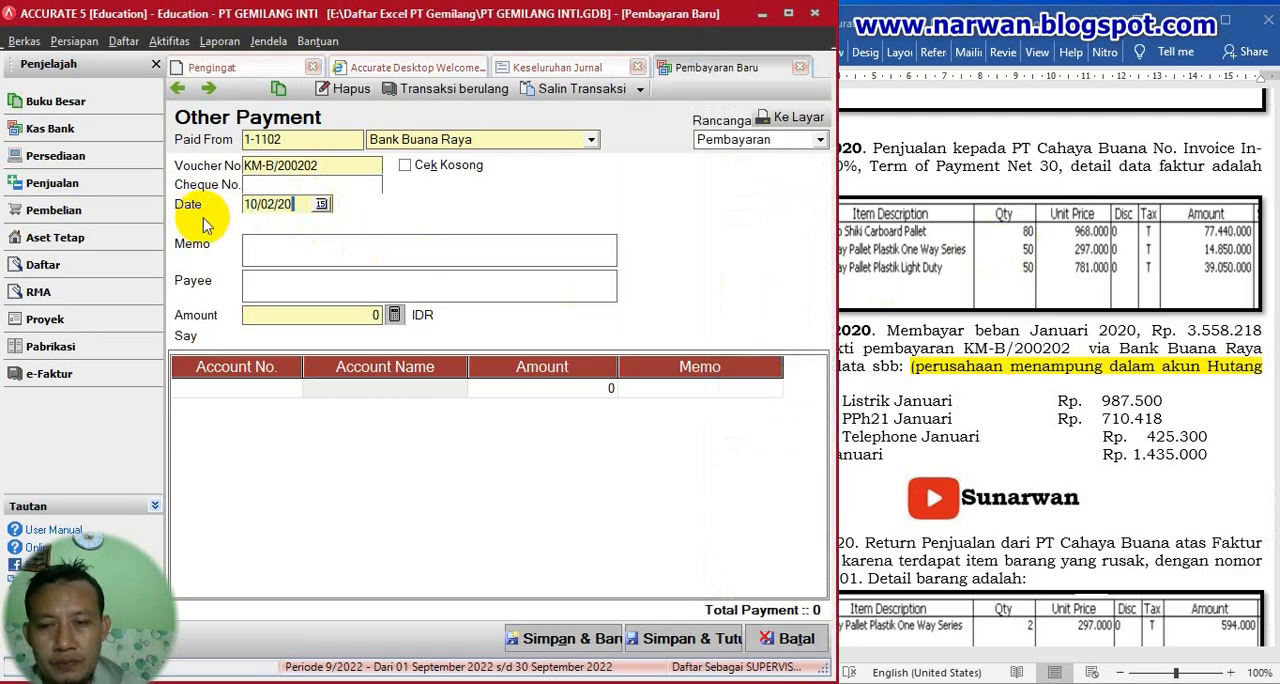
click(292, 249)
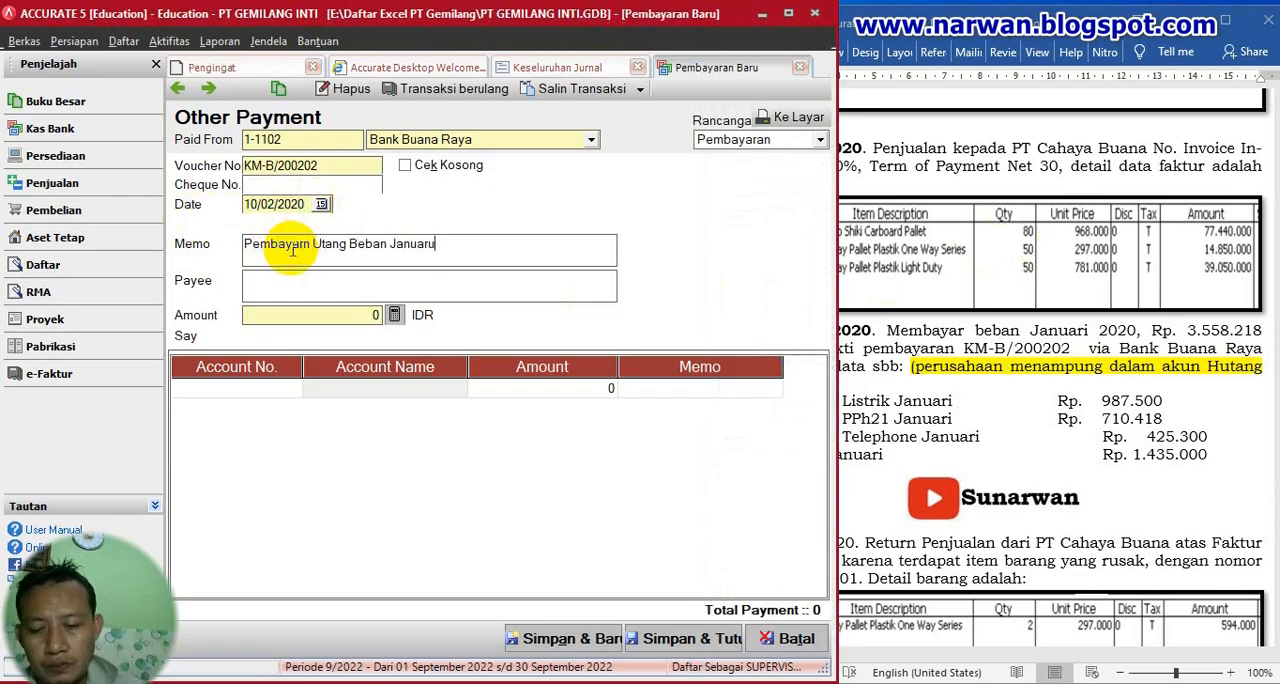
text(i)
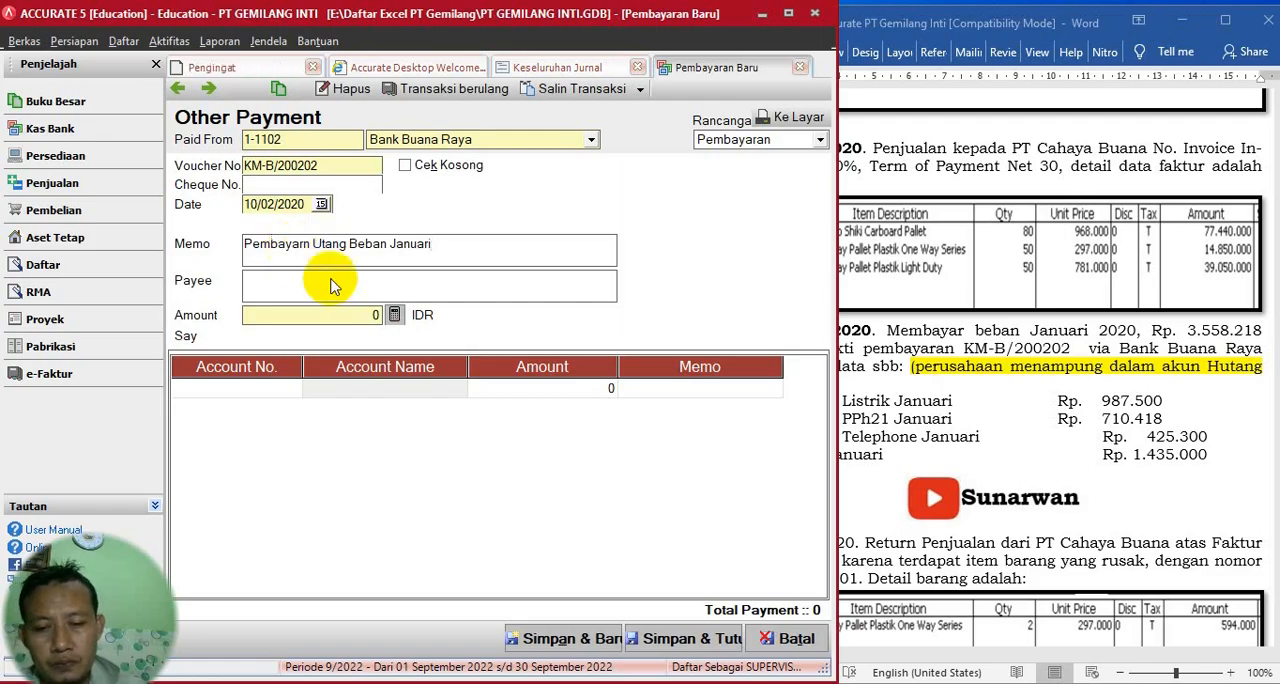
- Add account 2-1202 Utang Beban as the first payment line with an amount of 2.123.218
click(998, 424)
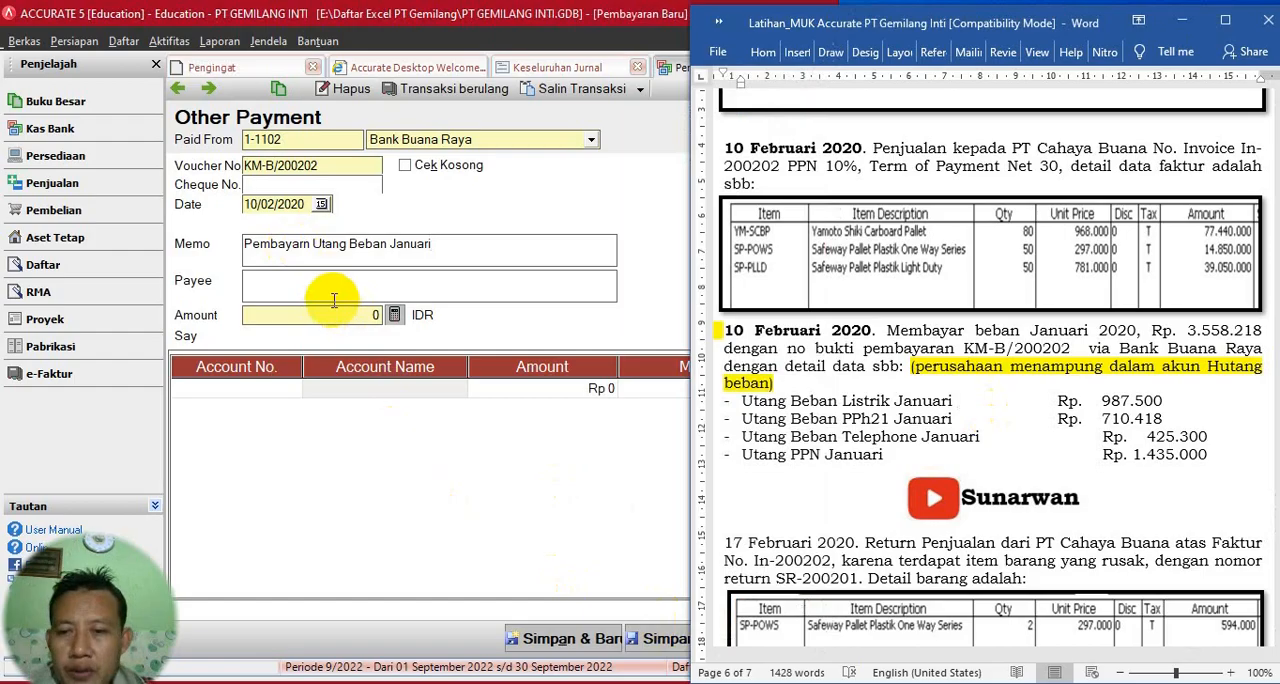
click(245, 392)
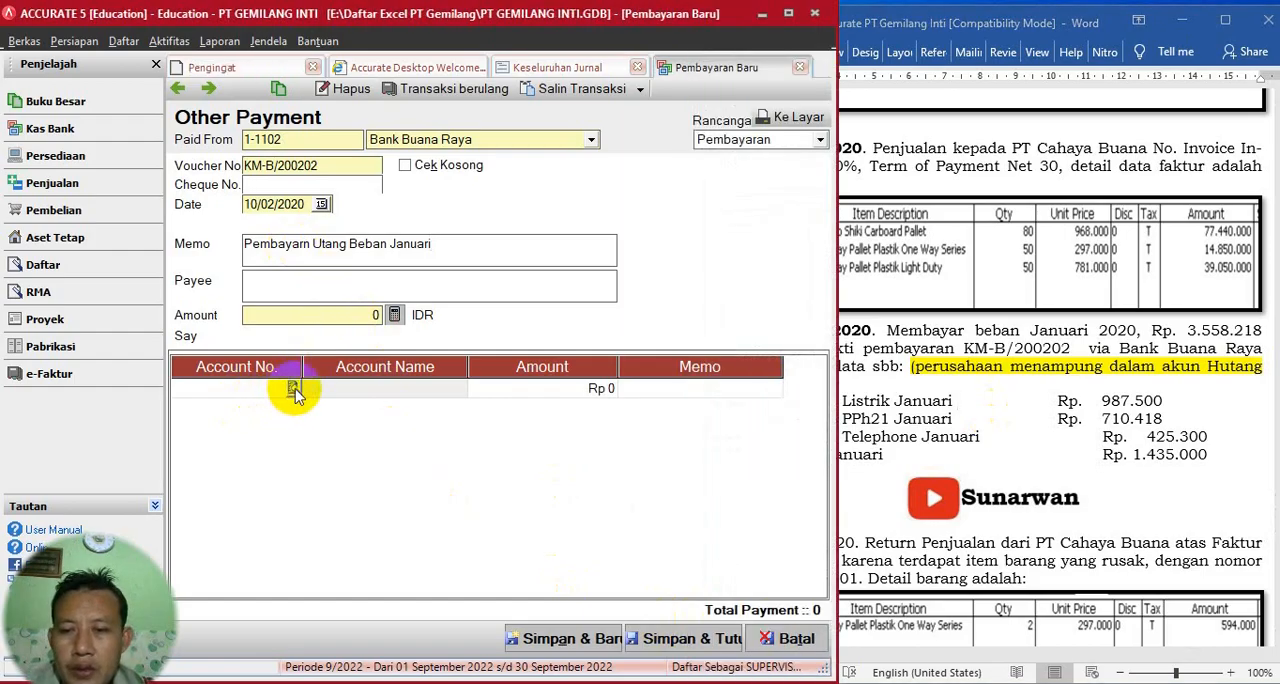
click(293, 388)
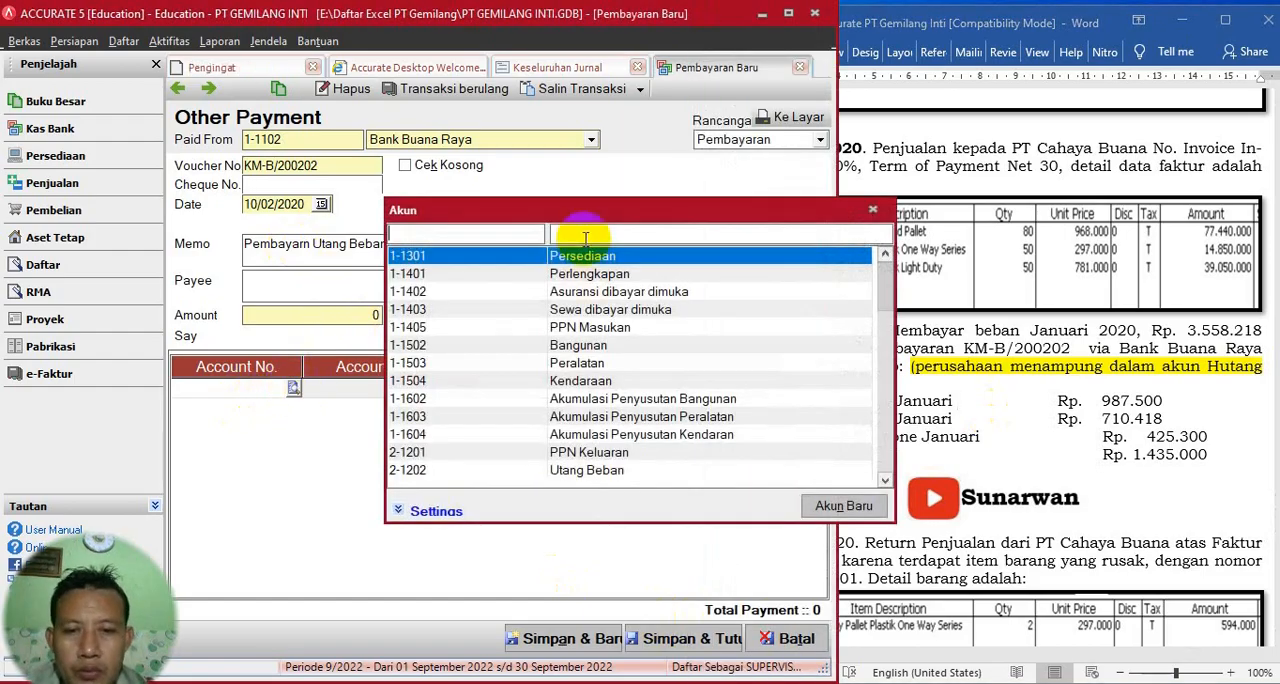
text(ua)
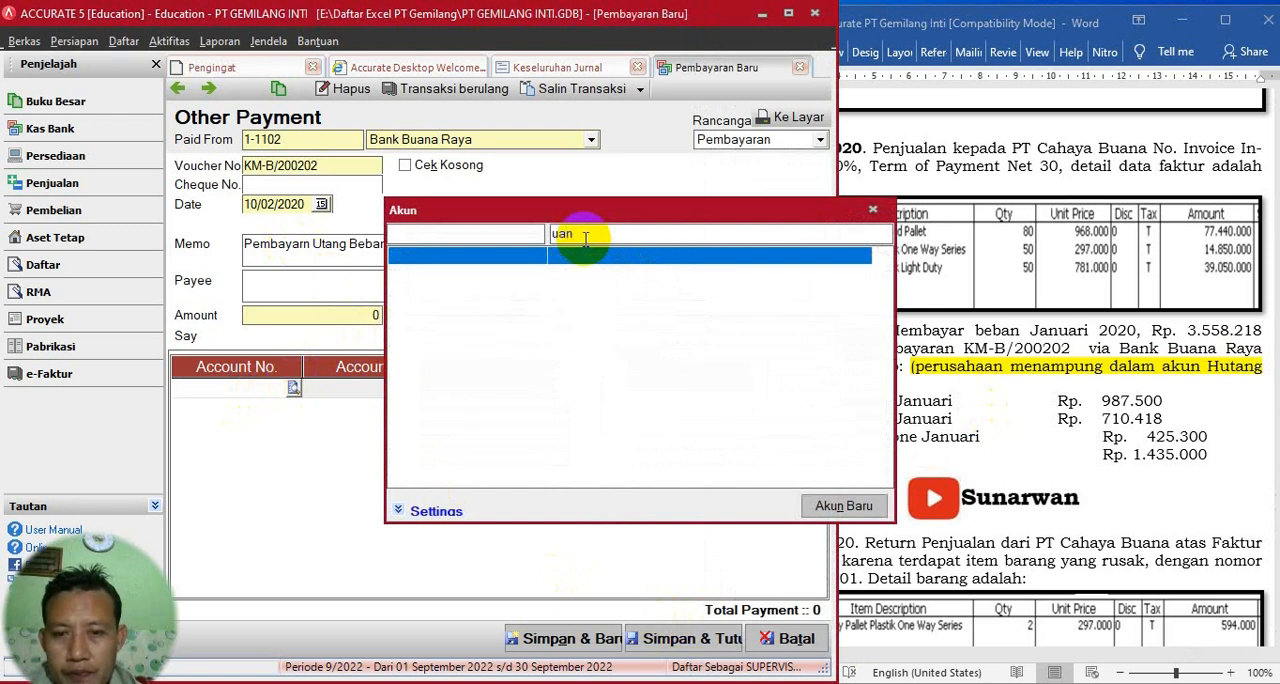
key(BackSpace)
text(tang)
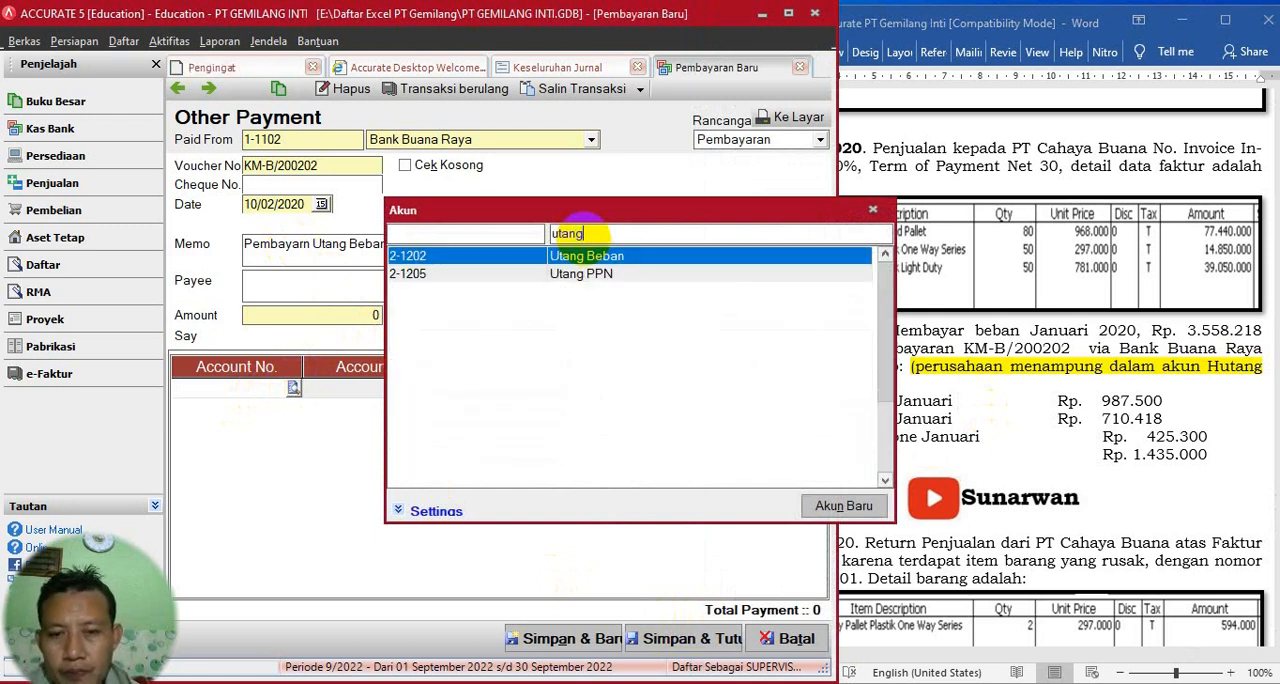
double_click(586, 255)
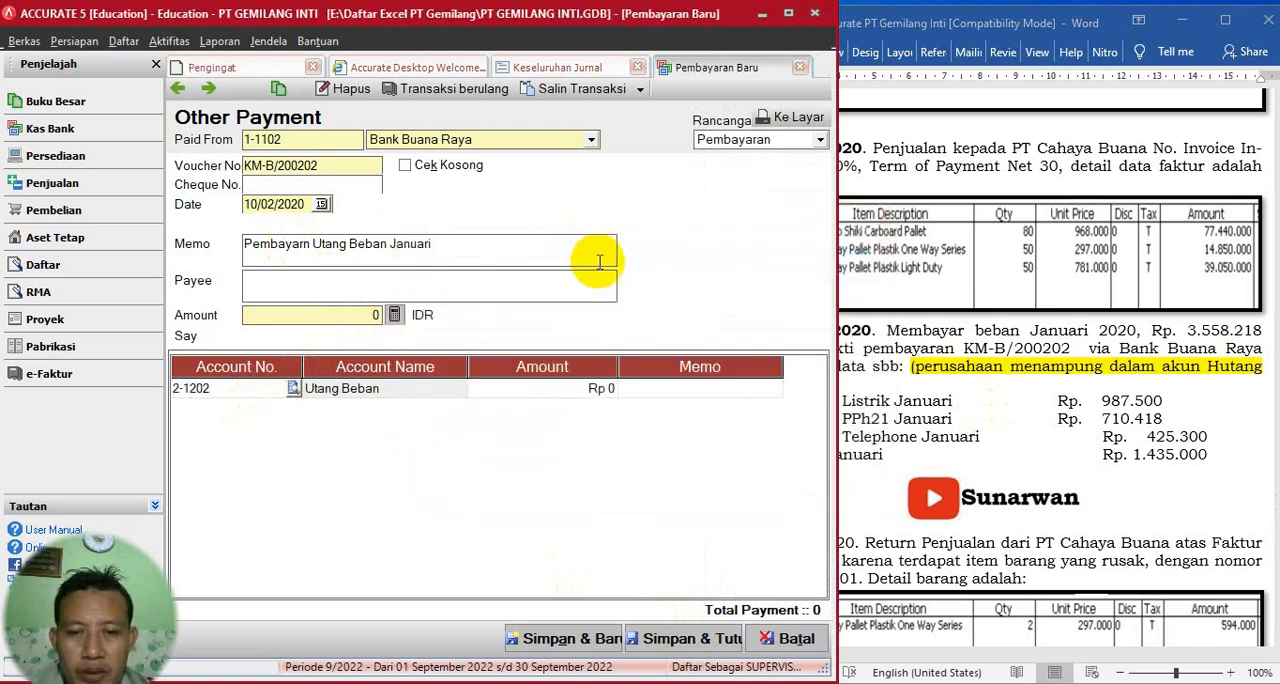
click(567, 392)
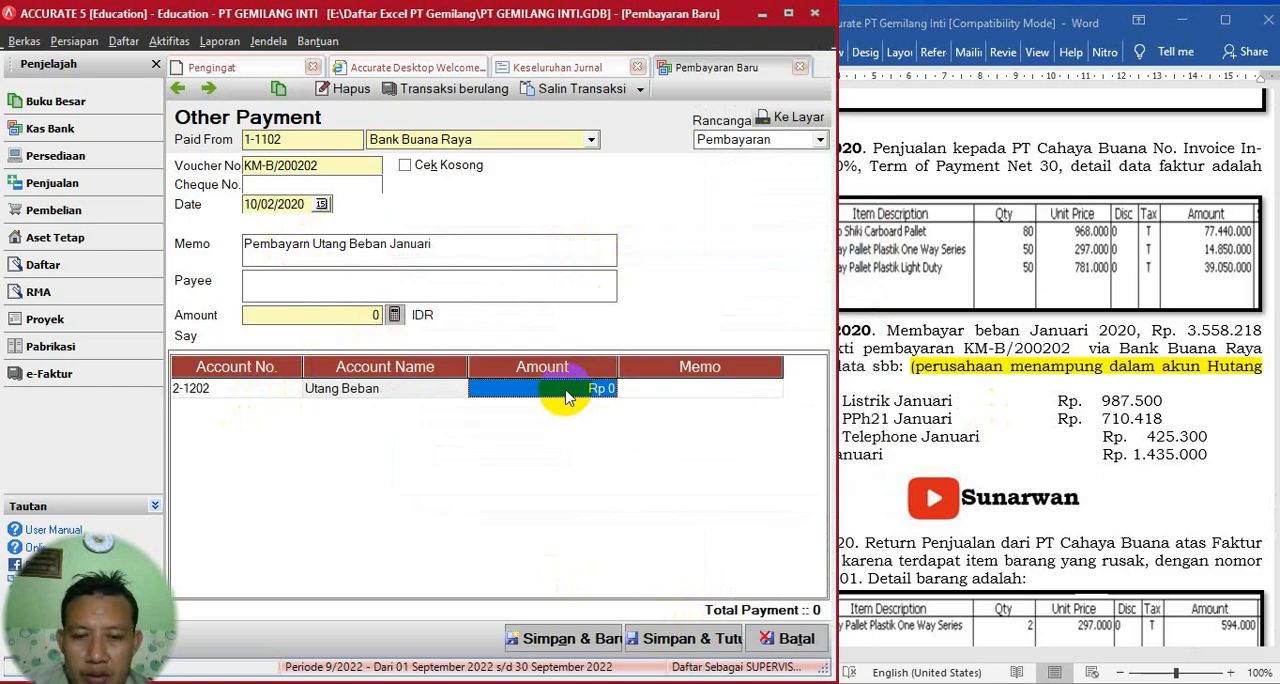
text(2123218)
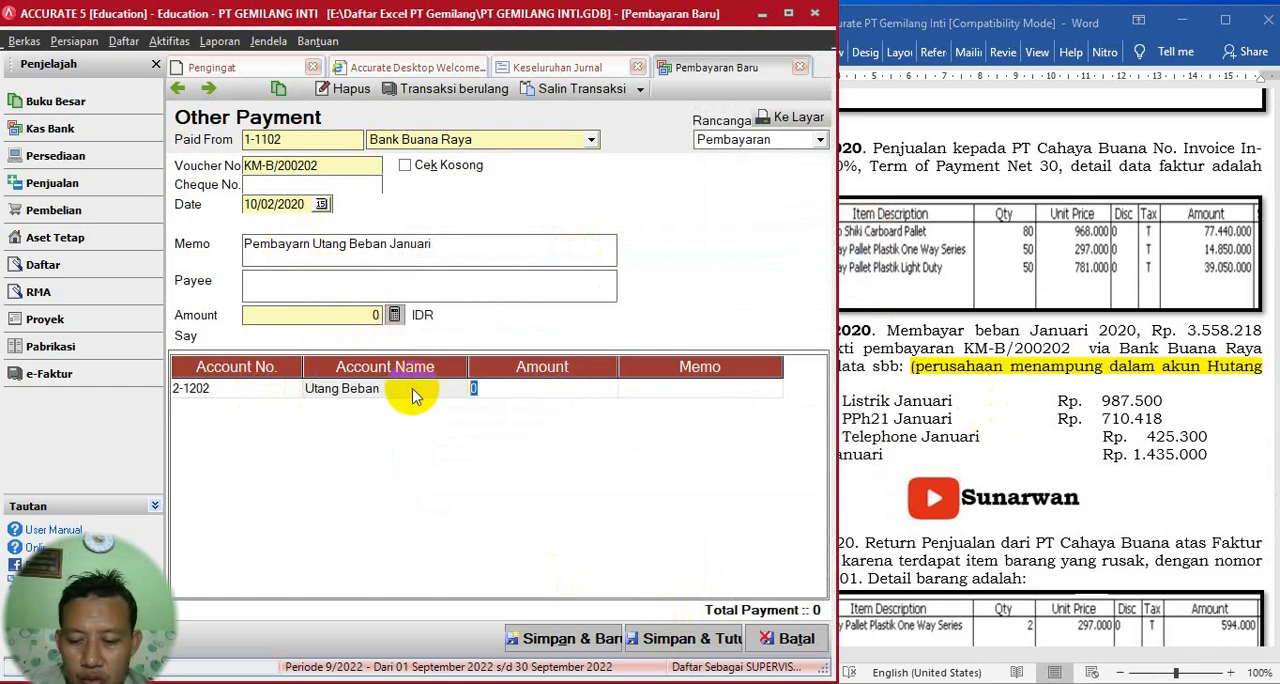
- Enter "Listrik, PPh 21 dan Telp" as the Utang Beban line's memo and complete the line
click(675, 398)
click(675, 396)
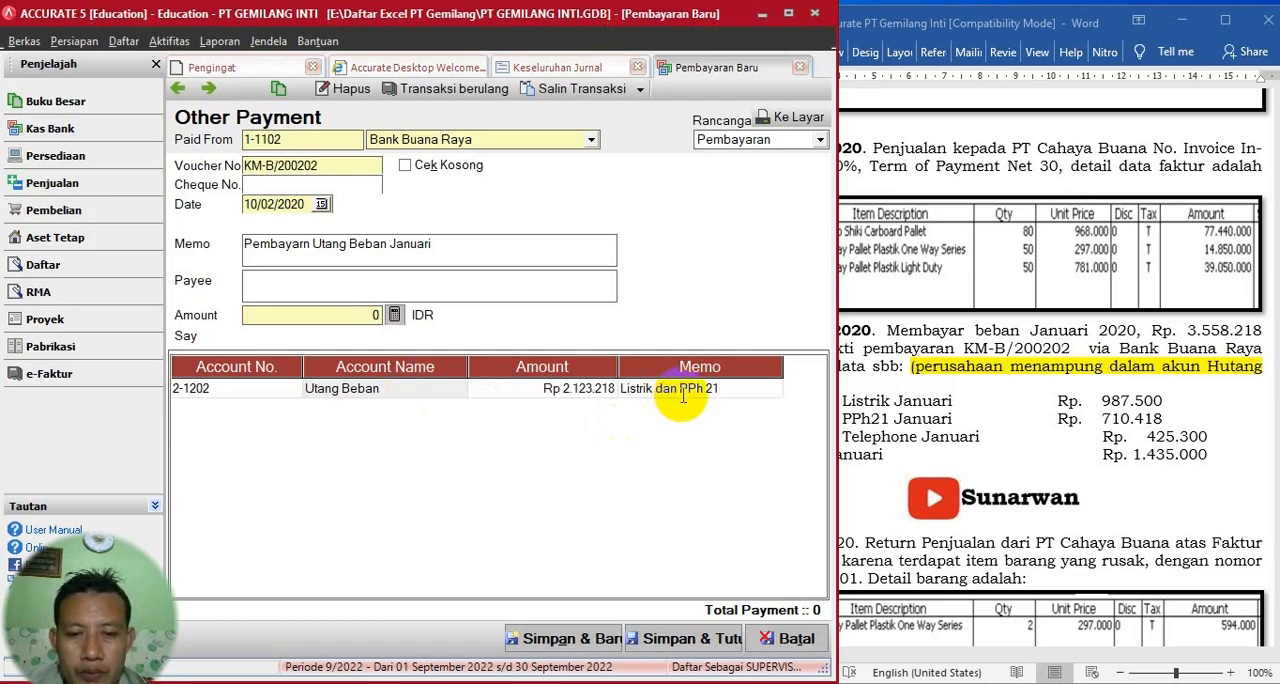
key(BackSpace)
key(BackSpace)
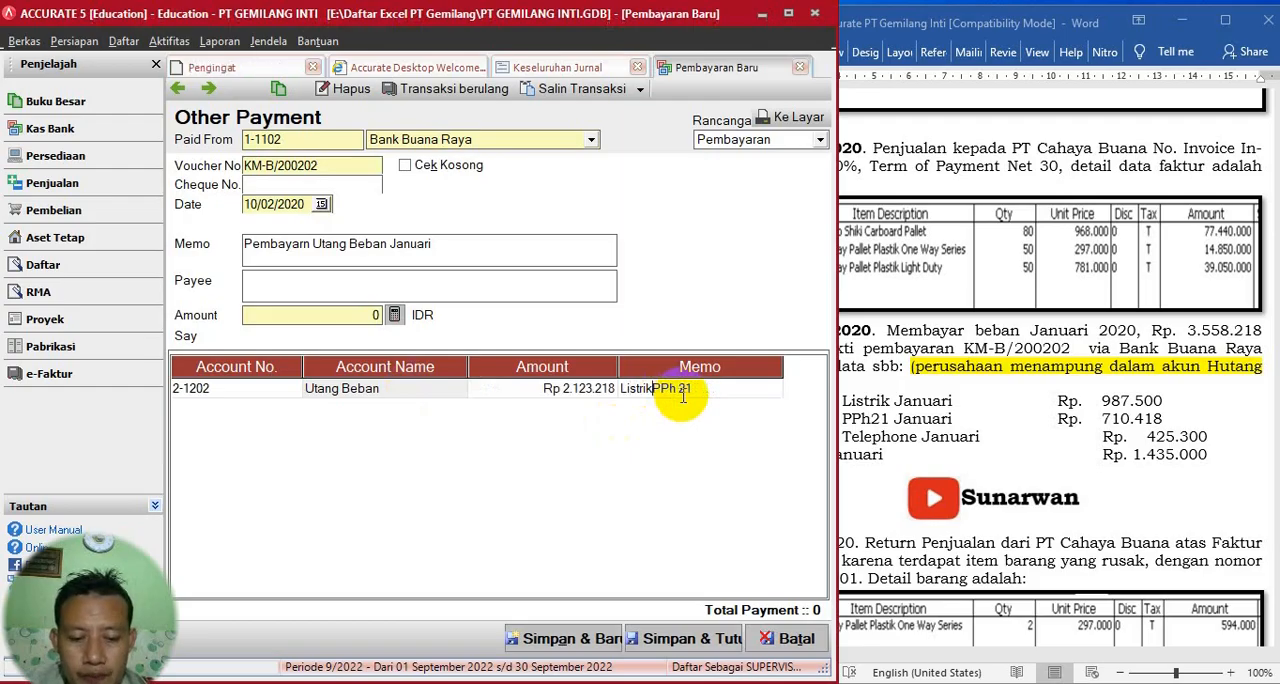
text(,)
click(714, 393)
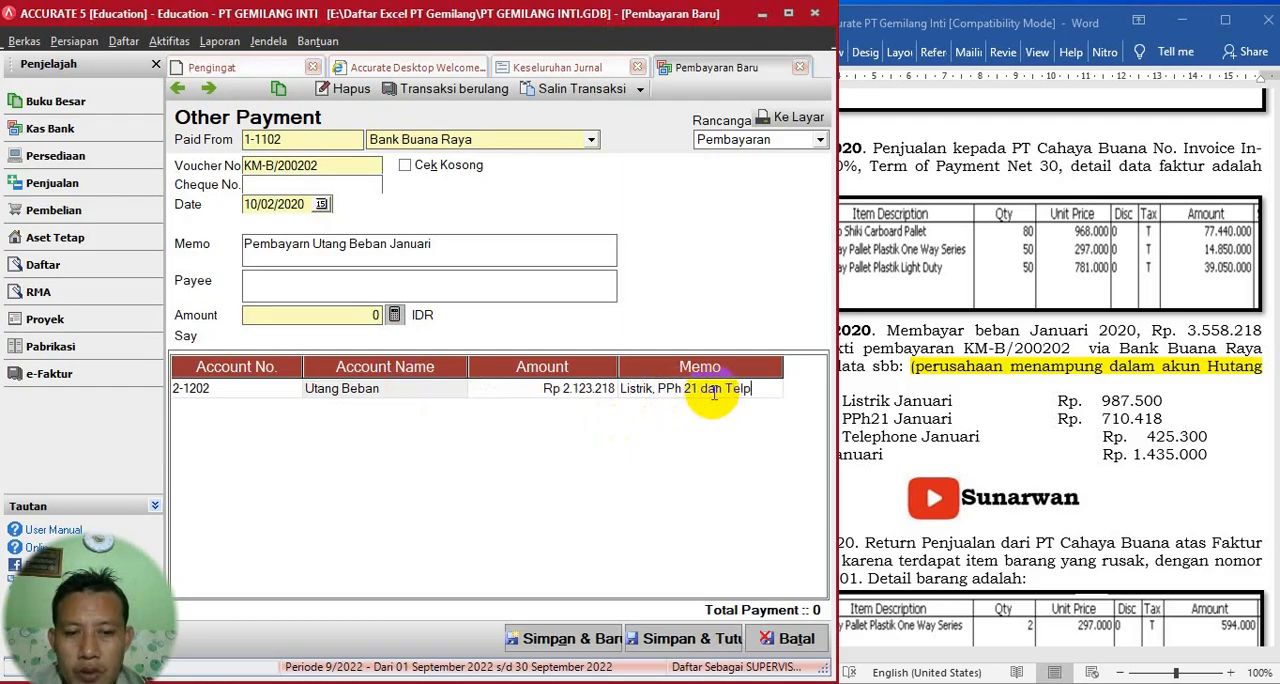
key(Return)
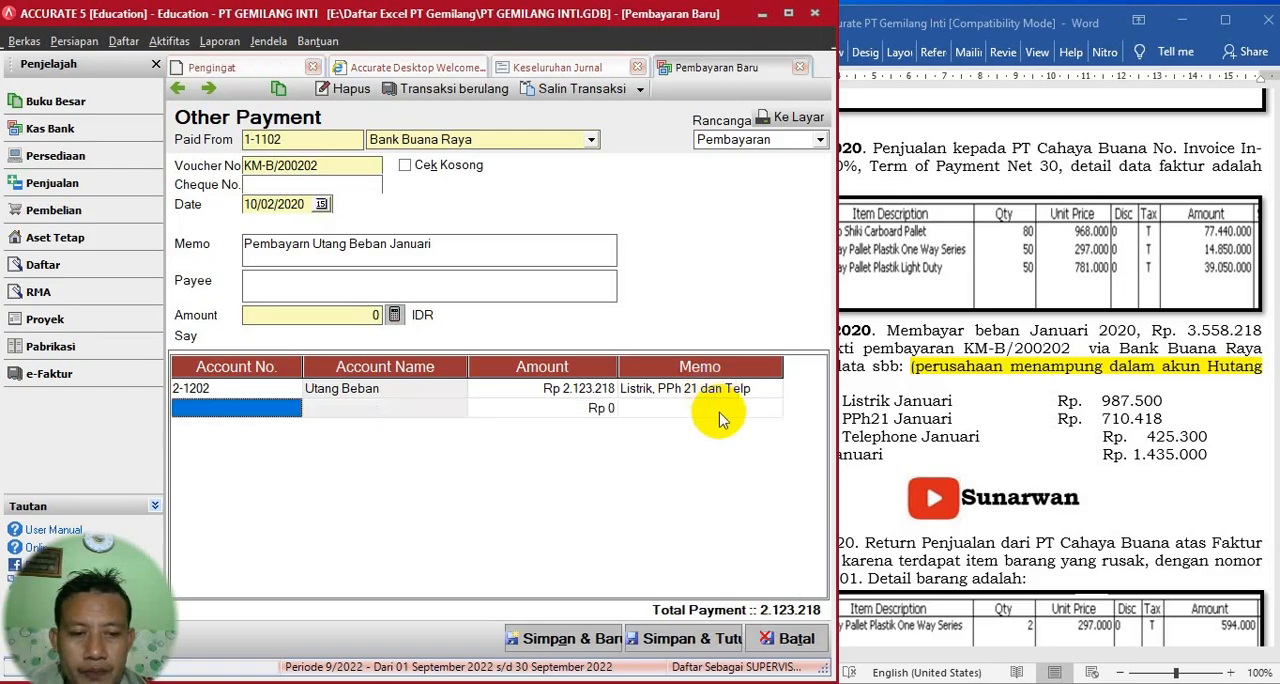
- Add account 2-1205 Utang PPN as the second payment line
click(1020, 430)
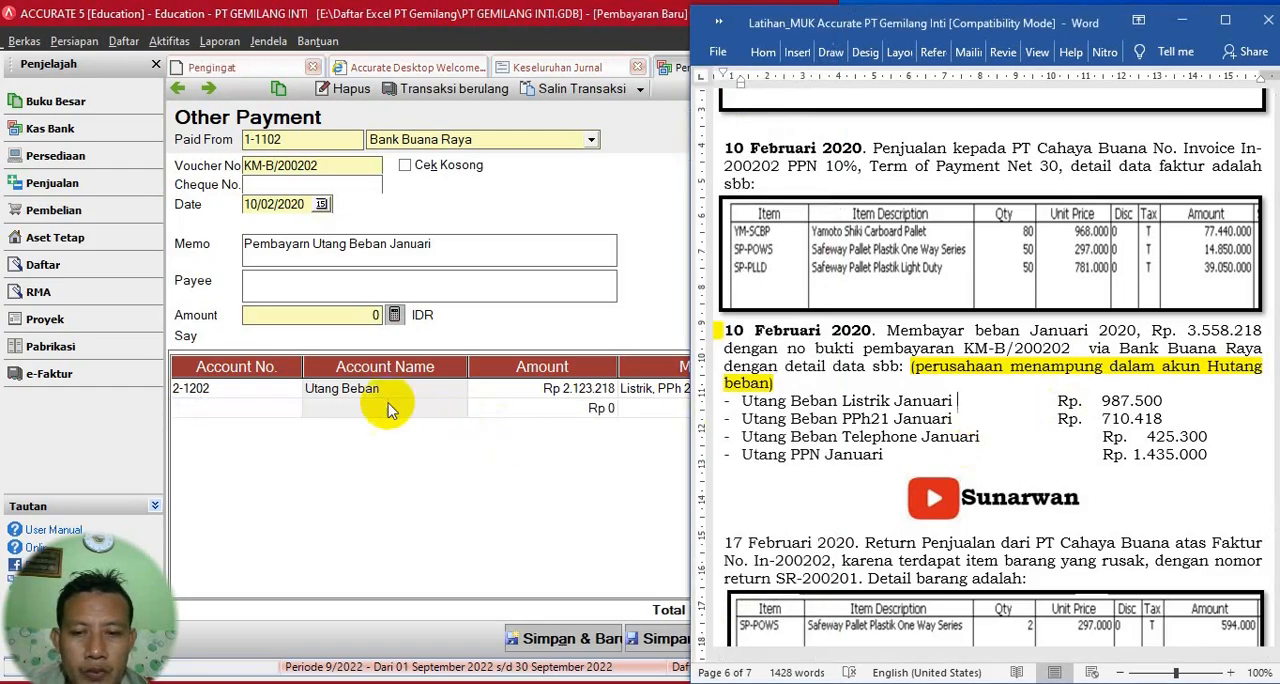
click(323, 401)
click(728, 394)
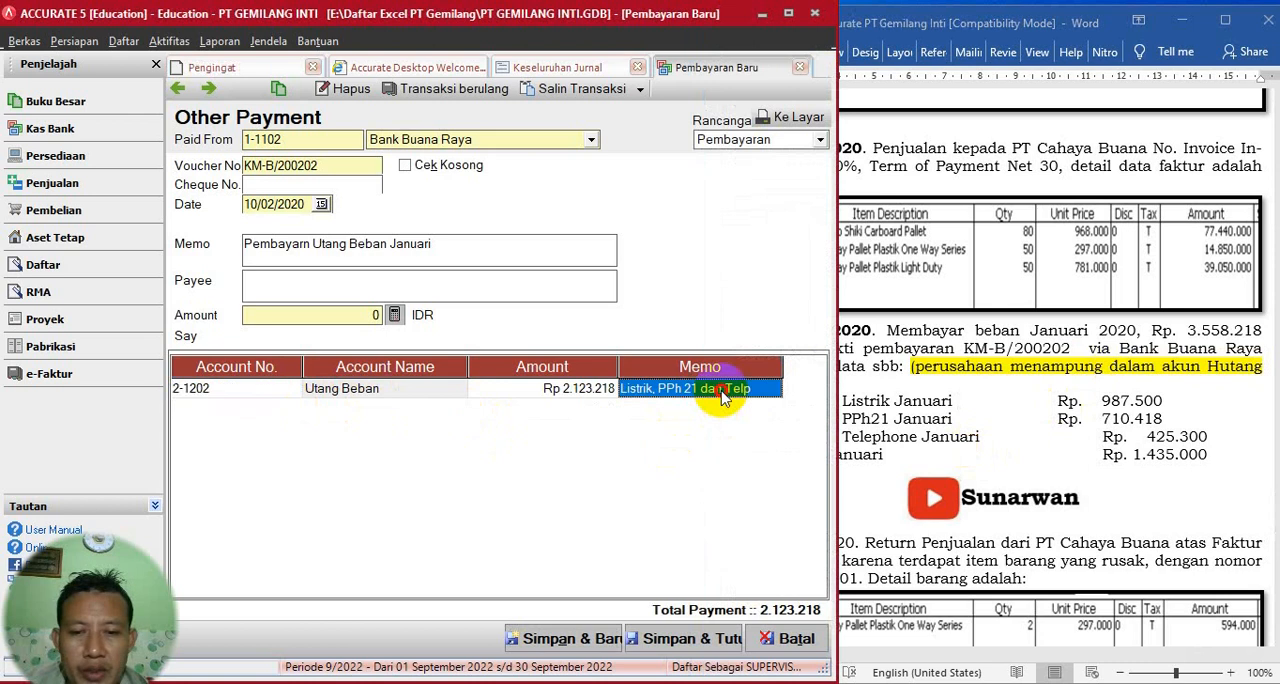
key(Return)
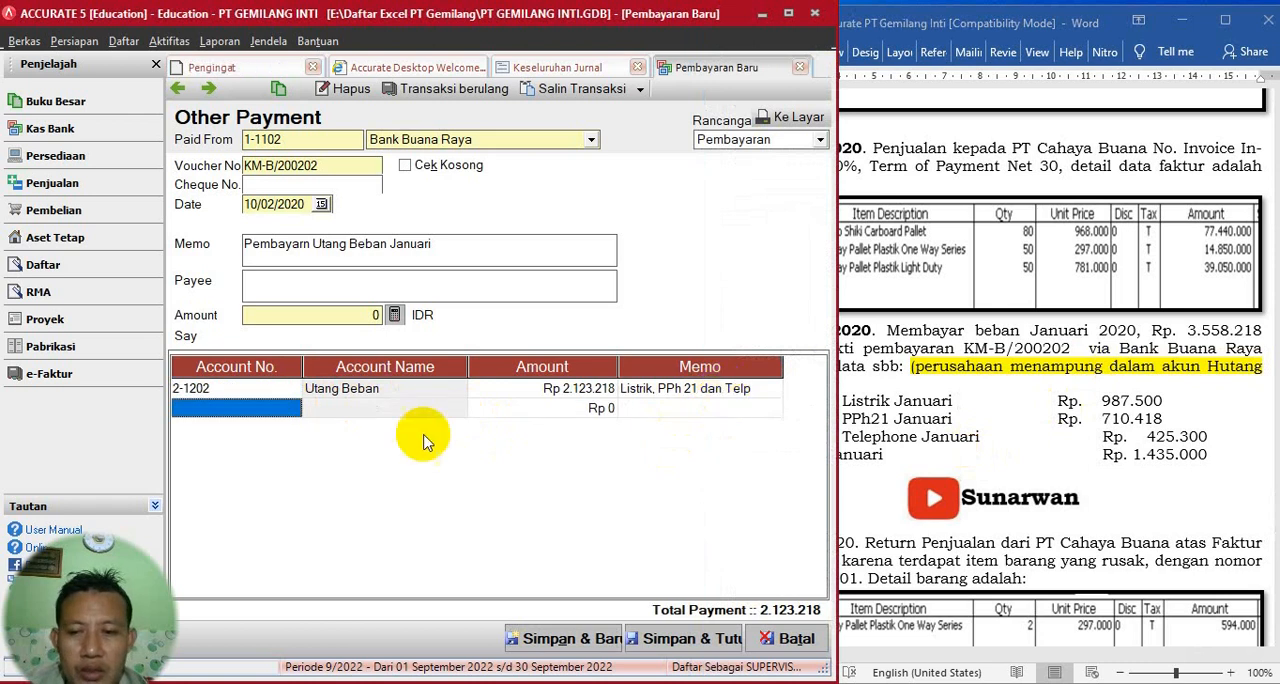
click(287, 408)
click(293, 408)
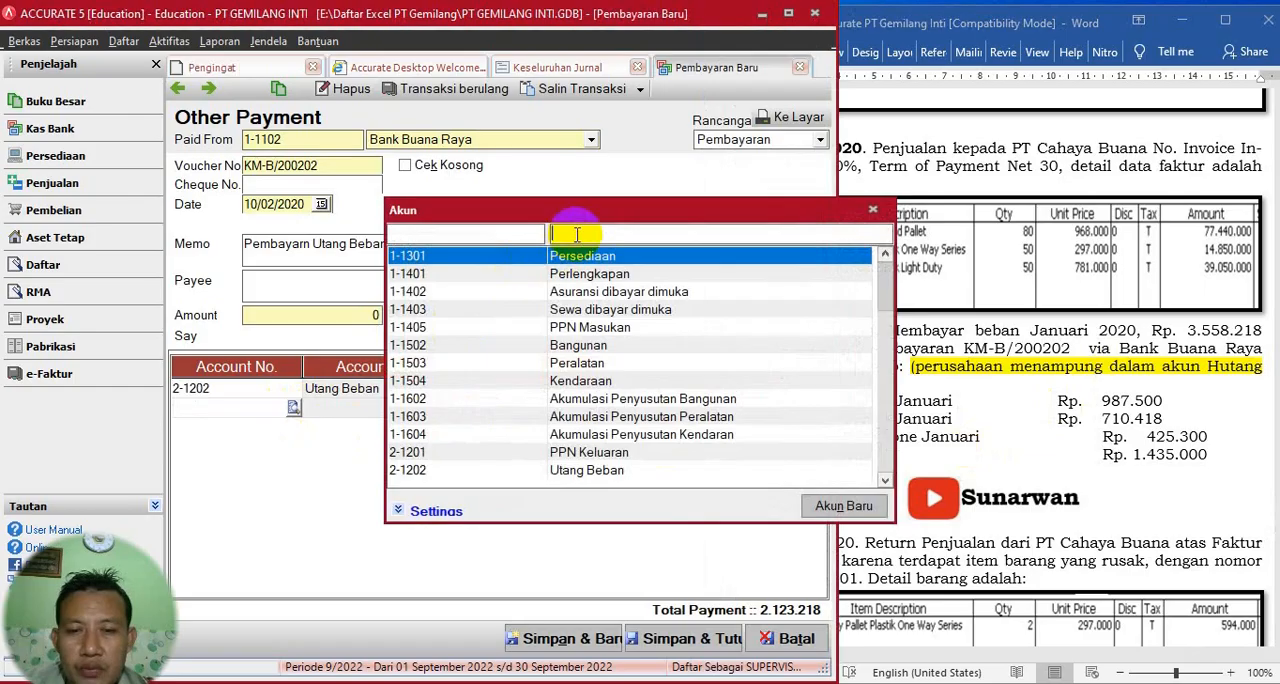
text(ppn)
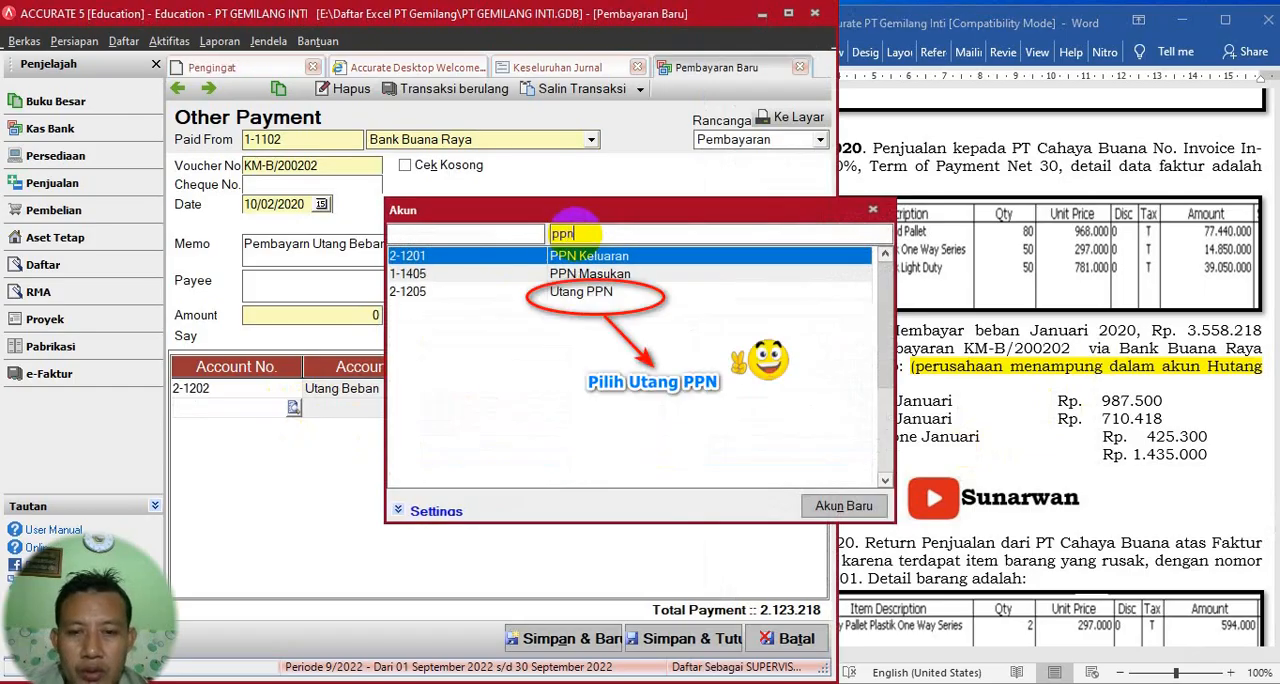
click(590, 273)
double_click(590, 273)
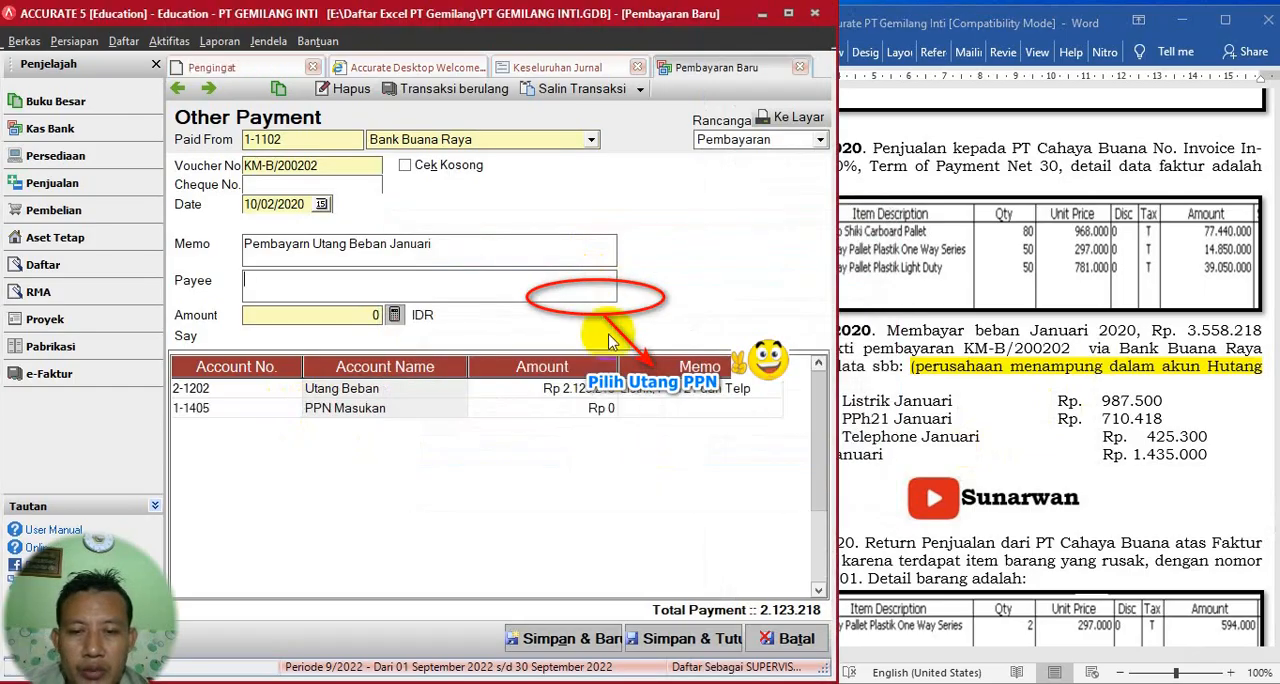
- Set the Utang PPN line's amount to 1.435.000 and calculate the payment's amount from its lines
click(583, 410)
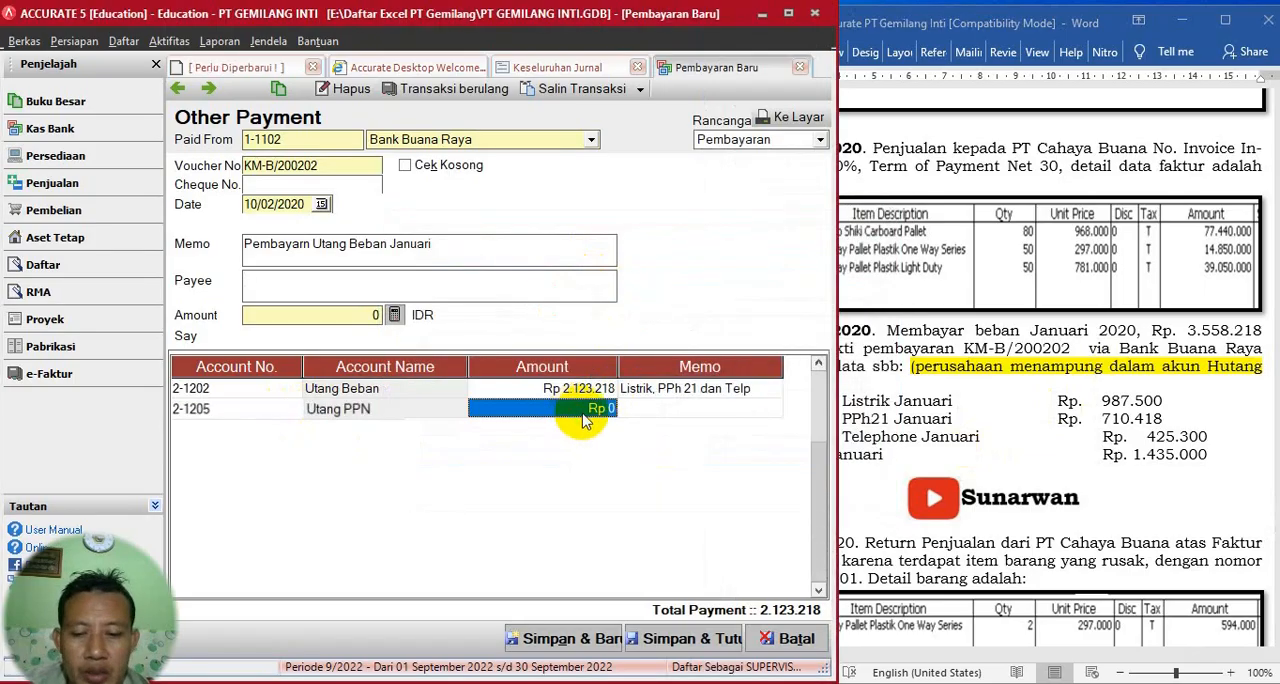
text(1.)
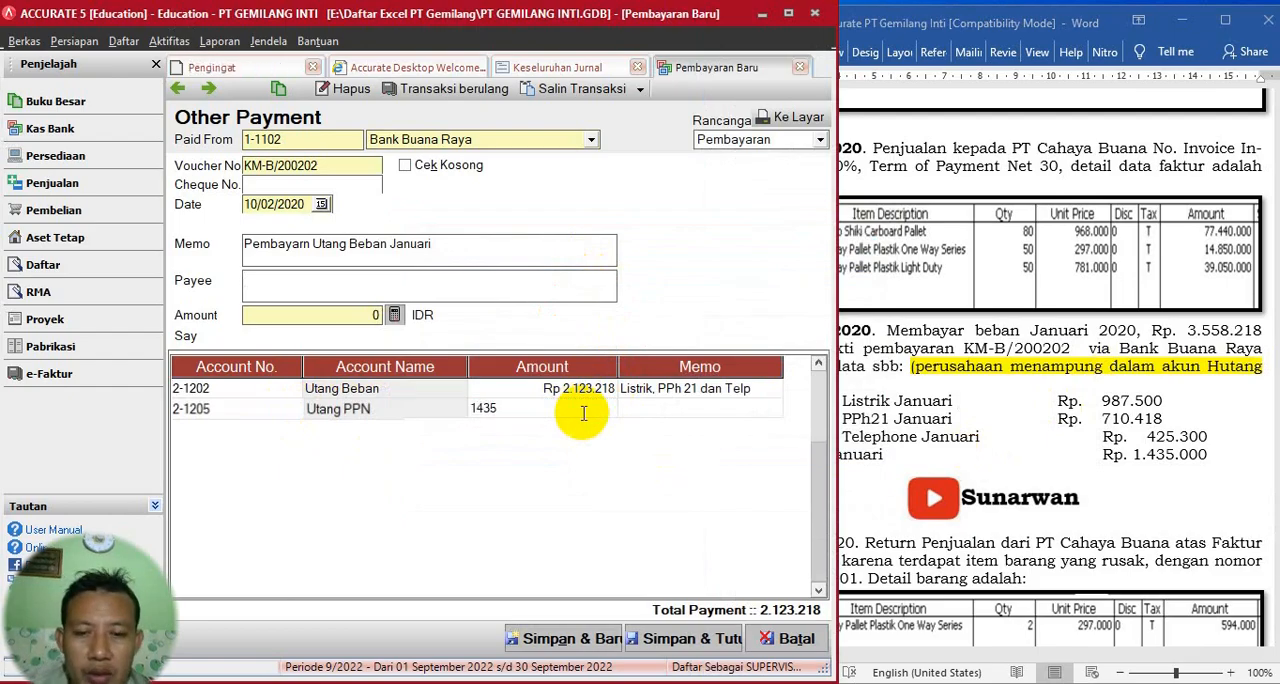
text(435.000)
key(Tab)
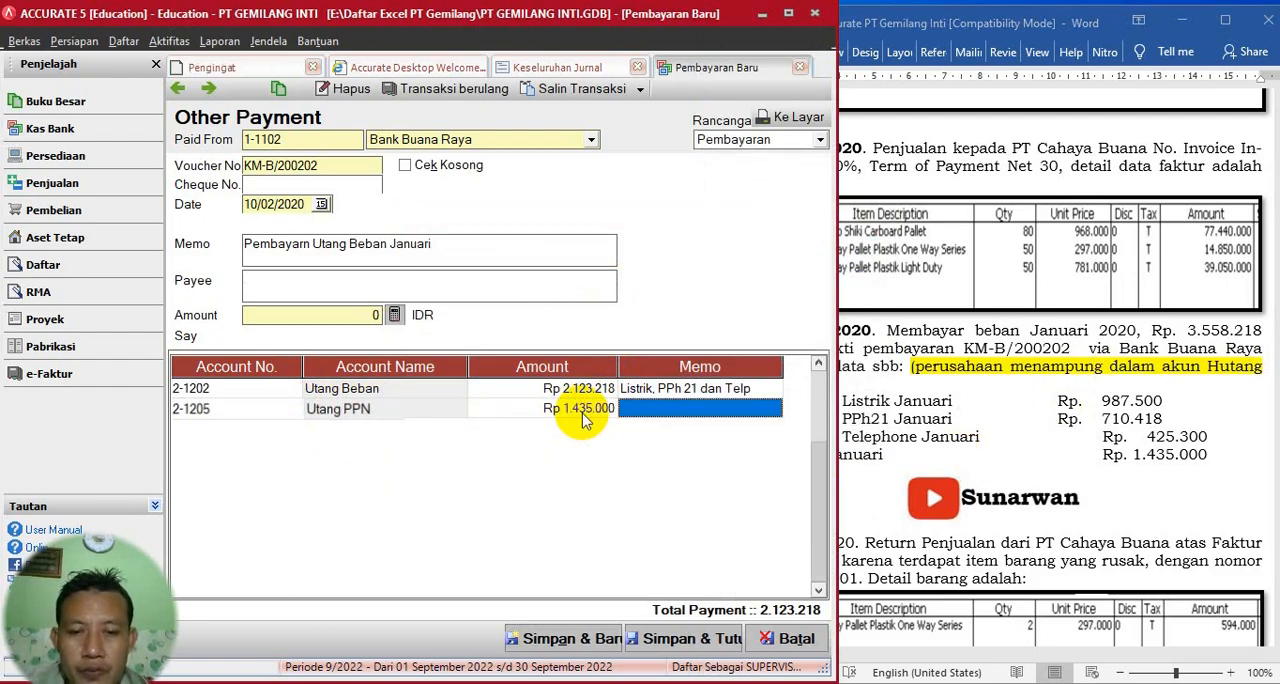
click(393, 315)
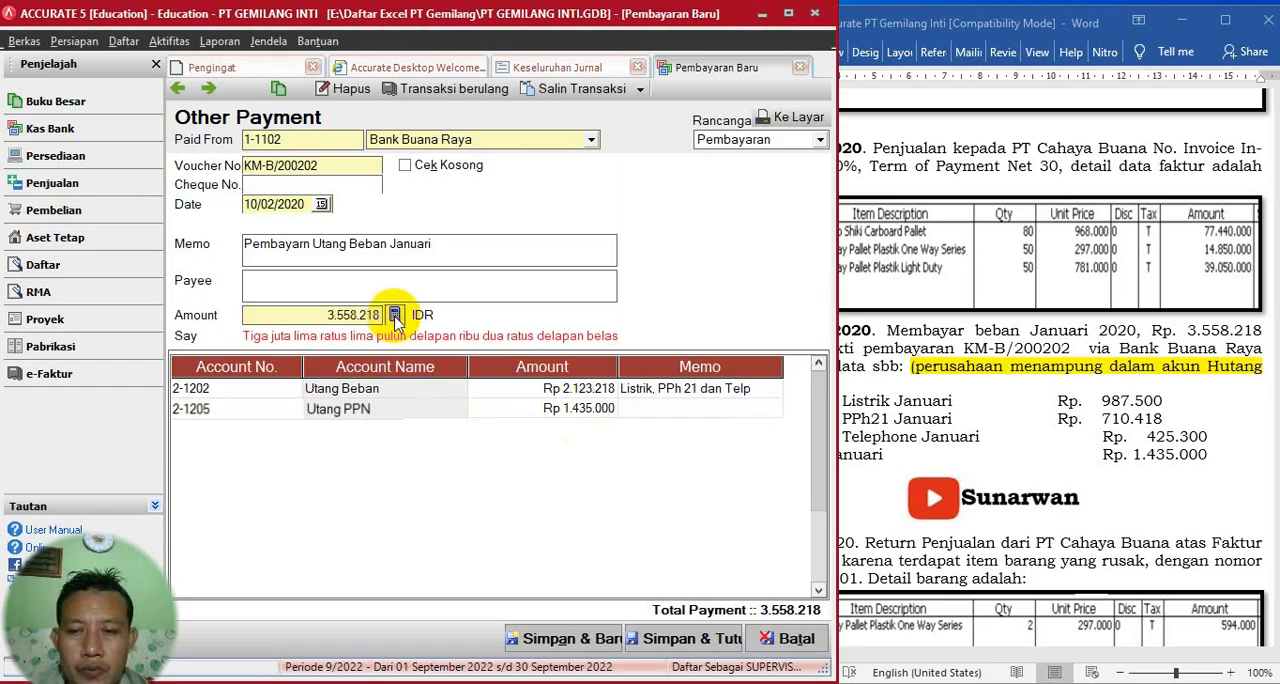
- Correct the payment memo to "Pembayaran Utang Beban Januari", then save and close the payment
click(968, 350)
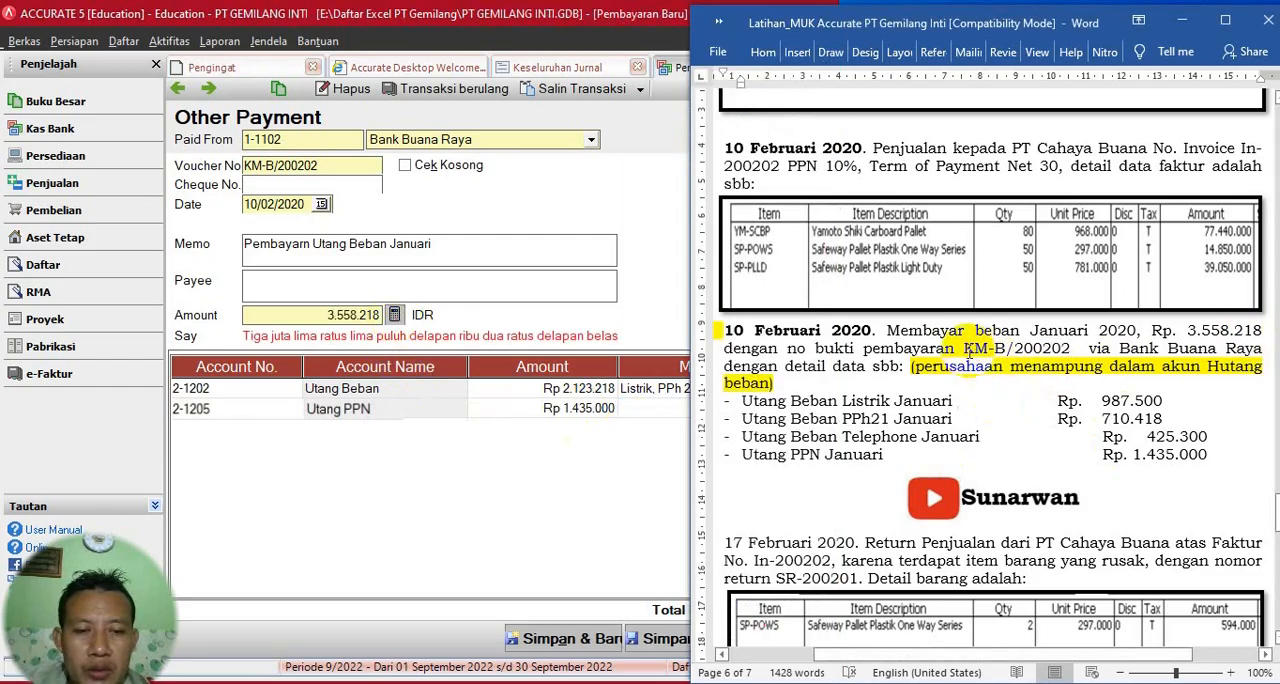
drag(964, 349, 1055, 349)
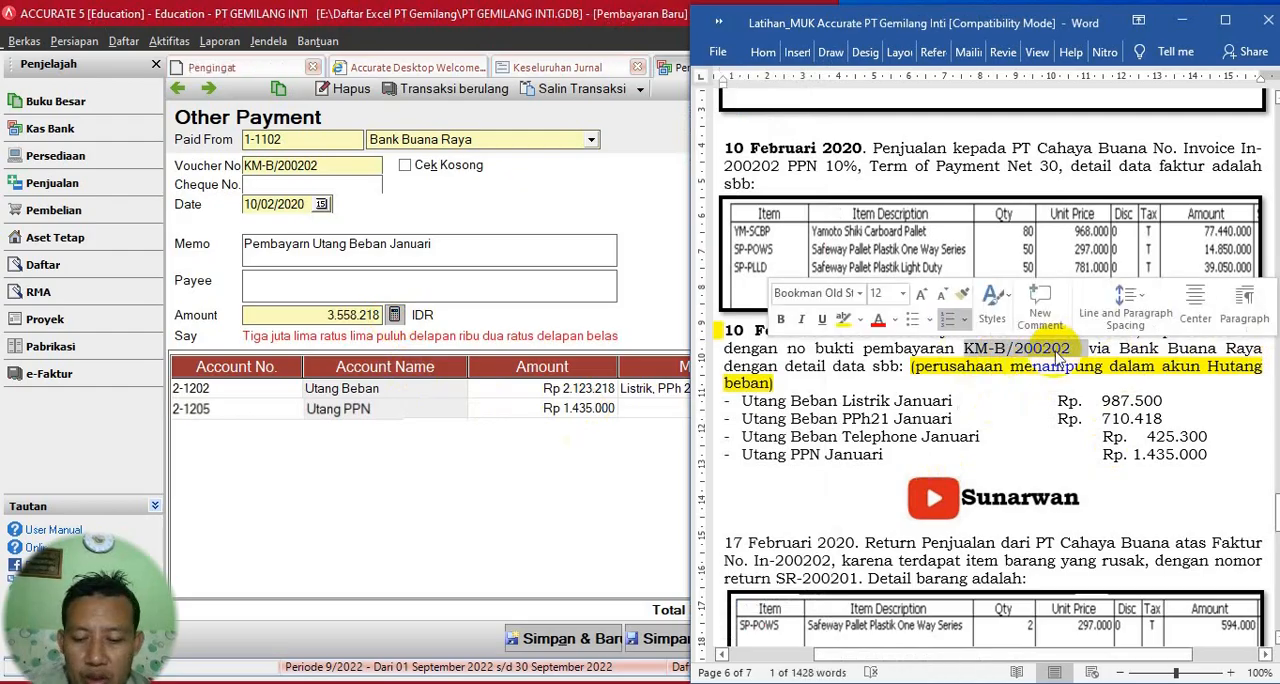
click(475, 218)
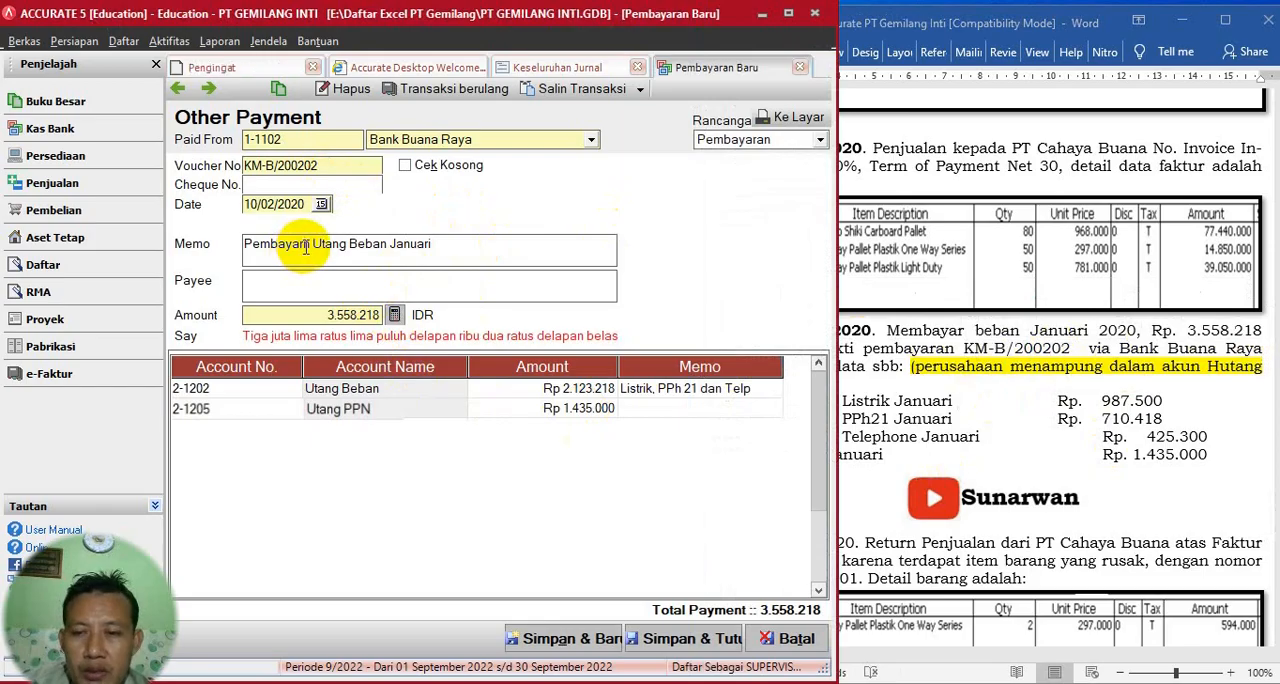
text(n)
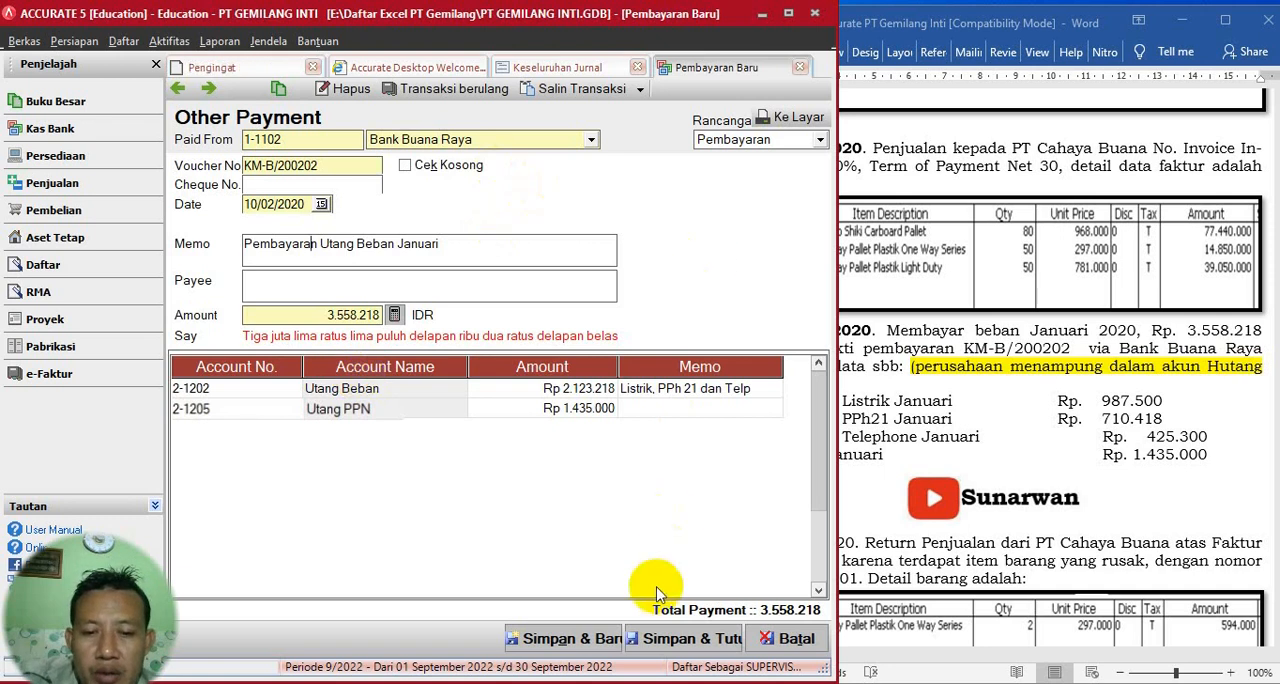
click(670, 639)
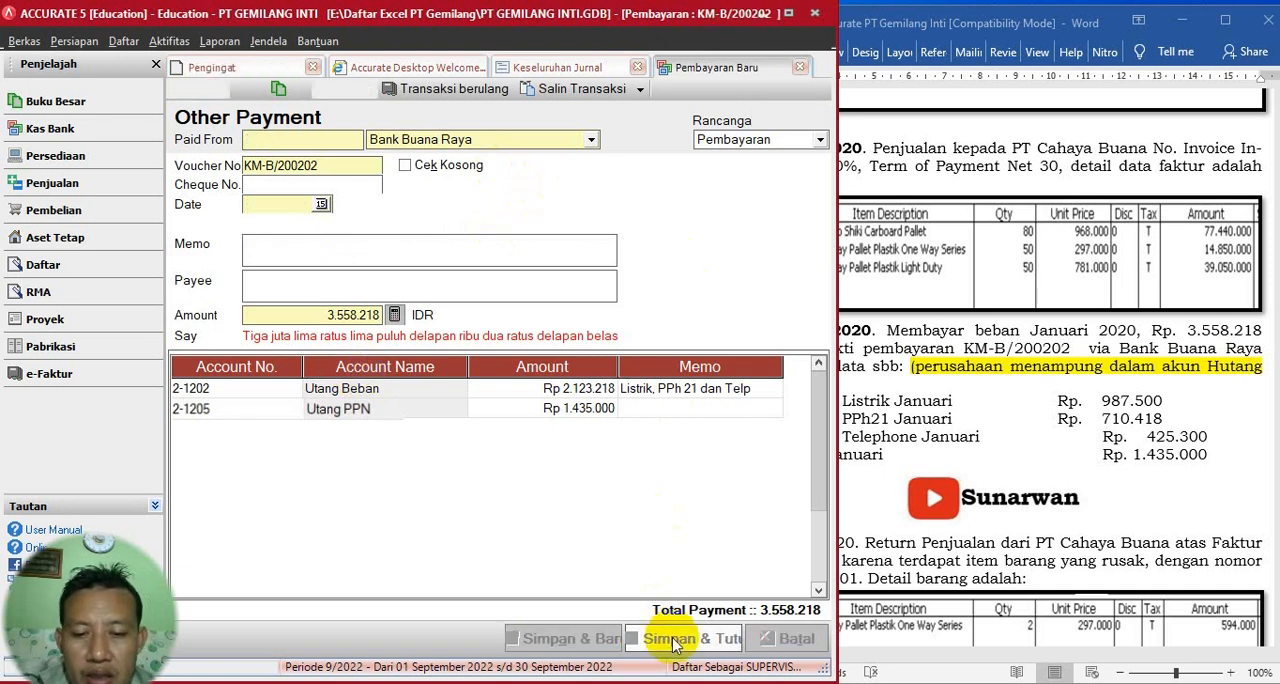
- Switch to the Word exercise document and make the date "17 Februari 2020" of the sales return transaction bold
click(978, 428)
scroll(980, 425, down, 3)
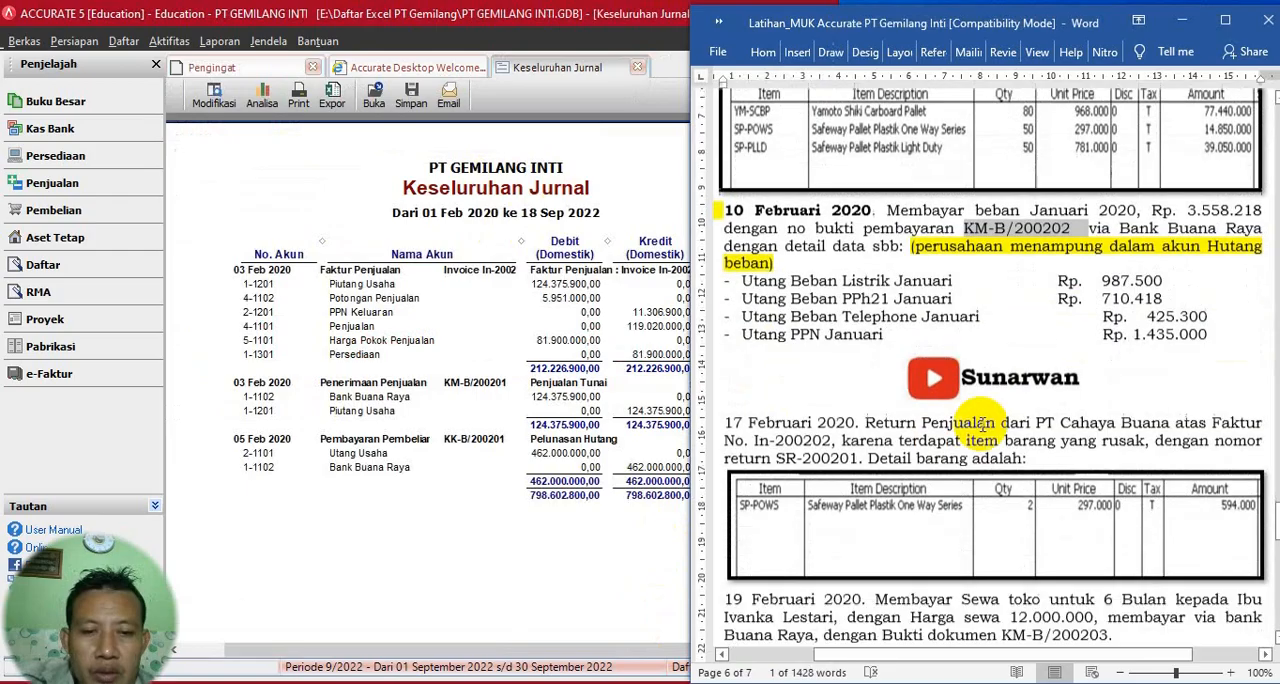
scroll(981, 427, down, 3)
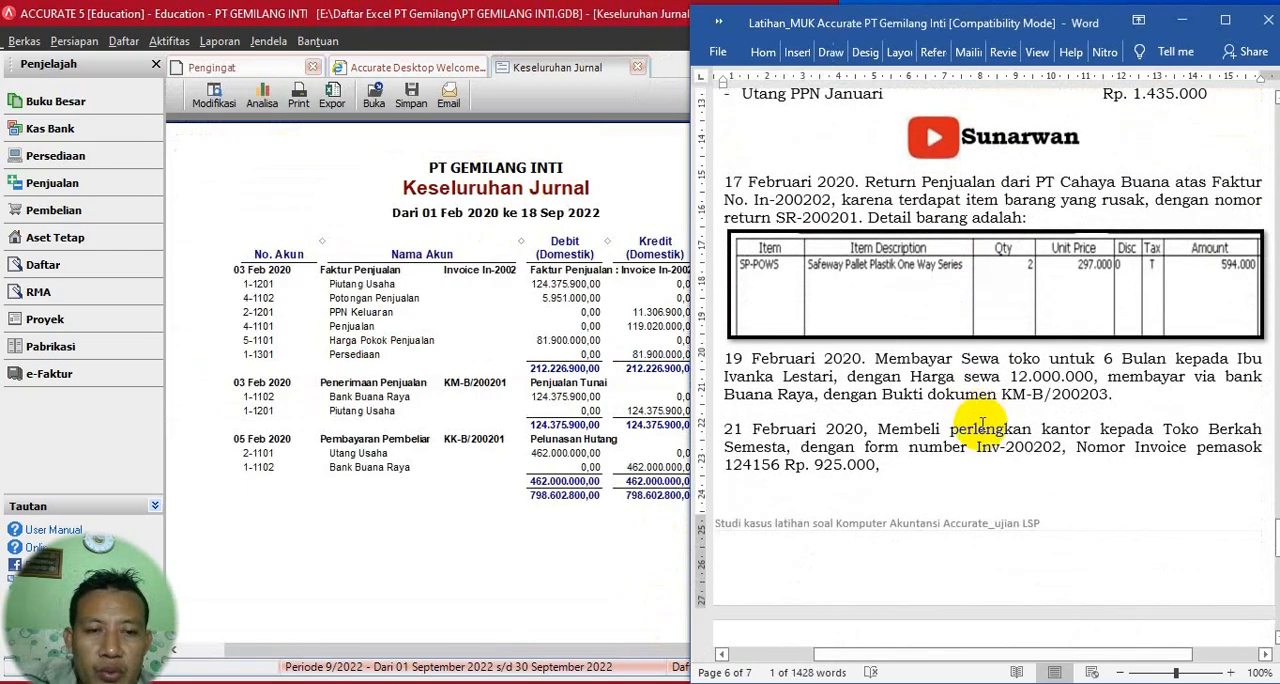
drag(724, 181, 859, 182)
click(781, 156)
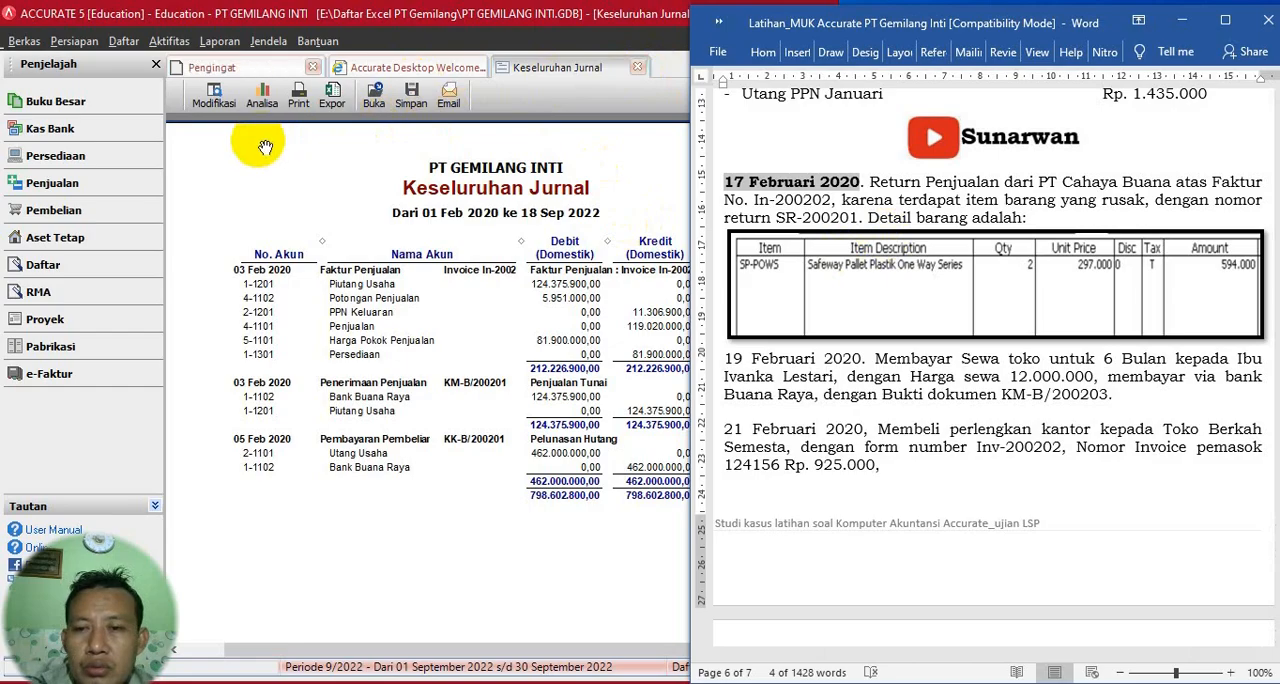
- Switch to Accurate and create a new sales return for customer PT Cahaya Buana
click(157, 45)
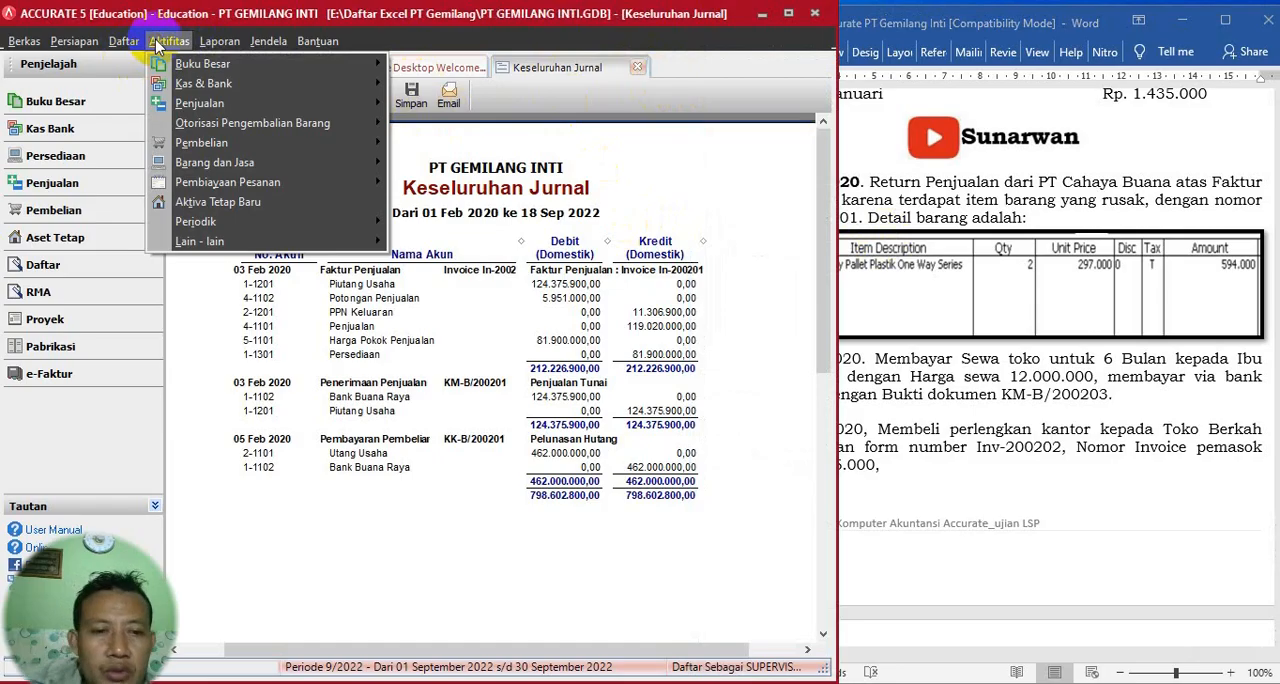
mouse_move(238, 110)
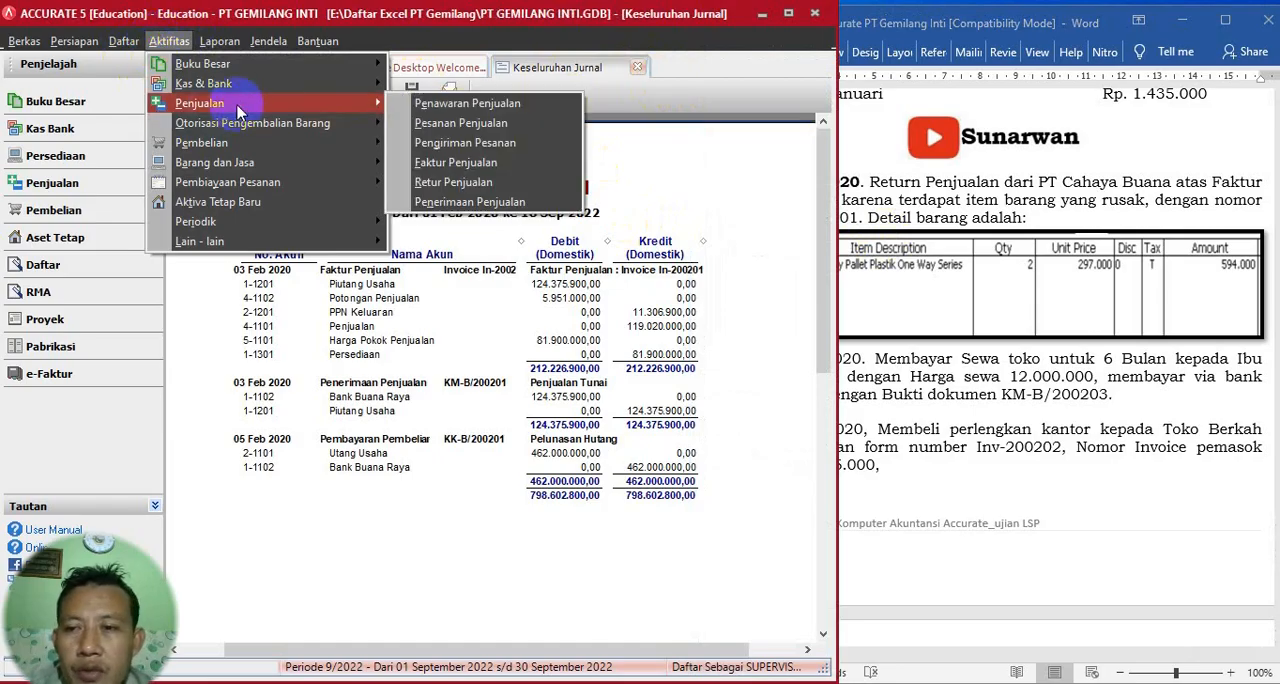
click(452, 182)
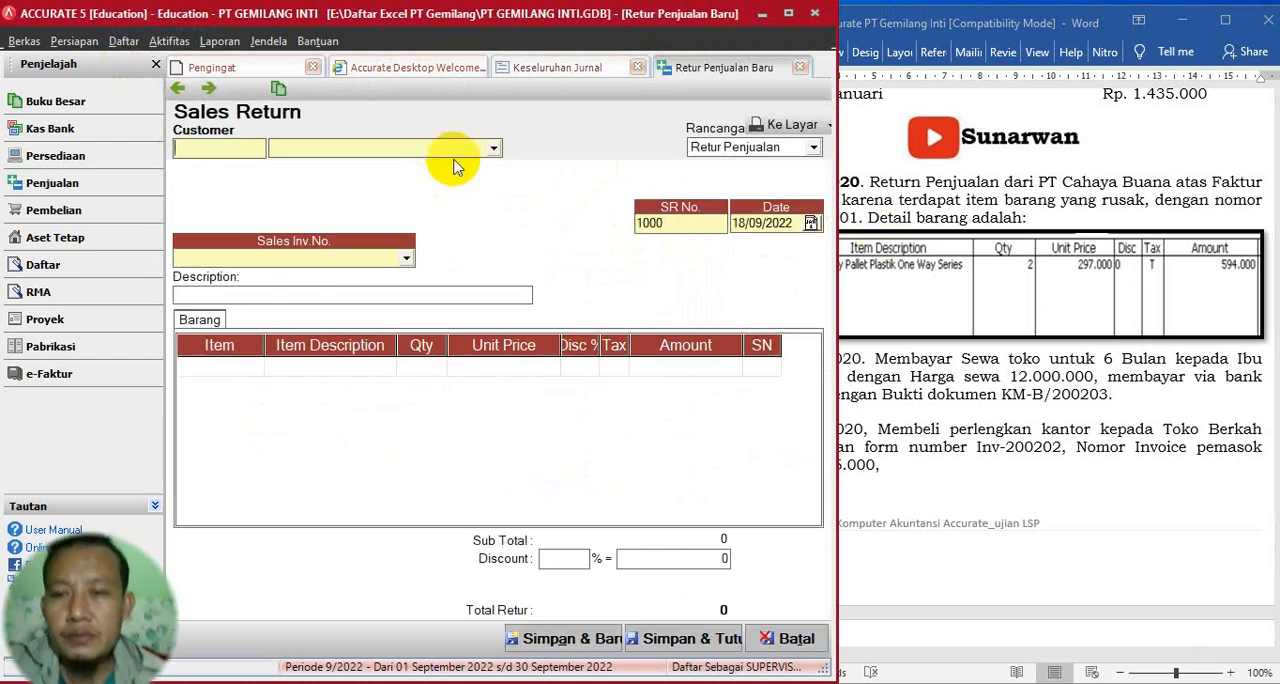
click(494, 150)
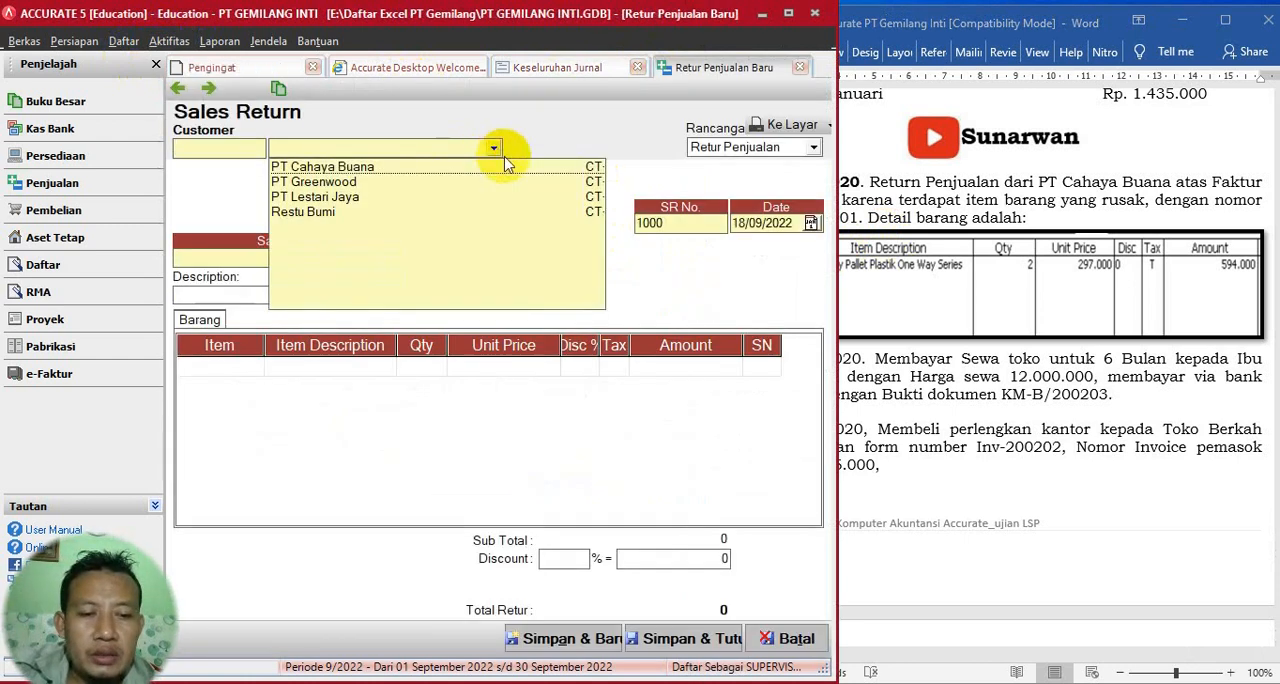
click(1080, 328)
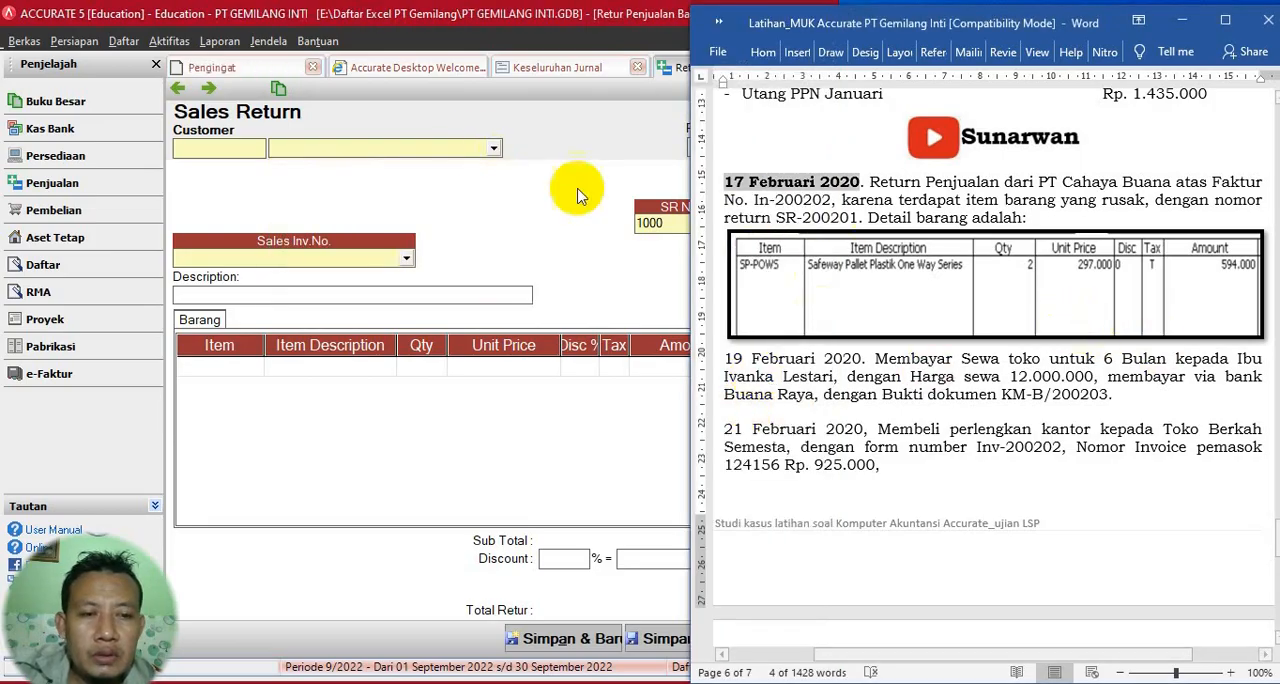
click(493, 149)
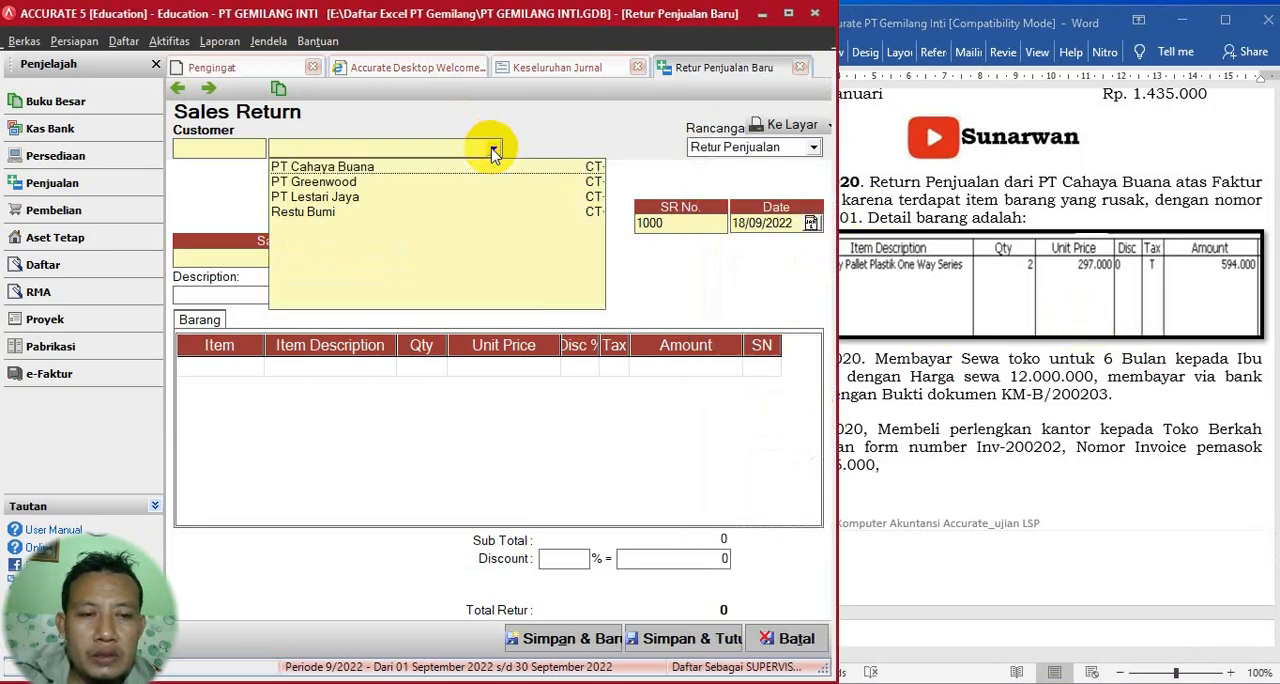
click(323, 168)
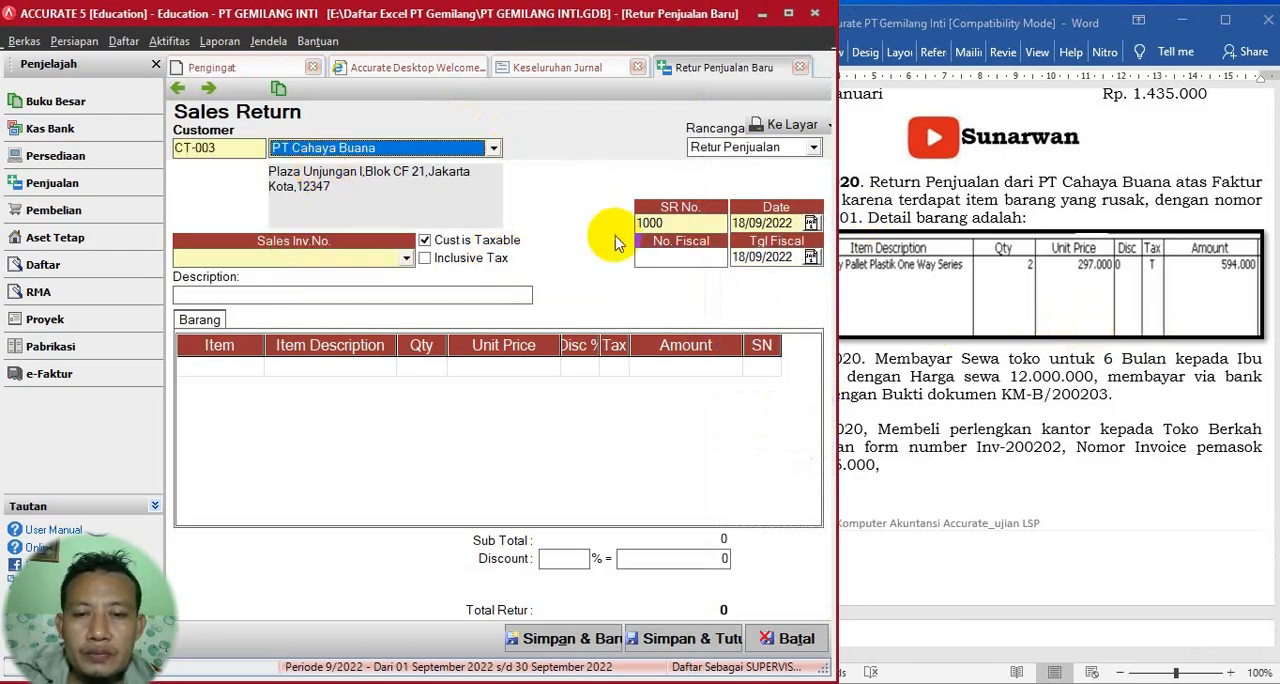
- Copy the return number SR-200201 from the Word exercise and paste it as the sales return's SR number
click(751, 222)
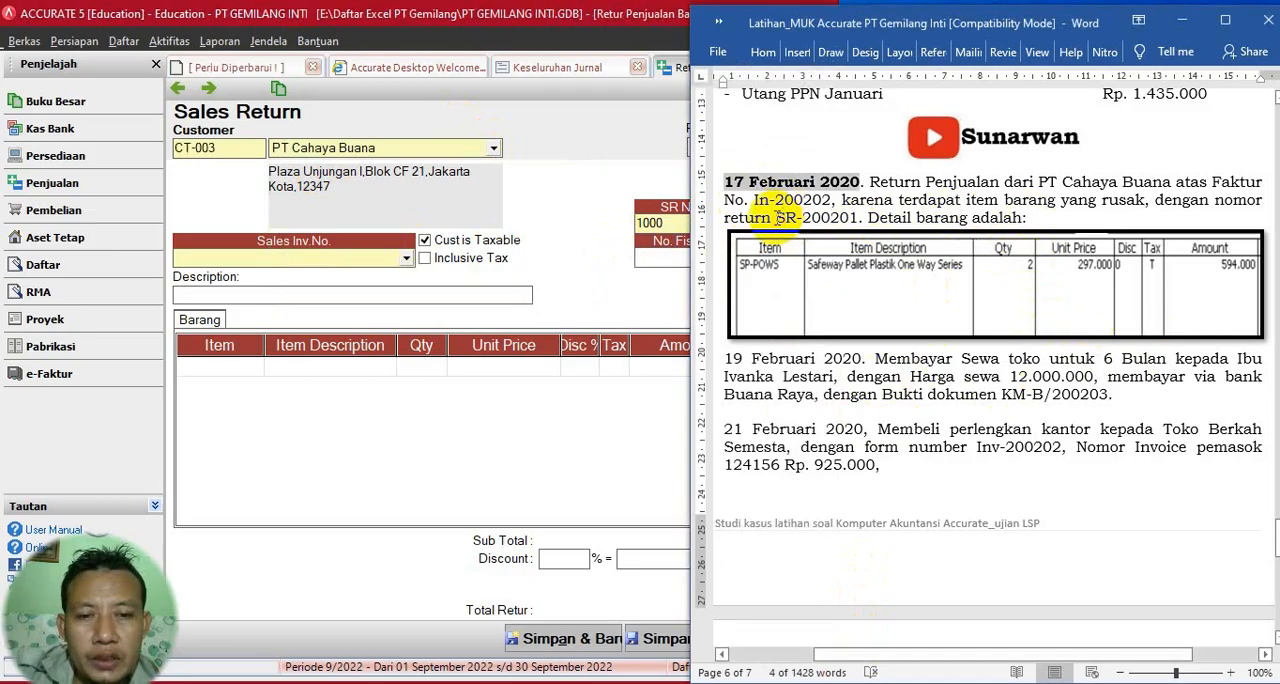
drag(778, 216, 853, 218)
key(ctrl+c)
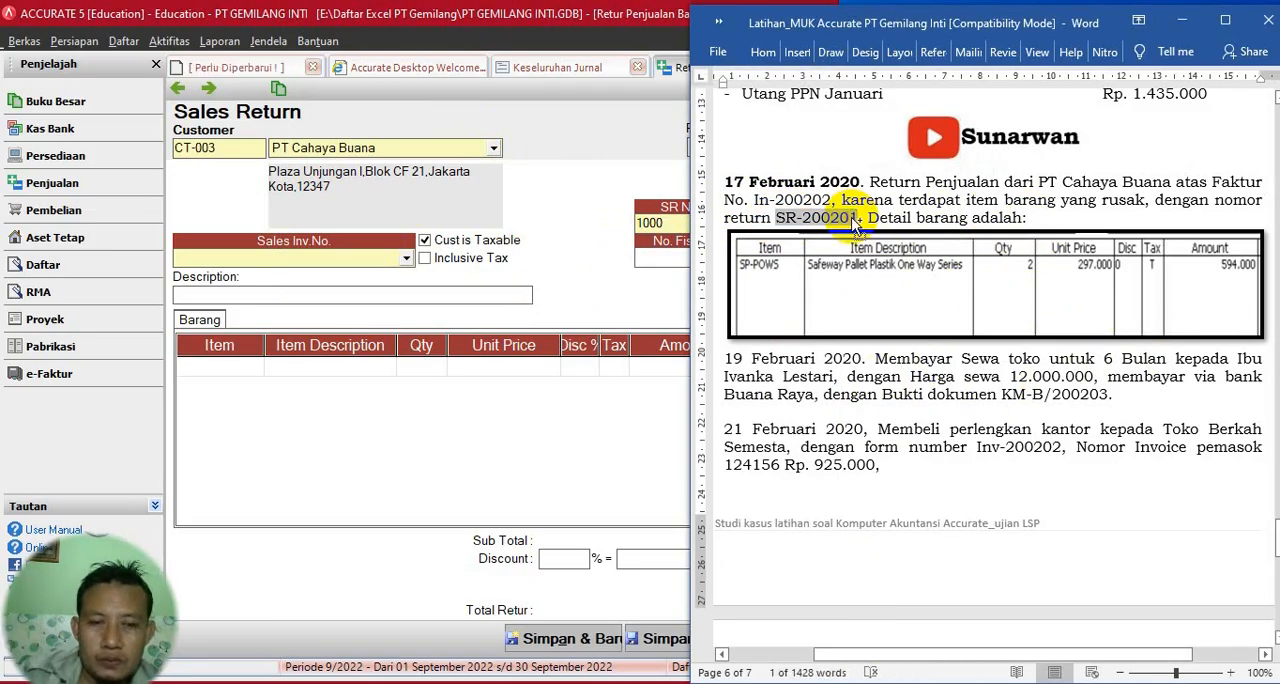
click(591, 322)
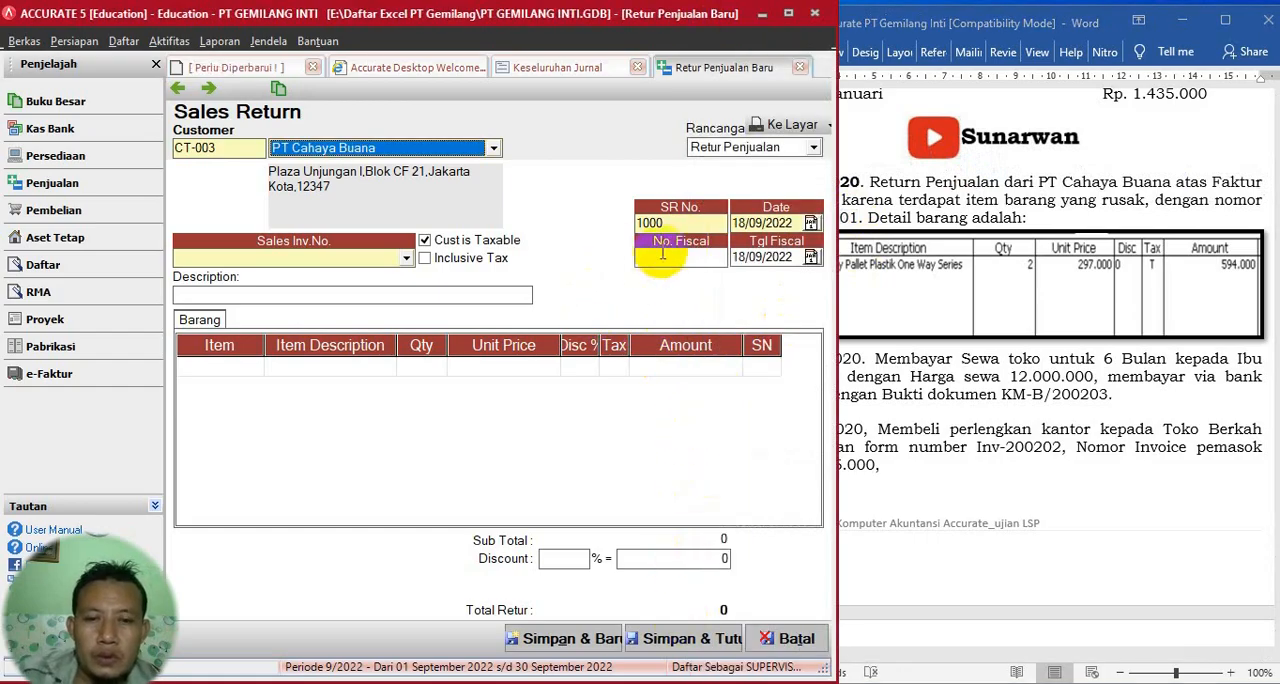
click(670, 223)
key(ctrl+v)
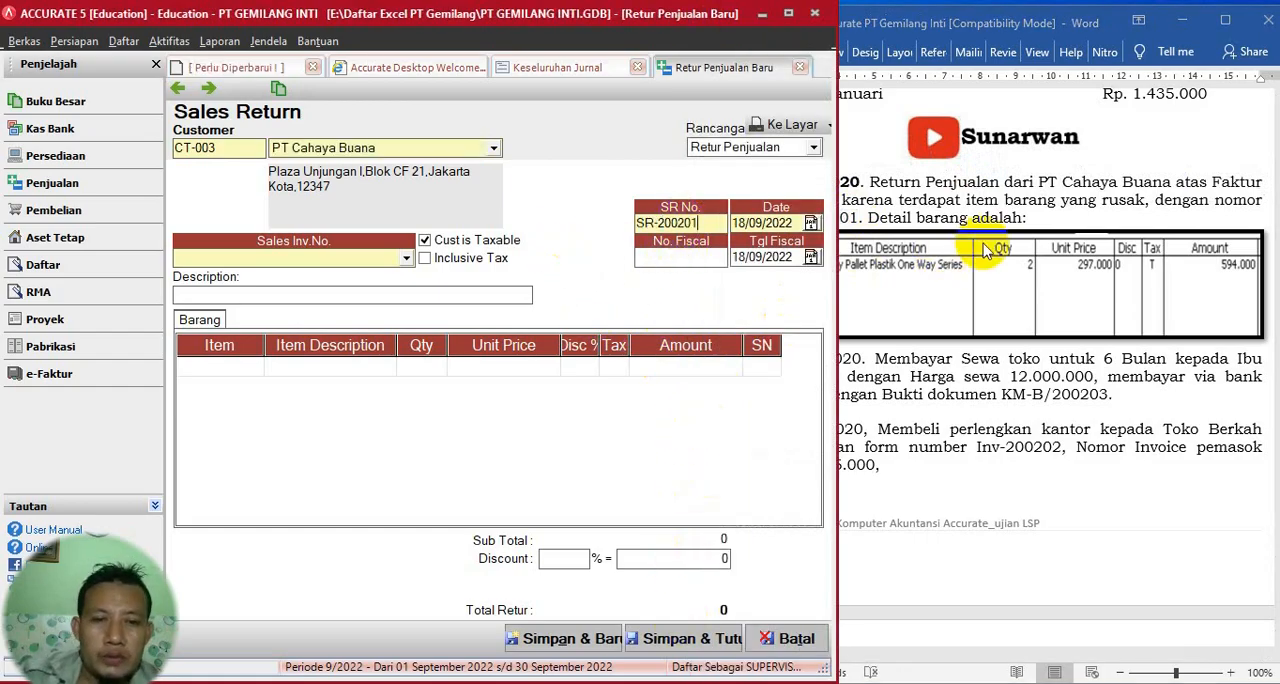
- Set both the sales return date and its fiscal date to 17/02/2020
click(985, 250)
click(596, 172)
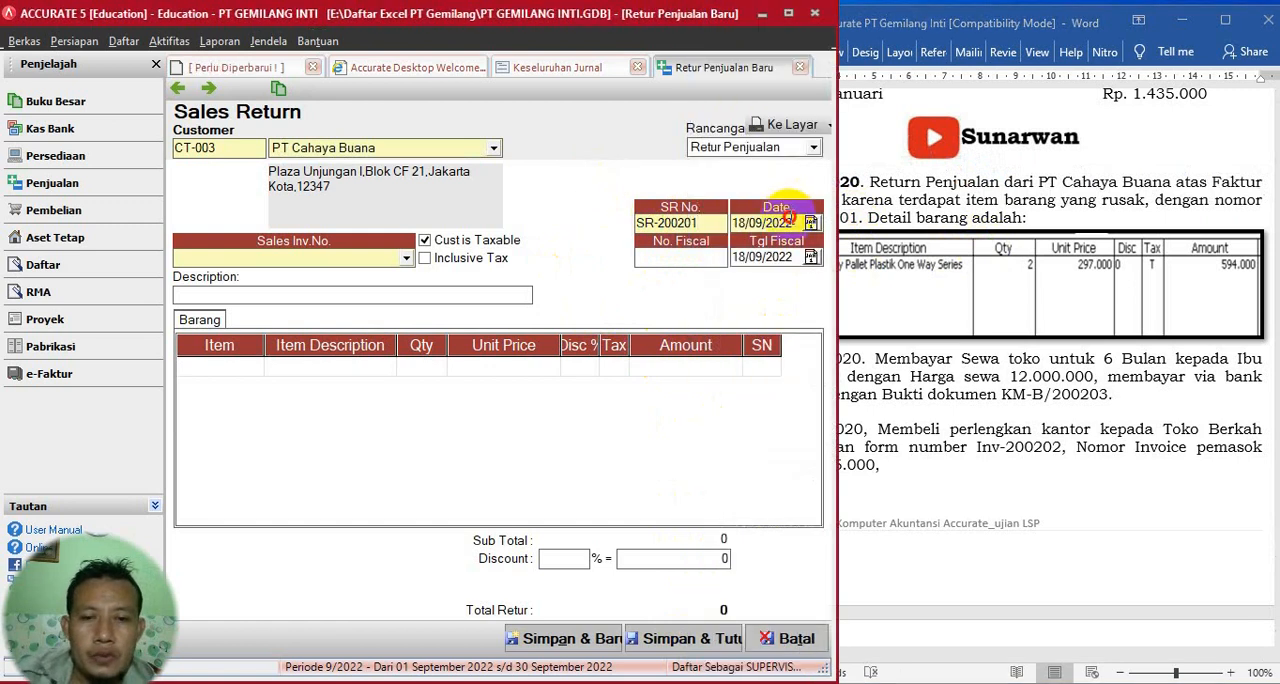
click(790, 220)
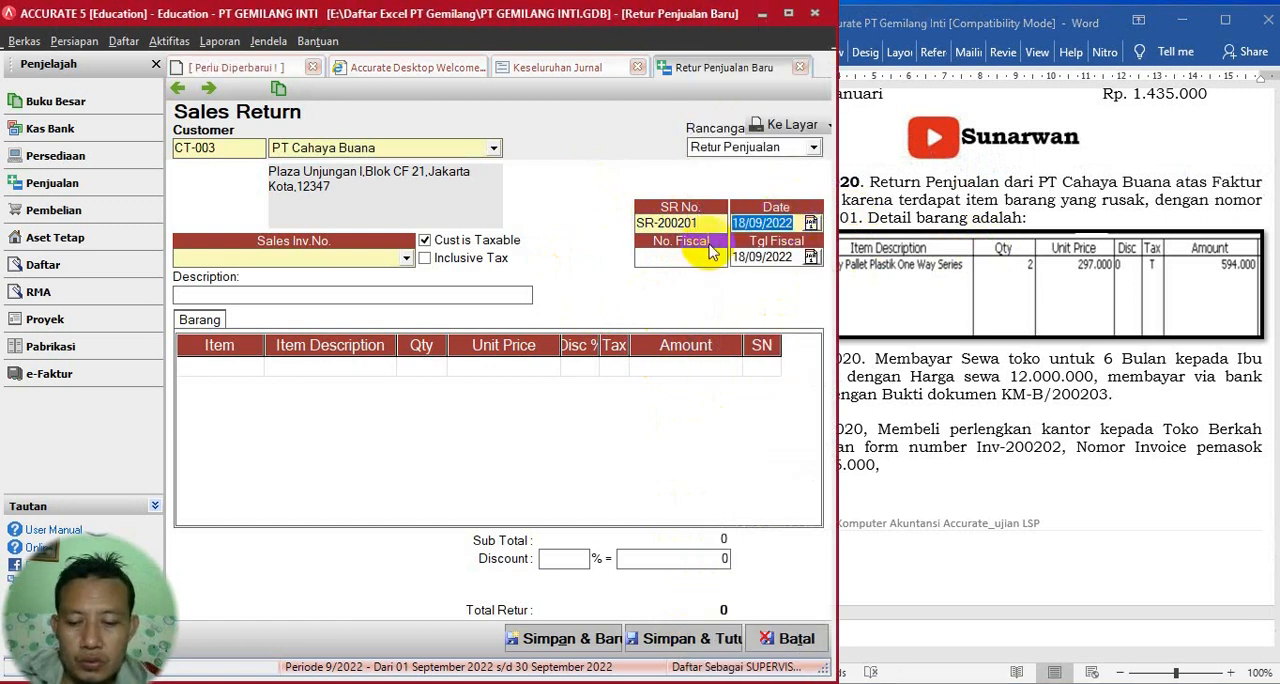
text(17)
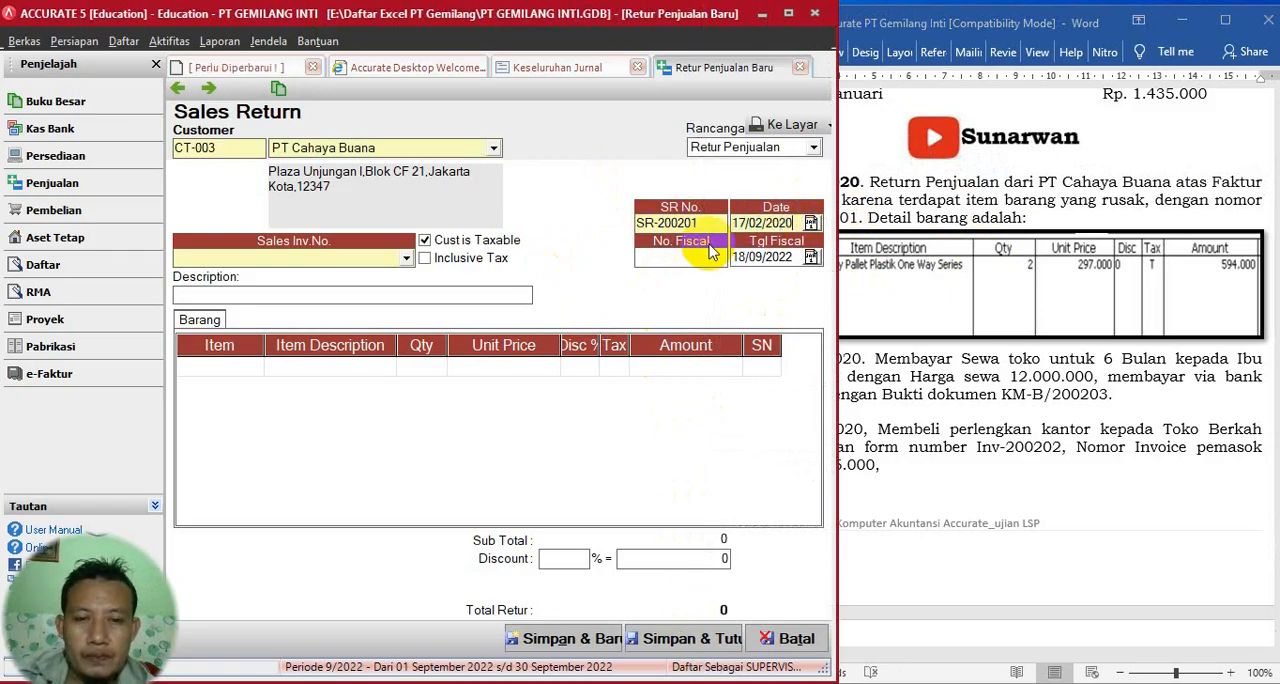
drag(795, 222, 682, 215)
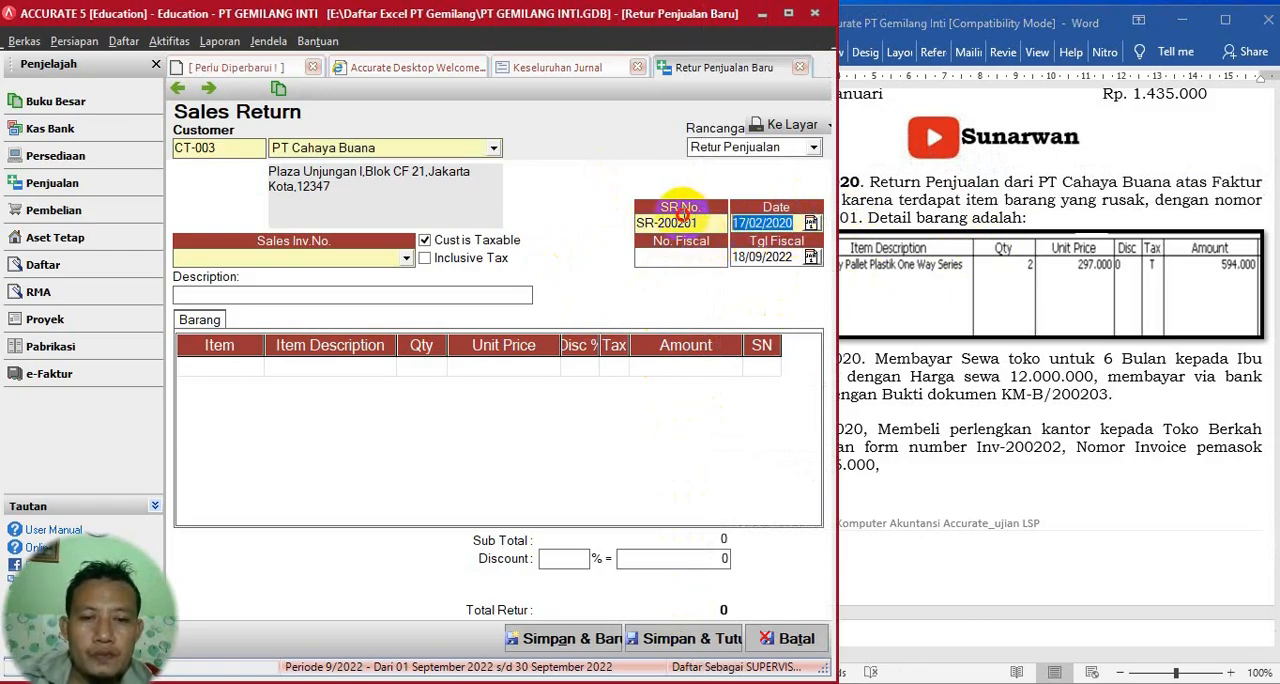
click(790, 257)
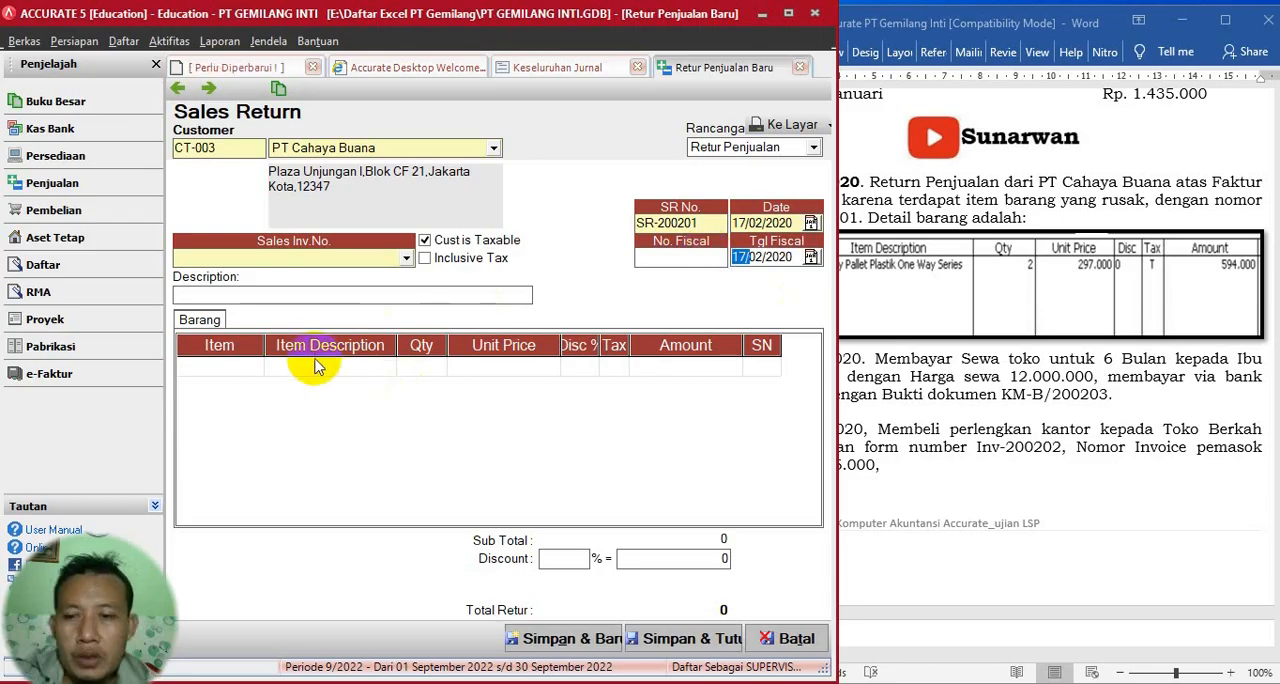
- Link the sales return to sales invoice In-200202 and check it against the Word exercise
click(370, 368)
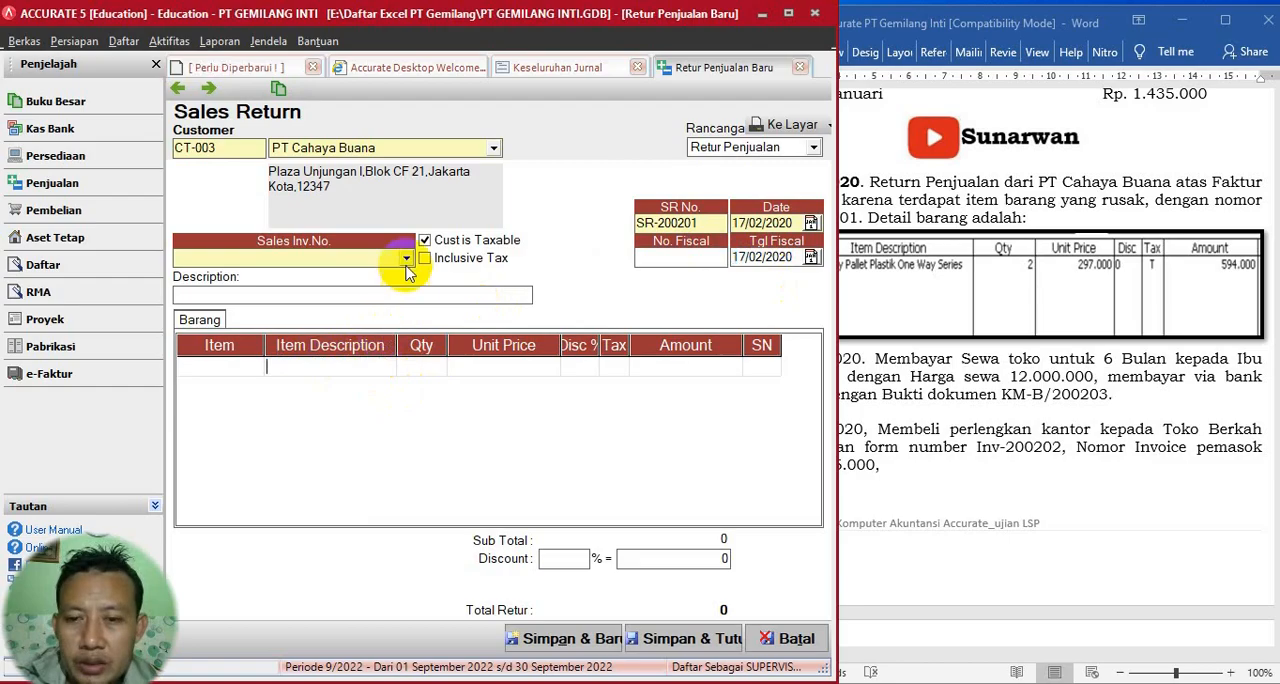
click(406, 258)
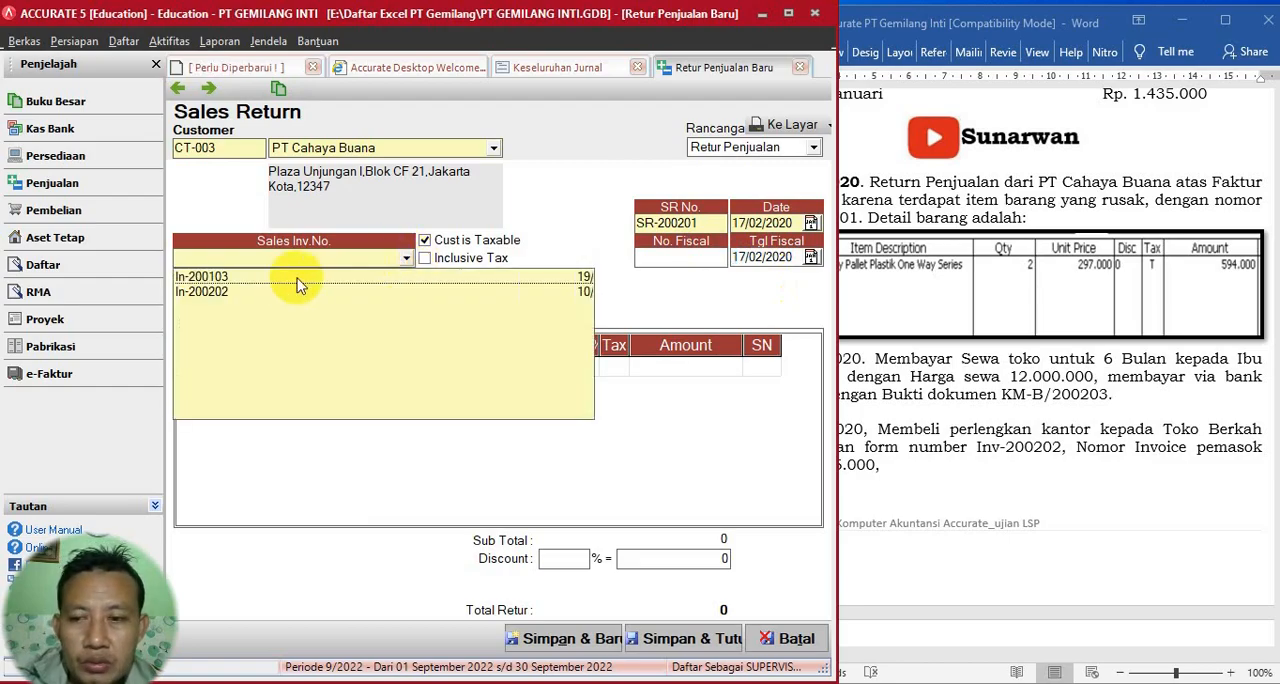
click(233, 293)
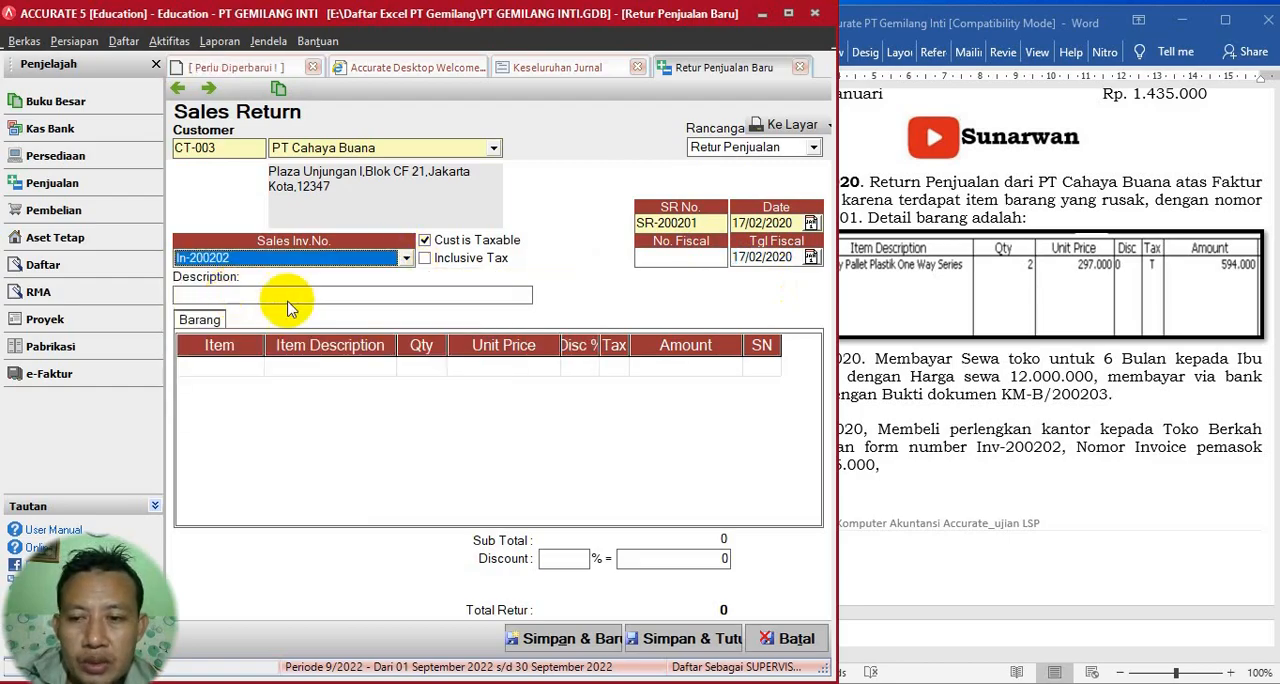
click(1046, 250)
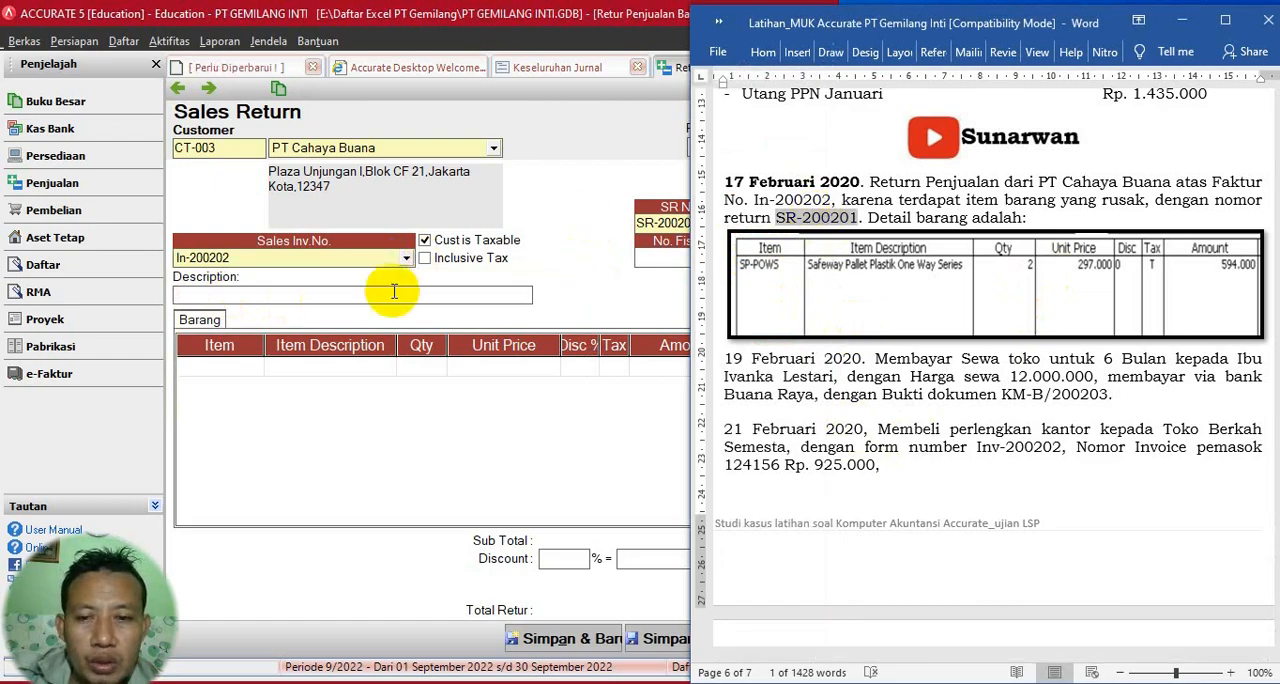
- Add item SP-POWS, Safeway Pallet Plastik One Way Series, to the return with quantity 2, declining to return all goods
click(338, 372)
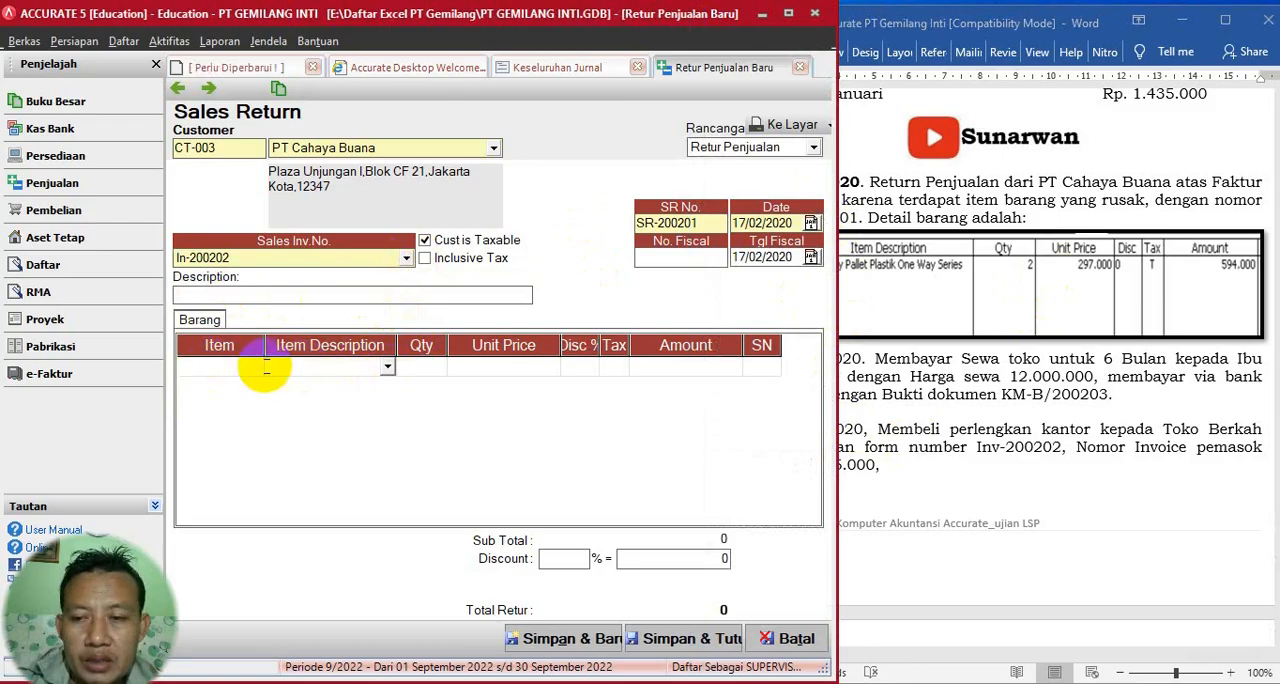
click(388, 367)
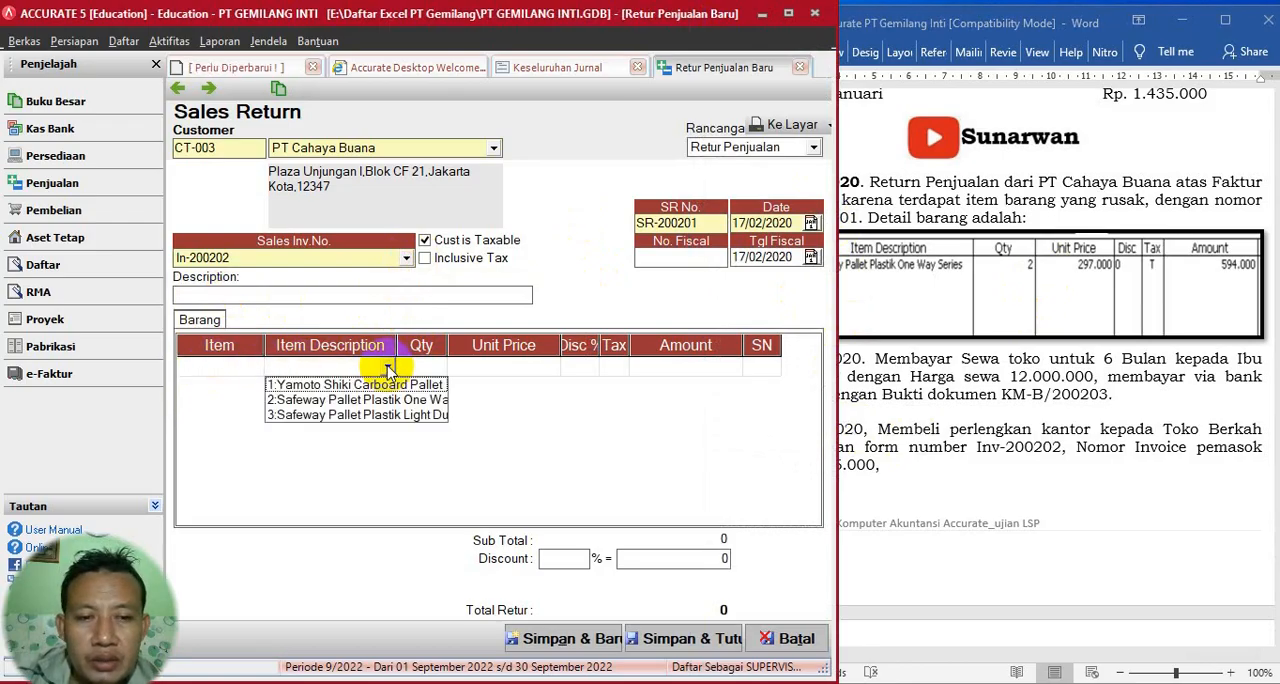
click(386, 399)
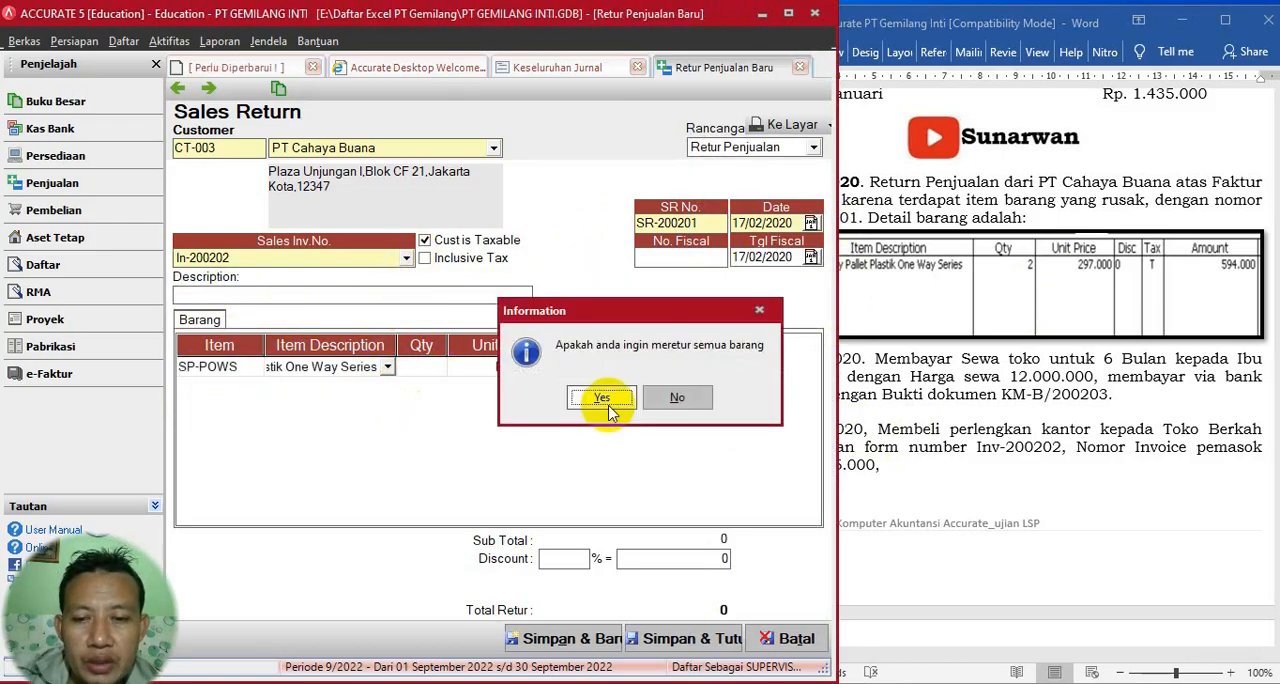
click(660, 400)
click(435, 368)
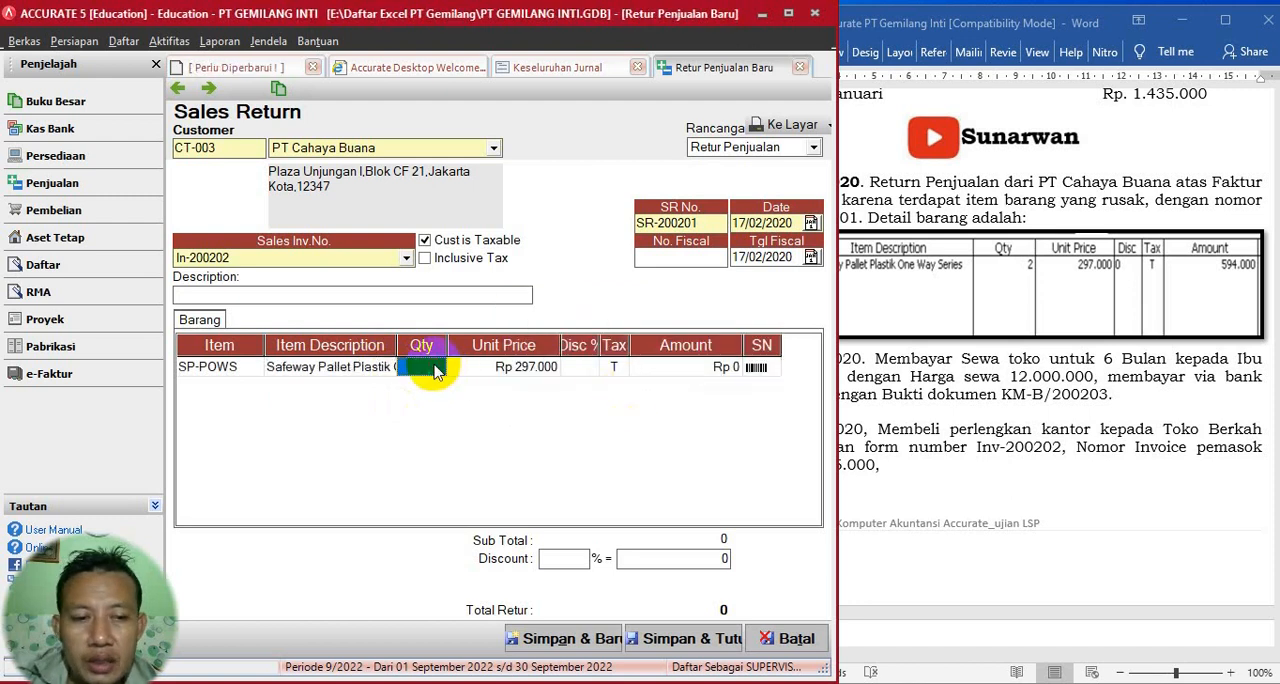
text(2)
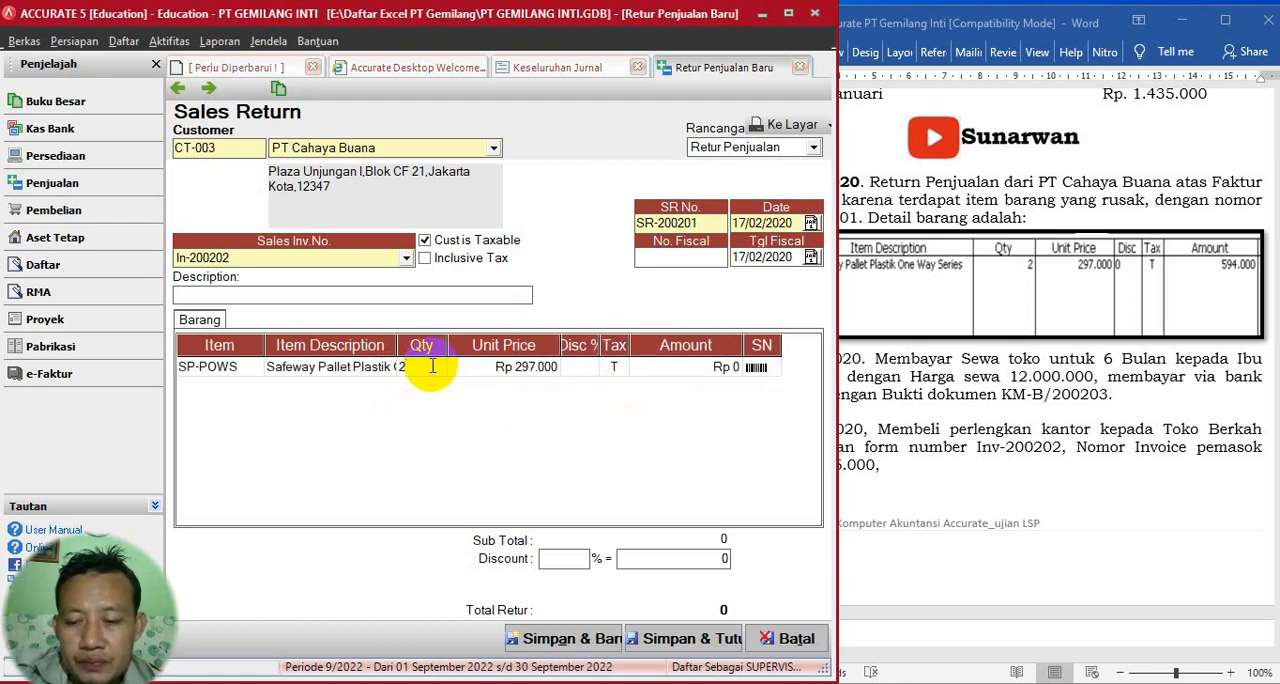
key(Tab)
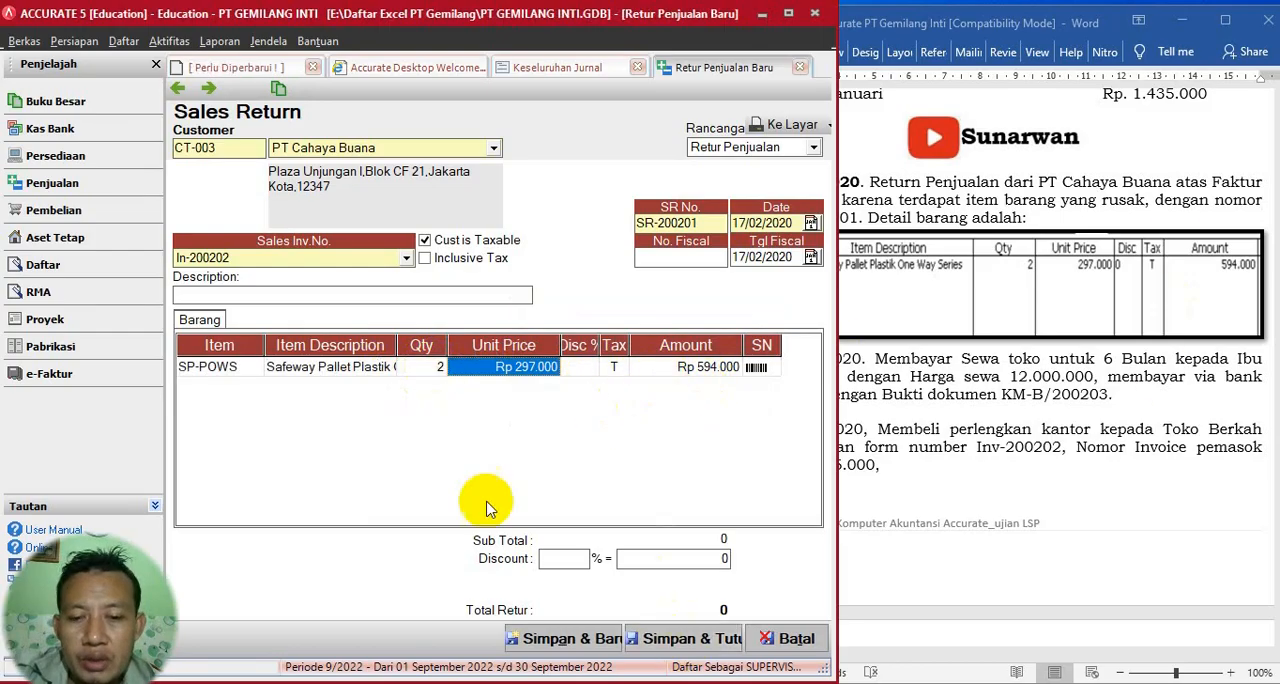
click(392, 296)
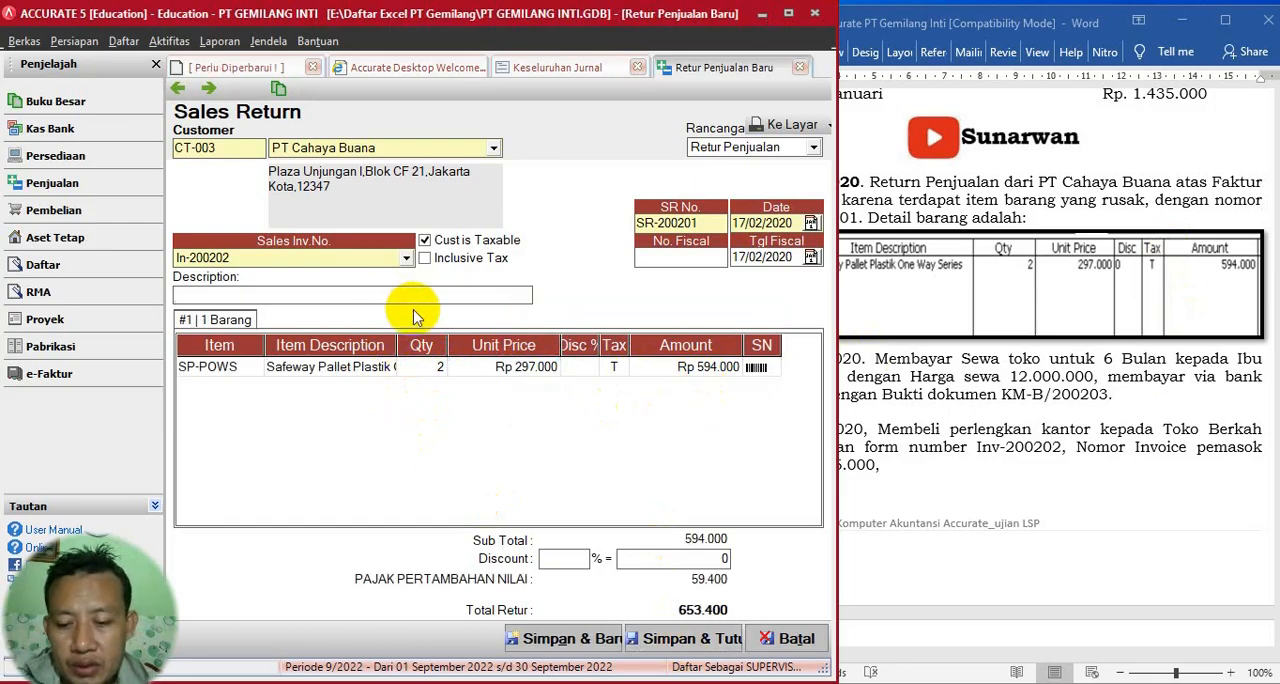
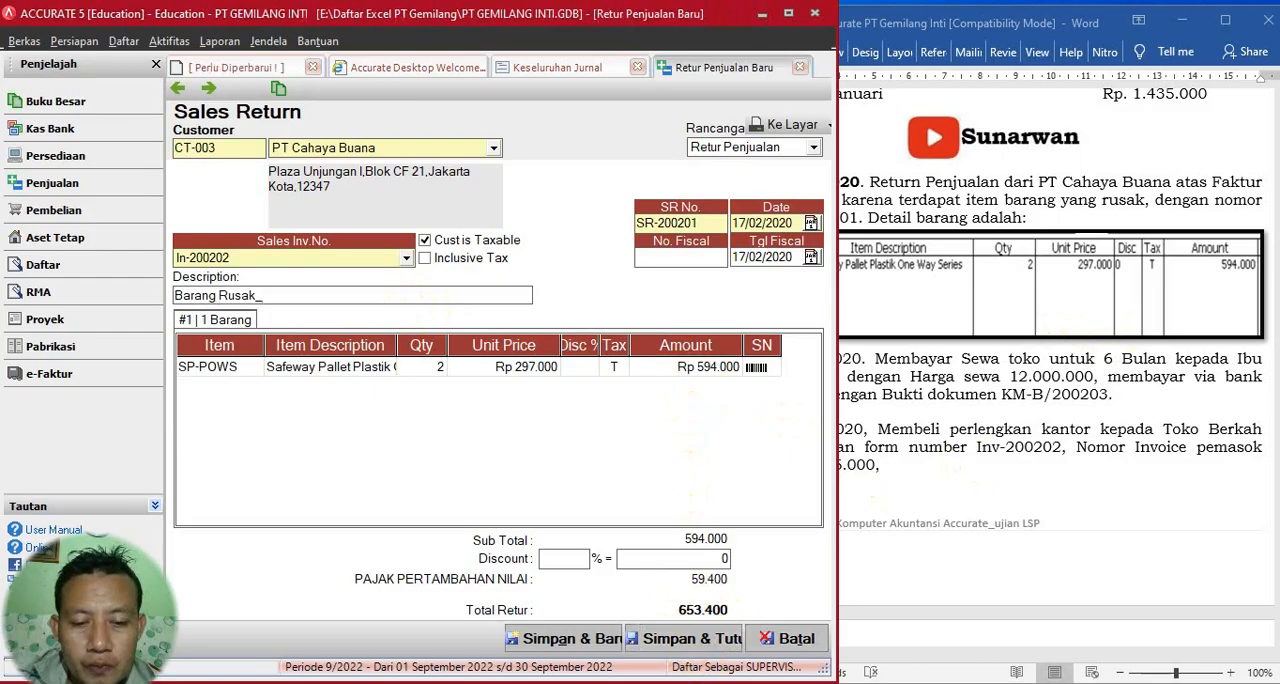
- Save and close the sales return, and make the date 19 Februari 2020 bold in the Word exercise
click(670, 638)
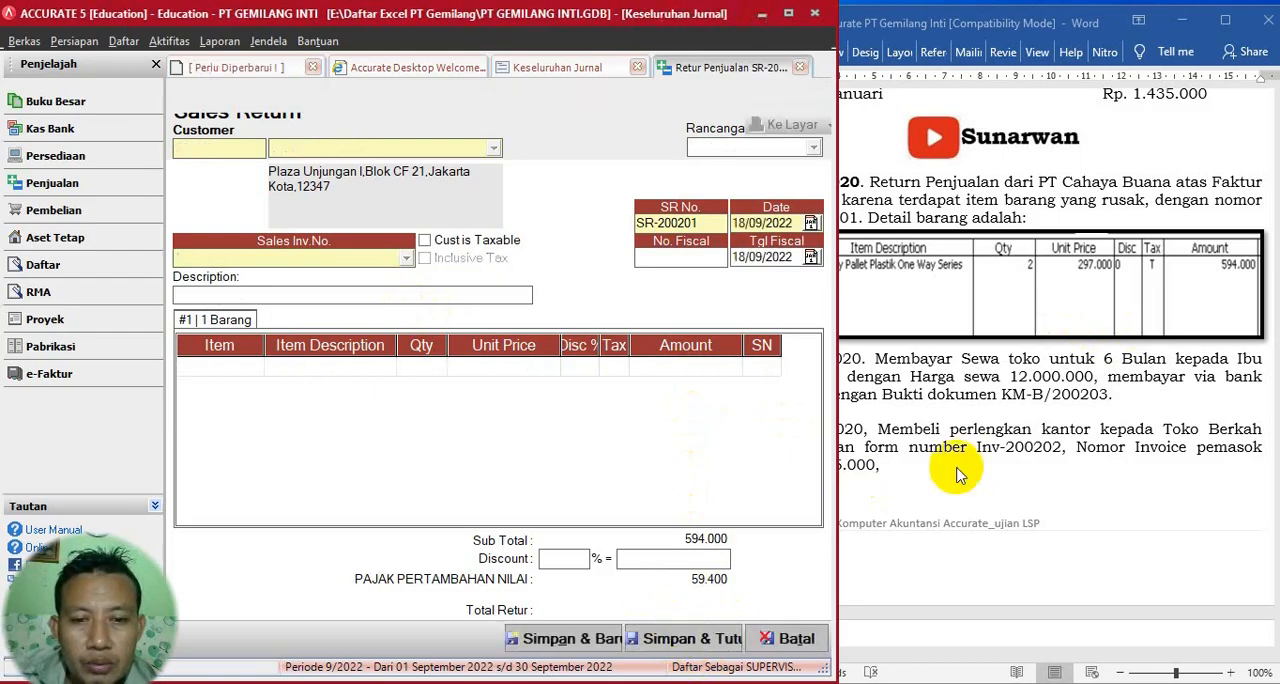
click(985, 430)
scroll(985, 425, down, 2)
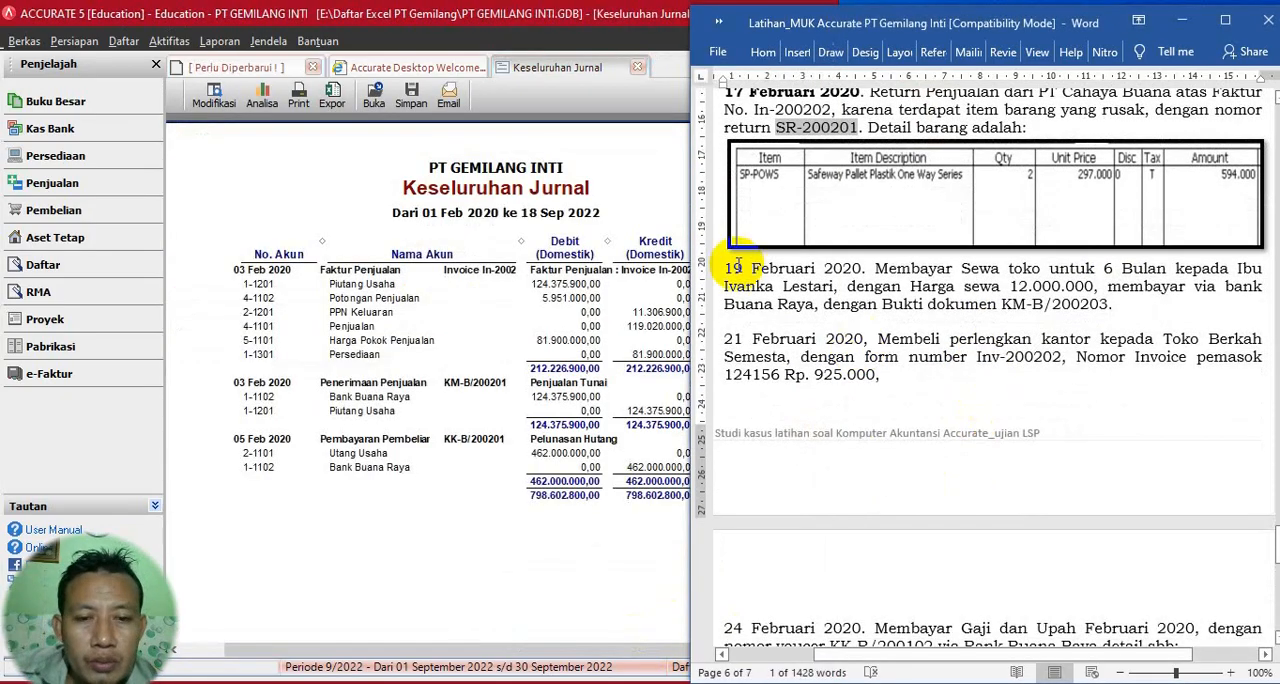
drag(733, 270, 862, 271)
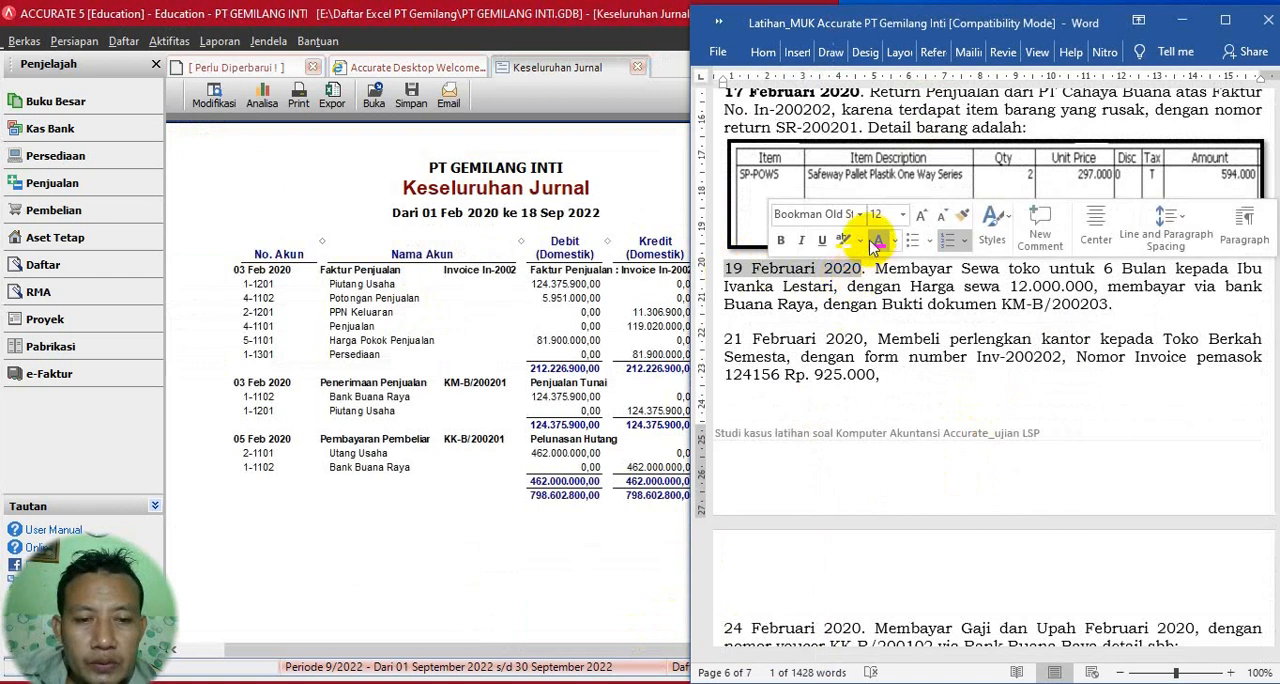
click(781, 240)
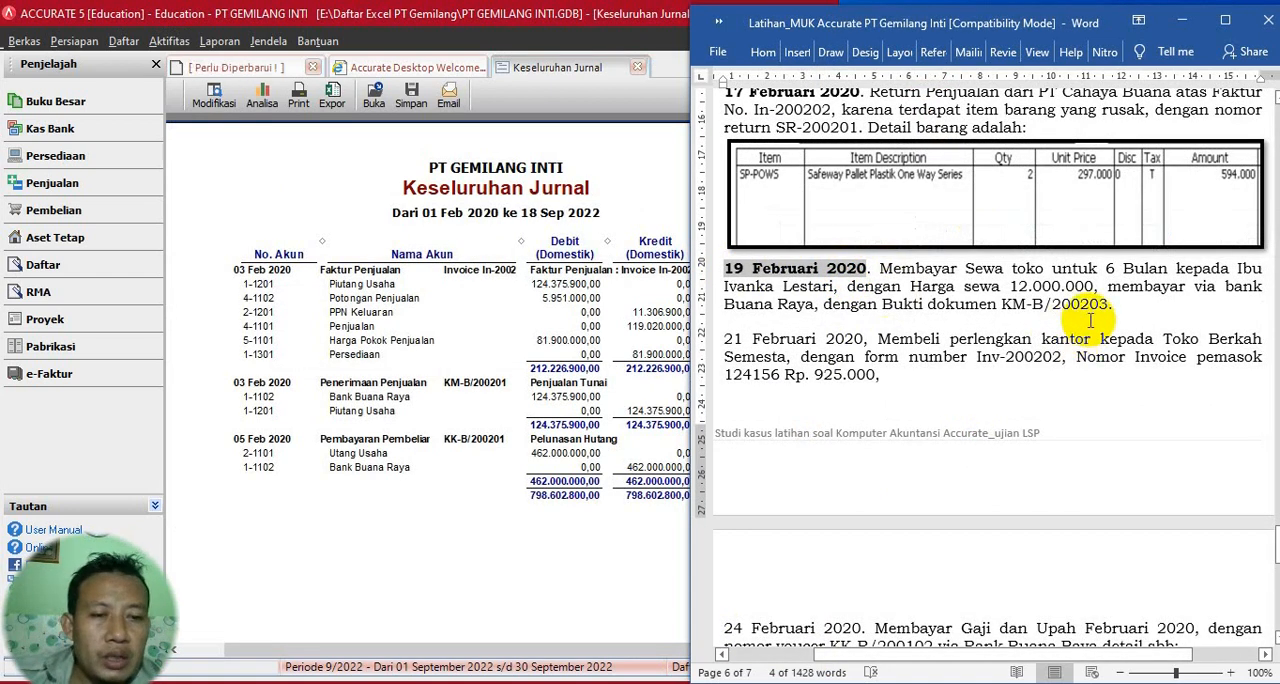
- Copy the rent payee's name from the Word exercise and start a new Accurate other payment paid from Bank Buana Raya
drag(1240, 268, 822, 290)
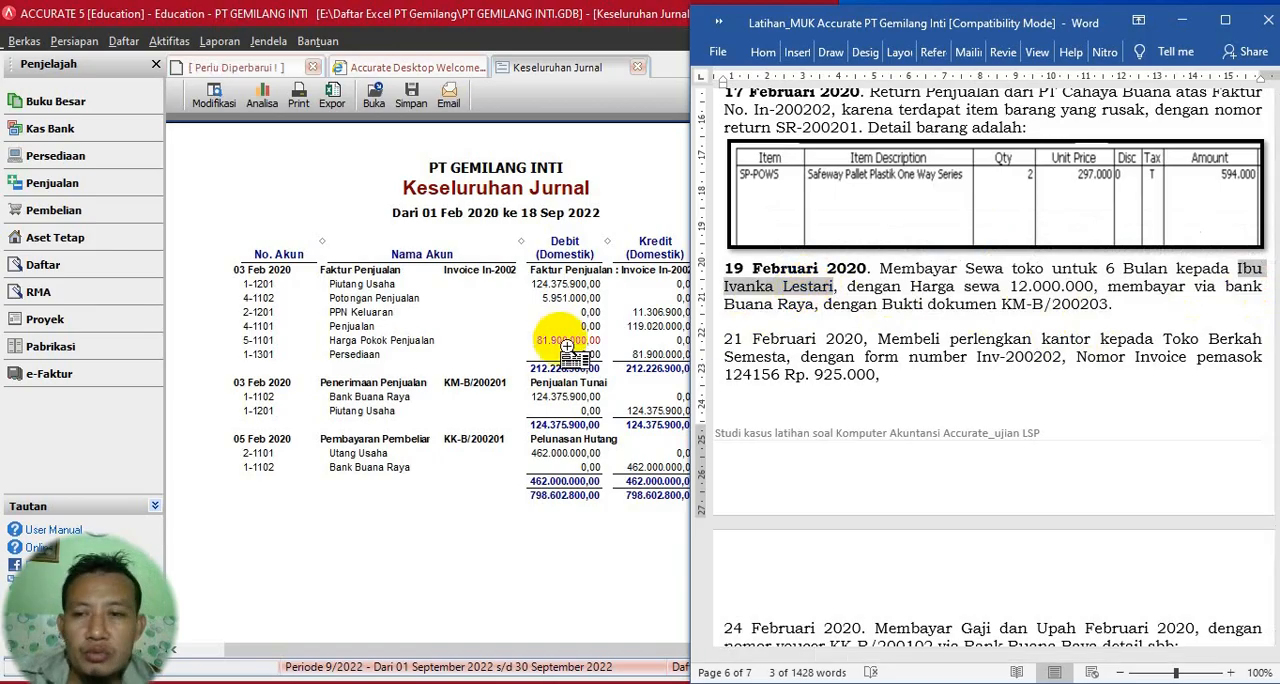
click(169, 41)
mouse_move(199, 84)
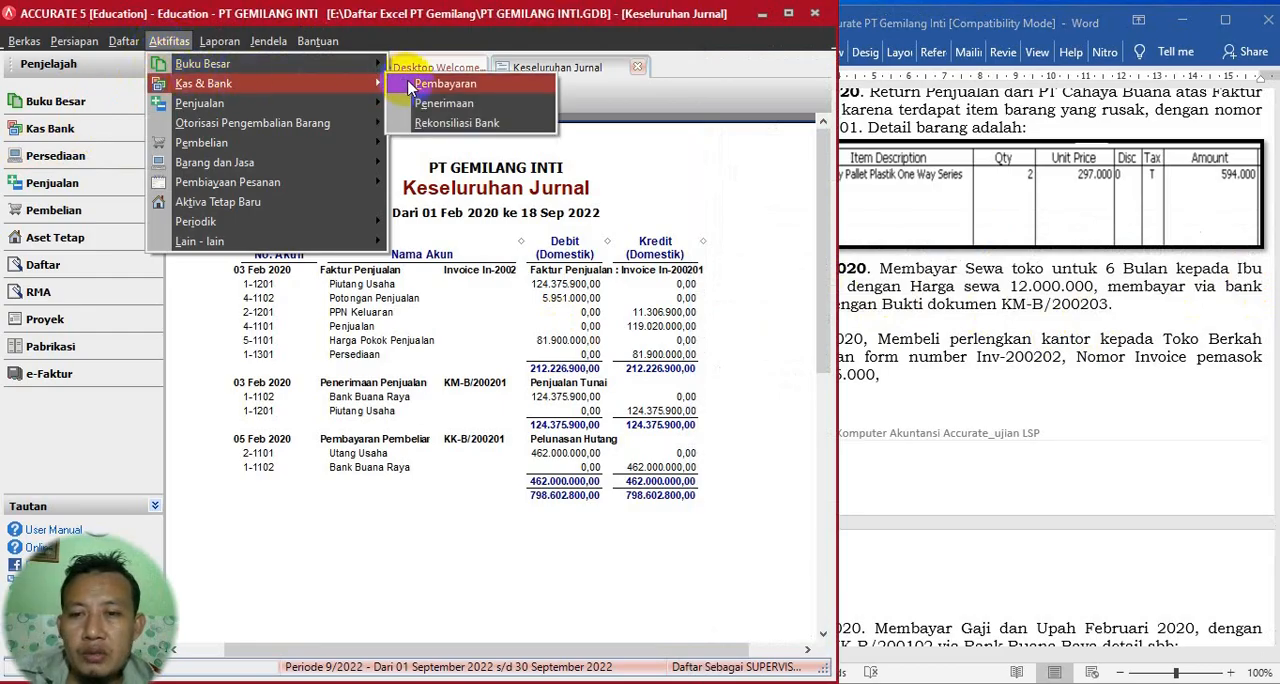
click(445, 84)
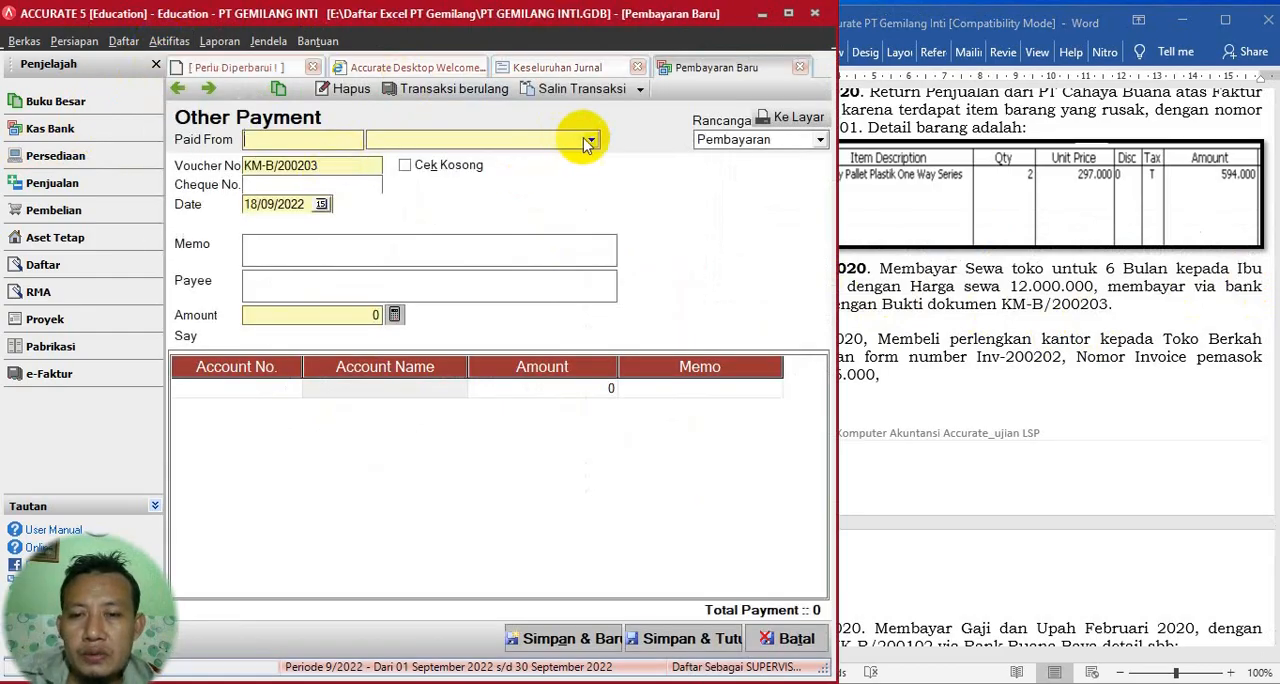
click(588, 140)
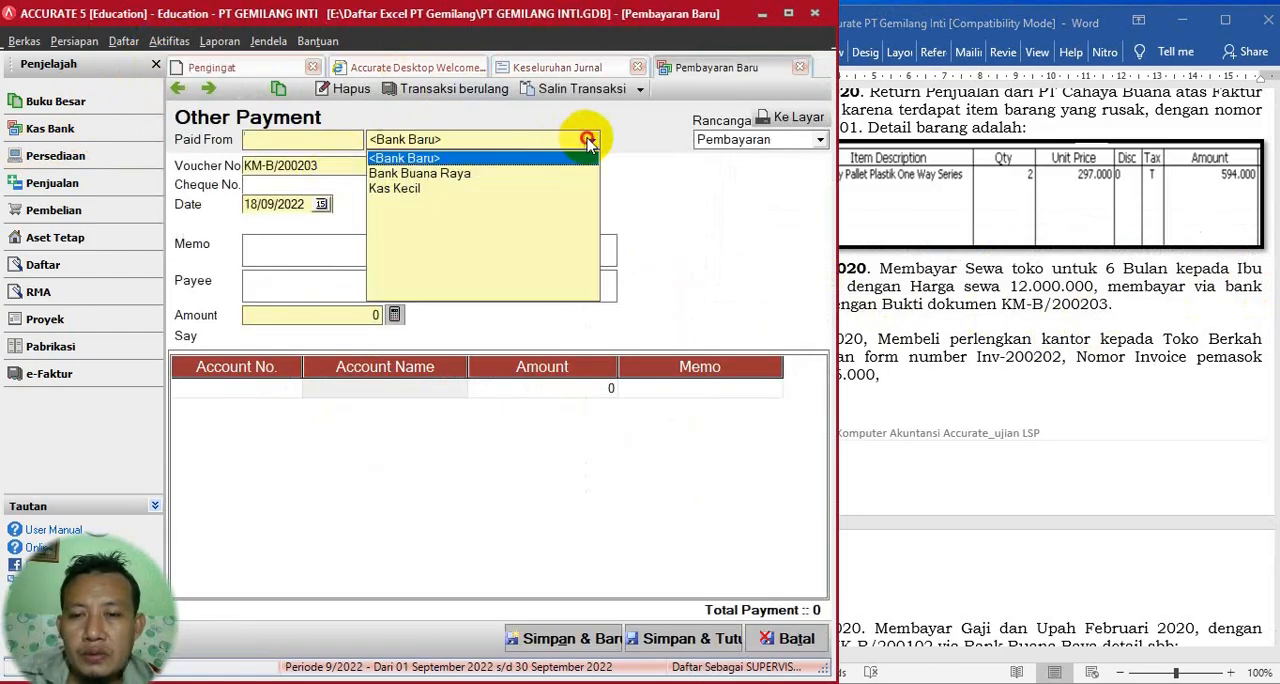
click(450, 173)
- Date the payment 19/02/2020, enter the memo "Sewa untuk 6 bulan" and fill in the payee's name
drag(308, 207, 161, 205)
click(1034, 291)
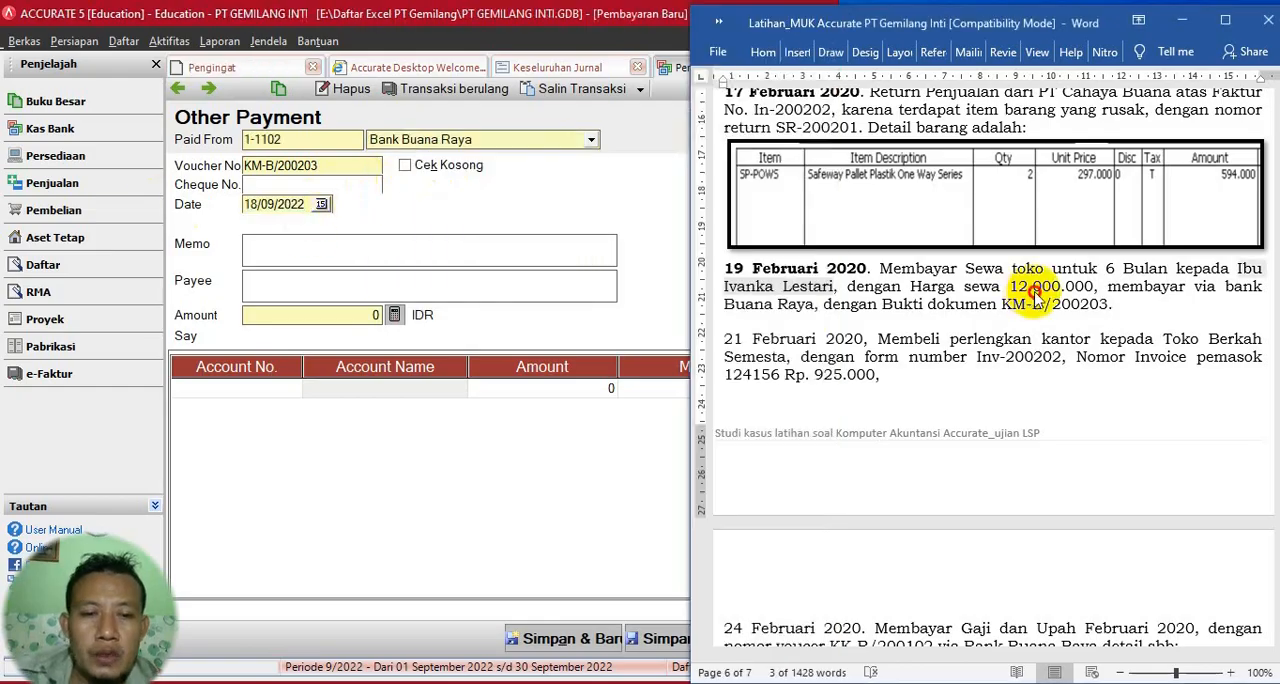
click(258, 203)
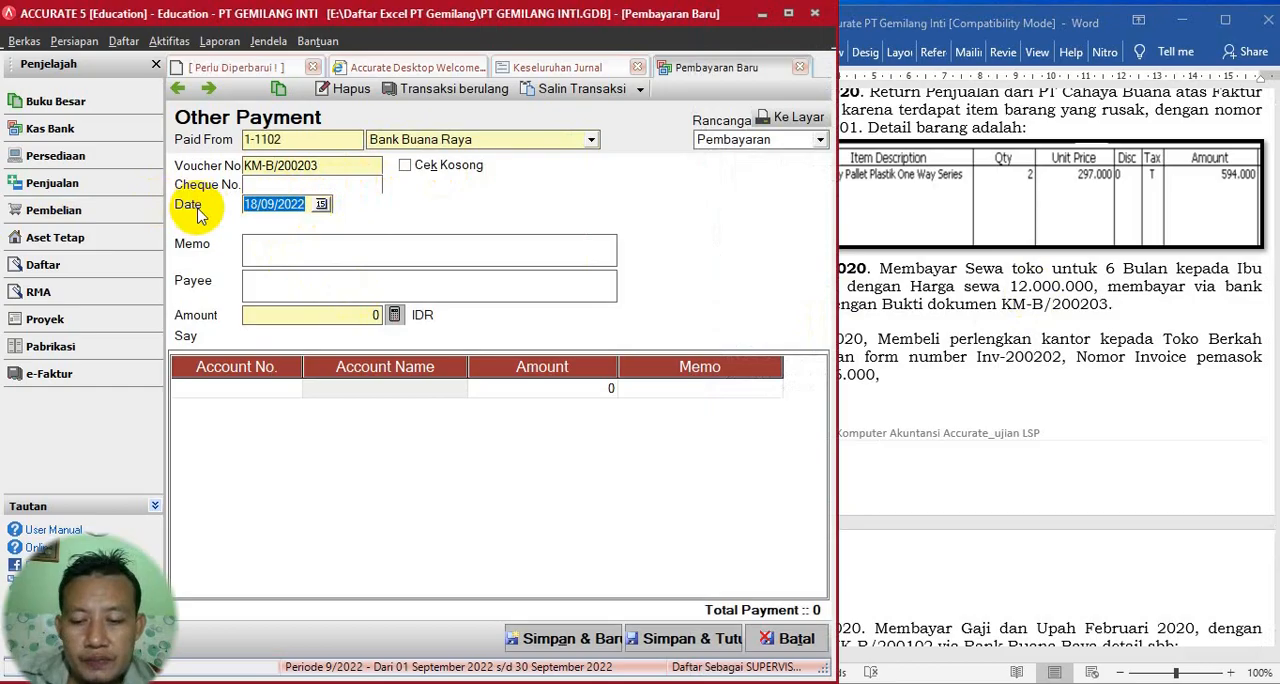
text(19/02/020)
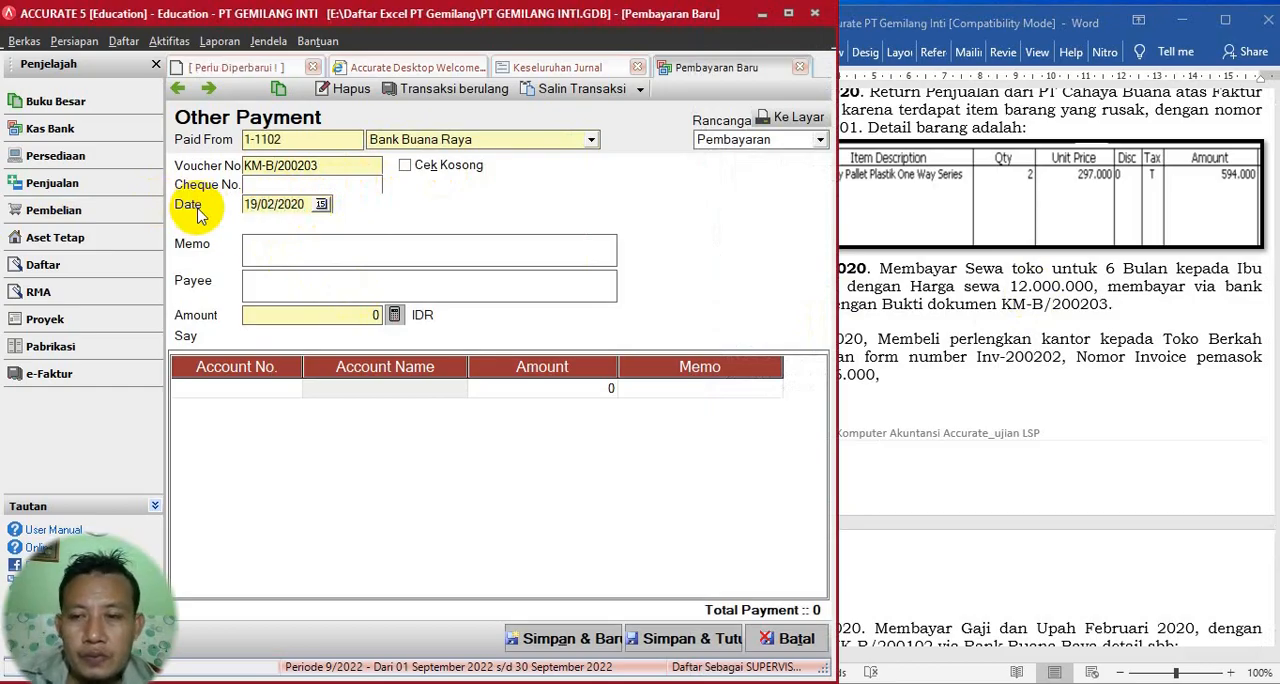
click(309, 264)
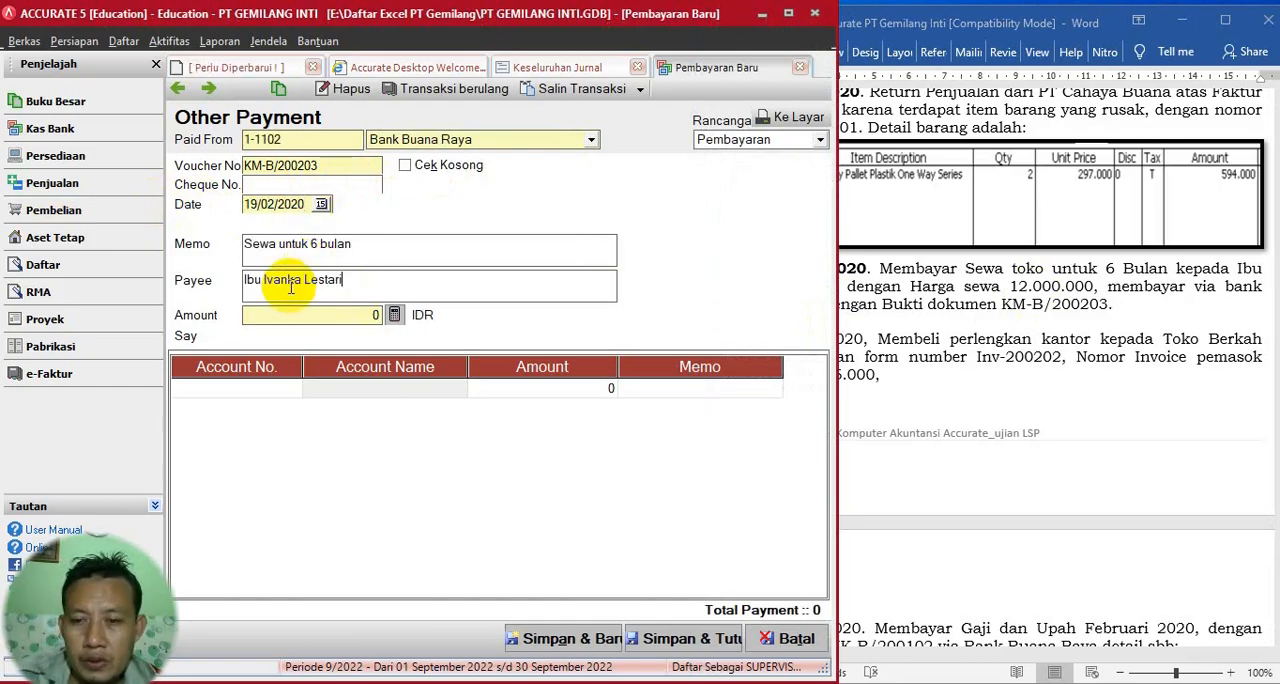
- Add account 1-1403 Sewa dibayar dimuka to the payment with an amount of Rp 12.000.000
click(288, 389)
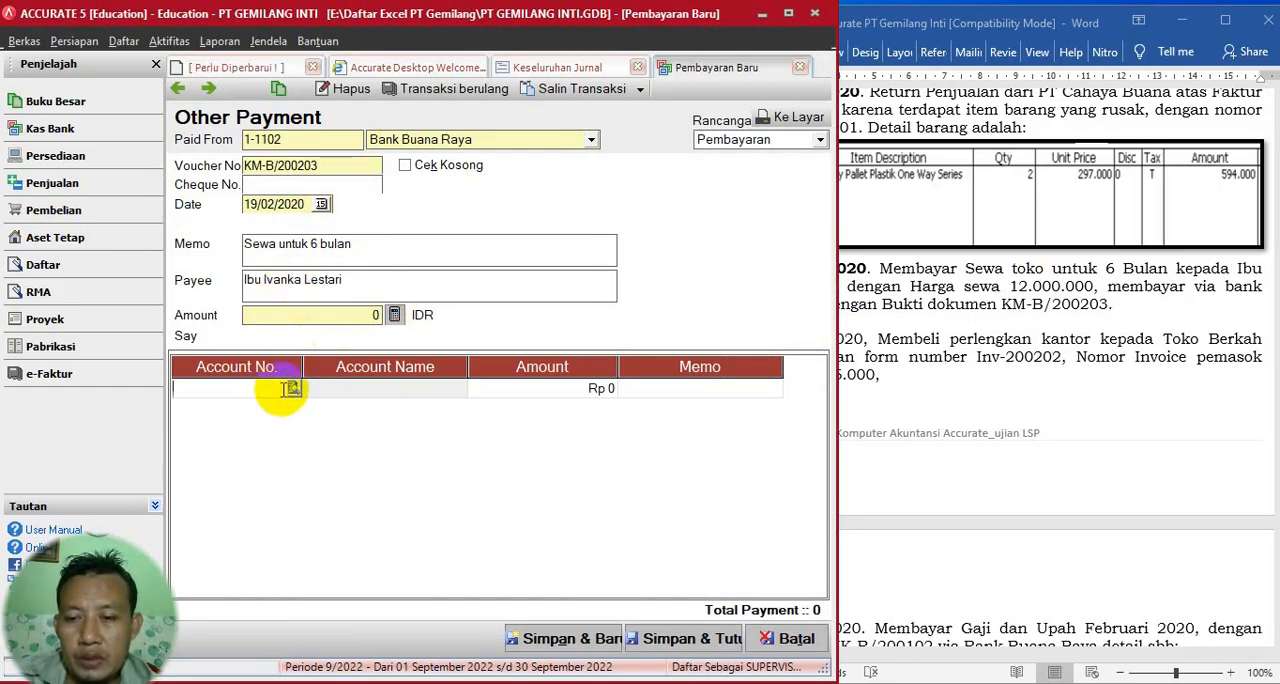
click(293, 389)
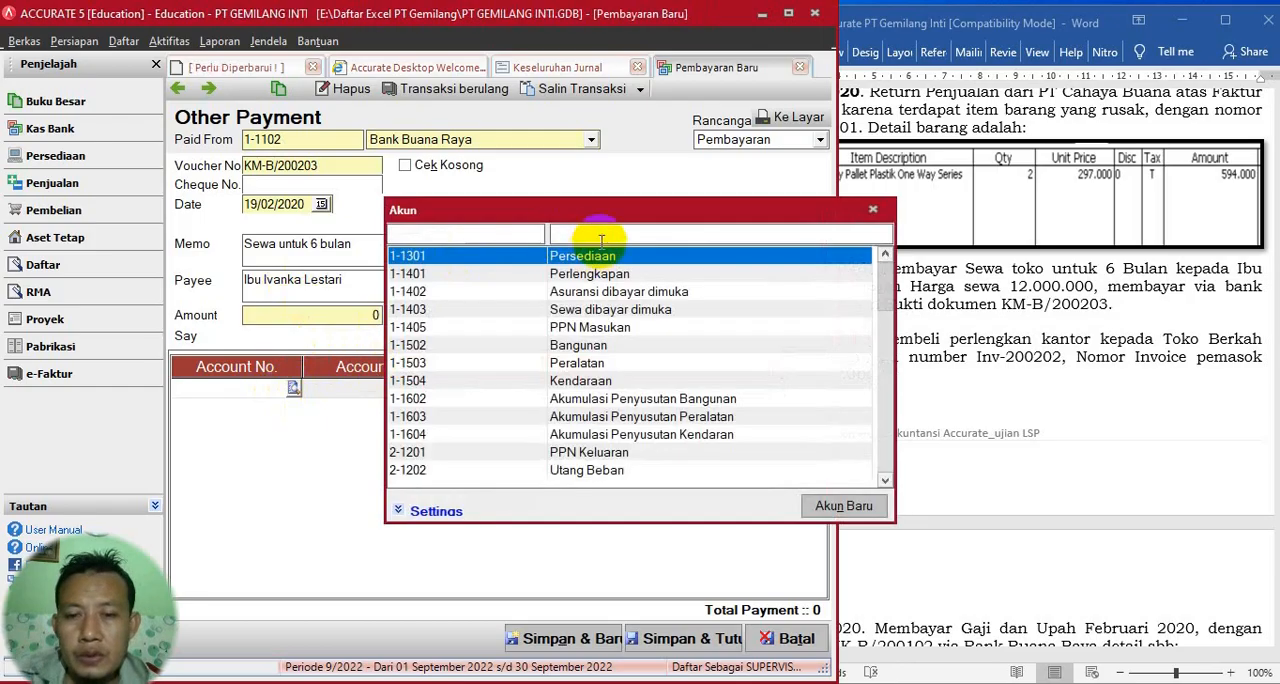
text(sewa)
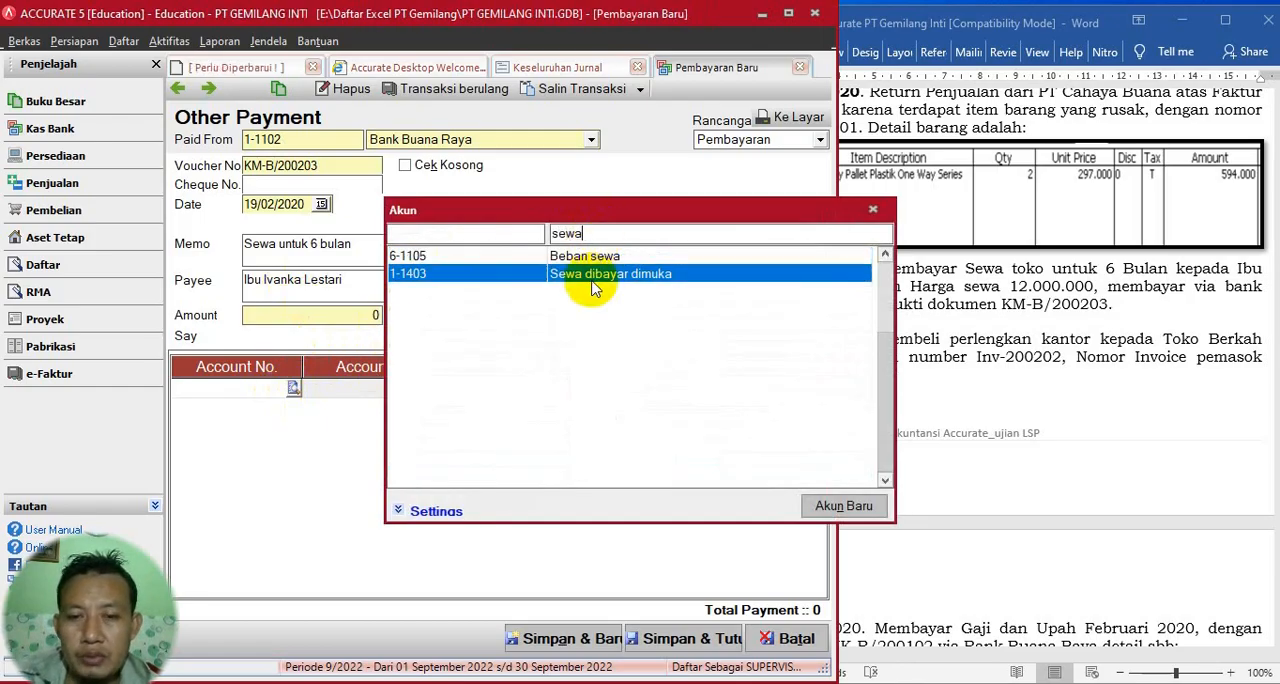
double_click(593, 277)
click(537, 392)
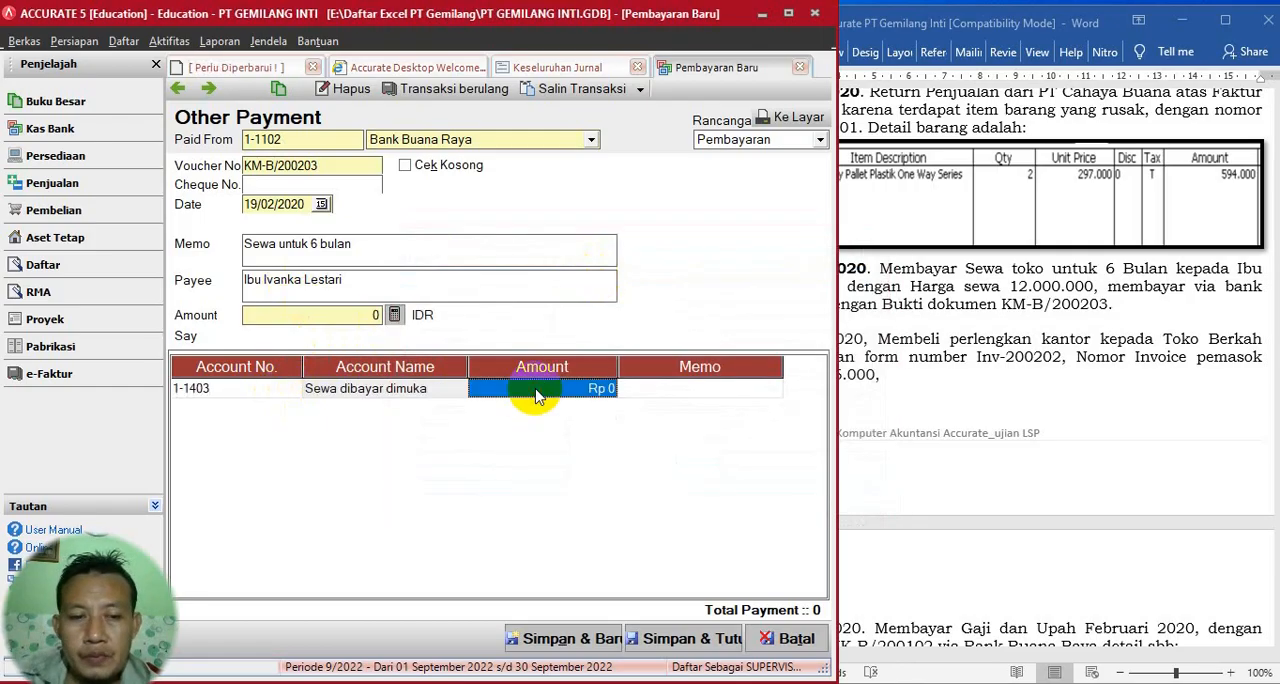
text(12.000)
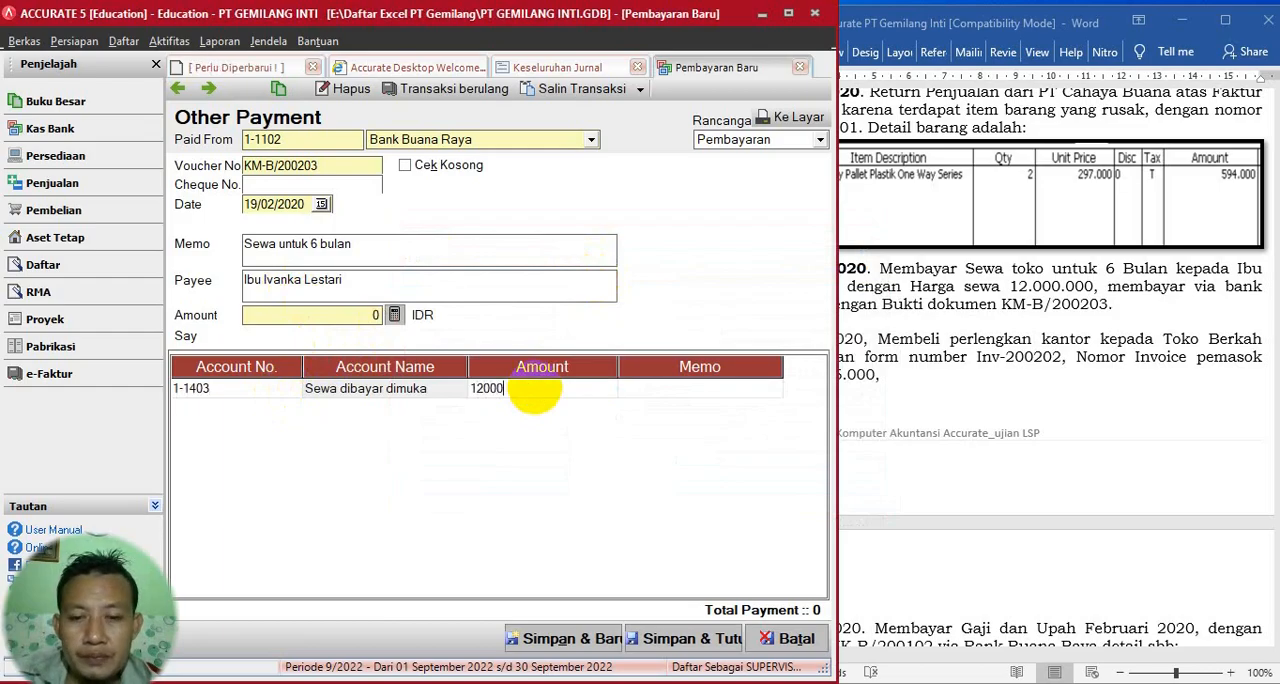
text(.0000)
key(Tab)
- Calculate the payment's header amount from its account line, and save and close the payment
click(1097, 430)
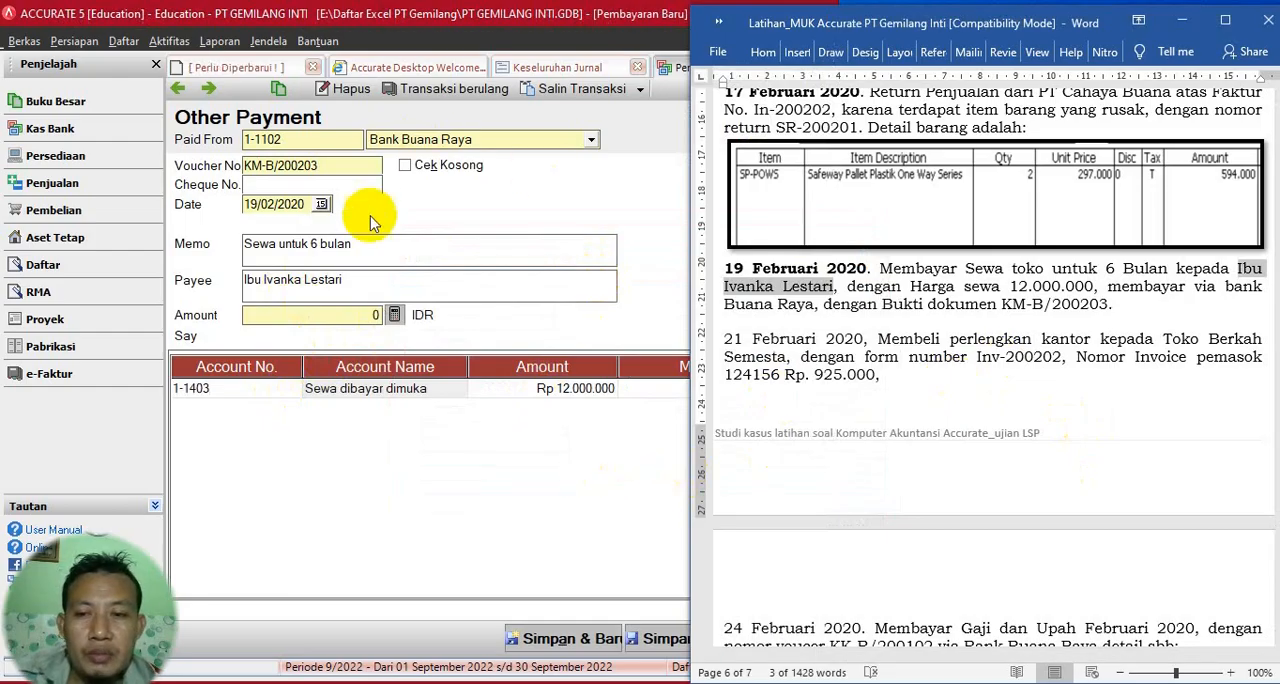
click(396, 314)
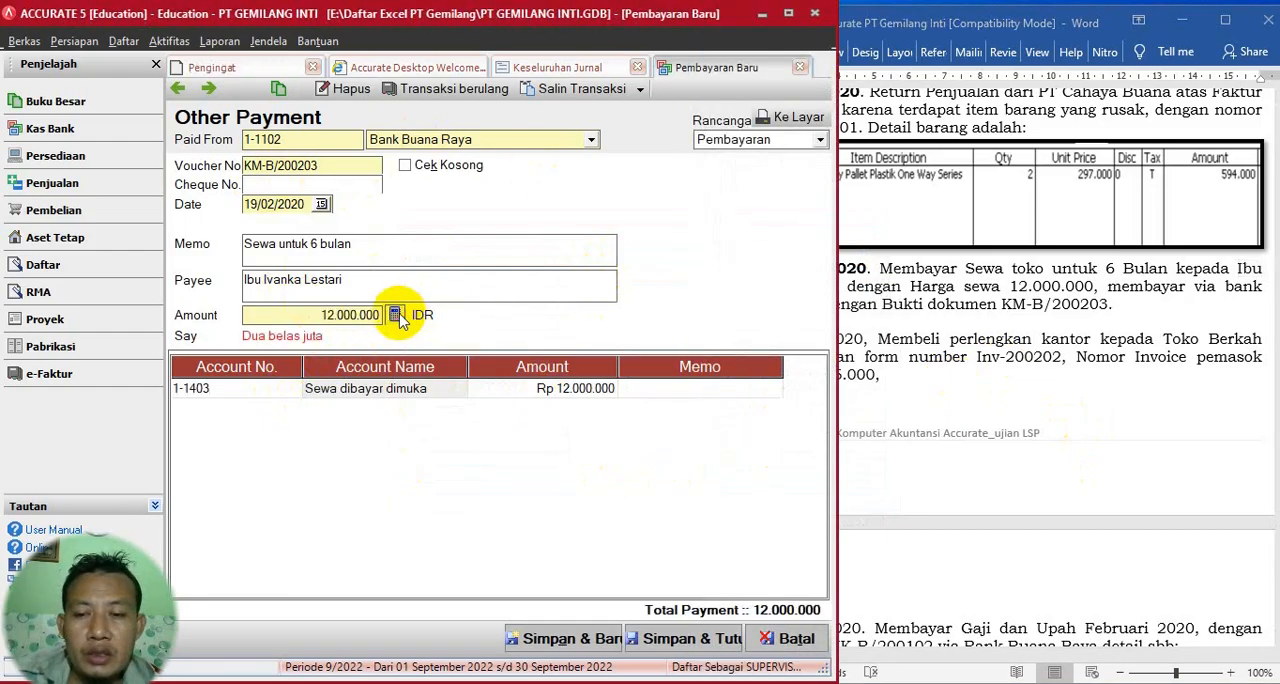
click(505, 372)
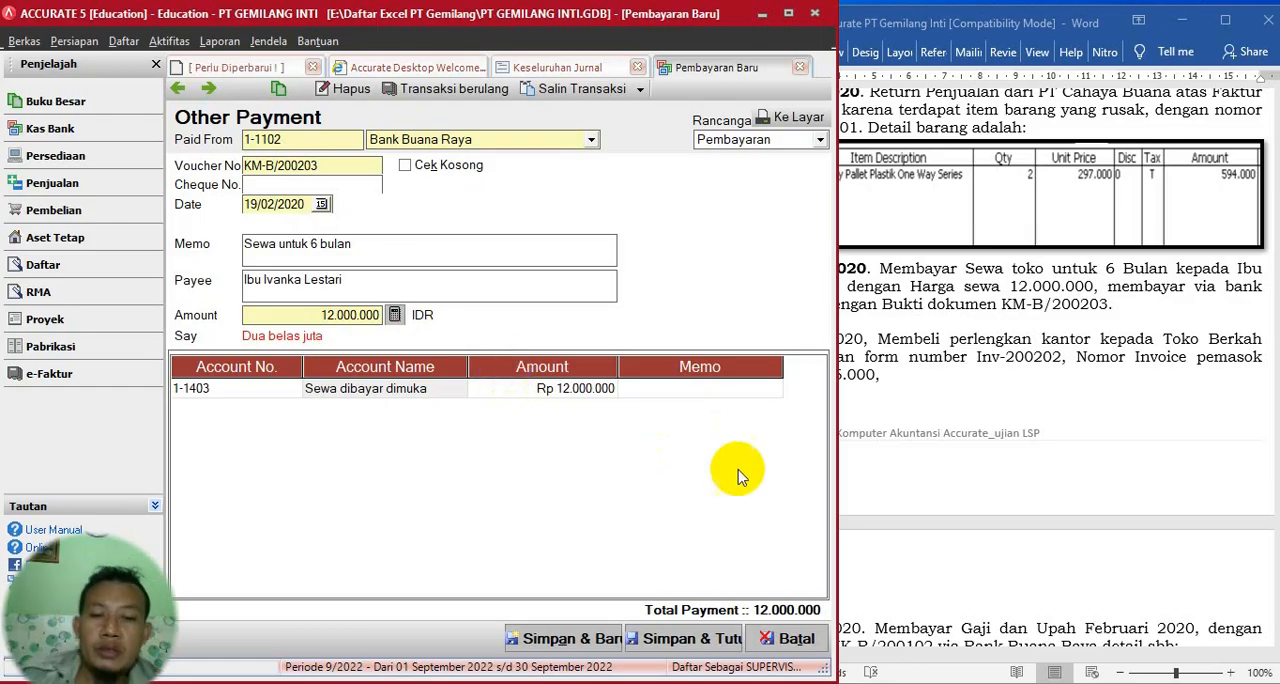
click(683, 637)
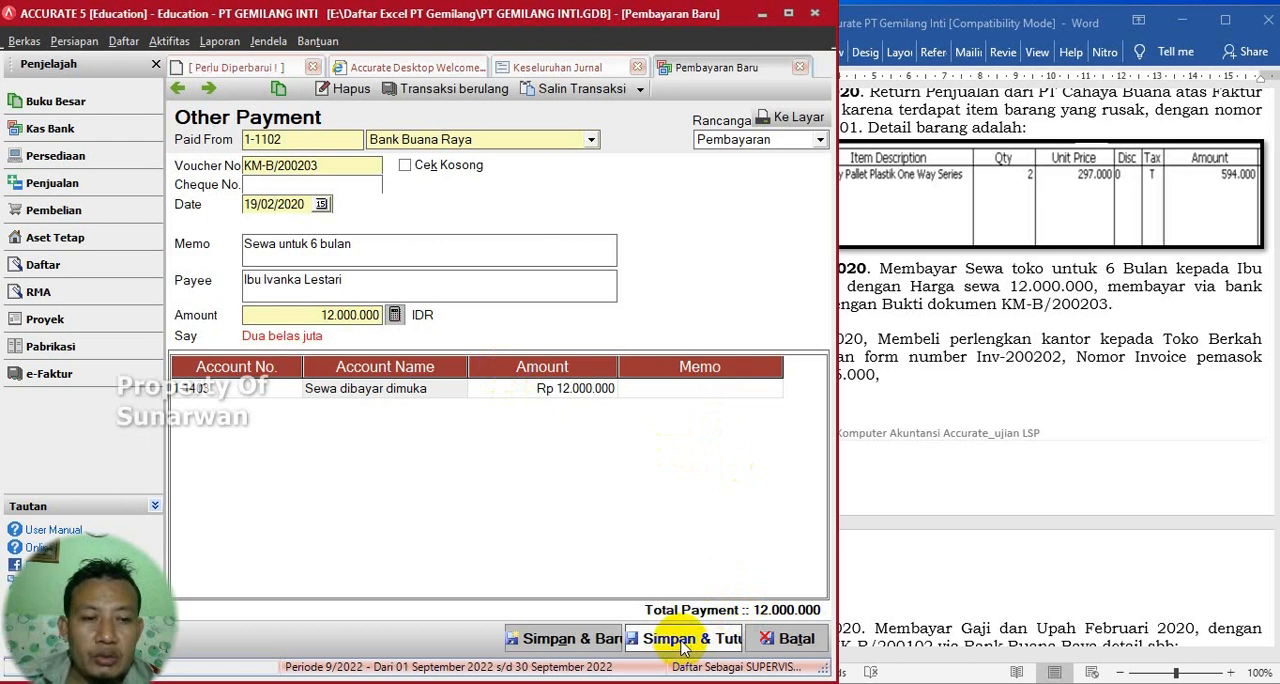
- Make the date 21 Februari 2020 bold in the Word exercise and select the form number Inv-200202
click(985, 408)
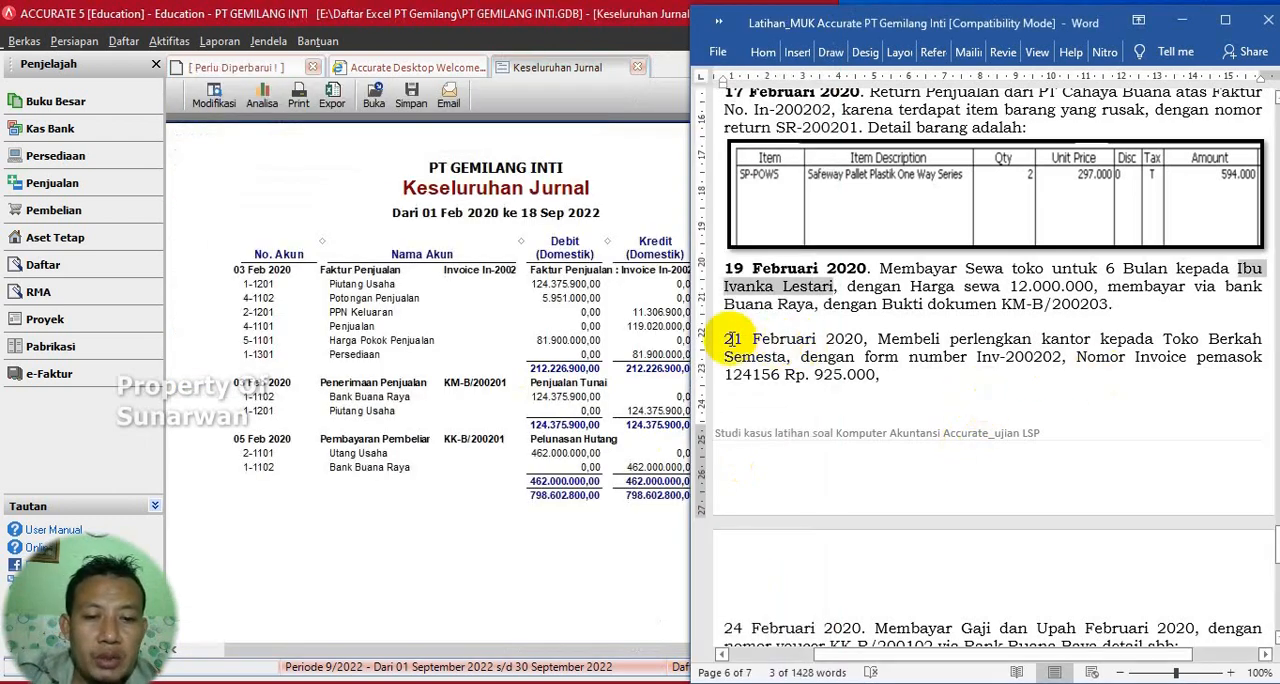
drag(731, 340, 866, 340)
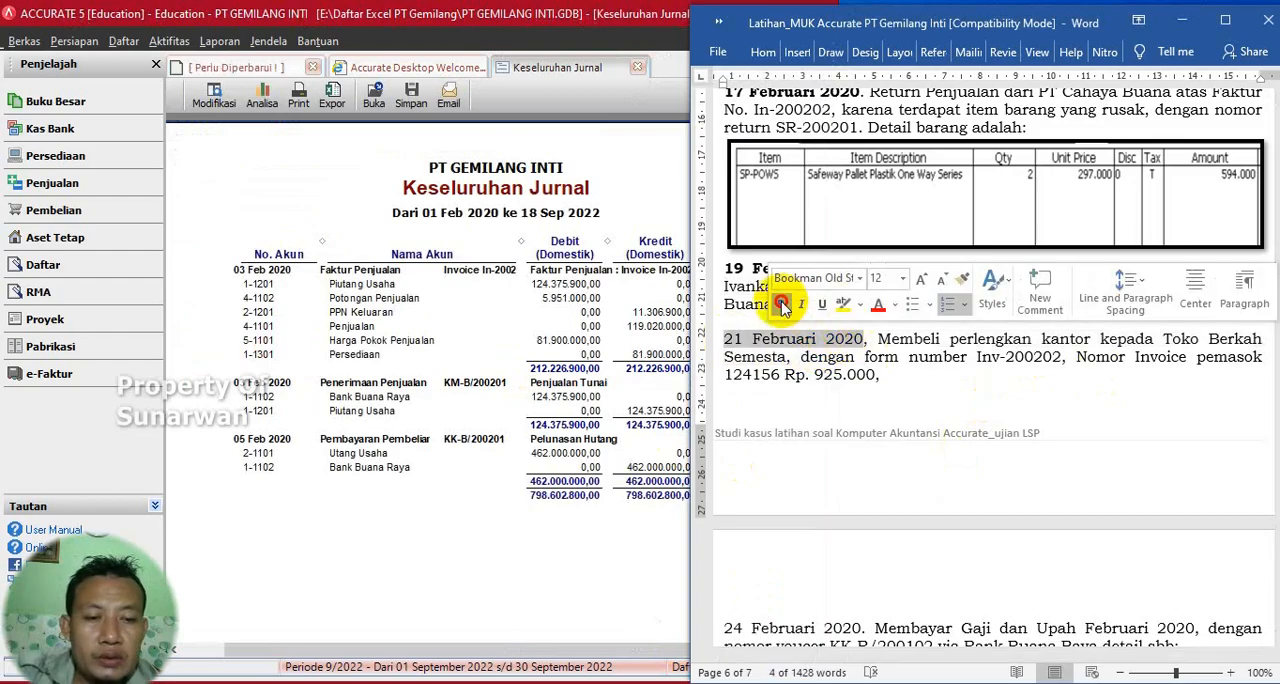
click(781, 304)
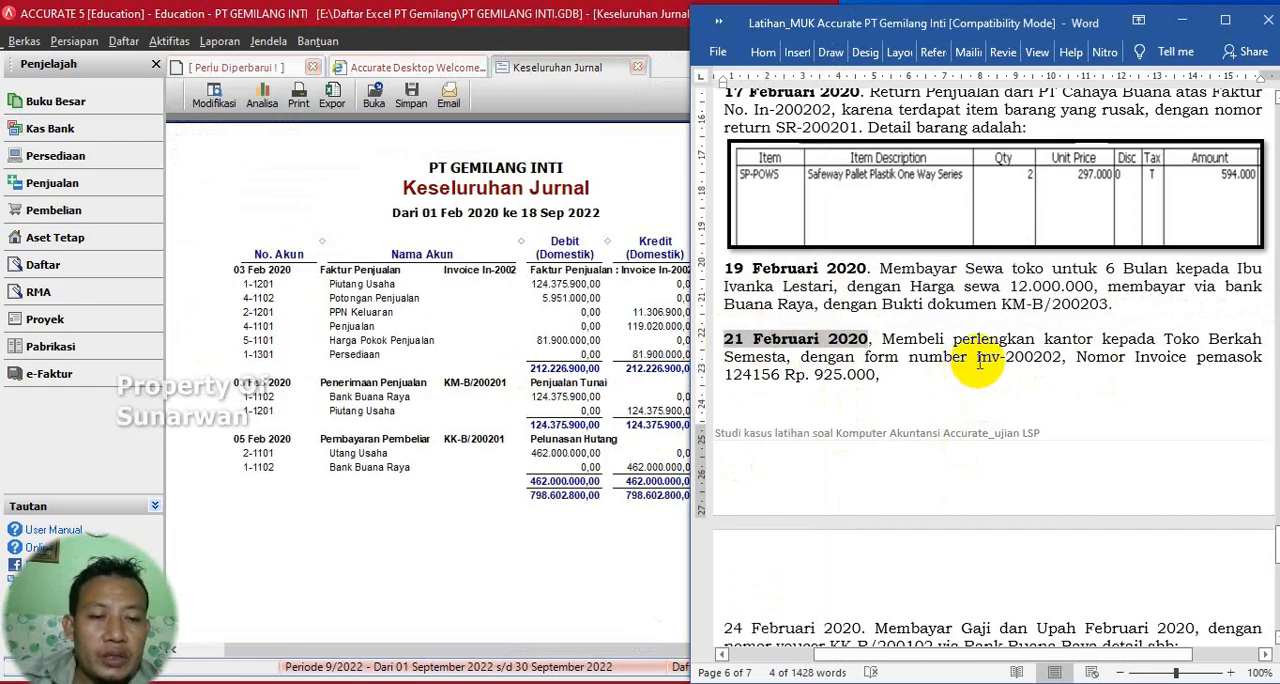
drag(978, 360, 1060, 364)
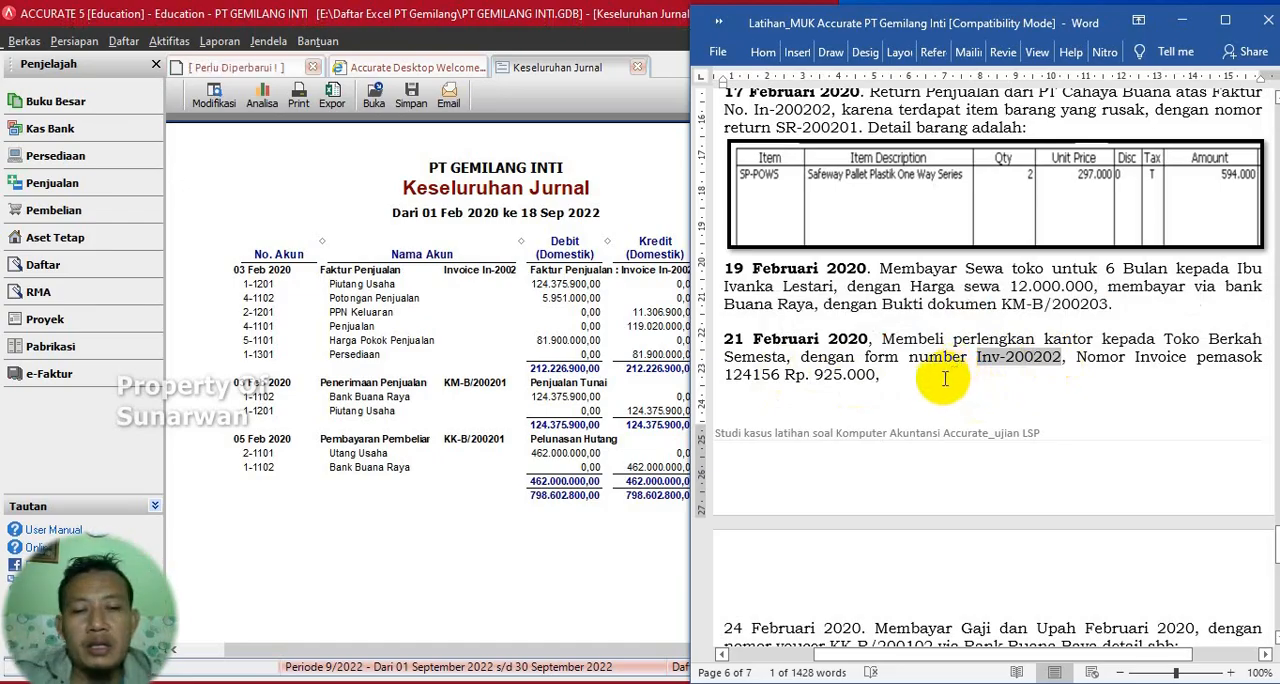
- Open a new purchase invoice in Accurate and check the office supplies purchase in the Word exercise
click(168, 41)
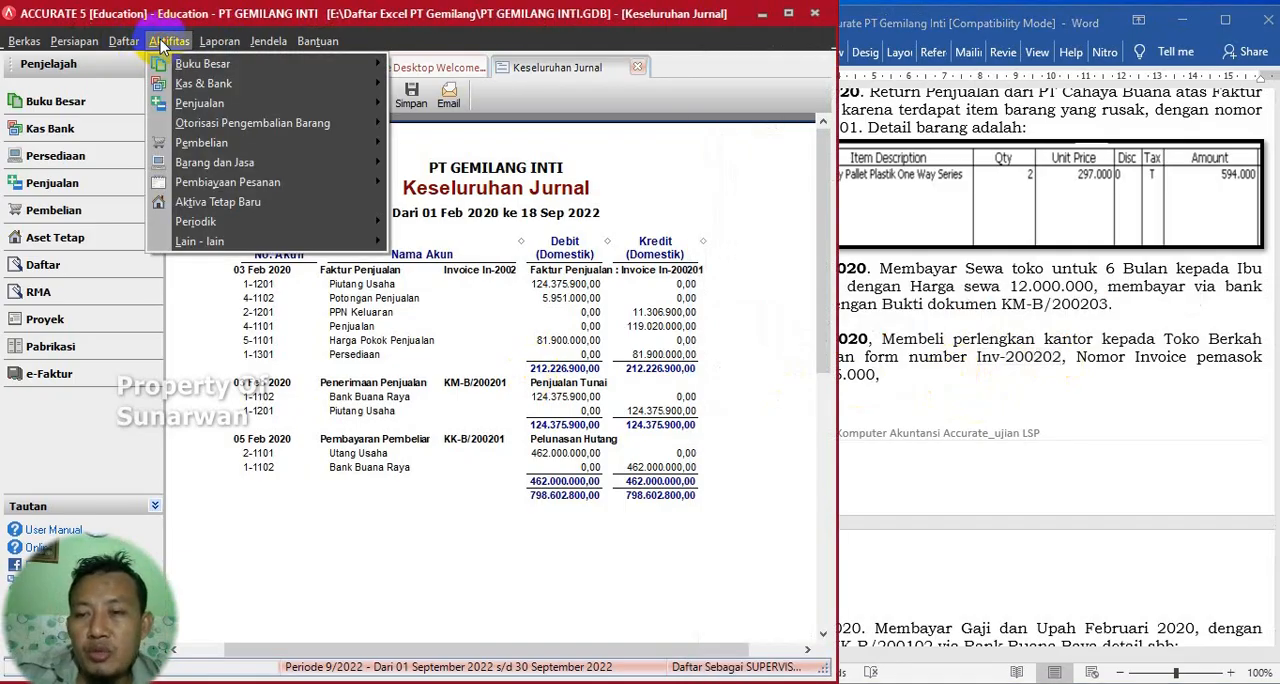
mouse_move(320, 135)
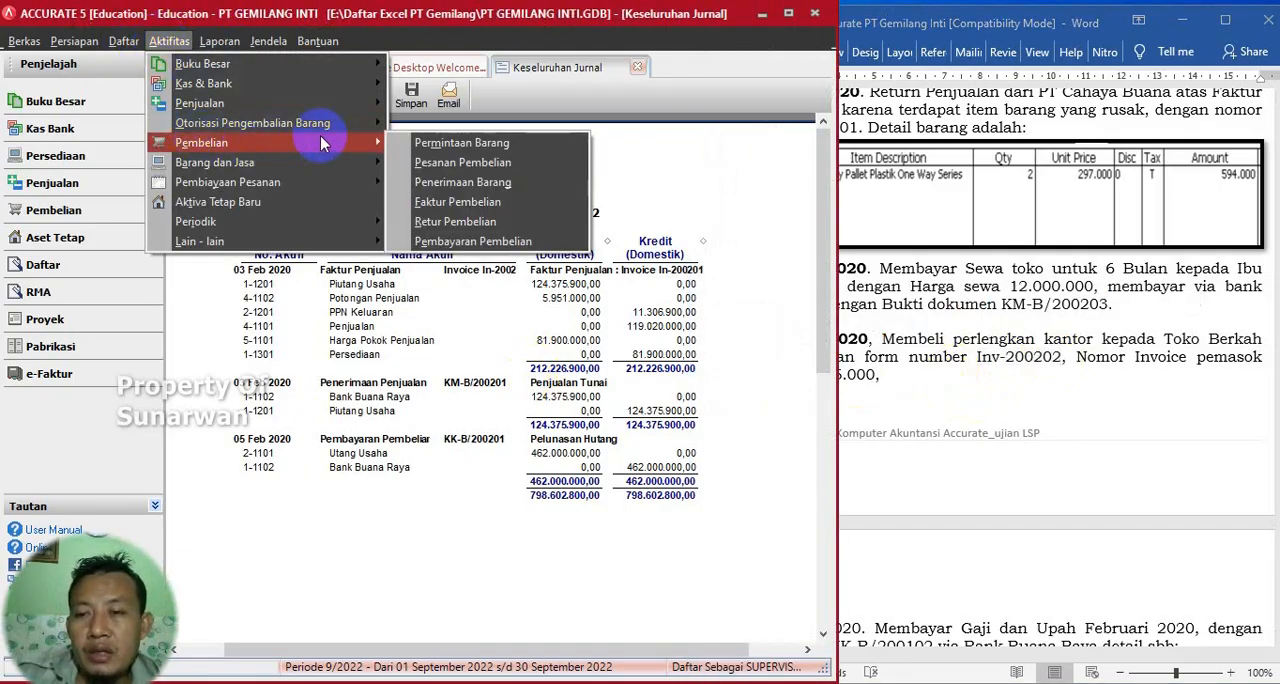
click(441, 204)
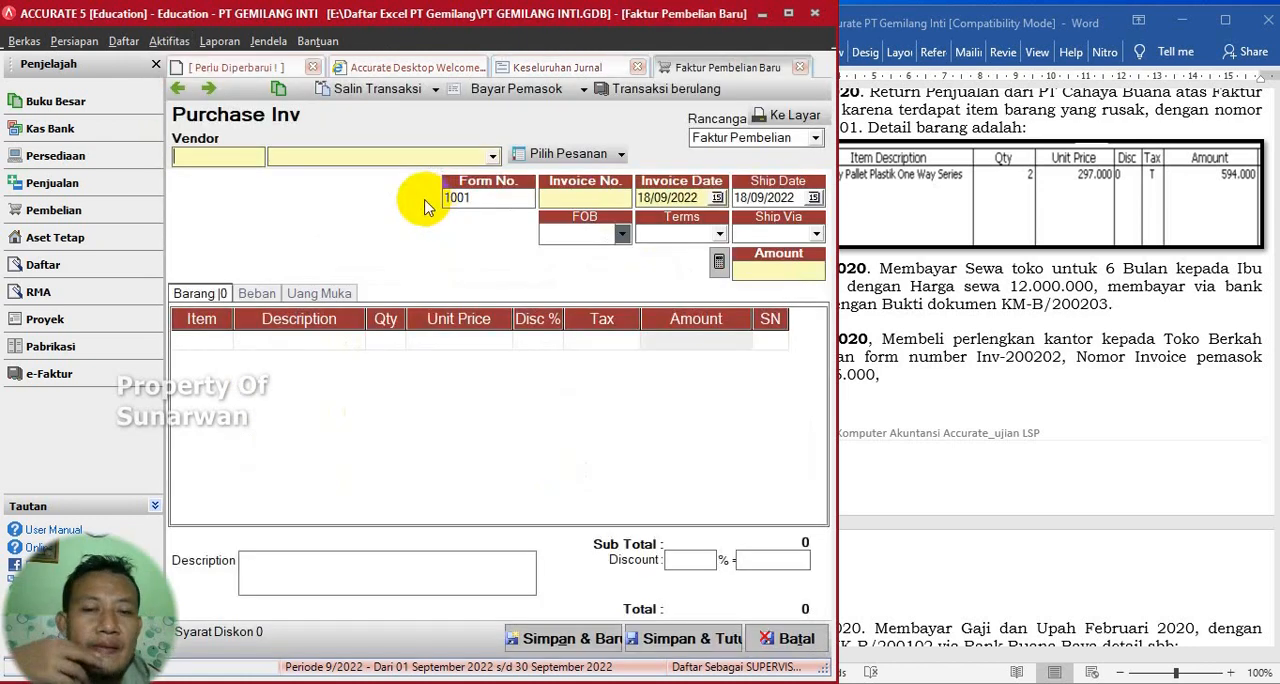
click(934, 206)
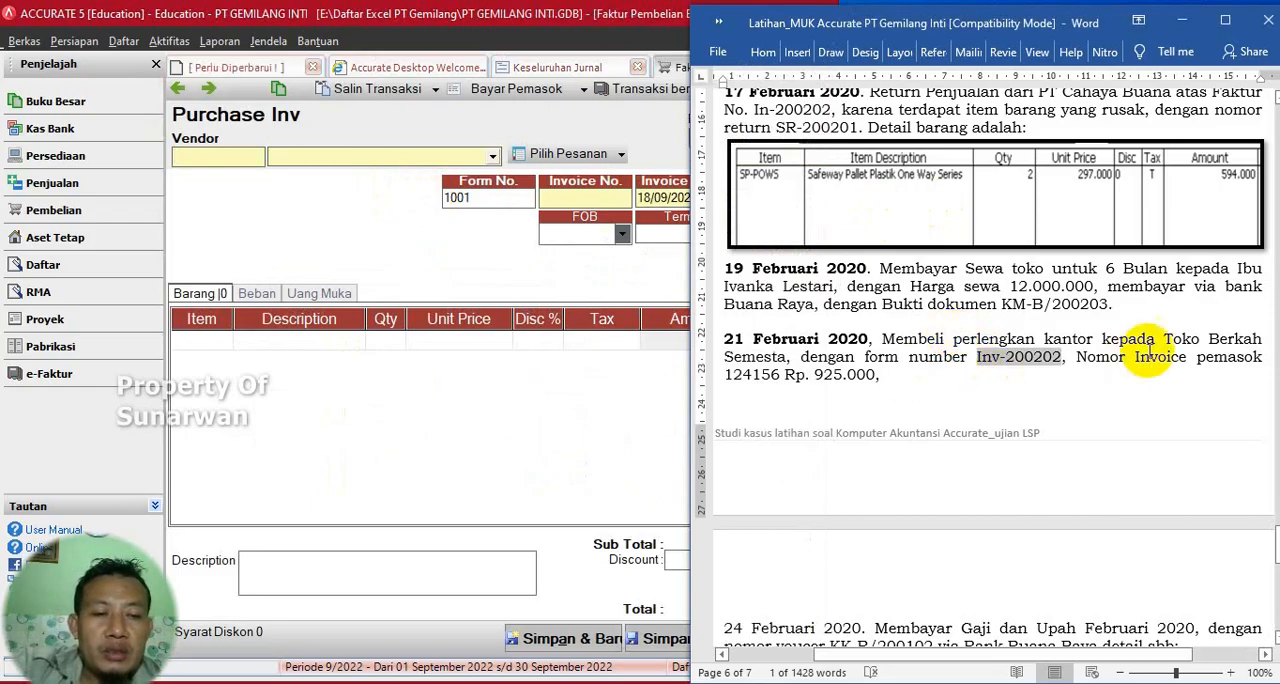
- Create a new vendor from the purchase invoice and enter TOKO BERKAH as its name
click(493, 160)
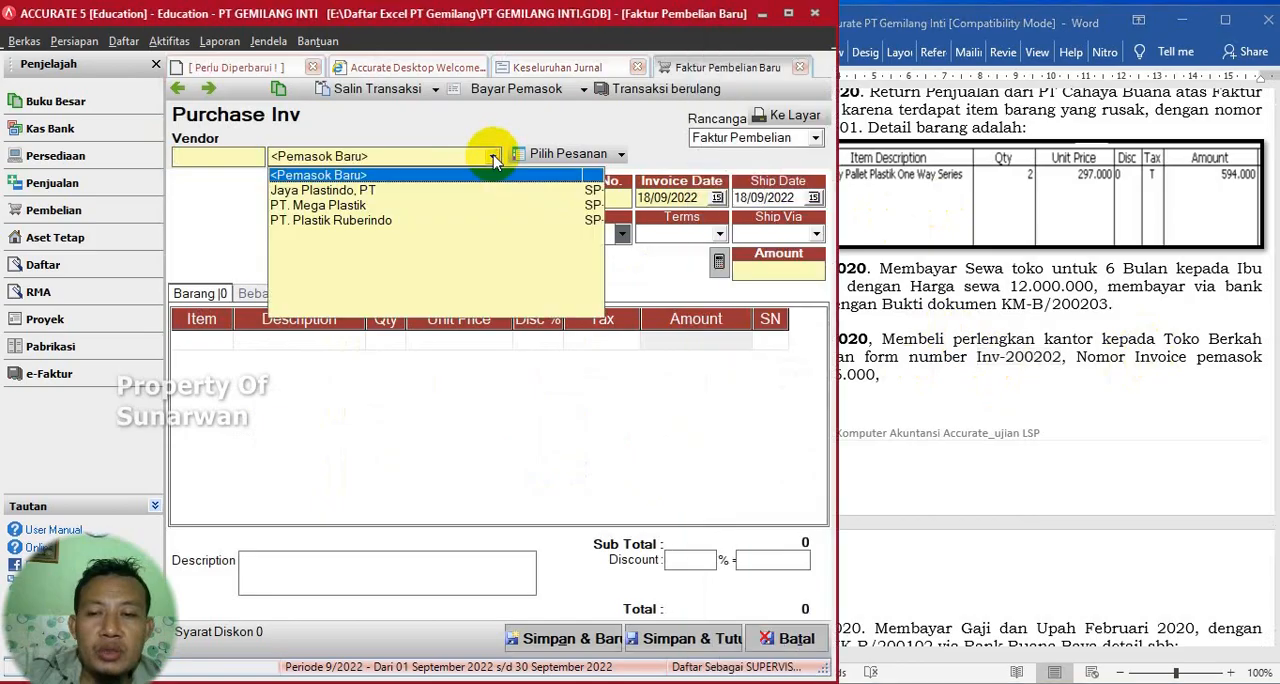
click(320, 175)
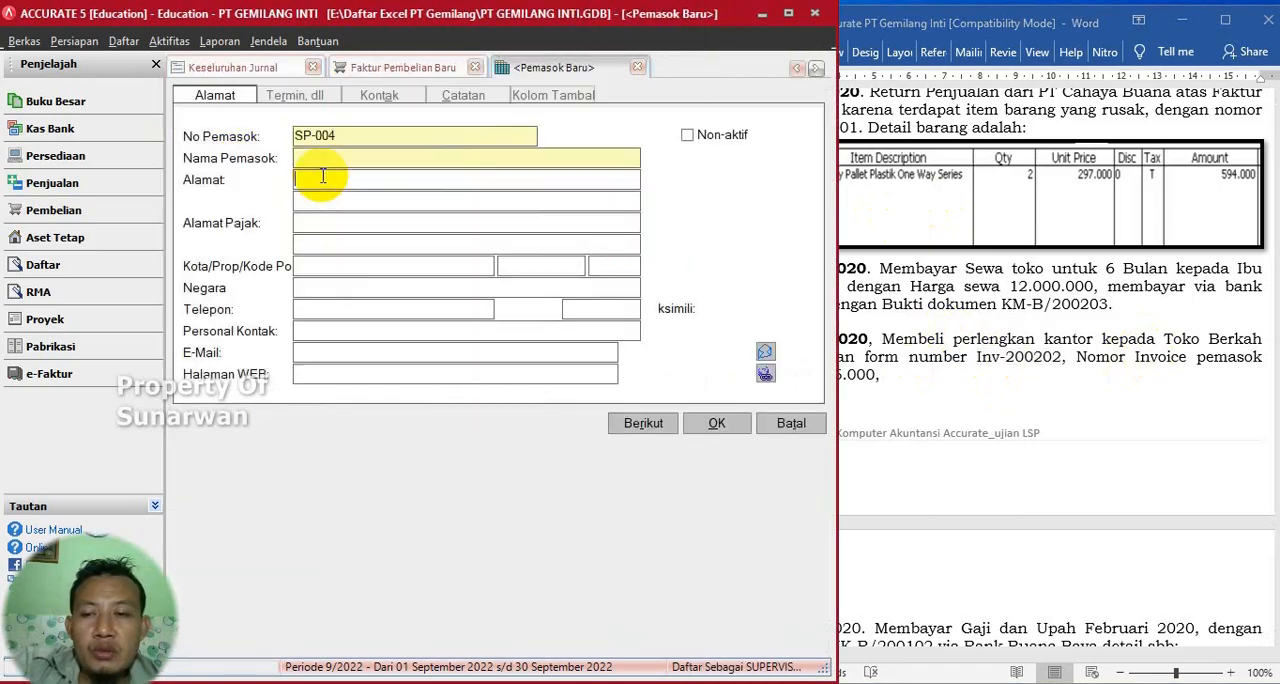
text(TOKO BE)
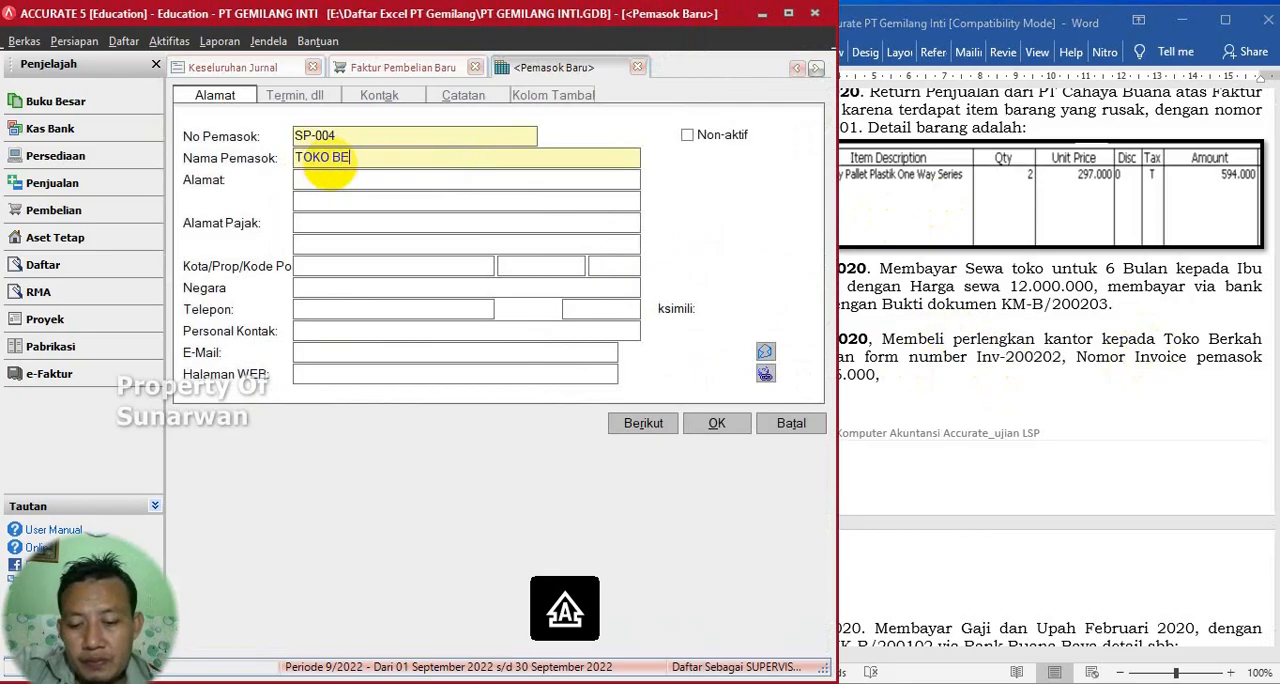
text(RKAH)
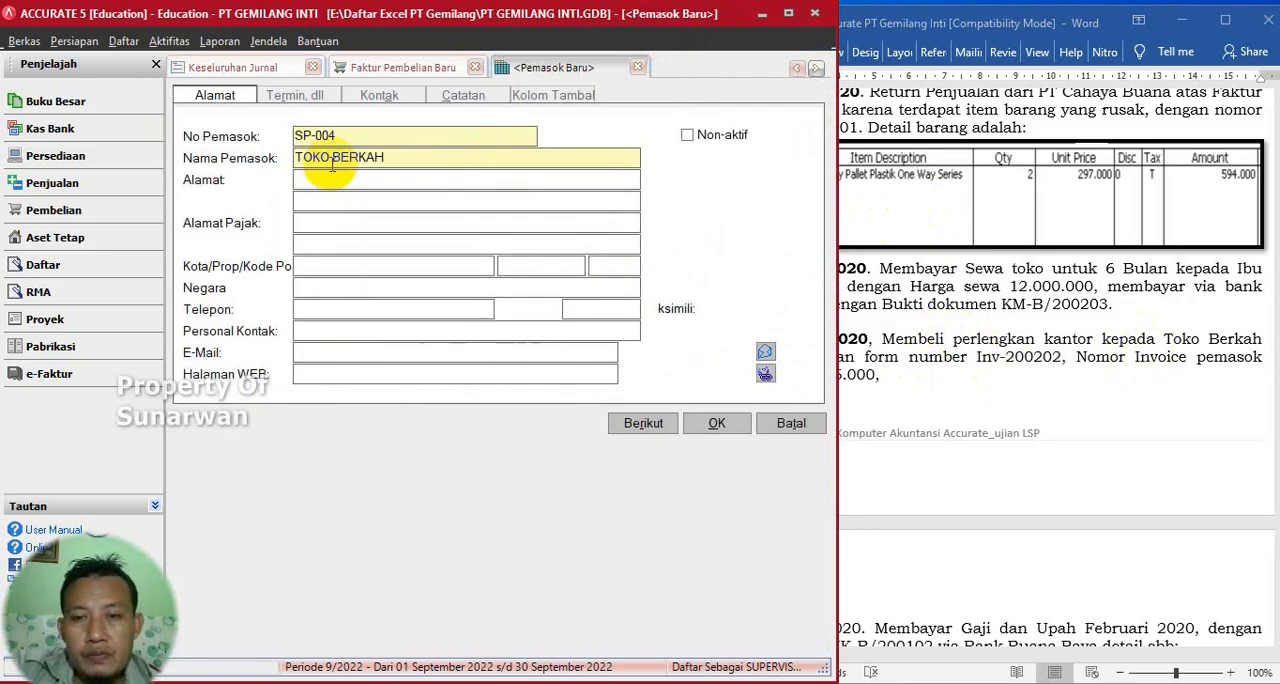
- Set the new vendor's payment terms to C.O.D and save the vendor to the invoice
click(302, 96)
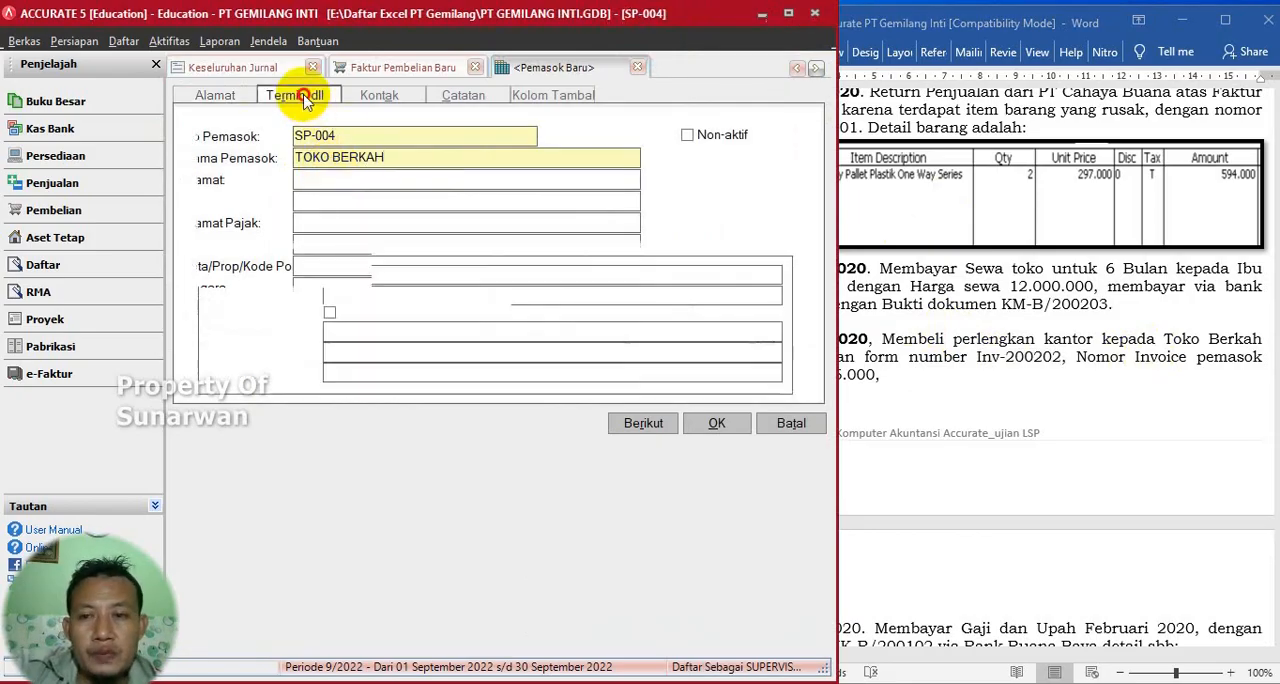
click(438, 138)
click(372, 172)
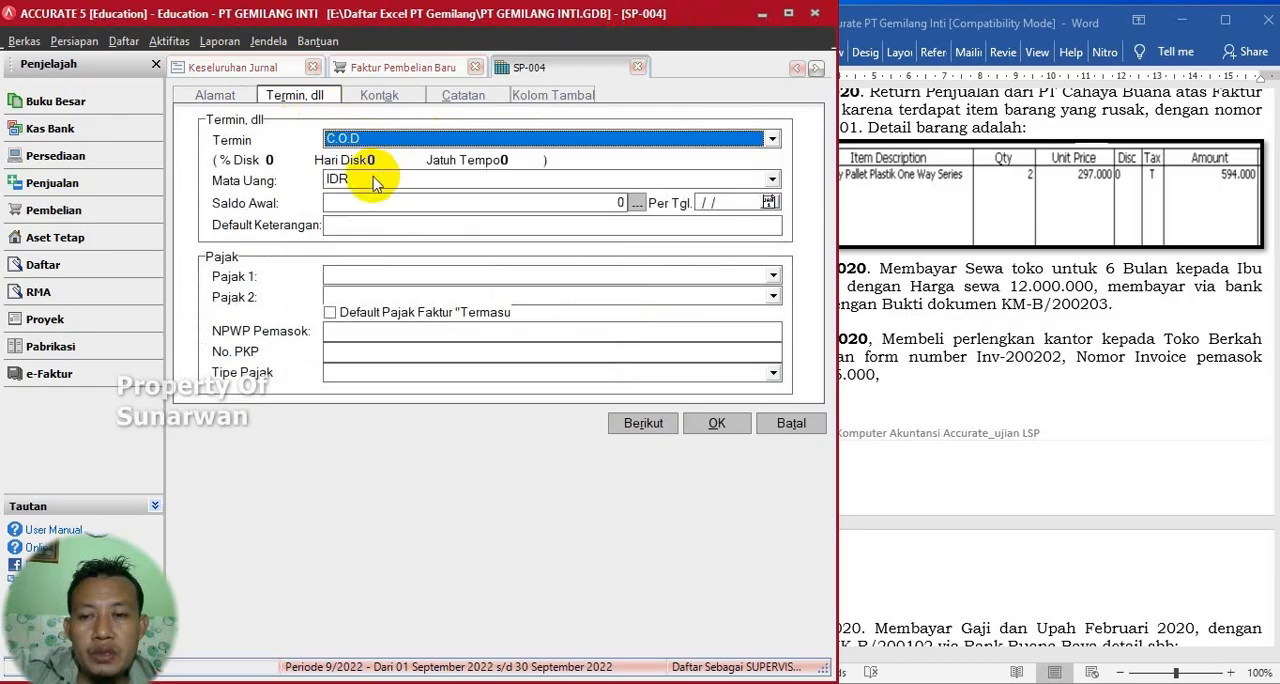
click(1046, 284)
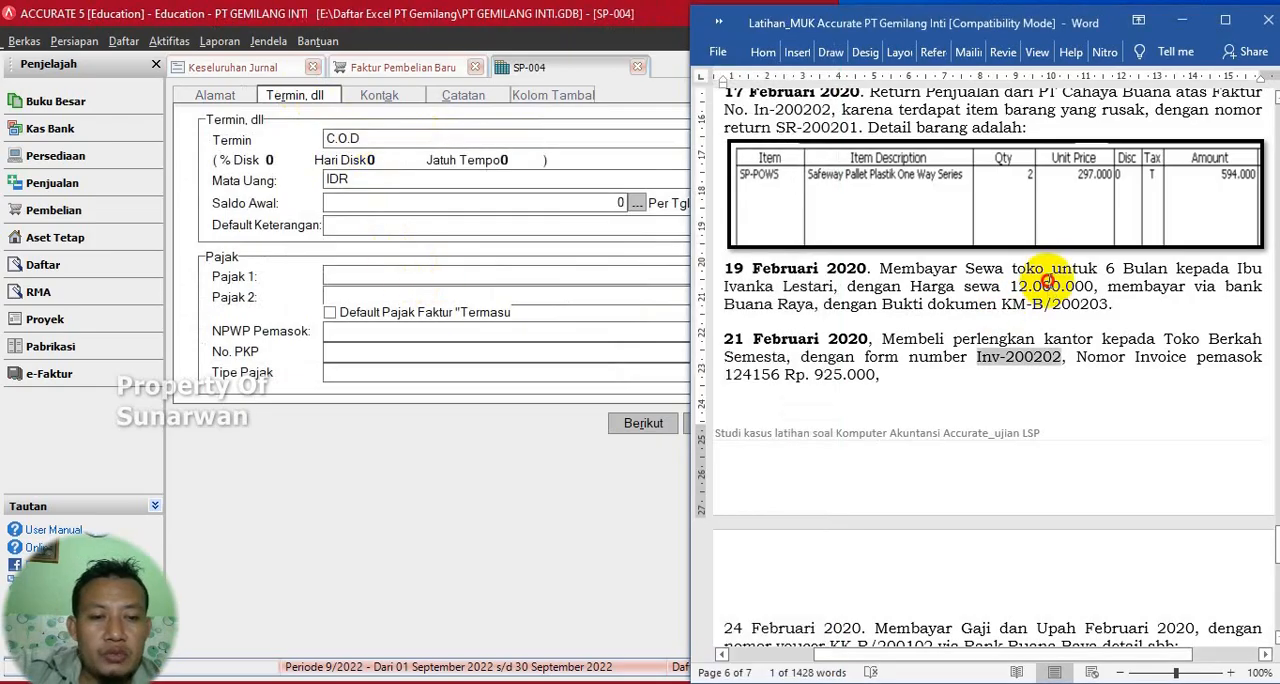
click(505, 328)
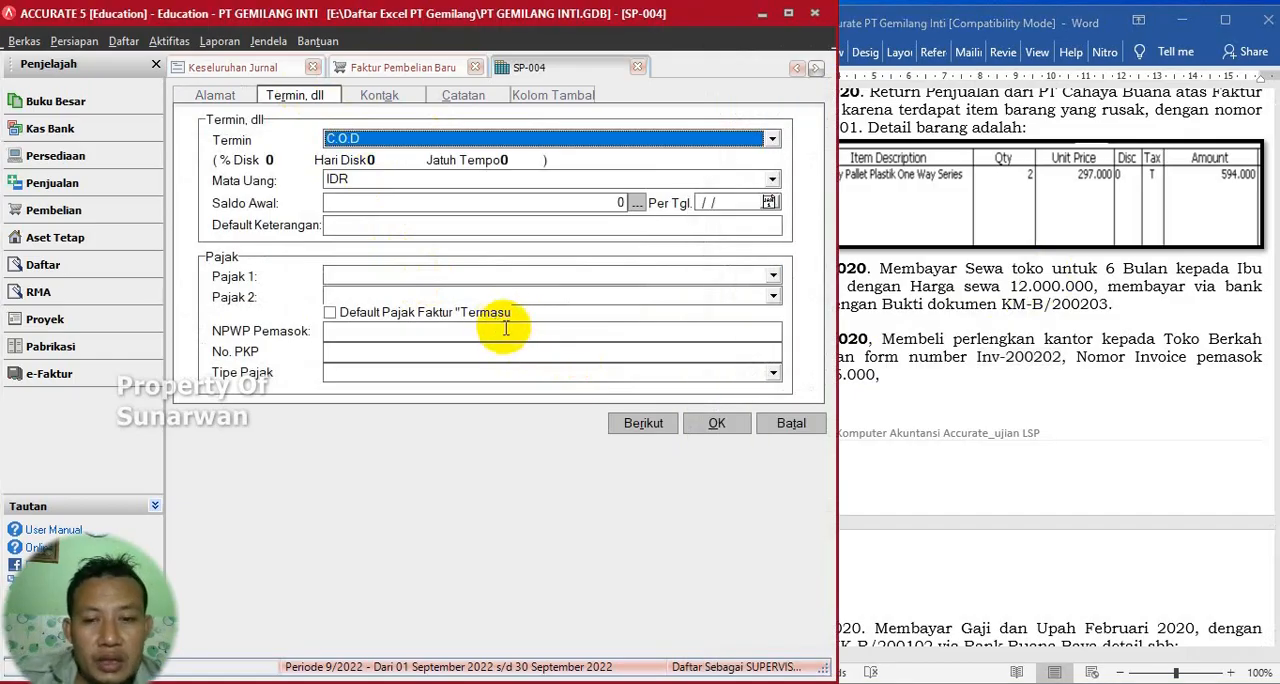
click(700, 426)
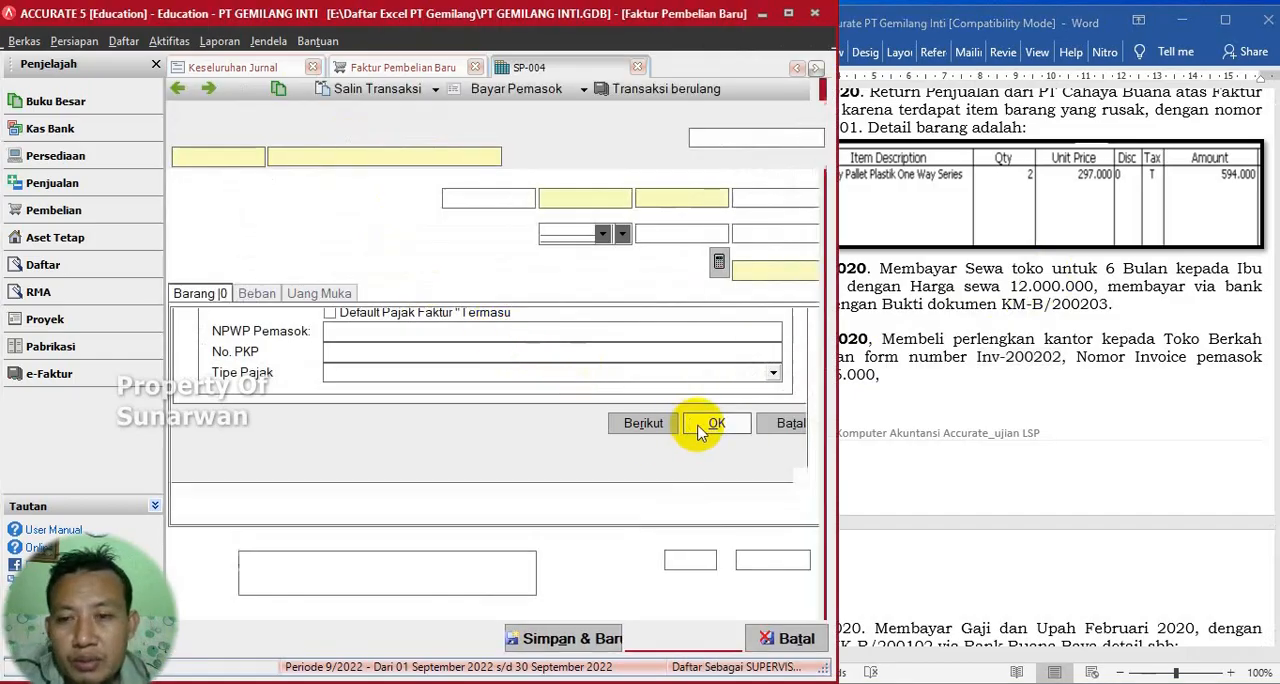
- Copy Inv-200202 from the Word exercise into the purchase invoice's invoice number
click(550, 203)
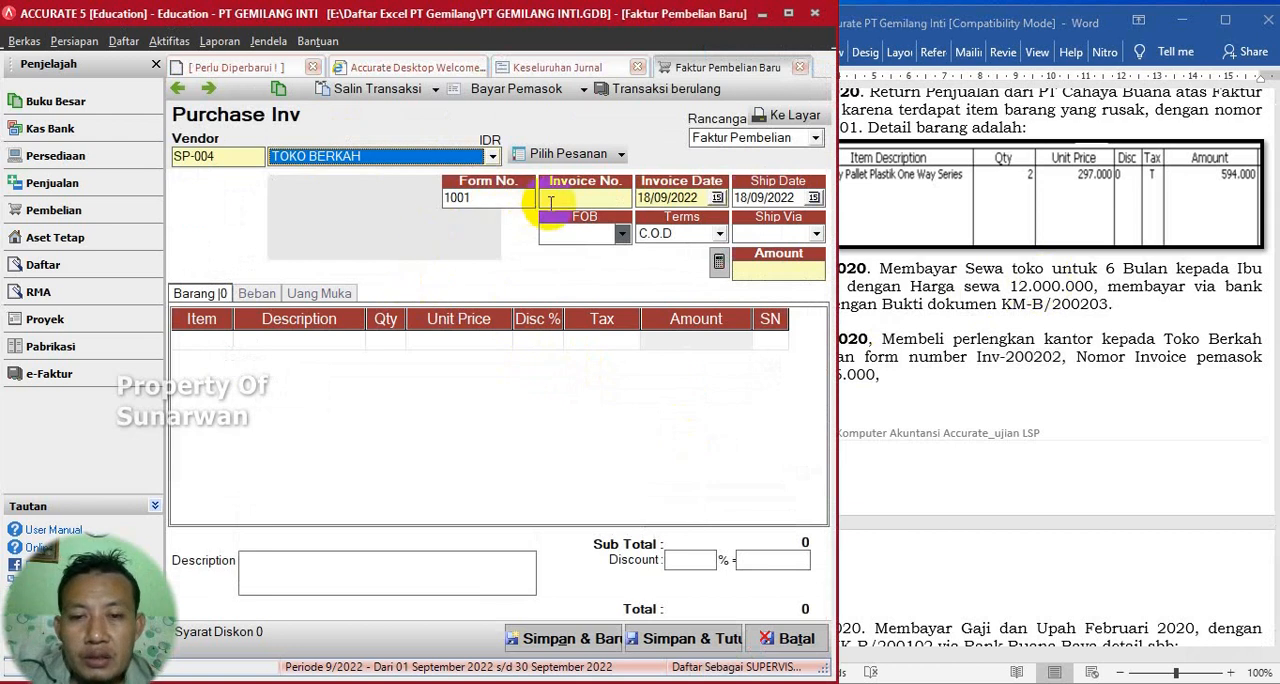
drag(978, 357, 1062, 357)
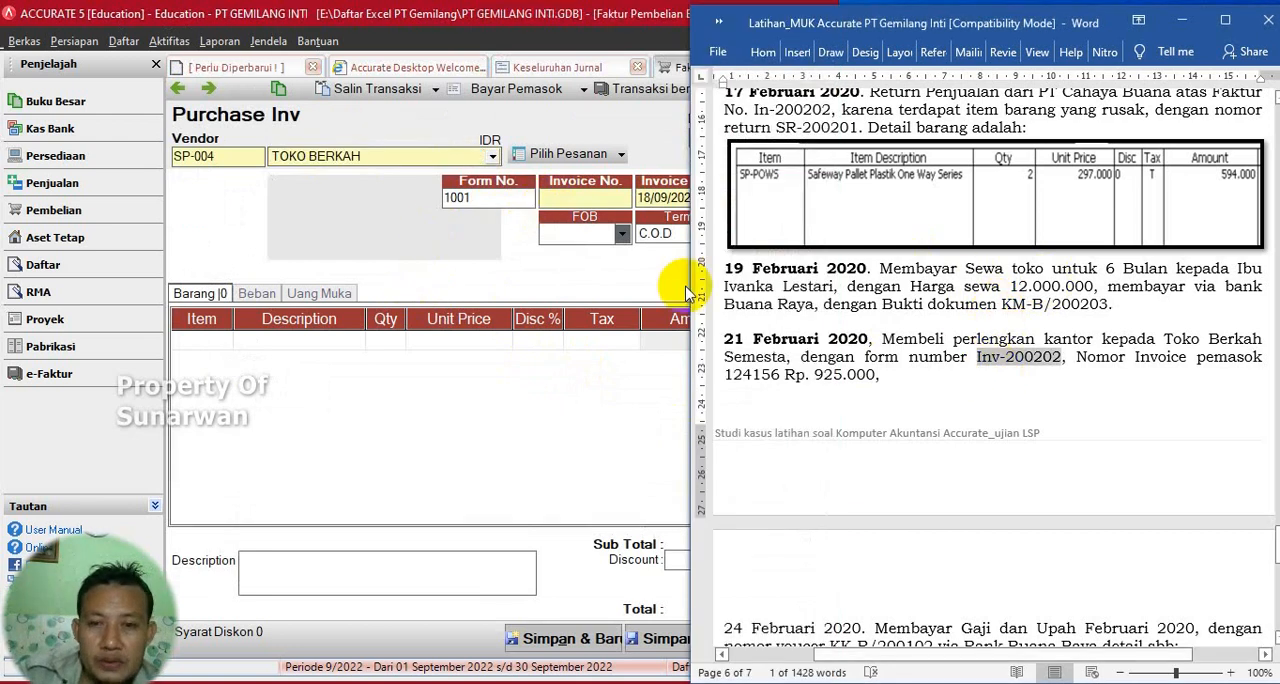
click(610, 199)
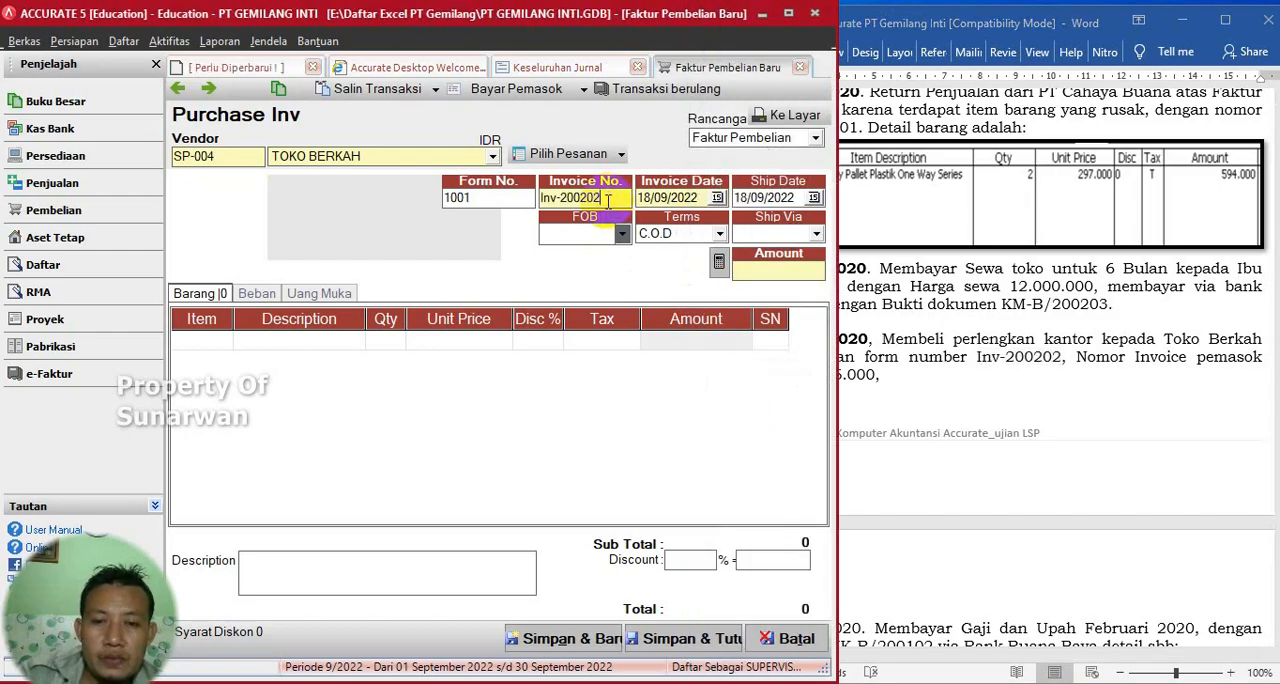
- Set both the invoice date and the ship date to 21/02/2020, checking the transaction date in the Word exercise
key(Tab)
key(Tab)
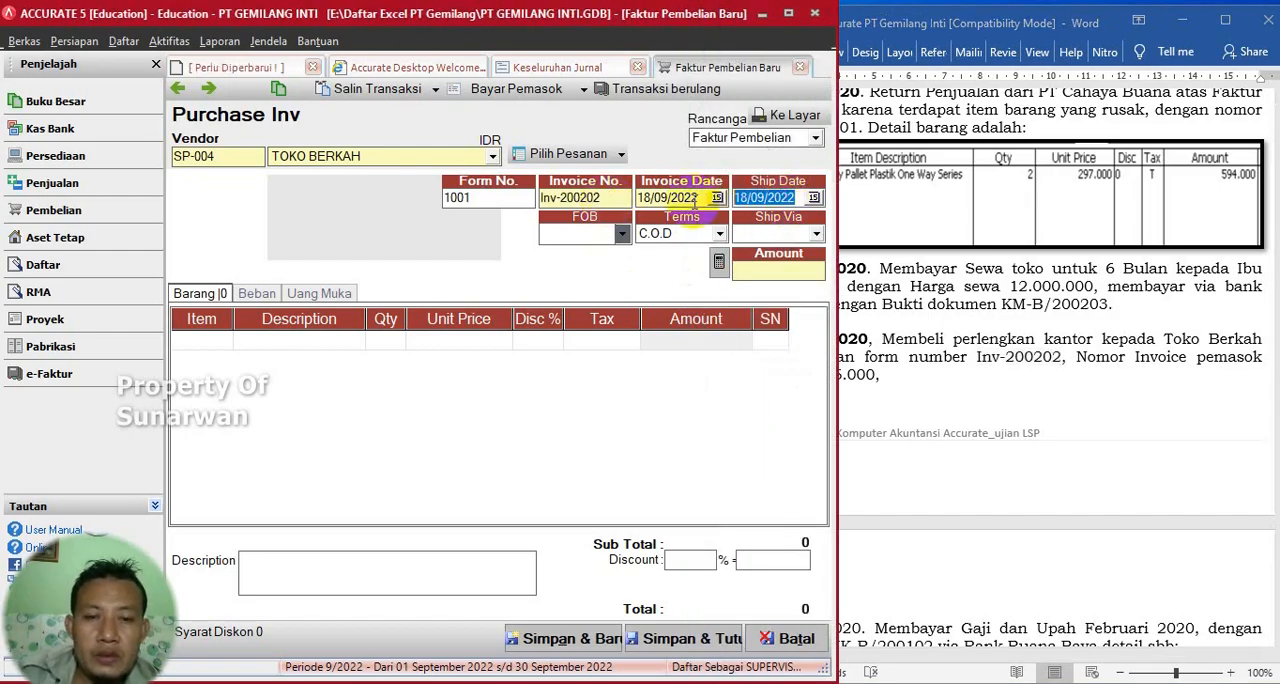
click(1054, 309)
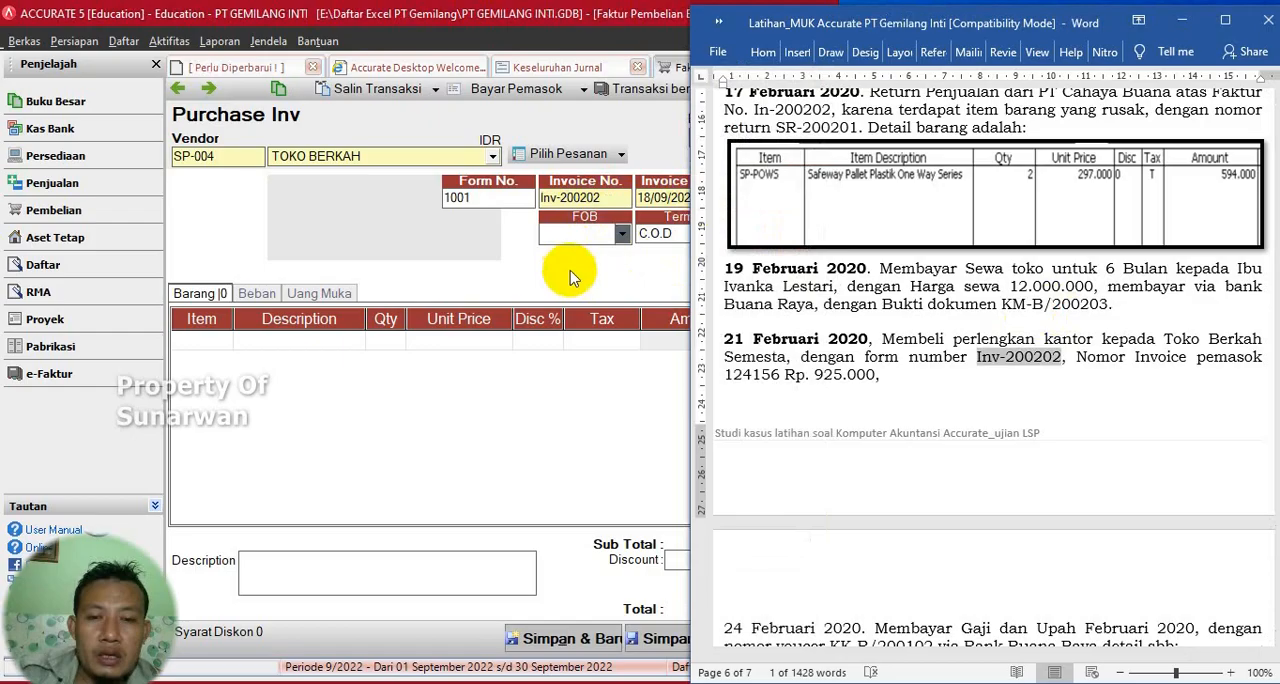
click(570, 277)
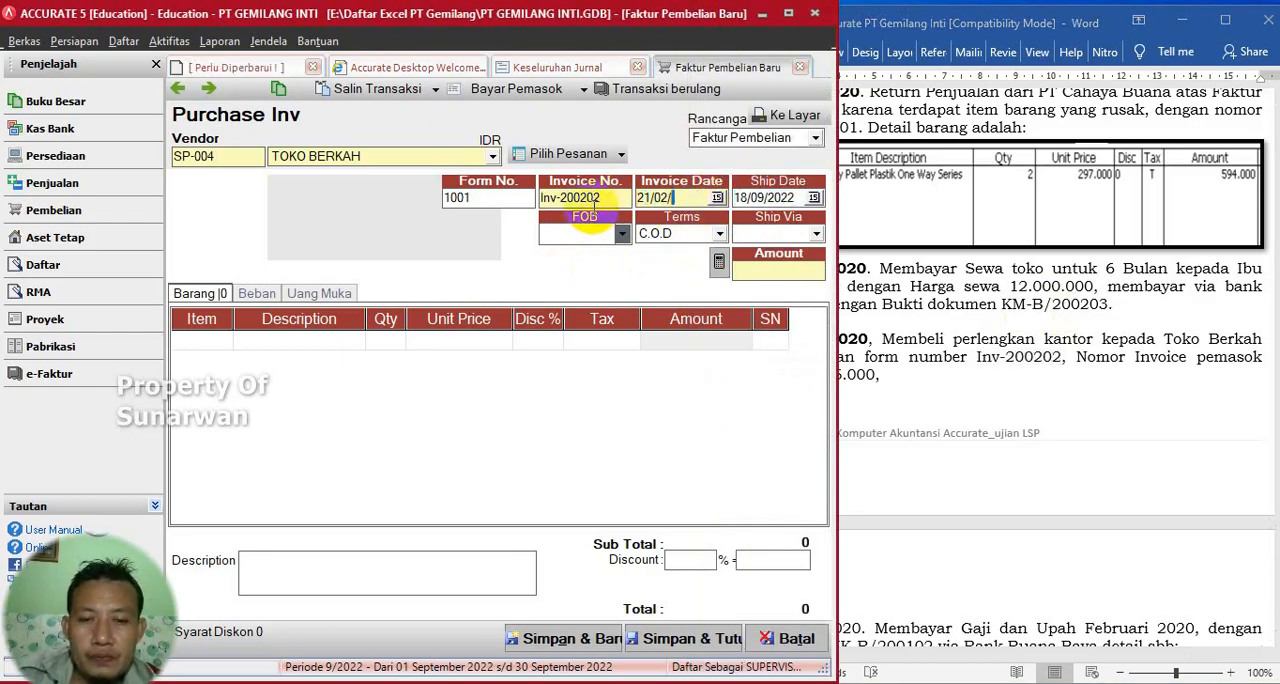
key(Tab)
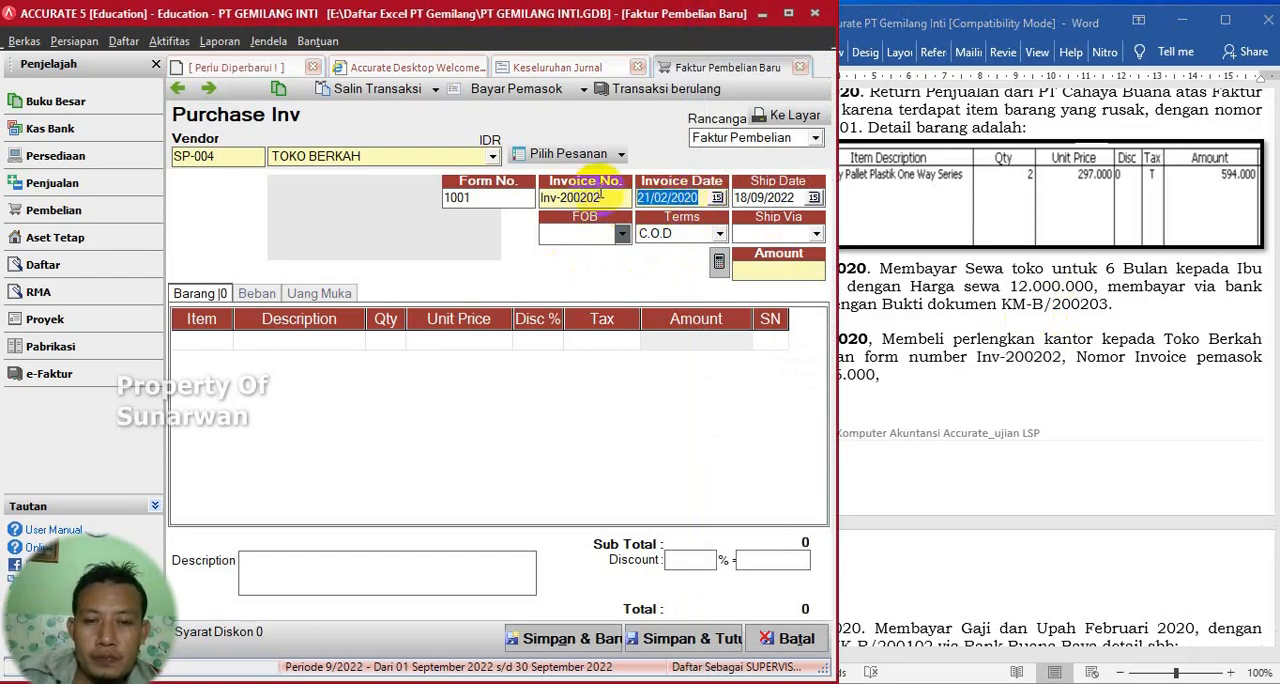
click(797, 197)
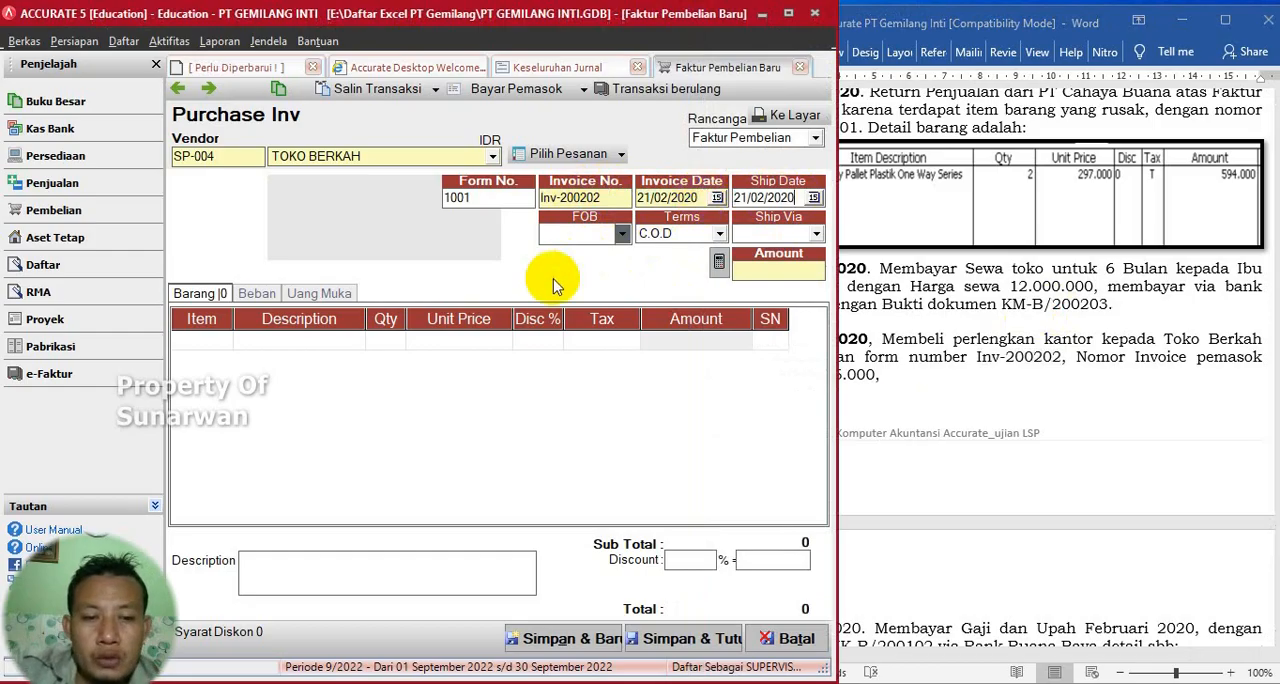
- Create a new inventory item from the invoice's first item line and describe it as PERLANGKAPAN
click(224, 342)
click(224, 342)
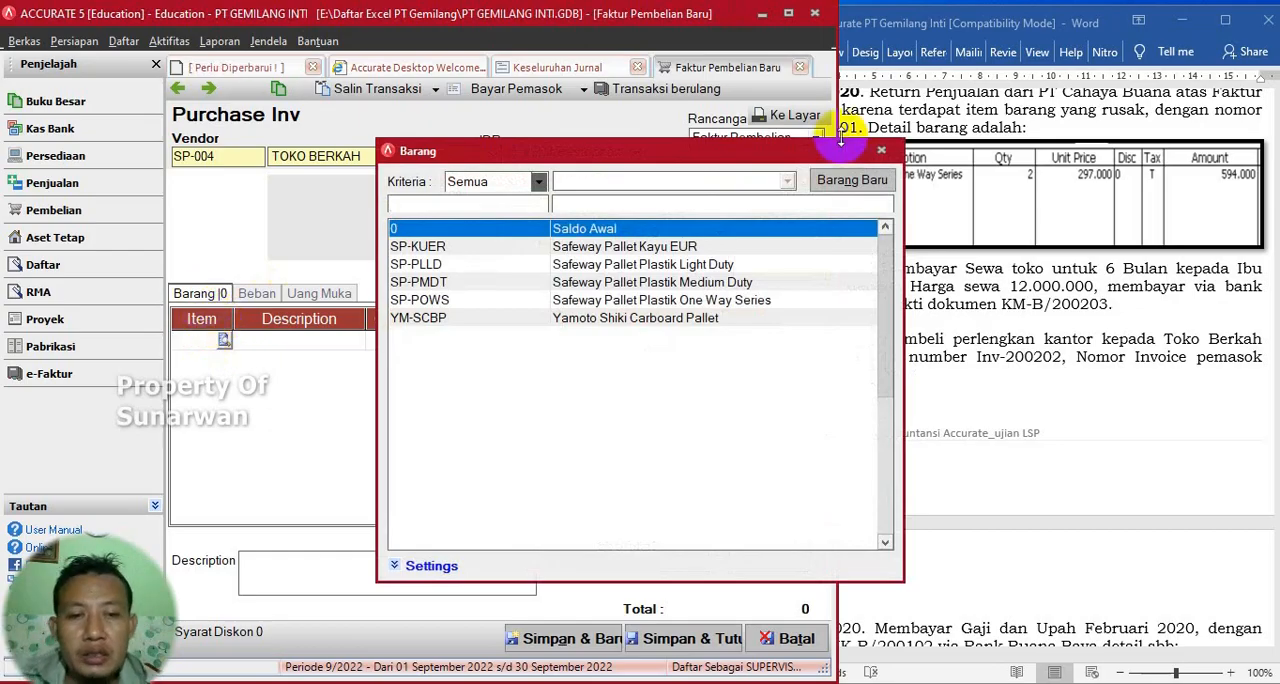
click(848, 182)
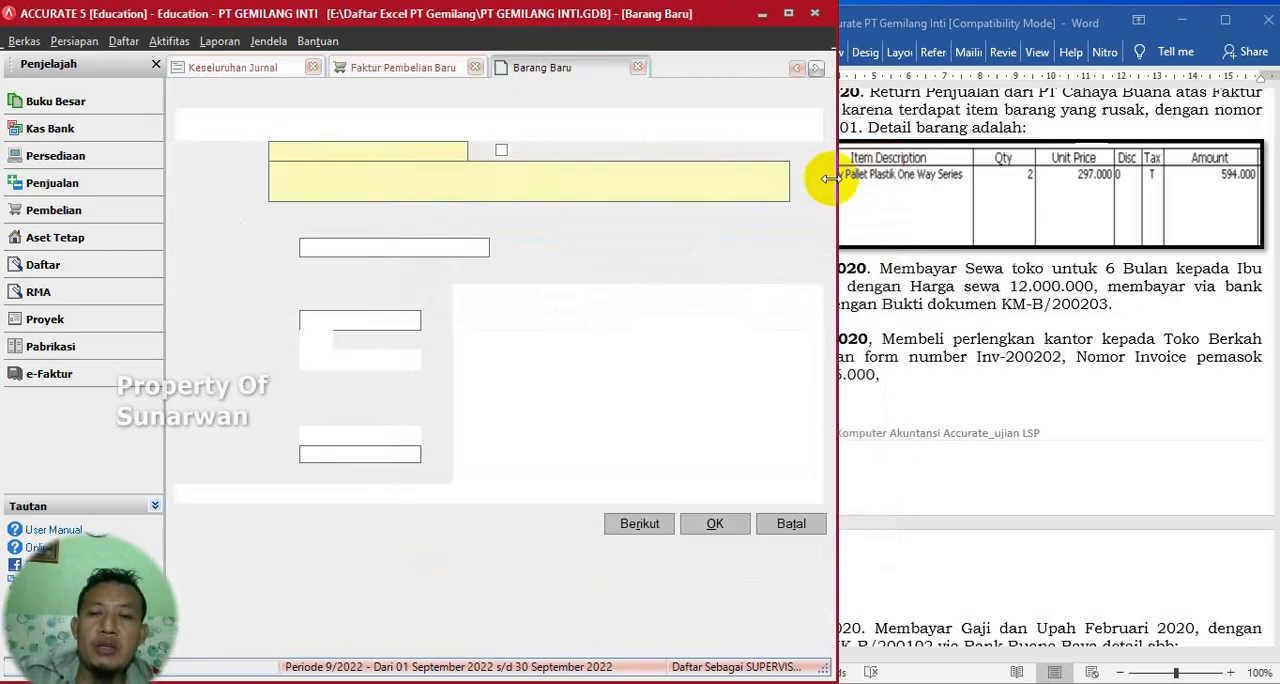
click(455, 178)
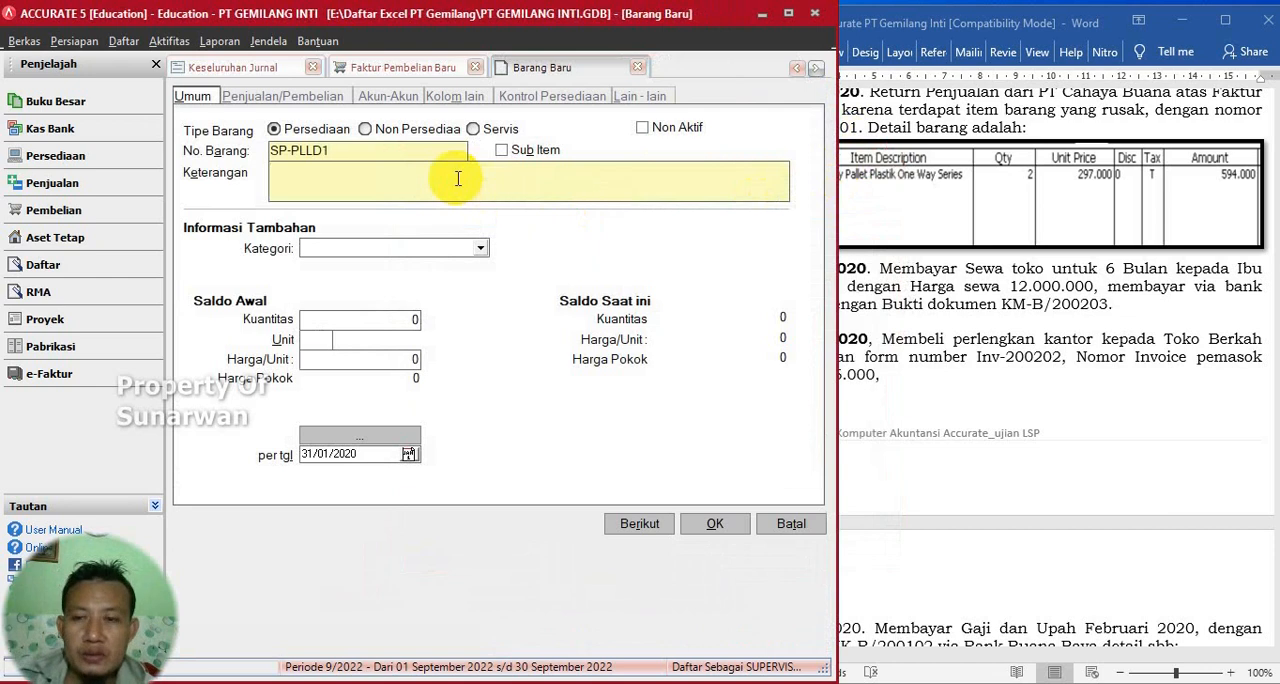
text(PER)
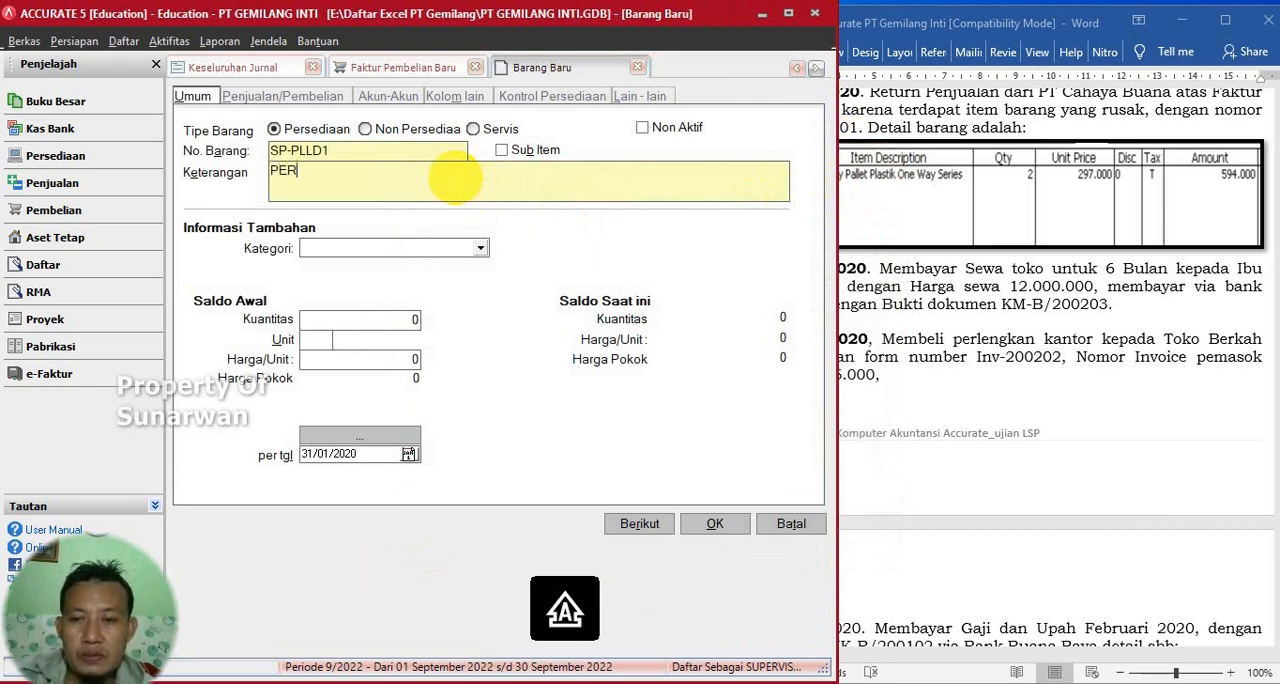
text(LA)
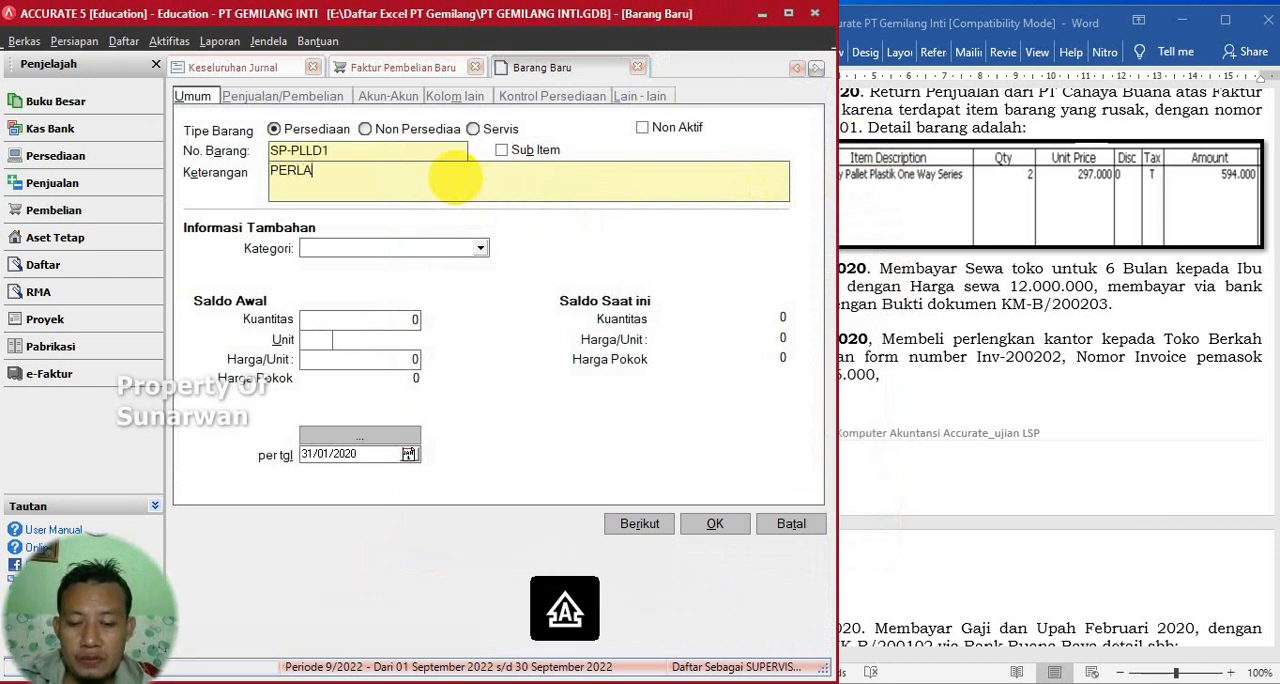
text(NGKAPAN)
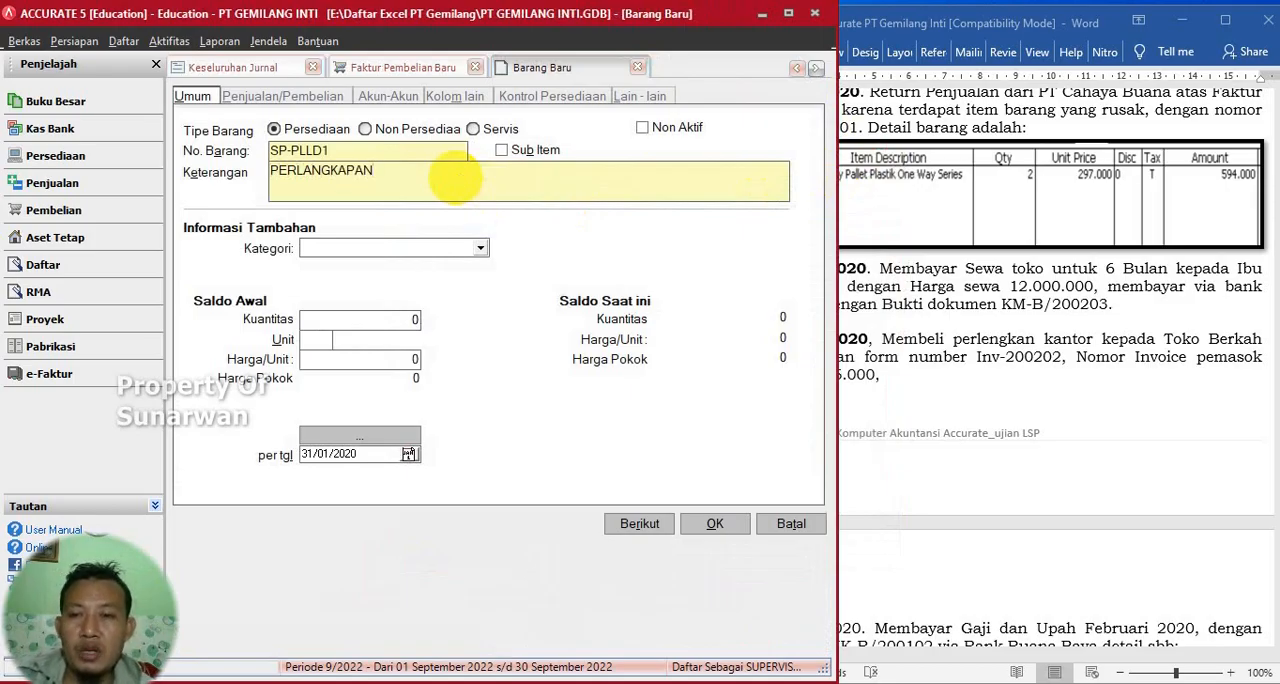
- Set the item's inventory, goods-in-transit and purchase return accounts to 1-1401 Perlengkapan
click(388, 96)
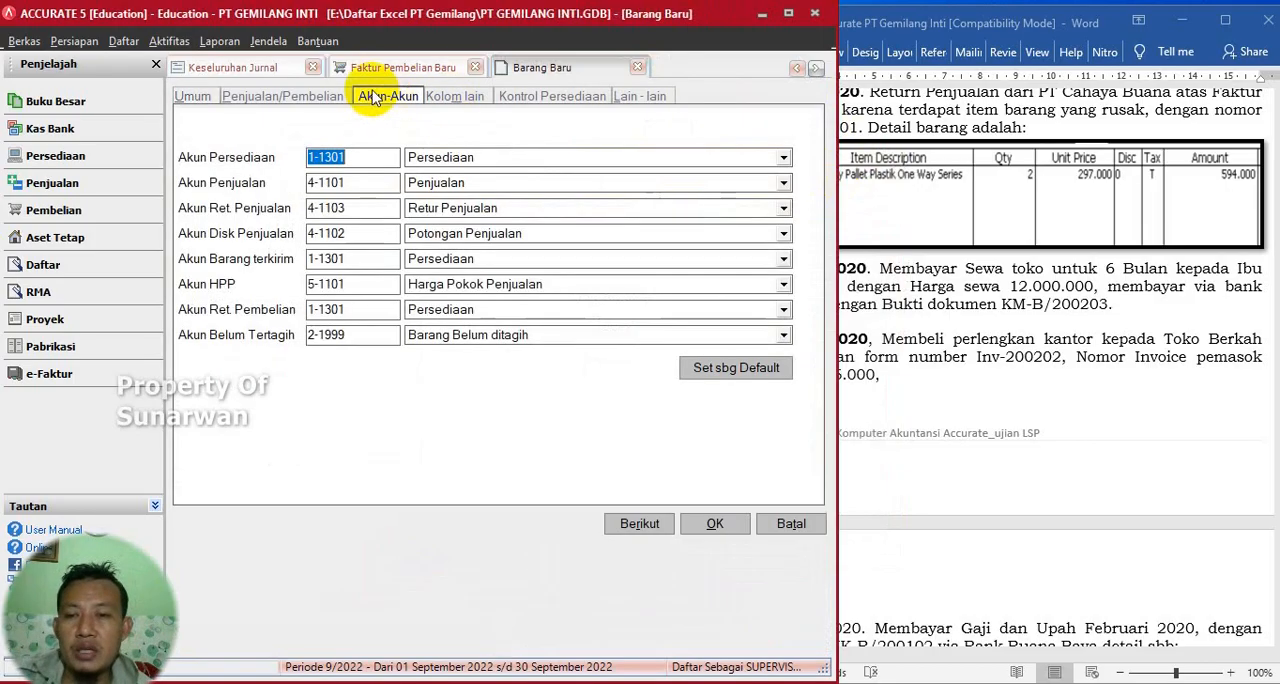
click(783, 158)
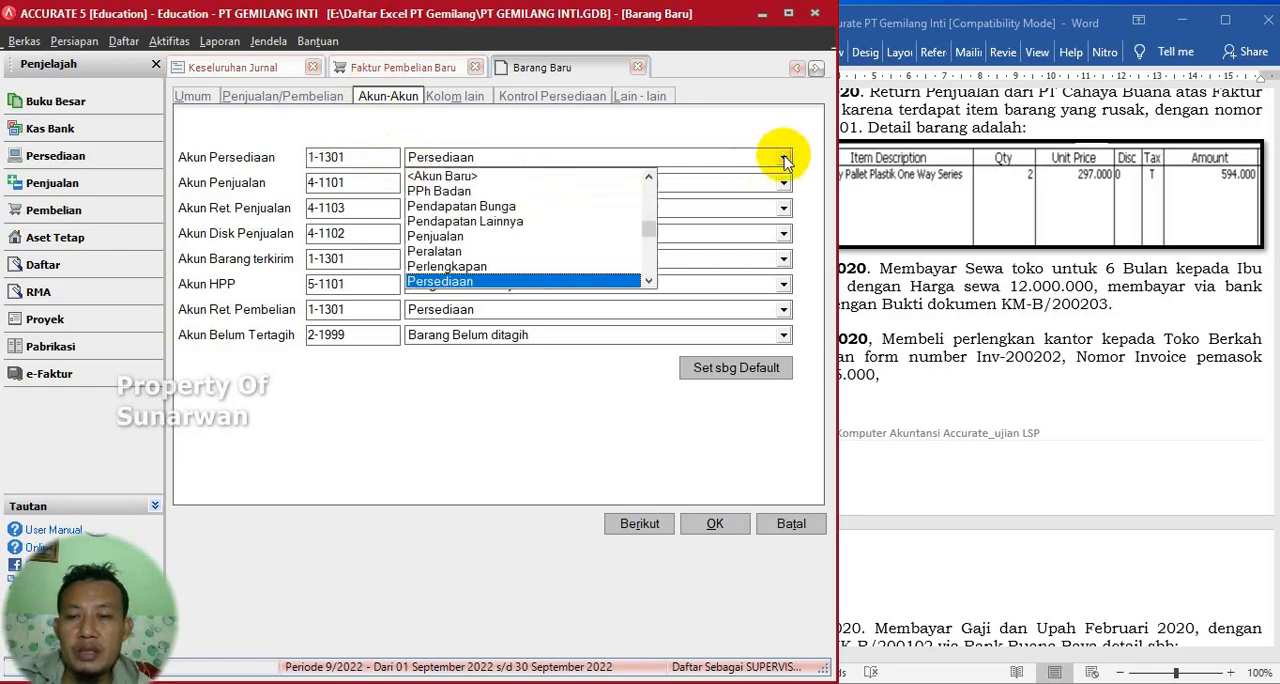
click(488, 266)
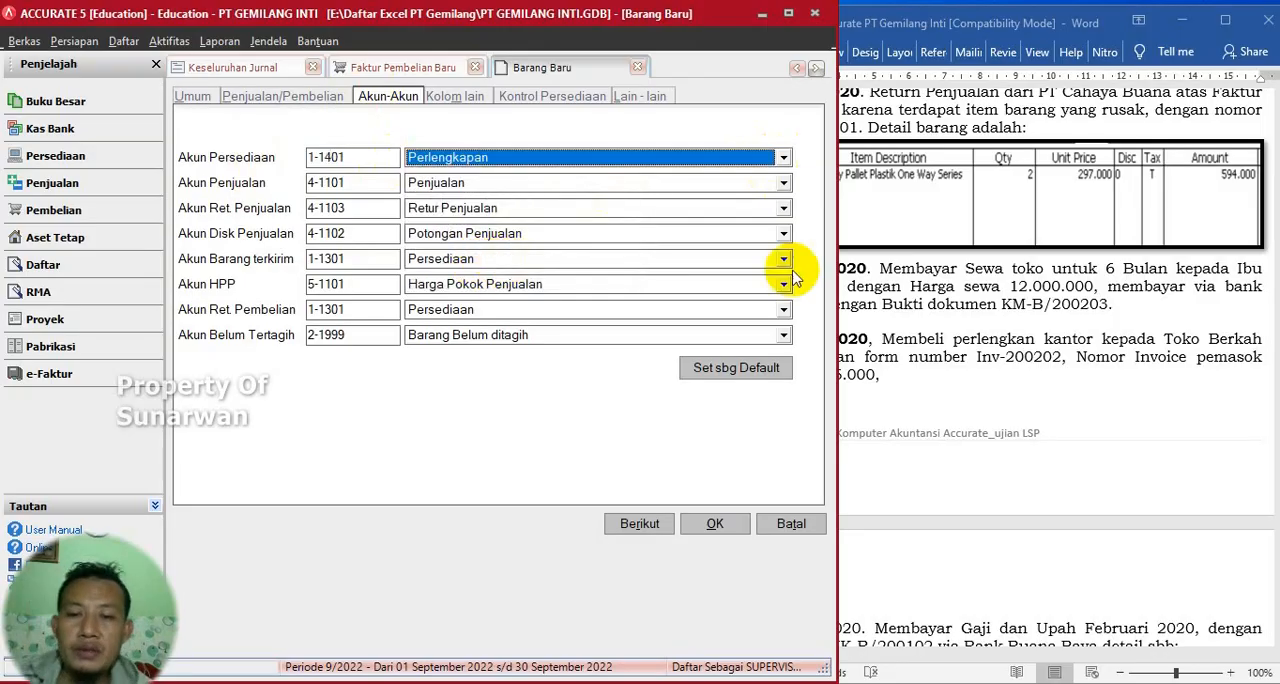
click(756, 682)
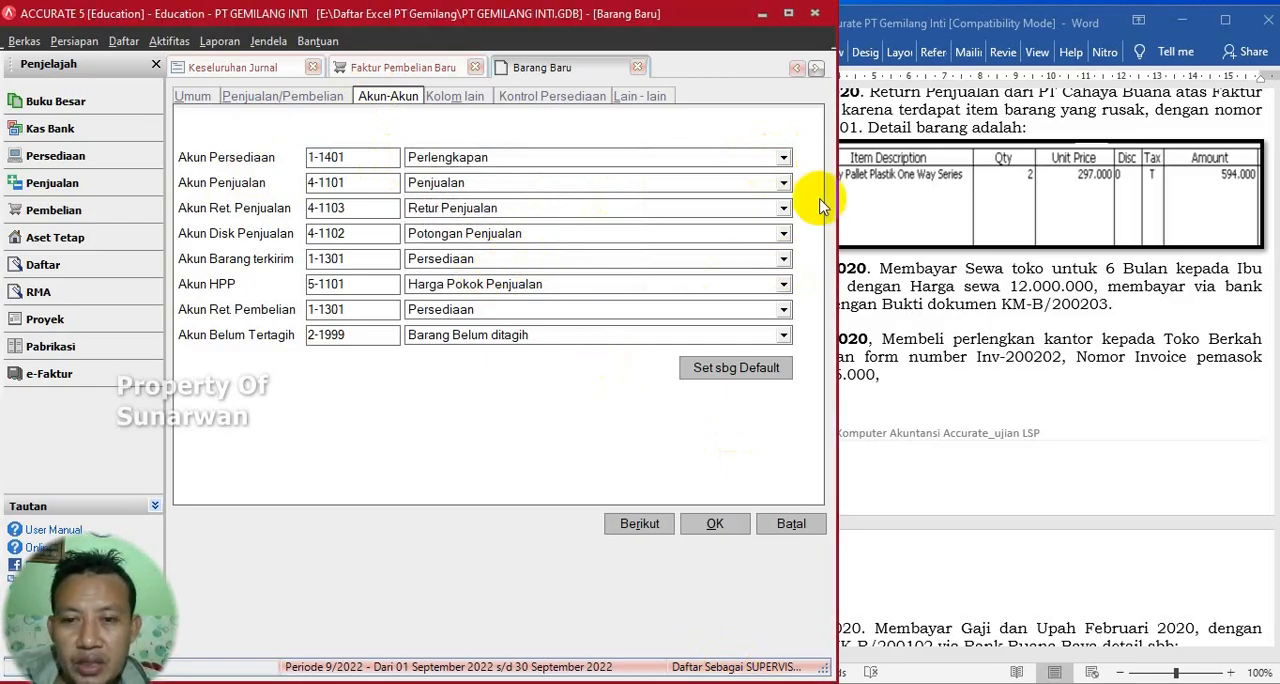
click(783, 259)
click(490, 368)
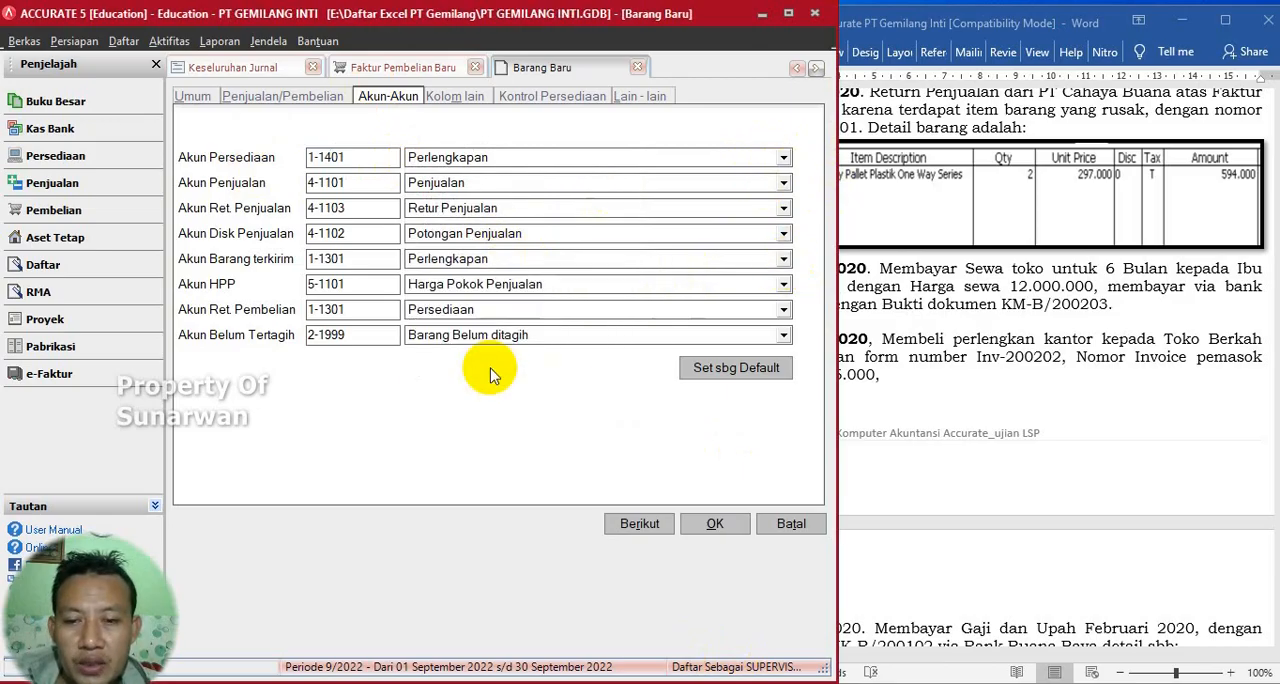
click(782, 310)
click(446, 420)
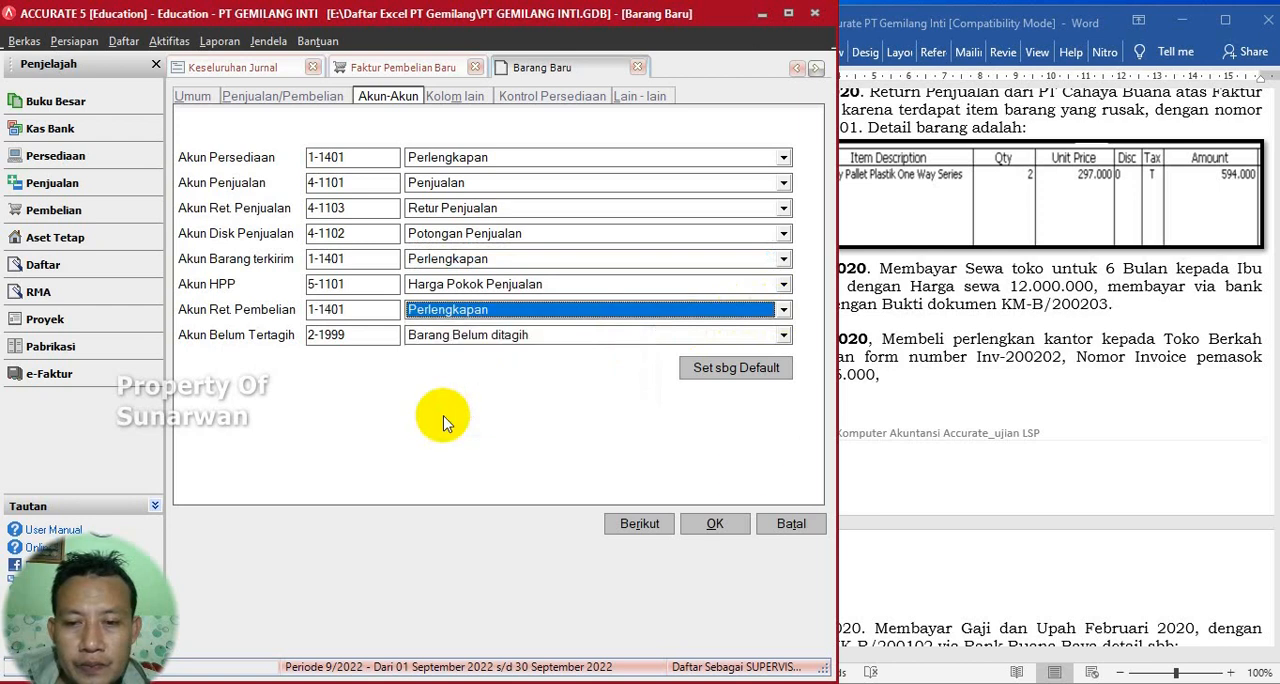
- Save the new PERLANGKAPAN item with its chosen accounts and add it to the invoice
click(714, 524)
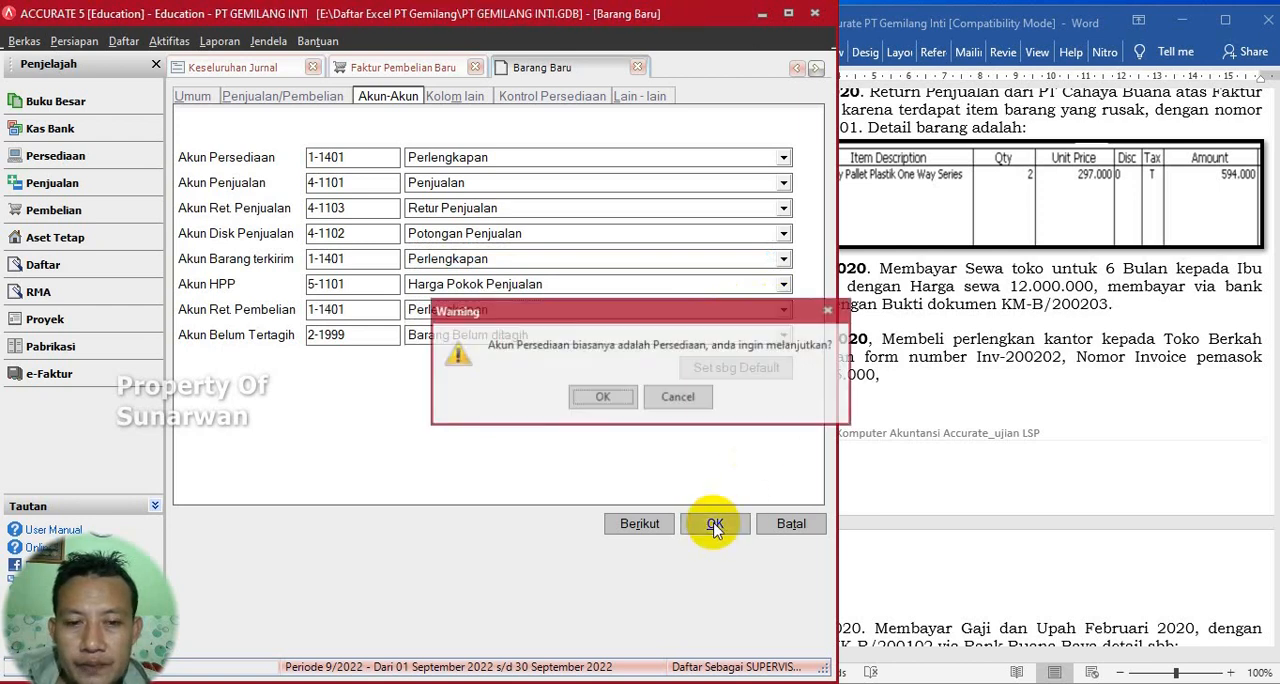
click(616, 399)
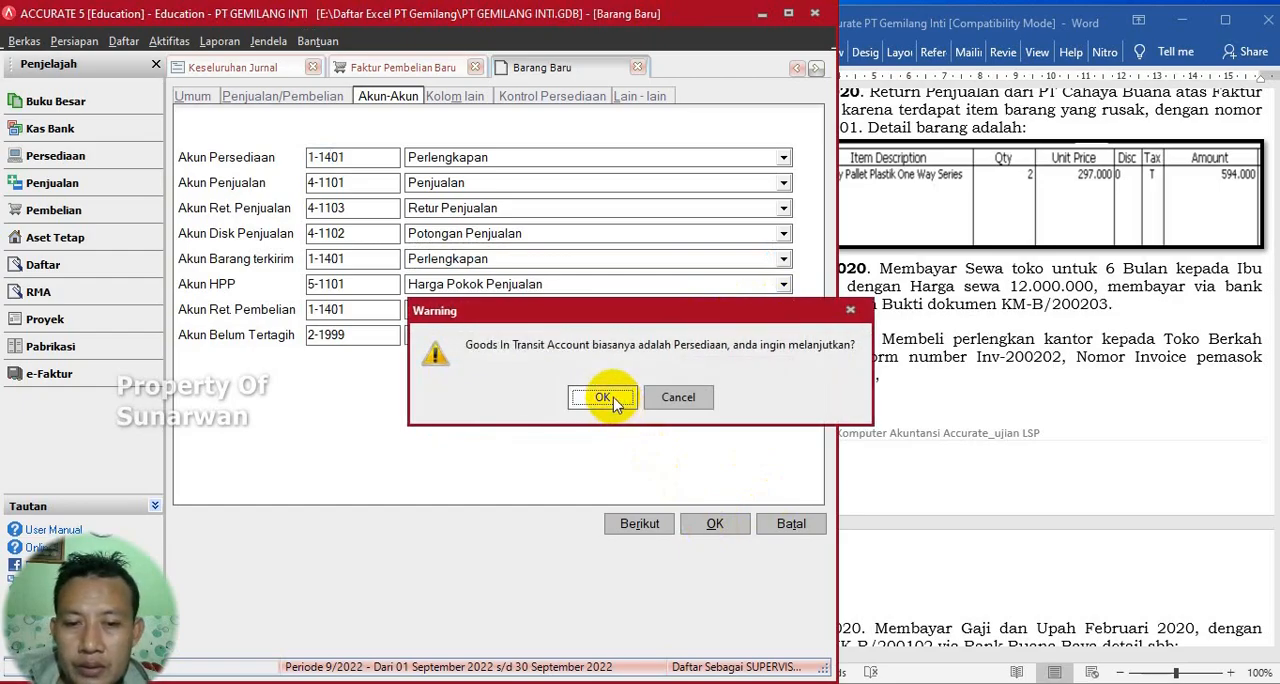
click(603, 398)
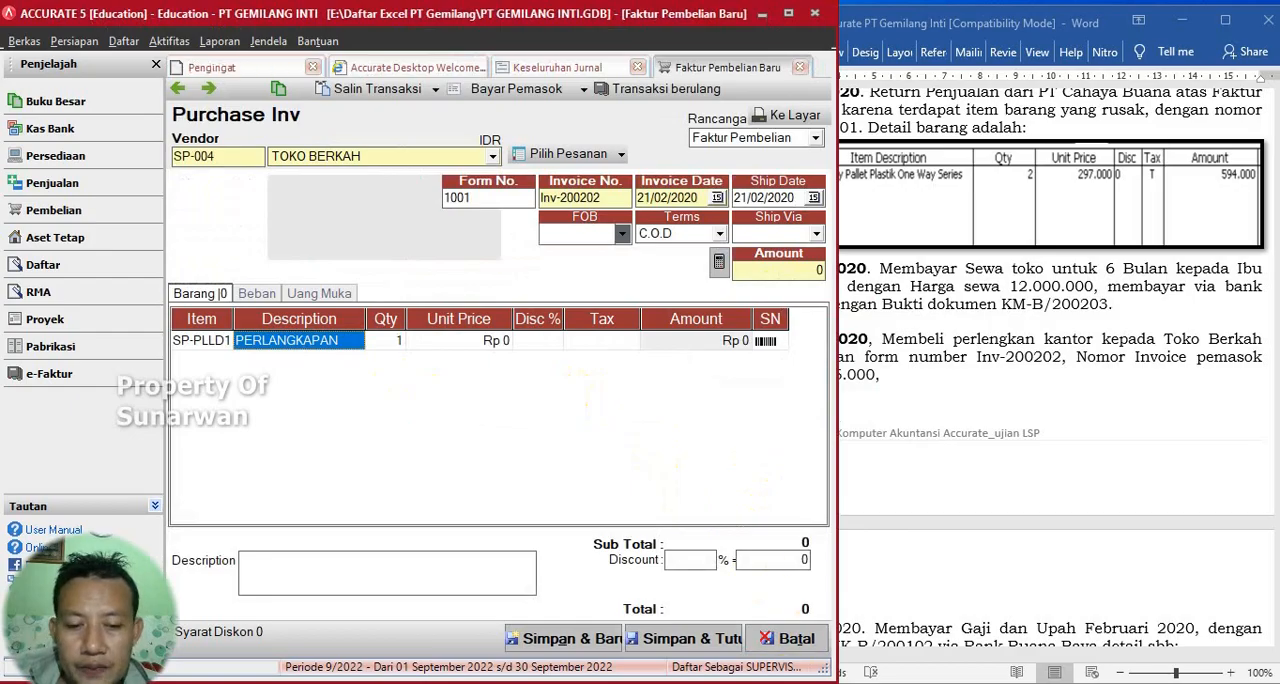
- Set the PERLANGKAPAN line's unit price to Rp 925.000, checking the amount in the Word exercise
click(450, 342)
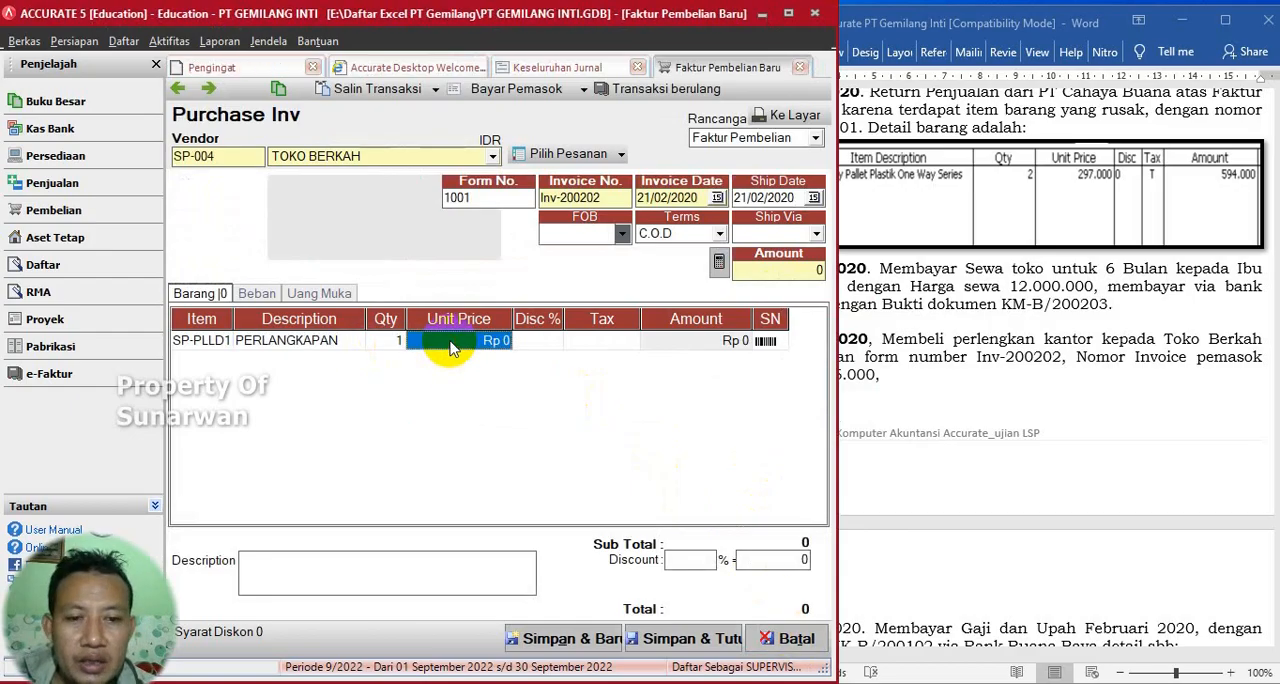
click(944, 396)
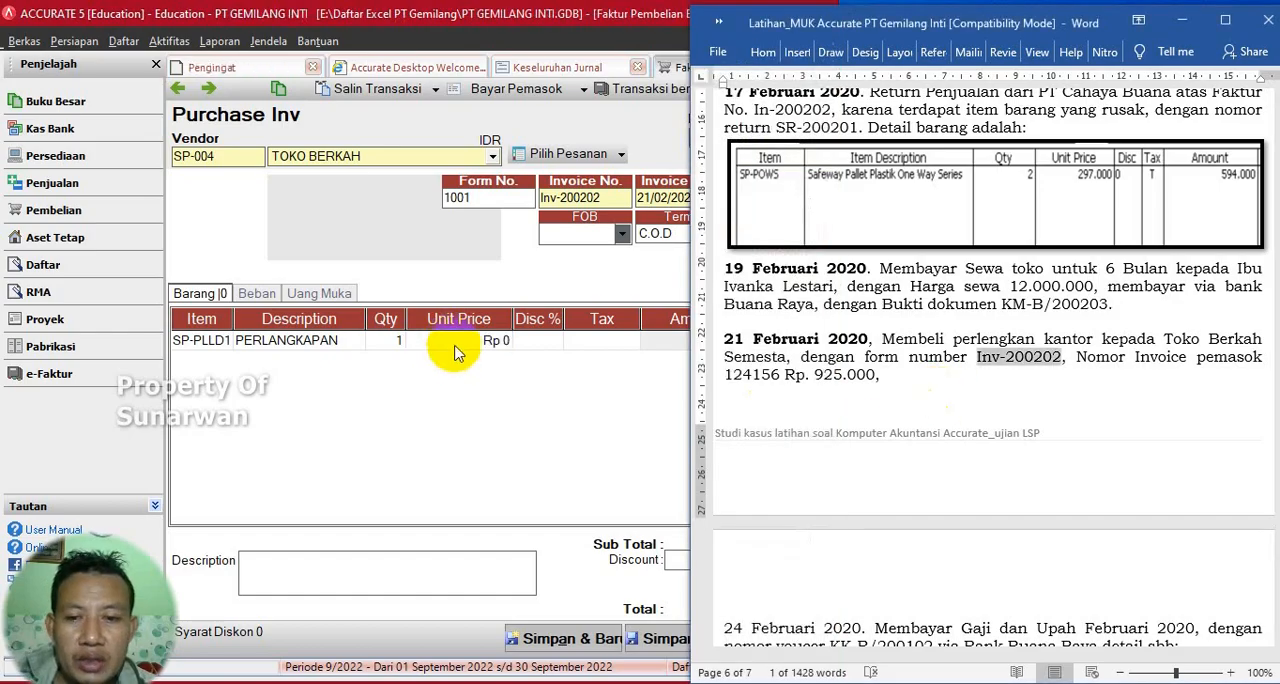
click(456, 346)
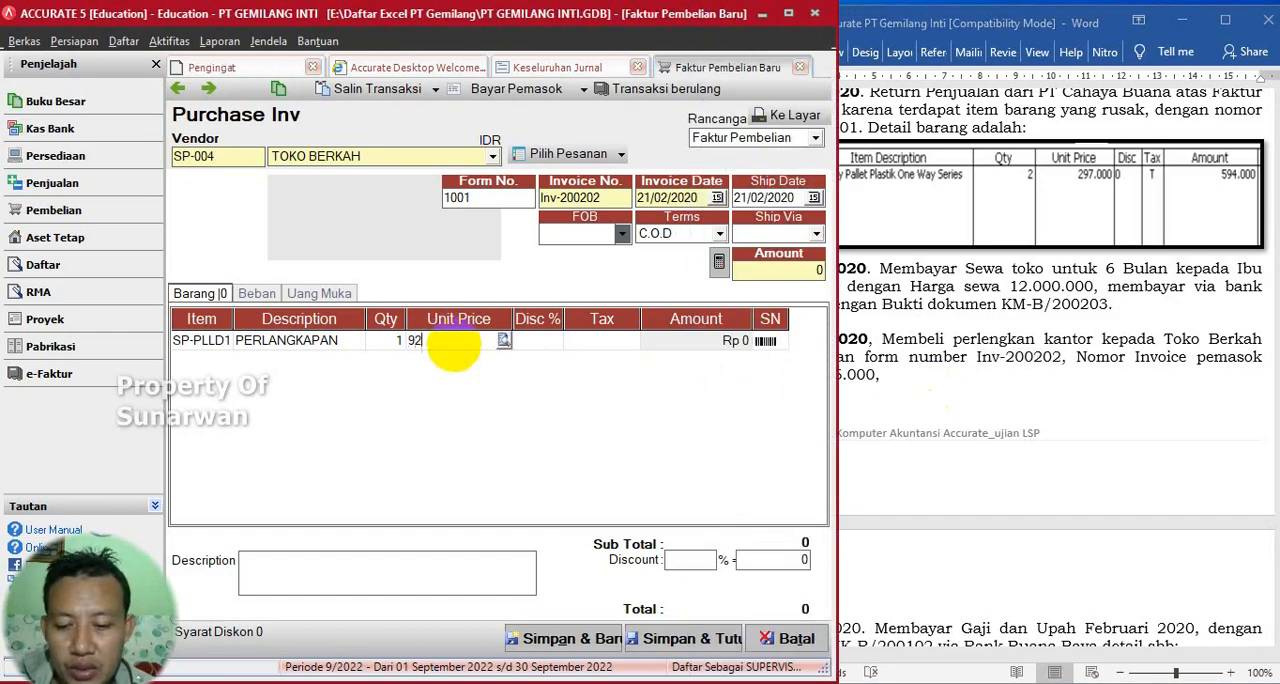
key(Tab)
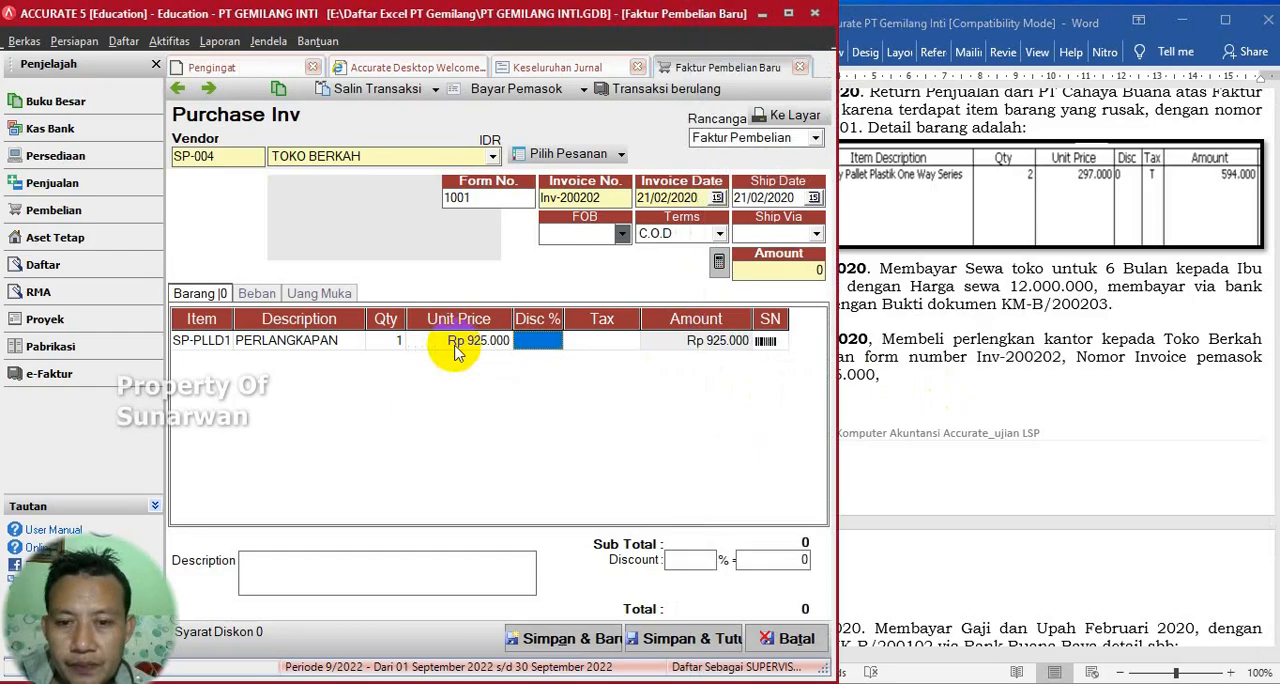
key(Tab)
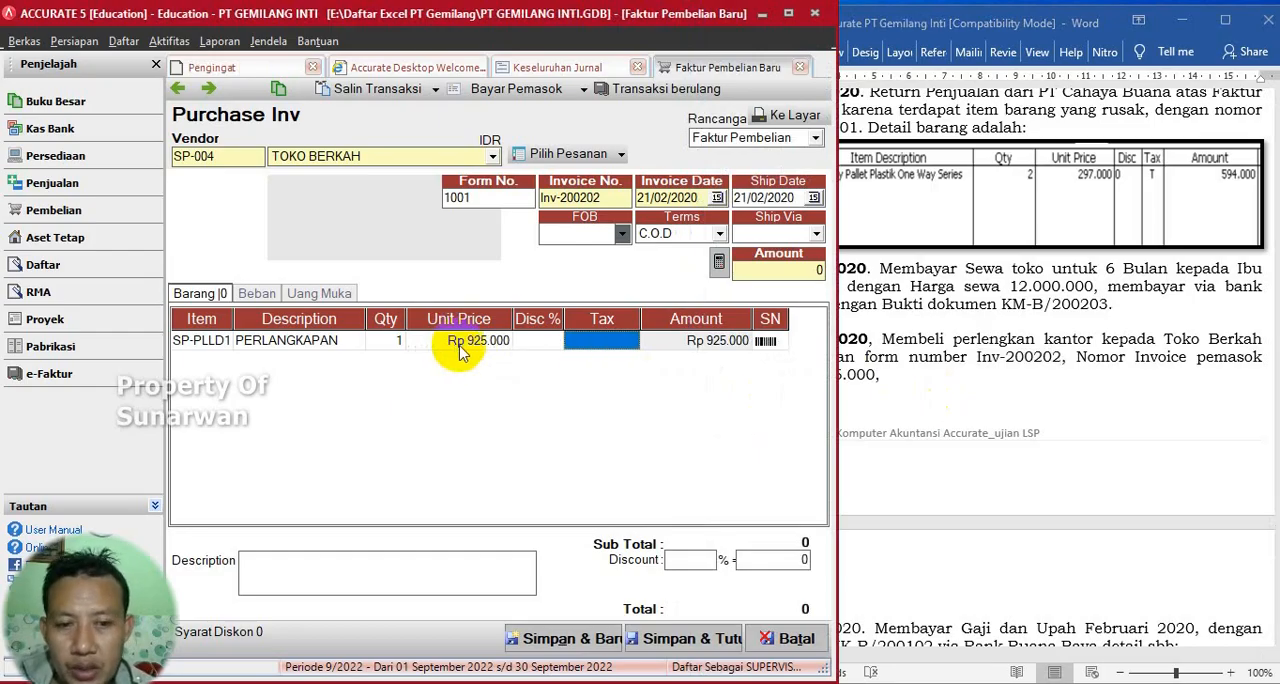
- Review the 21 February purchase in the Word exercise and calculate the invoice amount from the item line
click(1050, 400)
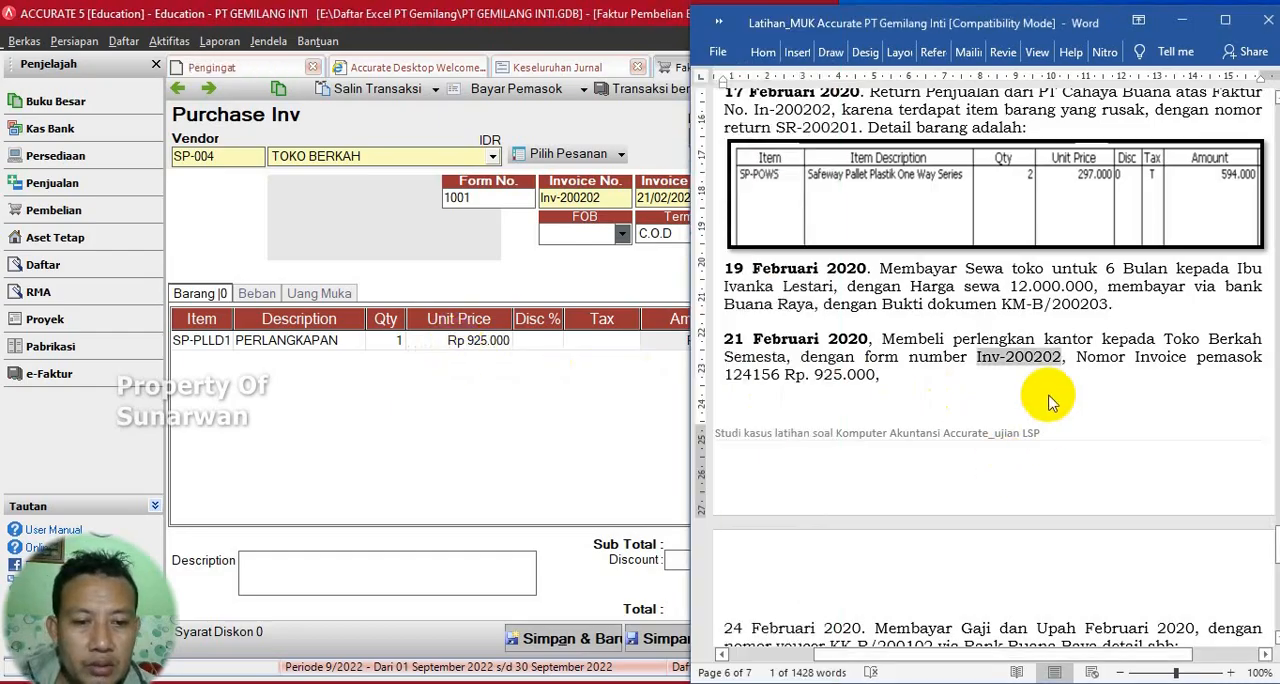
scroll(1050, 400, down, 3)
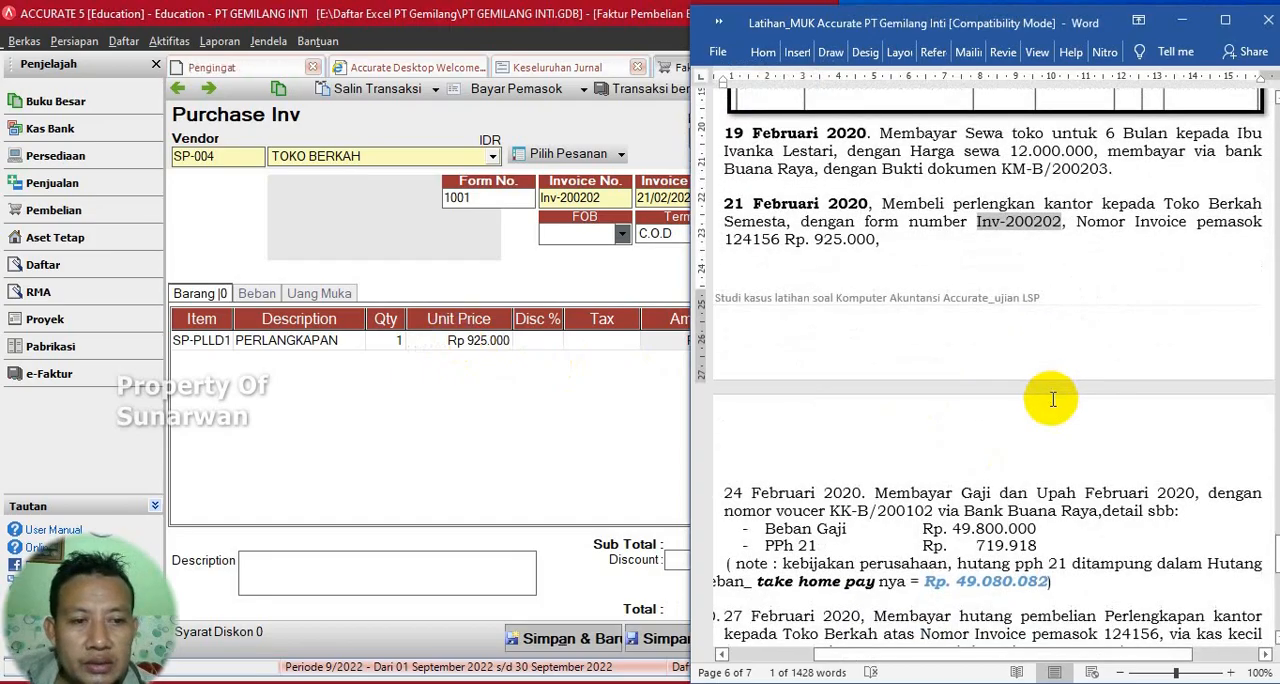
click(948, 683)
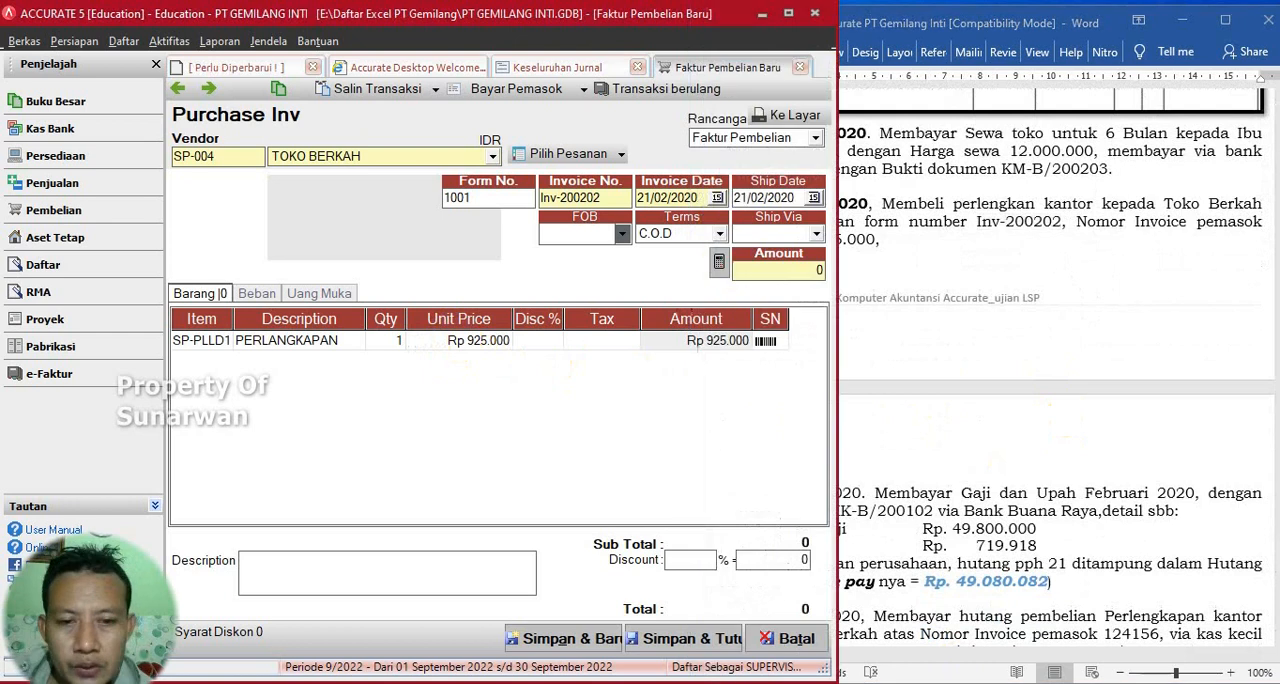
click(719, 263)
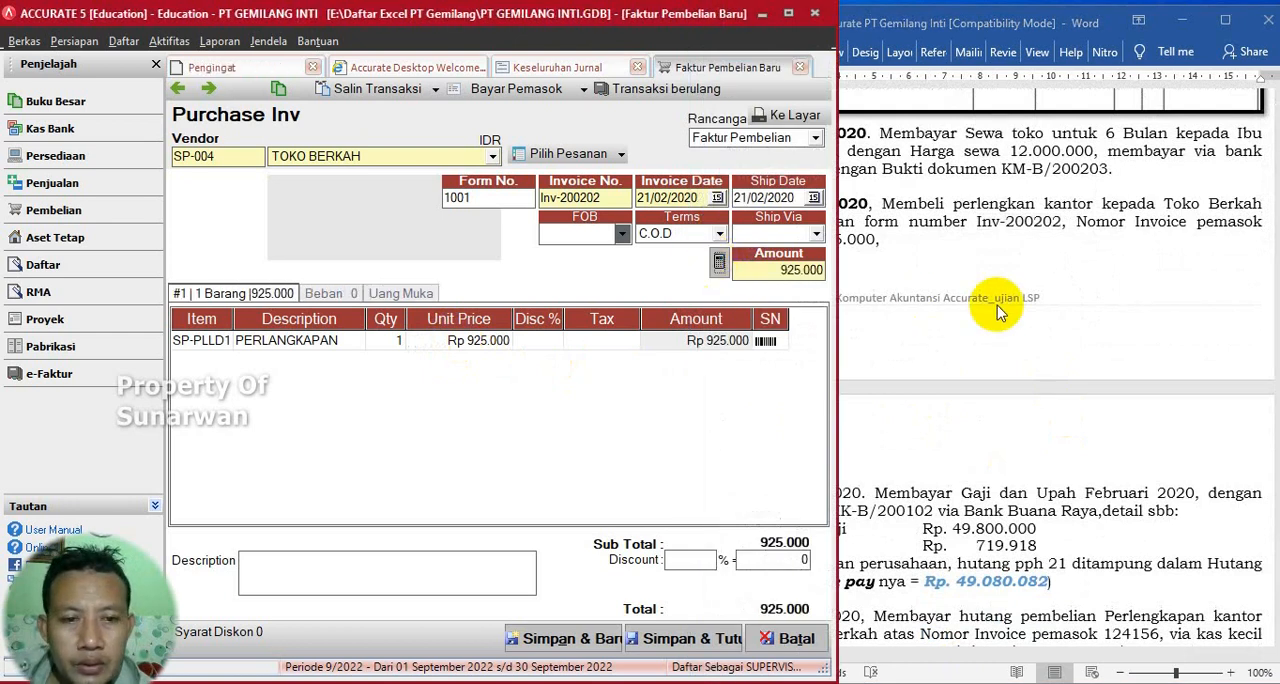
- Check the supplier invoice number in the Word exercise, and save and close the Toko Berkah purchase invoice
click(997, 312)
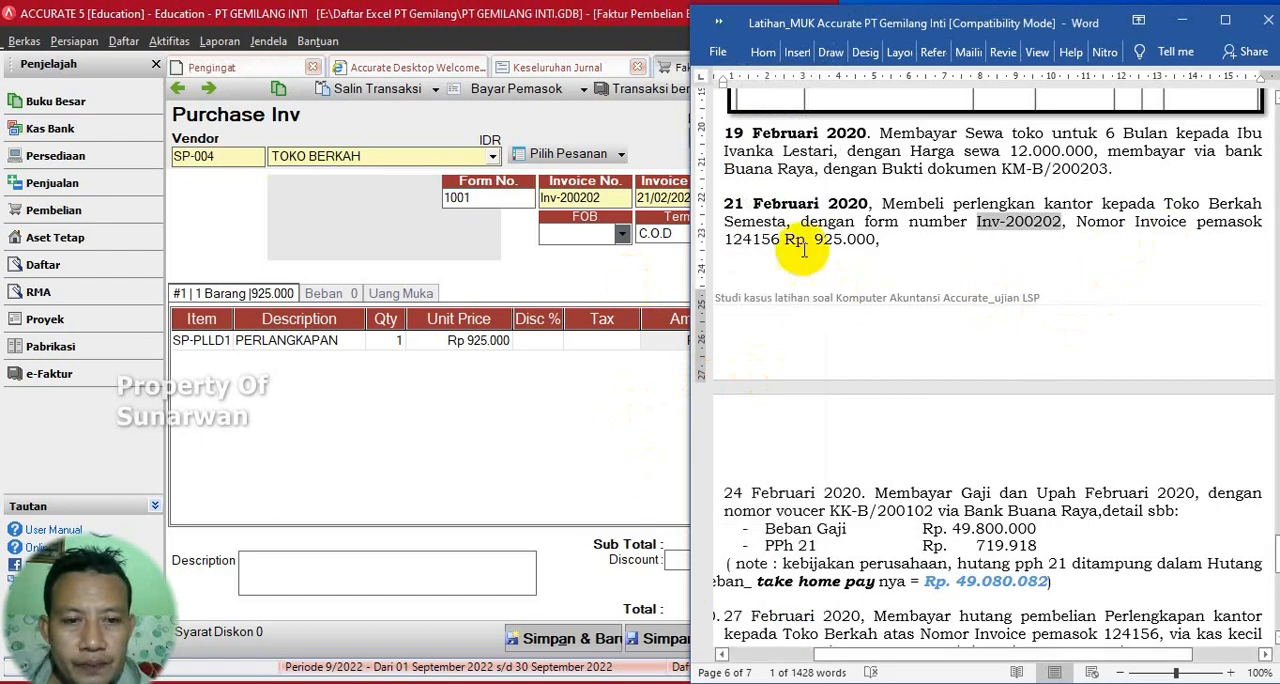
drag(728, 242, 778, 246)
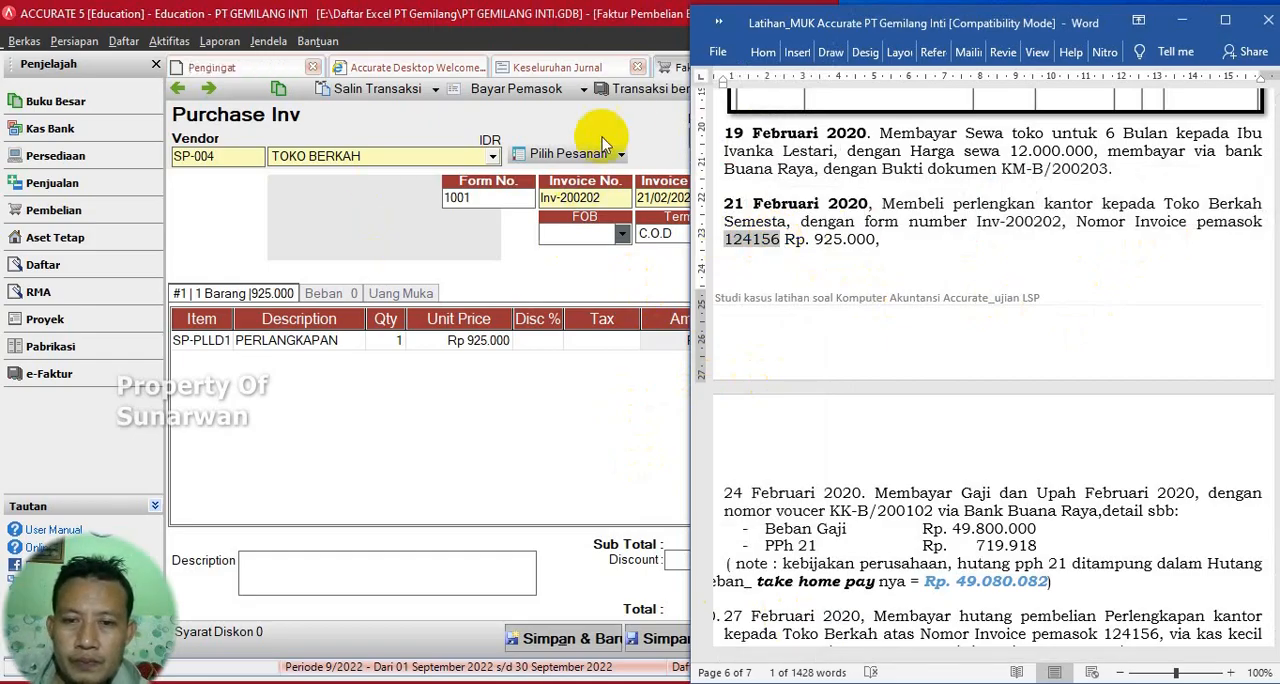
click(628, 122)
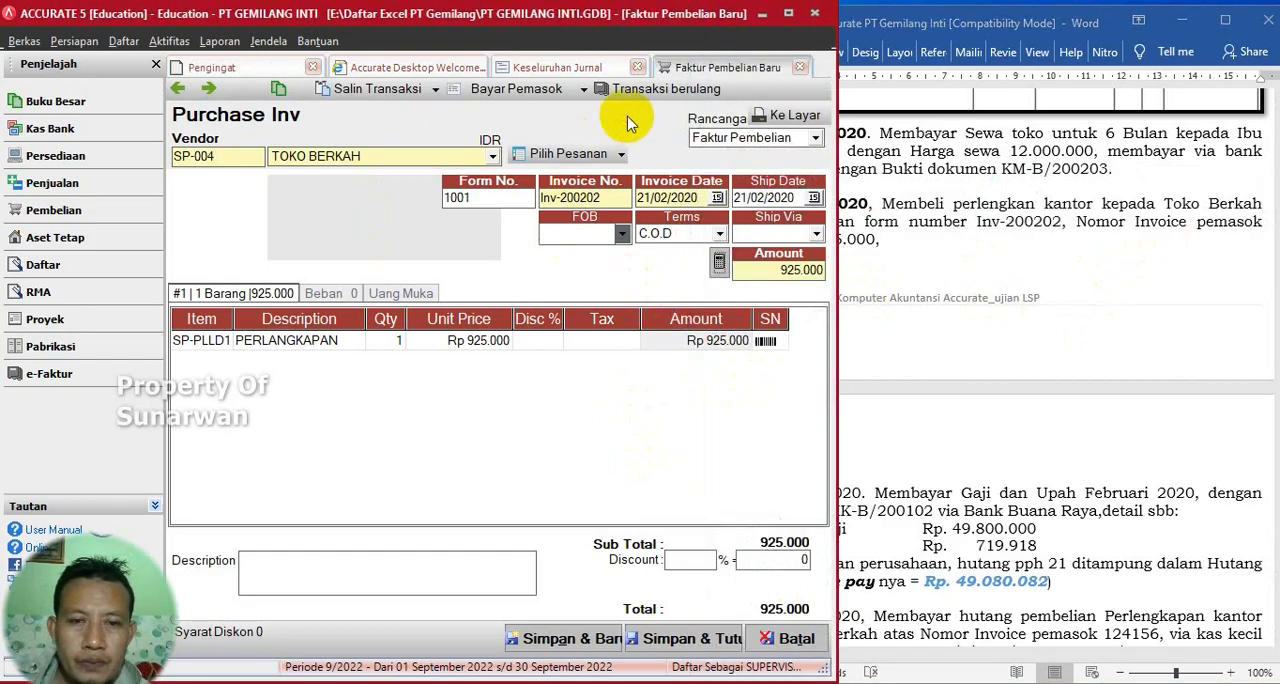
click(900, 230)
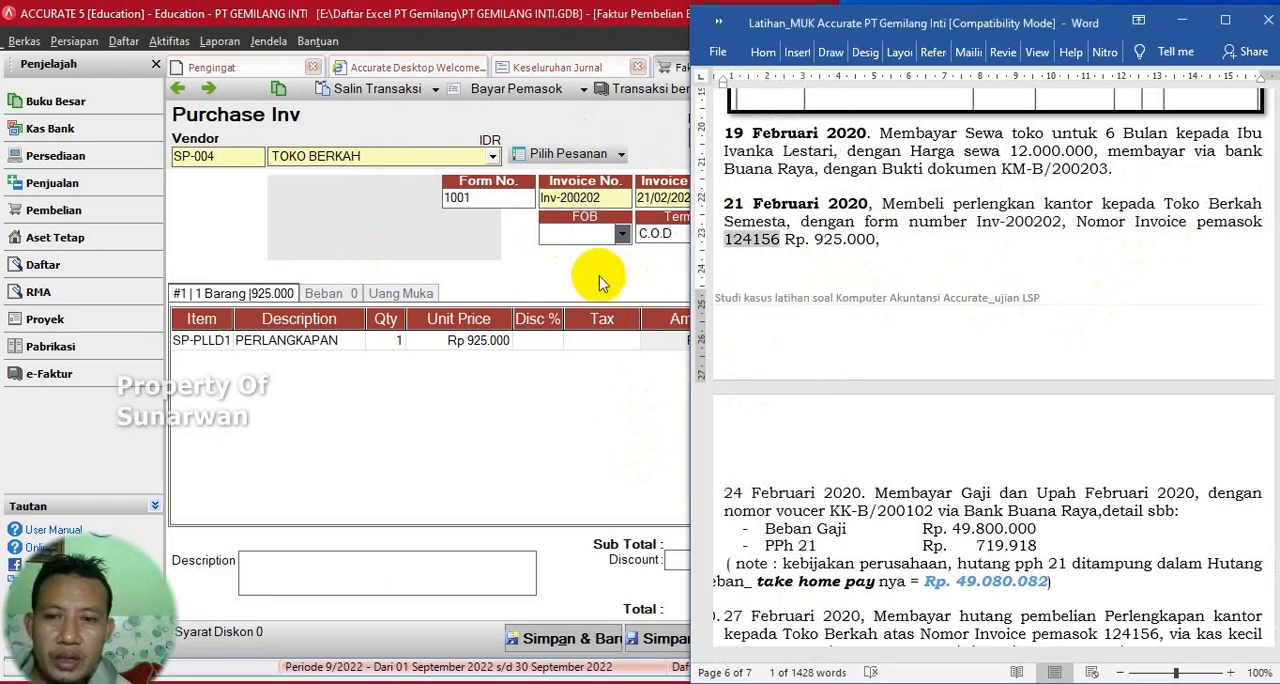
click(669, 114)
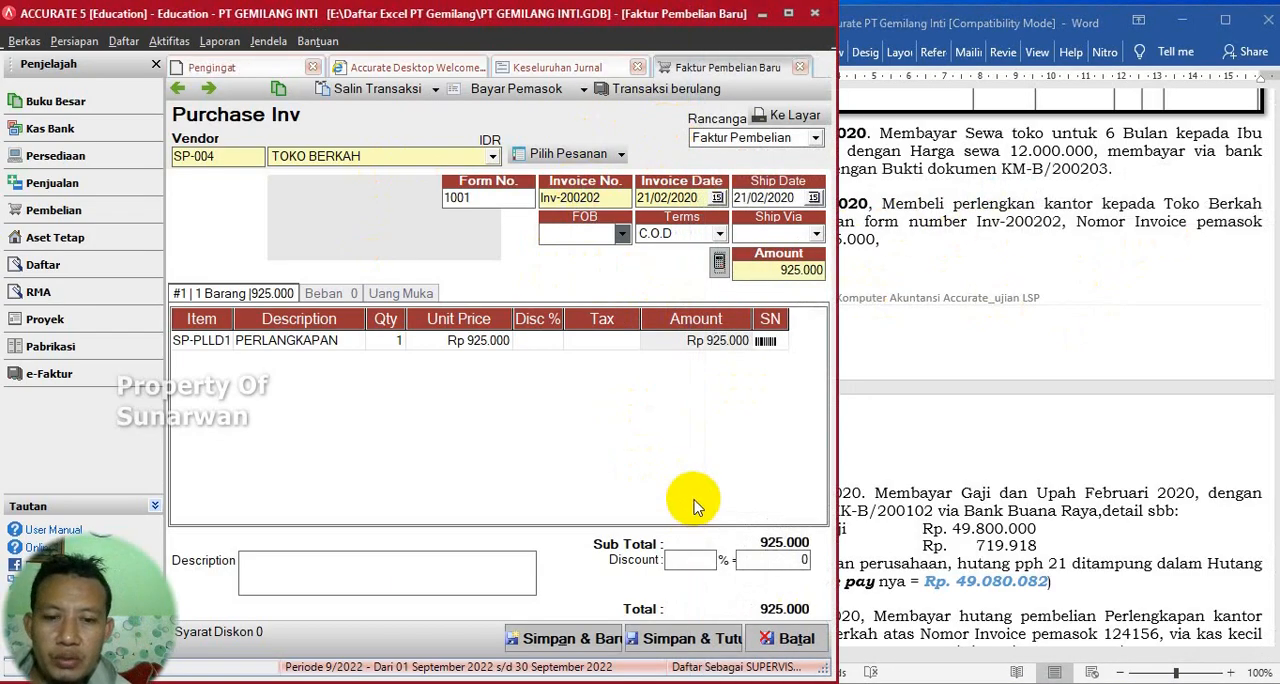
click(703, 645)
- Make the date "24 Februari 2020" of the salary payment transaction bold in the Word exercise
click(995, 343)
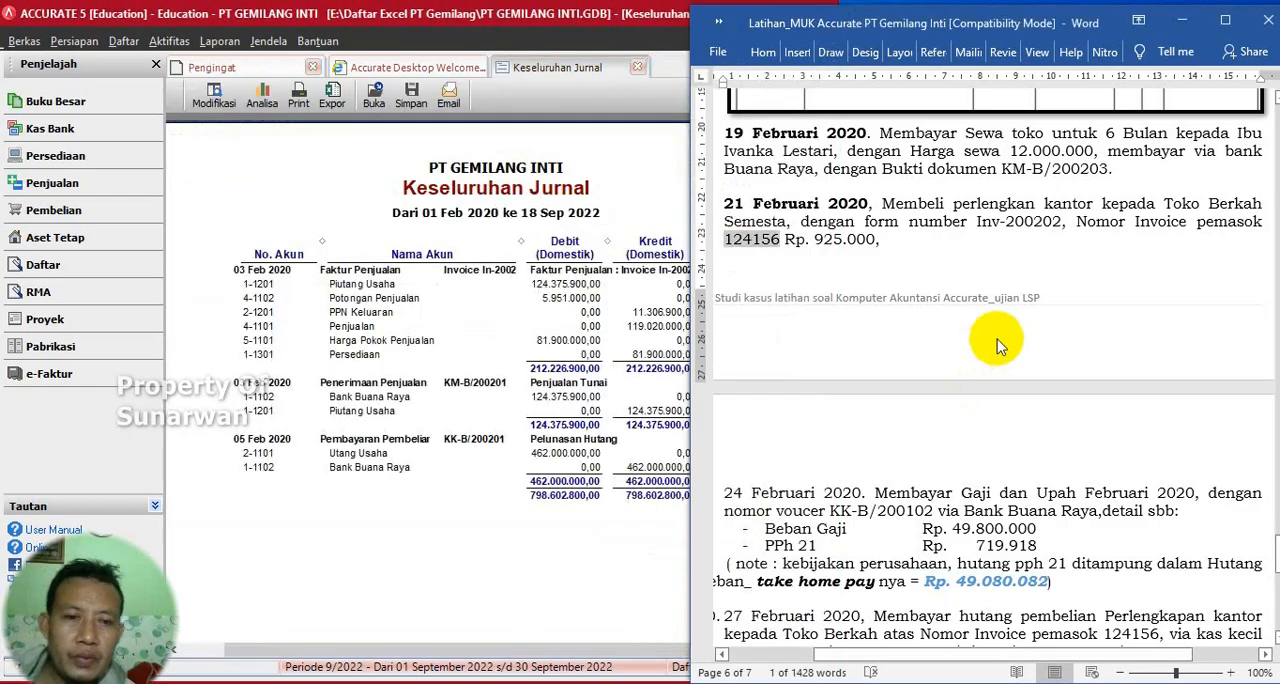
scroll(997, 338, down, 4)
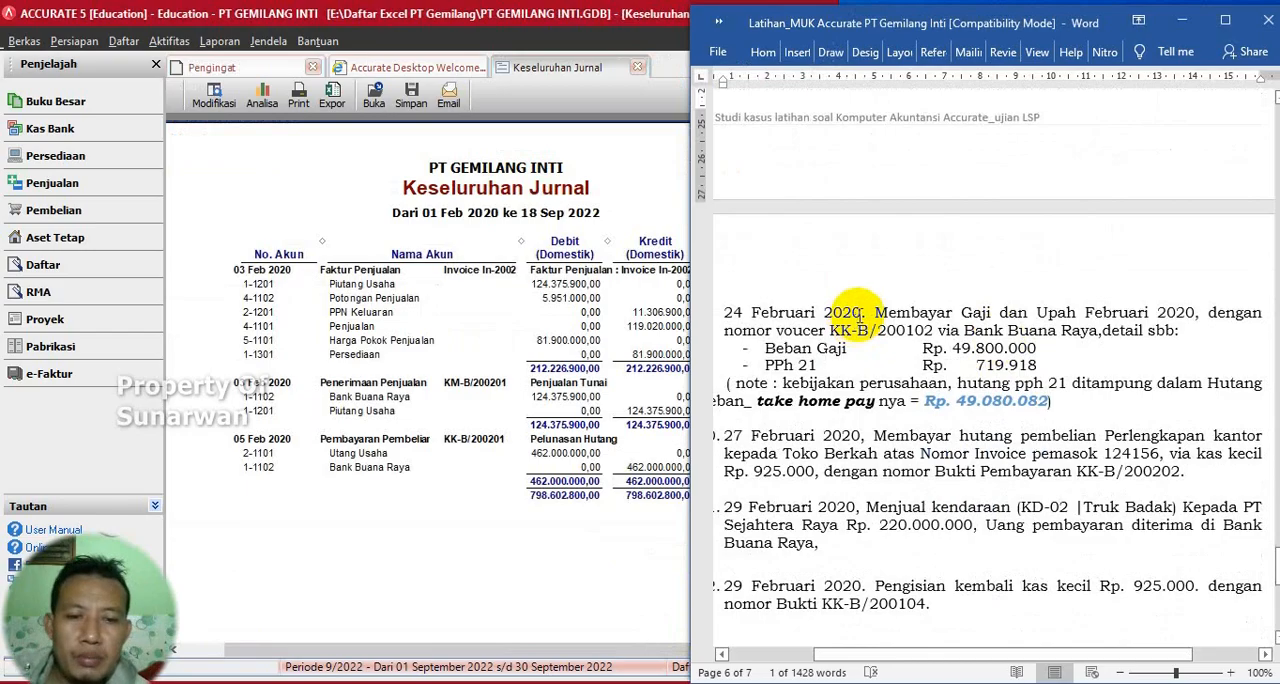
drag(862, 312, 718, 308)
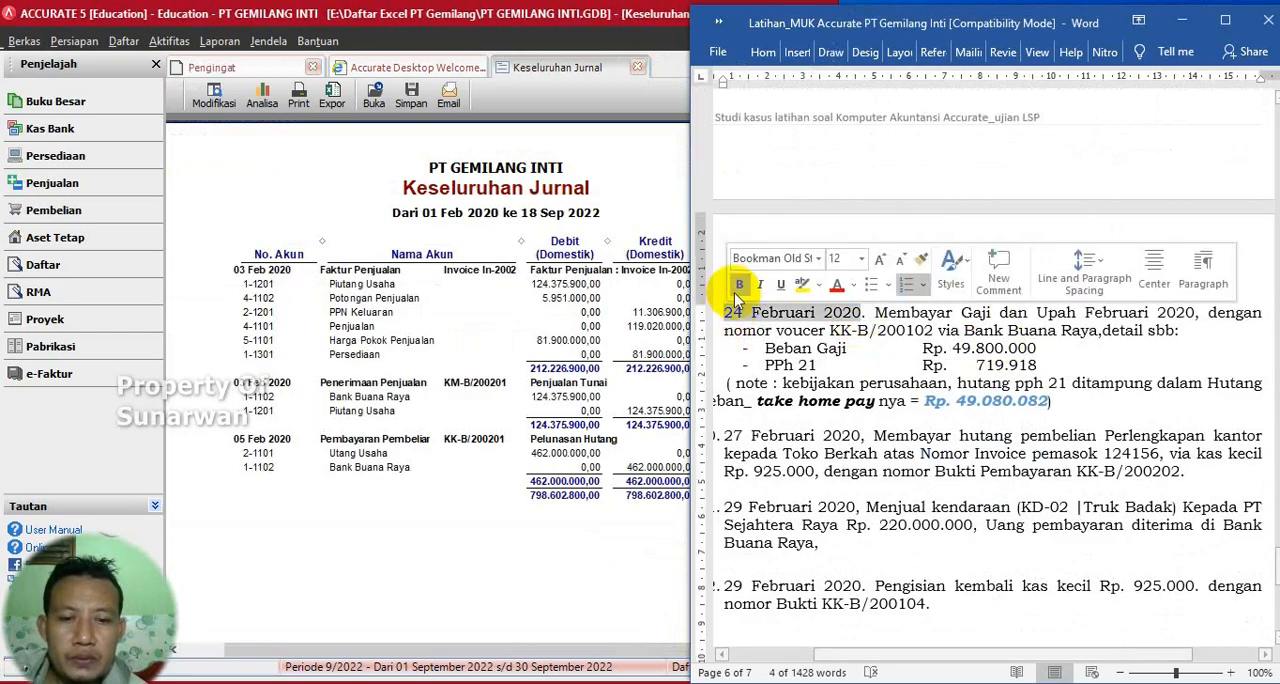
click(740, 287)
scroll(1035, 357, down, 2)
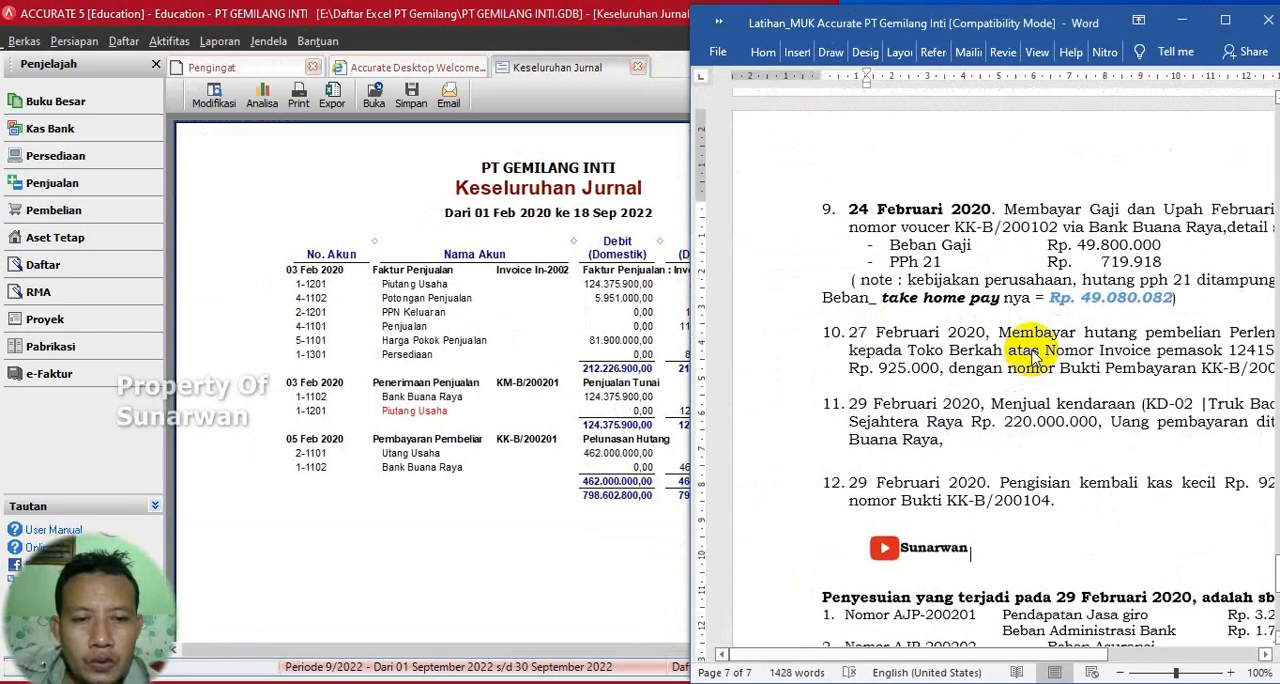
drag(1037, 652, 1116, 662)
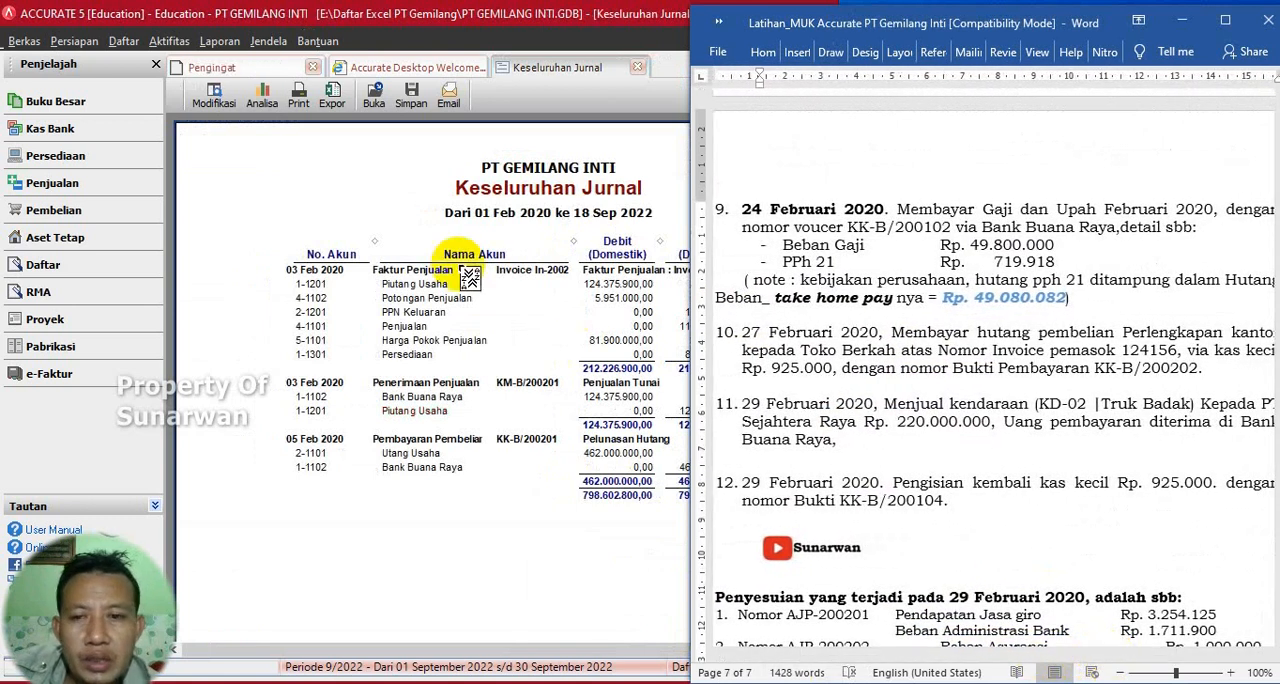
- Refresh the Keseluruhan Jurnal report in Accurate and review its entries through the 21 February purchase invoice
click(371, 170)
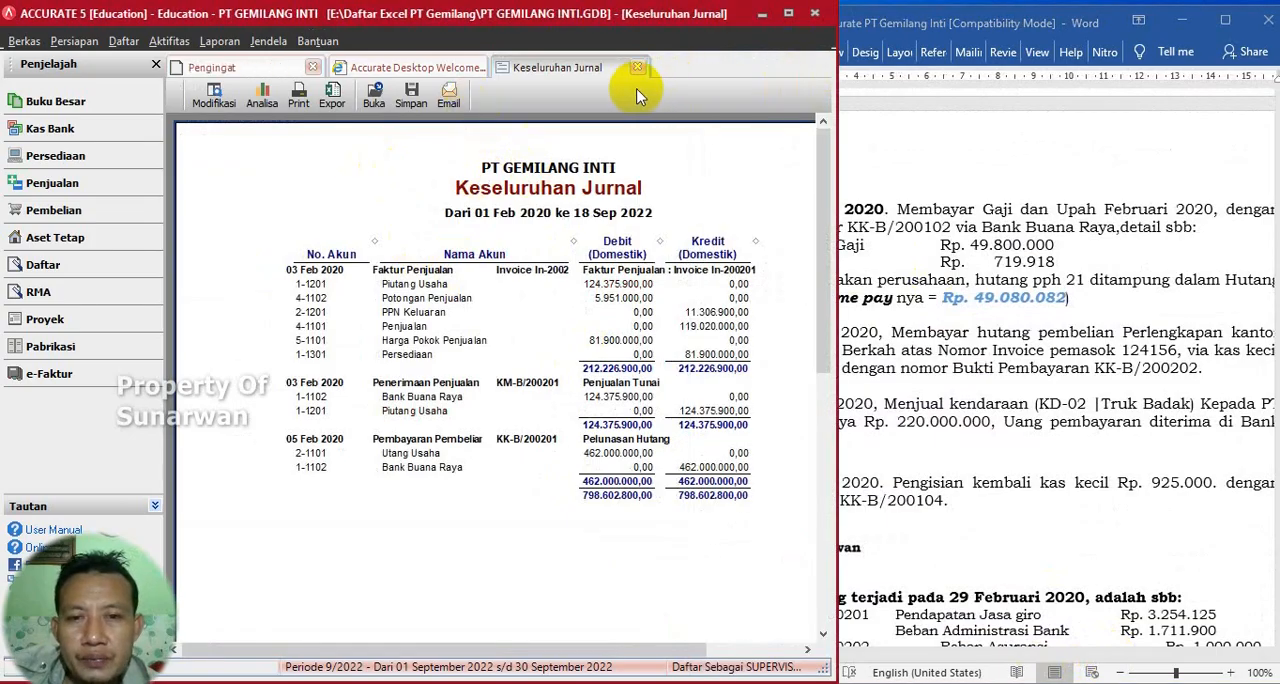
click(788, 14)
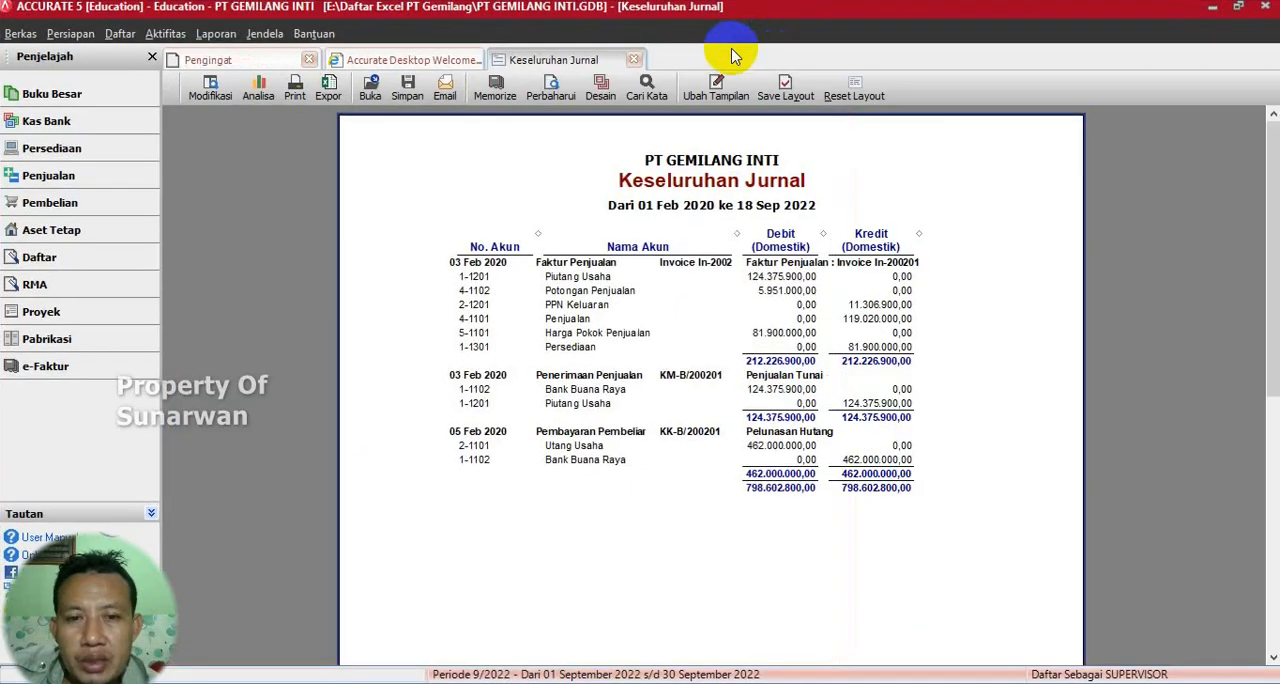
click(548, 88)
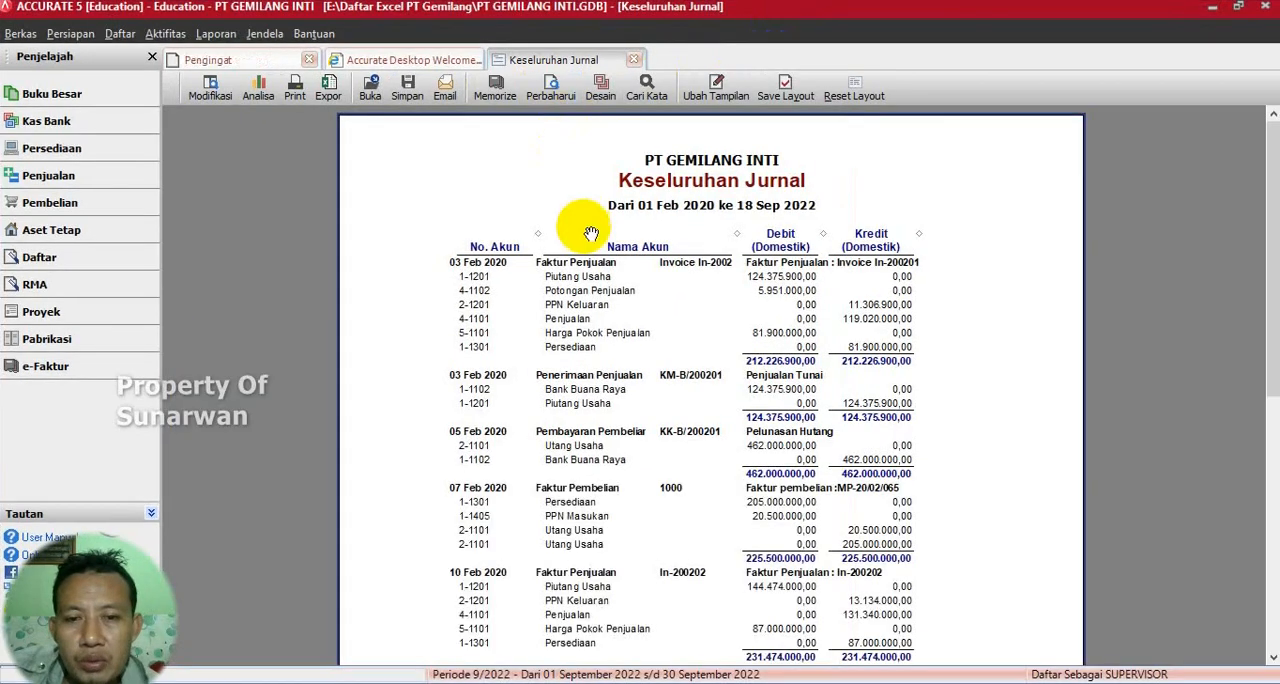
scroll(592, 233, down, 3)
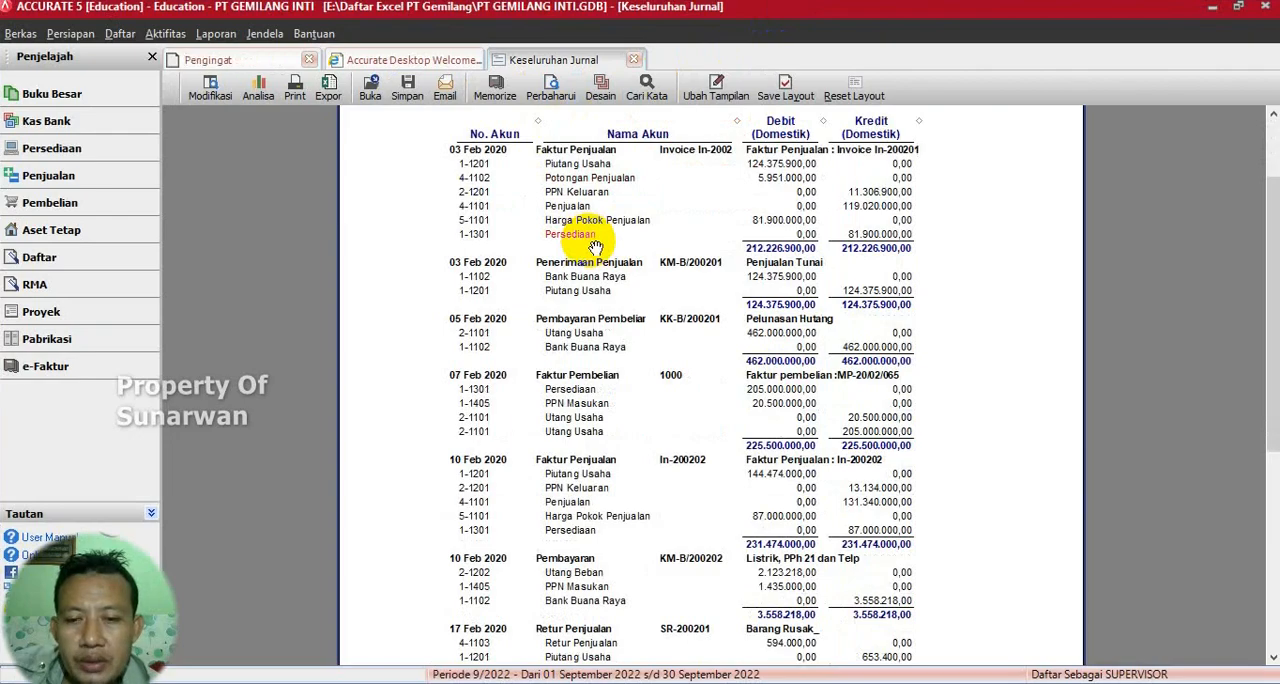
scroll(594, 247, down, 7)
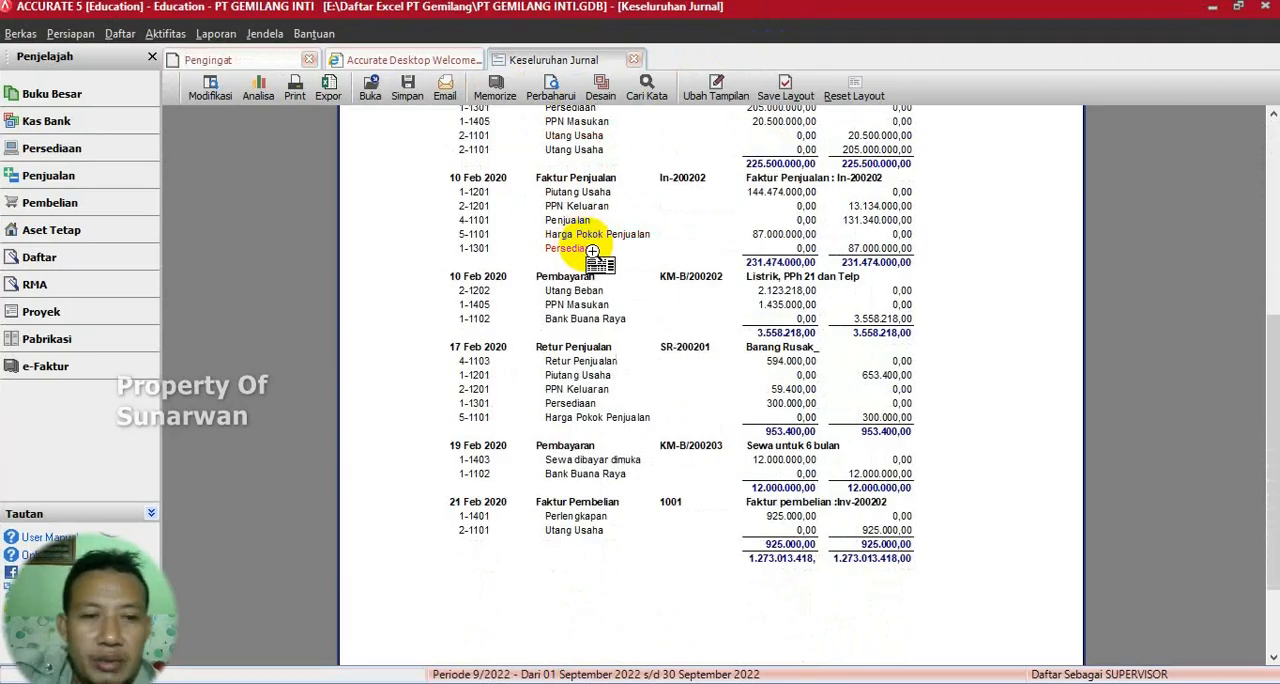
click(1238, 6)
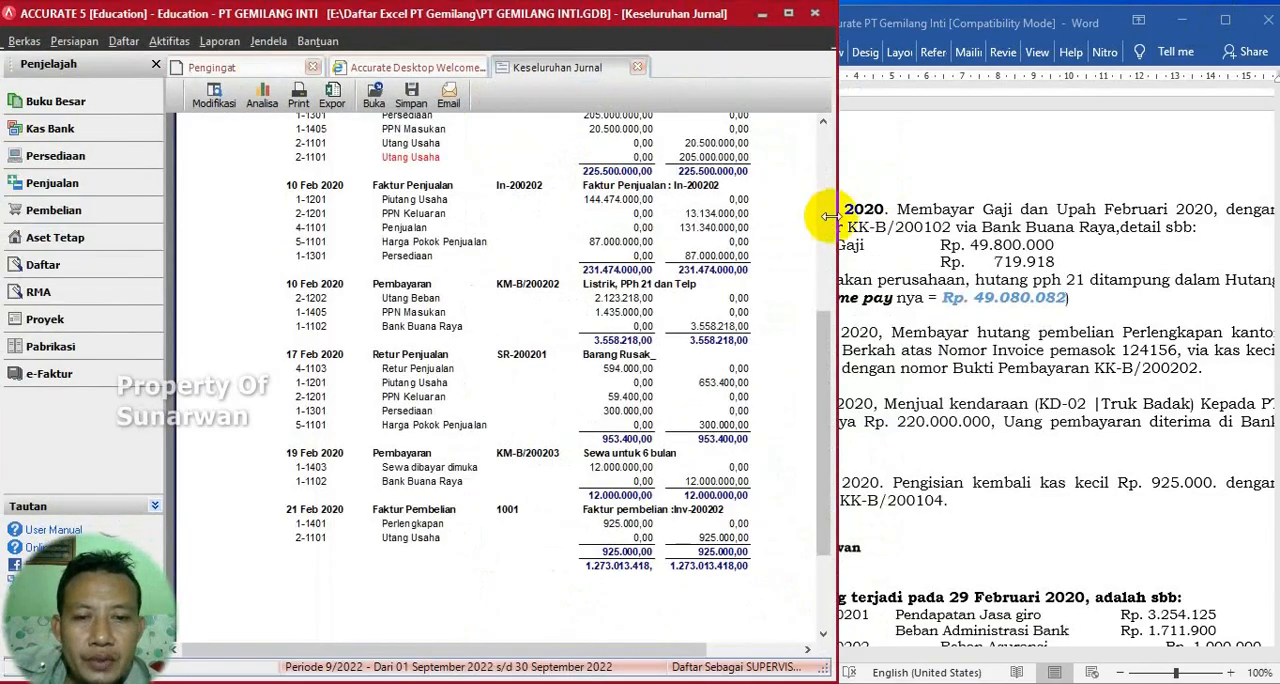
- Examine the 24 February salary payment in the Word exercise for its voucher number, bank, Beban Gaji and PPh 21 amounts
click(926, 188)
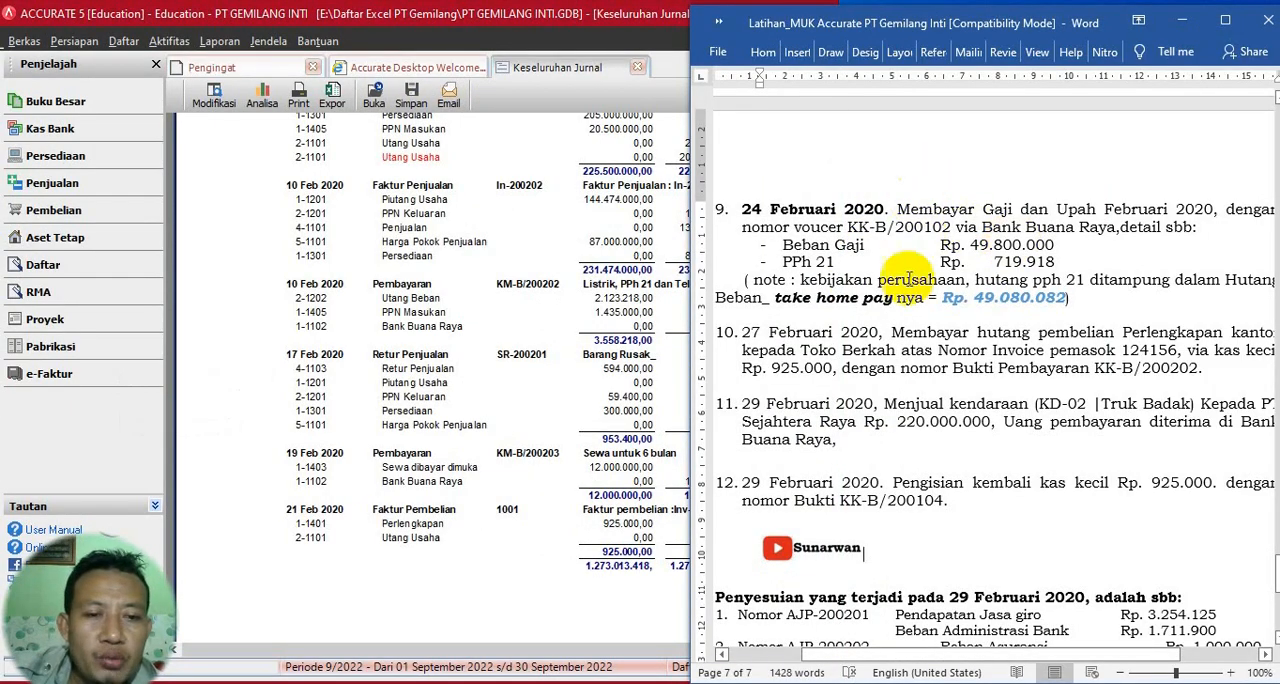
drag(847, 227, 928, 228)
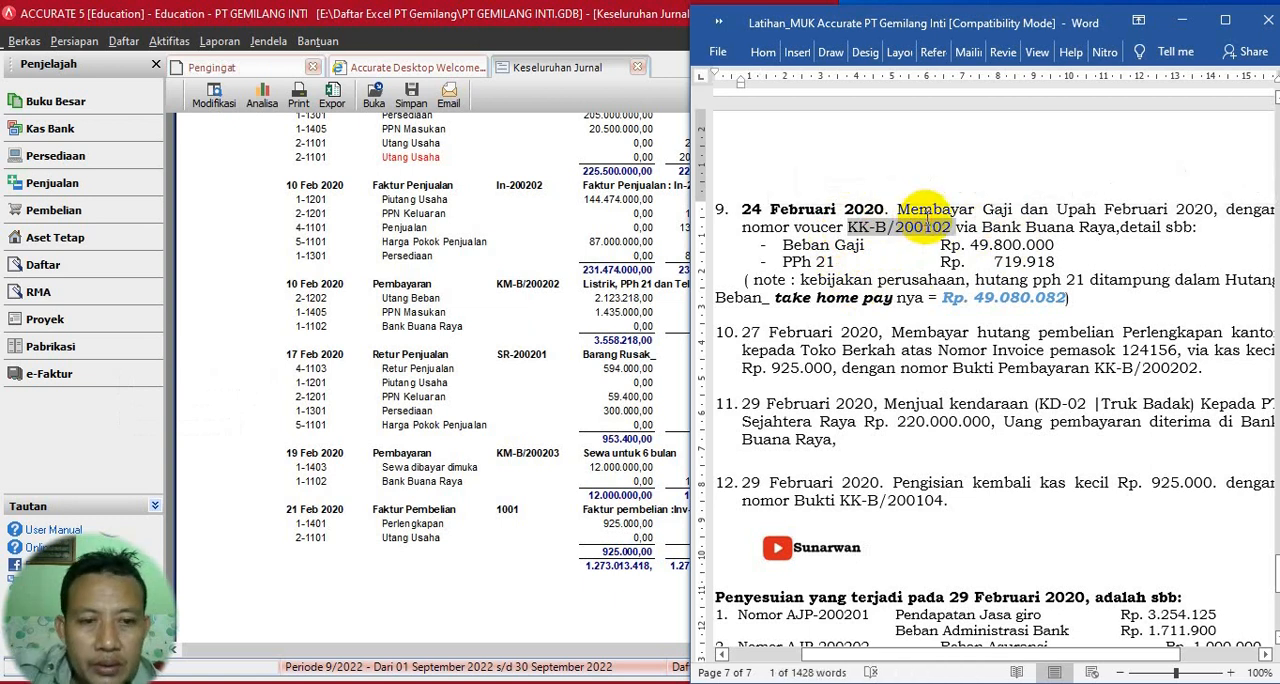
click(932, 659)
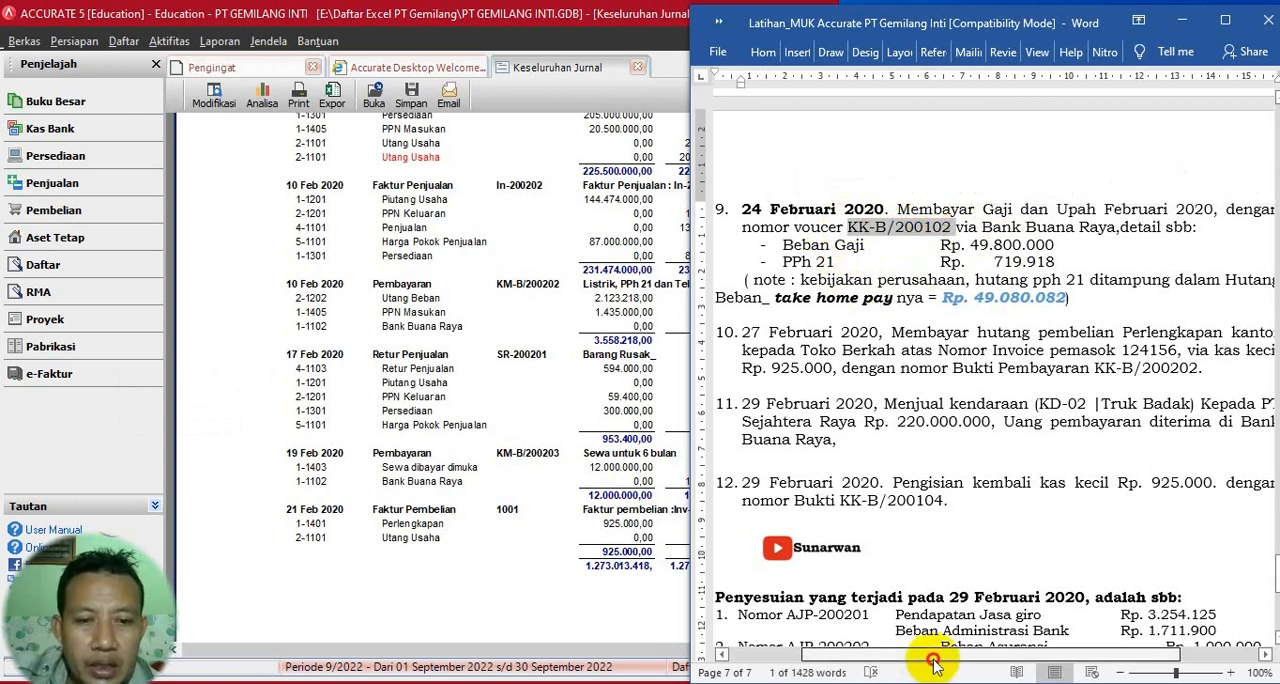
drag(932, 659, 940, 662)
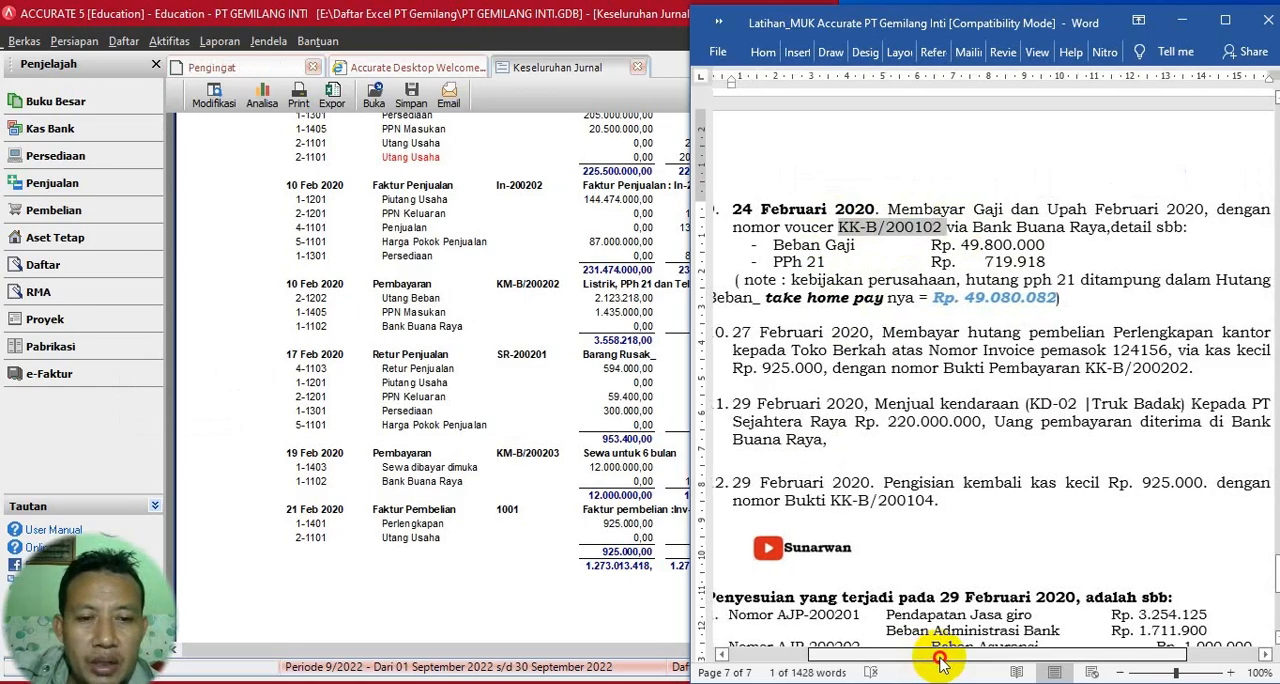
click(955, 297)
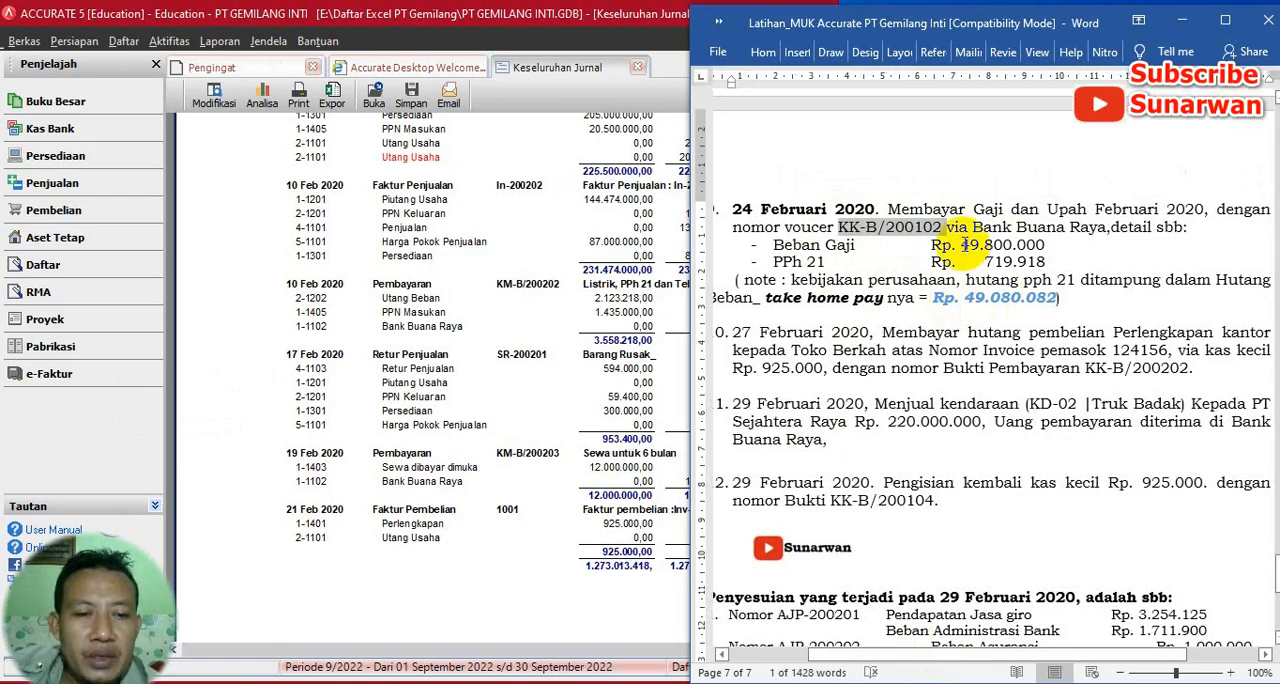
drag(964, 244, 1040, 245)
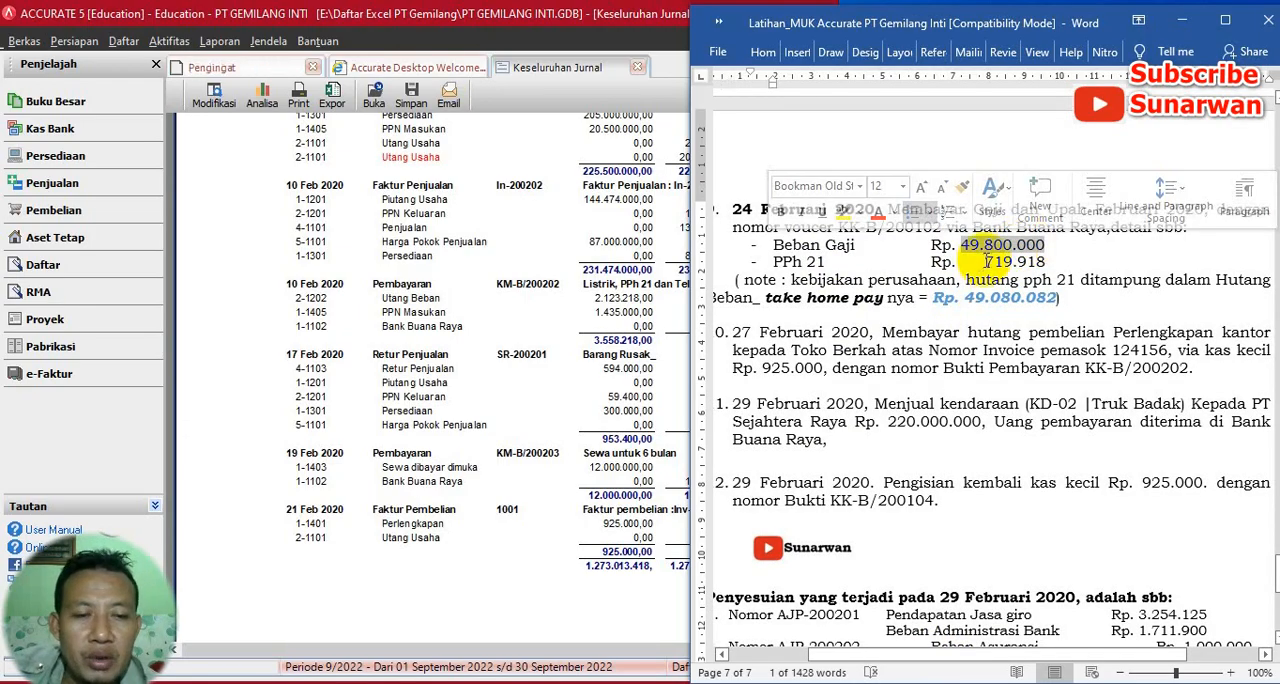
click(1000, 261)
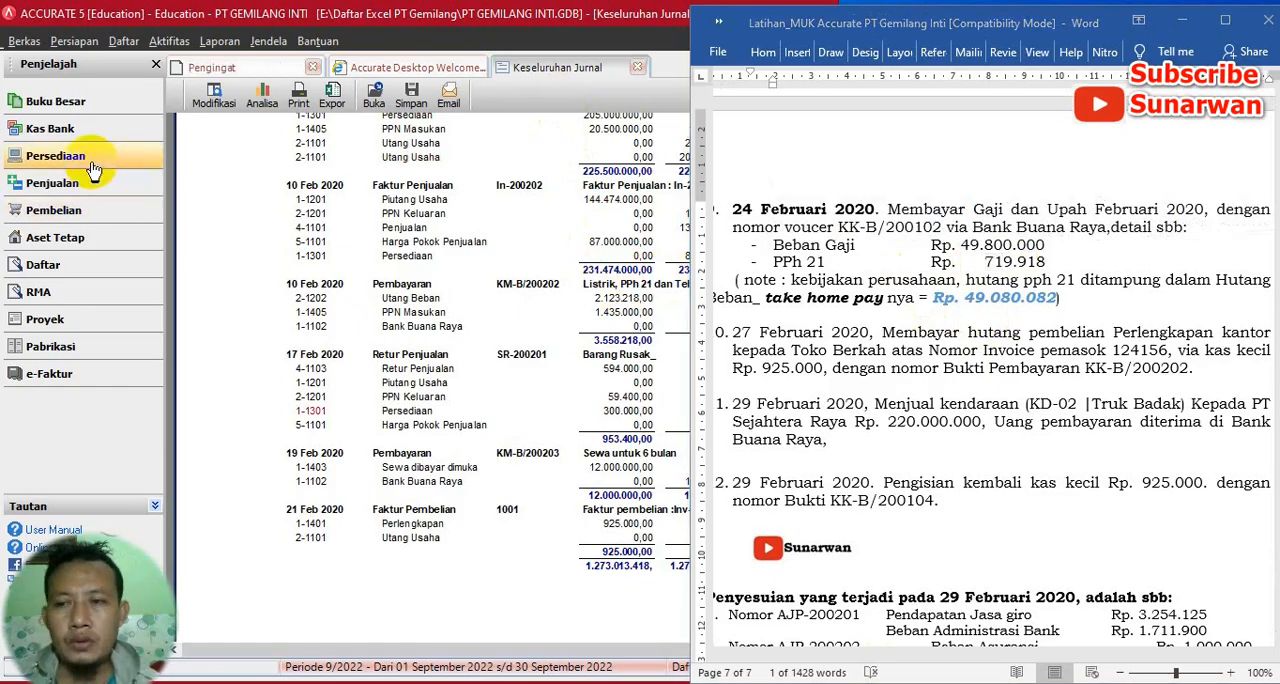
- Switch to Accurate and open a new cash and bank payment form
click(98, 129)
click(170, 42)
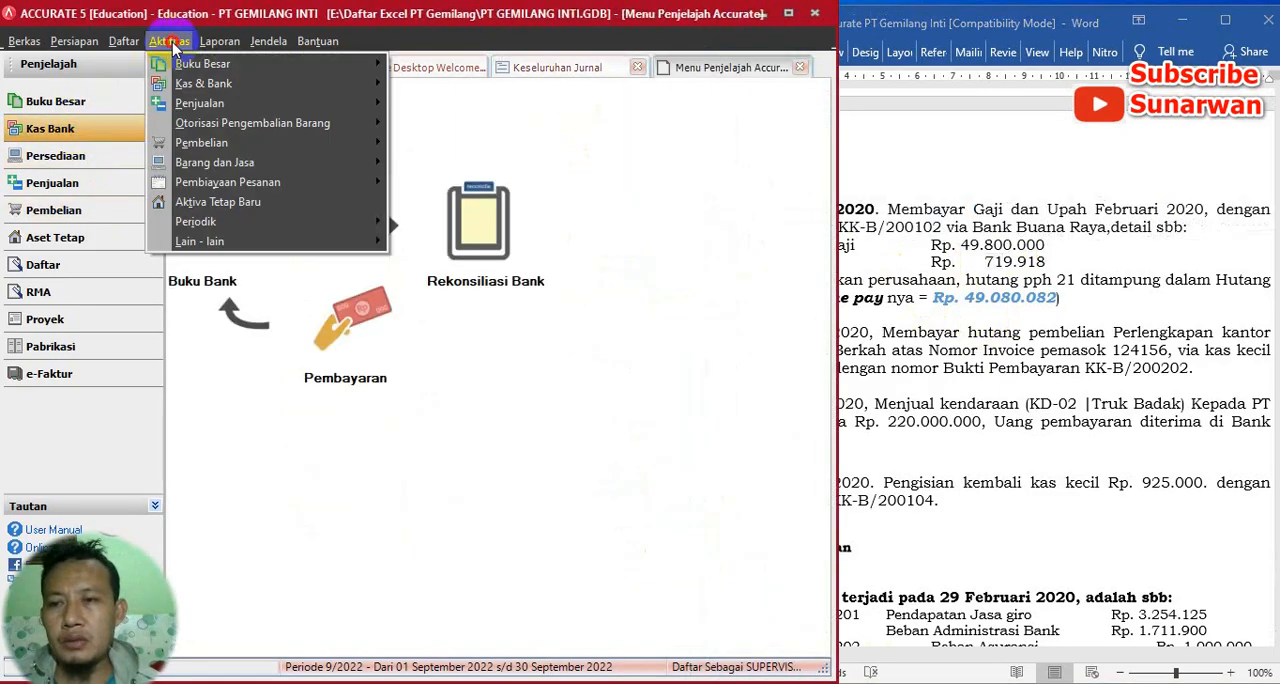
mouse_move(240, 83)
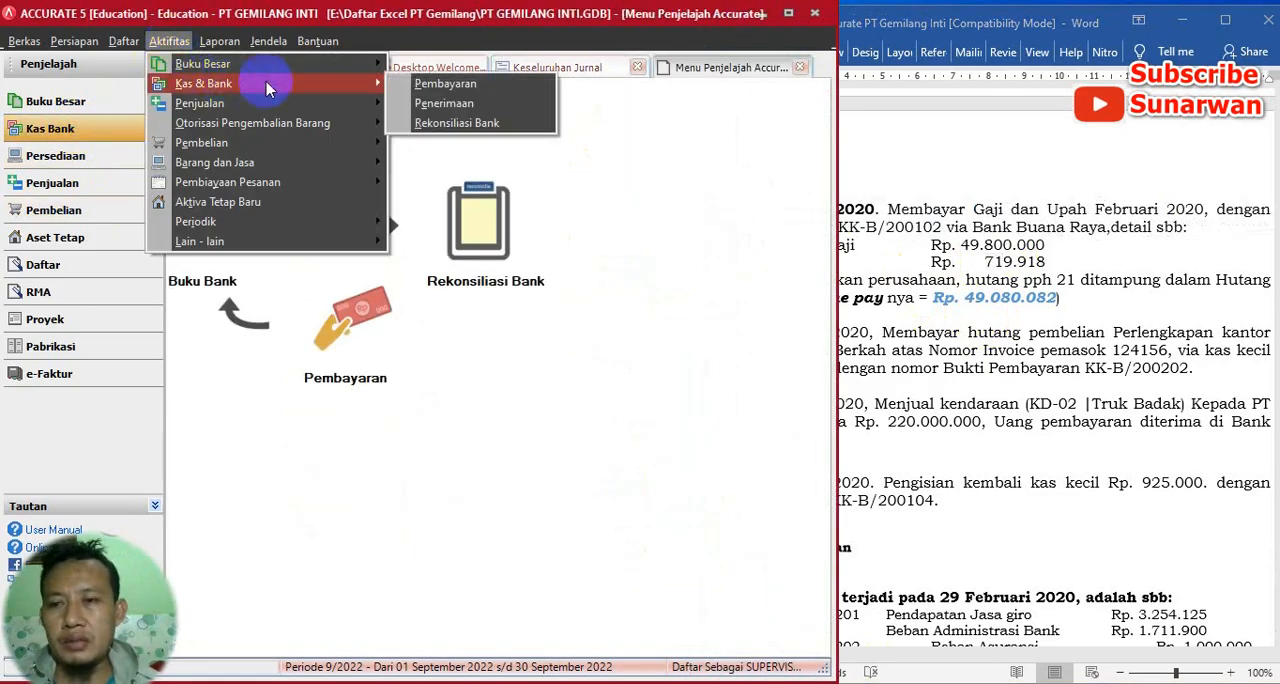
click(428, 83)
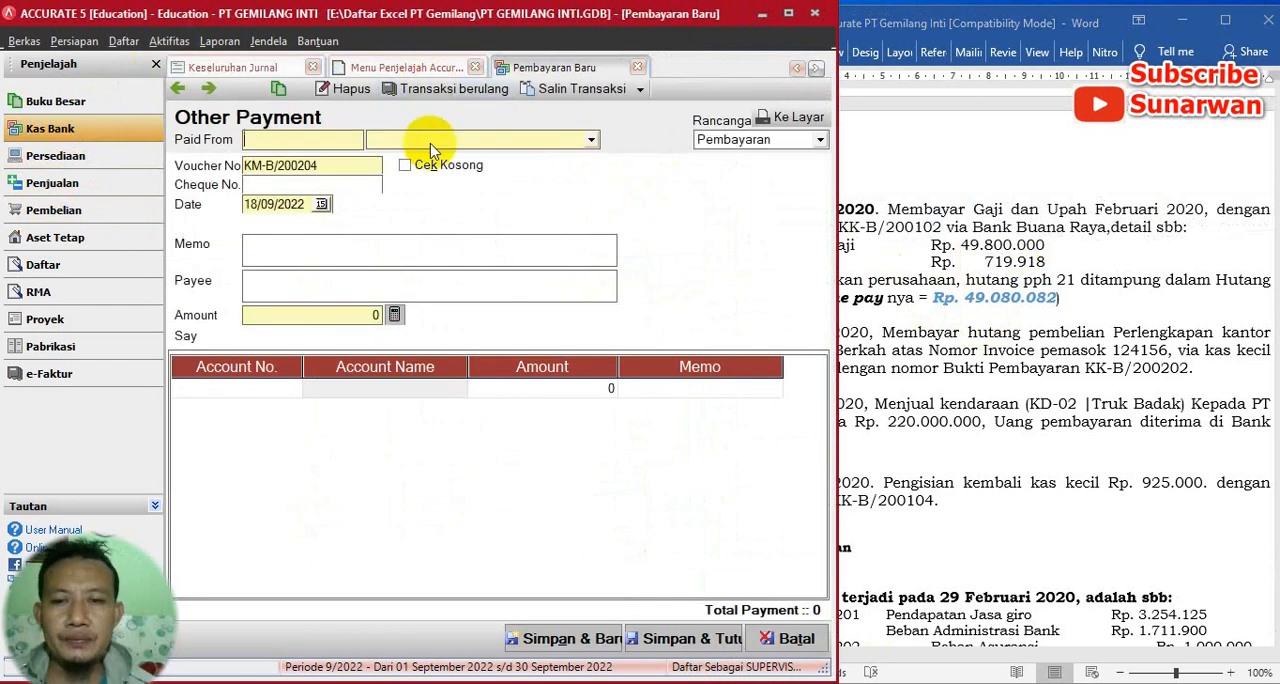
- Set the payment's source to Bank Buana Raya and copy voucher number KK-B/200102 from the Word exercise into the form
click(592, 139)
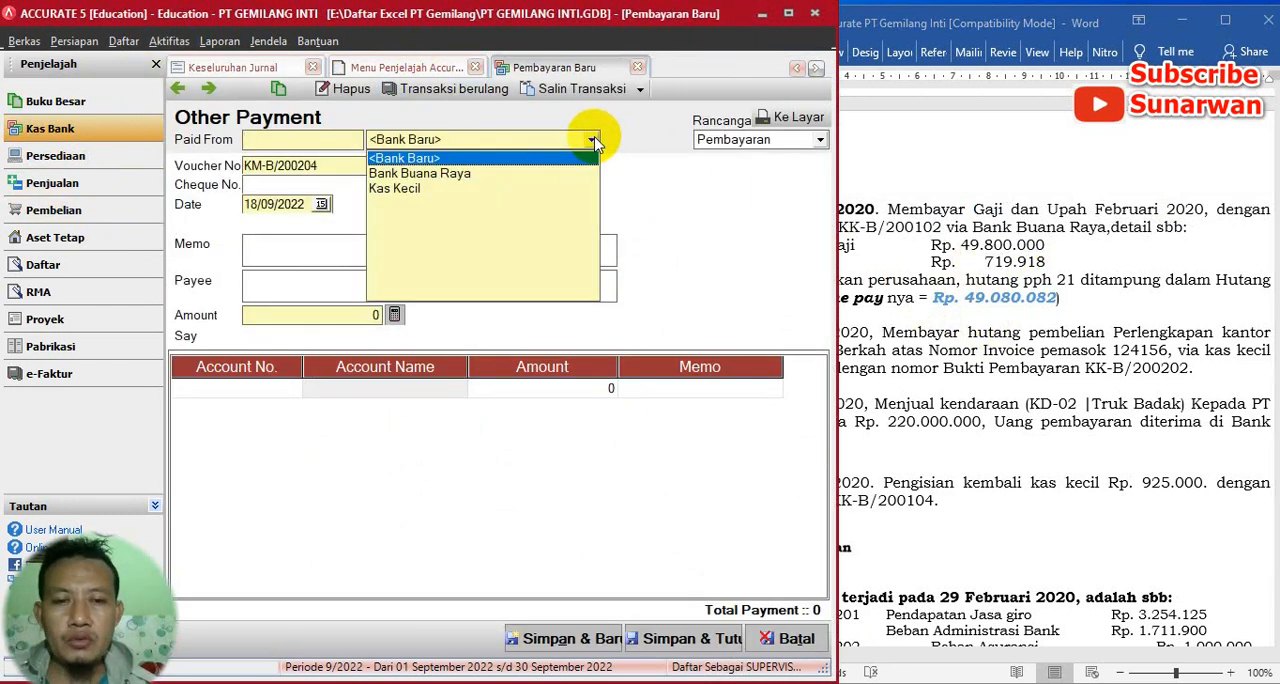
click(447, 175)
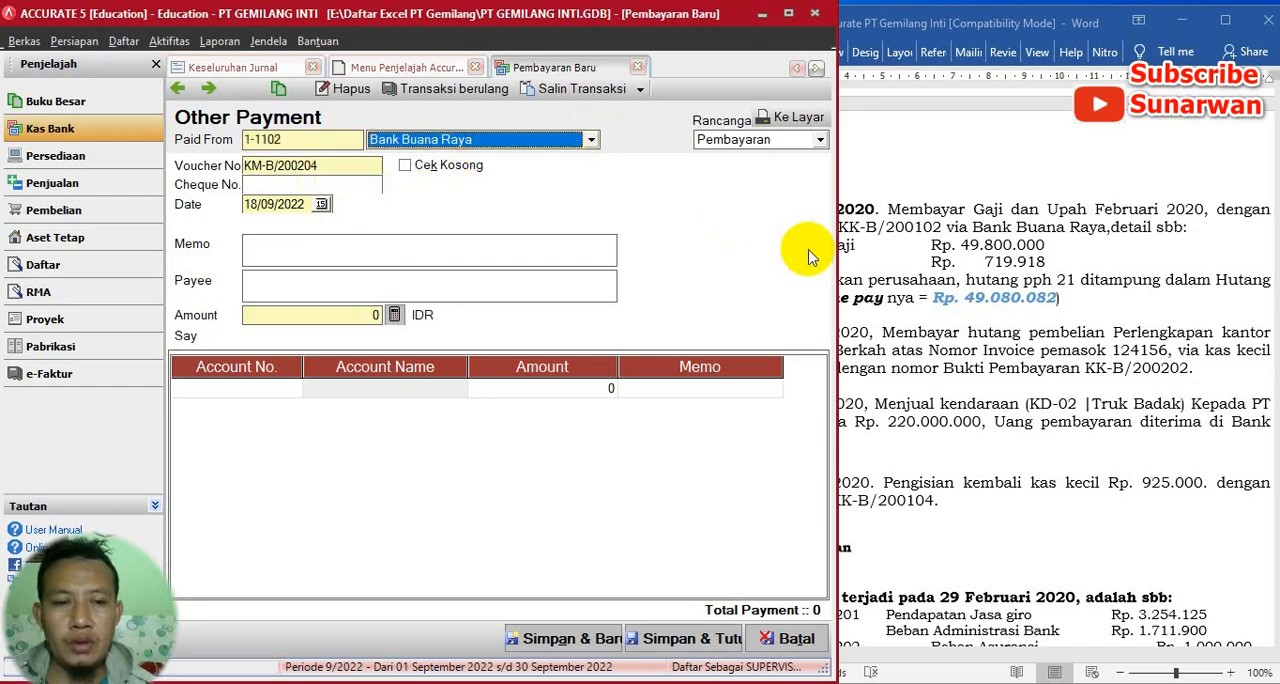
click(978, 330)
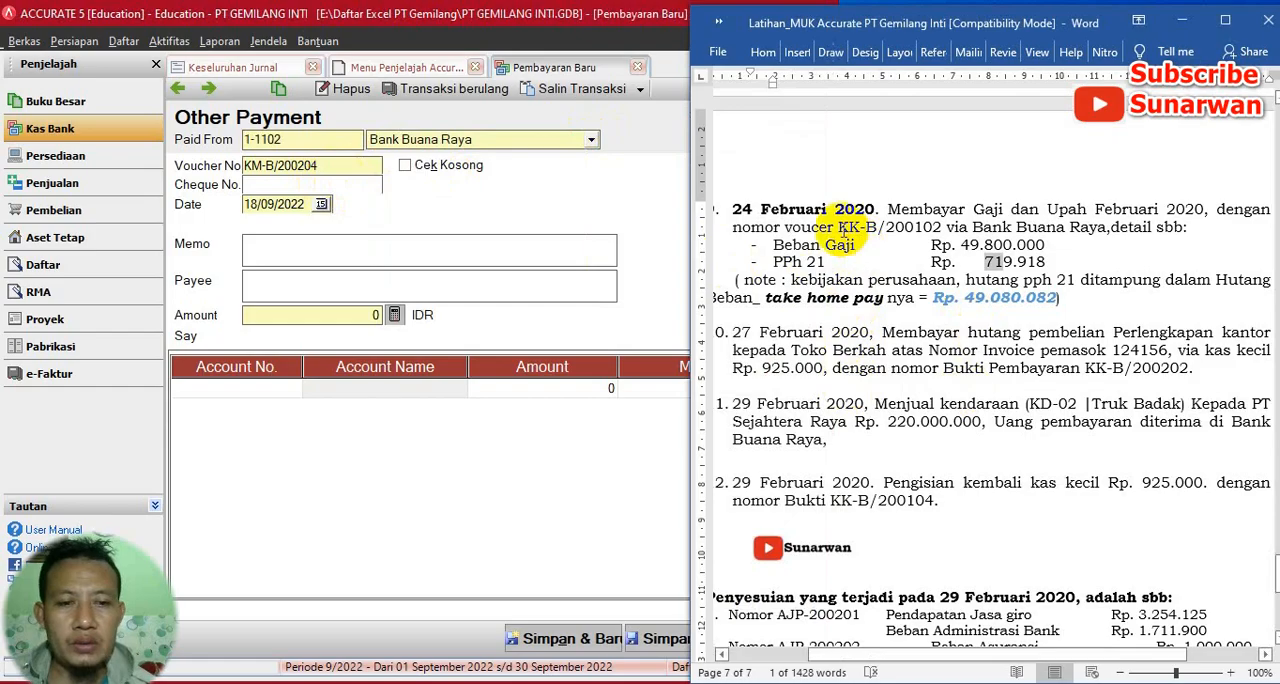
drag(840, 228, 912, 230)
key(ctrl+c)
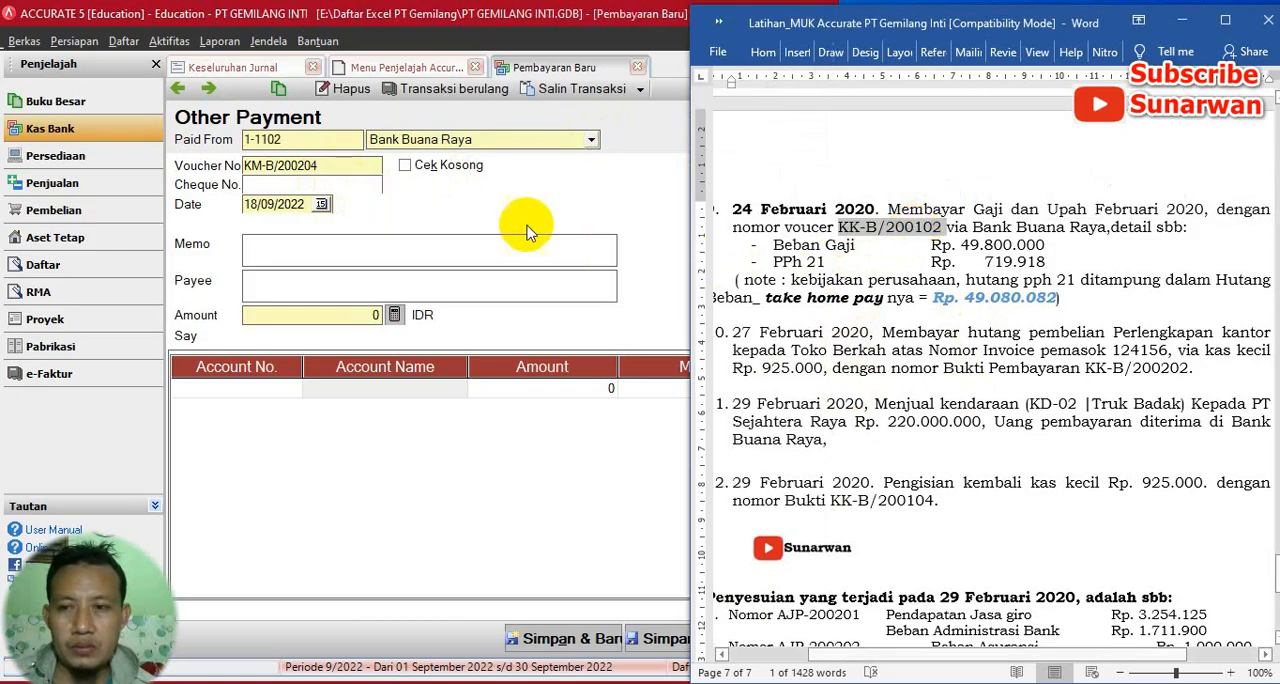
click(345, 166)
key(ctrl+v)
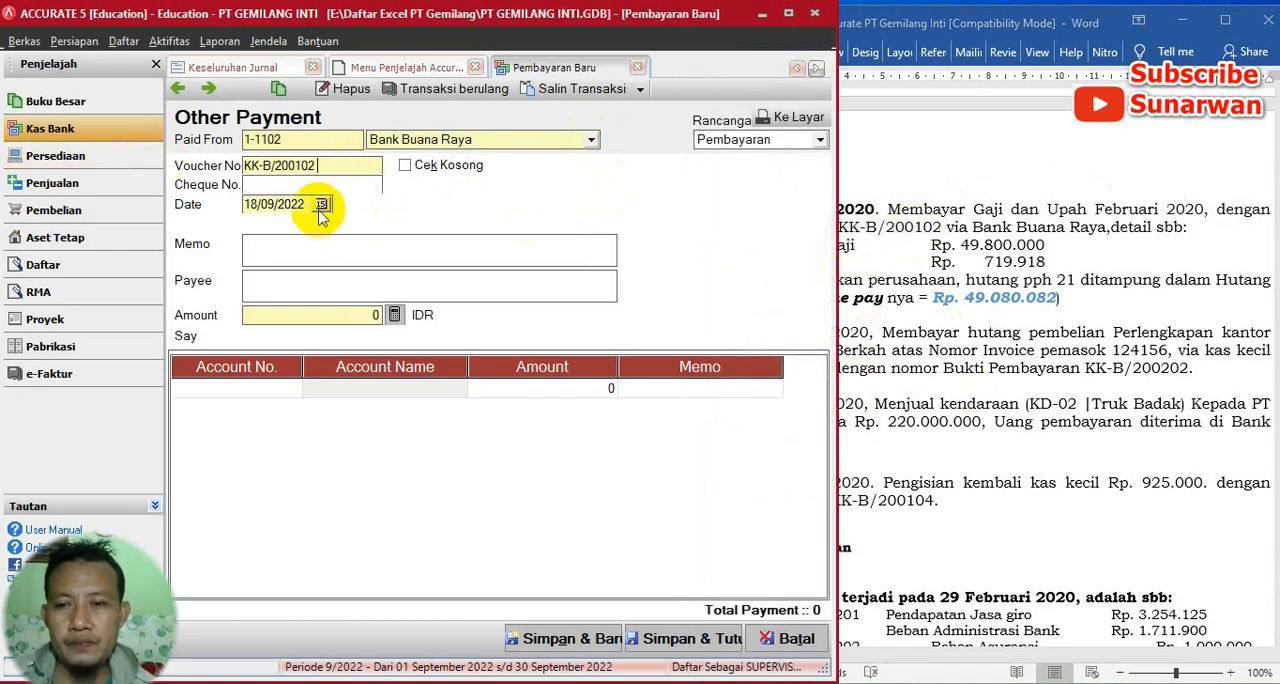
- Set the payment date to 24/02/2020
drag(306, 204, 171, 200)
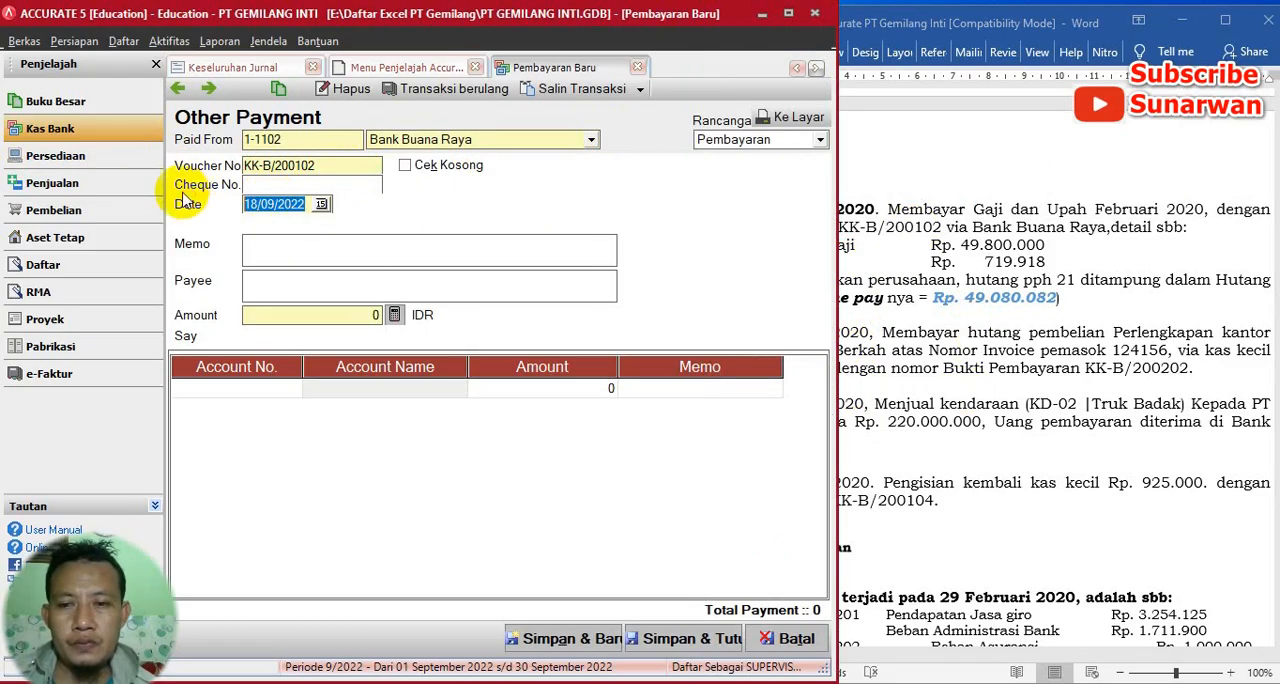
click(965, 240)
click(213, 205)
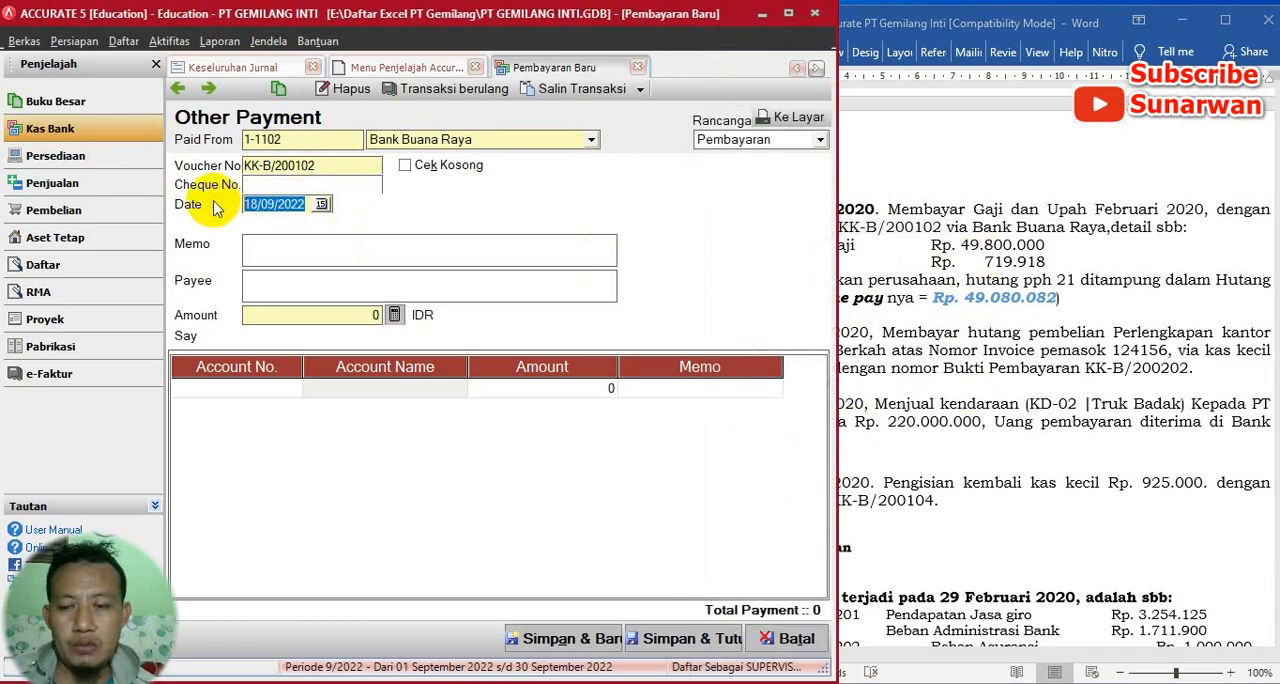
key(Delete)
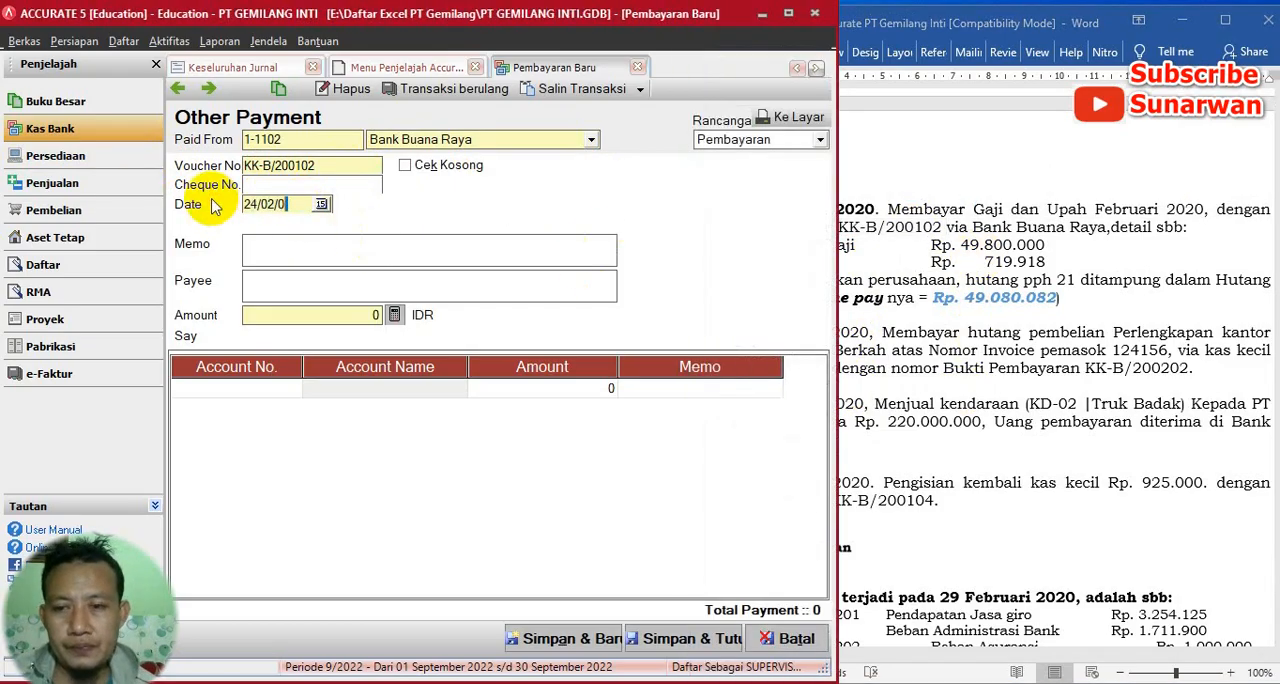
key(BackSpace)
key(BackSpace)
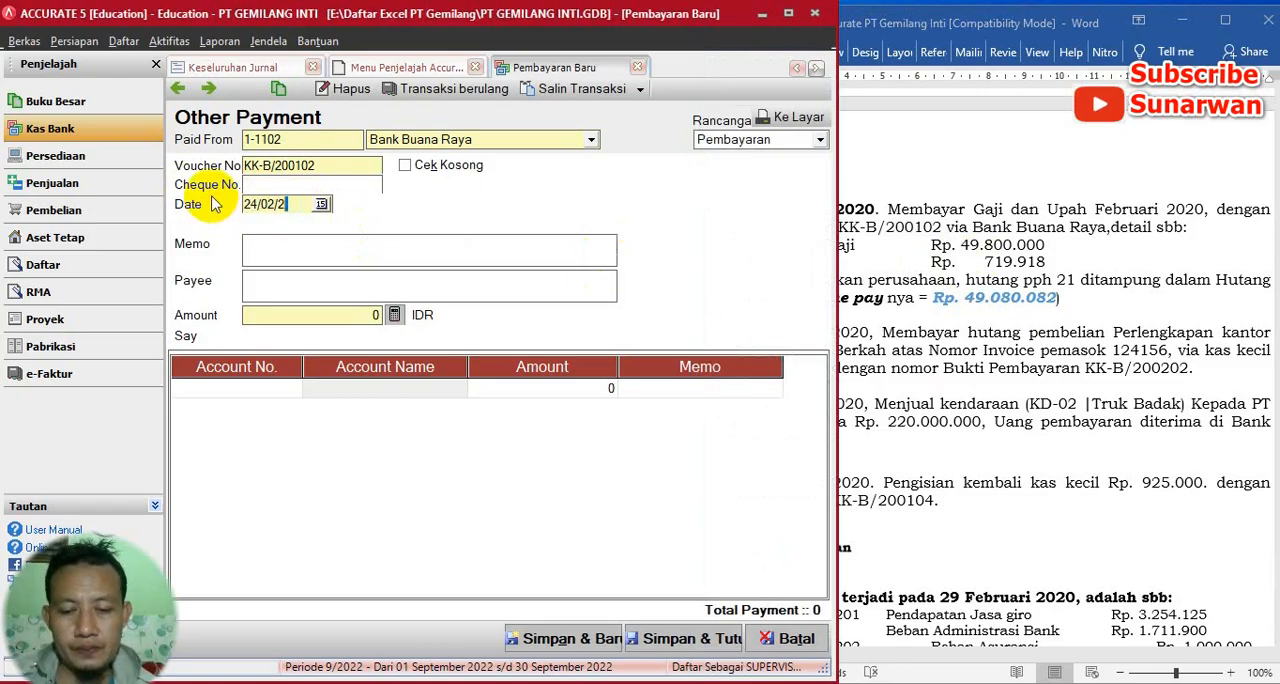
- Hide the Penjelajah pane and narrow the Accurate window beside the Word exercise, with the Memo field ready for entry
click(156, 64)
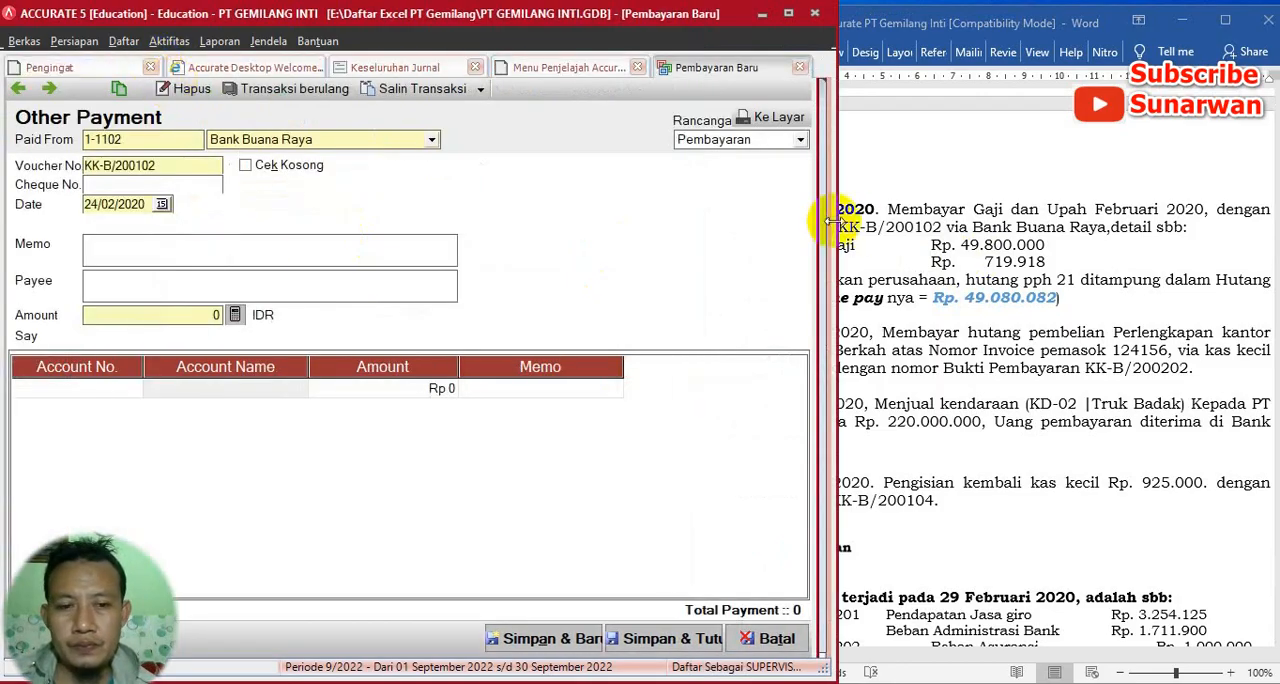
drag(828, 221, 692, 228)
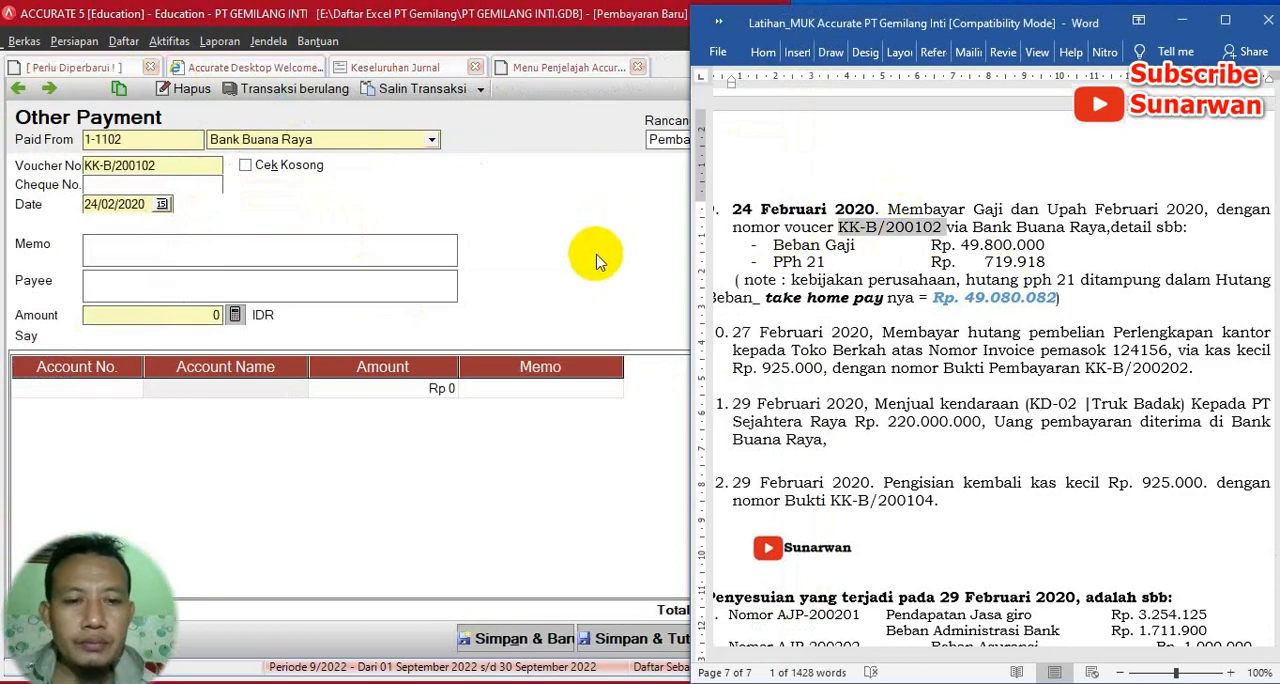
click(150, 263)
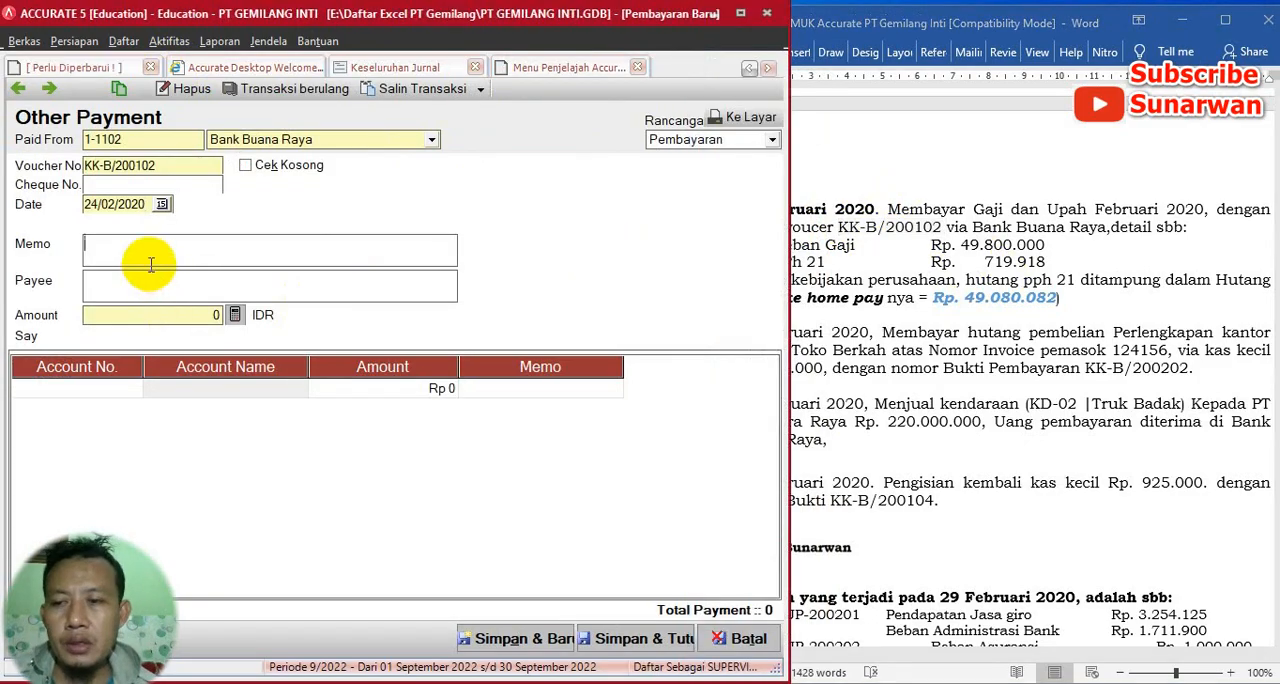
text(g)
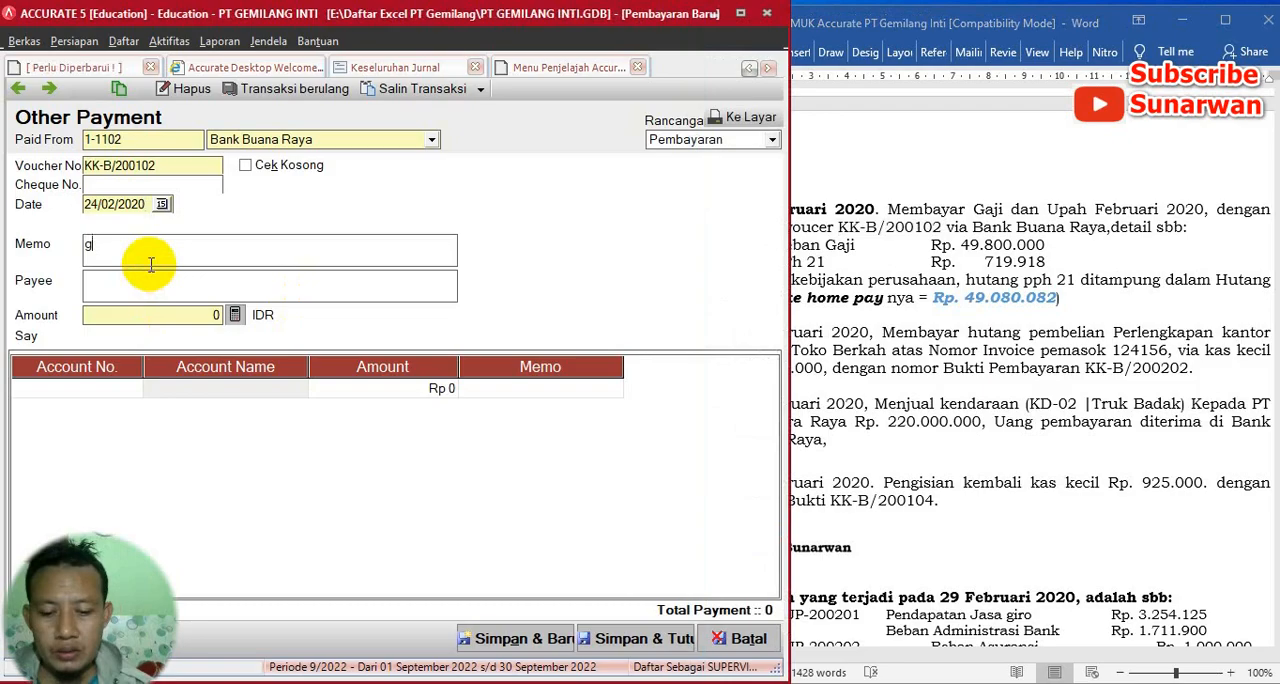
text(AJI)
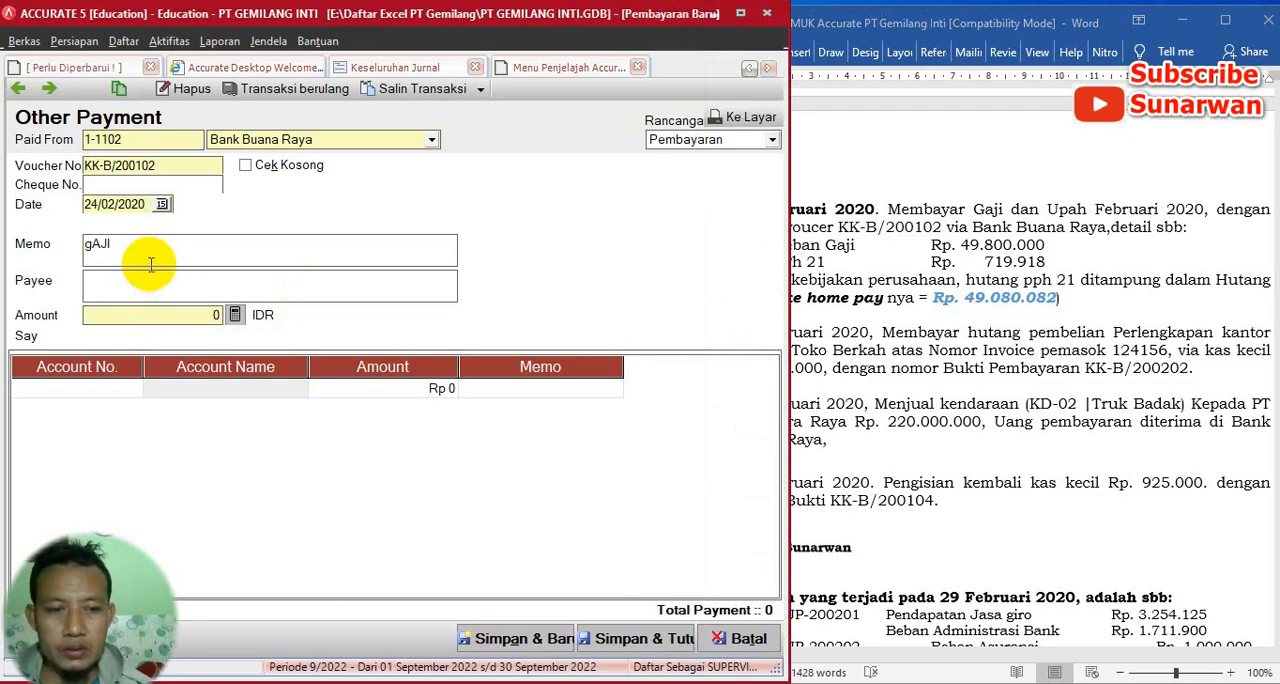
text( DAN uPA)
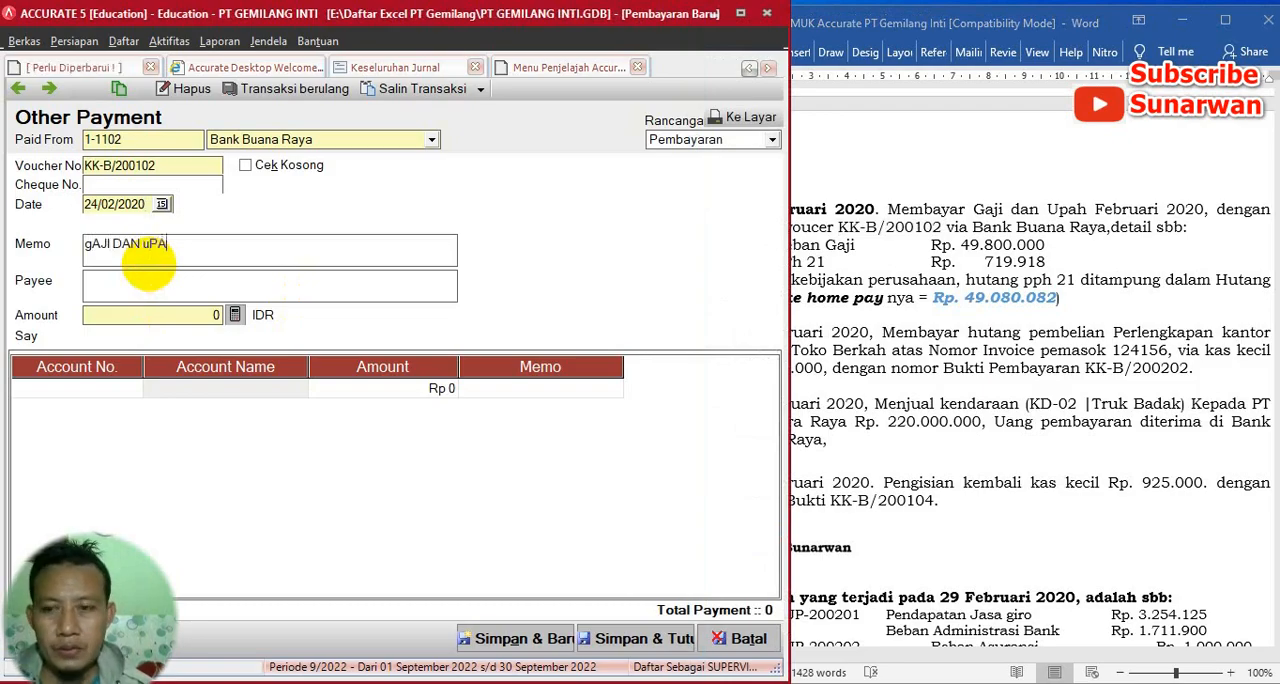
key(BackSpace)
key(BackSpace)
key(BackSpace)
key(BackSpace)
key(BackSpace)
key(BackSpace)
key(BackSpace)
key(BackSpace)
key(BackSpace)
key(BackSpace)
key(BackSpace)
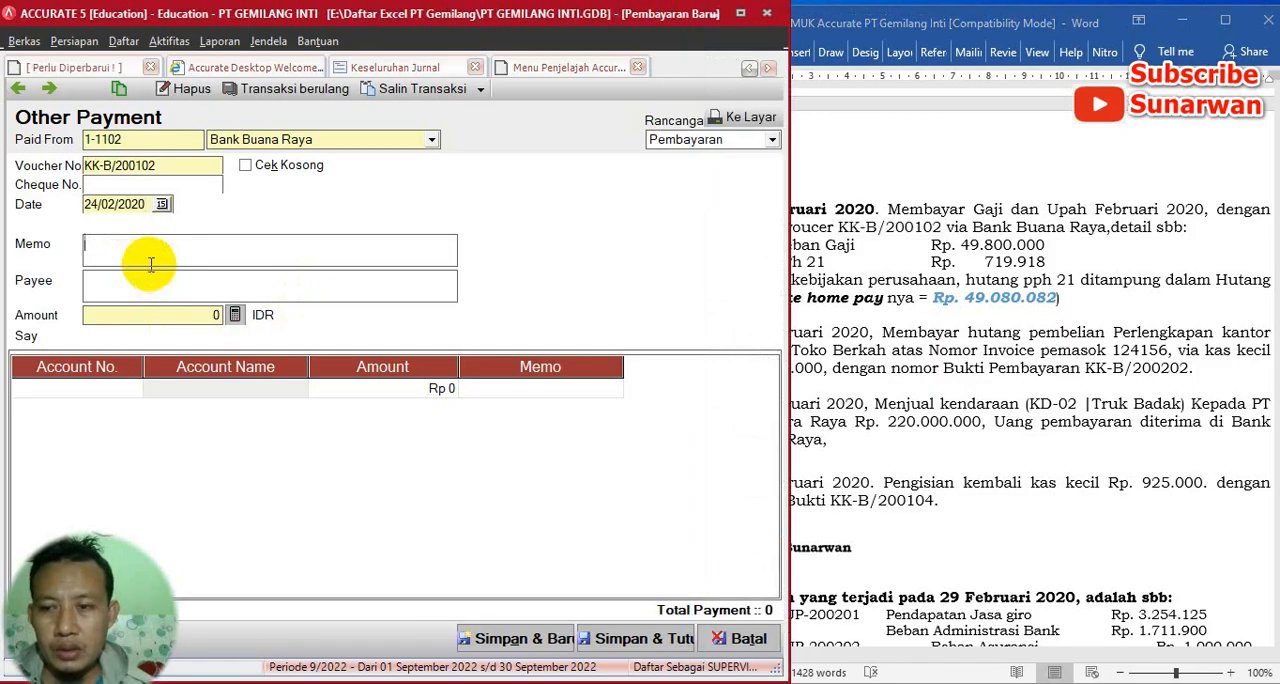
- Enter "GAJI DAN UPAH FEBRUARI" as the payment memo
text(GAJ)
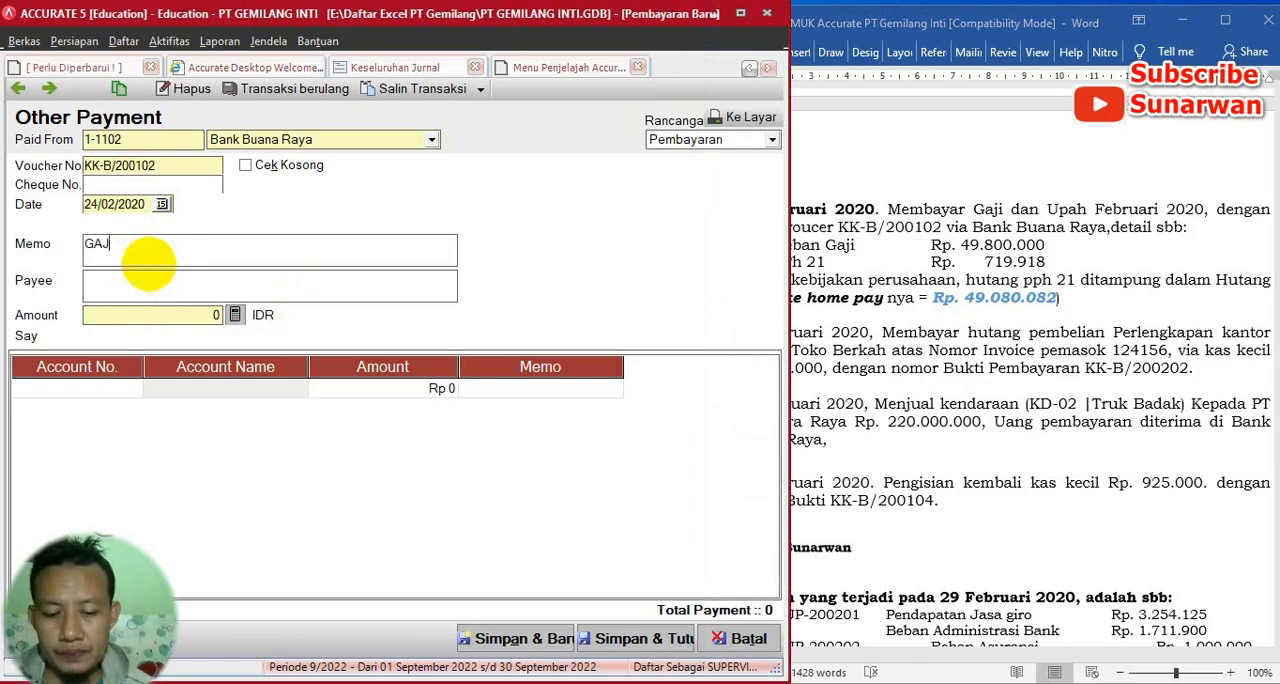
text(I DAN UP)
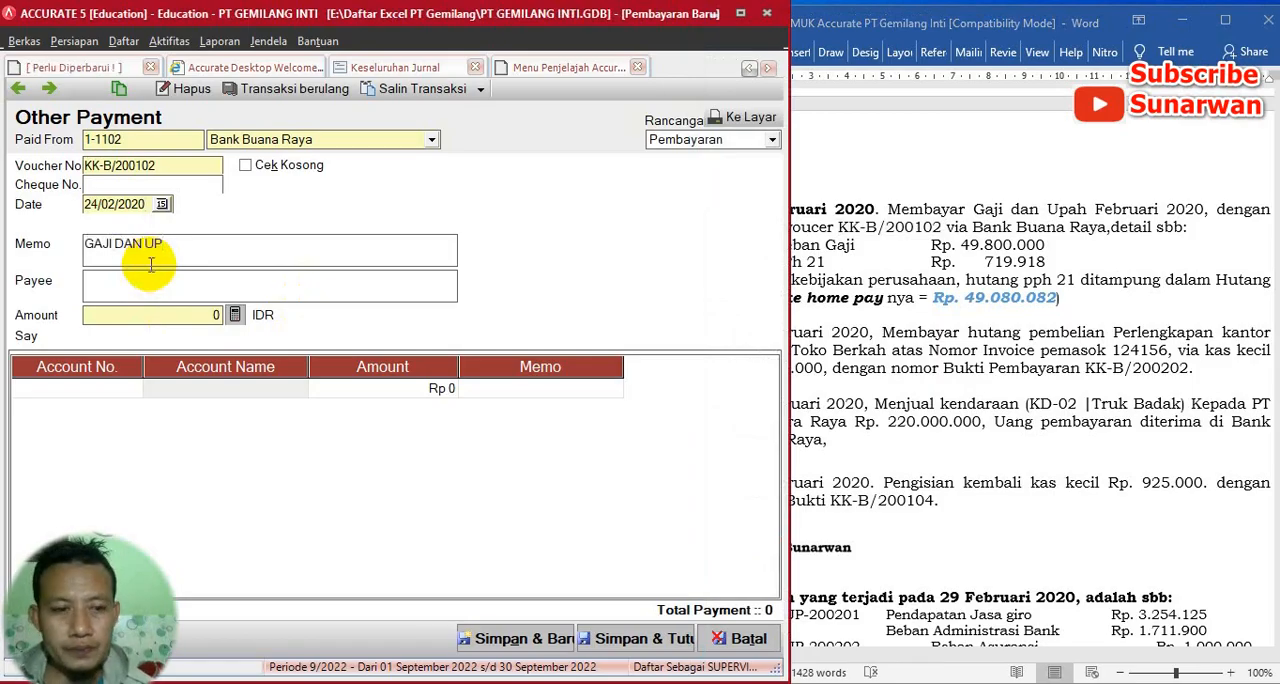
text(AH)
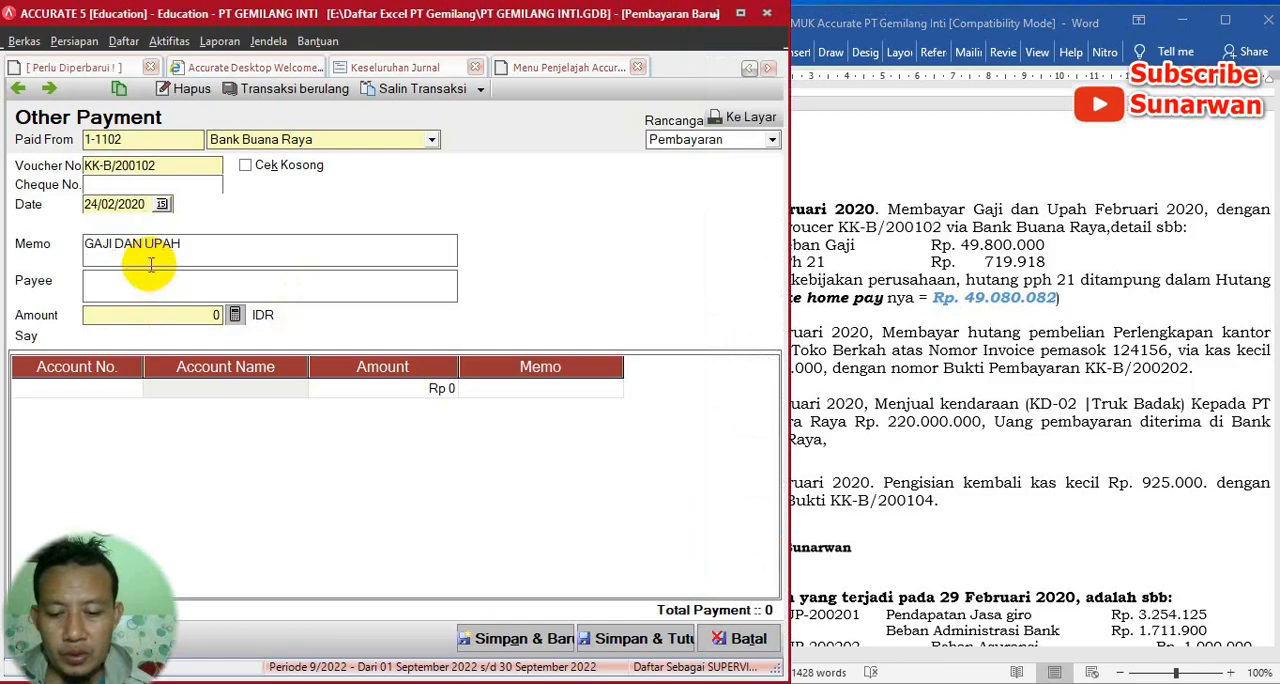
text( FEBRU)
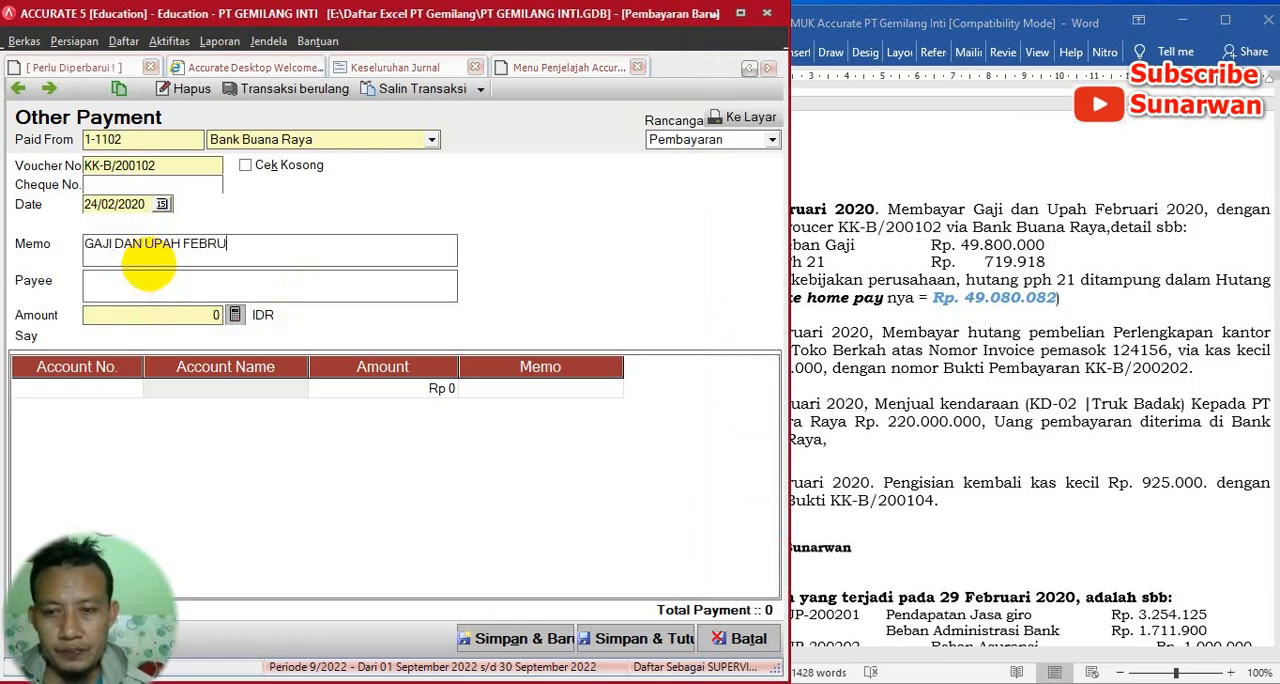
text(AAR)
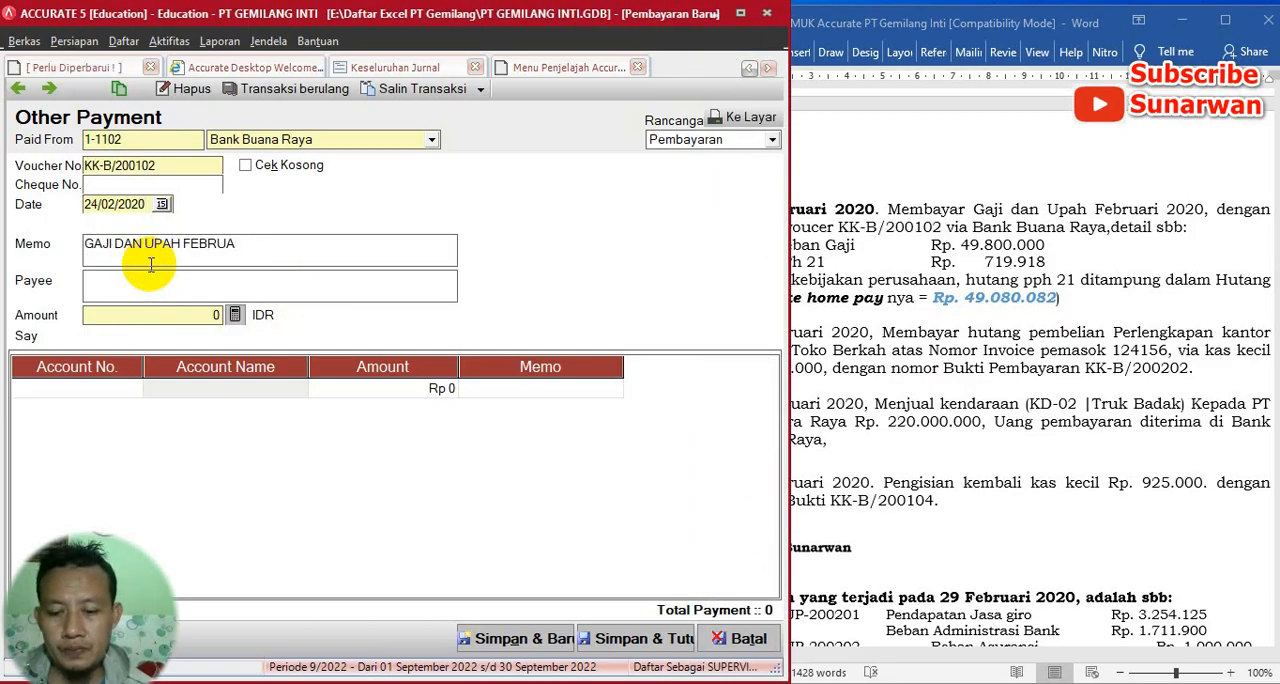
- Add a detail line for account 6-1106 Beban Upah dan Gaji with an amount of 49080082
click(124, 390)
click(134, 388)
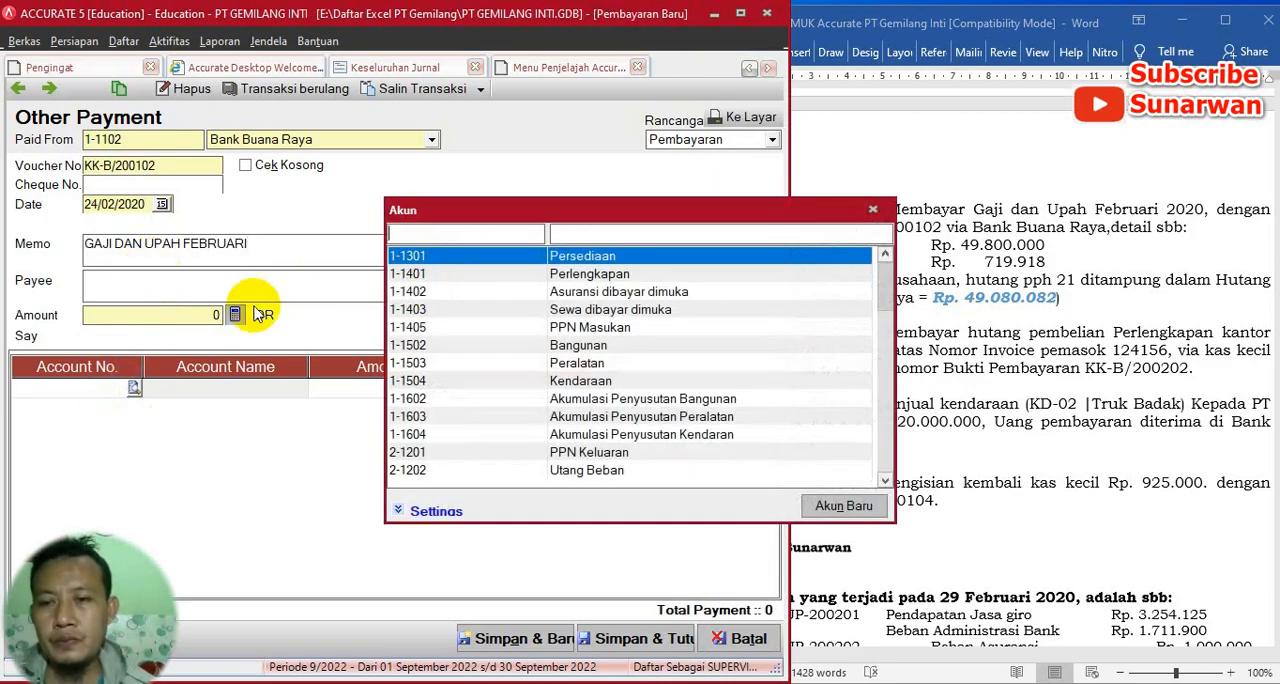
click(600, 240)
text(GAJI)
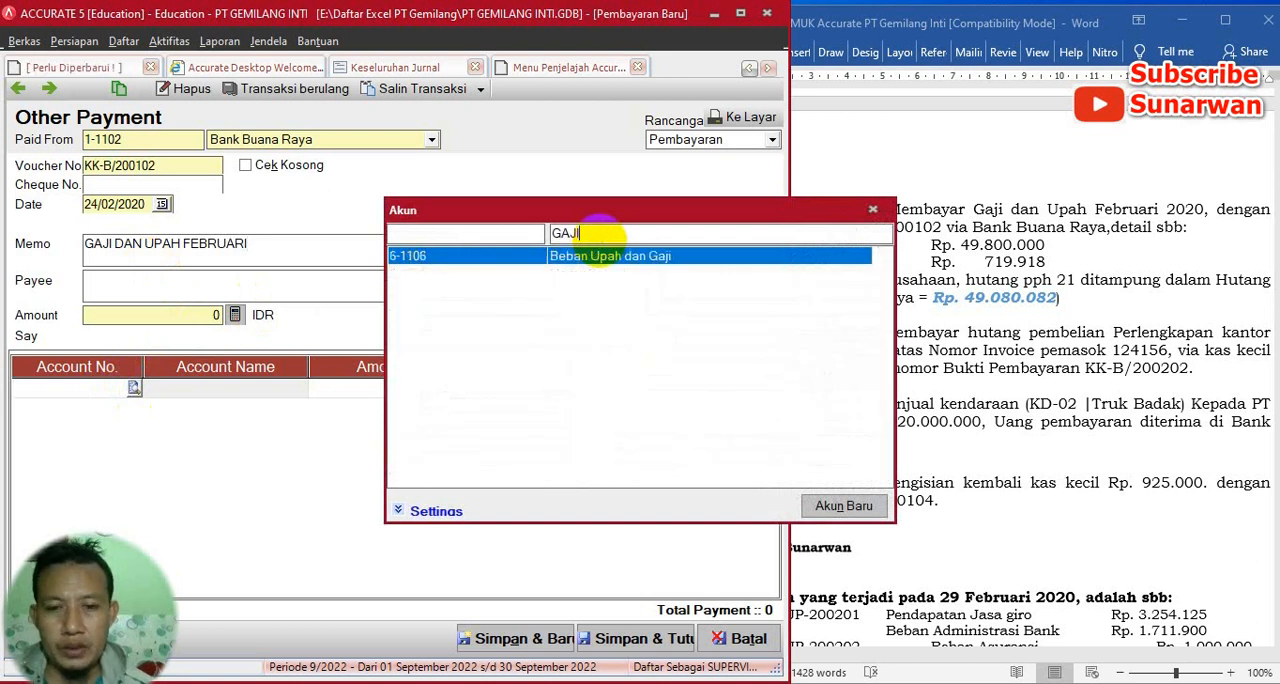
double_click(603, 260)
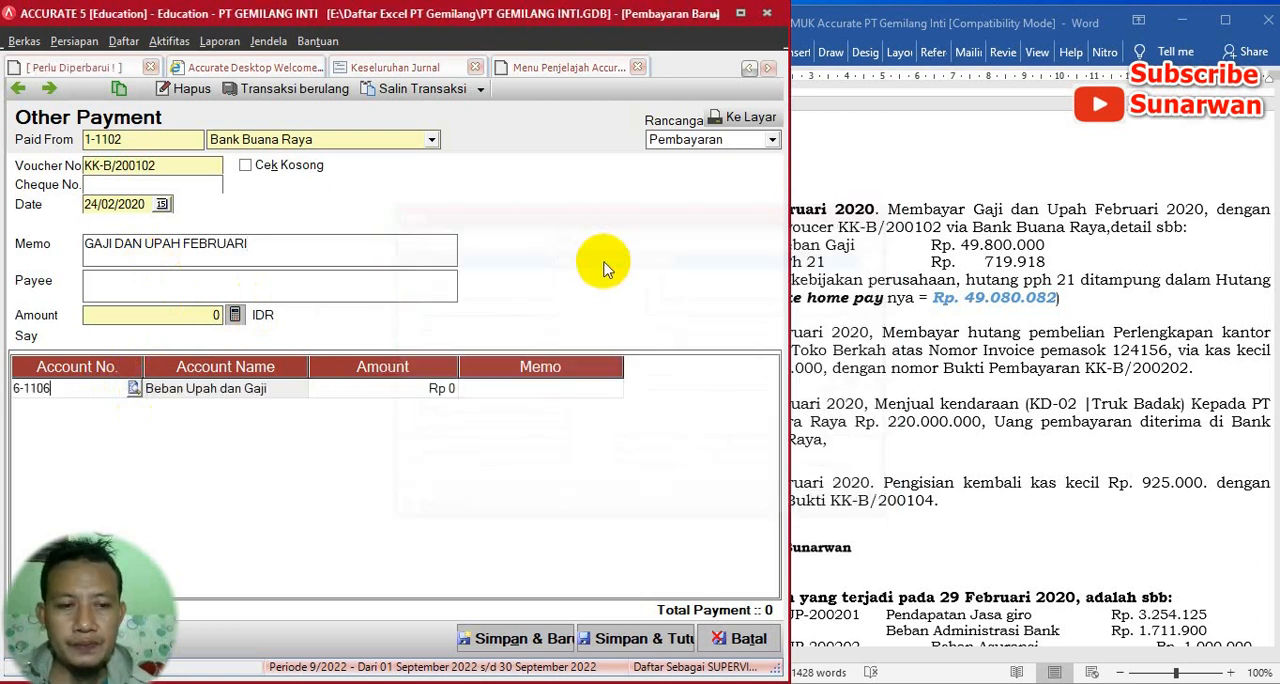
click(432, 390)
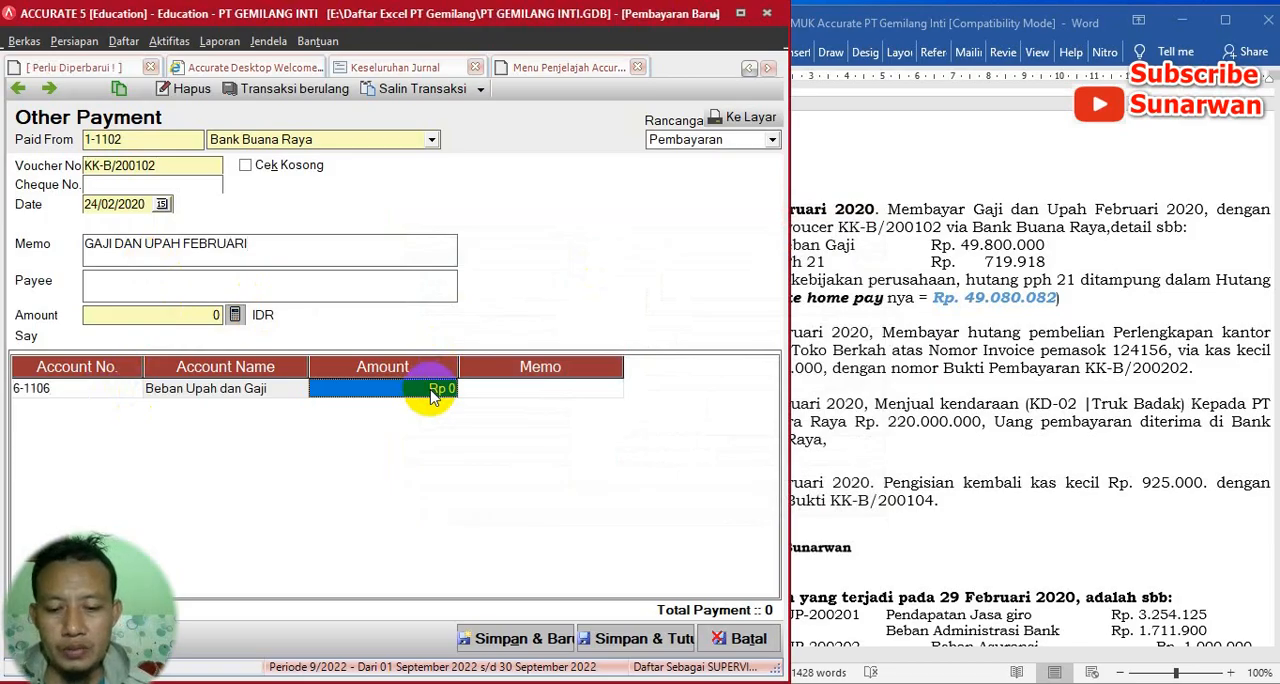
text(49)
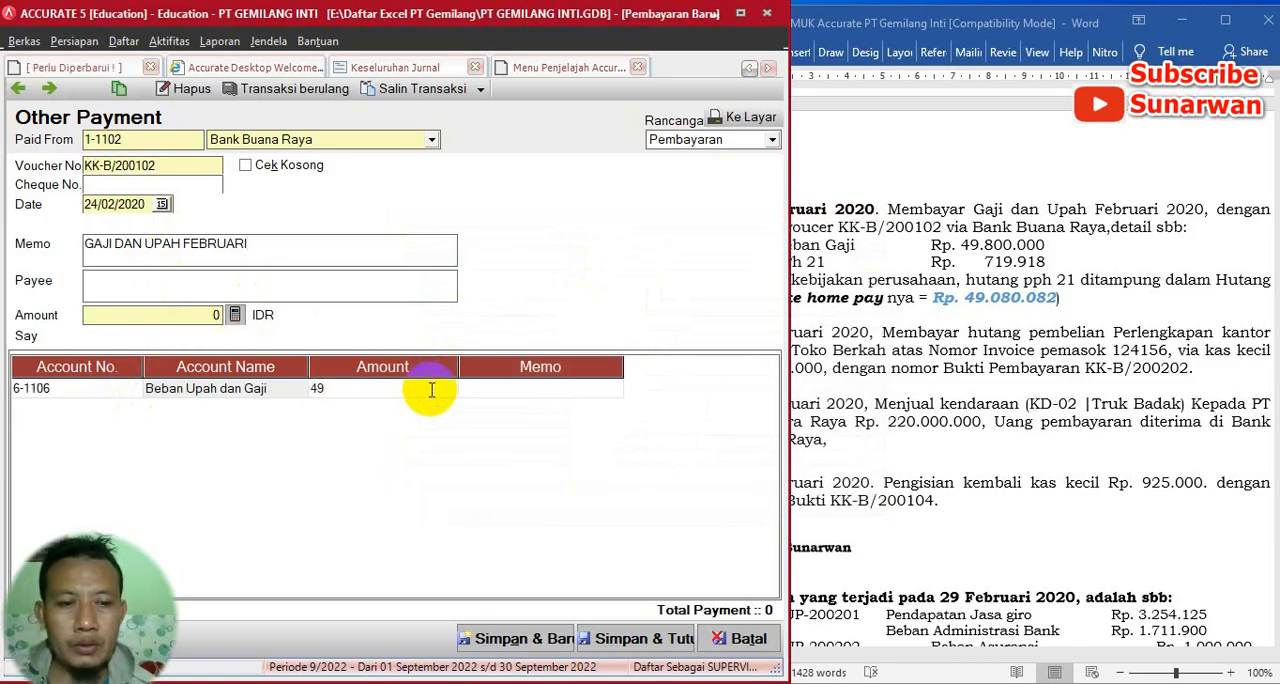
text(.080)
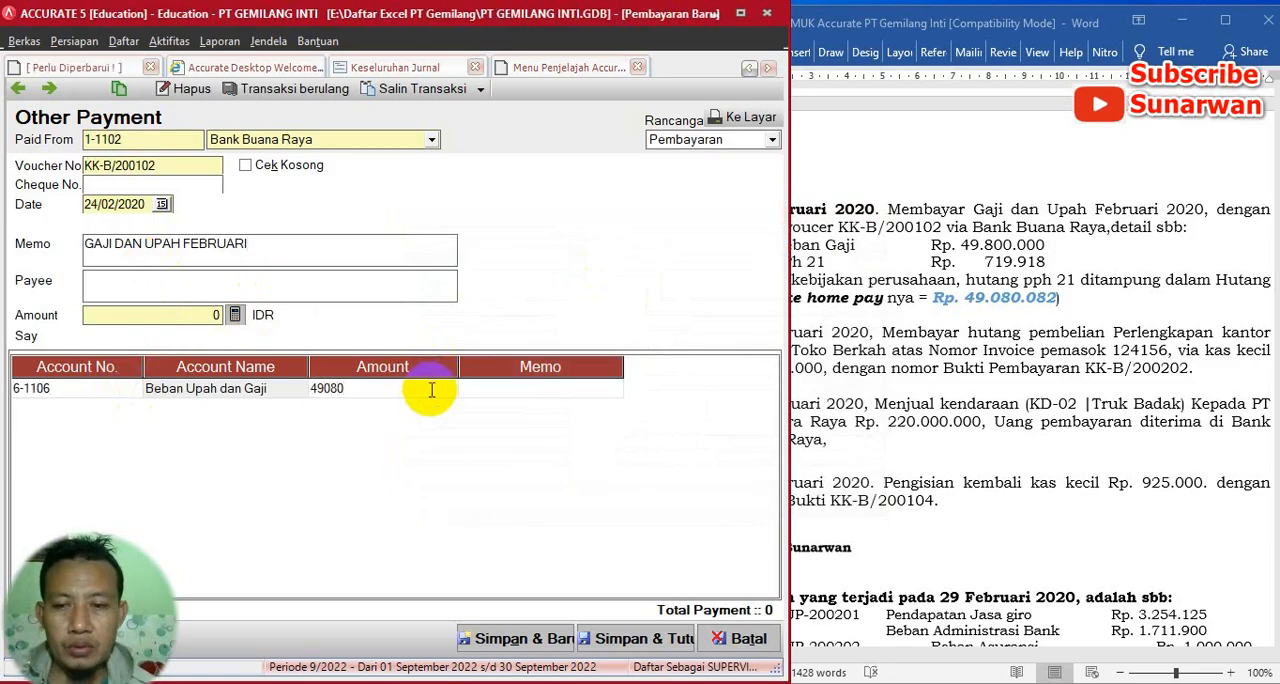
text(.082)
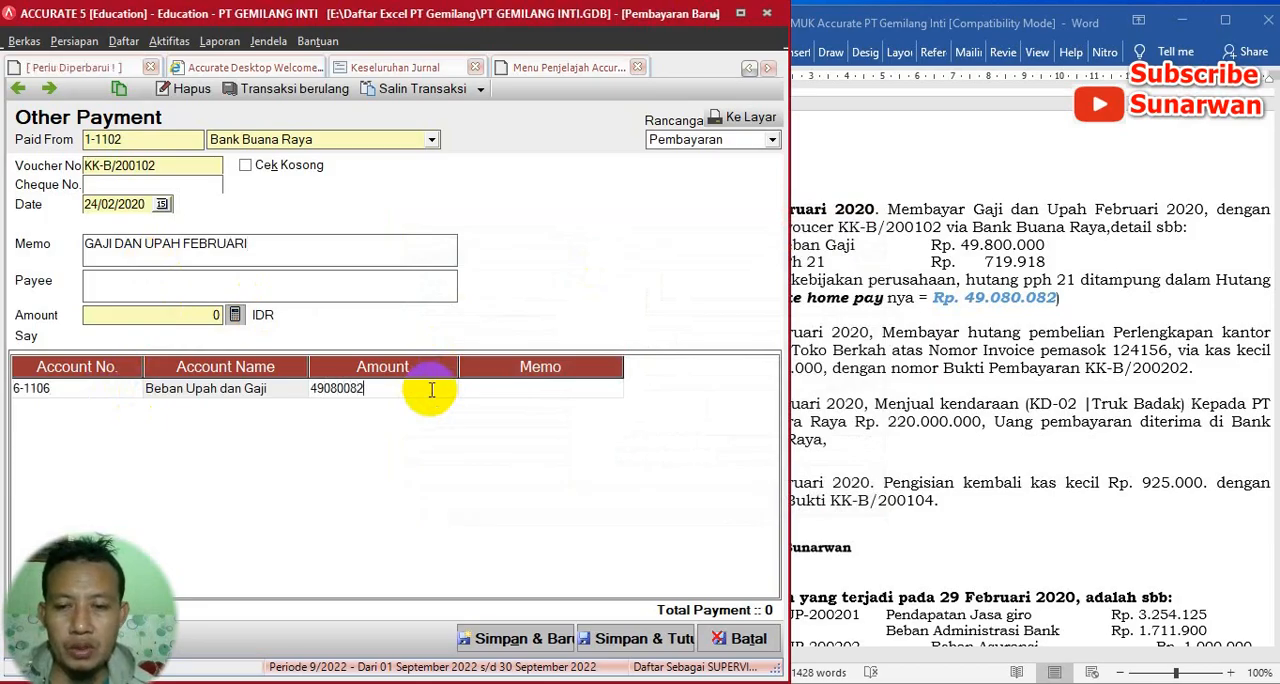
key(Return)
key(Return)
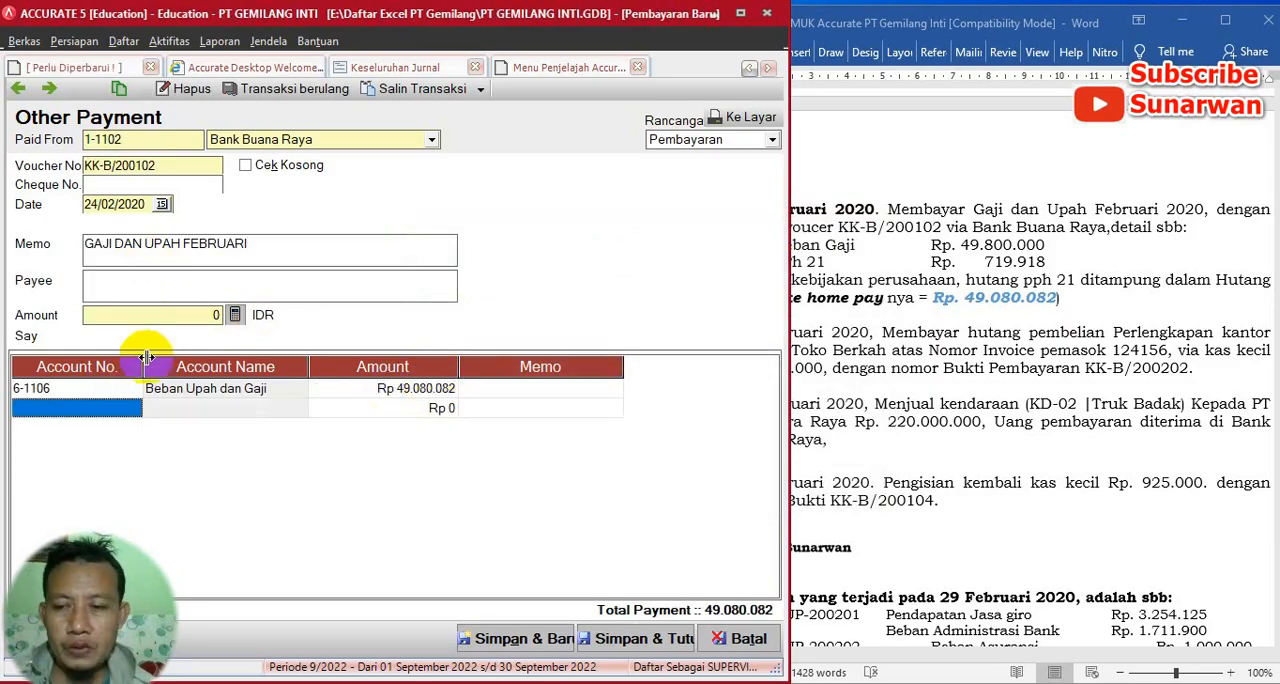
- Add a second detail line for account 2-1202 Utang Beban with an amount of 719918
click(137, 412)
click(135, 409)
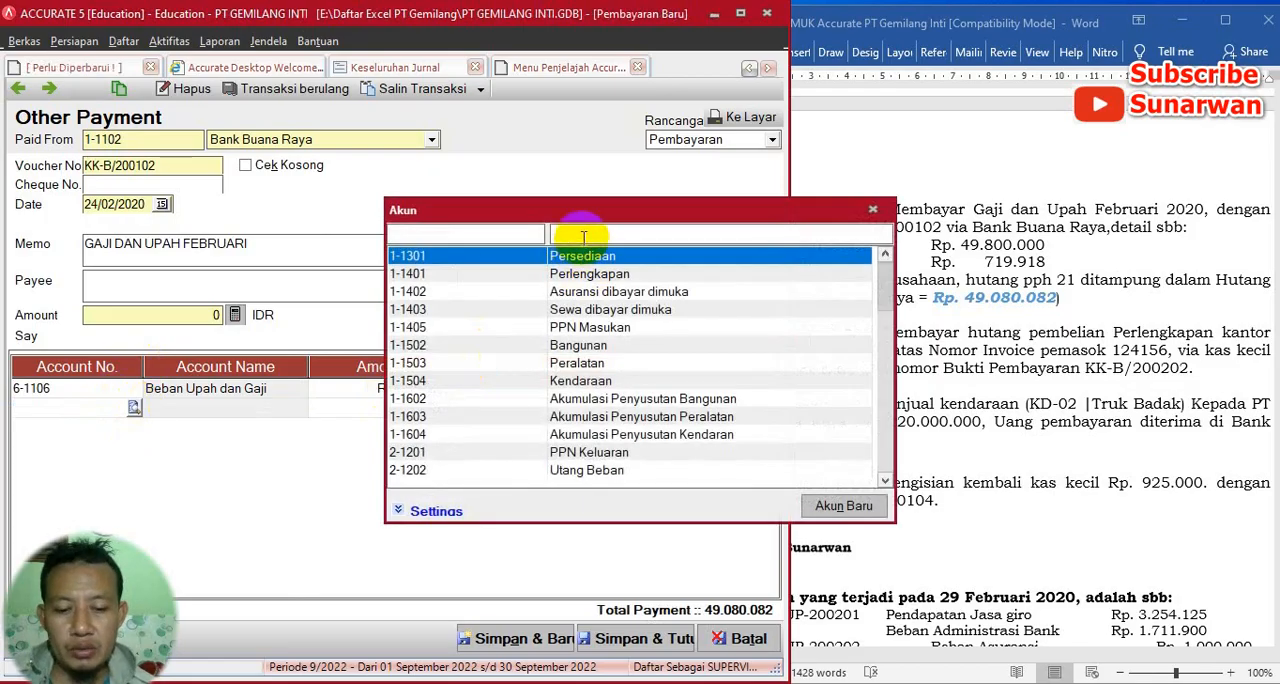
text(UTANG)
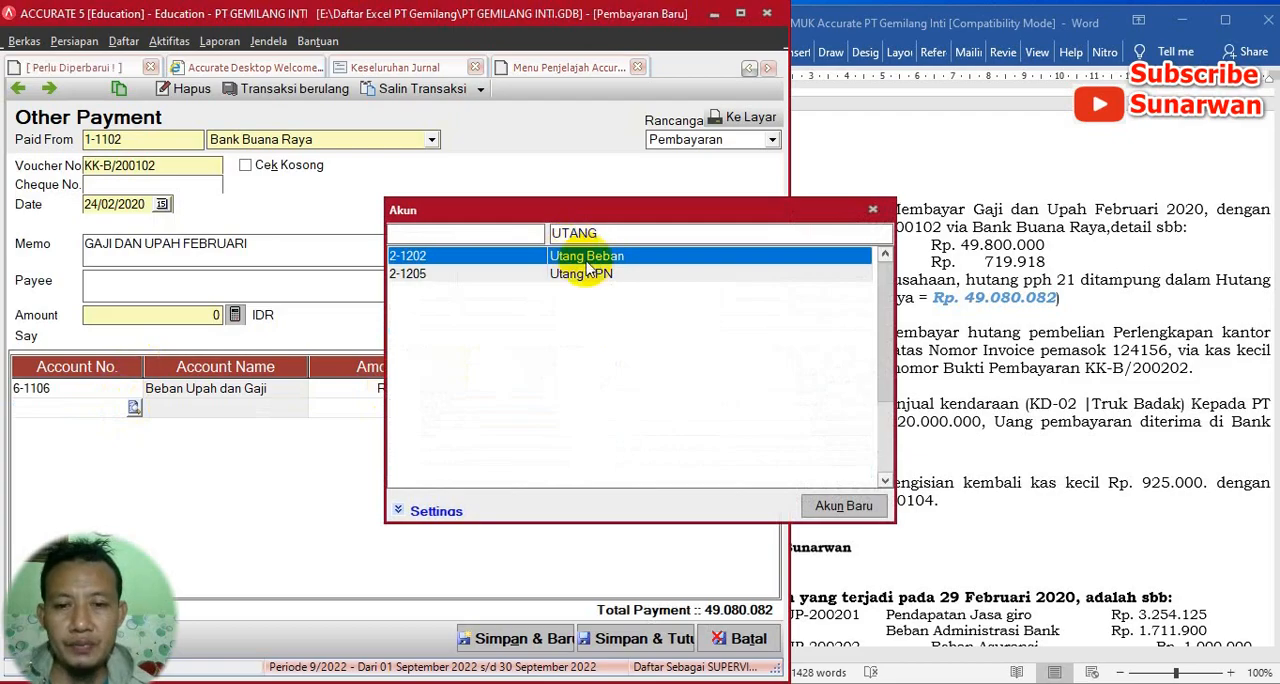
double_click(594, 258)
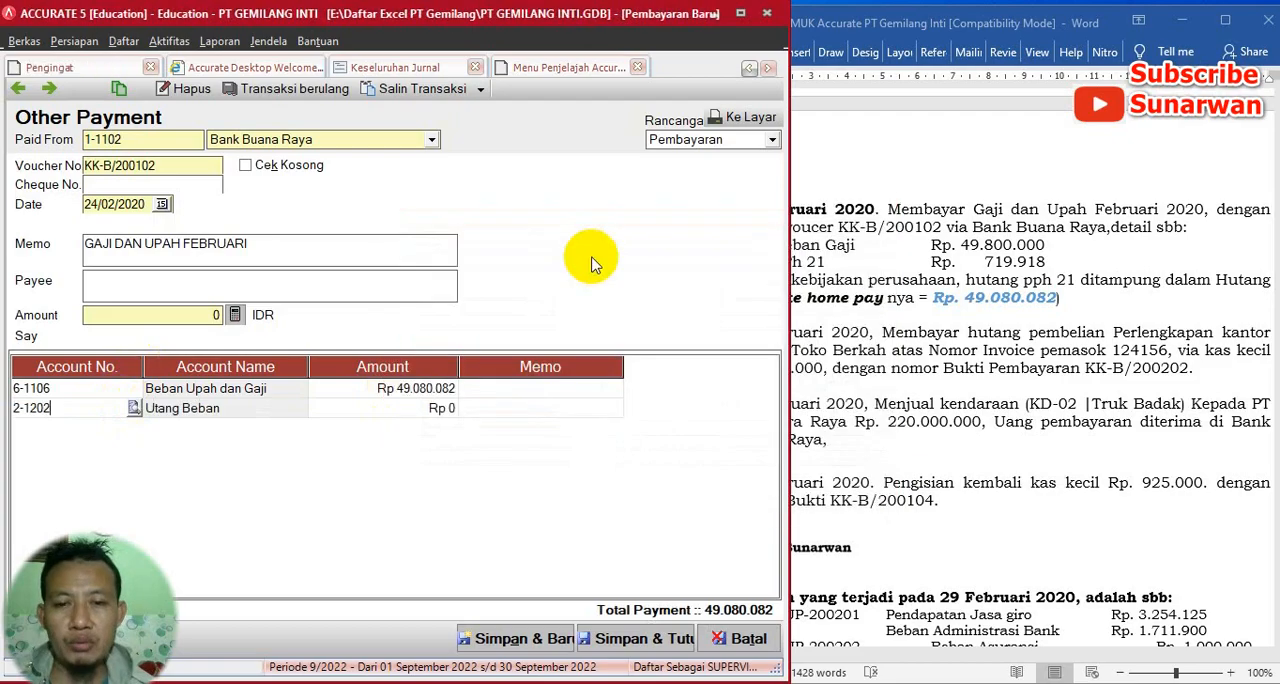
click(437, 410)
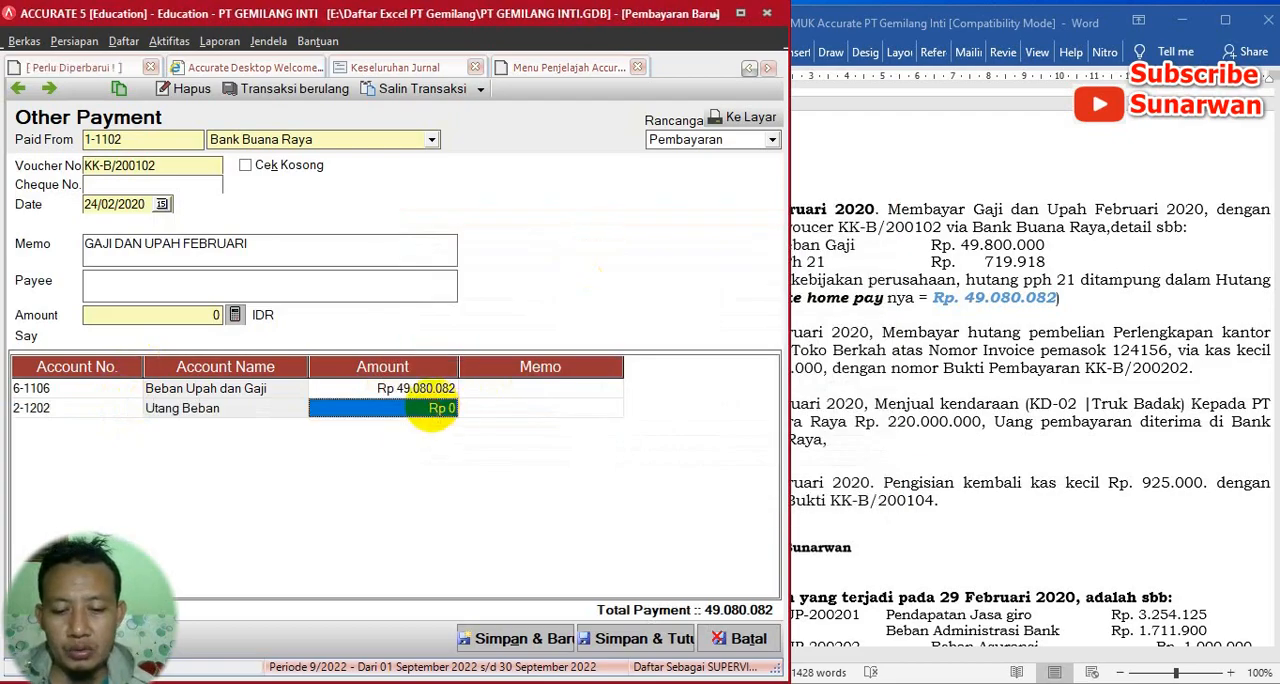
text(719)
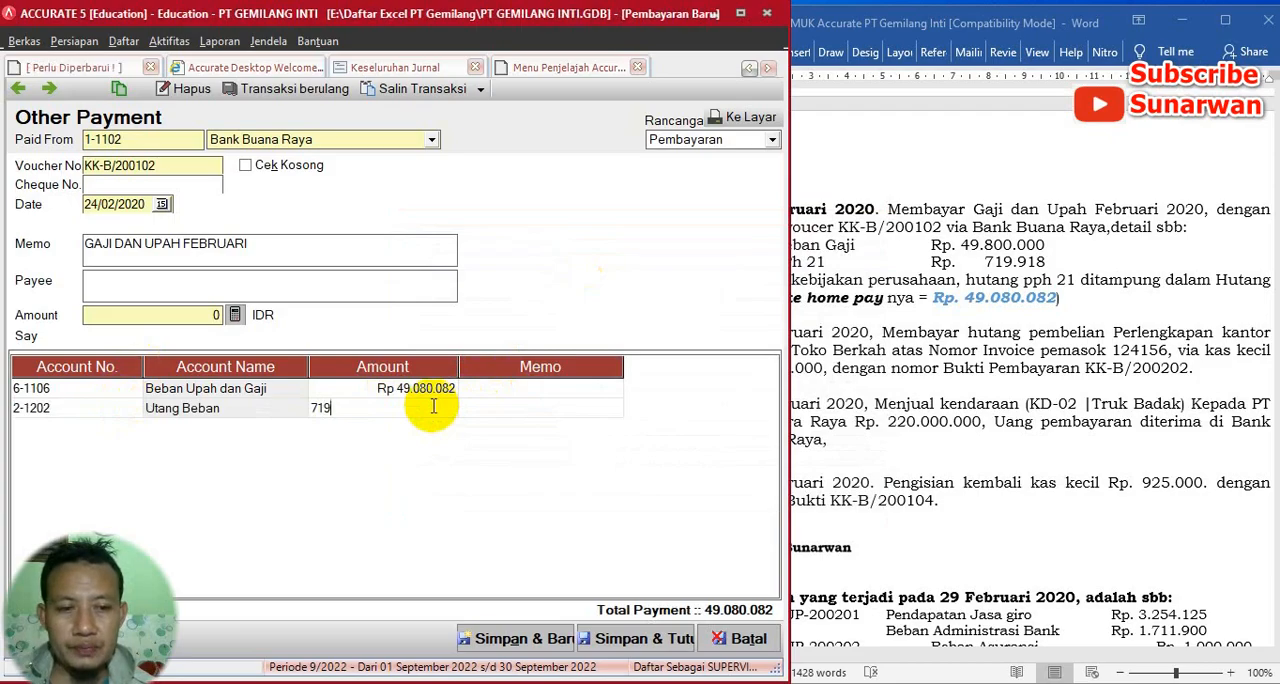
text(.918)
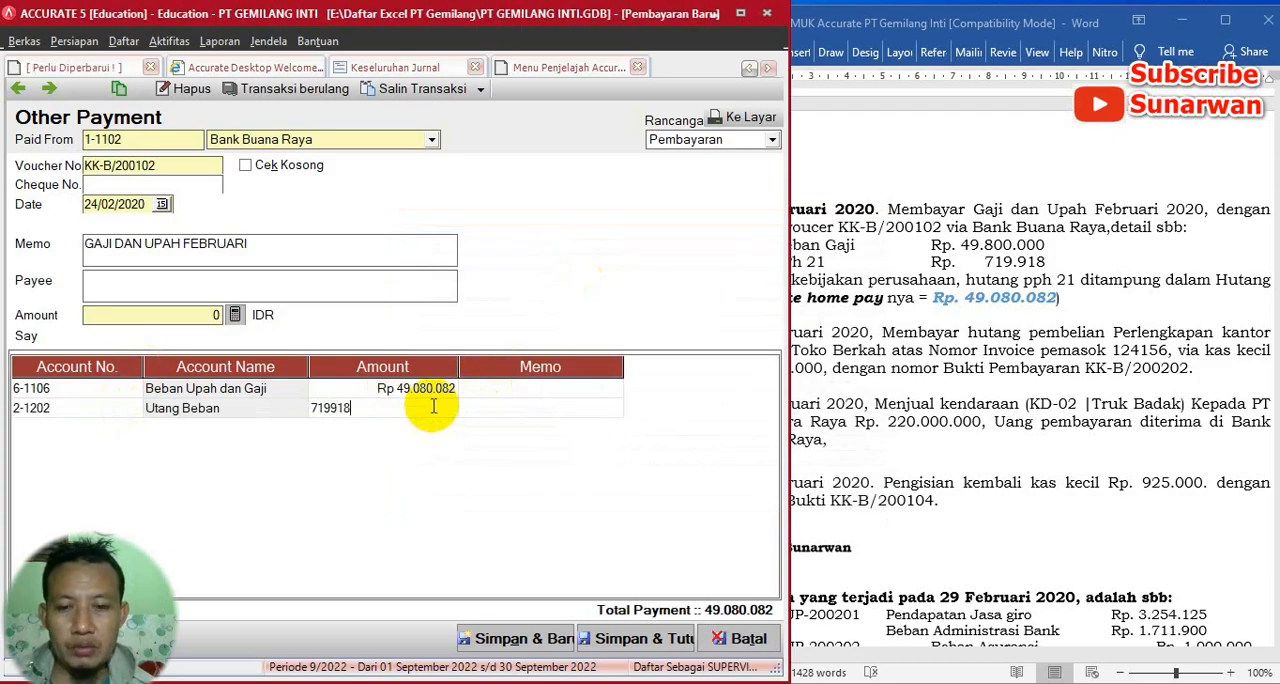
- Calculate the payment amount from the detail lines, enter KARYAWAN as payee, and save and close the salary payment
key(Return)
click(234, 316)
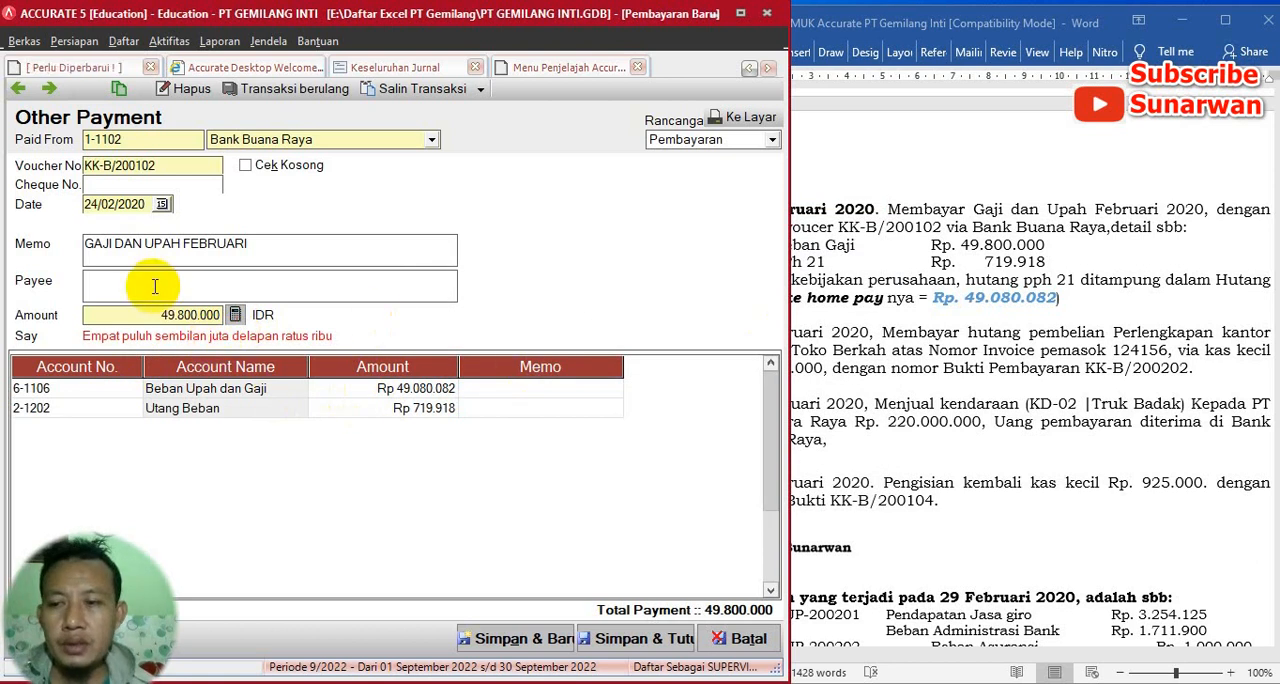
text(K)
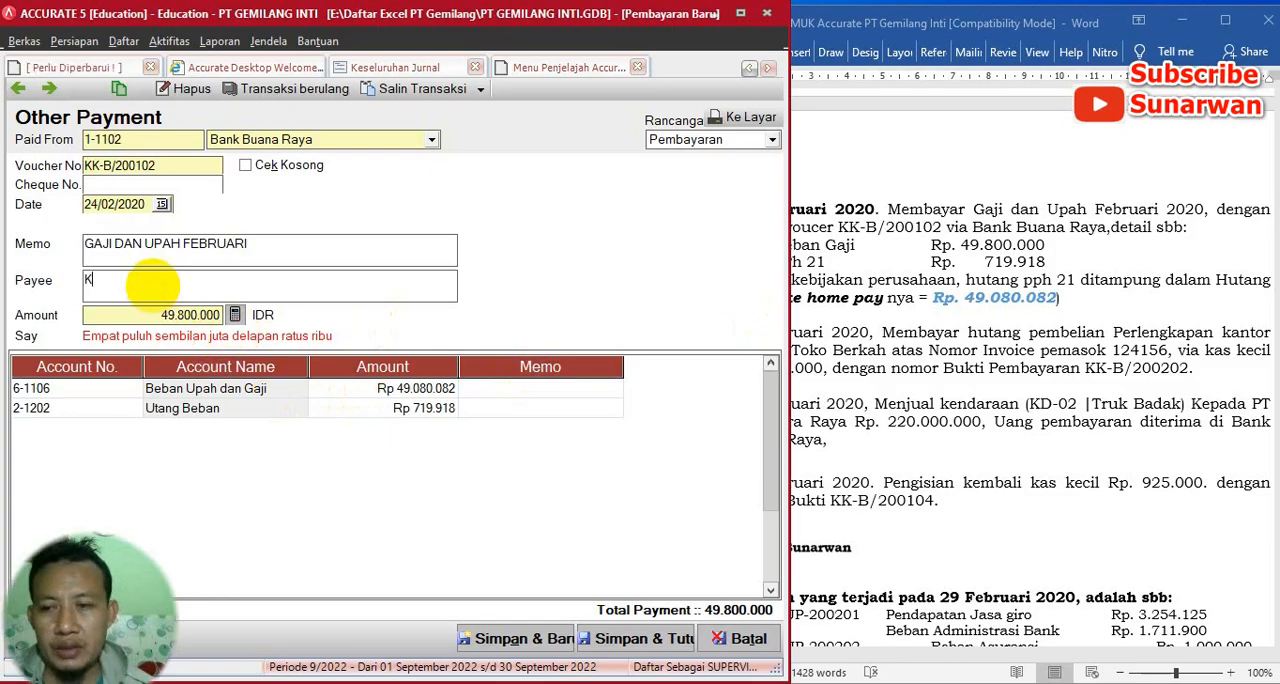
text(ARYAWAN)
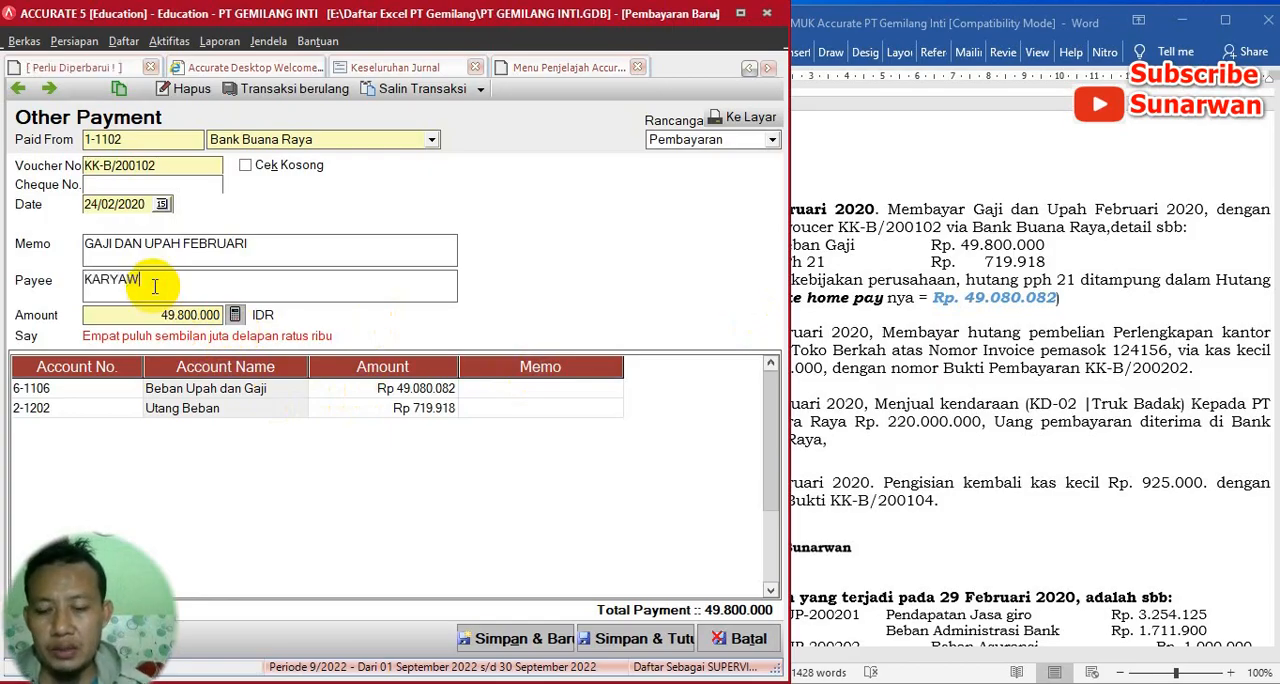
click(645, 647)
- In the Word exercise, make the date 27 Februari 2020 bold and select that transaction's voucher number KK-B/200202
click(972, 437)
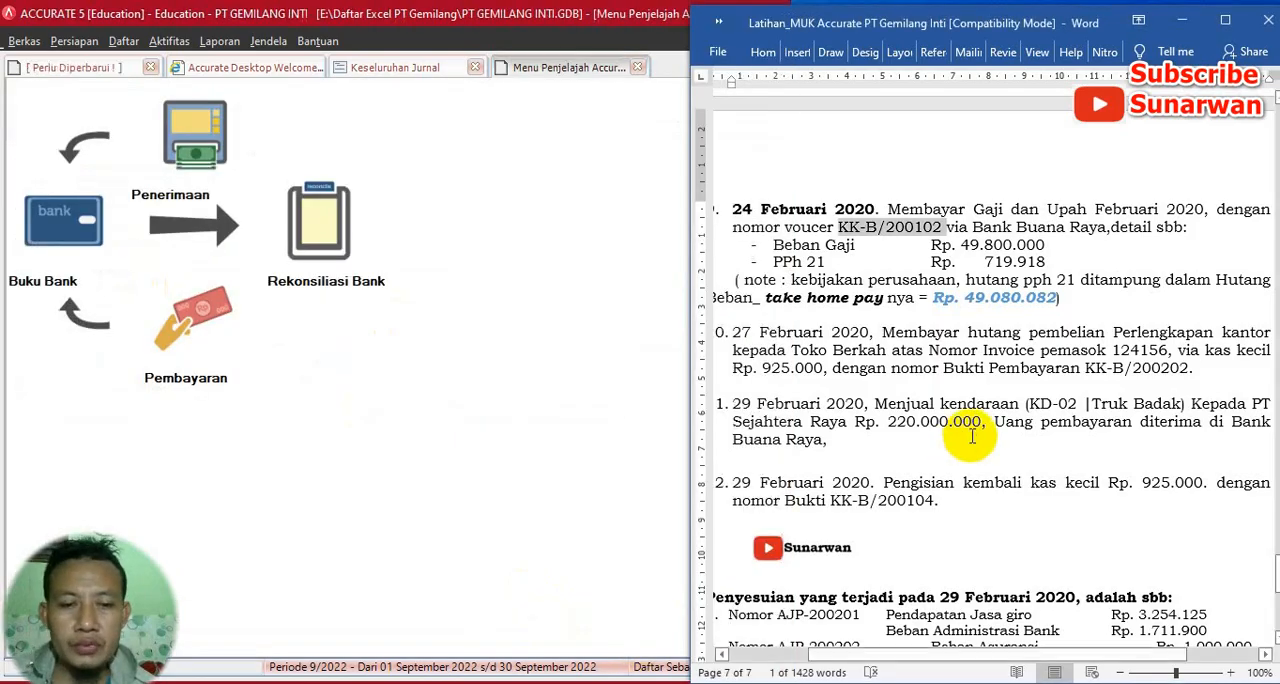
scroll(972, 437, down, 3)
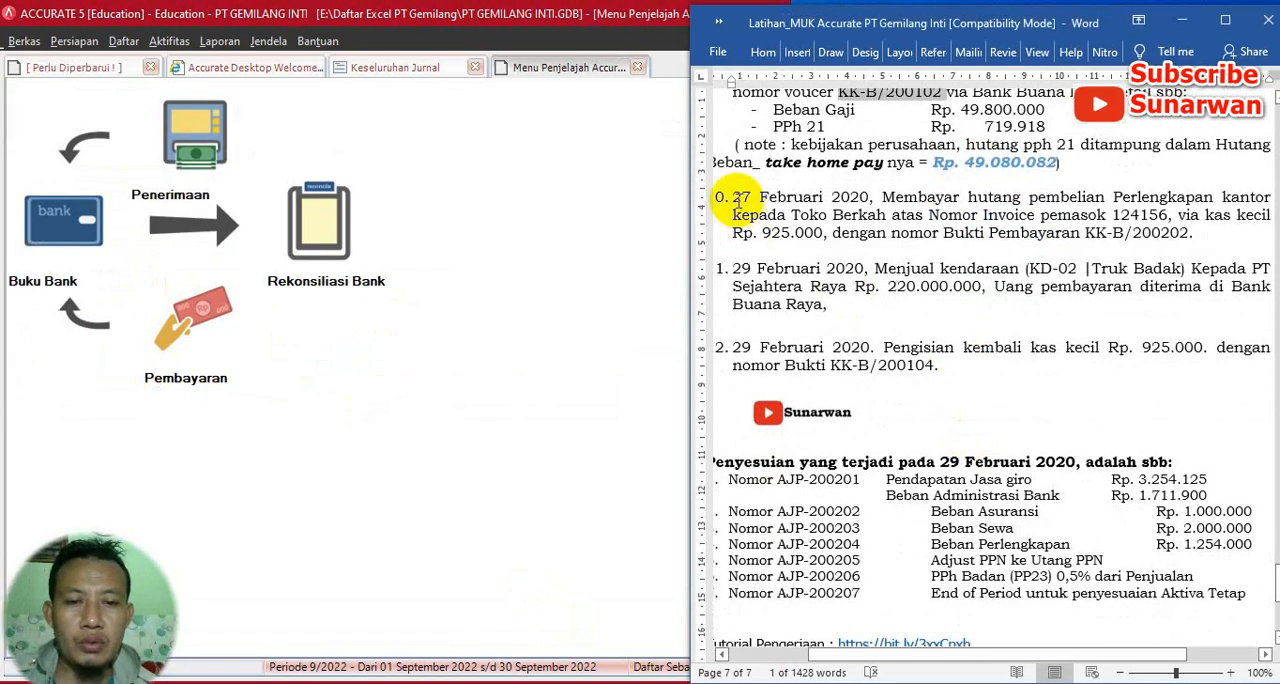
drag(735, 199, 869, 199)
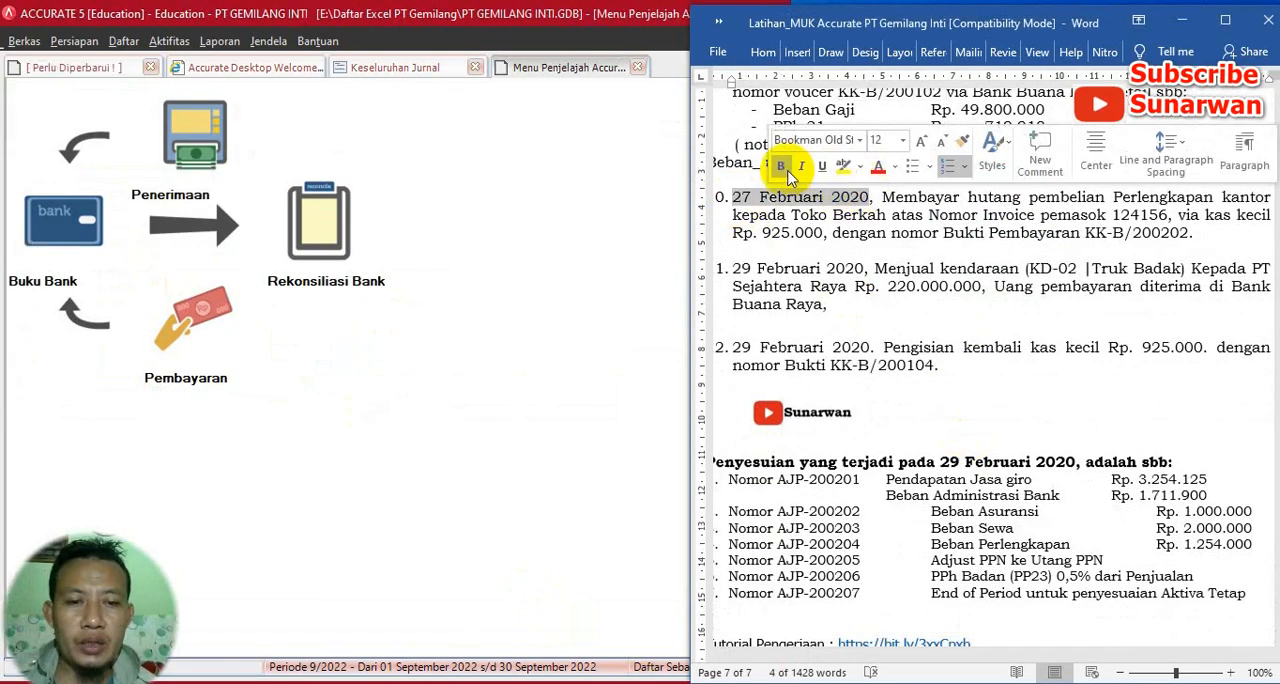
click(780, 168)
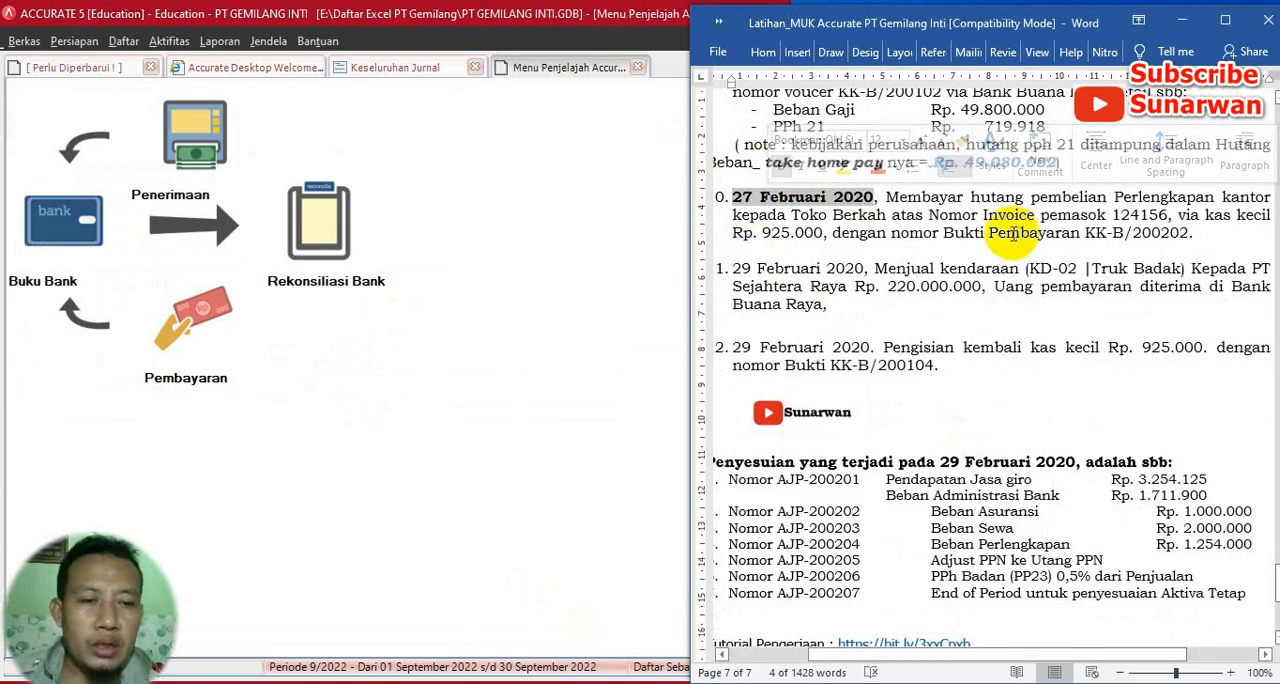
click(1100, 248)
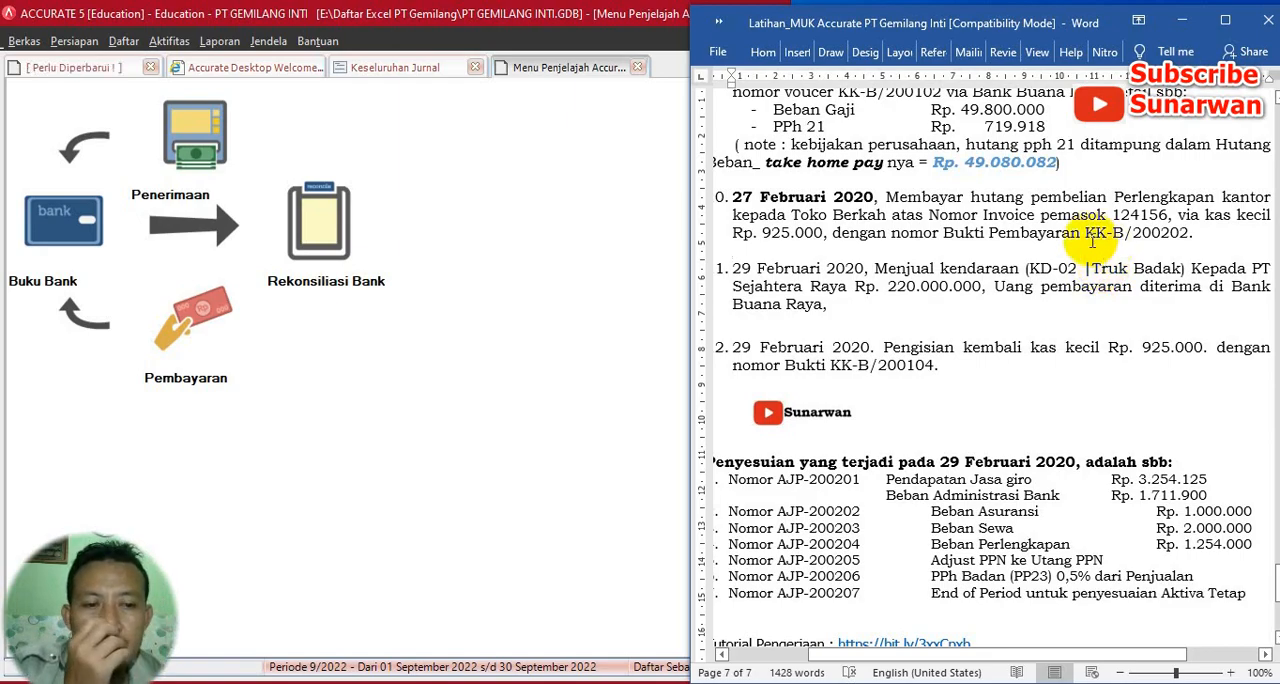
drag(1092, 237, 1188, 233)
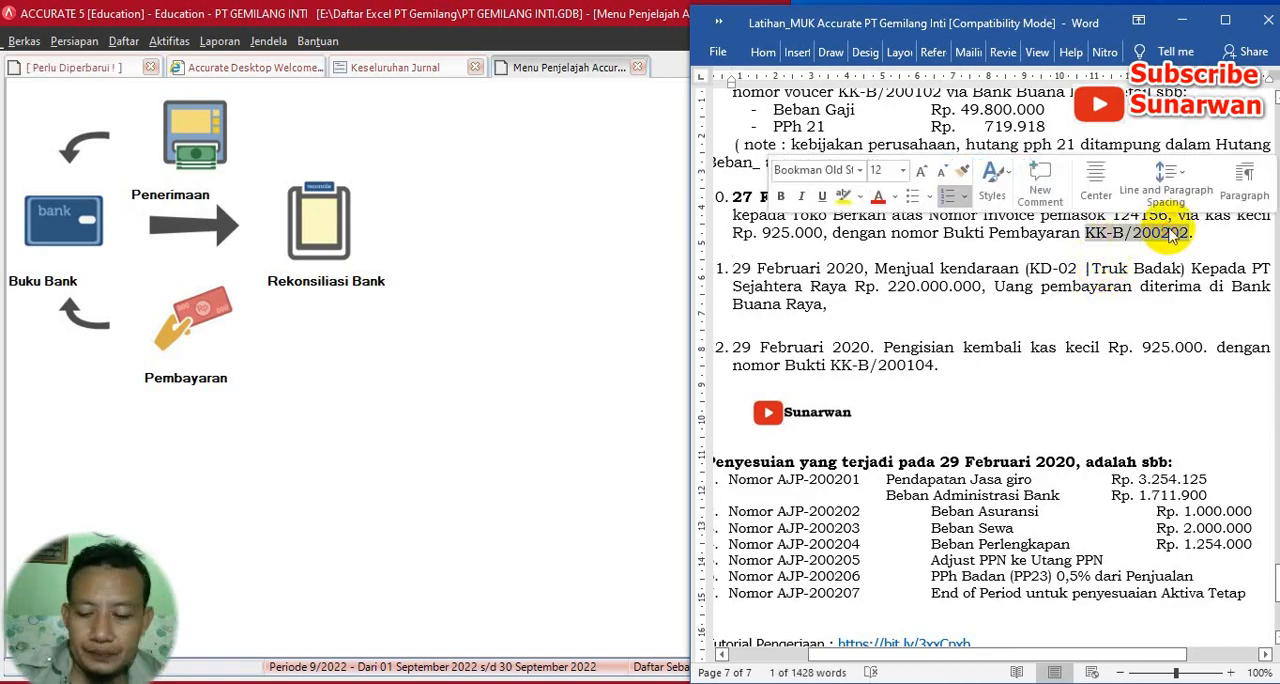
scroll(971, 266, up, 1)
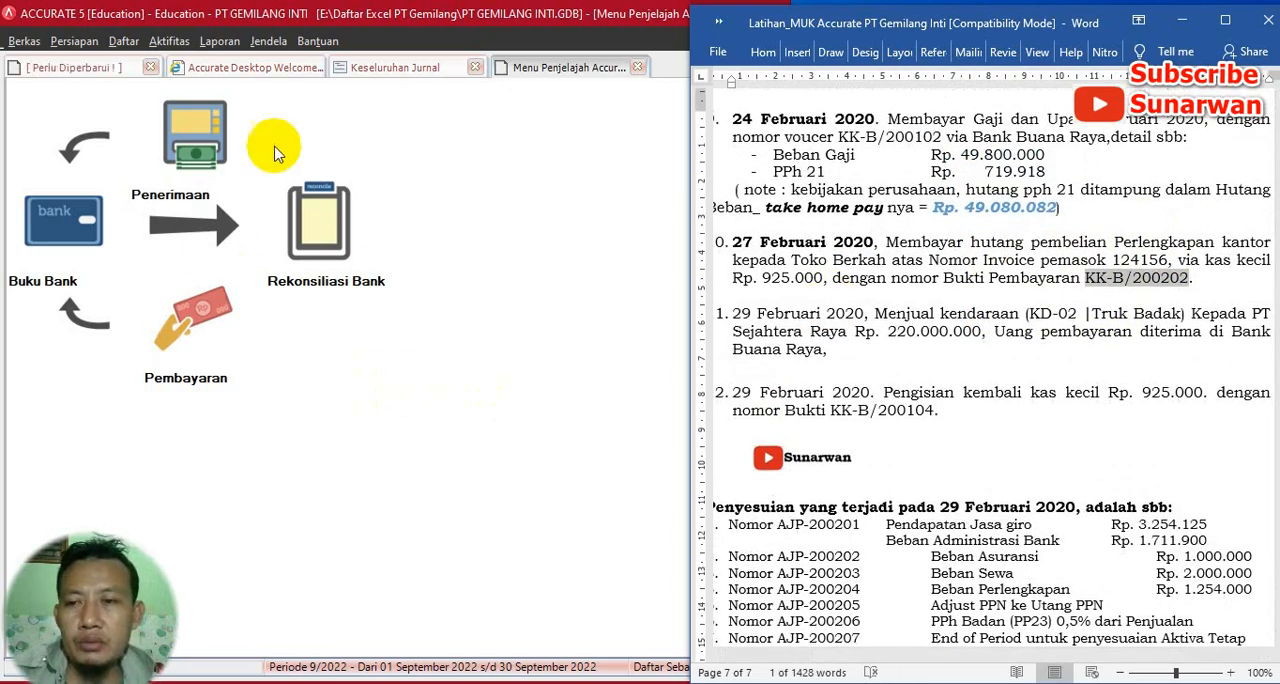
- In Accurate, start a new purchase payment for the vendor TOKO BERKAH
click(163, 41)
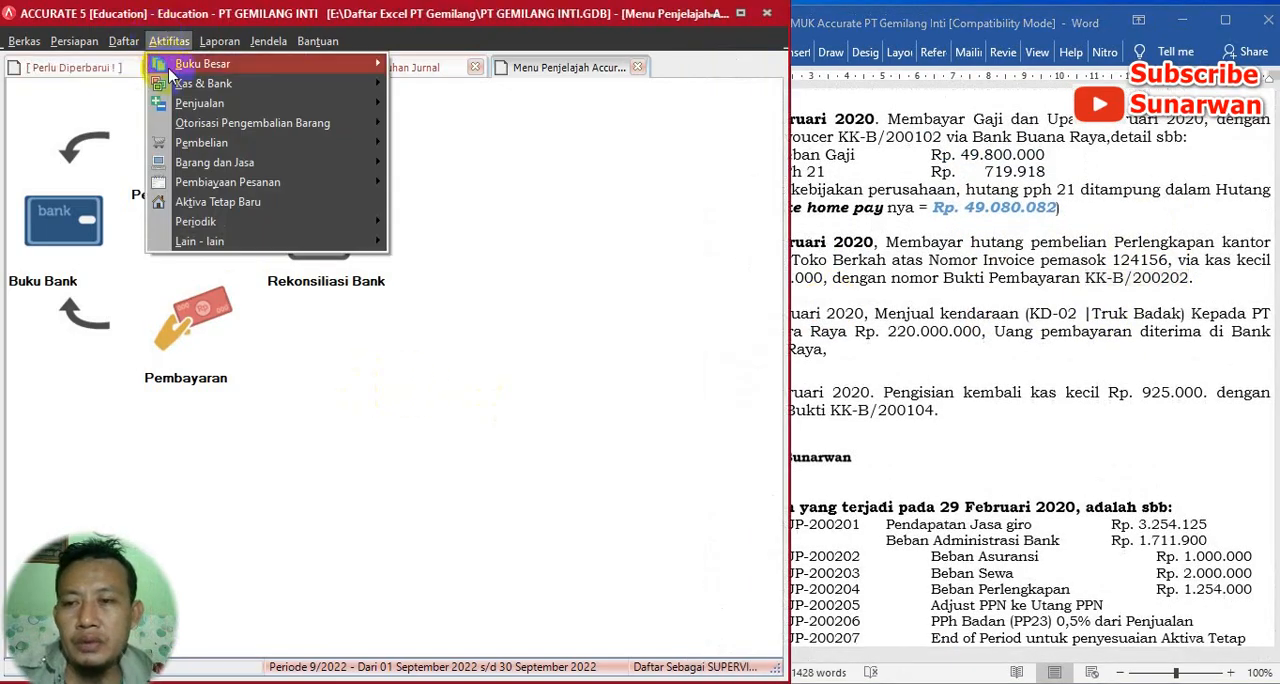
mouse_move(265, 142)
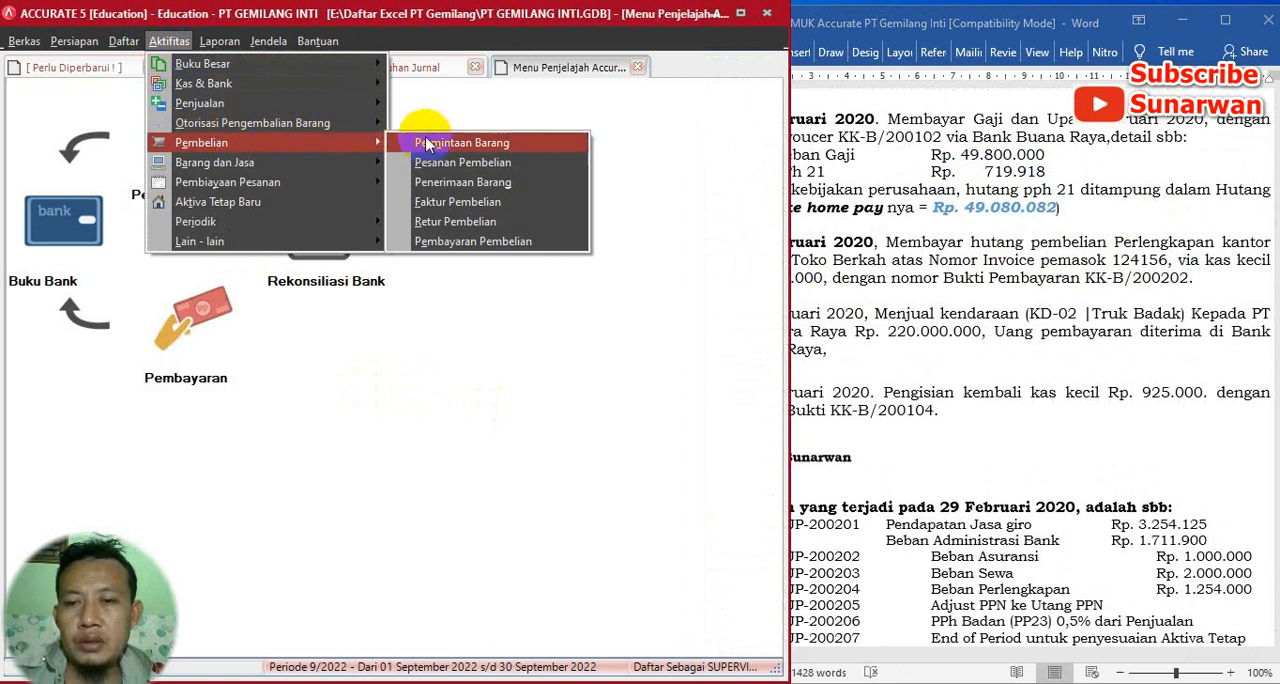
click(457, 242)
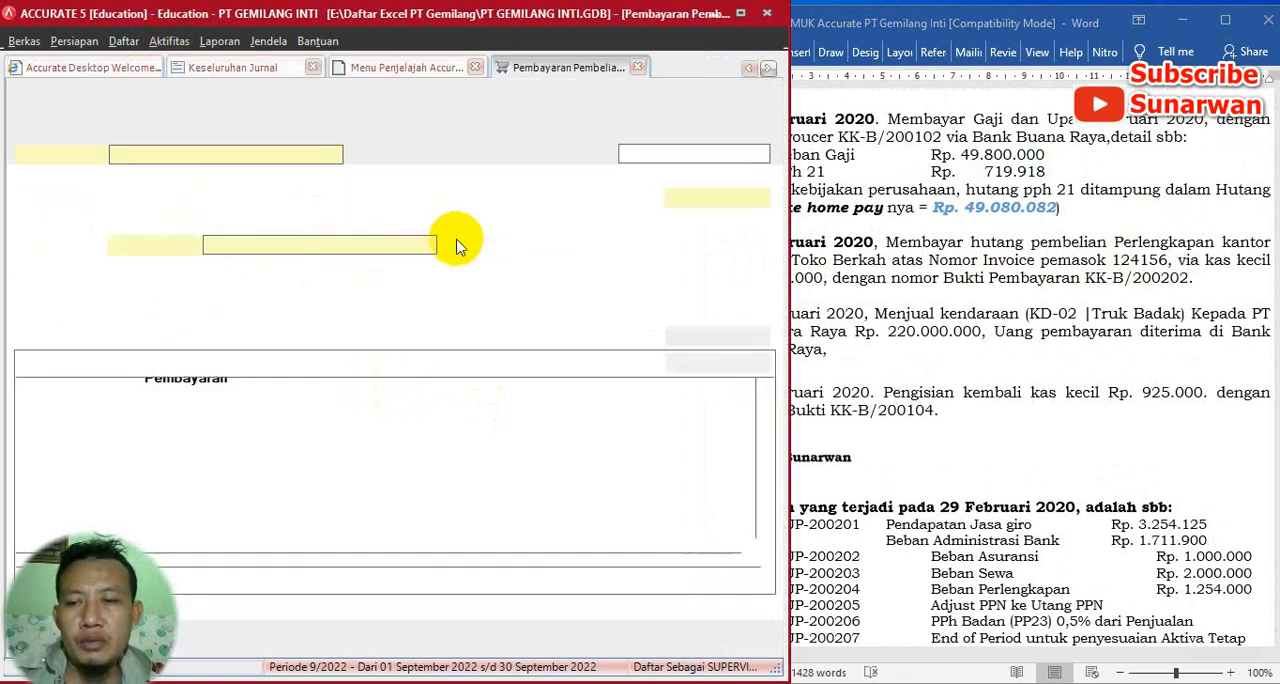
click(334, 156)
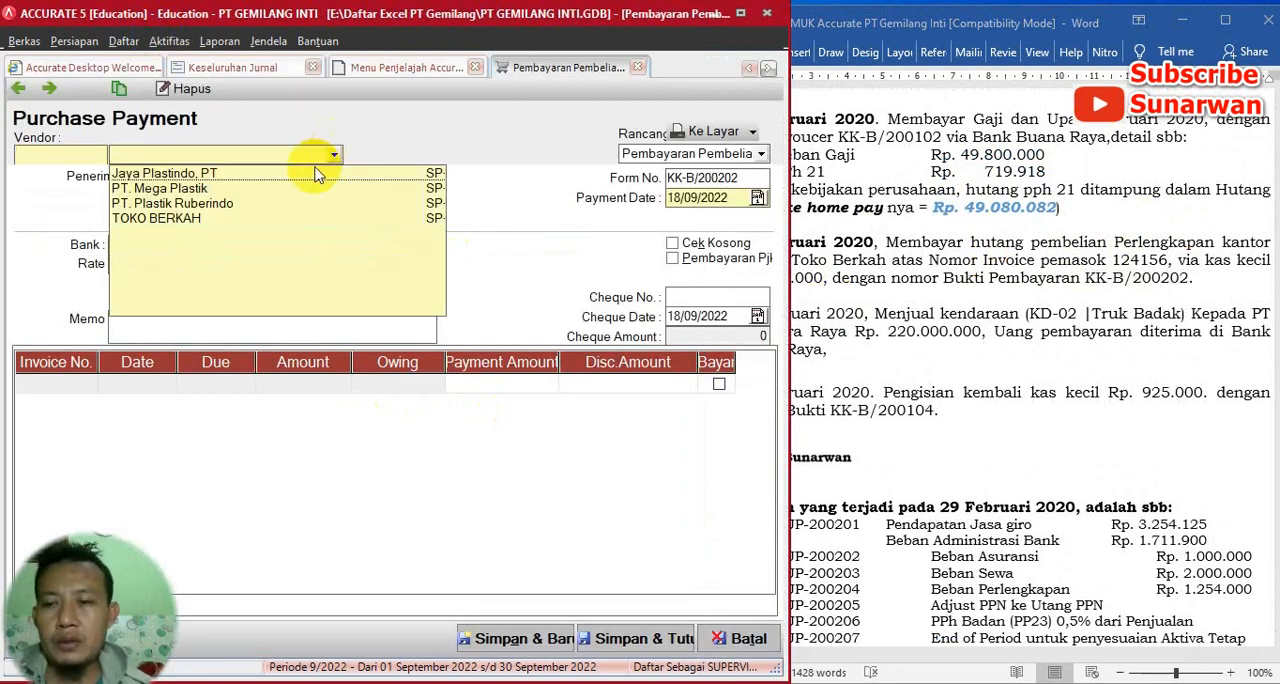
click(190, 226)
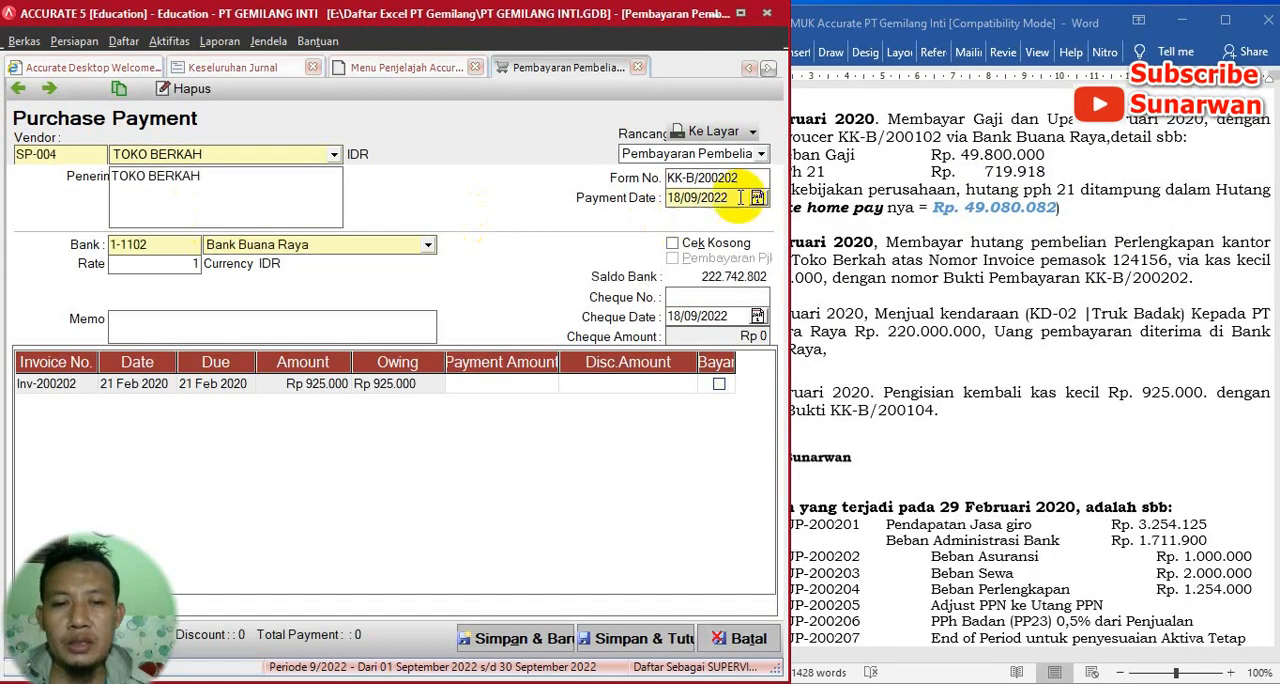
- Set both the payment date and the cheque date of the purchase payment to 27/02/2020
double_click(740, 178)
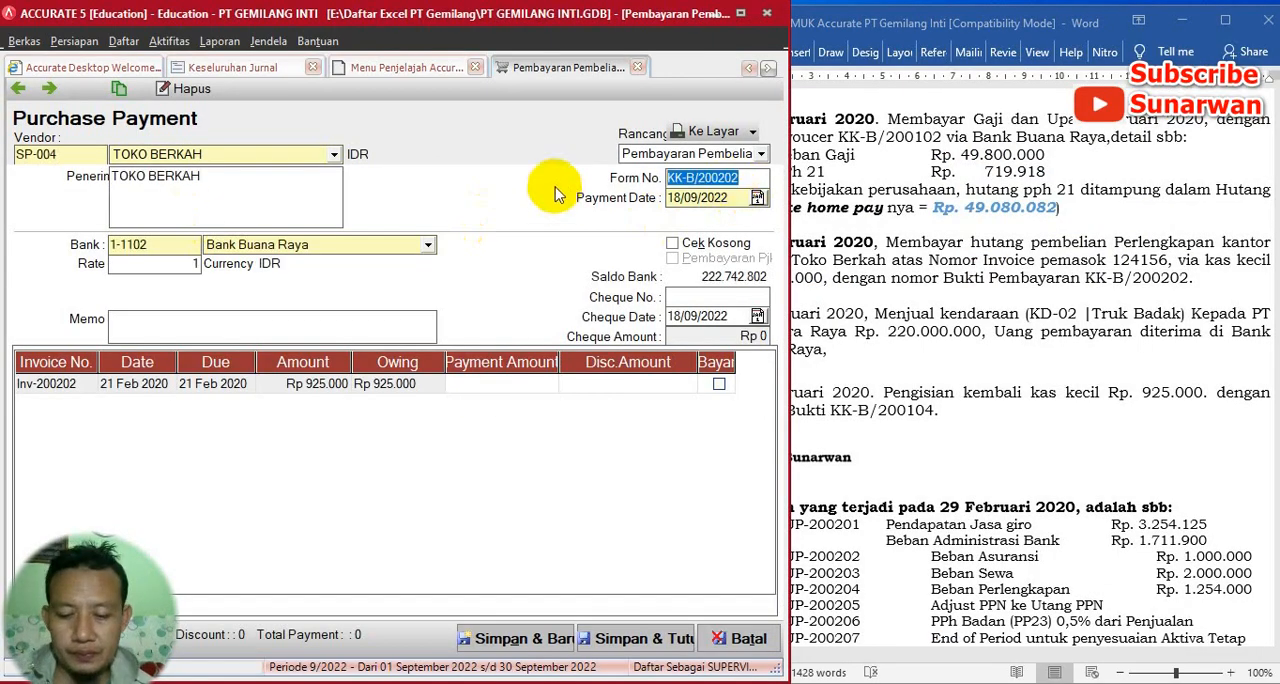
key(End)
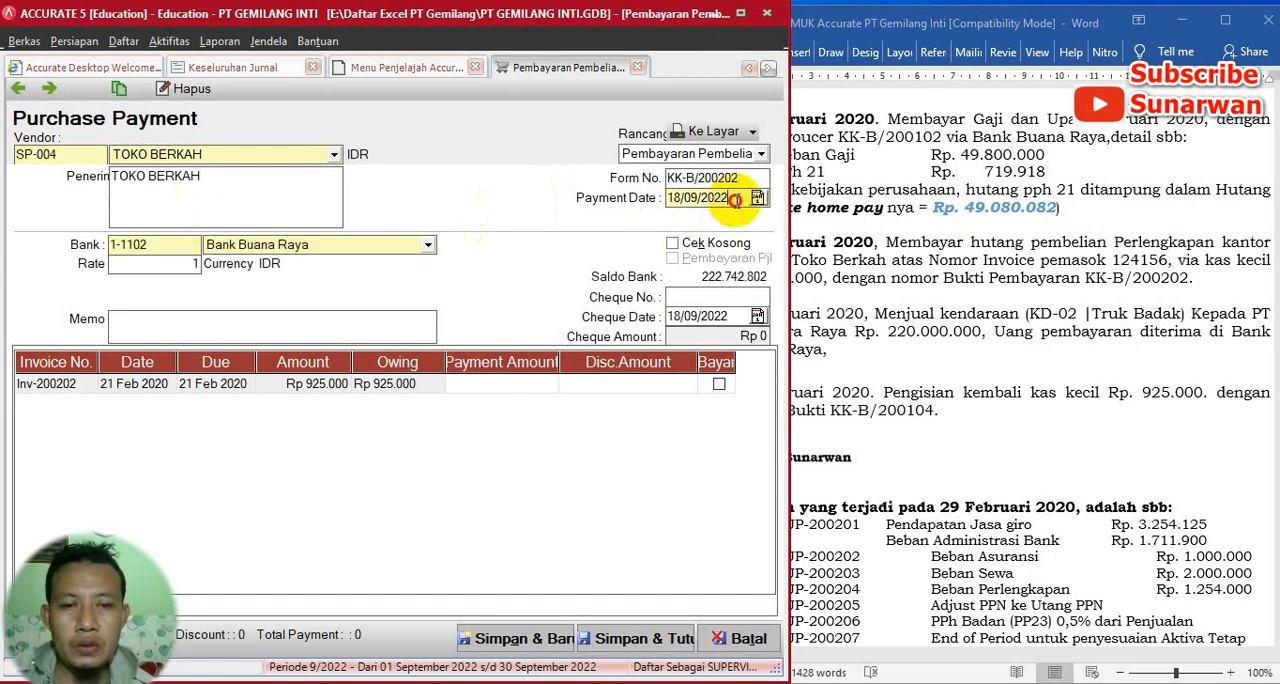
drag(734, 199, 622, 200)
click(999, 239)
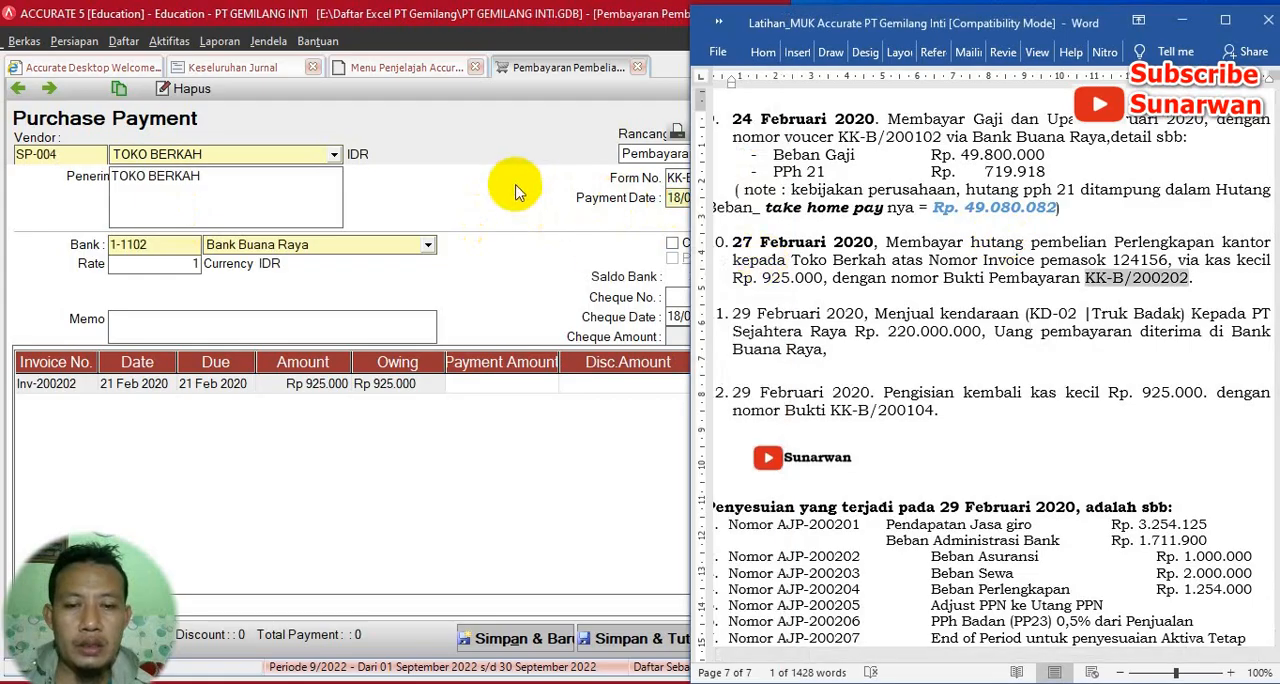
click(600, 185)
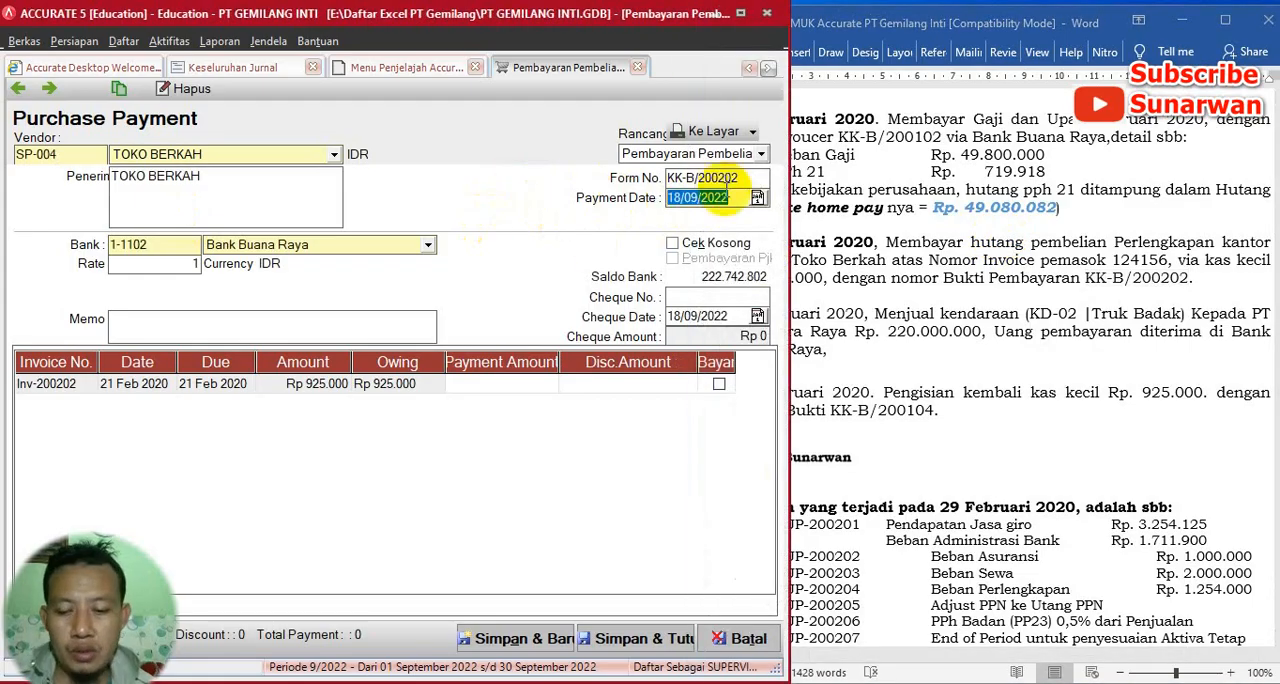
text(27)
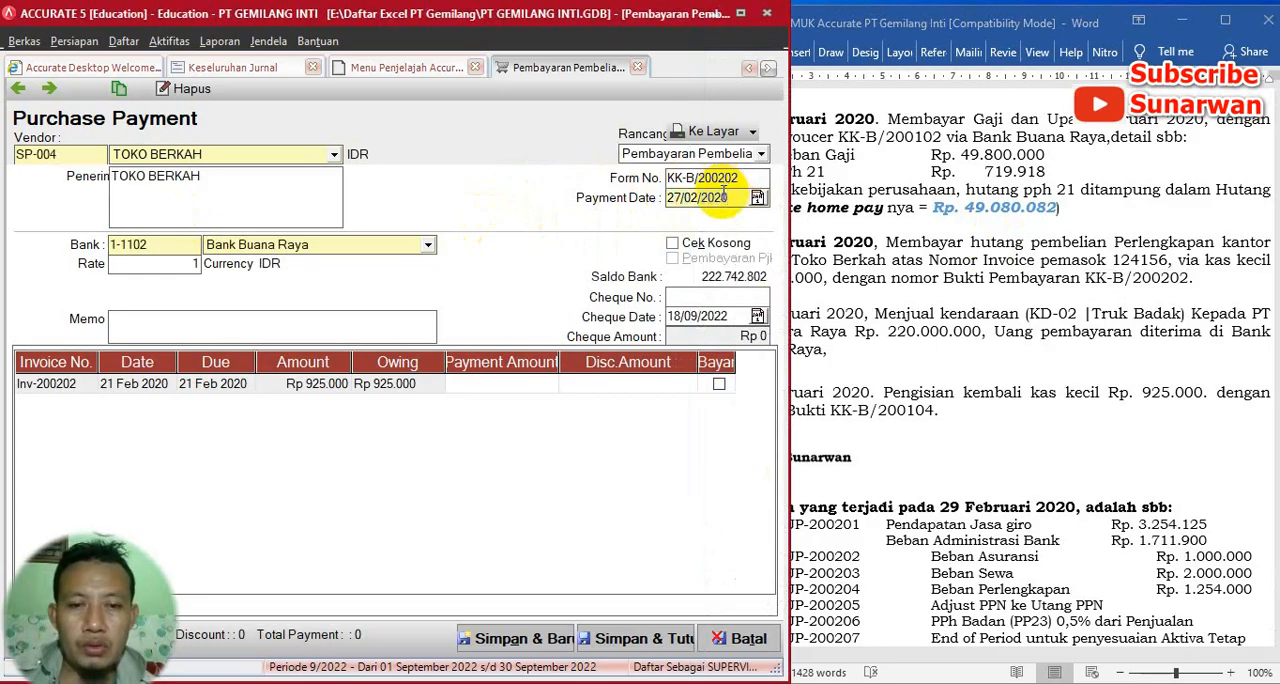
drag(730, 197, 645, 193)
key(ctrl+c)
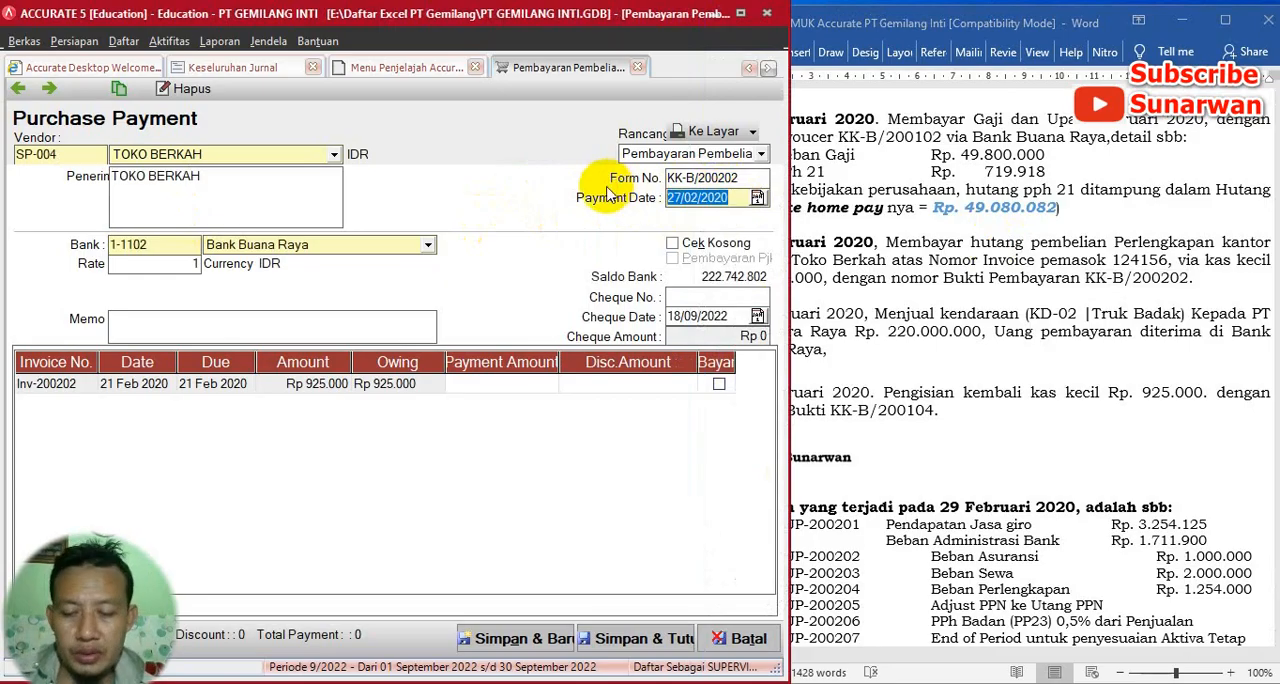
drag(732, 316, 596, 302)
key(ctrl+v)
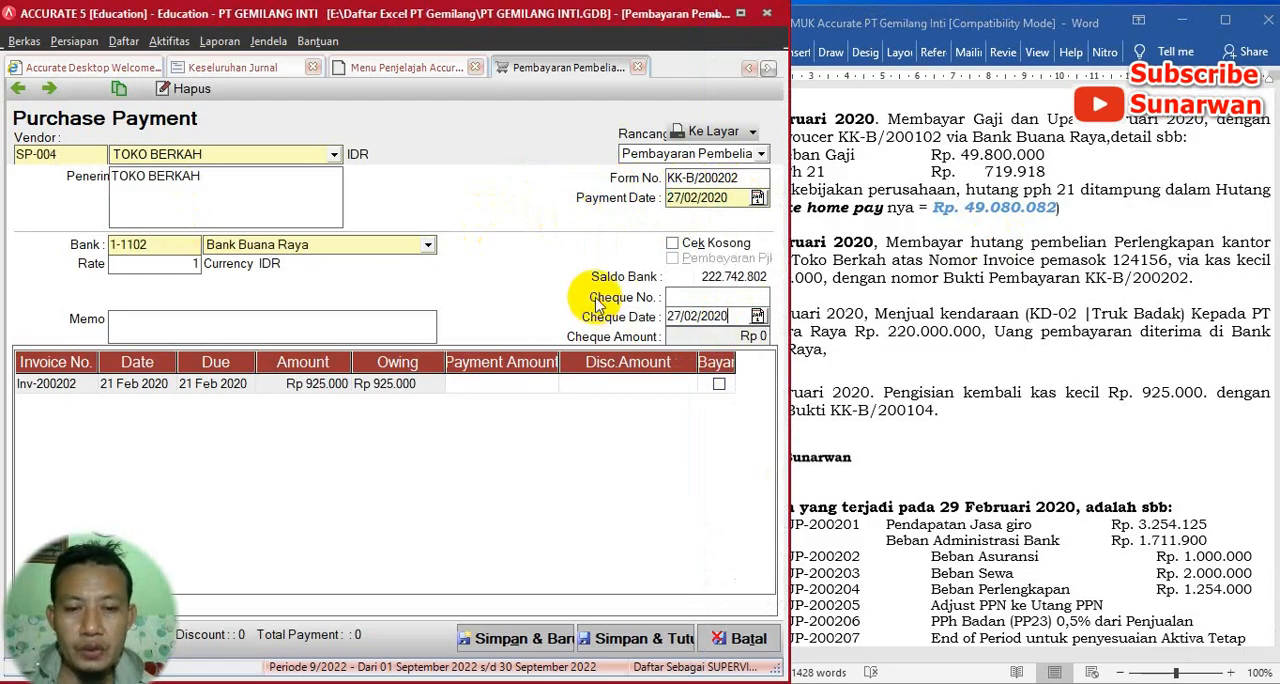
- Mark invoice Inv-200202 for payment and choose Kas Kecil (1-1101) as the paying account, as the exercise specifies
click(719, 385)
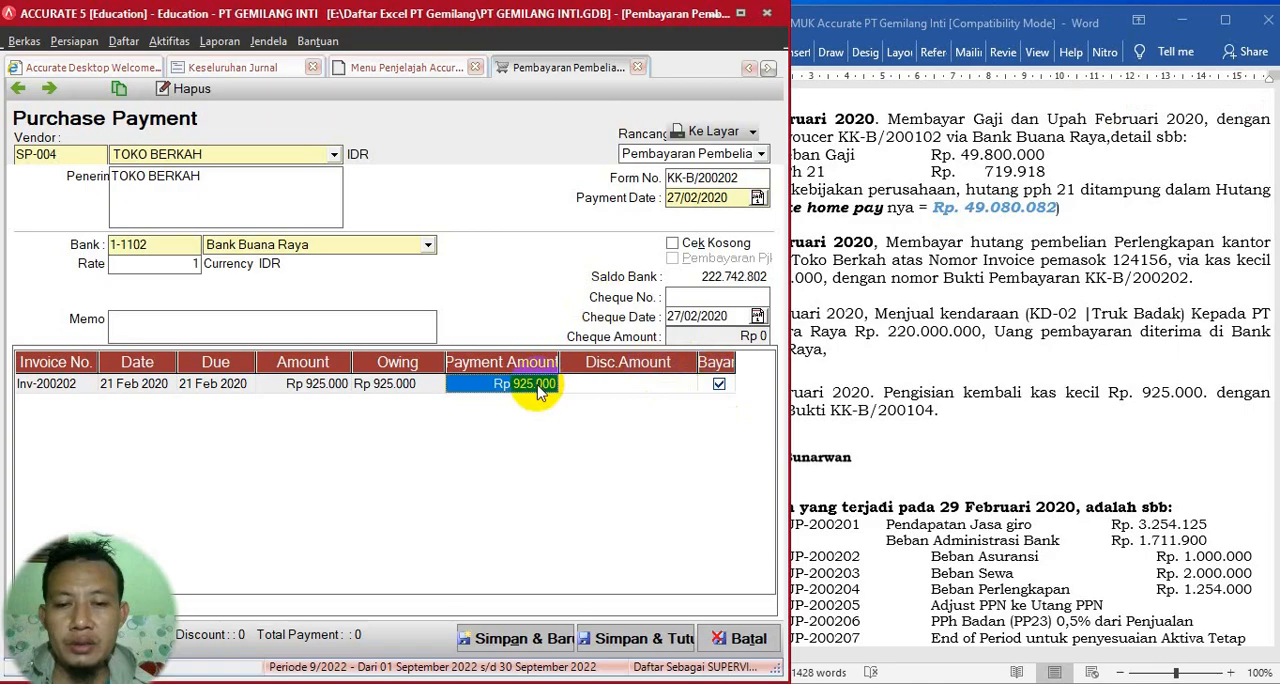
click(916, 302)
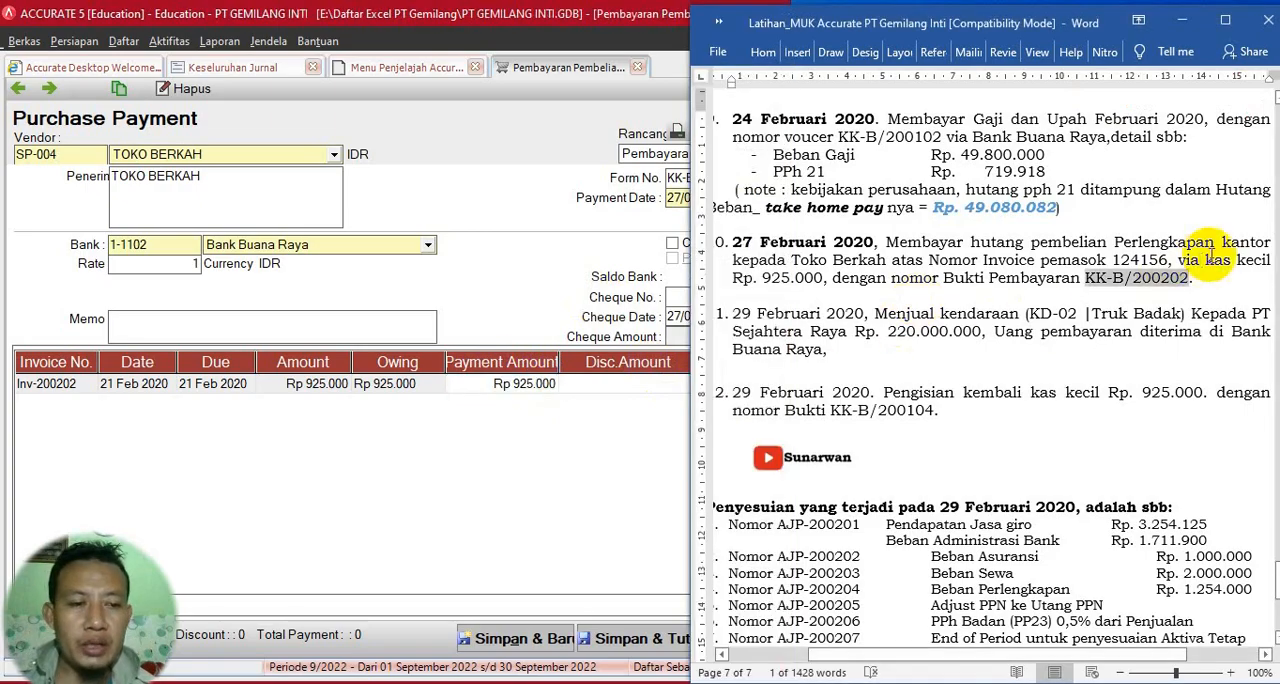
drag(1206, 260, 1270, 261)
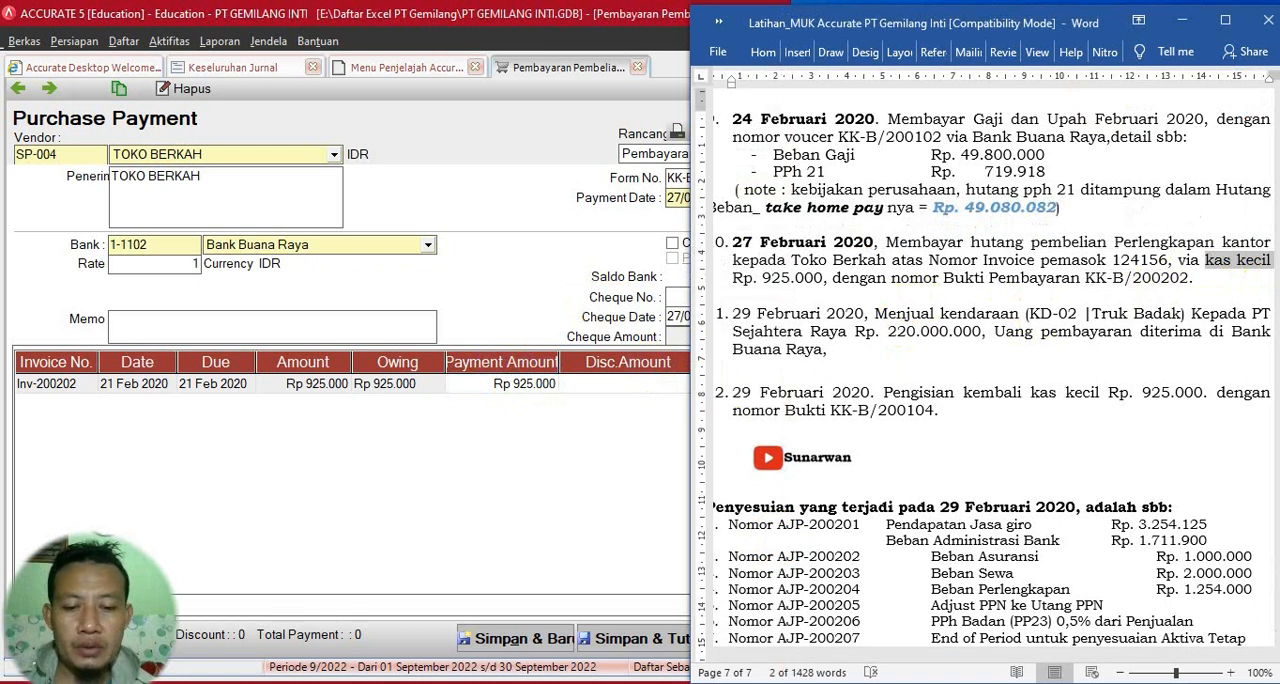
click(423, 490)
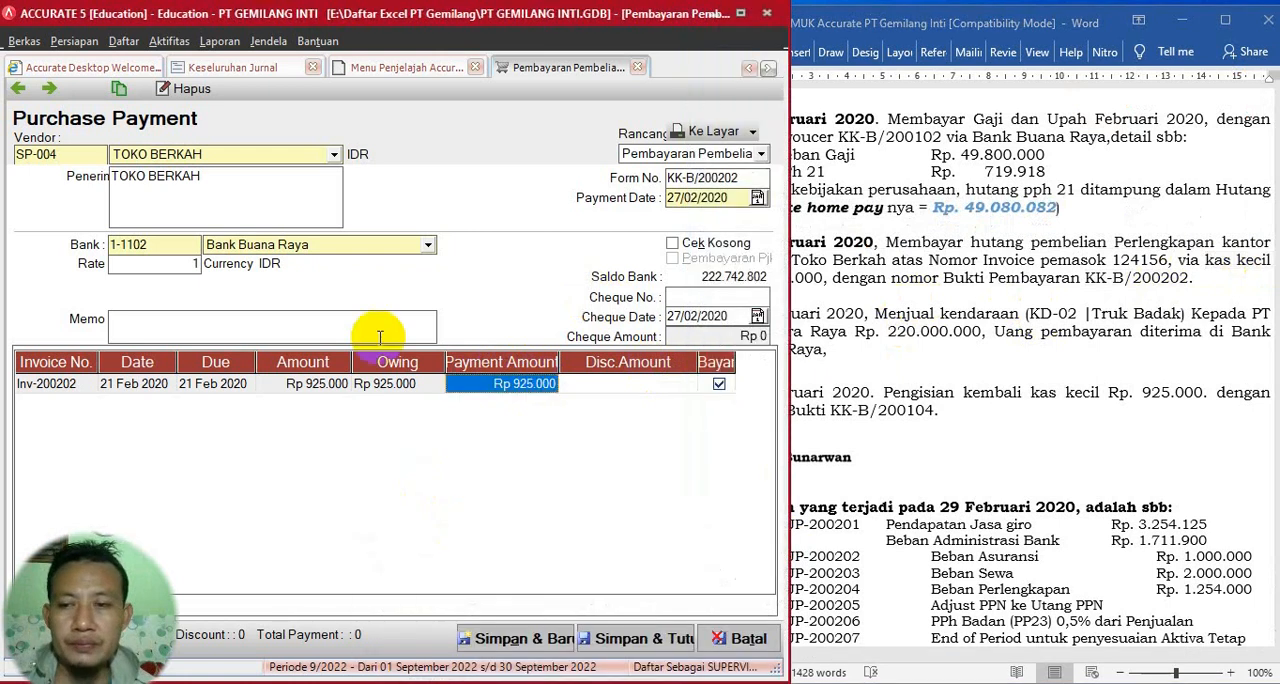
click(428, 245)
click(244, 281)
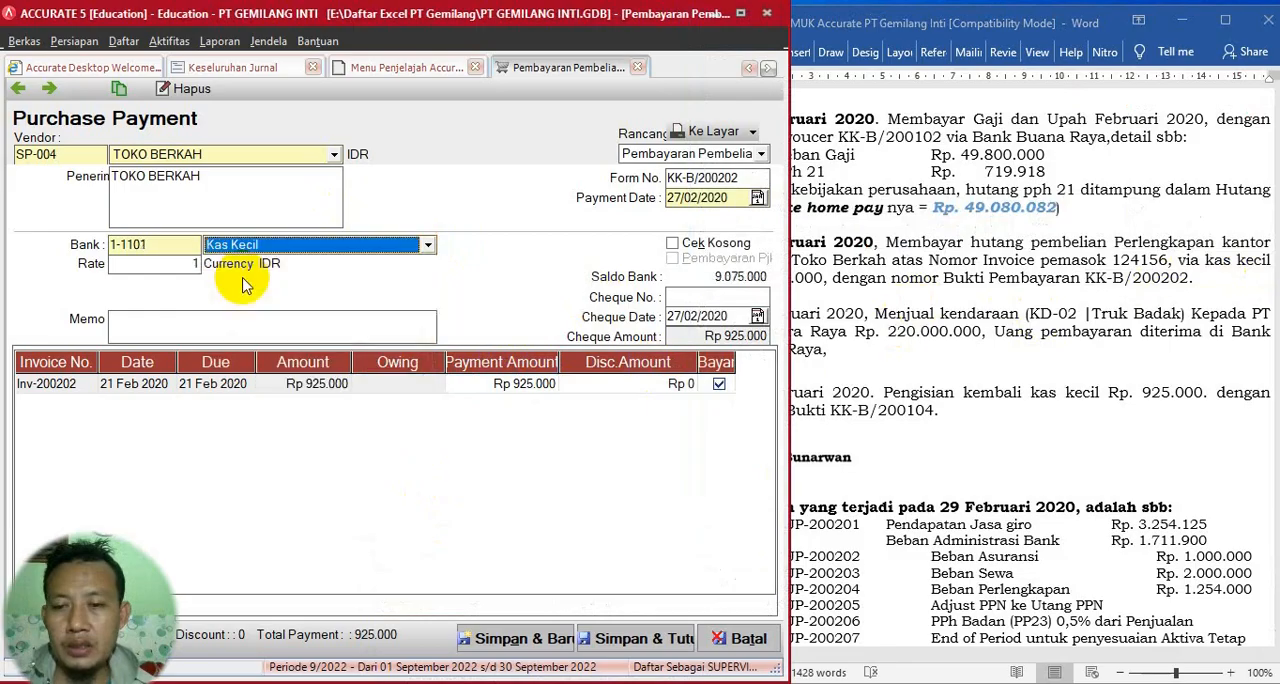
- Enter "BAYAR HUTANG" as the memo, and save and close the purchase payment
click(198, 325)
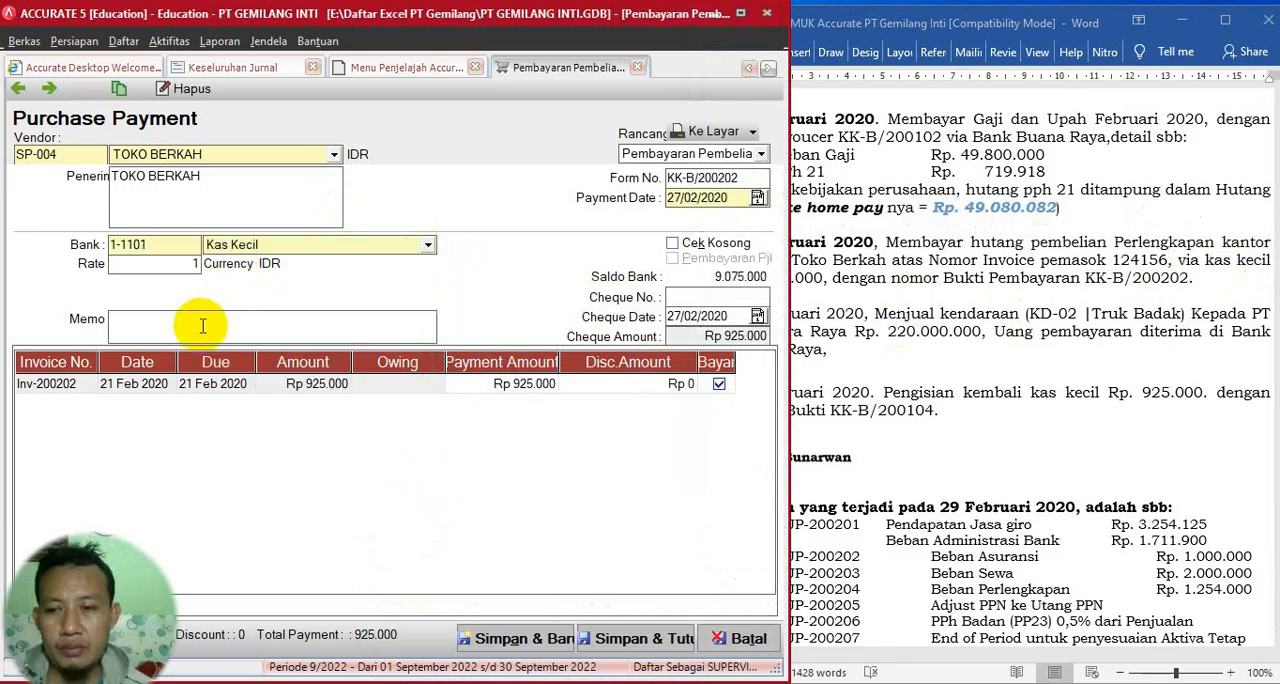
text(P)
key(BackSpace)
text(BAYAR HUTANG)
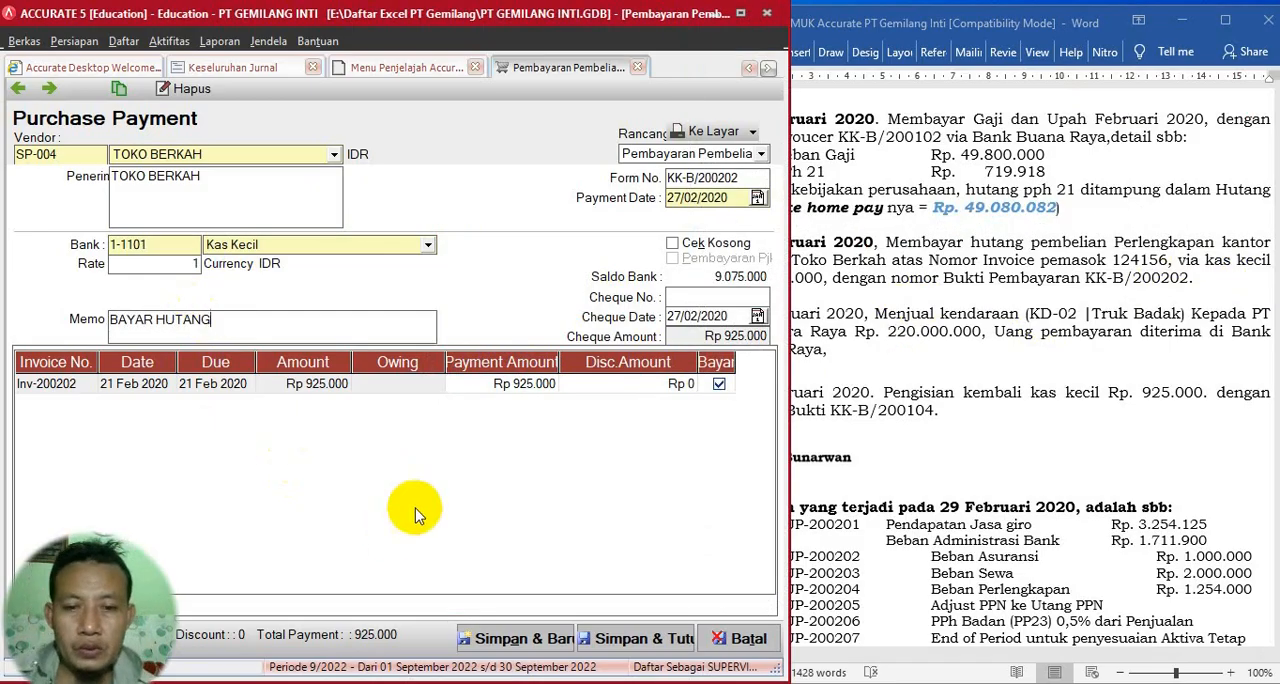
click(650, 639)
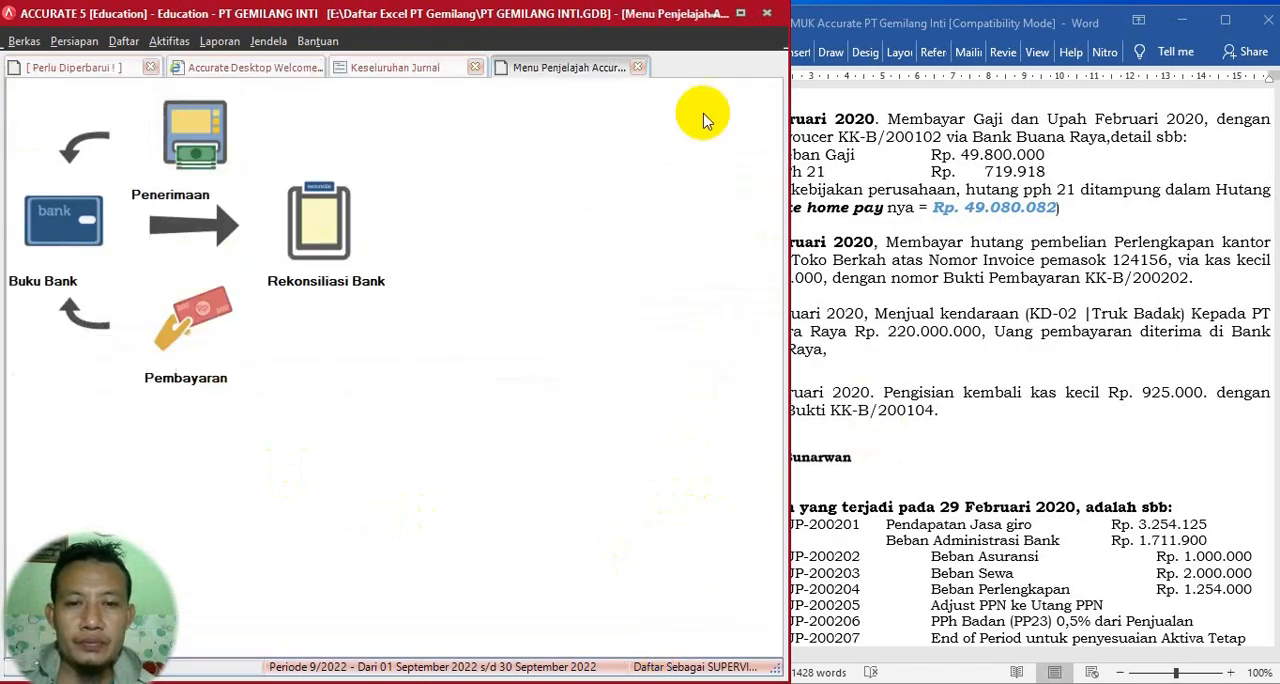
- Close the Menu Penjelajah page and open the fixed asset list (Daftar Aktiva tetap) for the 29 Februari vehicle sale
click(637, 68)
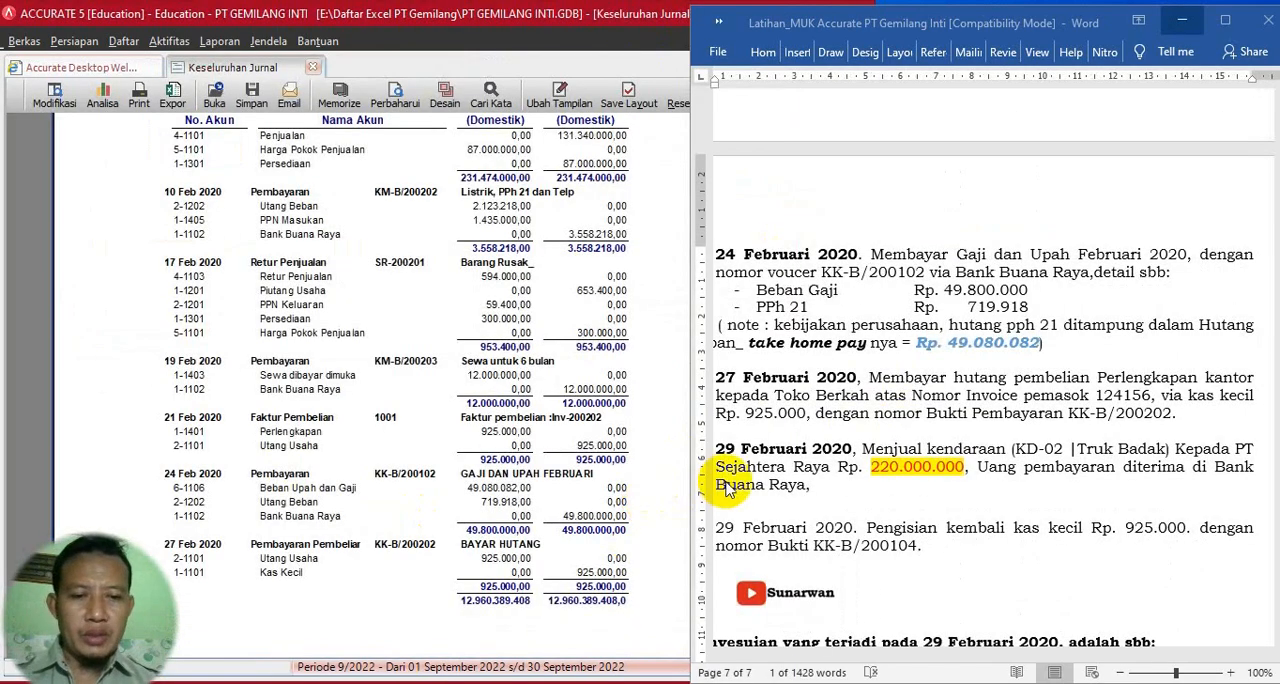
scroll(737, 486, down, 2)
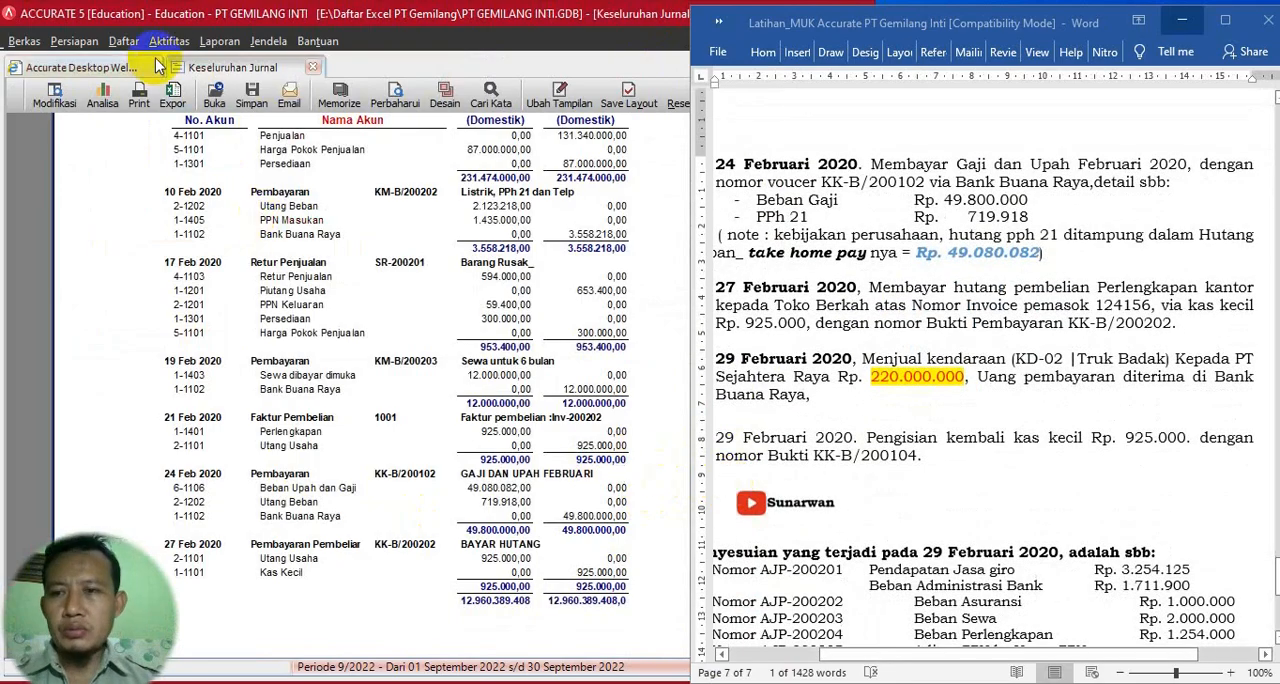
click(123, 41)
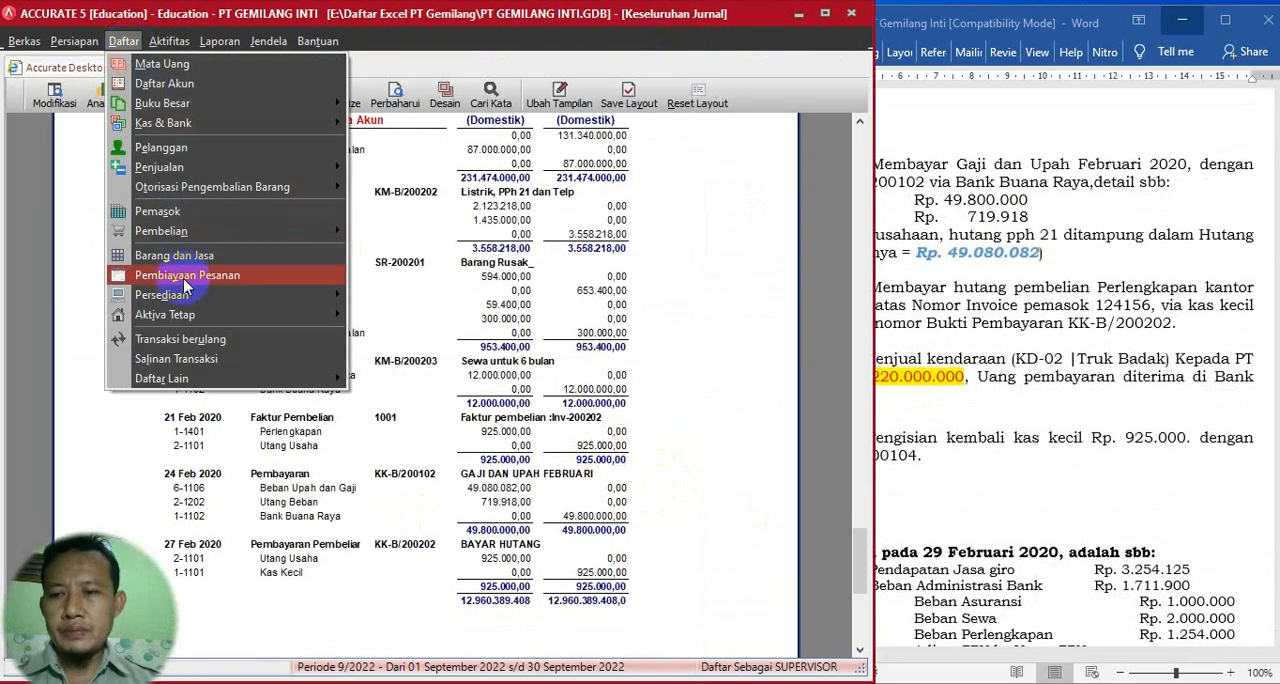
mouse_move(221, 316)
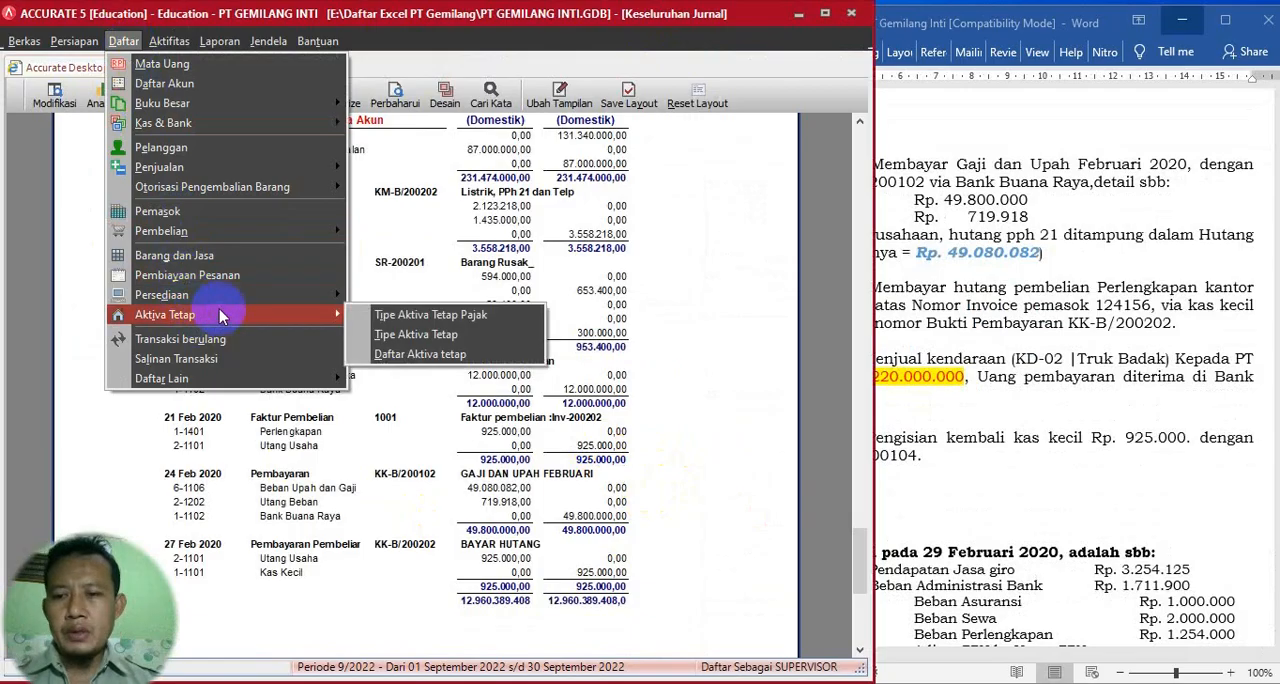
click(381, 354)
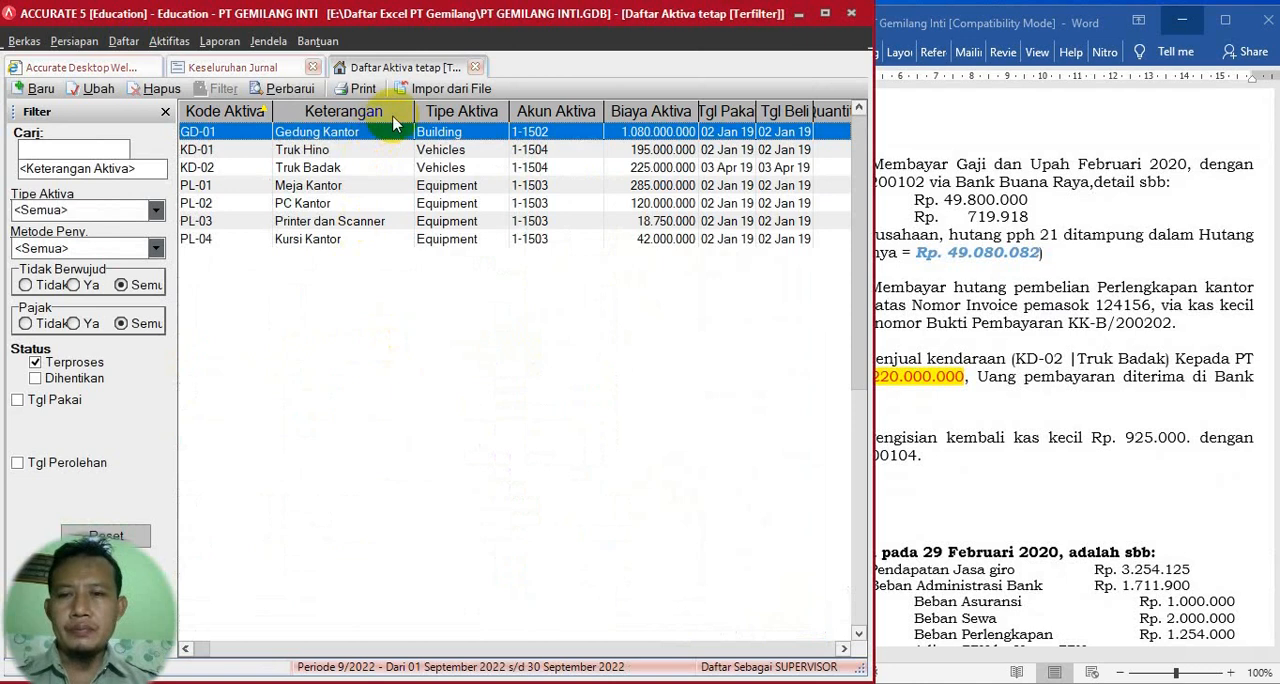
- Open the KD-02 Truk Badak asset record and start its disposal with the termination date 29/02/2020
click(290, 94)
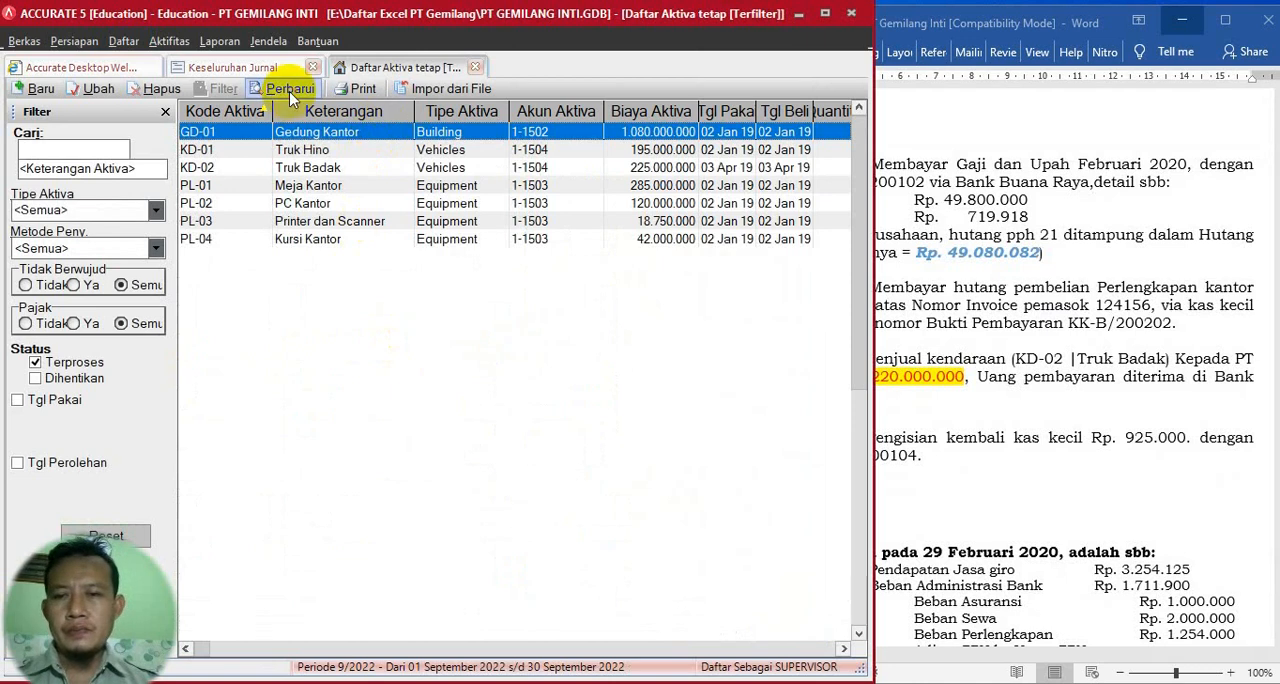
double_click(310, 172)
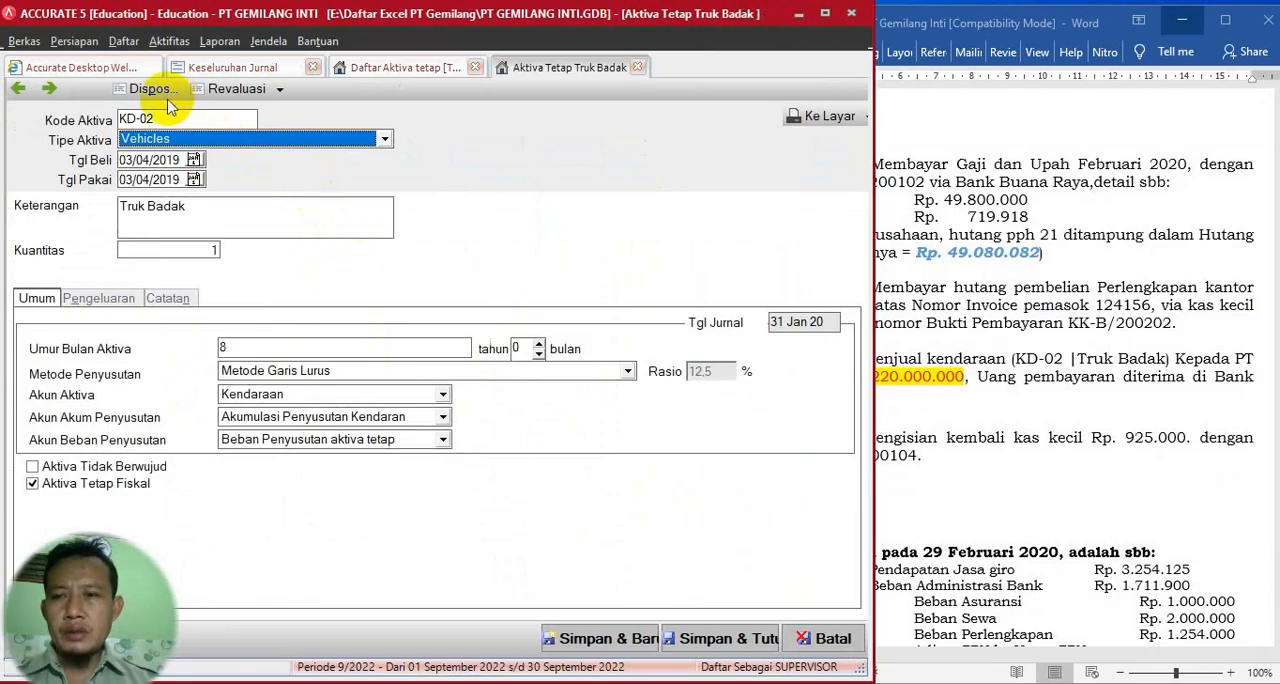
click(146, 92)
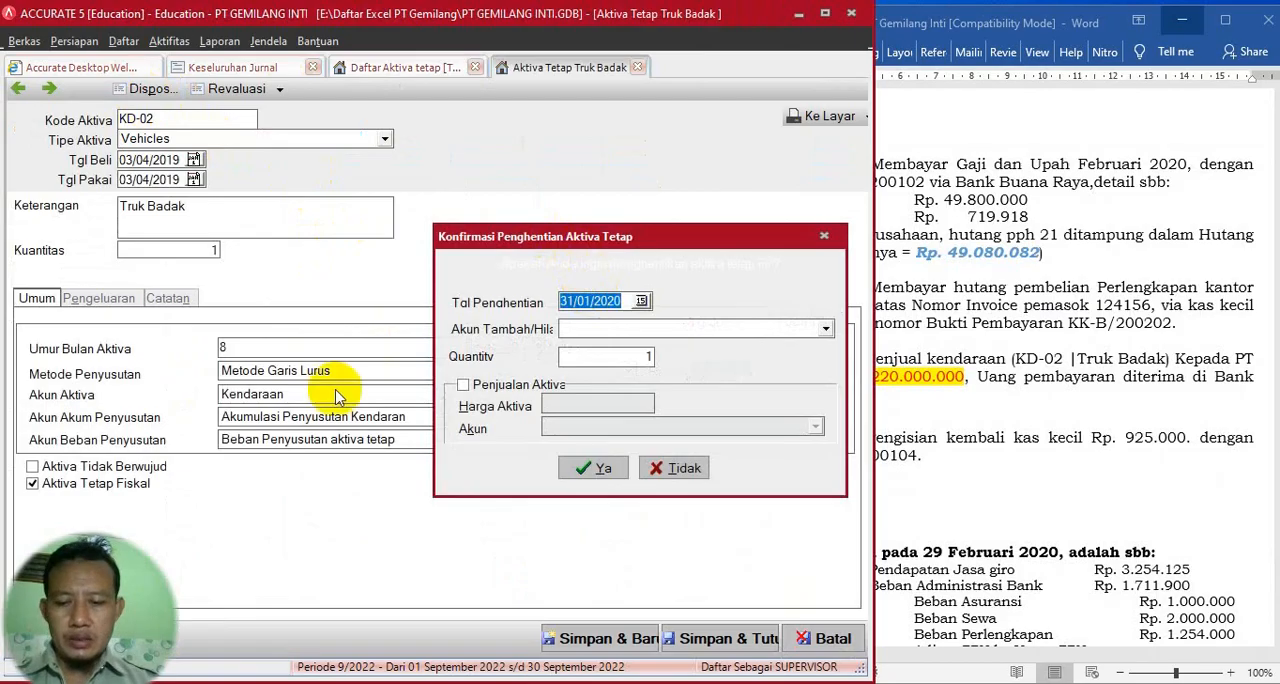
text(29)
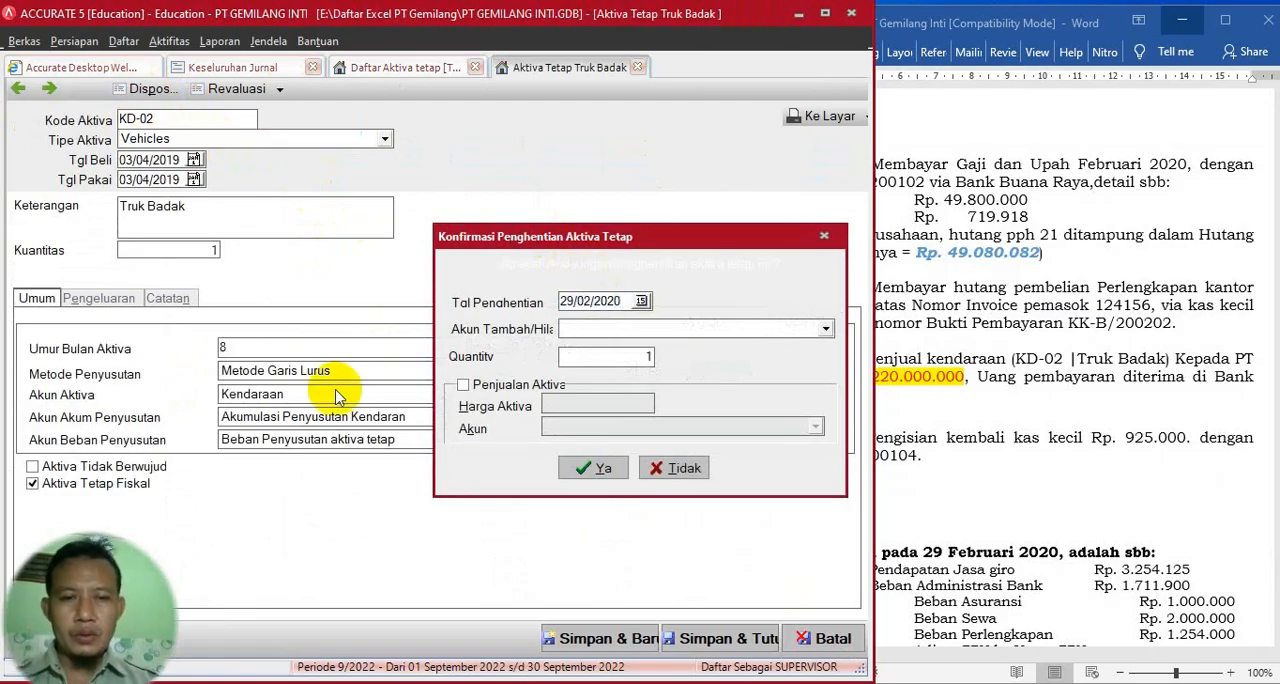
- Check the vehicle sale in the exercise and choose Laba/rugi penjualan aktiva tetap (7-1102) as the disposal's gain/loss account
click(965, 178)
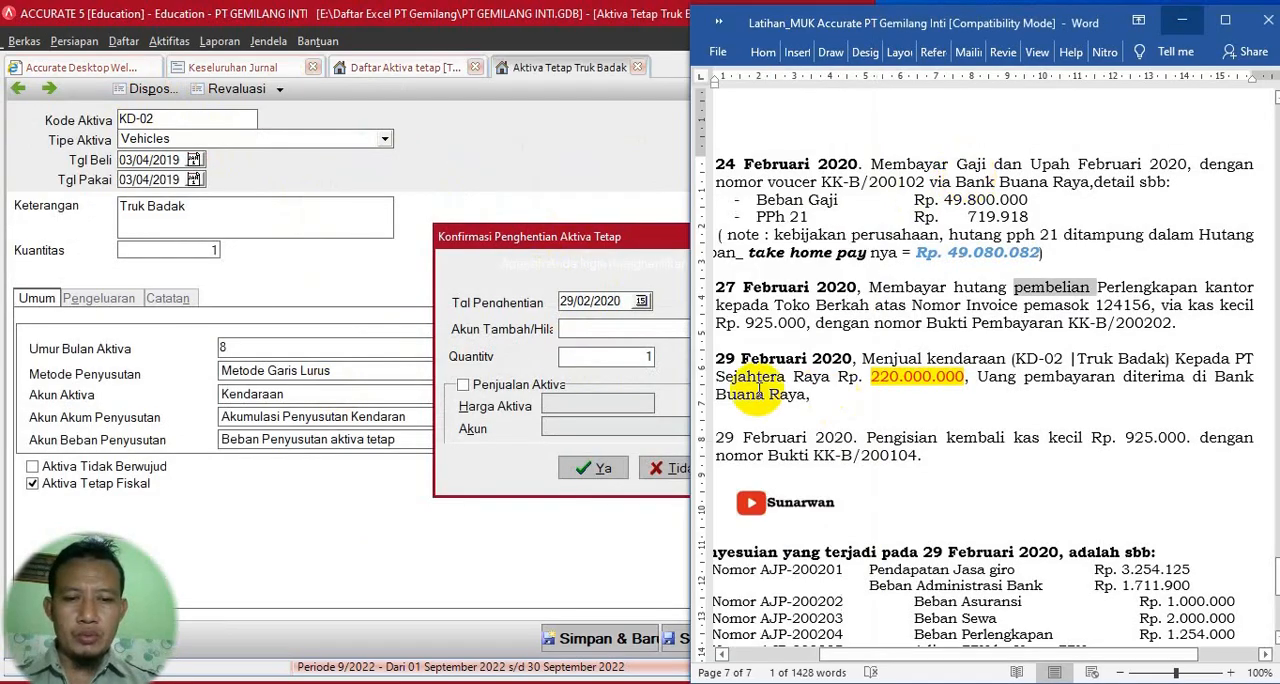
click(644, 246)
click(610, 330)
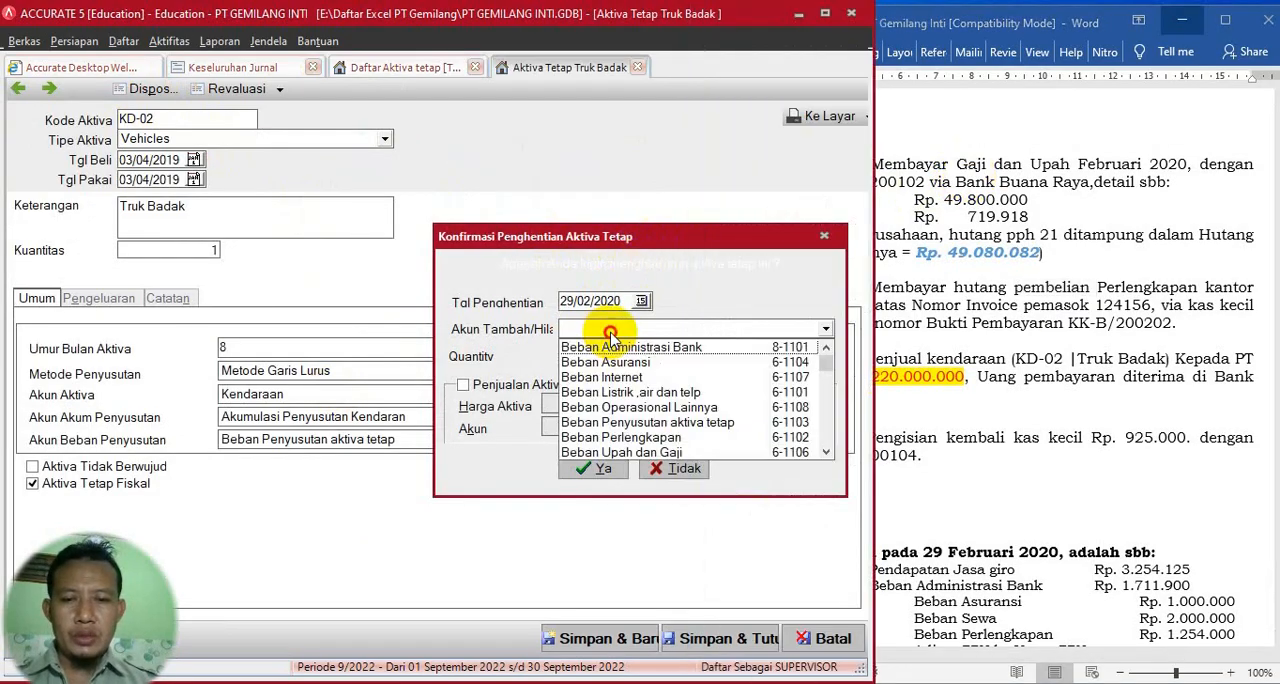
click(825, 452)
click(825, 452)
click(825, 452)
click(825, 452)
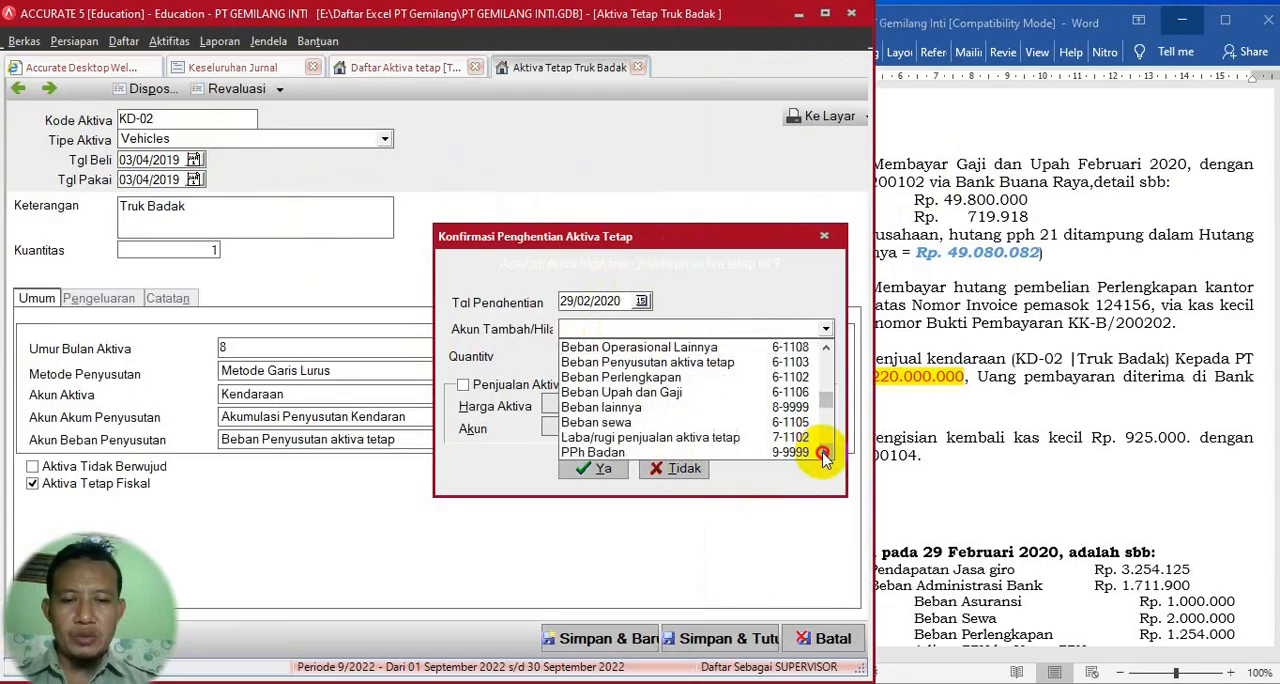
click(703, 438)
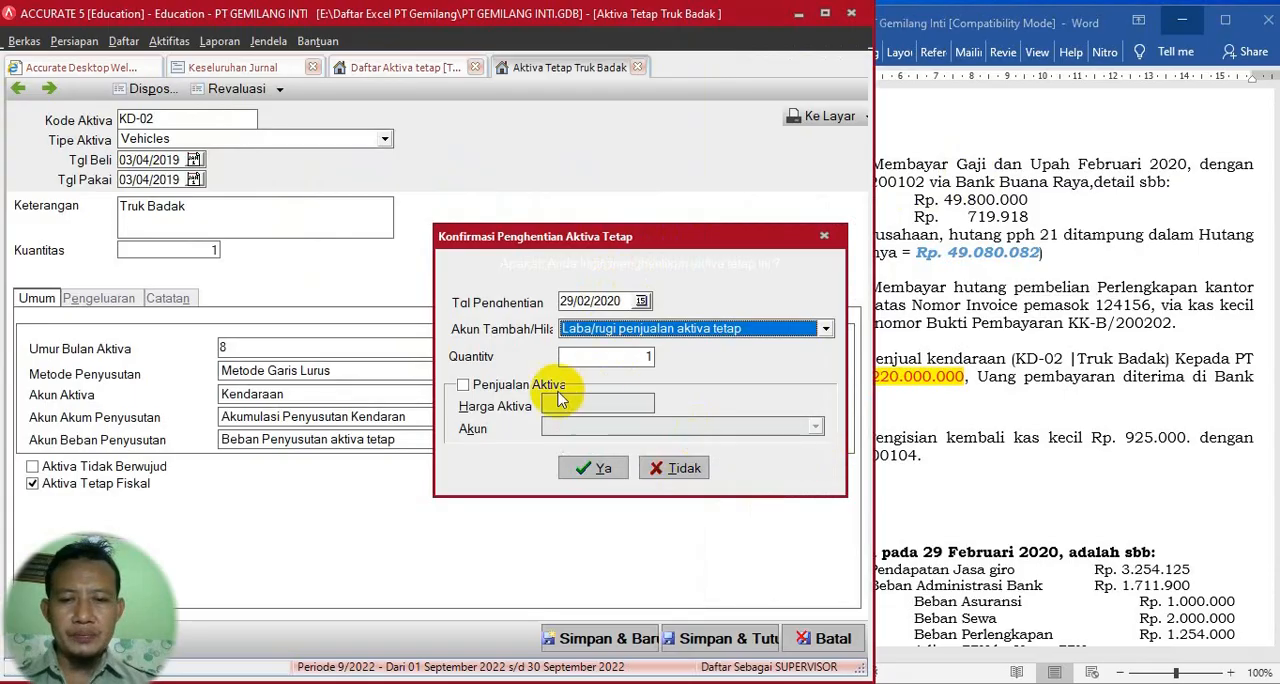
- Mark the disposal as an asset sale for 220.000.000, with the proceeds going to Bank Buana Raya (1-1102)
click(464, 386)
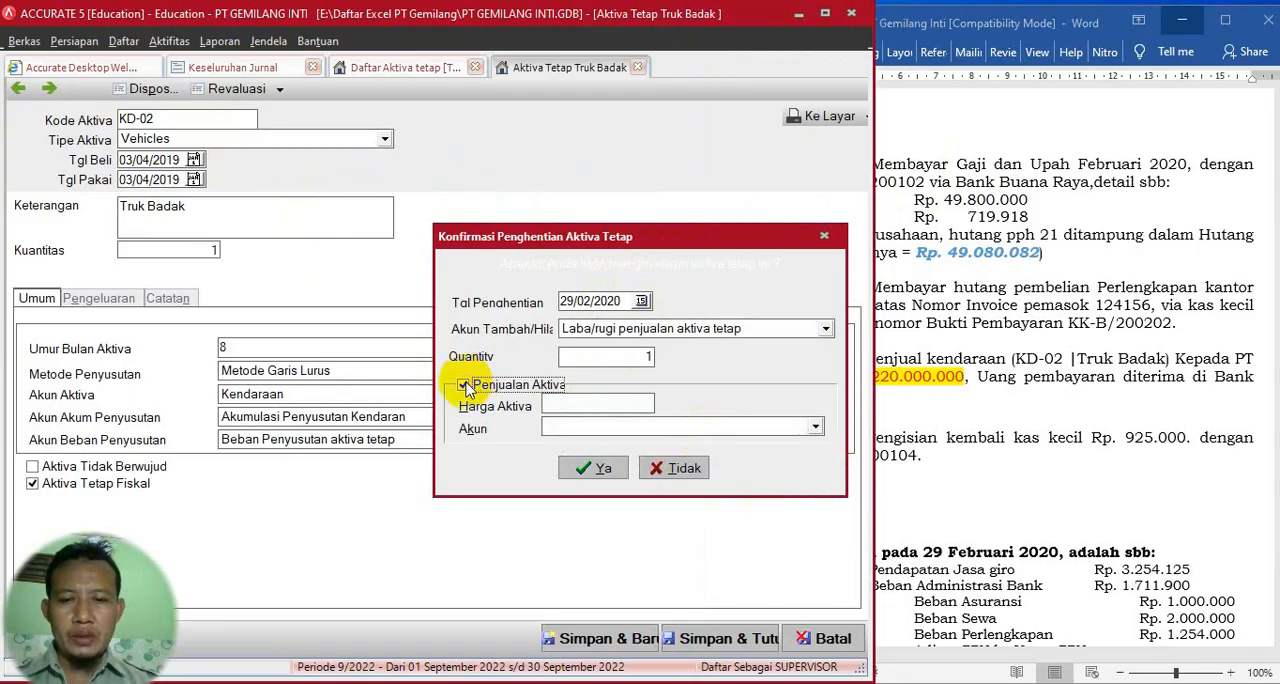
click(605, 404)
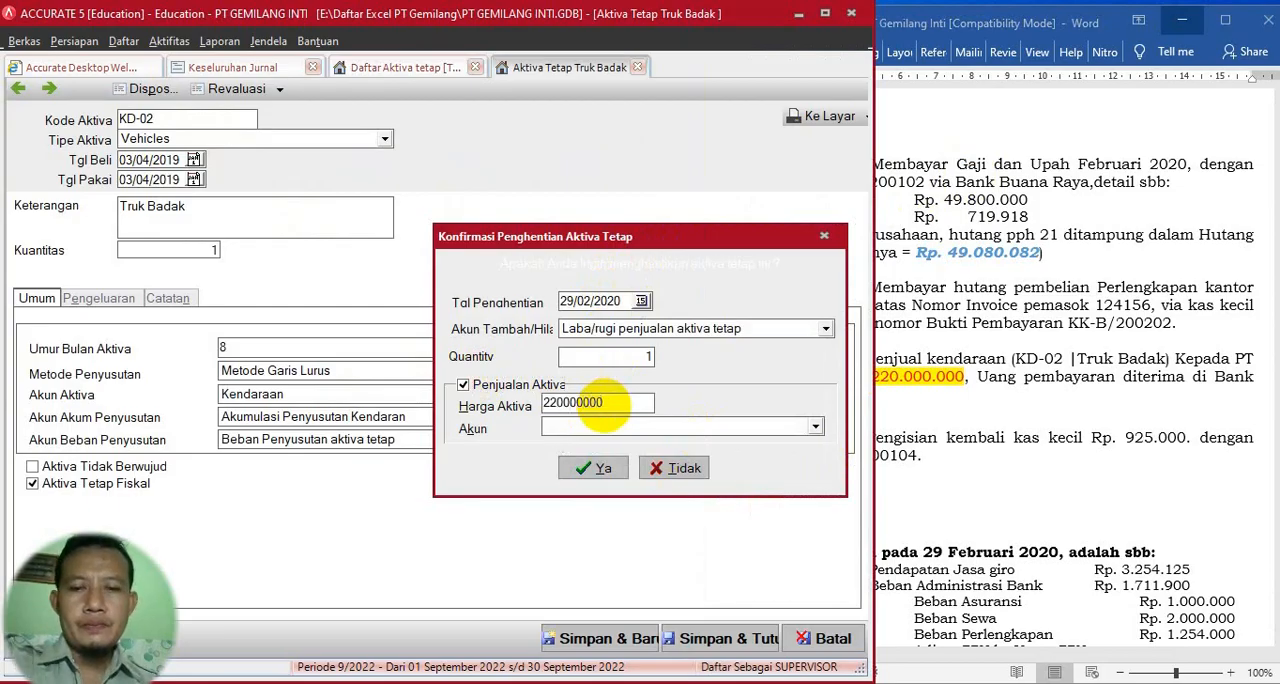
text(220000000)
key(Tab)
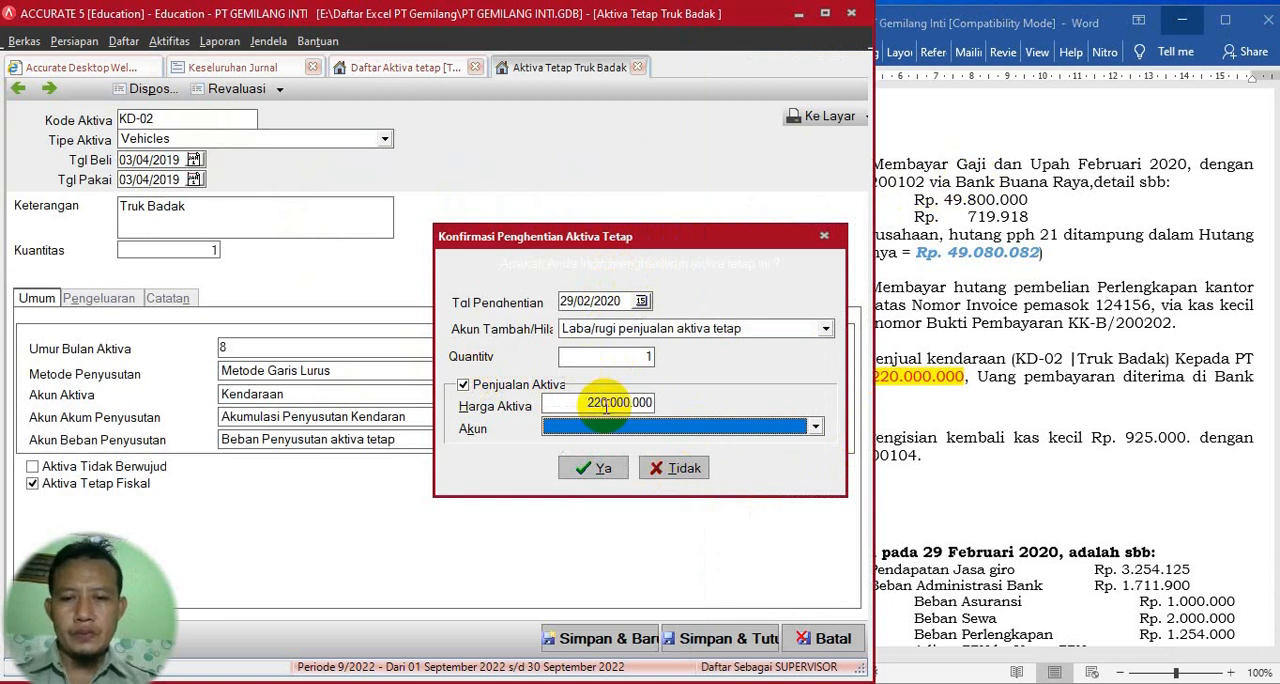
click(815, 427)
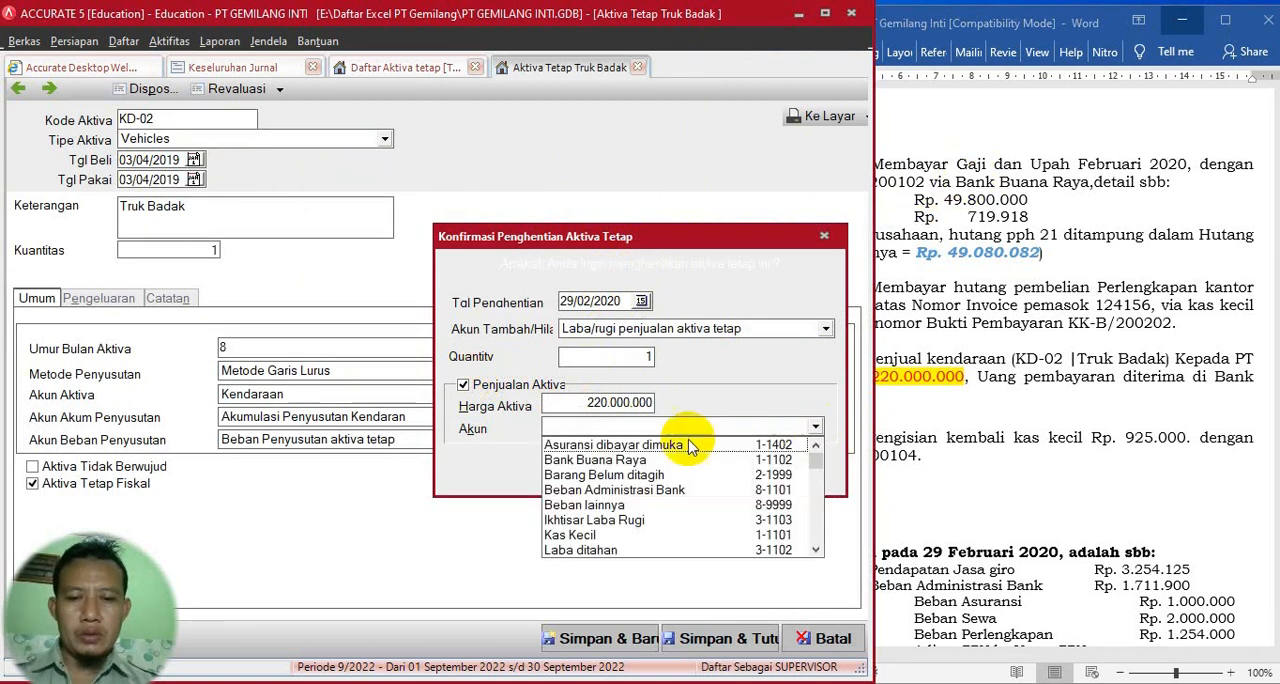
click(600, 460)
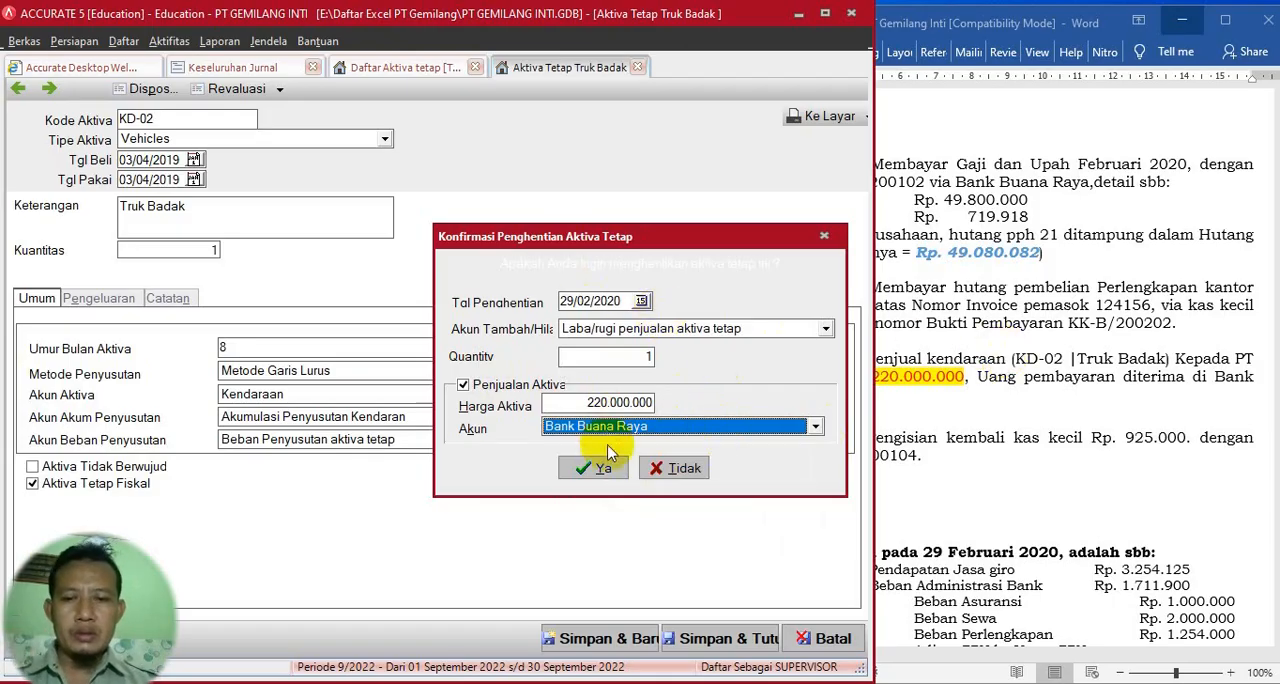
- Check the disposal against the exercise text, confirm it, and close the Truk Badak asset record
click(990, 410)
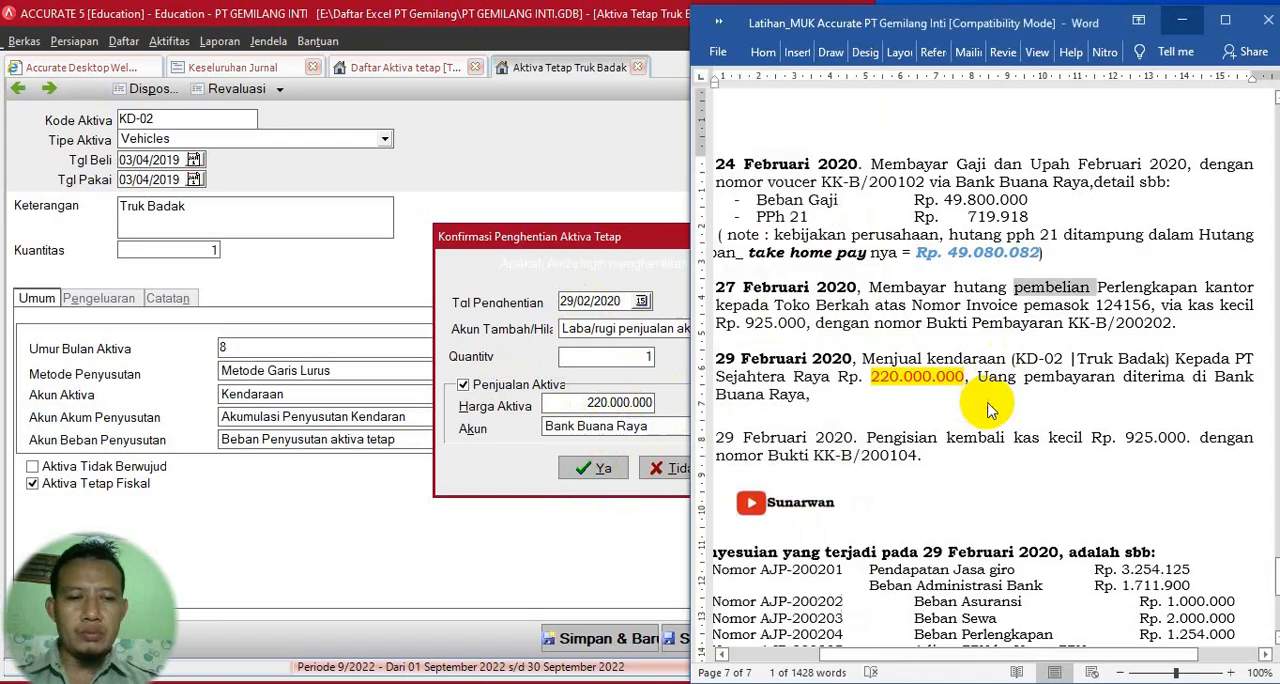
click(475, 470)
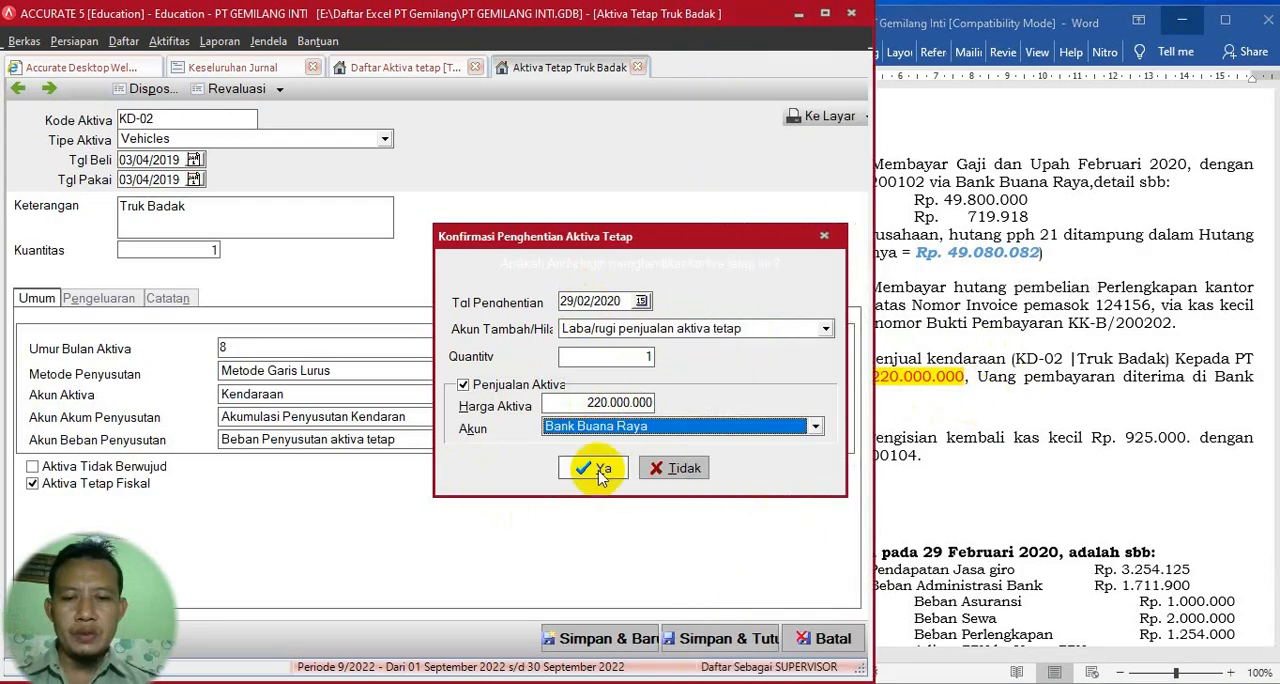
click(600, 475)
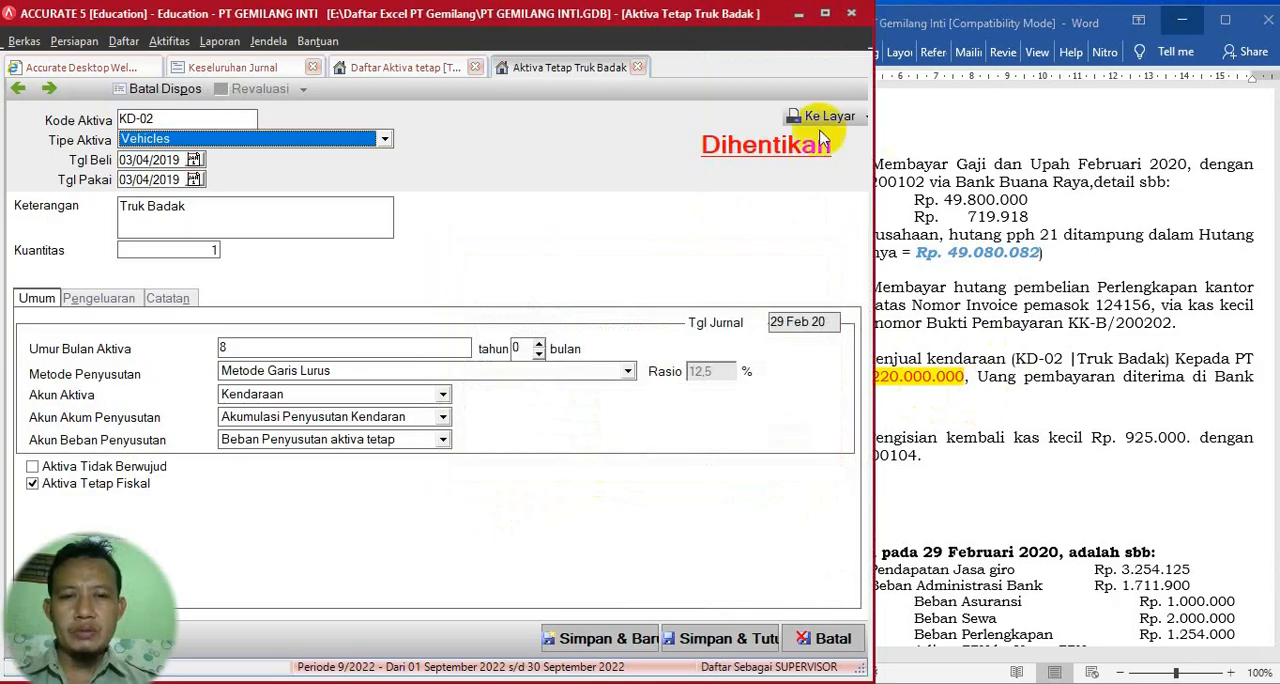
click(638, 67)
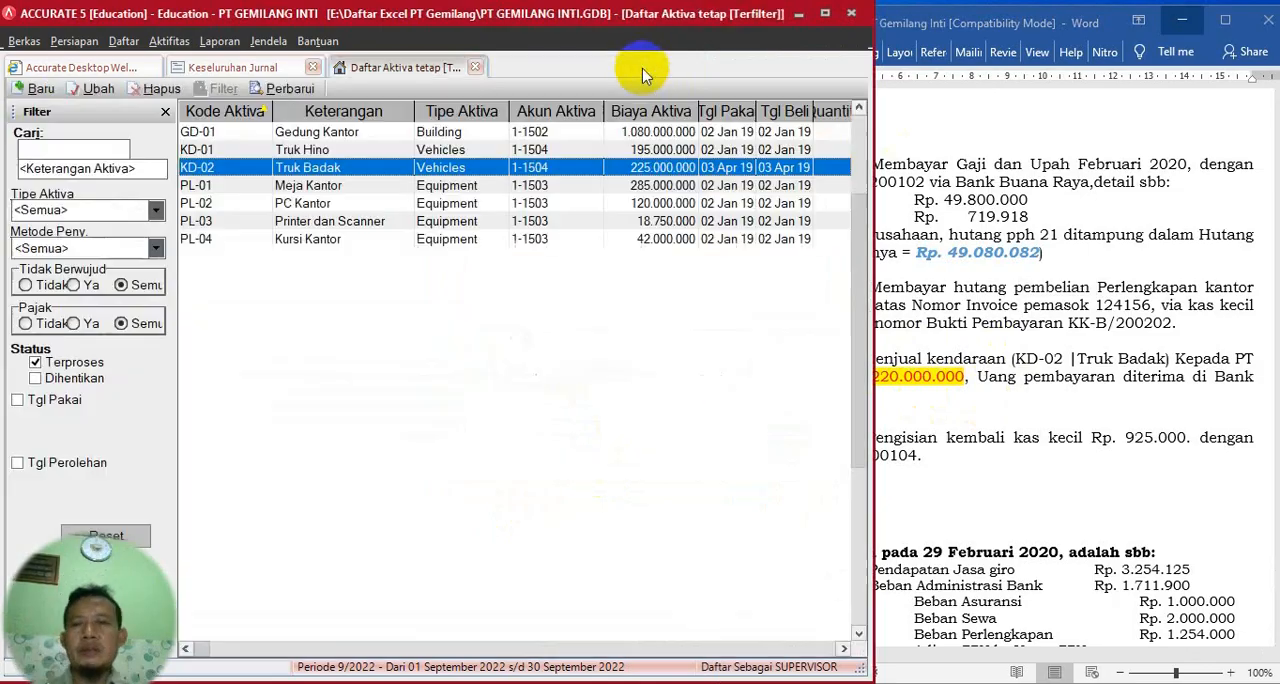
- Refresh the Keseluruhan Jurnal report and examine the latest entries for the KD-02 disposal
click(258, 70)
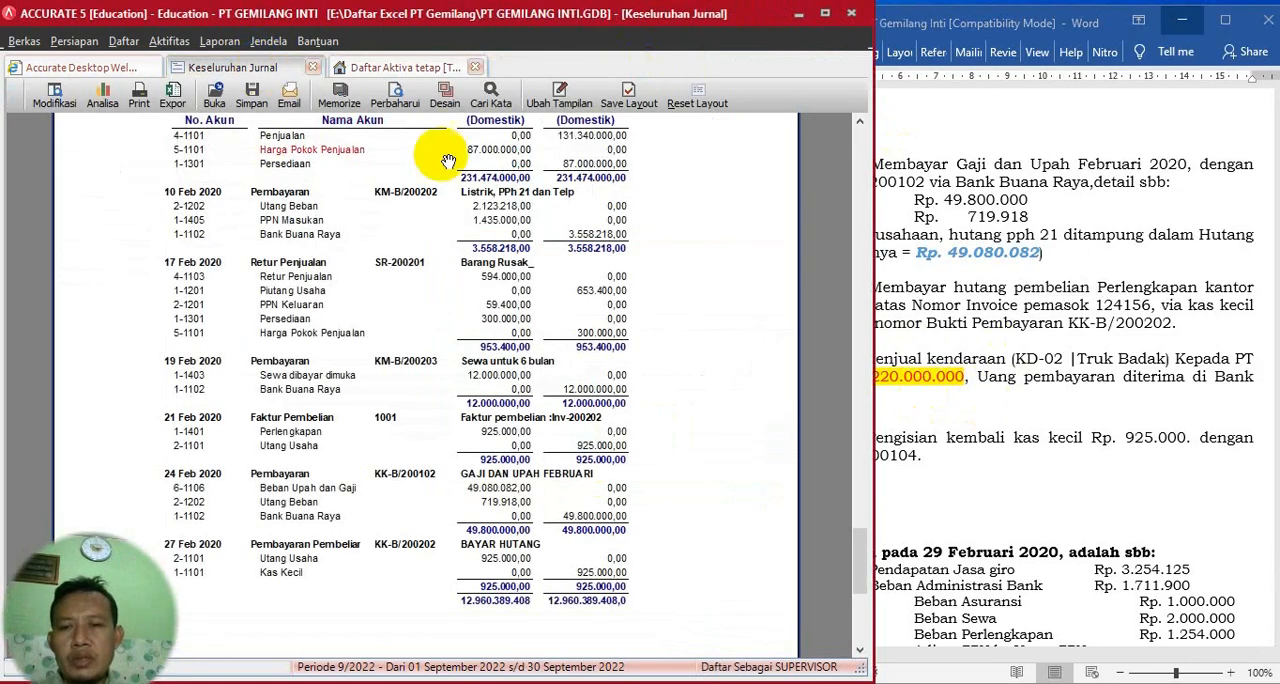
click(401, 101)
scroll(484, 265, down, 15)
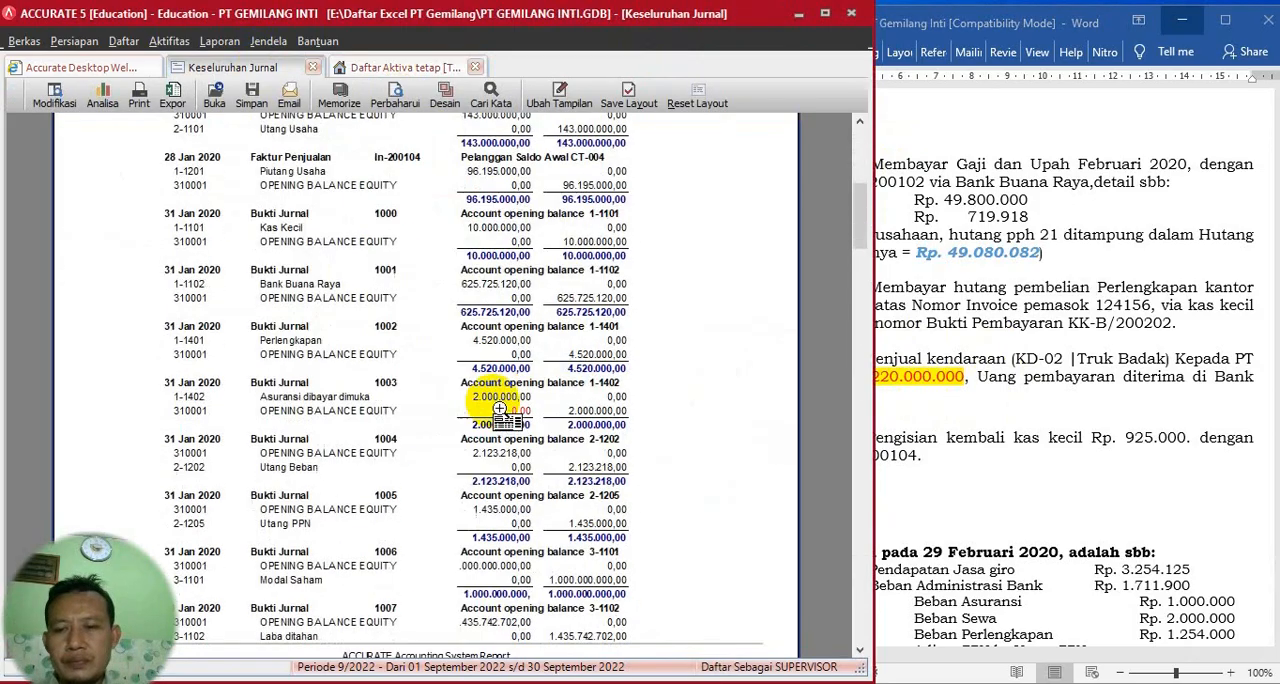
scroll(599, 470, down, 1)
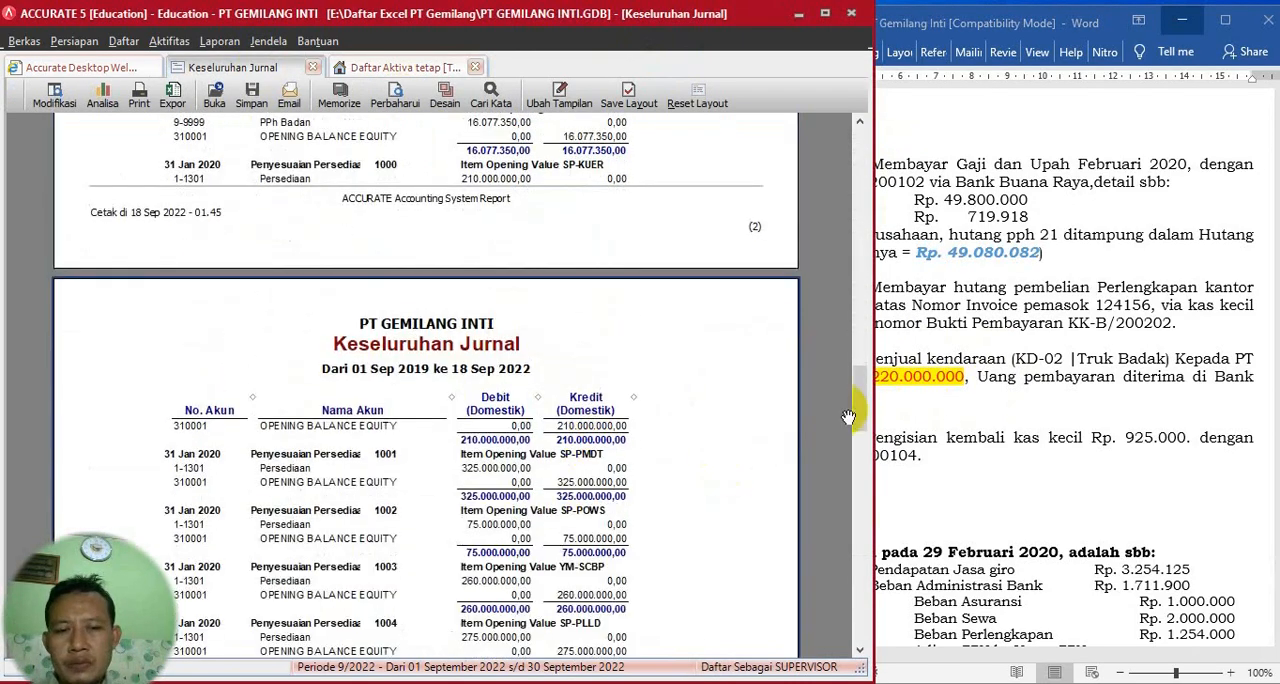
drag(856, 390, 868, 608)
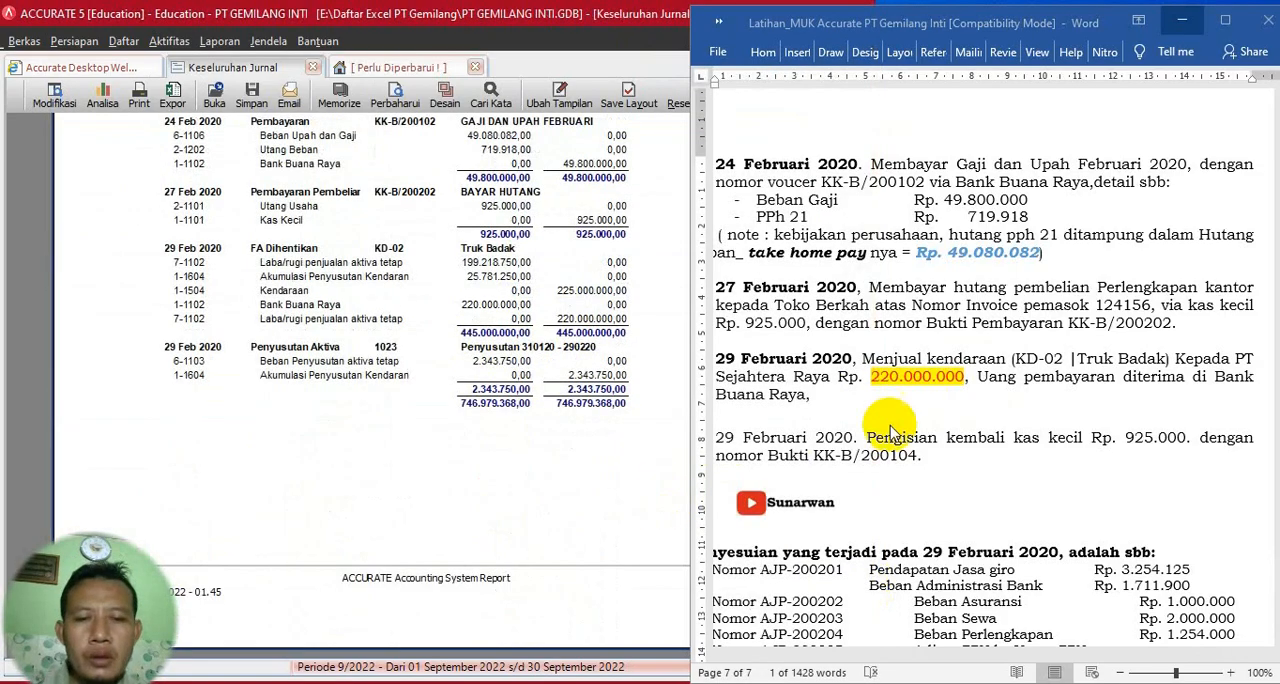
- Read the 29 Februari 2020 petty cash refill in the Word exercise, noting its date and voucher number KK-B/200104
scroll(898, 410, down, 2)
scroll(898, 410, down, 2)
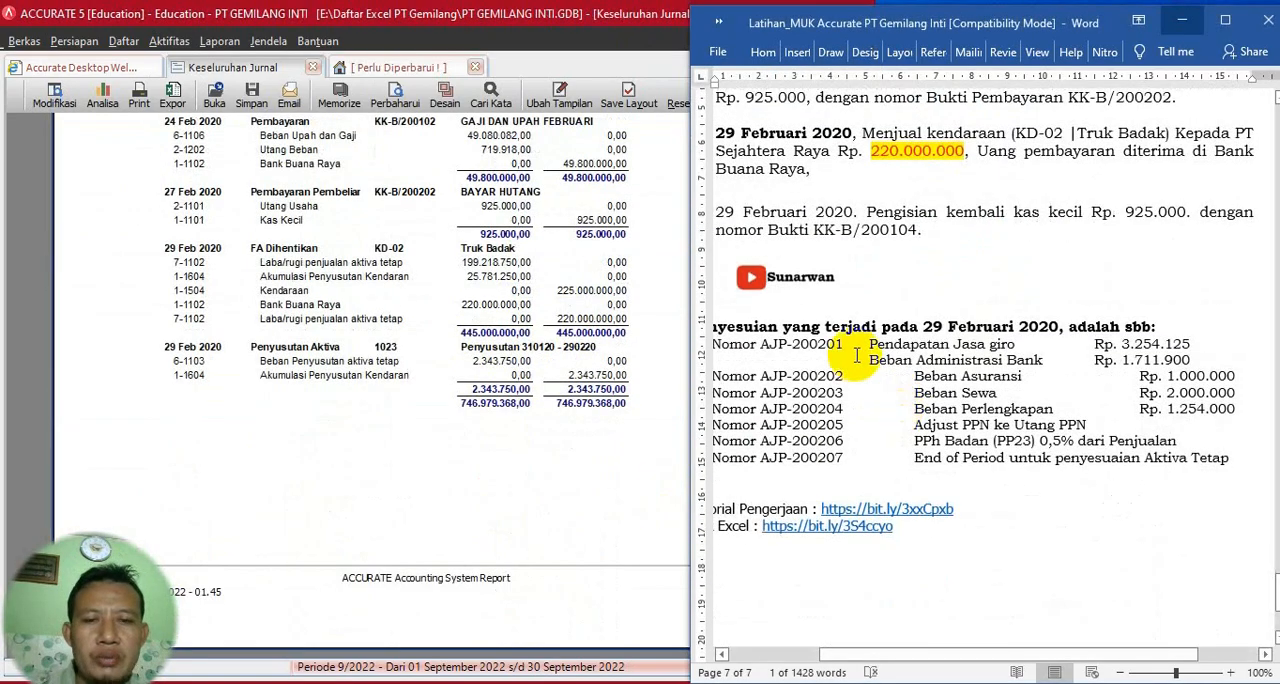
drag(720, 212, 853, 212)
click(781, 172)
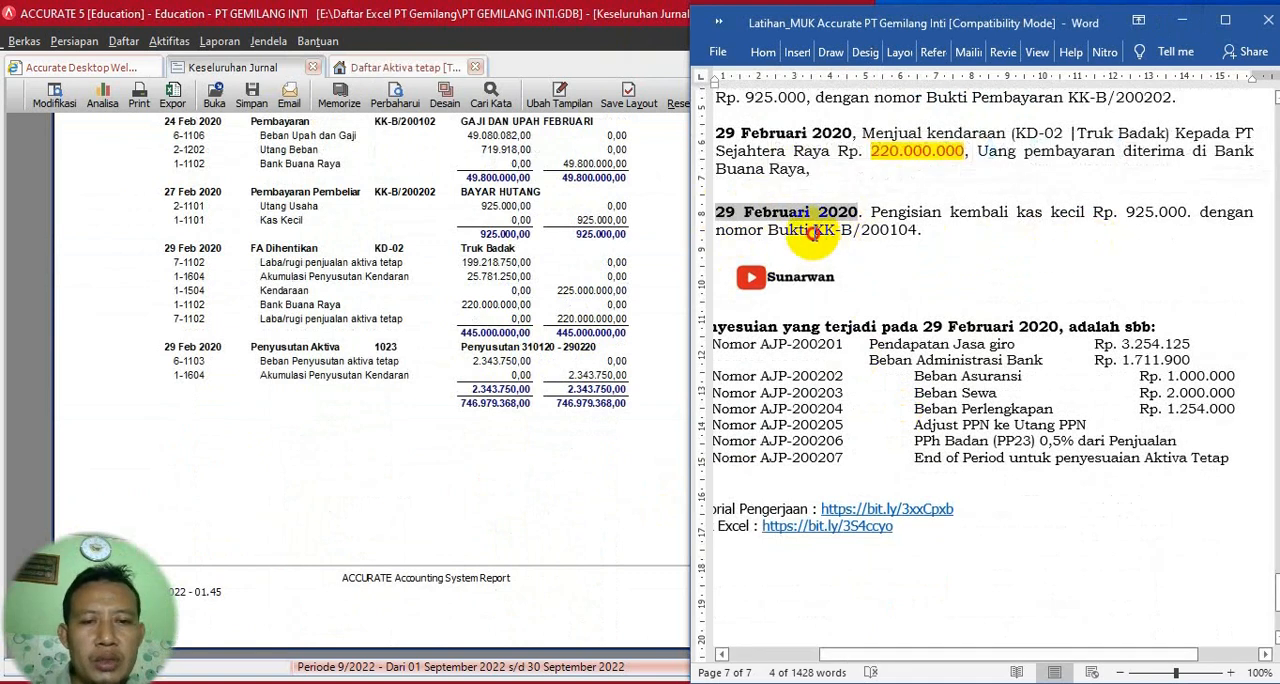
drag(814, 230, 905, 238)
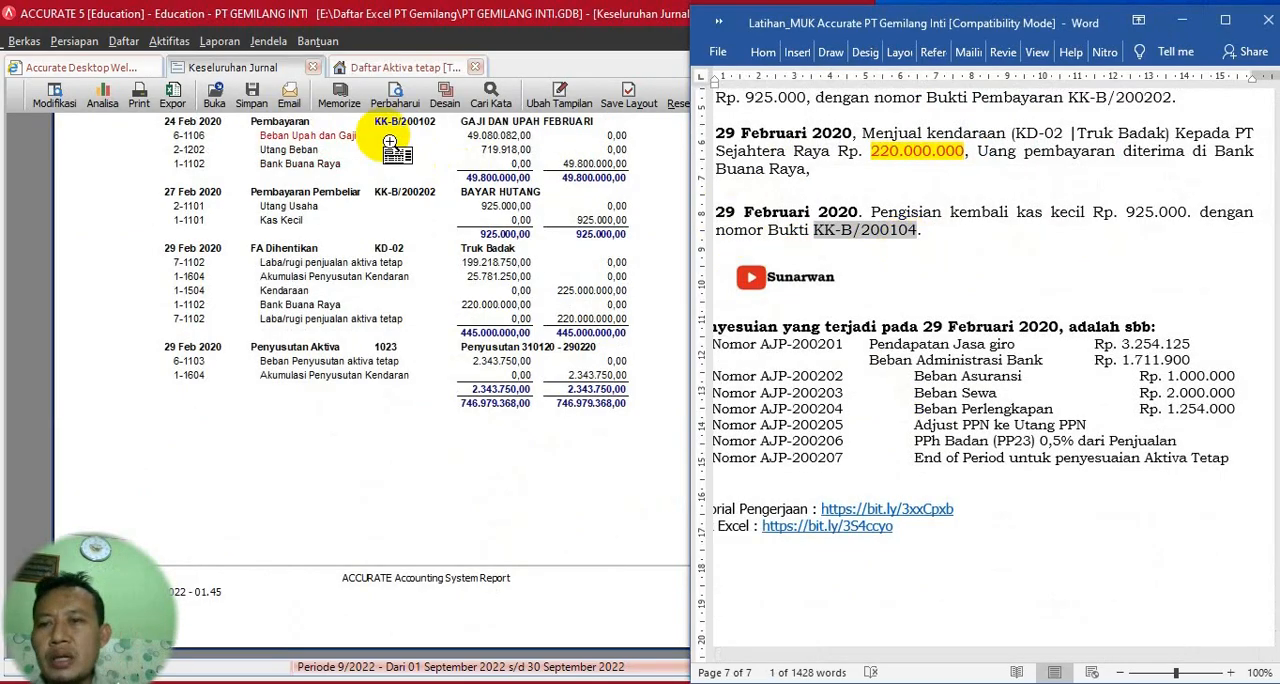
- Create a general journal voucher numbered KK-B/200104, dated 29/02/2020, with the description "PENGISIAN KAS KECIL"
click(167, 42)
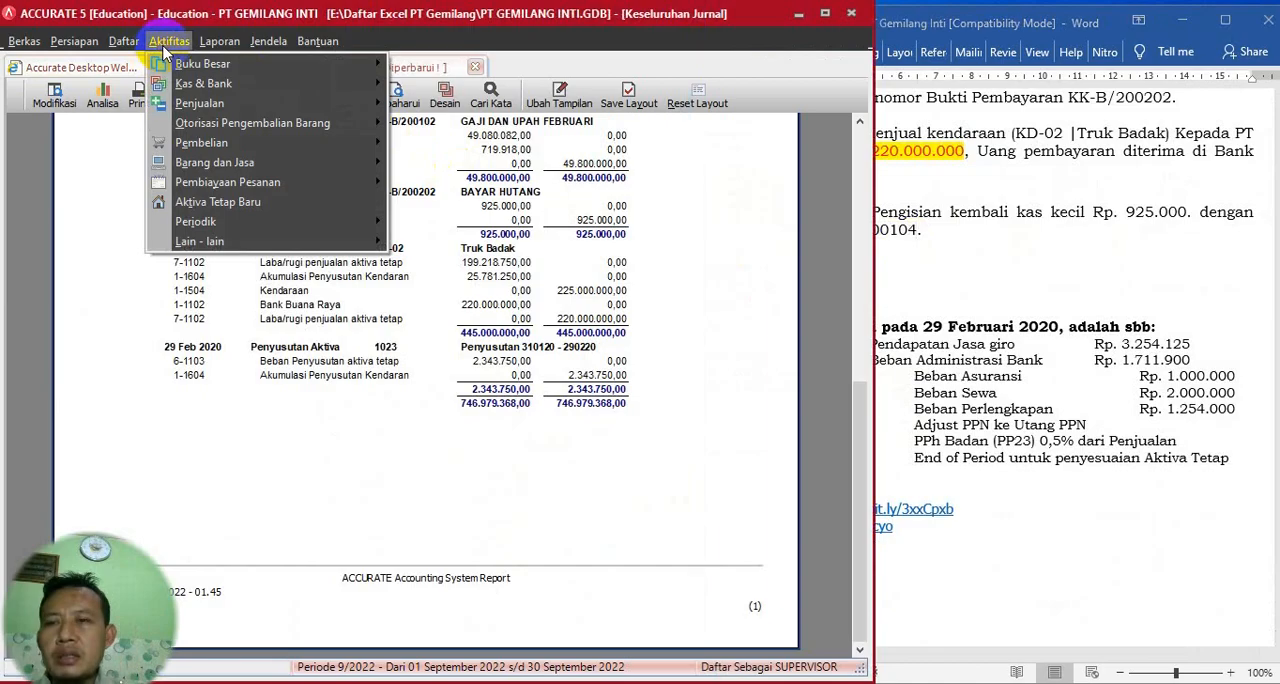
mouse_move(264, 63)
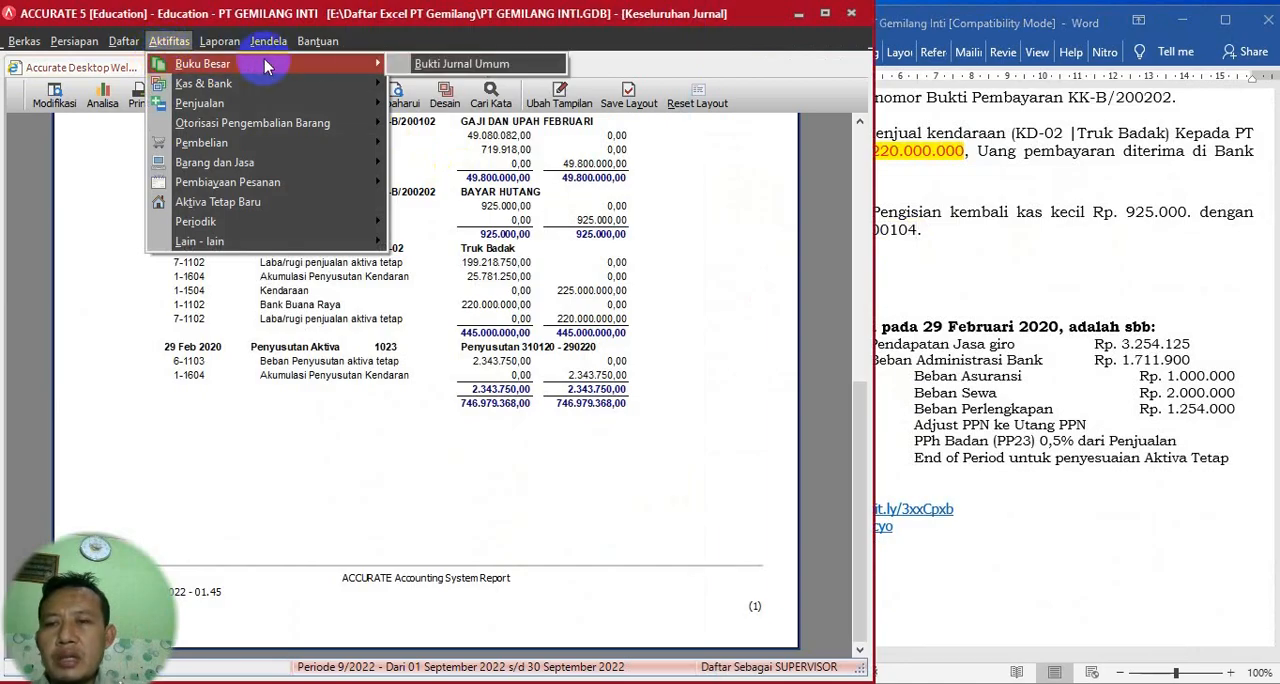
click(427, 66)
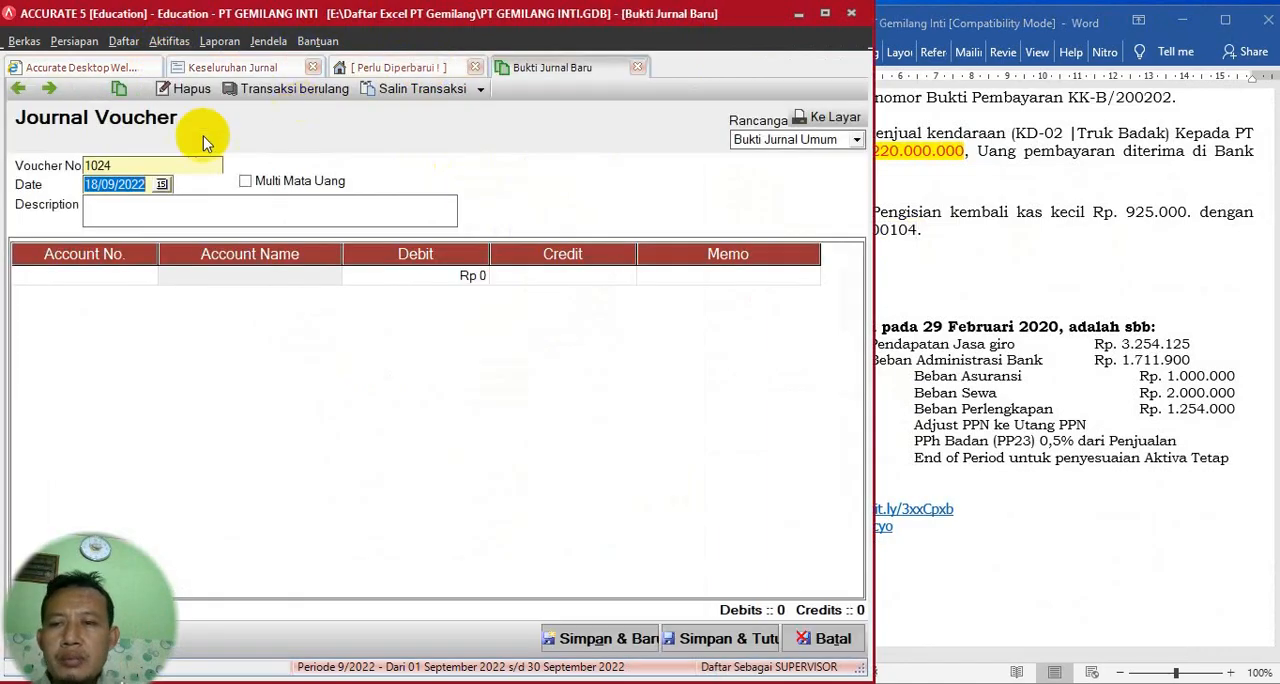
click(165, 160)
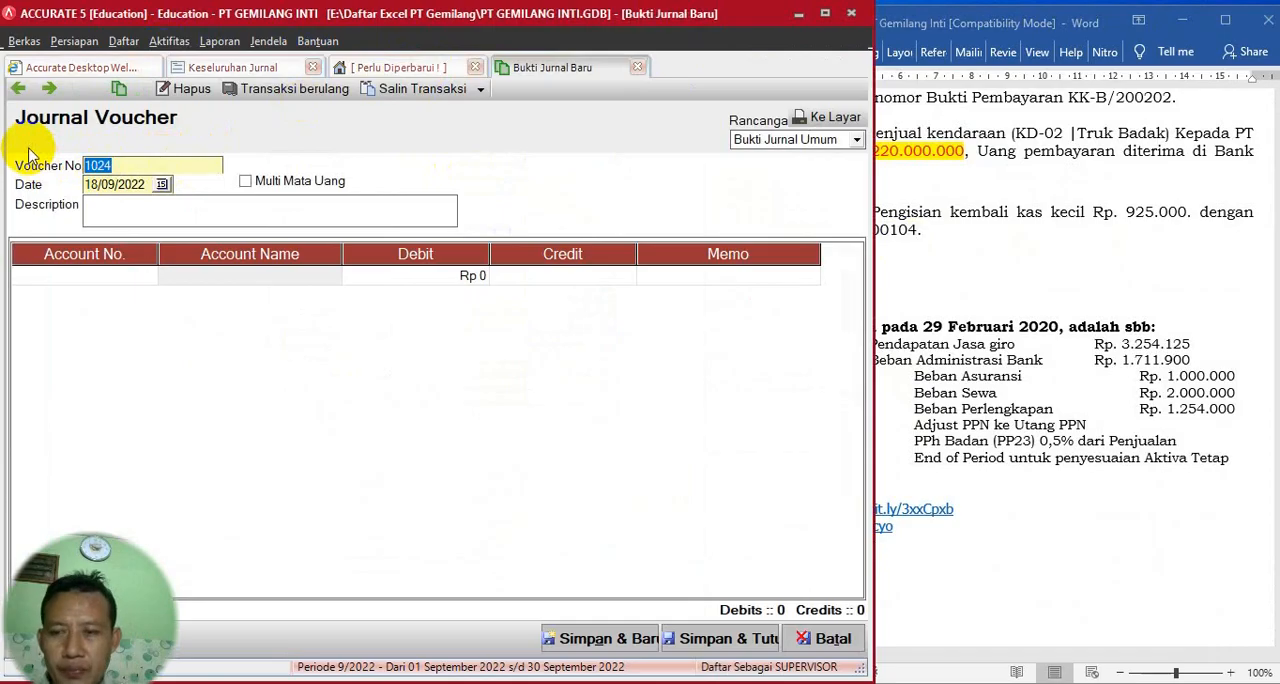
key(Tab)
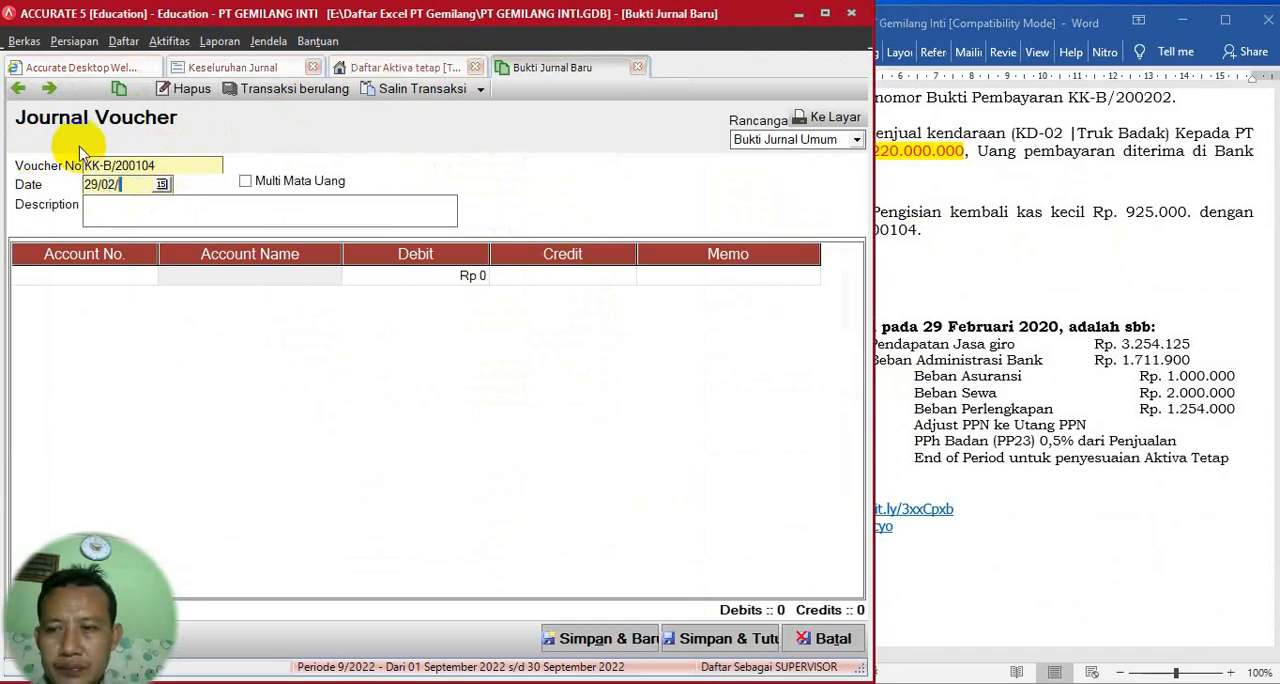
click(112, 217)
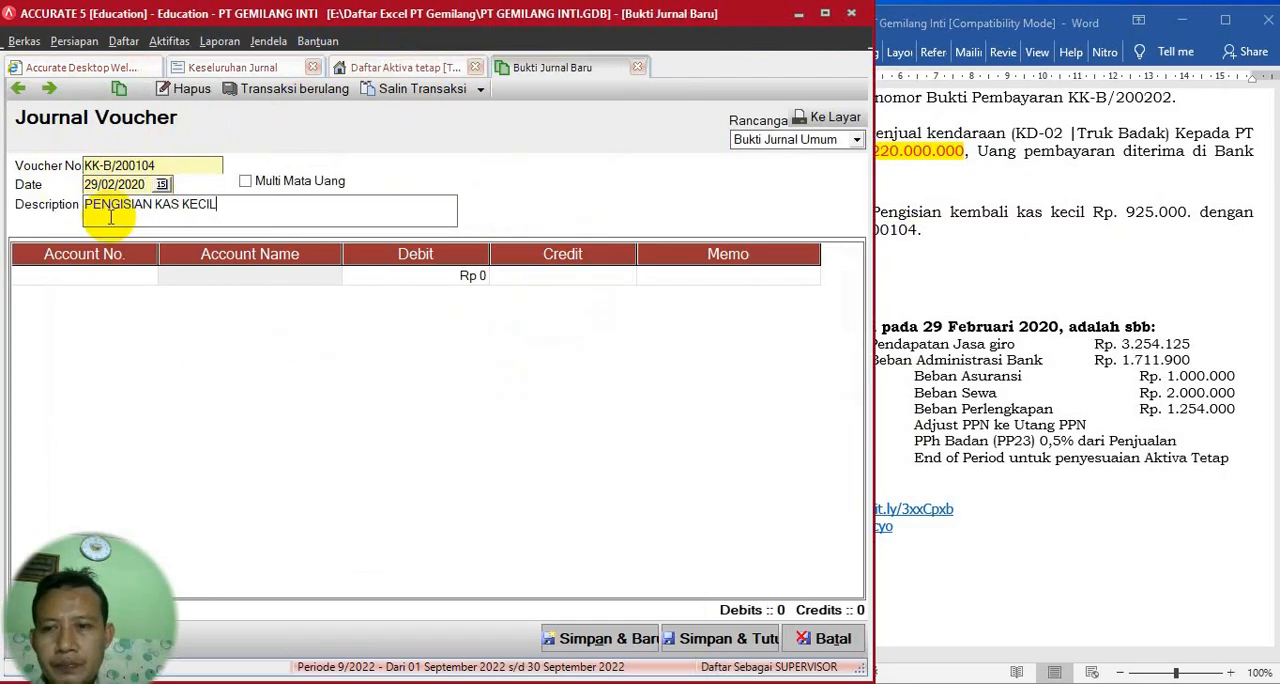
- Enter journal lines debiting Bank Buana Raya (1-1102) and crediting Kas Kecil (1-1101) for Rp 925.000
click(148, 277)
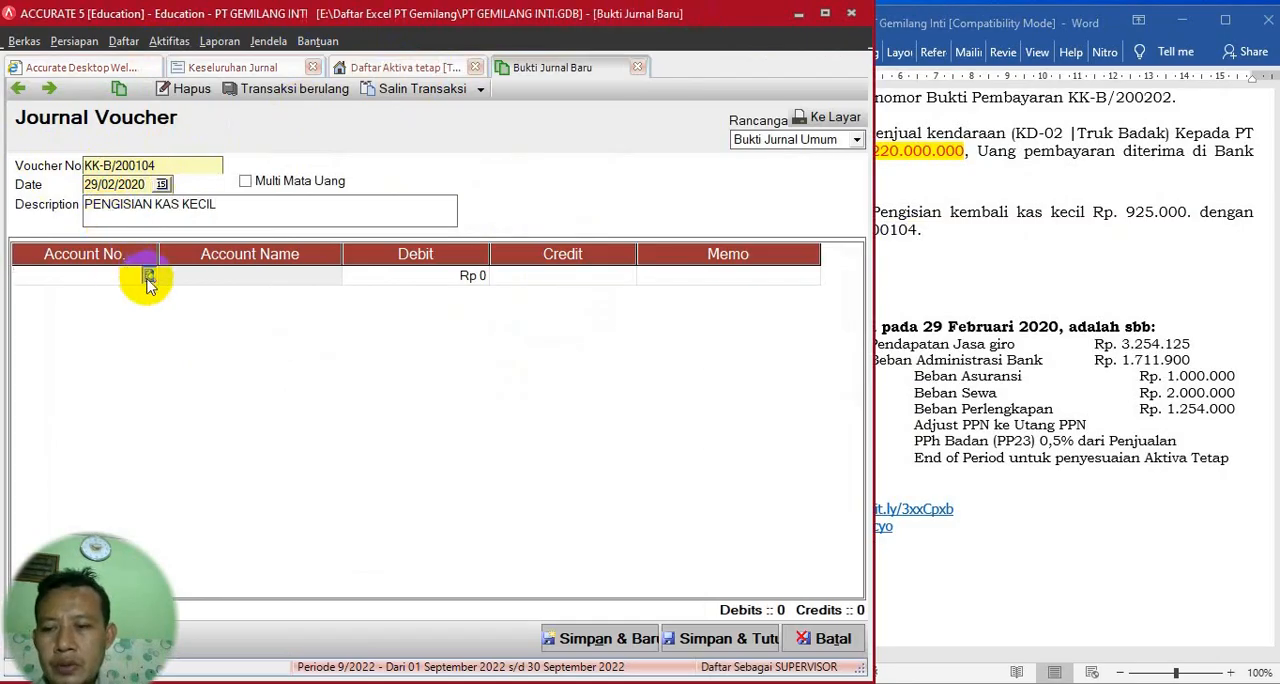
double_click(573, 275)
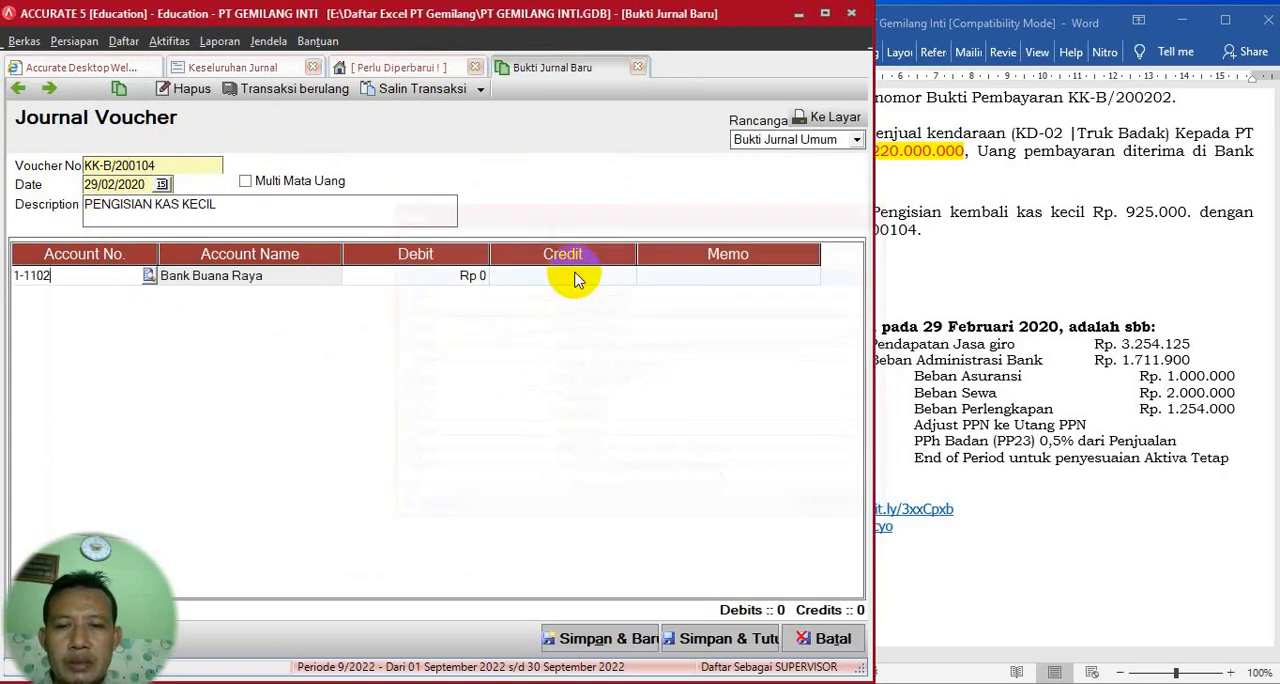
click(450, 285)
text(9)
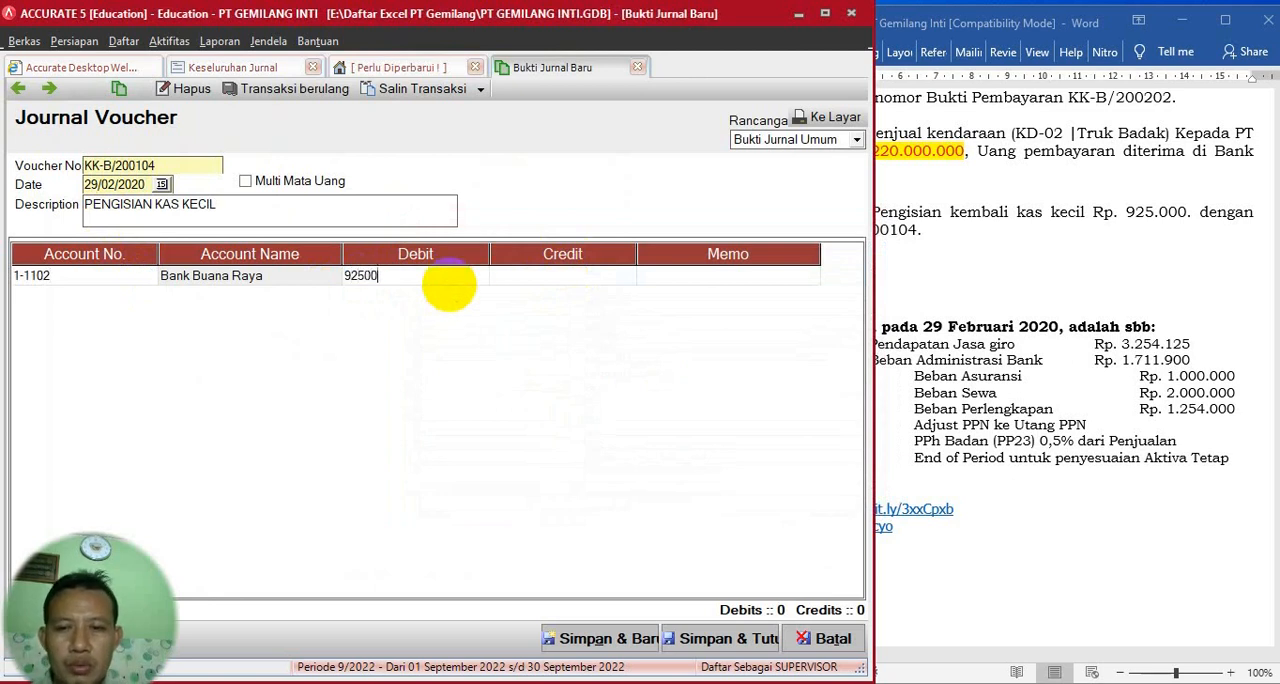
text(25.000)
key(Return)
key(Return)
key(Return)
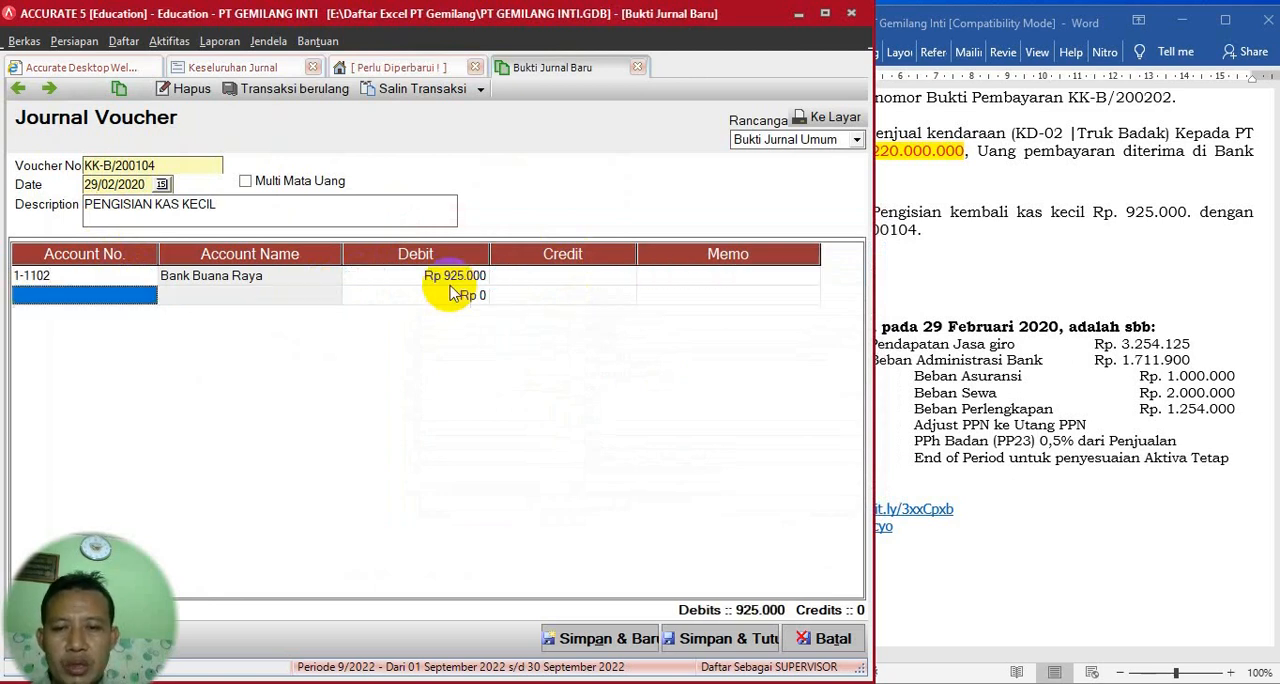
click(137, 294)
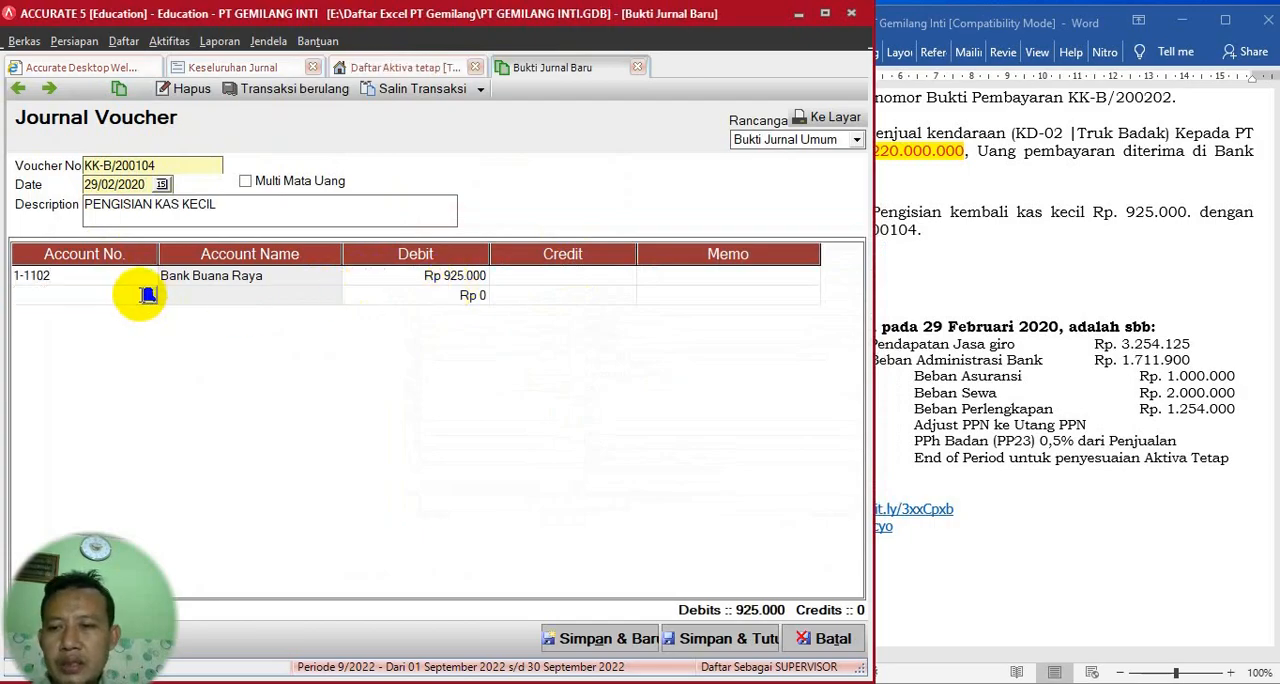
click(148, 295)
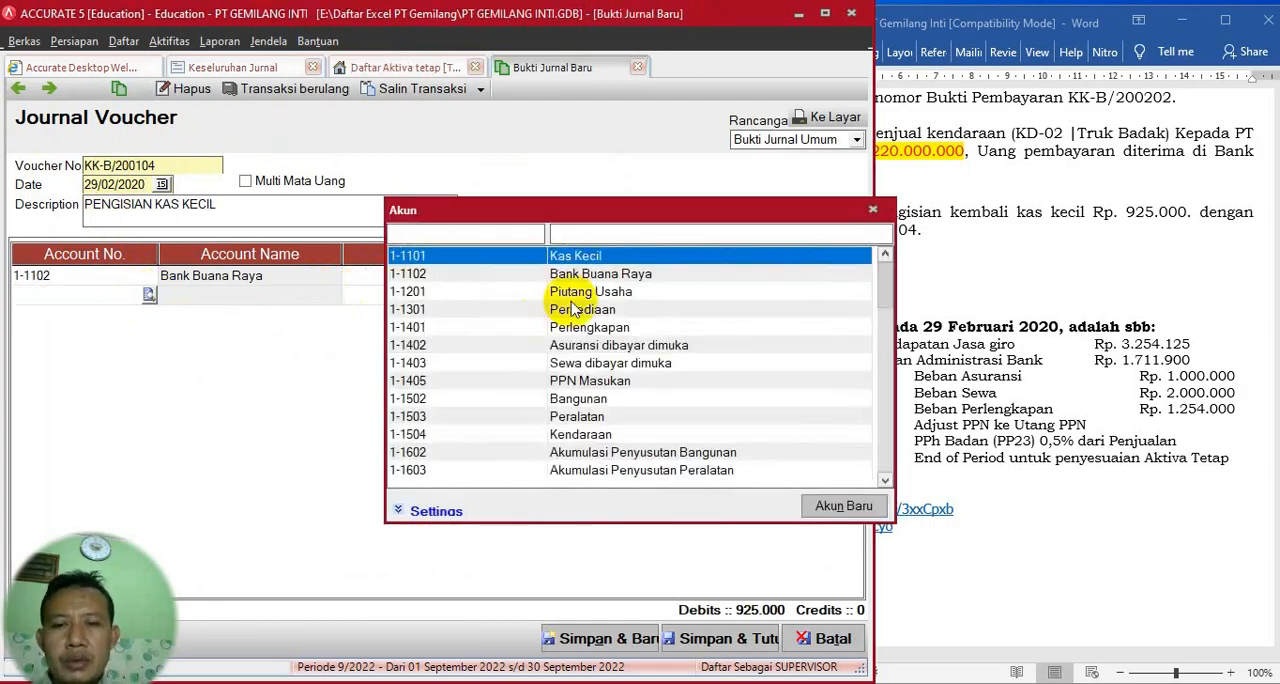
double_click(576, 257)
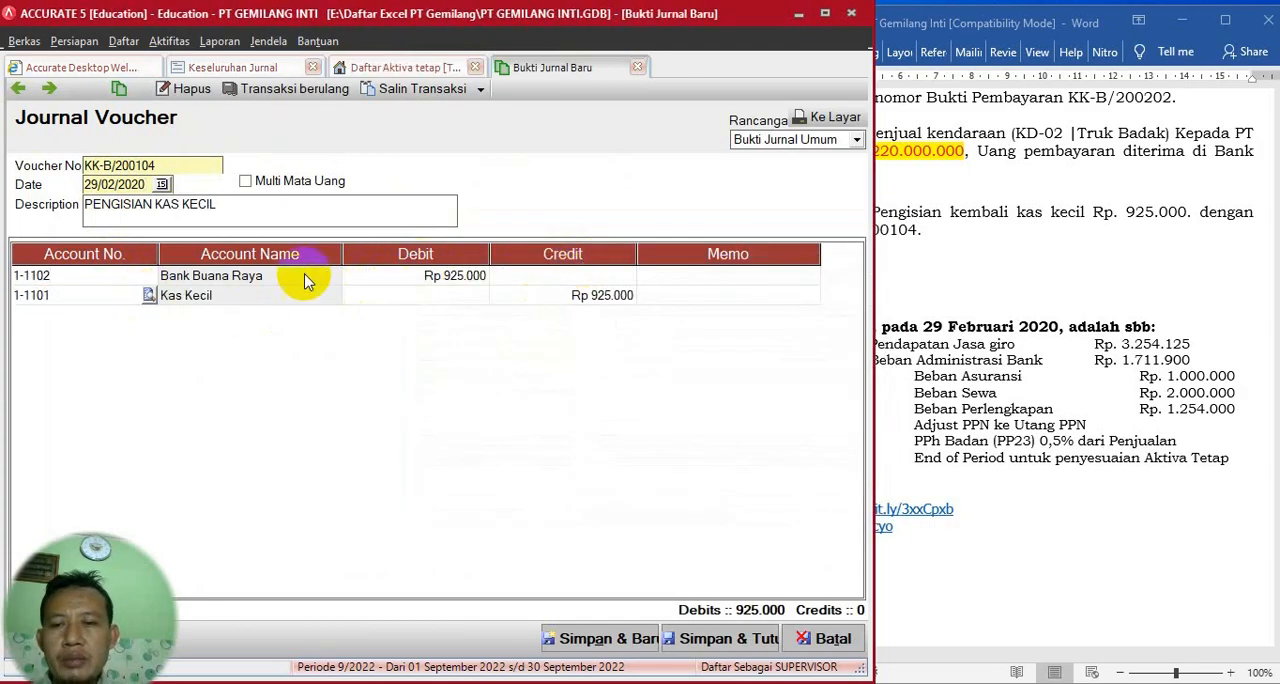
click(235, 276)
click(128, 276)
click(146, 277)
click(148, 276)
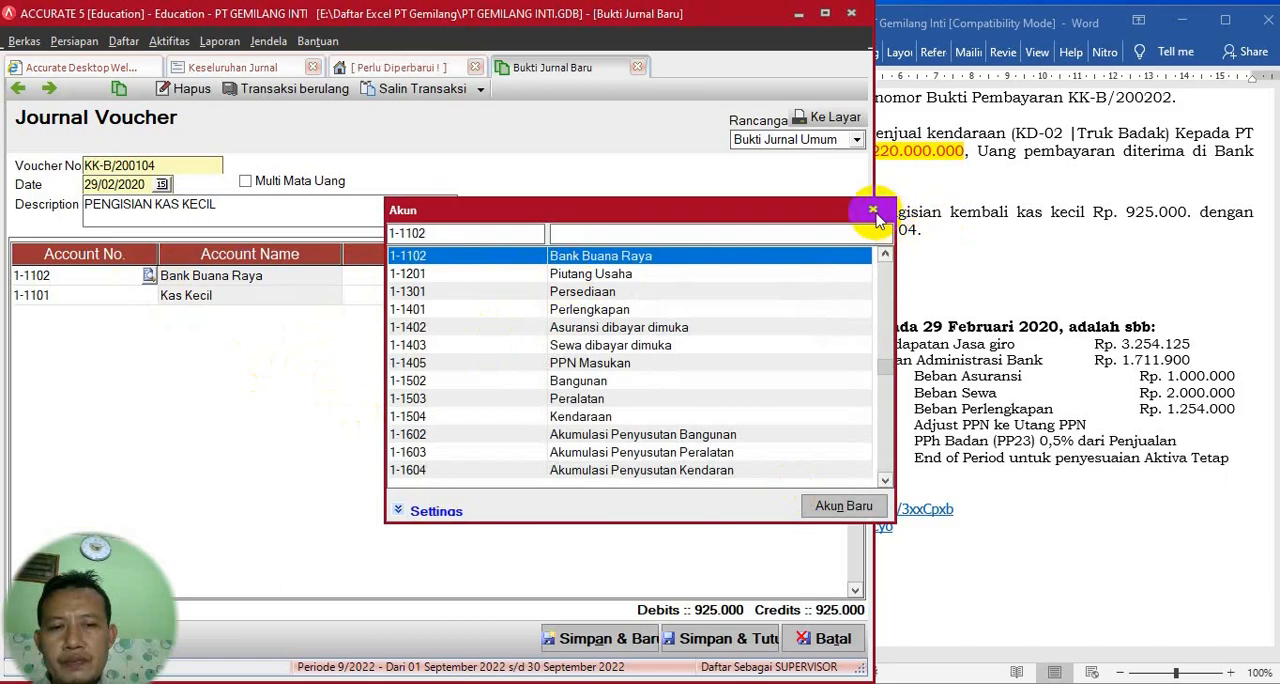
click(872, 210)
click(240, 284)
click(213, 301)
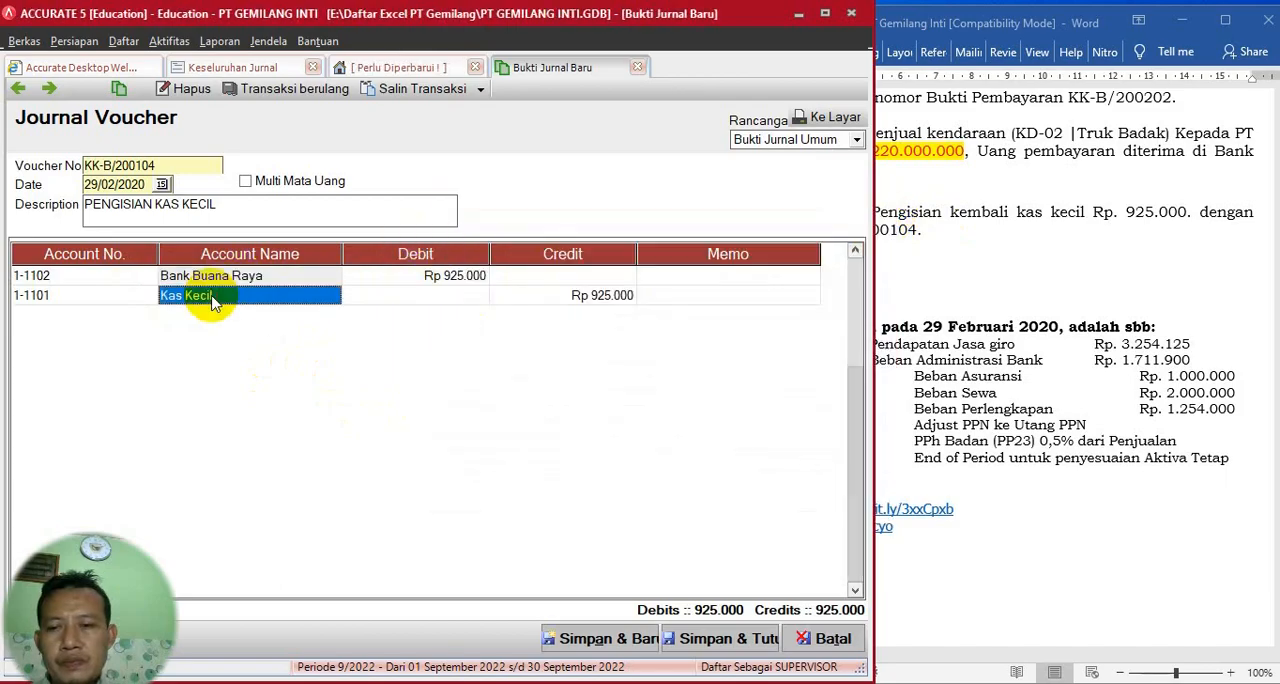
click(451, 294)
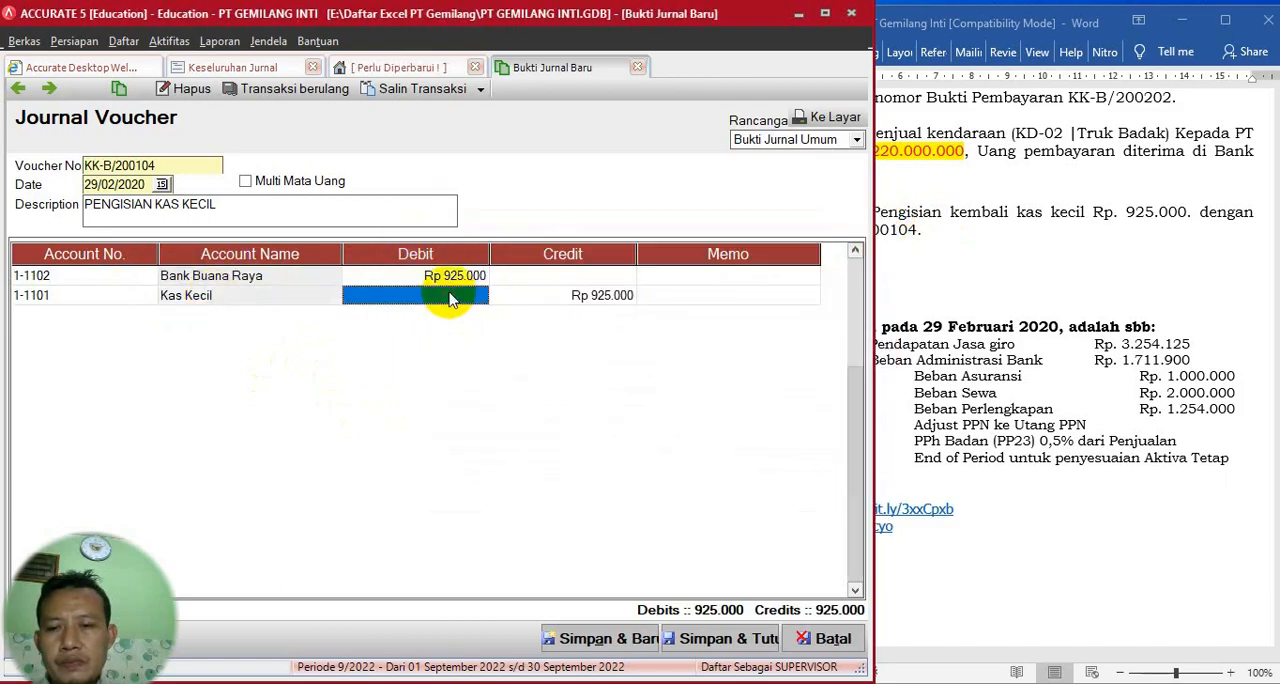
- Delete the Kas Kecil and Bank Buana Raya lines from the journal voucher
right_click(378, 302)
click(405, 328)
click(288, 279)
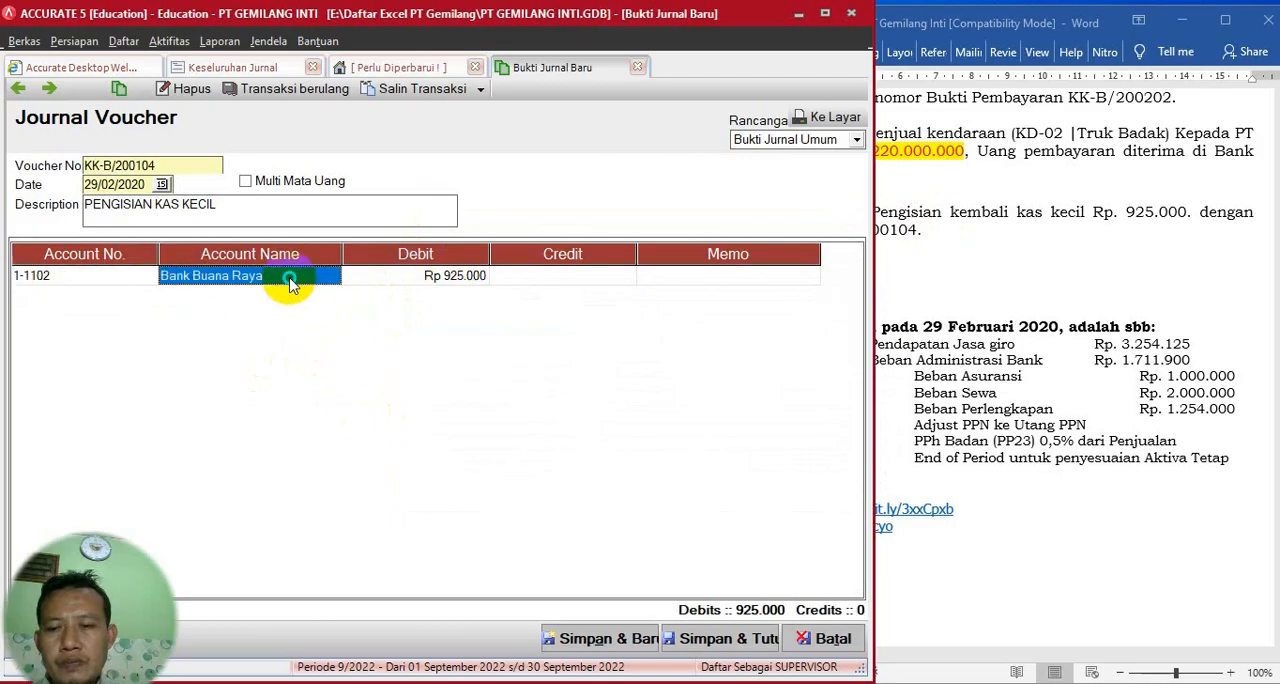
right_click(291, 283)
click(315, 292)
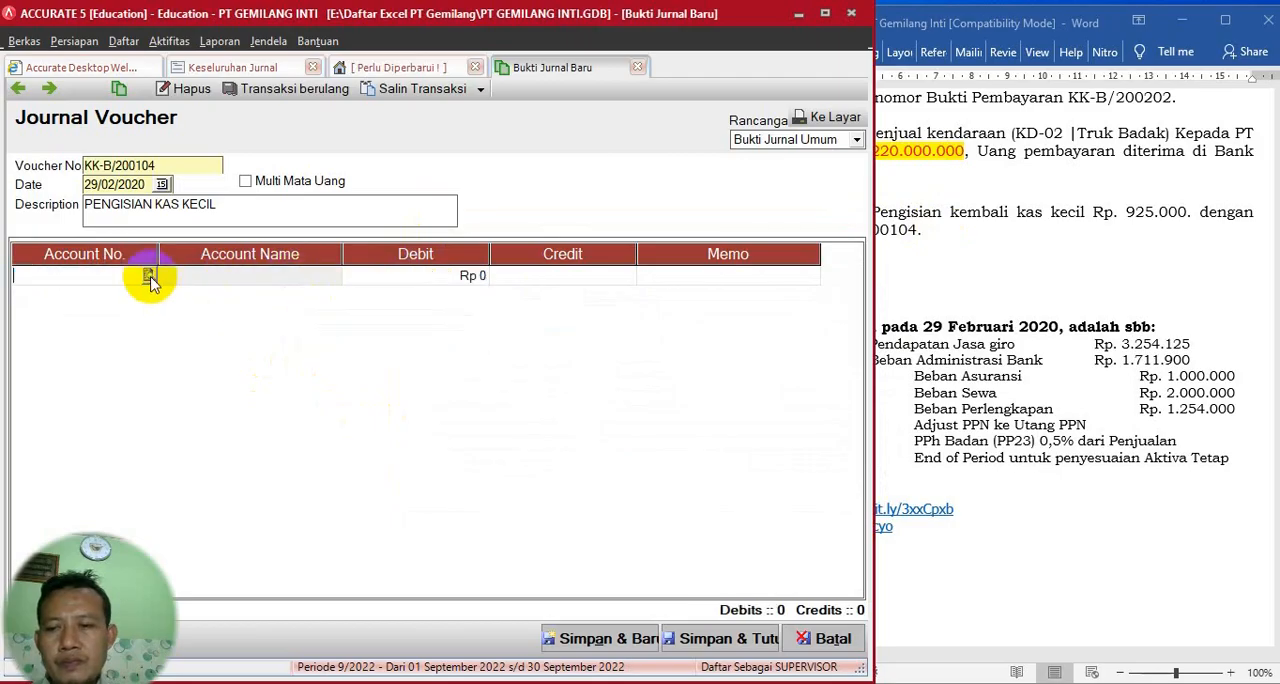
- Add Kas Kecil (1-1101) as the voucher's first line with a debit of Rp 925.000
click(149, 277)
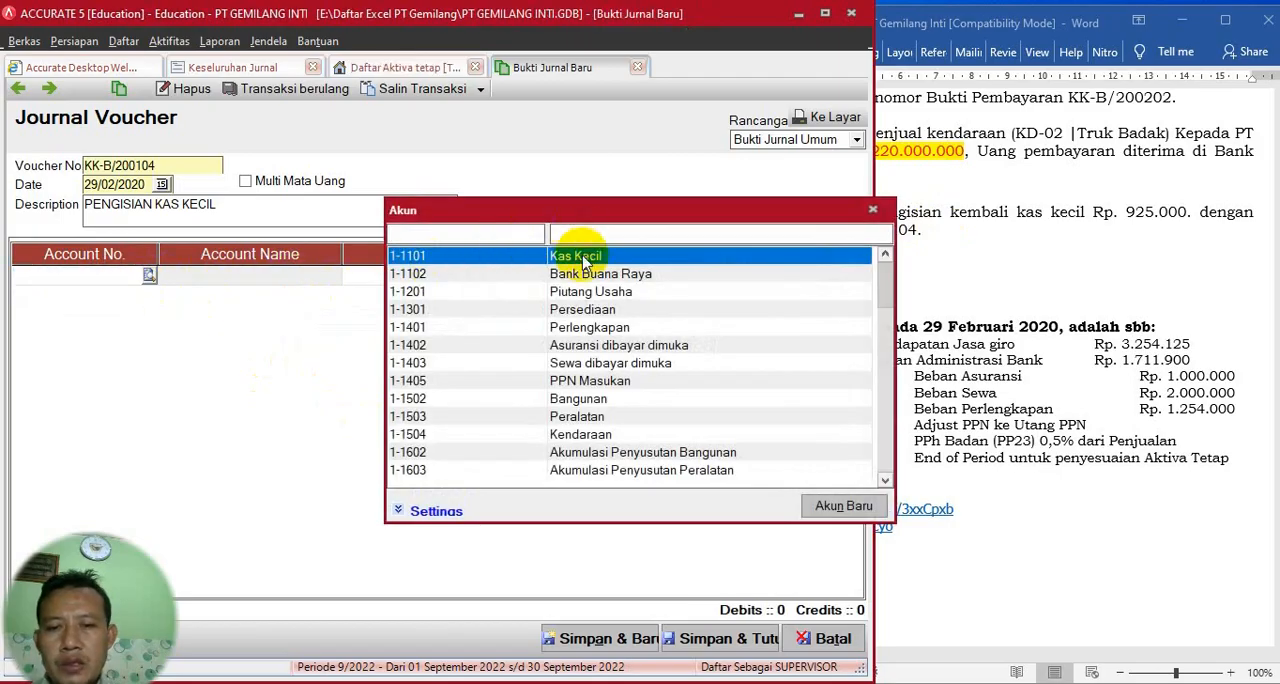
double_click(582, 258)
click(457, 273)
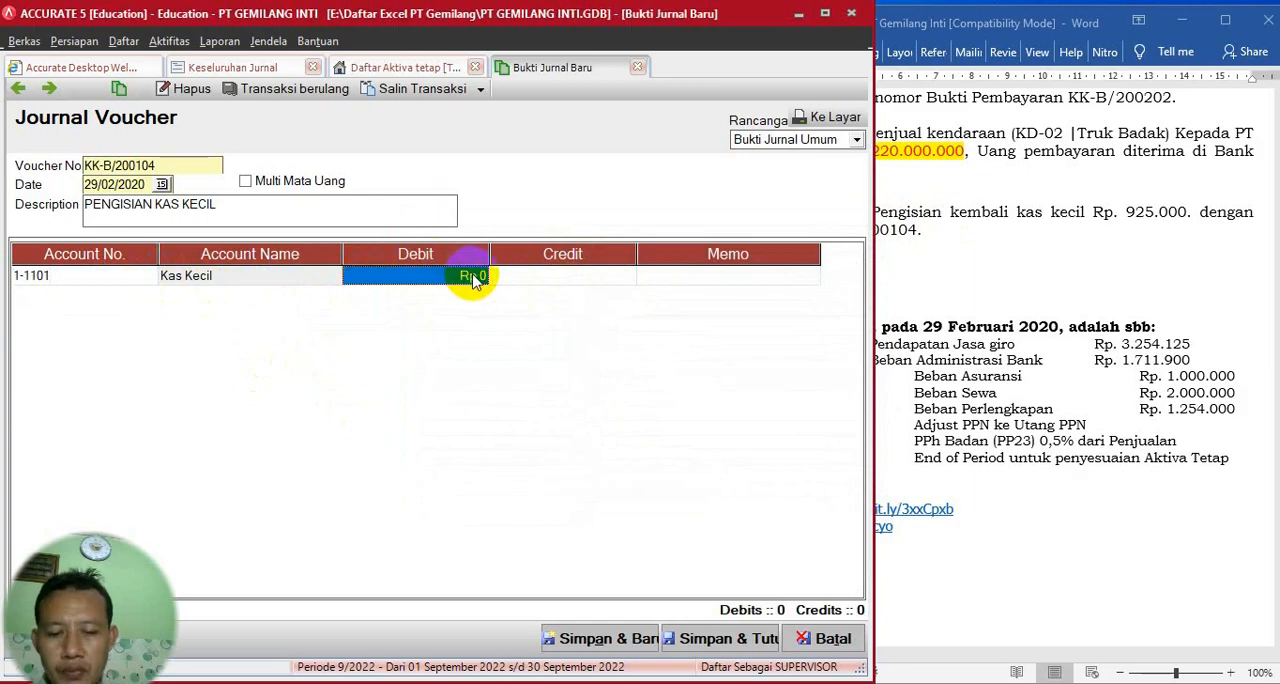
text(9)
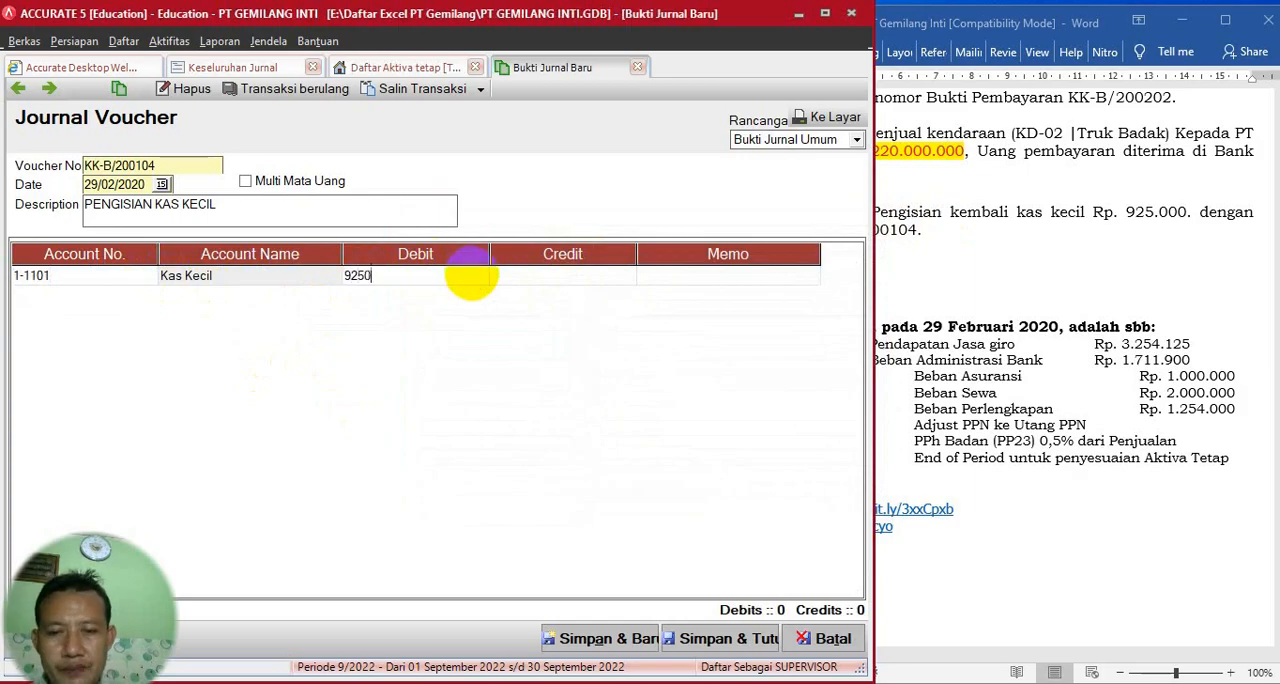
text(25.000)
key(Return)
key(Return)
key(Return)
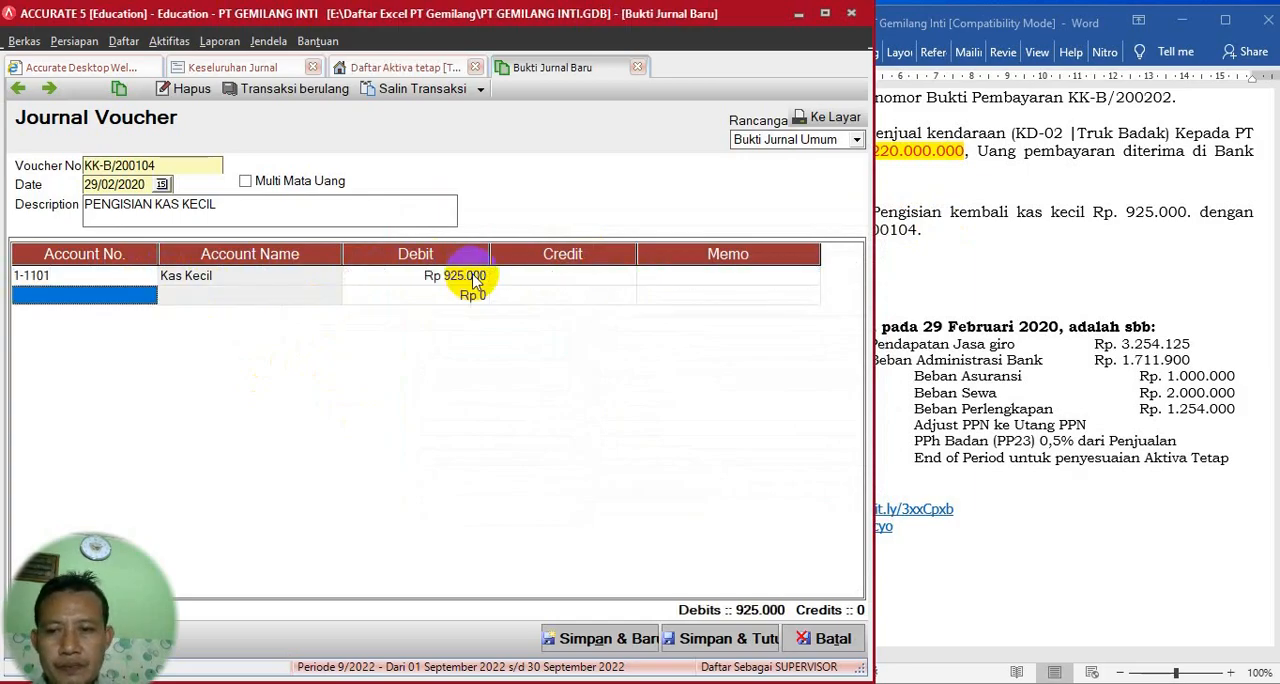
- Add Bank Buana Raya (1-1102) as the second line, credited with Rp 925.000
click(145, 295)
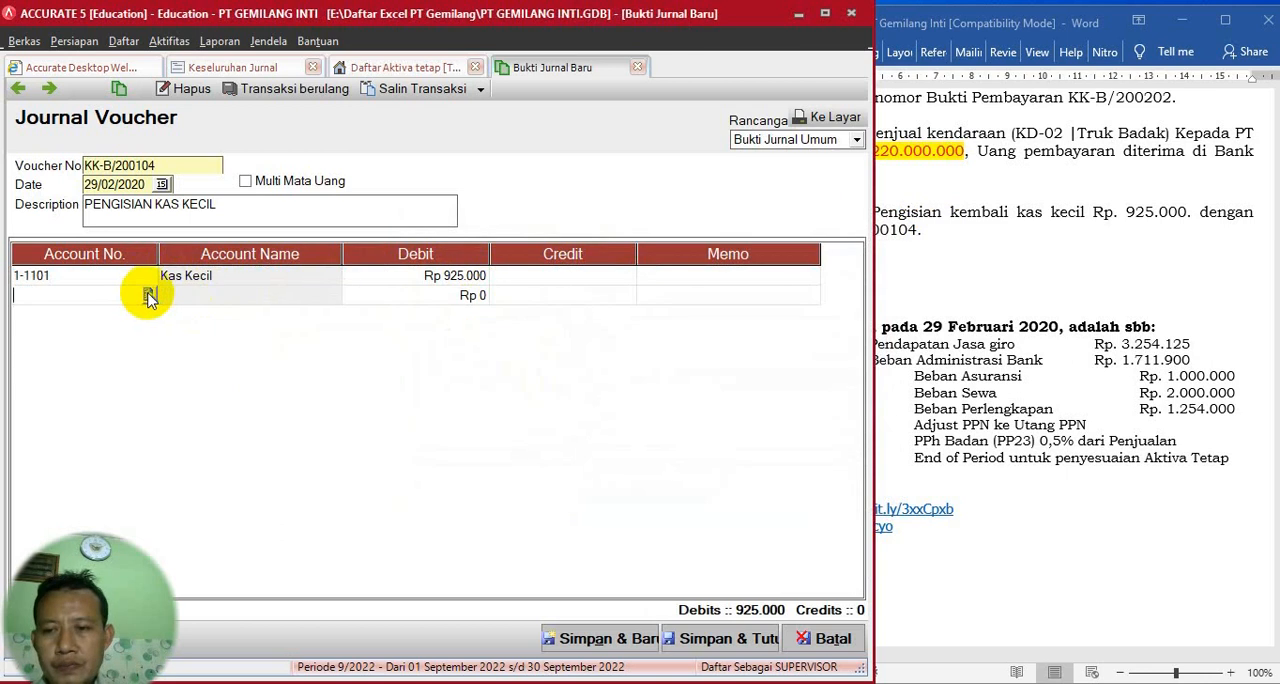
click(149, 295)
click(645, 275)
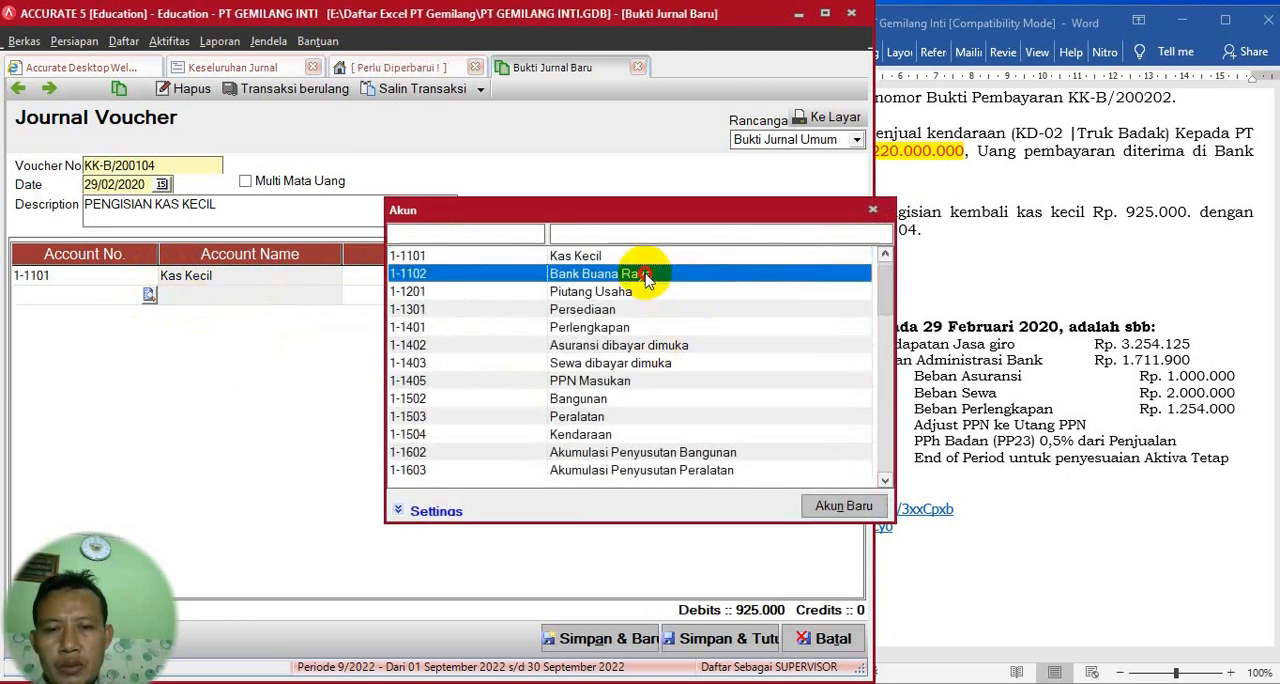
double_click(645, 275)
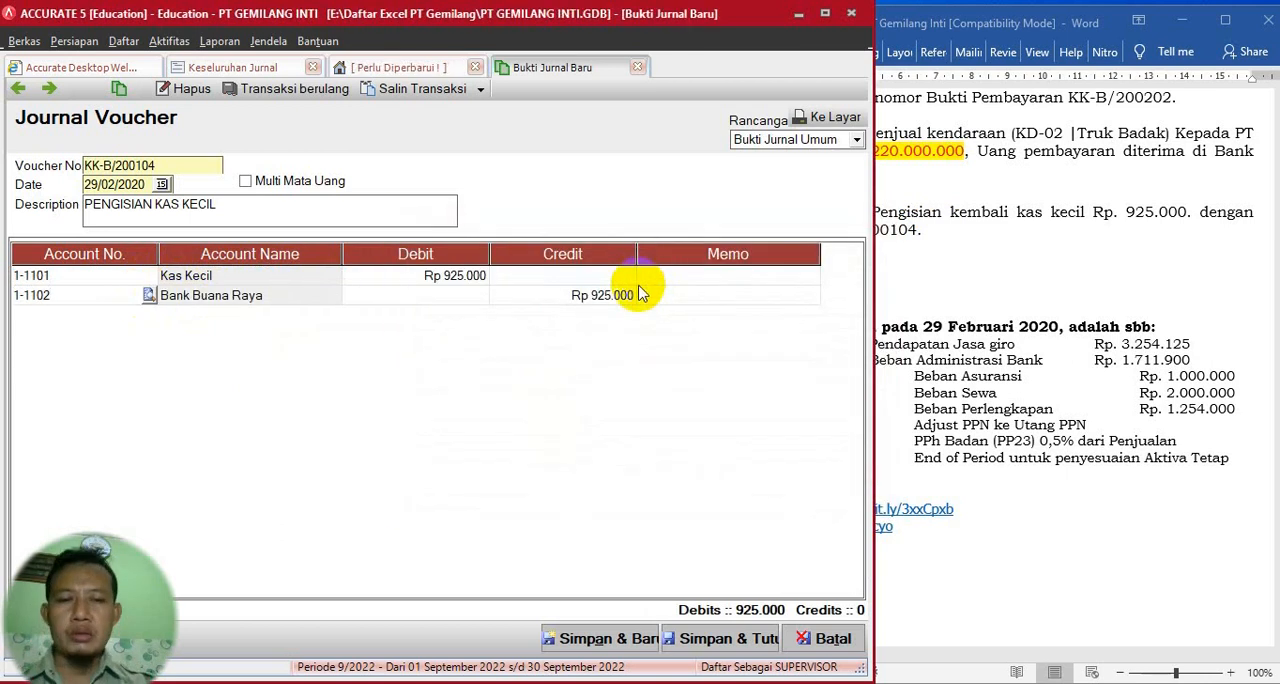
- Save and close the petty cash voucher, and refresh the Keseluruhan Jurnal report to check its entry
click(1034, 294)
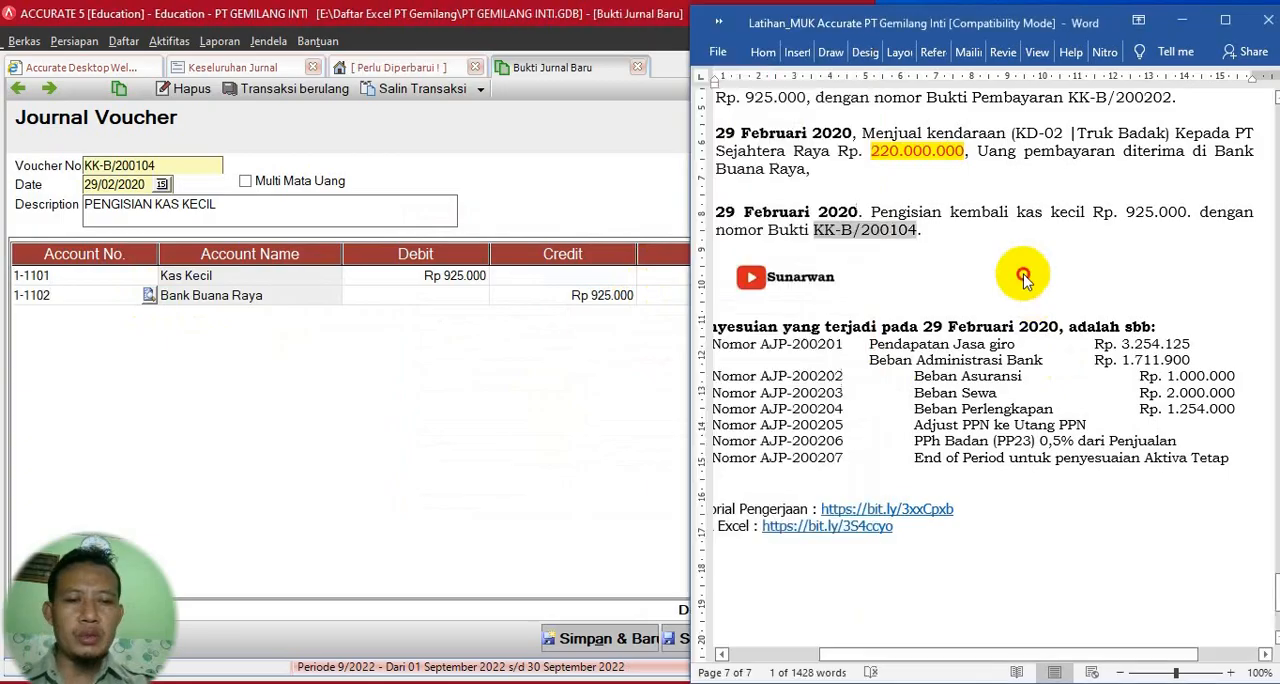
click(485, 443)
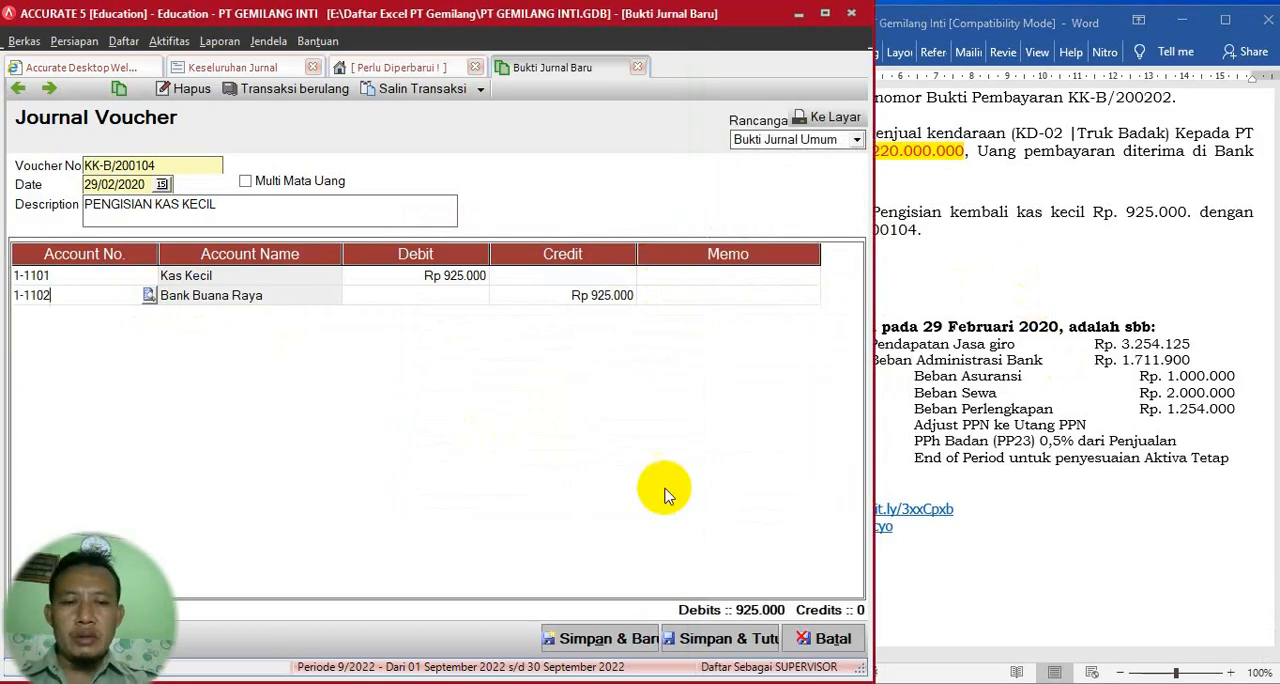
click(715, 636)
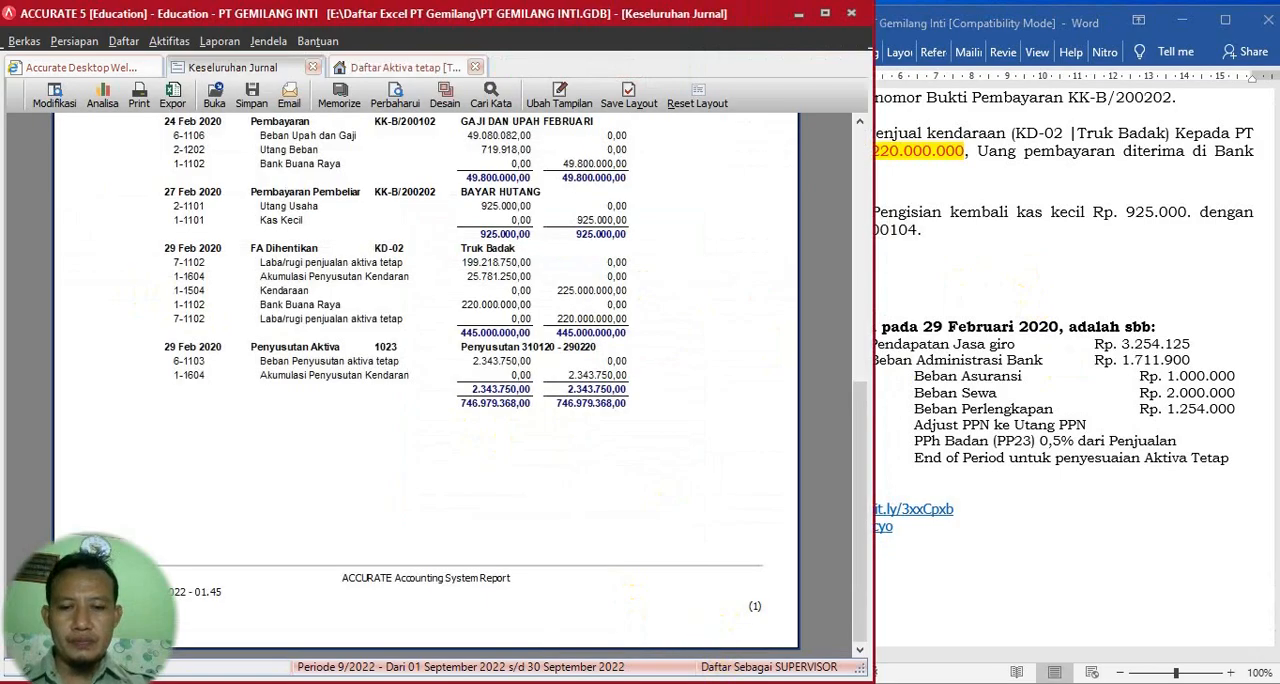
click(400, 104)
scroll(380, 410, down, 10)
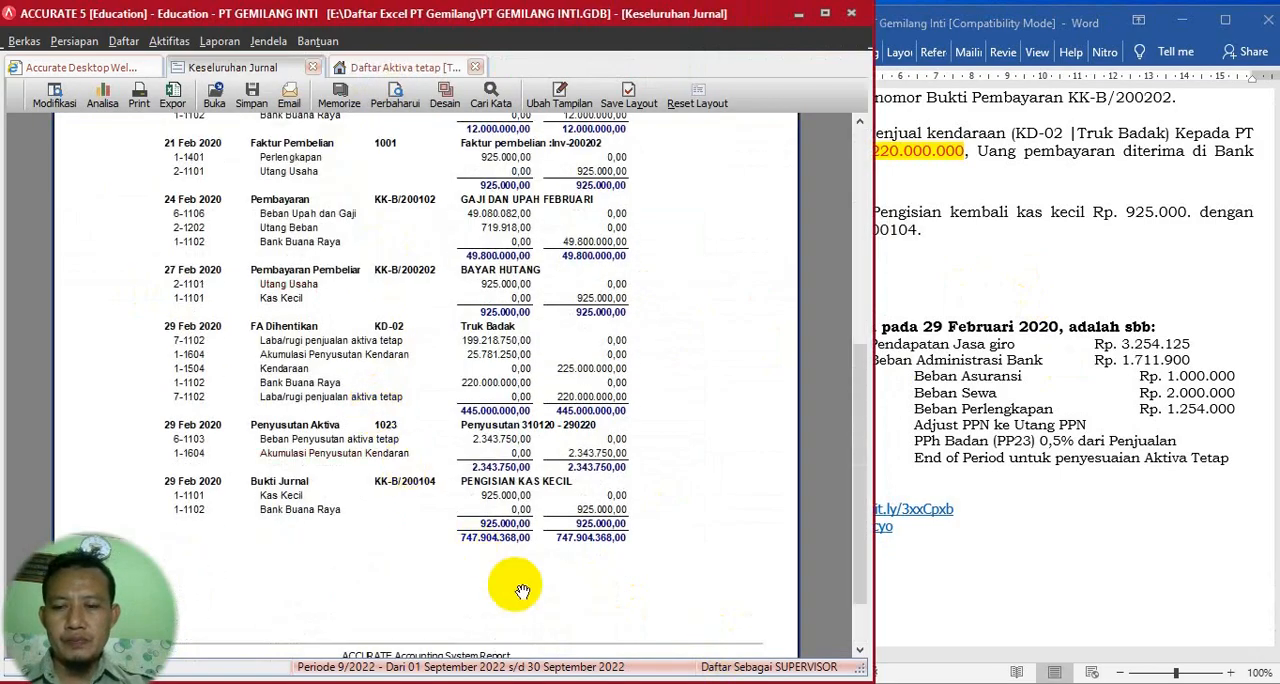
- Read the 29 Februari 2020 adjustment list in the Word exercise, highlighting the first adjustment's number AJP-200201
click(1075, 452)
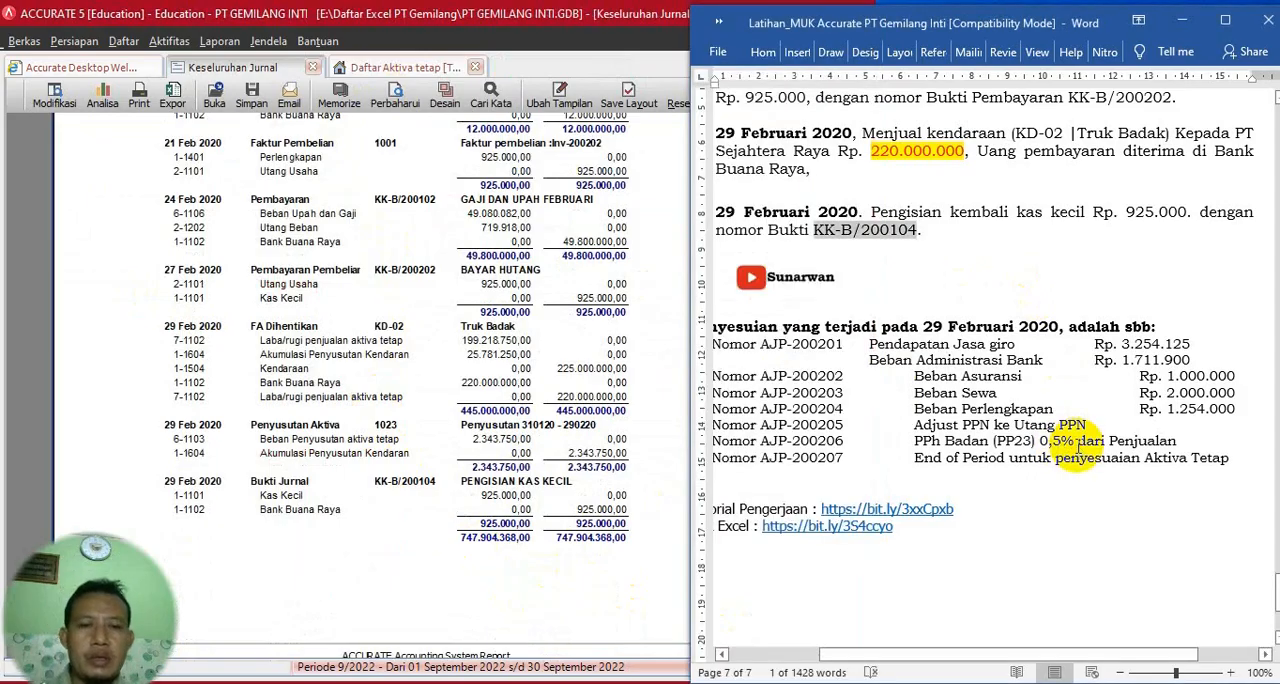
scroll(1150, 500, down, 1)
drag(1106, 662, 1068, 662)
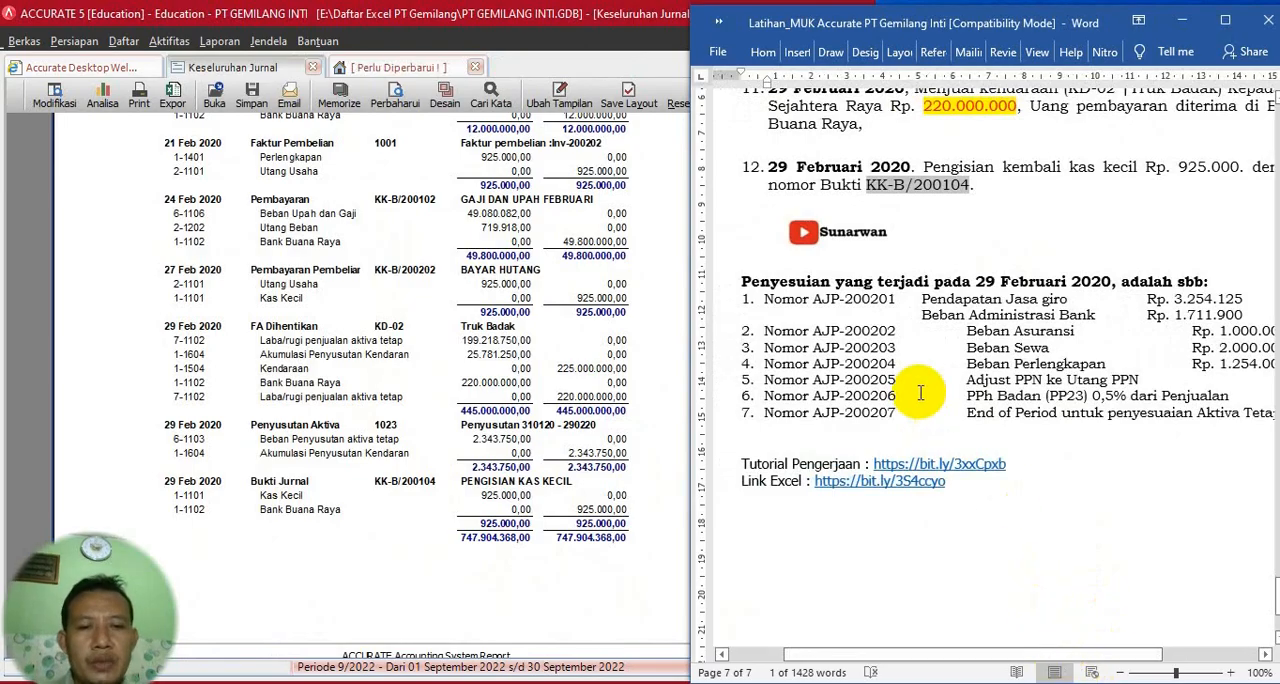
drag(815, 299, 882, 305)
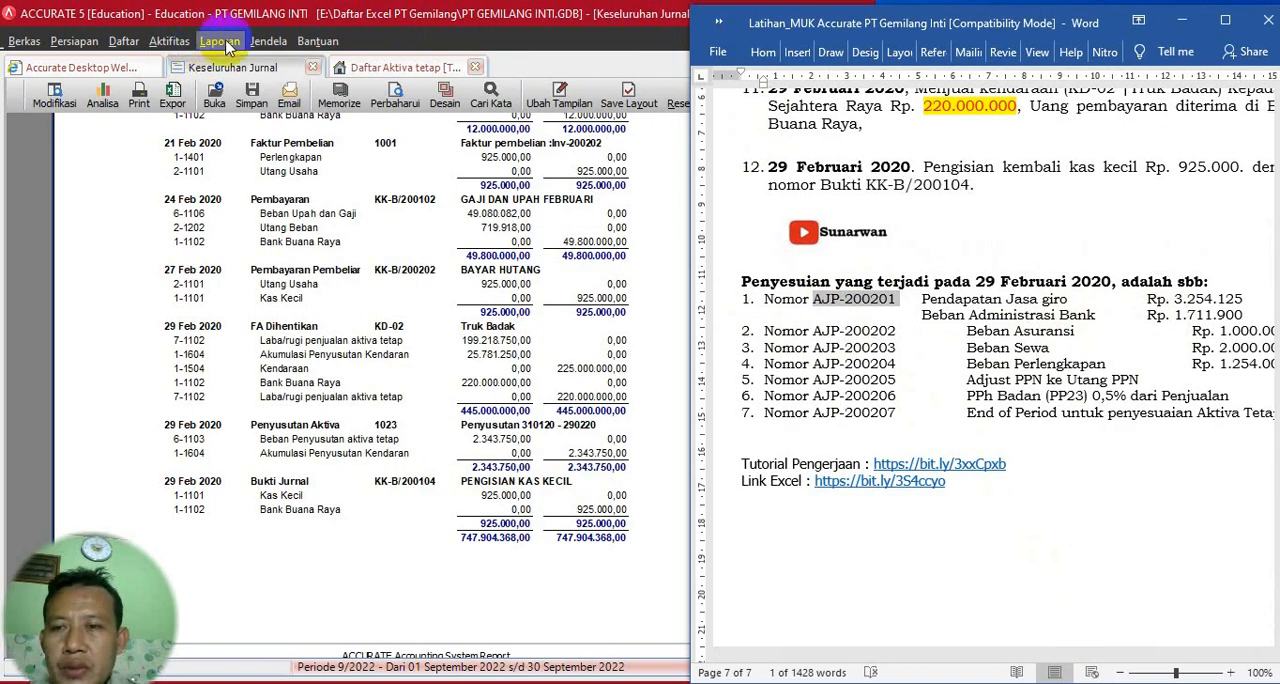
- Close the fixed asset list and generate the Neraca (Standar) report as of 29/02/2020
click(474, 67)
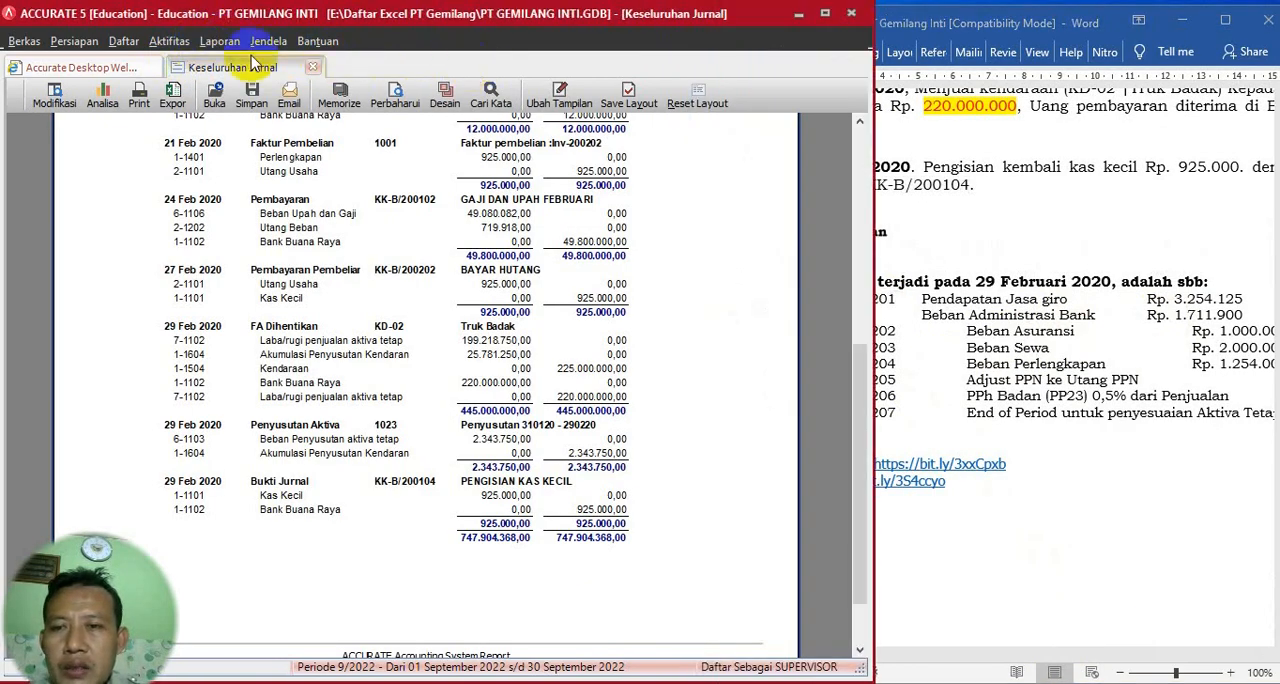
click(215, 42)
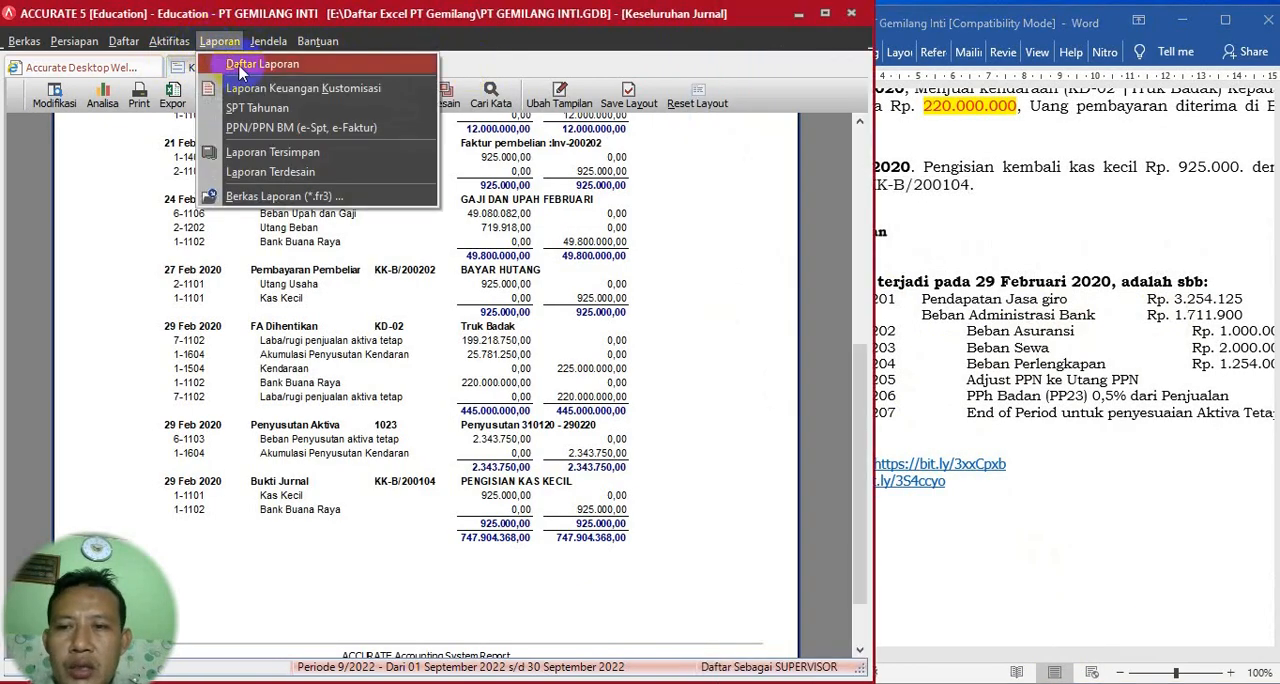
click(236, 64)
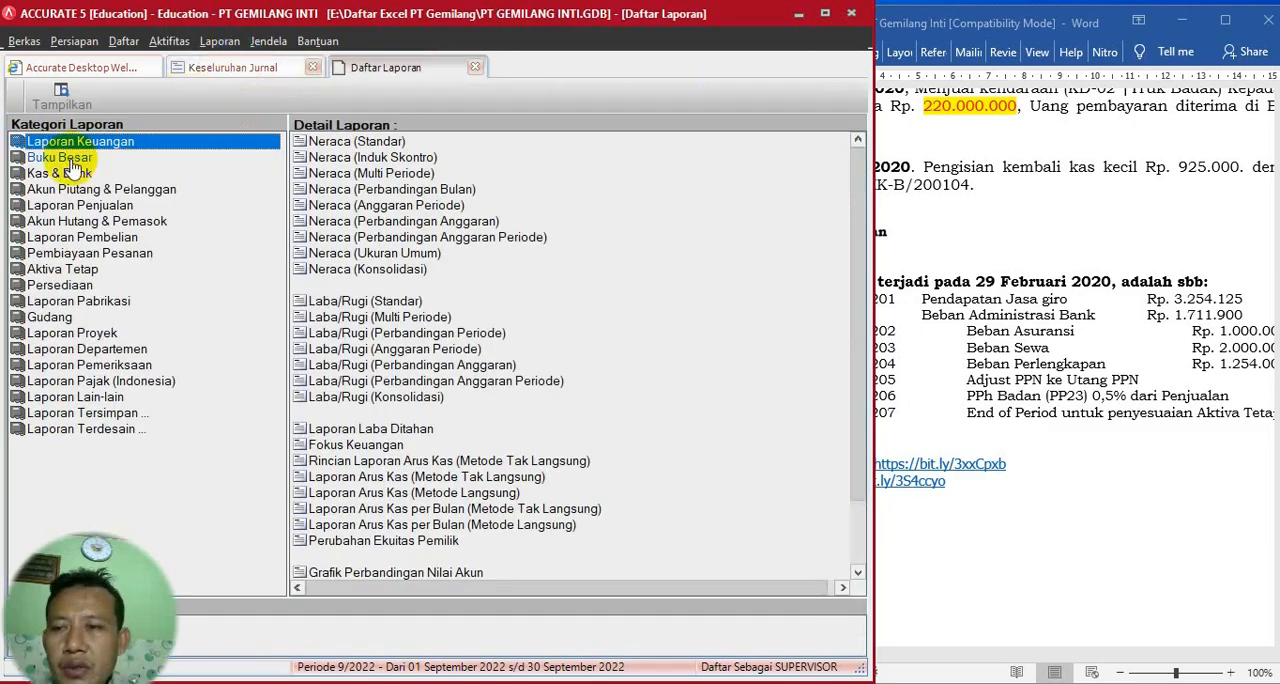
click(360, 143)
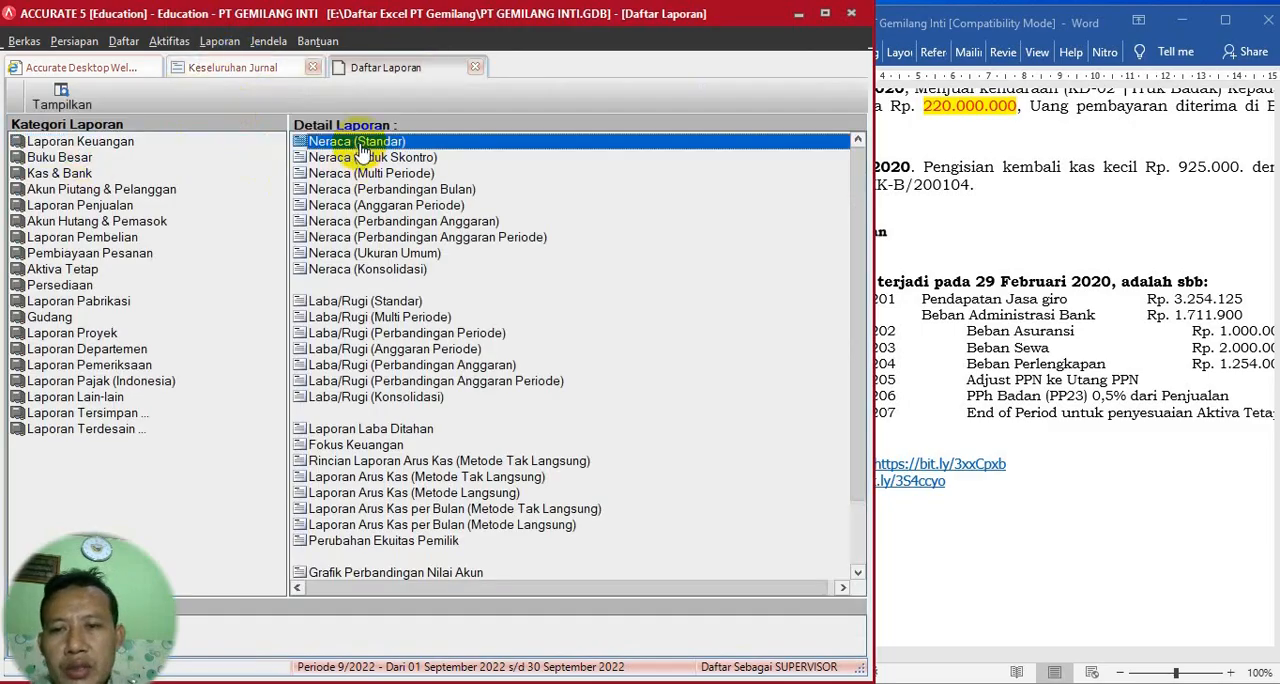
double_click(357, 143)
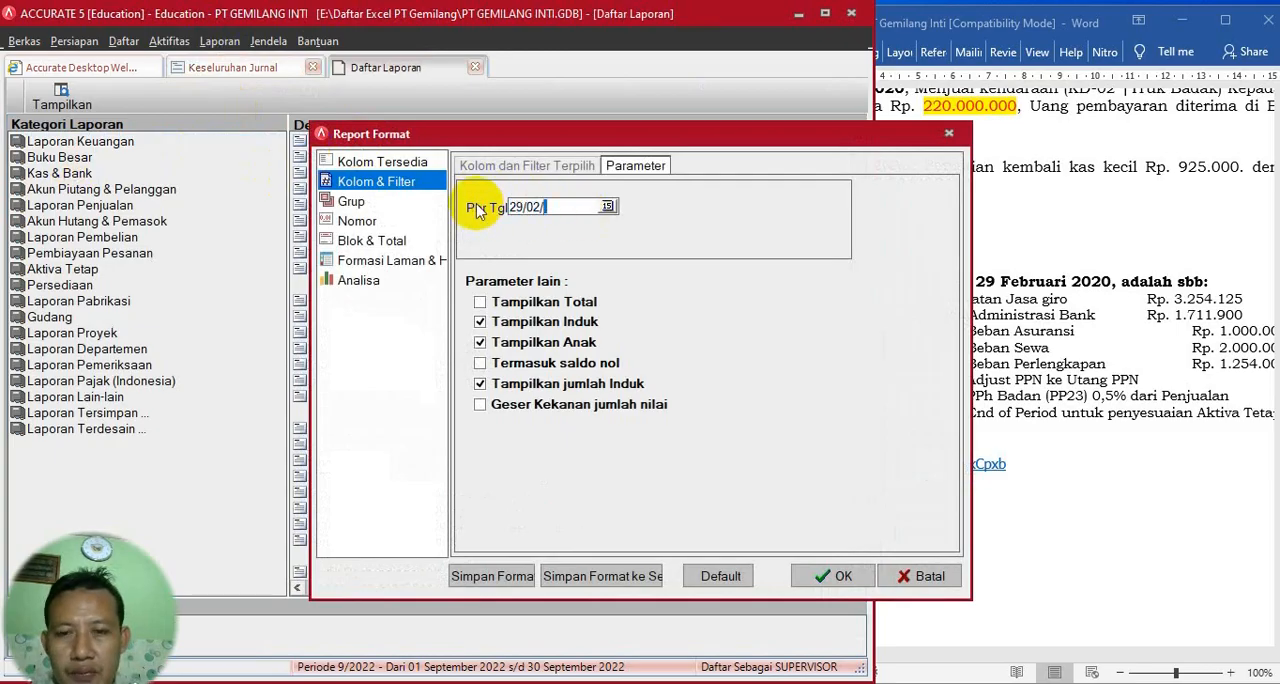
click(833, 576)
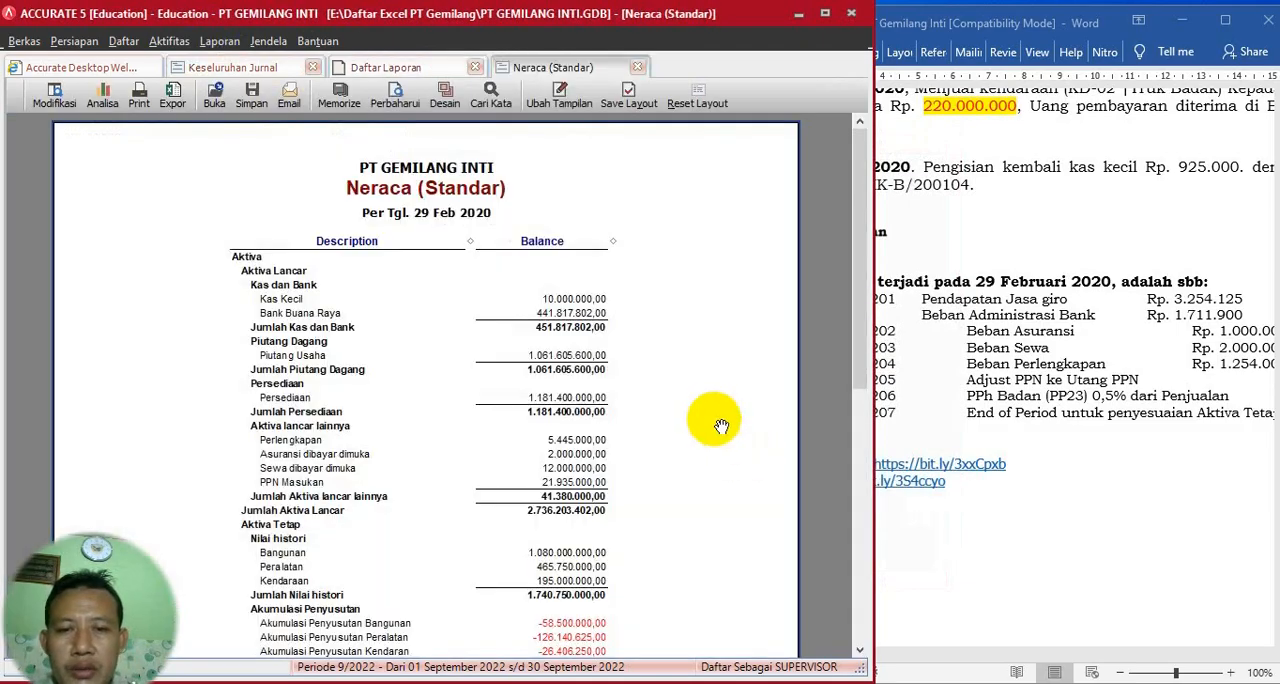
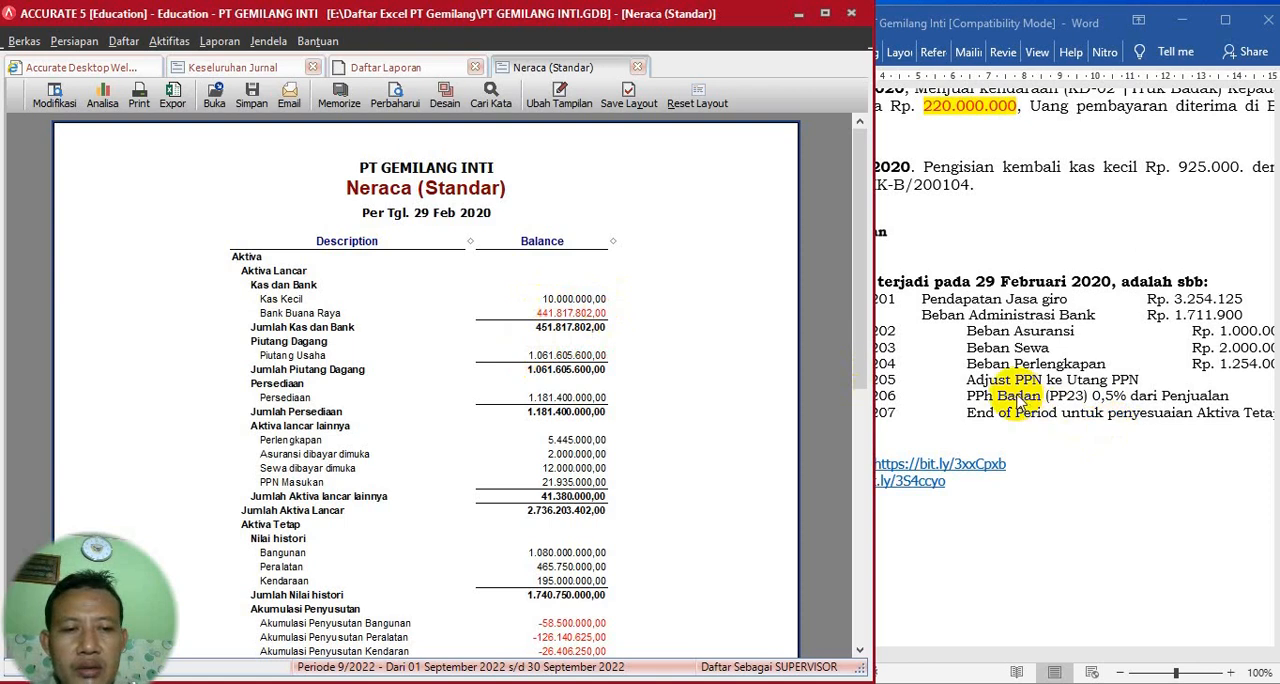
- Start a bank reconciliation for Bank Buana Raya after checking the bank balance in the Neraca (Standar) report
scroll(1015, 400, down, 1)
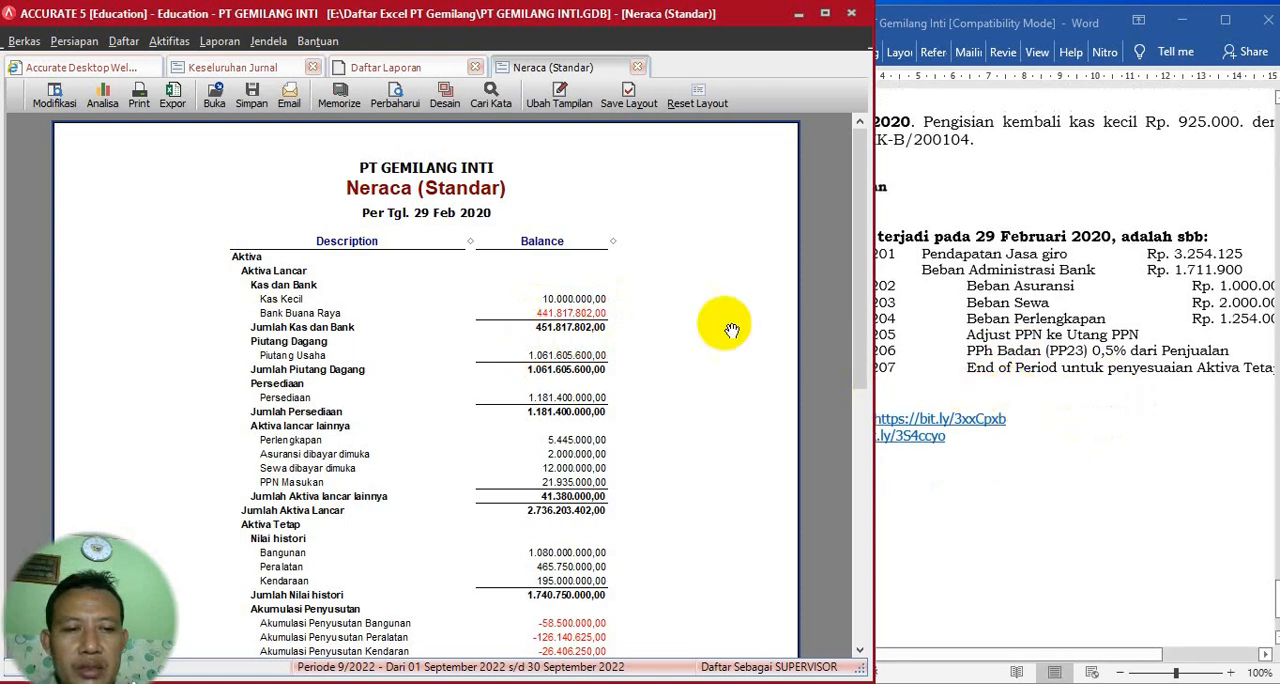
scroll(720, 322, down, 3)
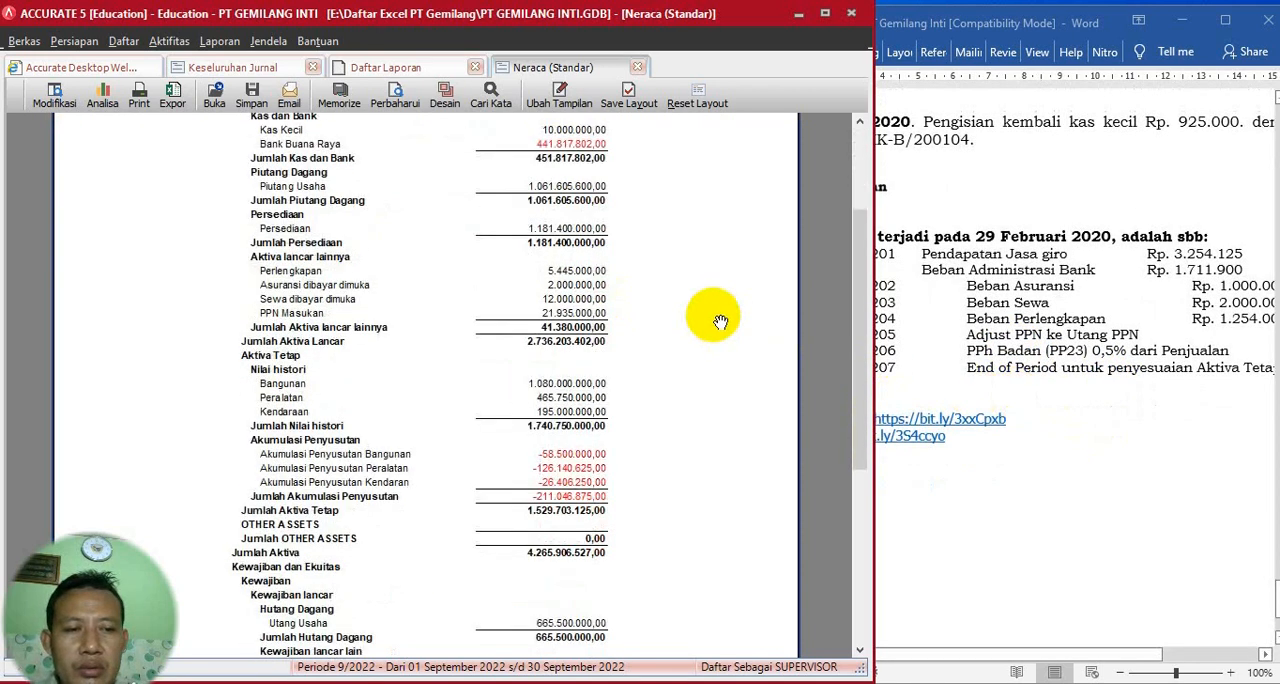
scroll(720, 322, up, 3)
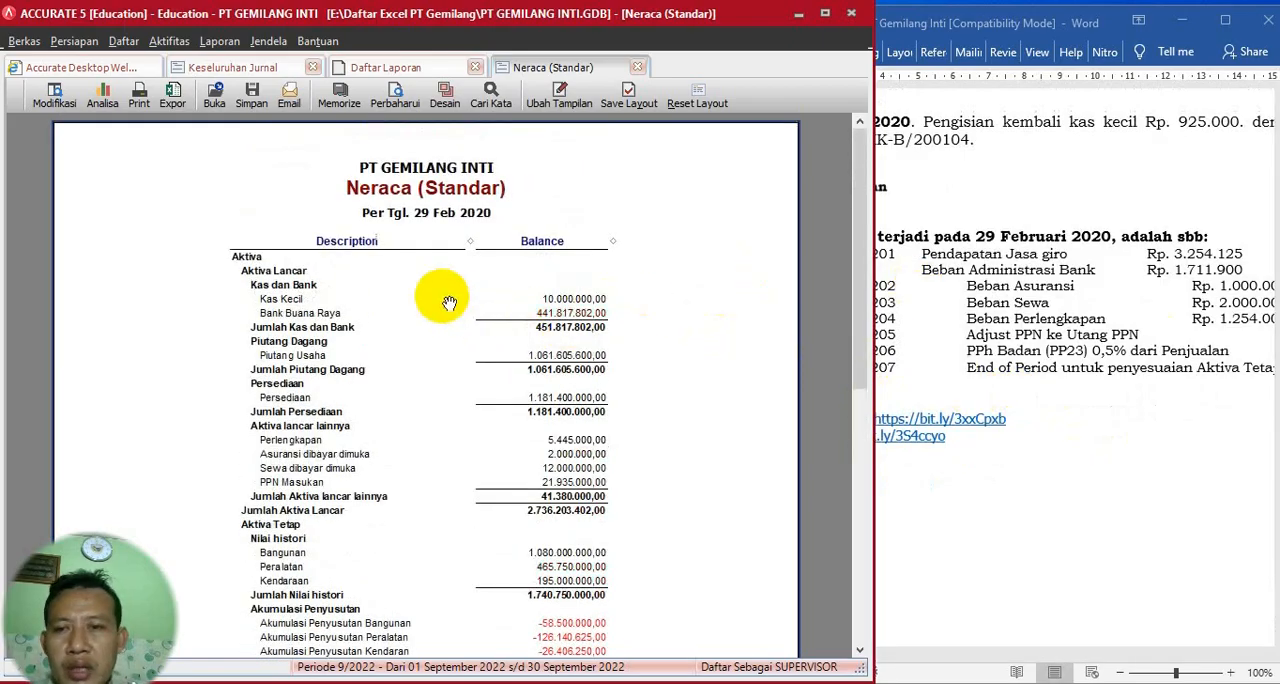
click(168, 44)
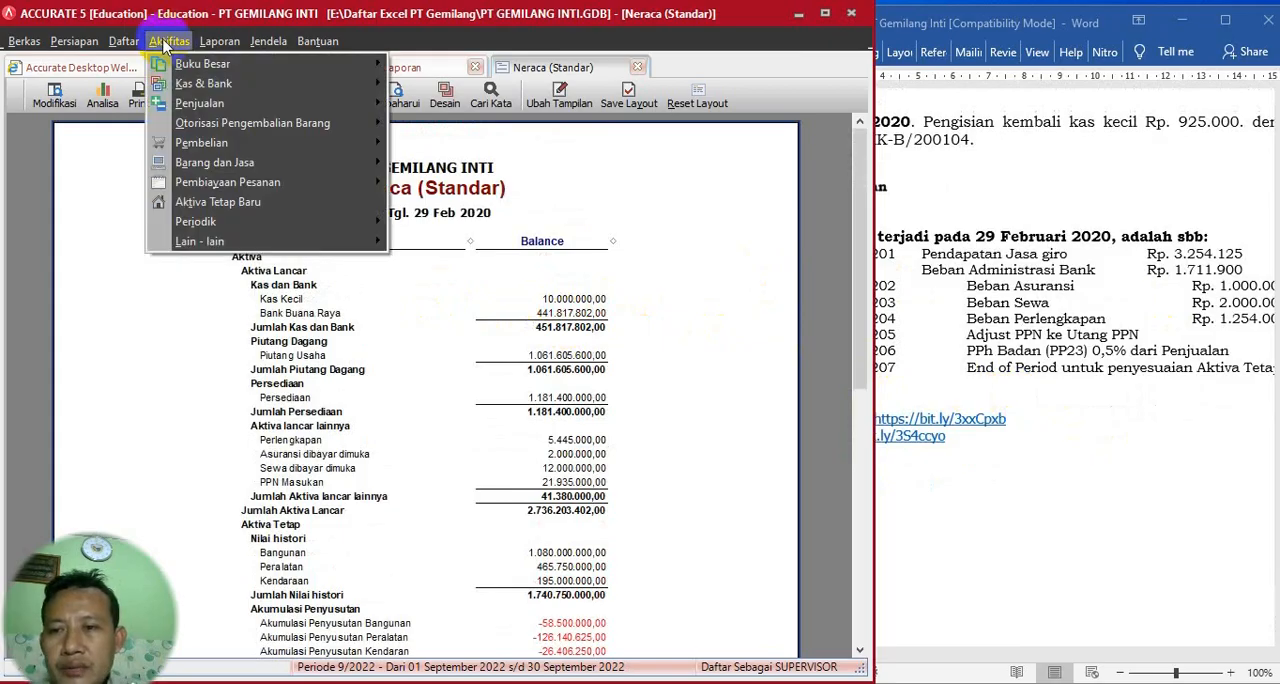
mouse_move(300, 85)
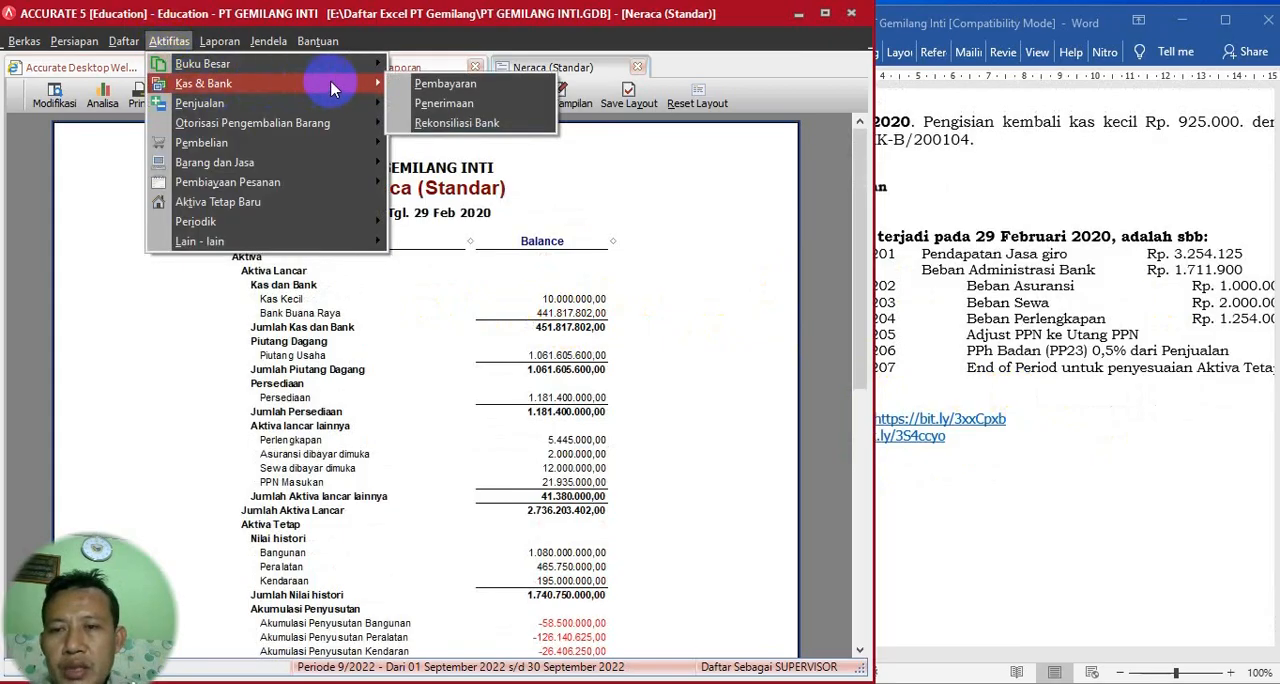
click(441, 124)
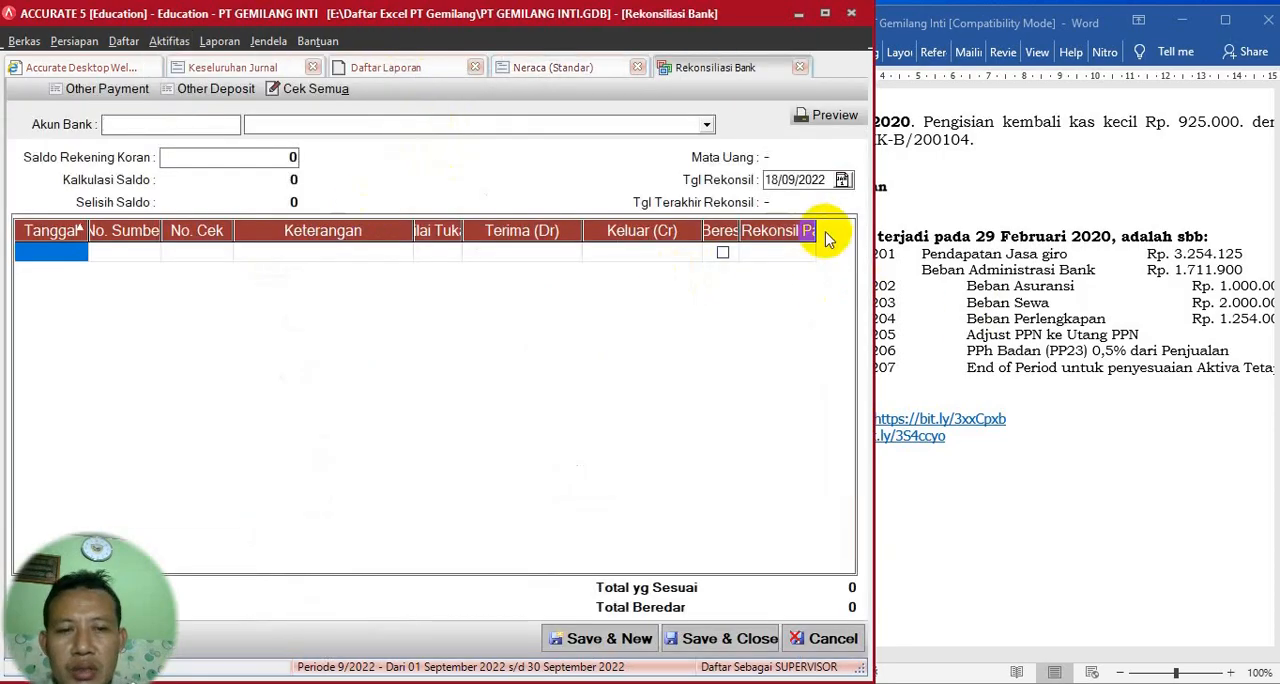
click(570, 72)
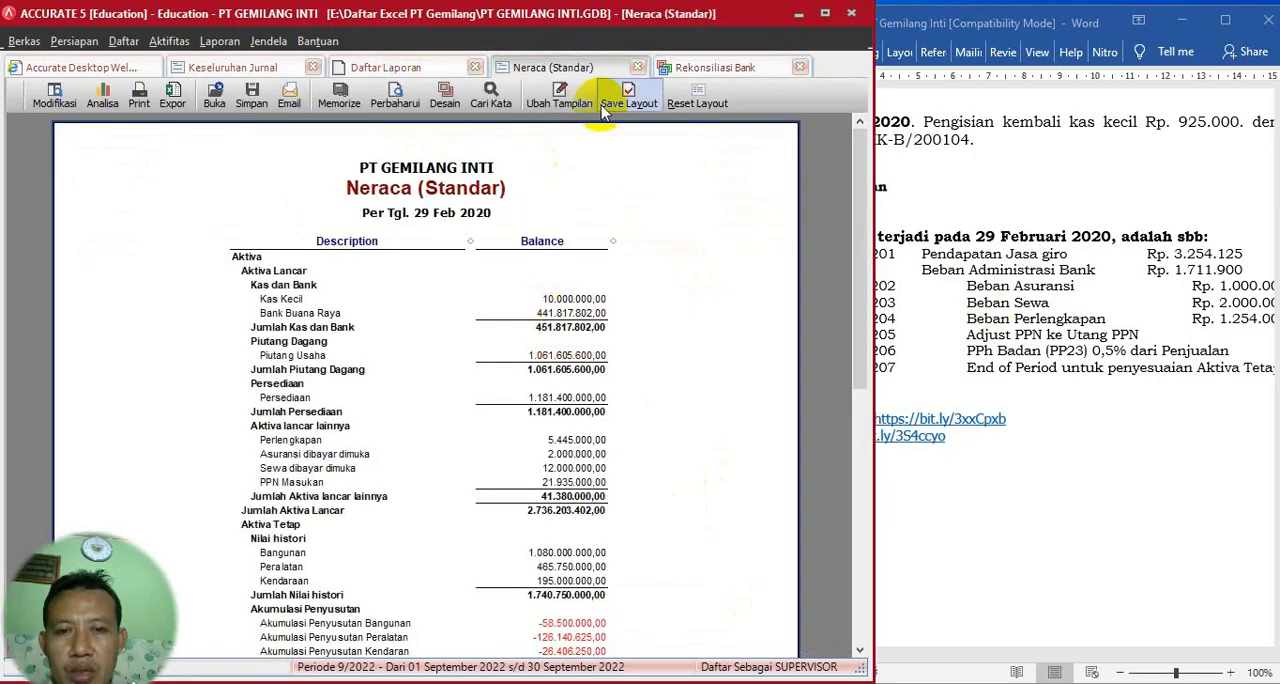
click(714, 72)
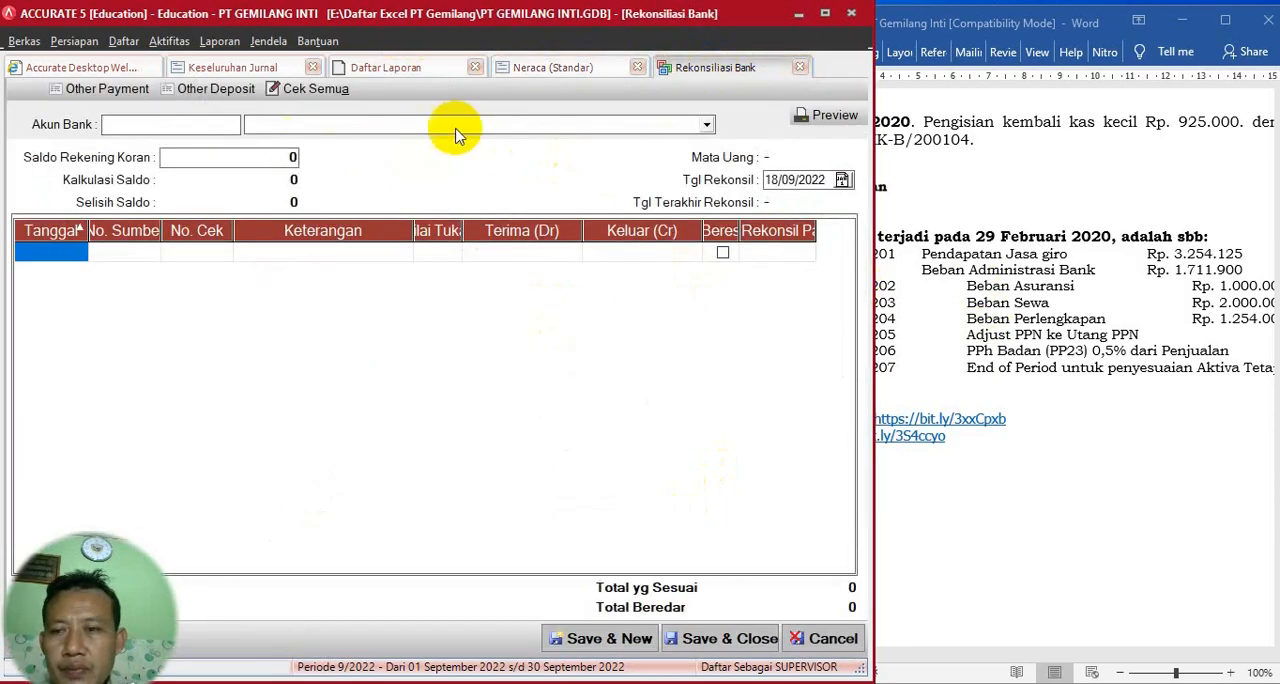
click(707, 124)
click(300, 143)
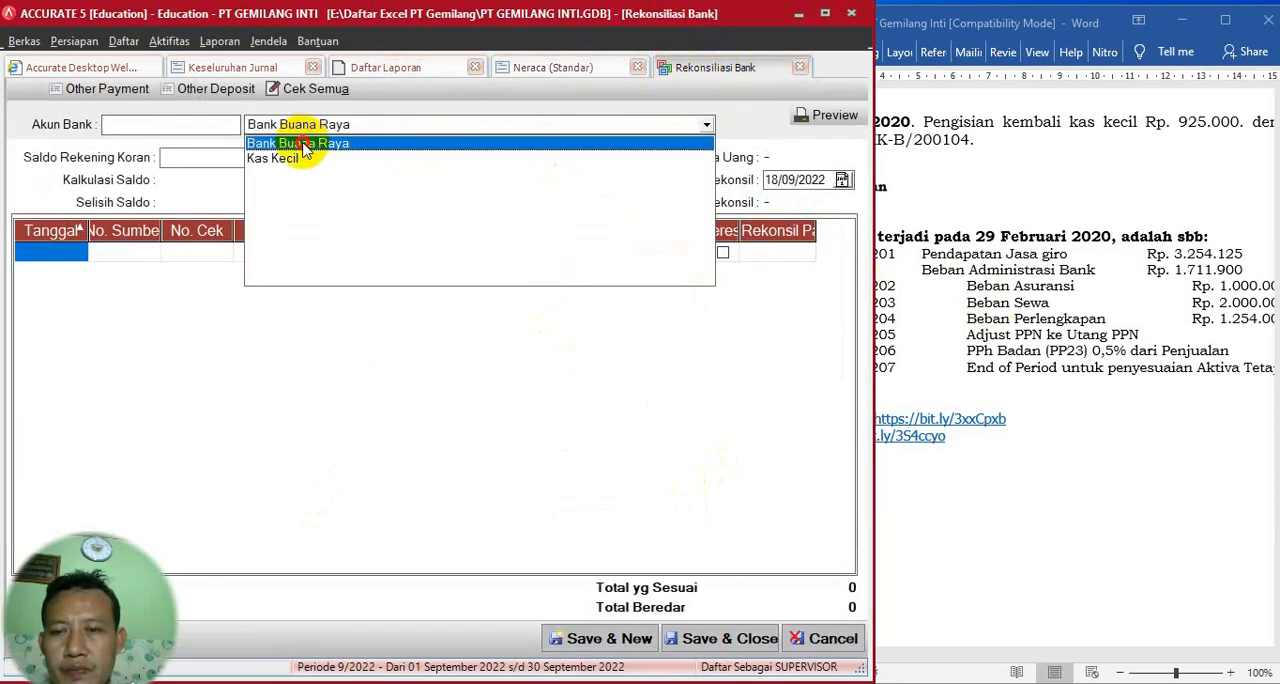
- Set the reconciliation date to 29/02/2020 and the bank statement balance (Saldo Rekening Koran) to 441.817.802
click(802, 179)
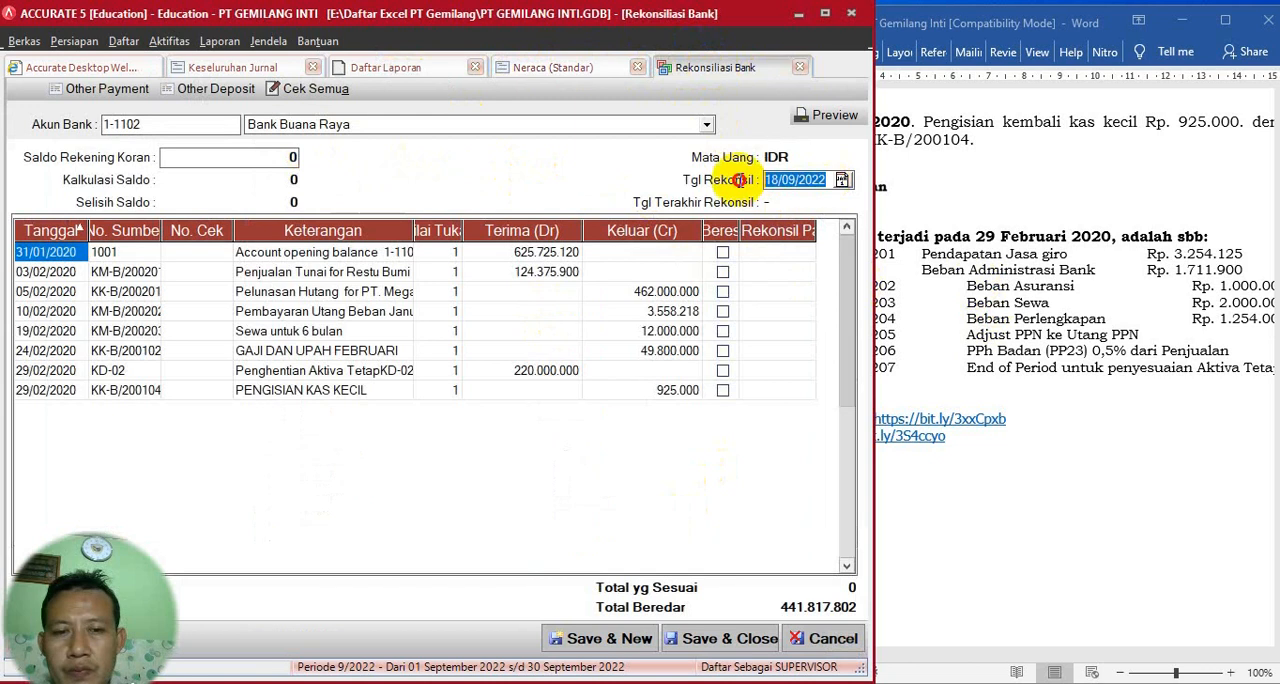
text(29)
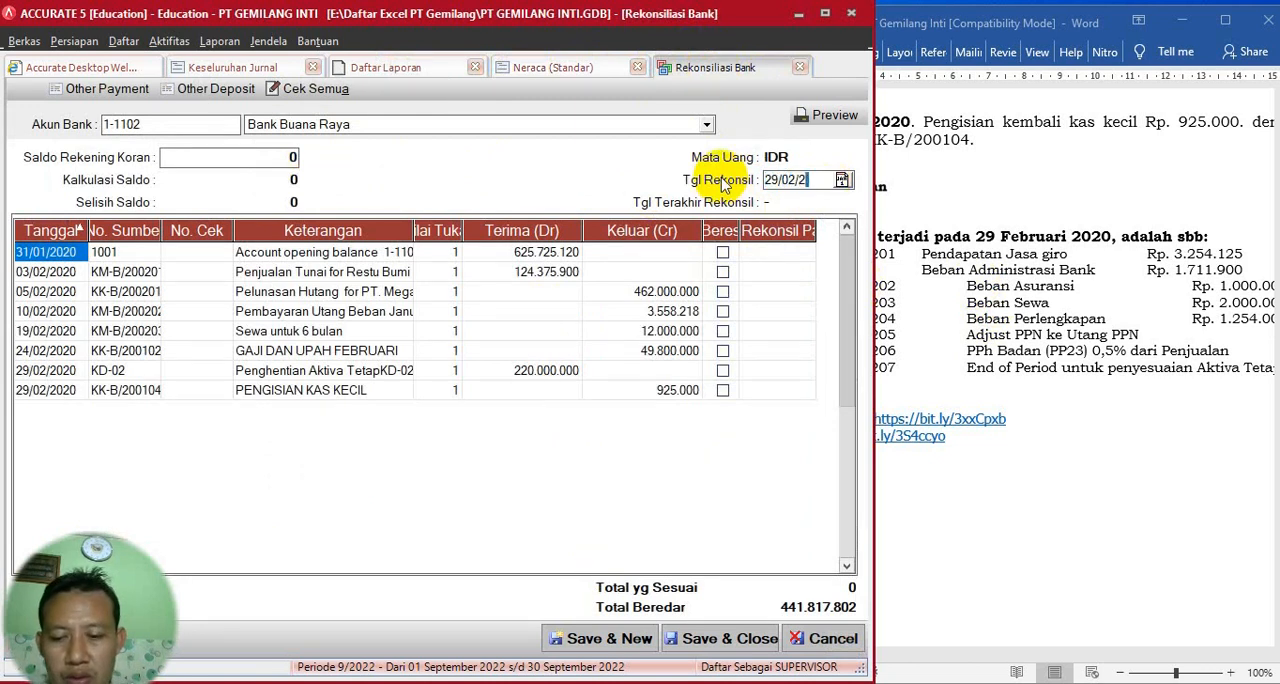
key(Tab)
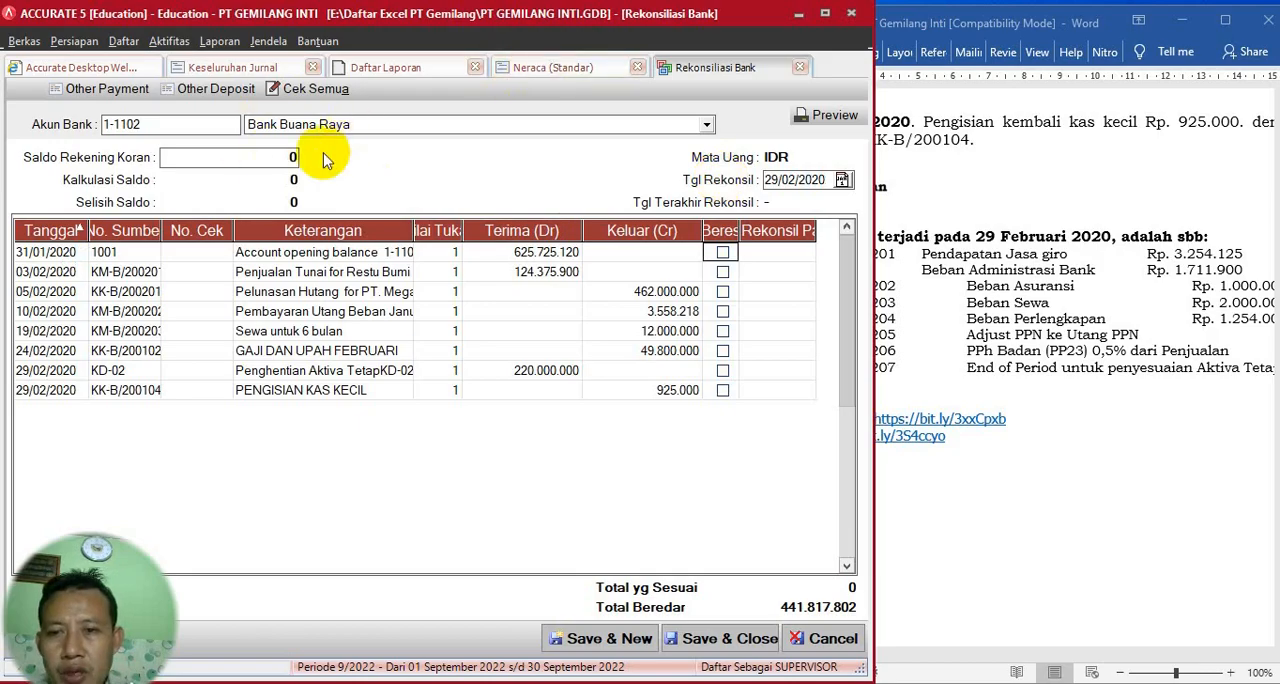
click(297, 155)
drag(298, 155, 140, 158)
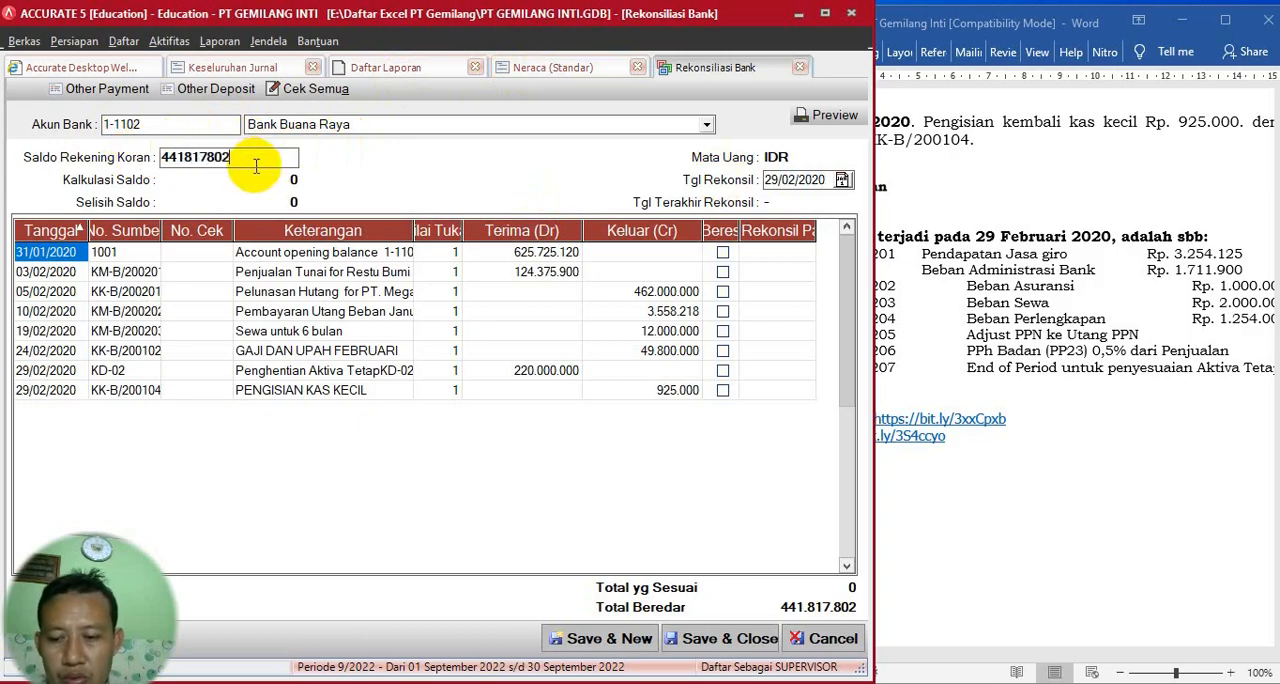
key(Tab)
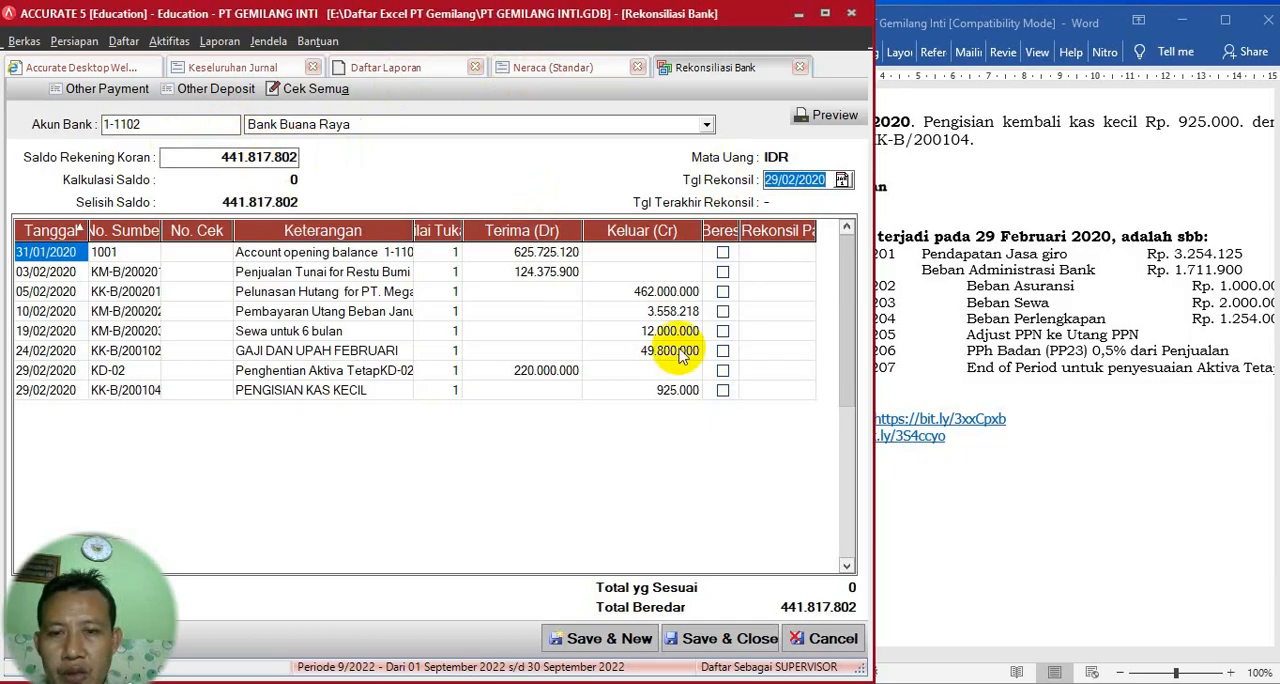
- Mark every listed bank transaction as cleared, from the 31/01/2020 opening balance through the 29/02/2020 PENGISIAN KAS KECIL
click(723, 253)
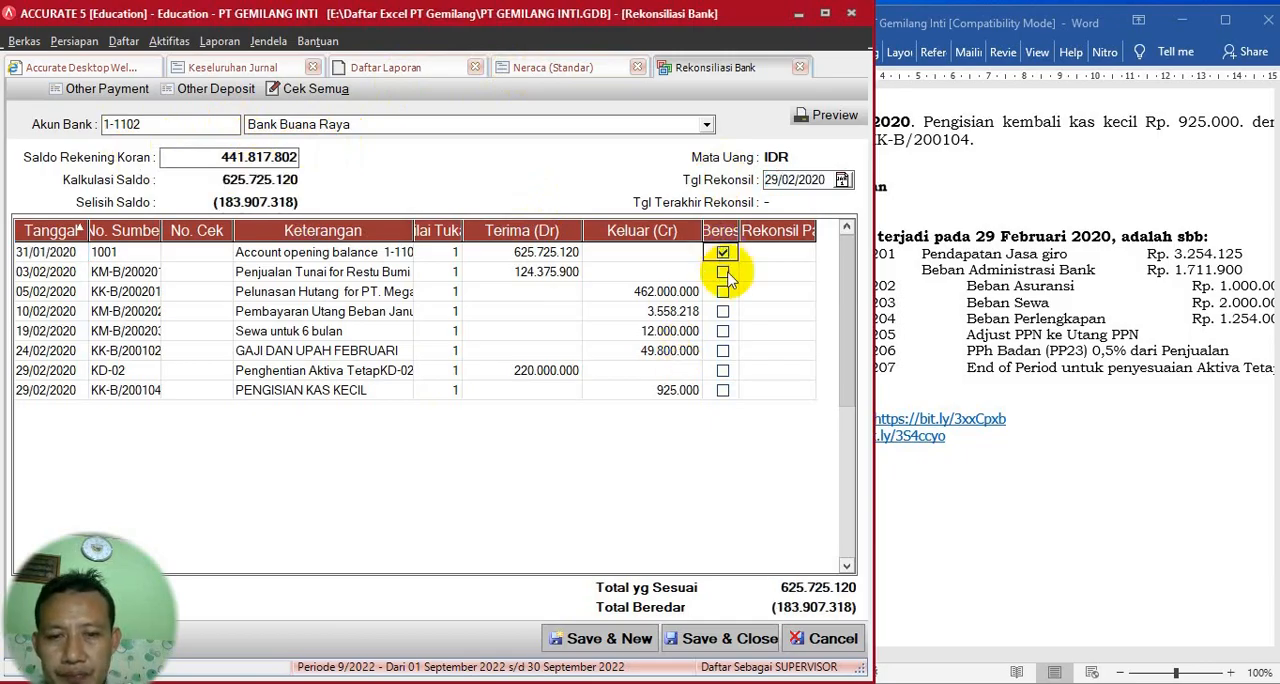
click(723, 274)
click(723, 291)
click(723, 311)
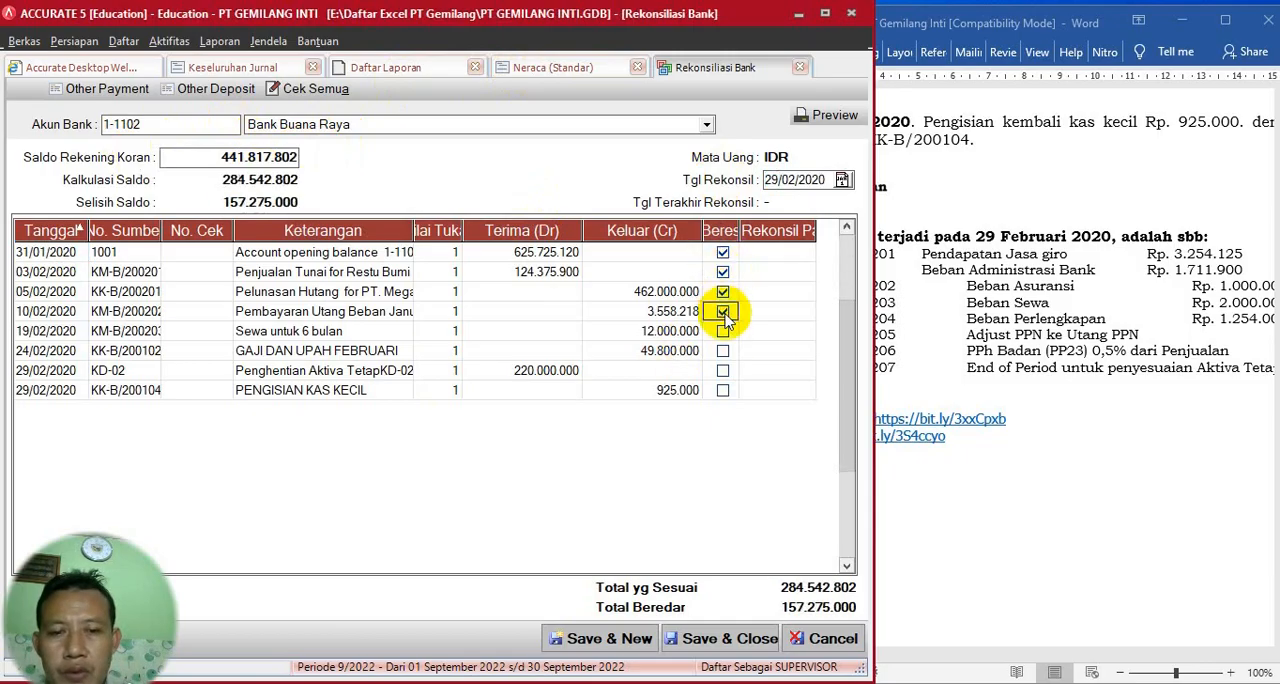
click(725, 334)
click(724, 352)
click(724, 372)
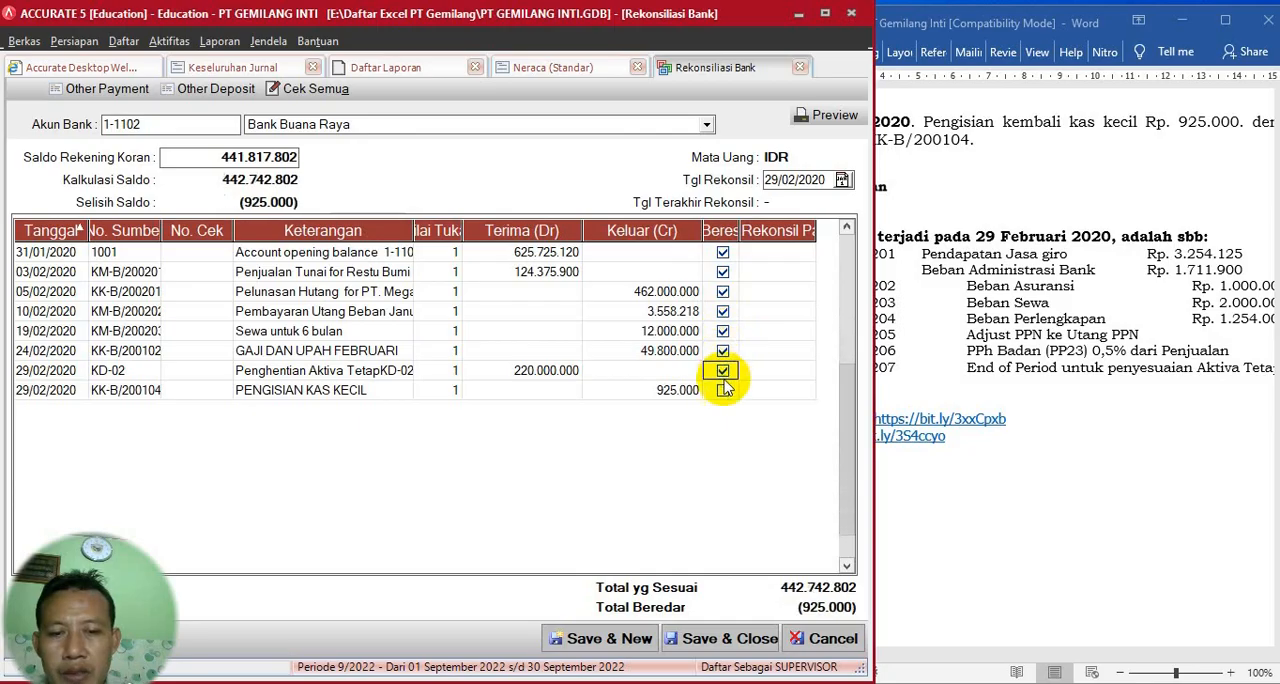
click(723, 391)
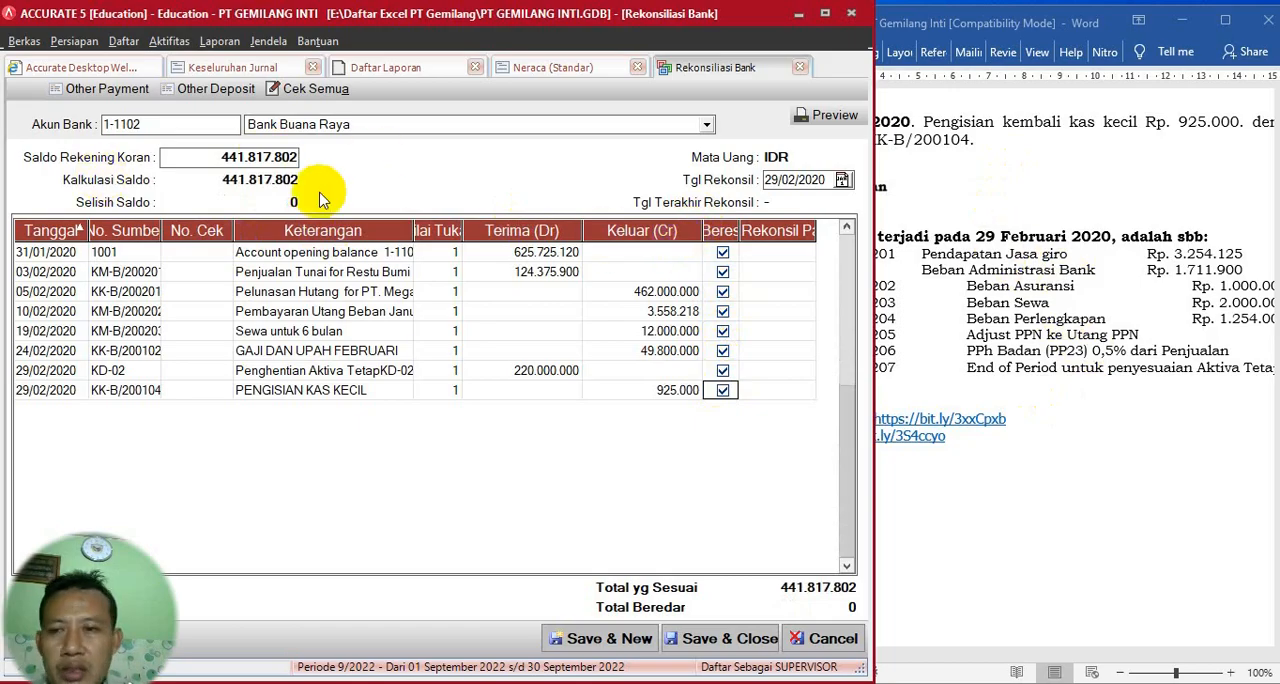
- Create an Other Deposit to Bank Buana Raya with voucher number AJP-200201, date 29/02/2020 and memo PENDAPATAN JASA GIRO
click(208, 97)
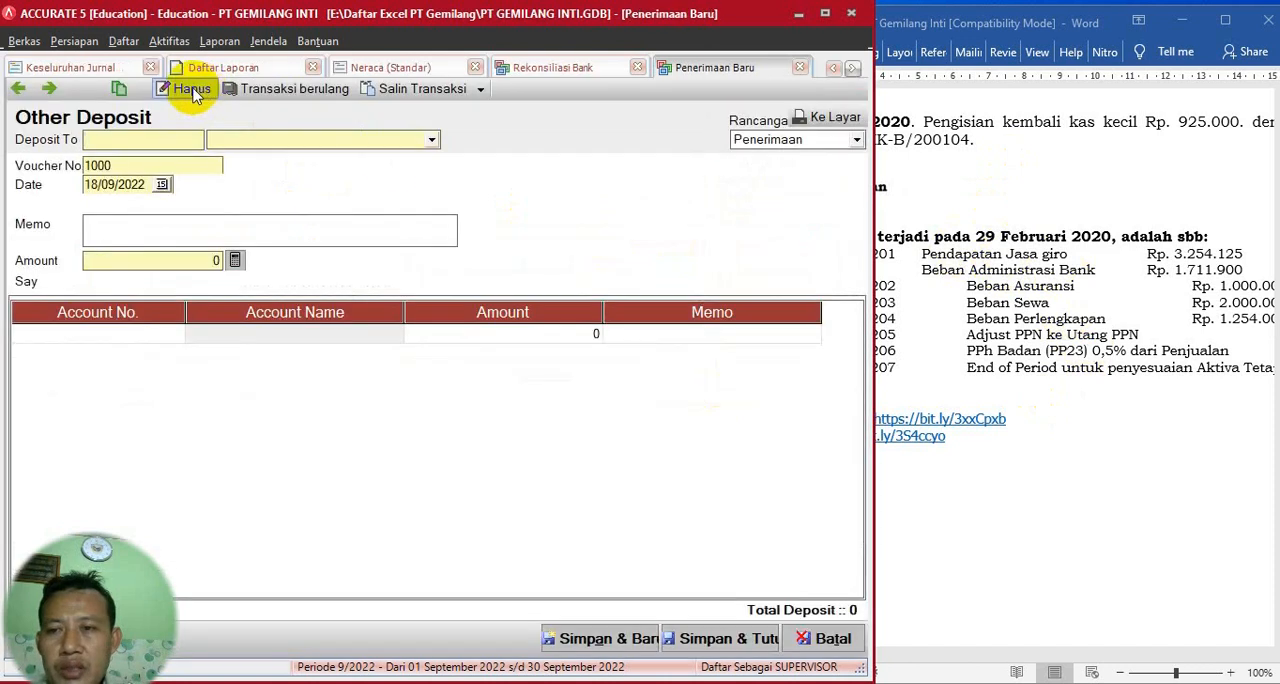
click(431, 139)
click(297, 179)
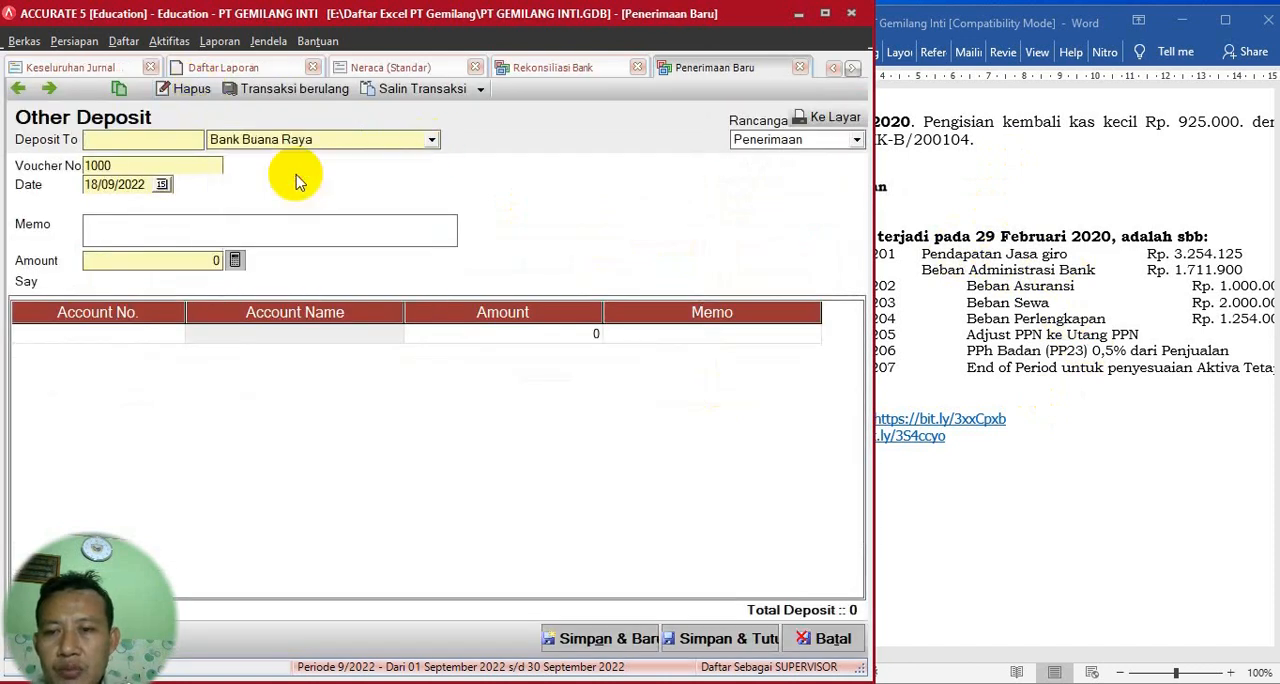
click(160, 168)
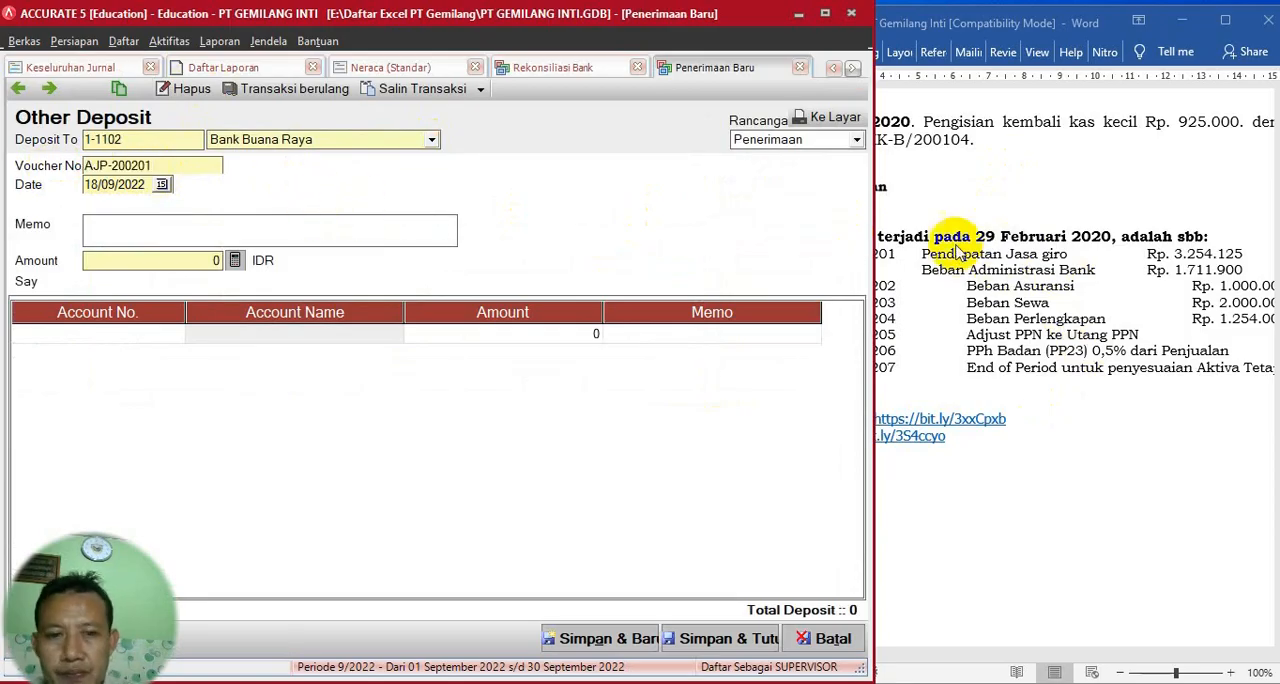
click(930, 298)
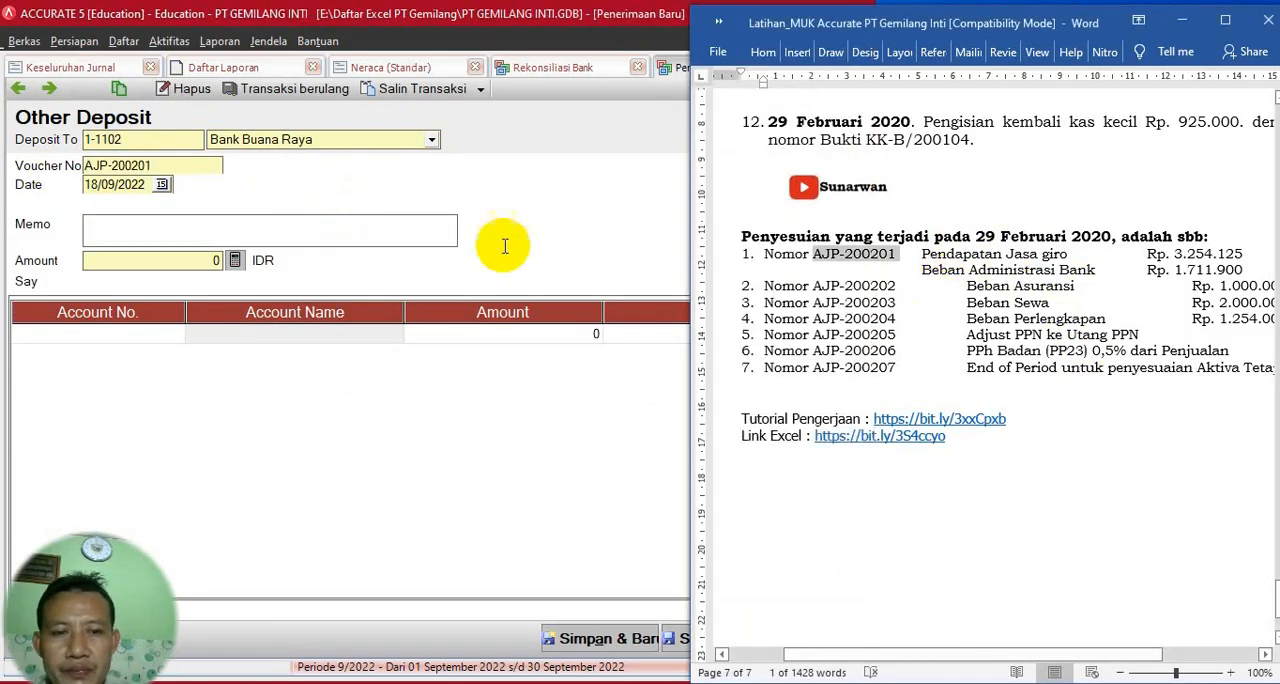
click(157, 184)
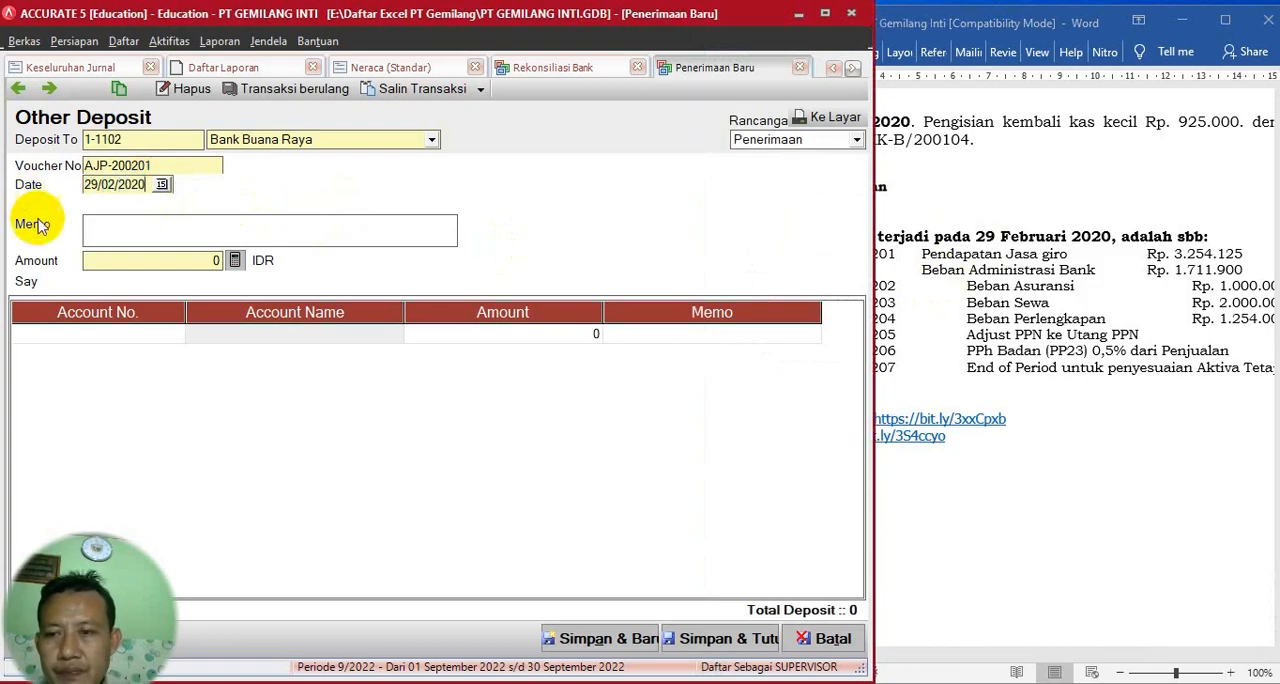
click(163, 234)
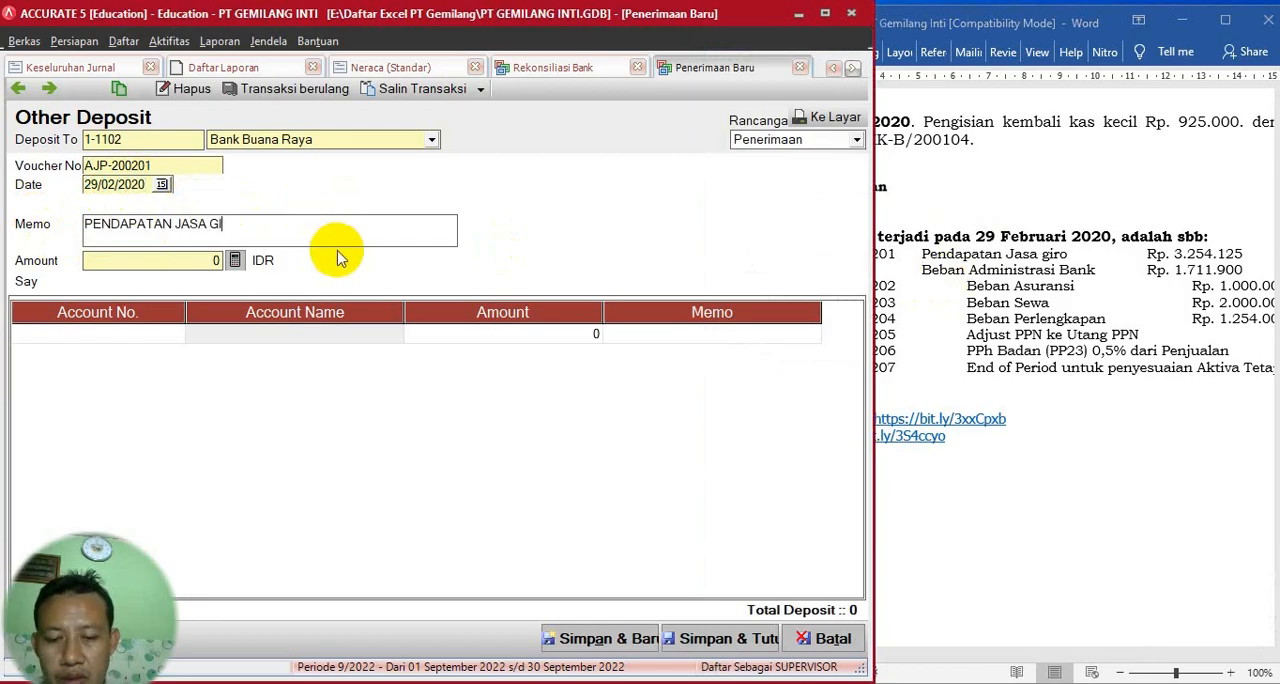
- Find the interest income account and add Pendapatan Bunga (7-1101) as the deposit's first line
click(165, 335)
click(176, 334)
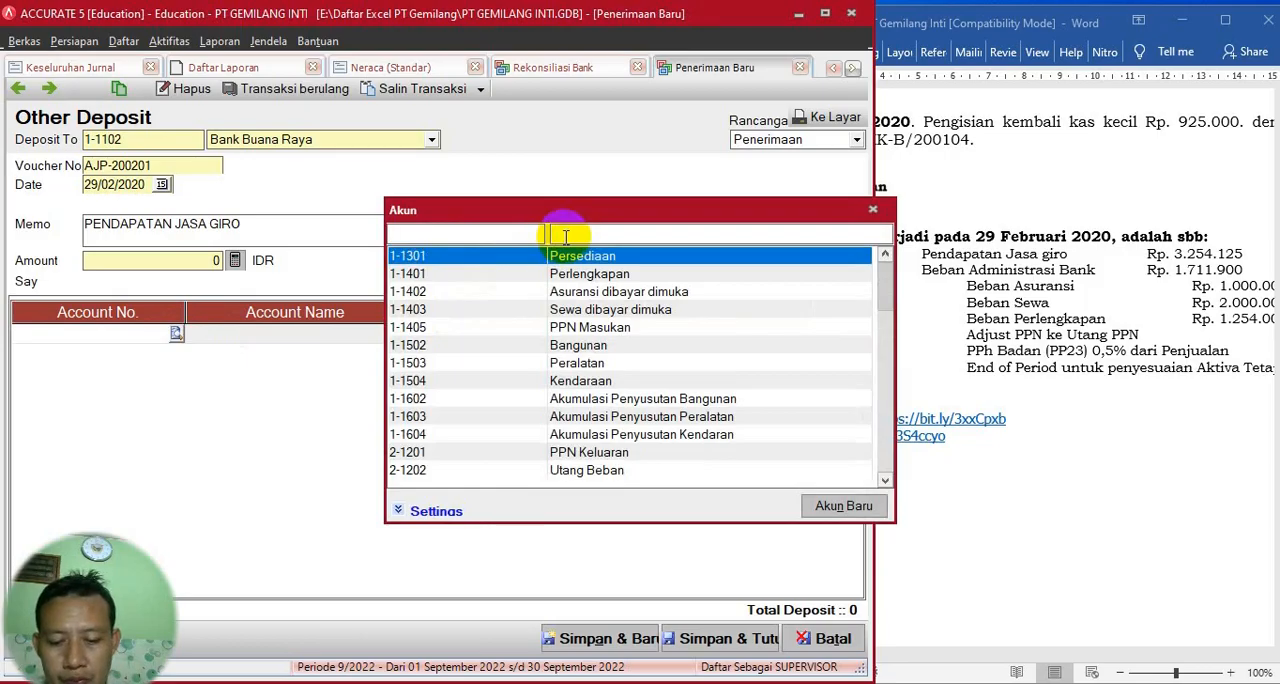
text(GI)
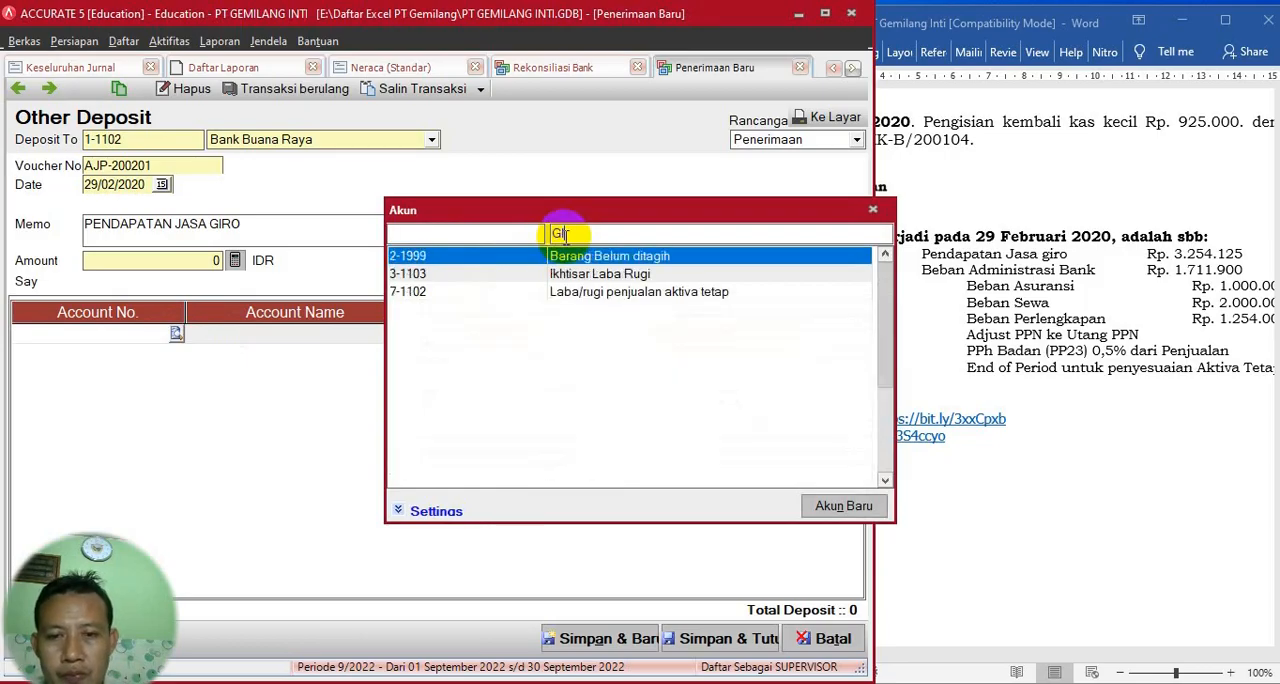
key(BackSpace)
key(BackSpace)
text(JA)
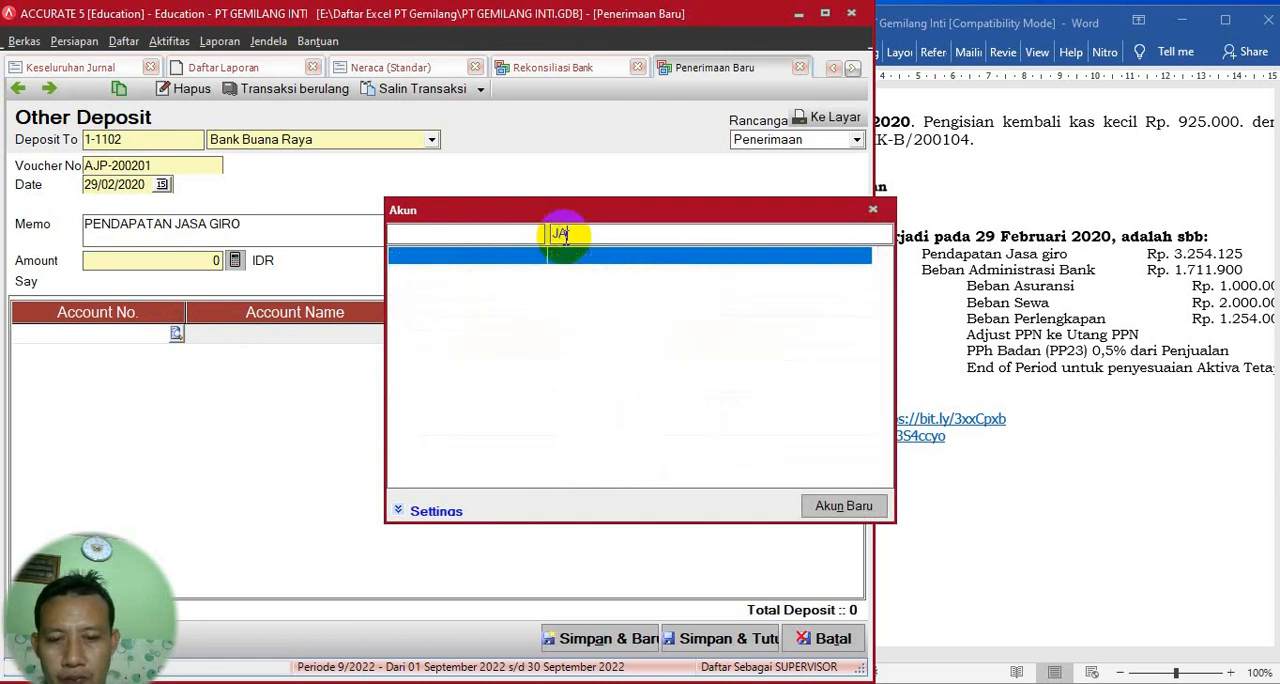
key(BackSpace)
key(BackSpace)
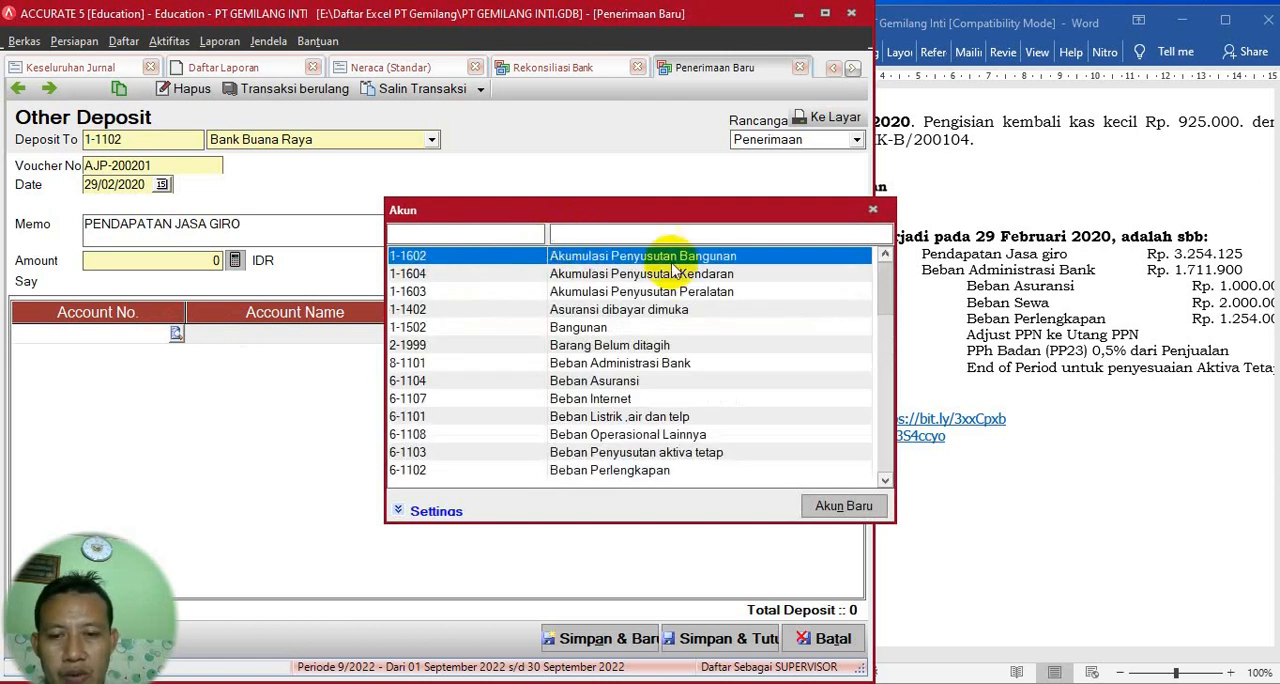
scroll(888, 478, down, 18)
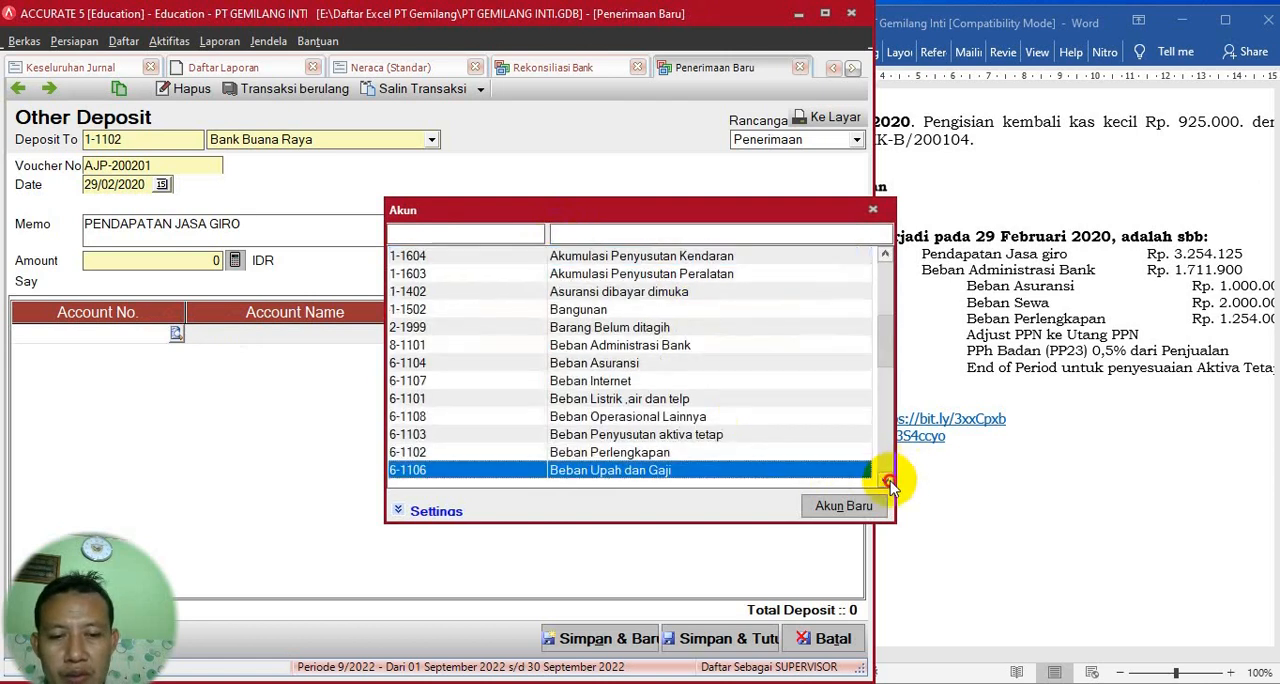
scroll(888, 482, down, 18)
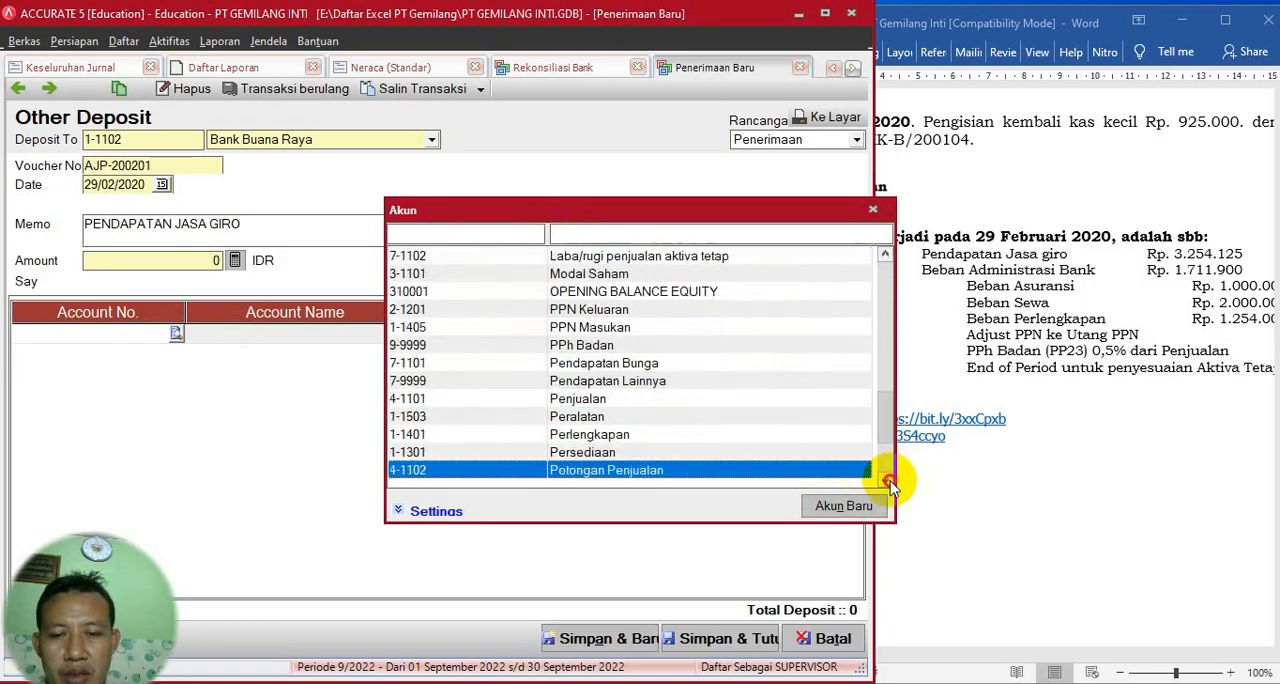
scroll(888, 482, down, 4)
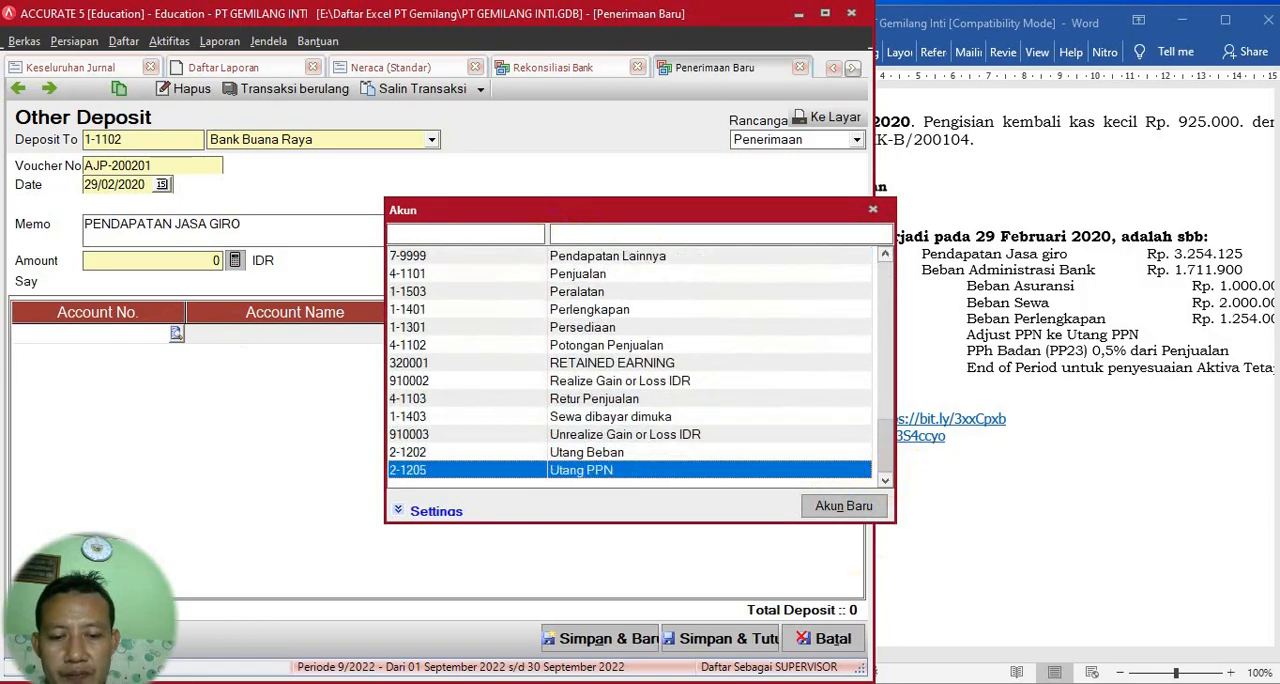
scroll(608, 330, up, 6)
double_click(608, 343)
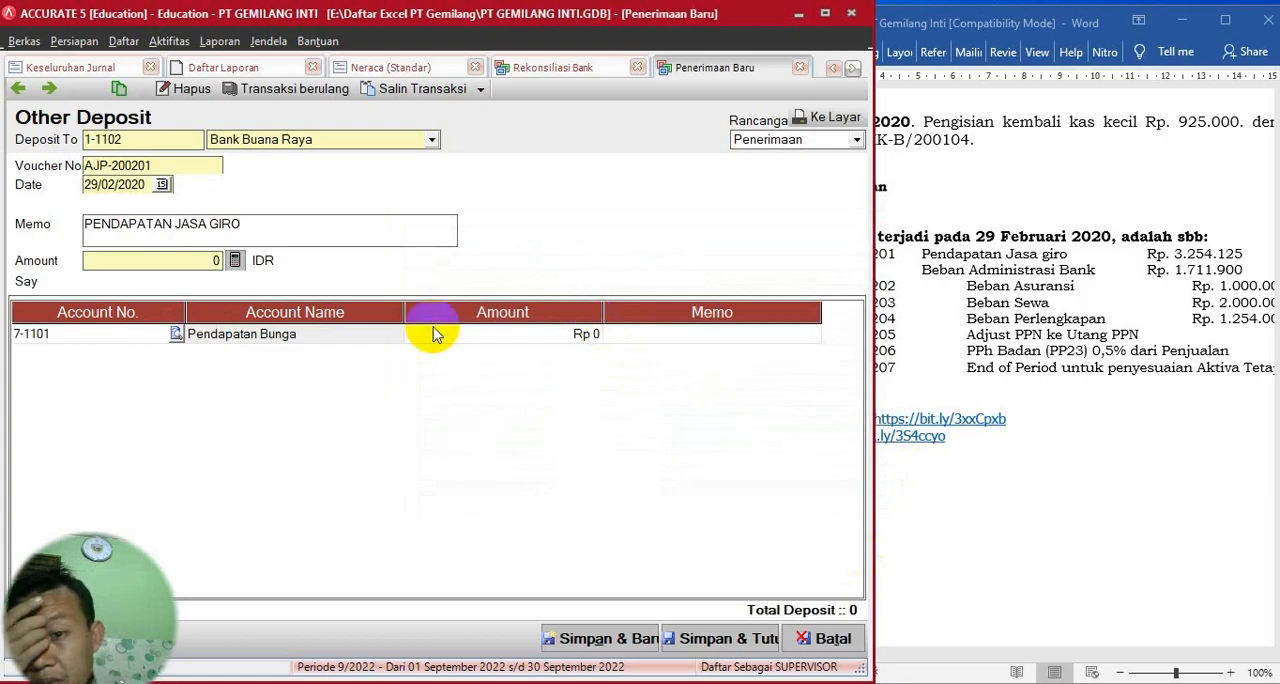
- Set the Pendapatan Bunga line's amount to Rp 3.254.125
click(523, 340)
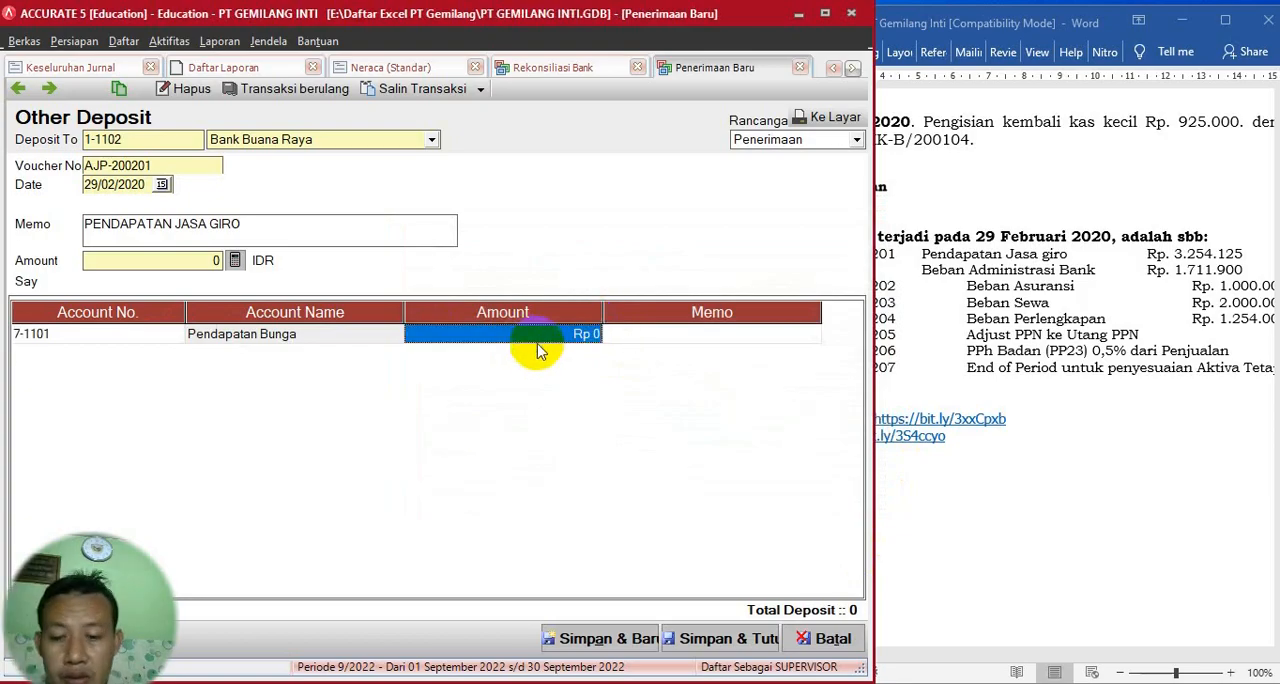
text(3.)
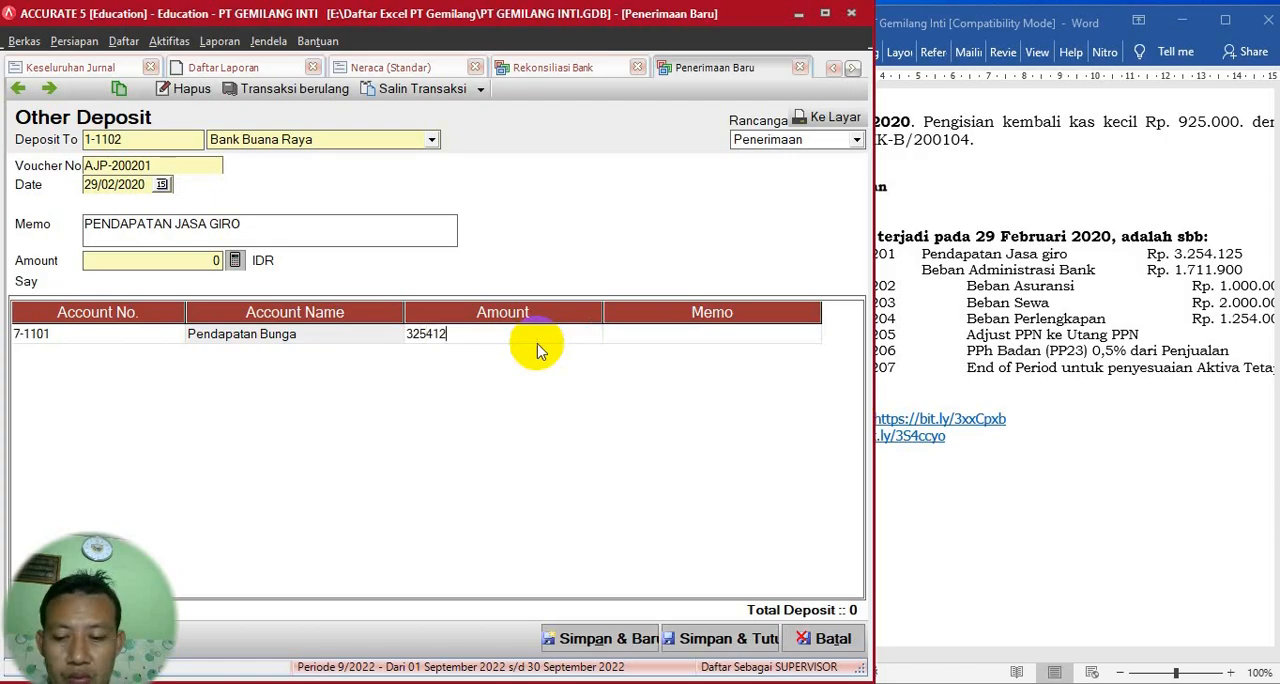
text(254.125)
key(Tab)
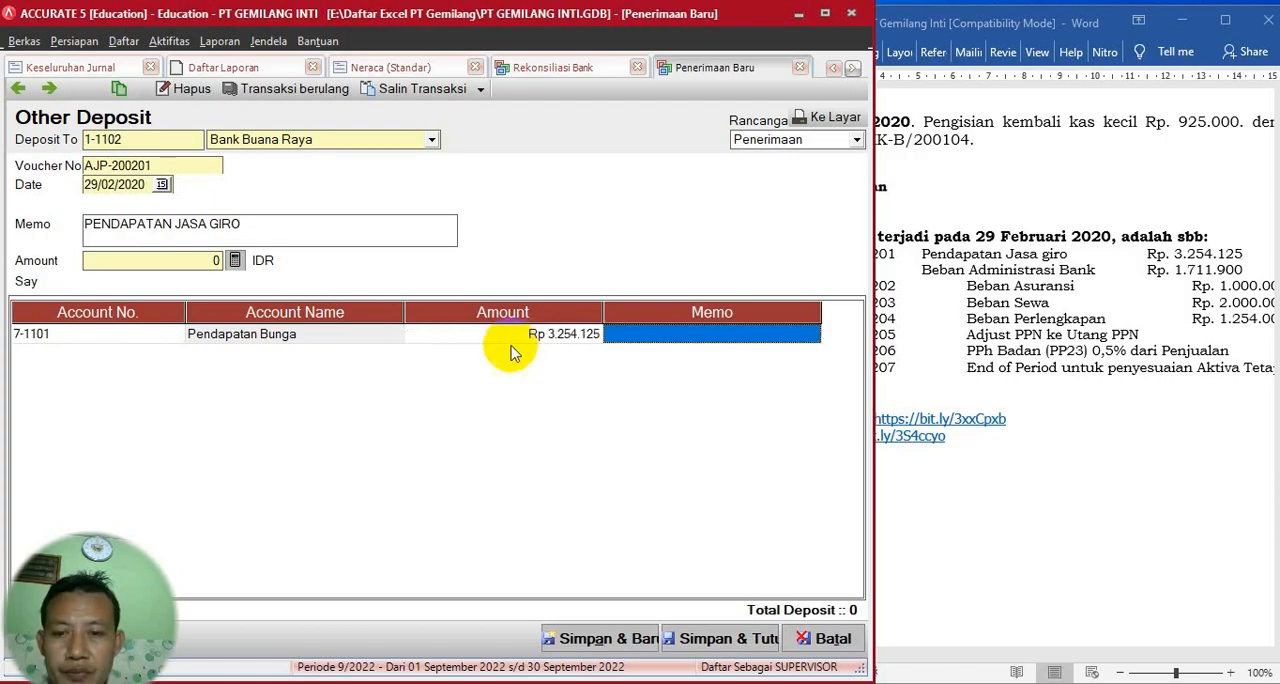
- Calculate the PENDAPATAN JASA GIRO deposit's total amount from its line, then save and close the deposit
click(235, 260)
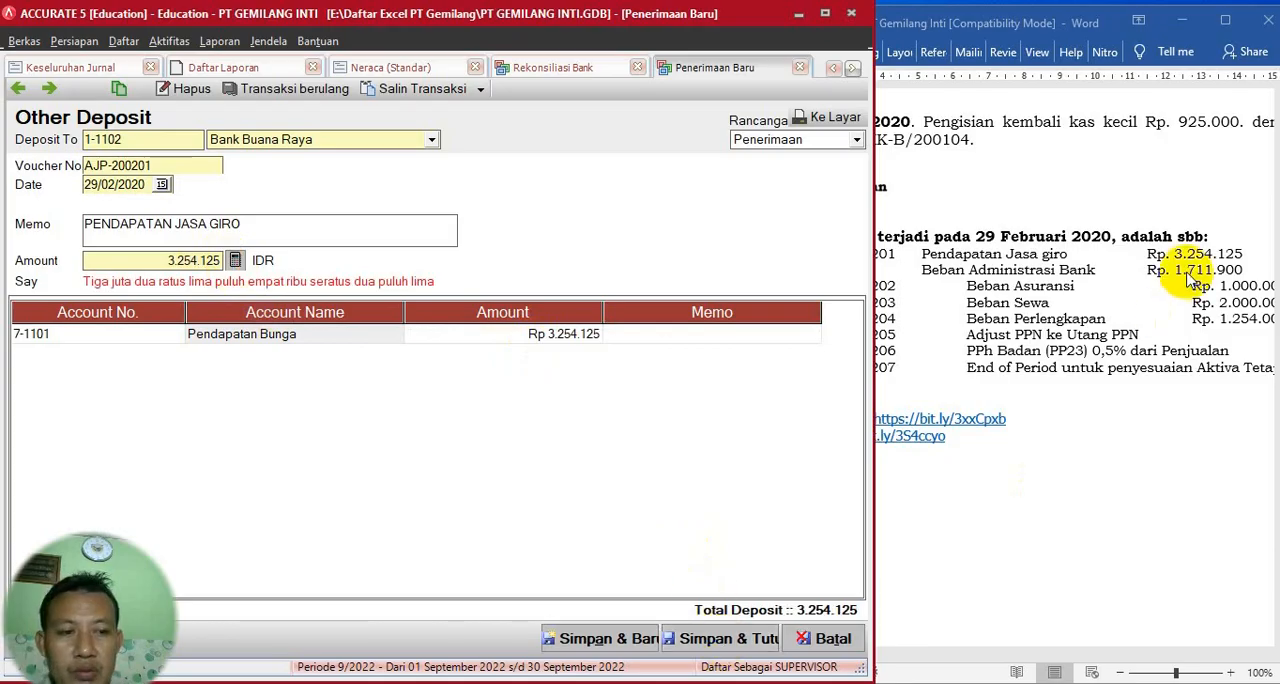
click(728, 646)
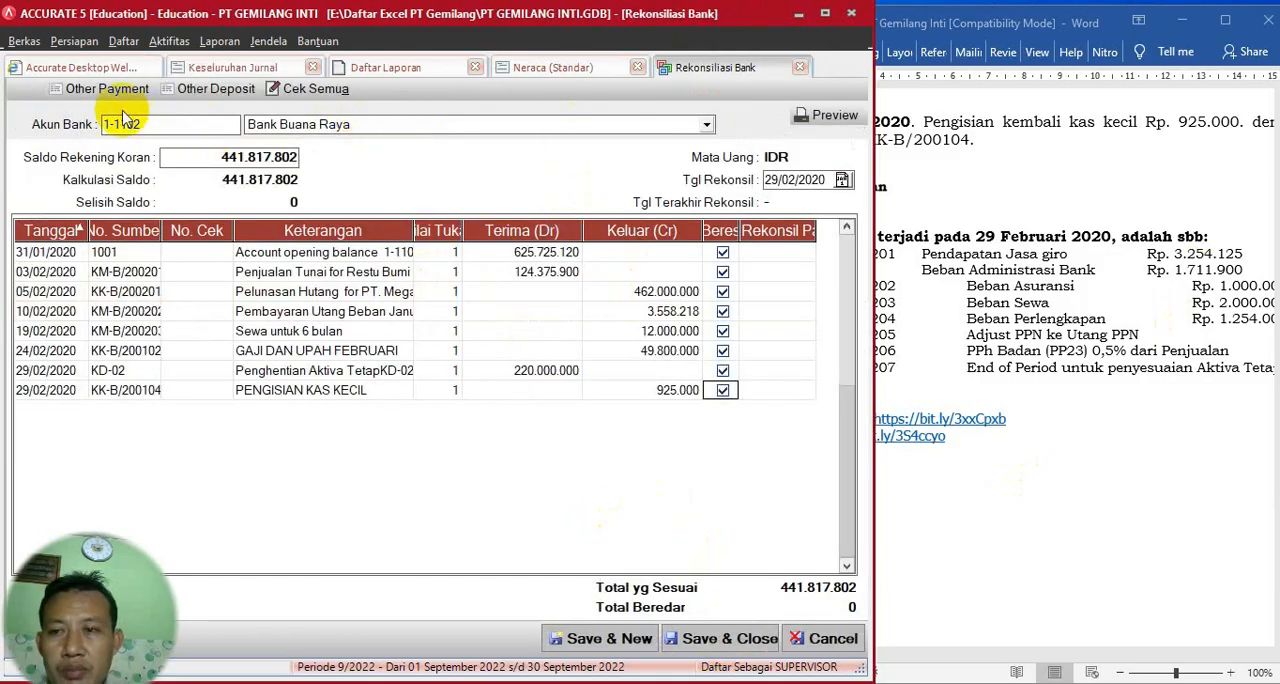
- Create an Other Payment from Bank Buana Raya with voucher number AJP-200201, date 29/02/2020 and memo BEBANADM BANK
click(100, 89)
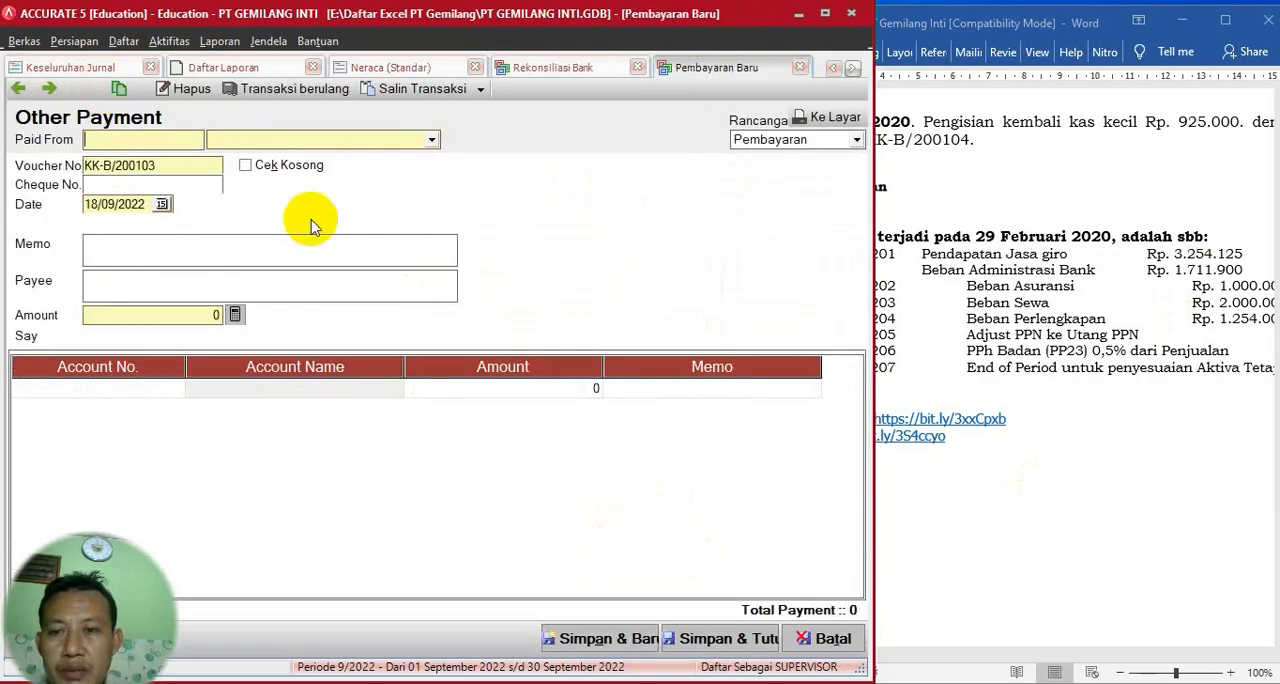
click(423, 138)
click(313, 180)
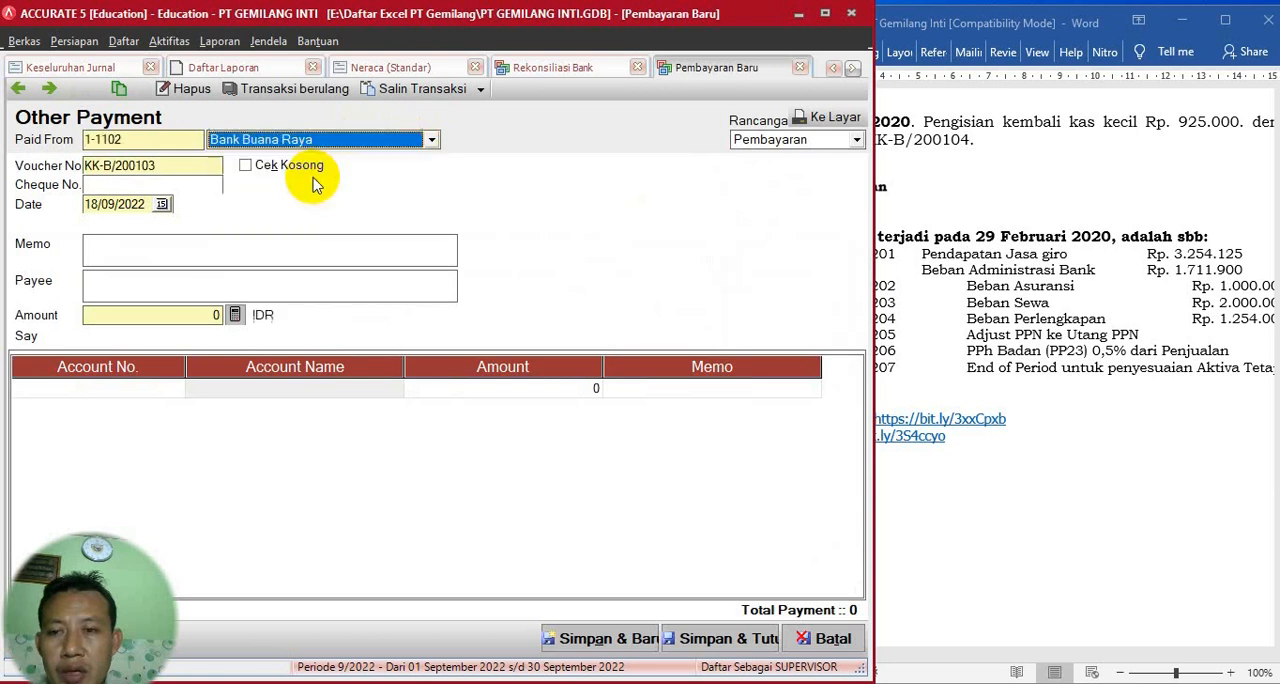
click(888, 262)
drag(898, 262, 803, 264)
key(ctrl+c)
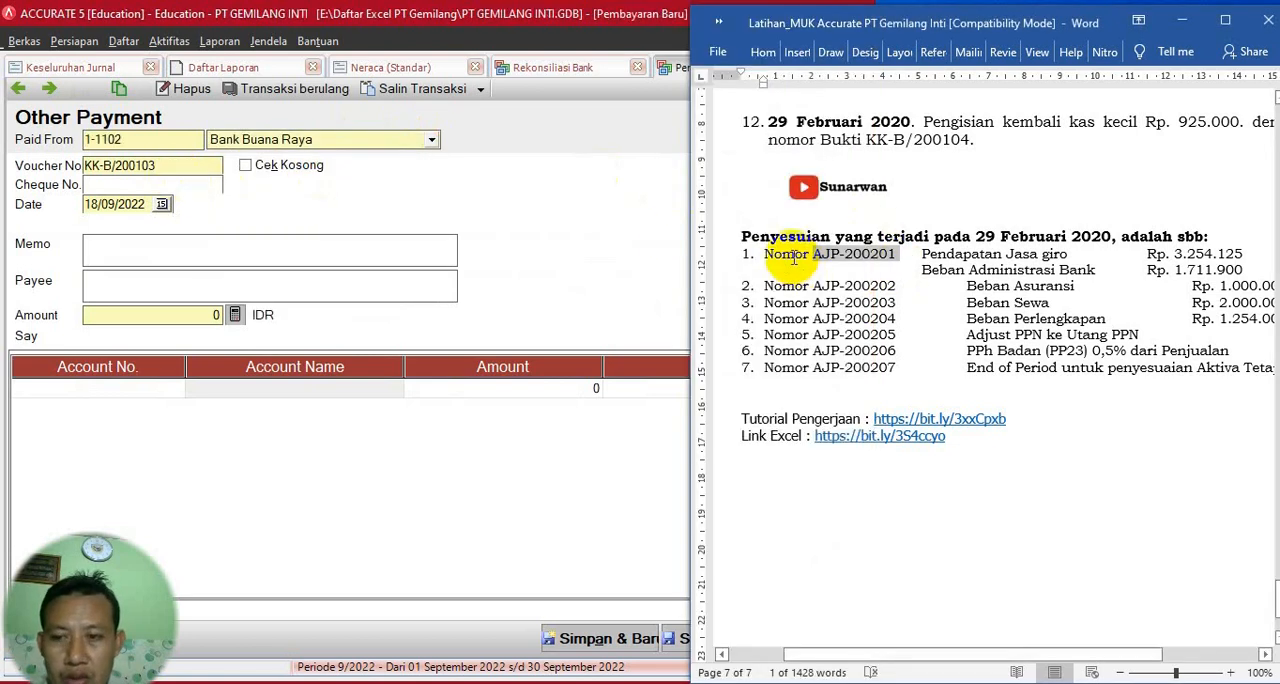
drag(200, 165, 4, 160)
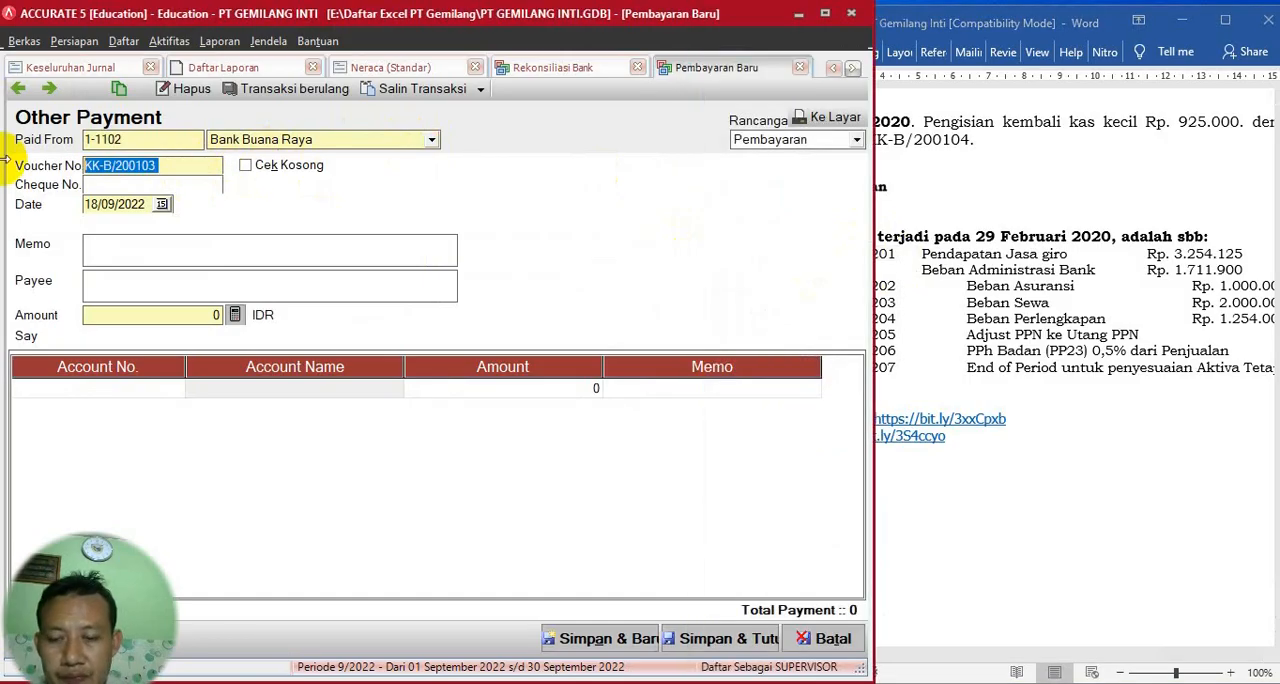
key(ctrl+v)
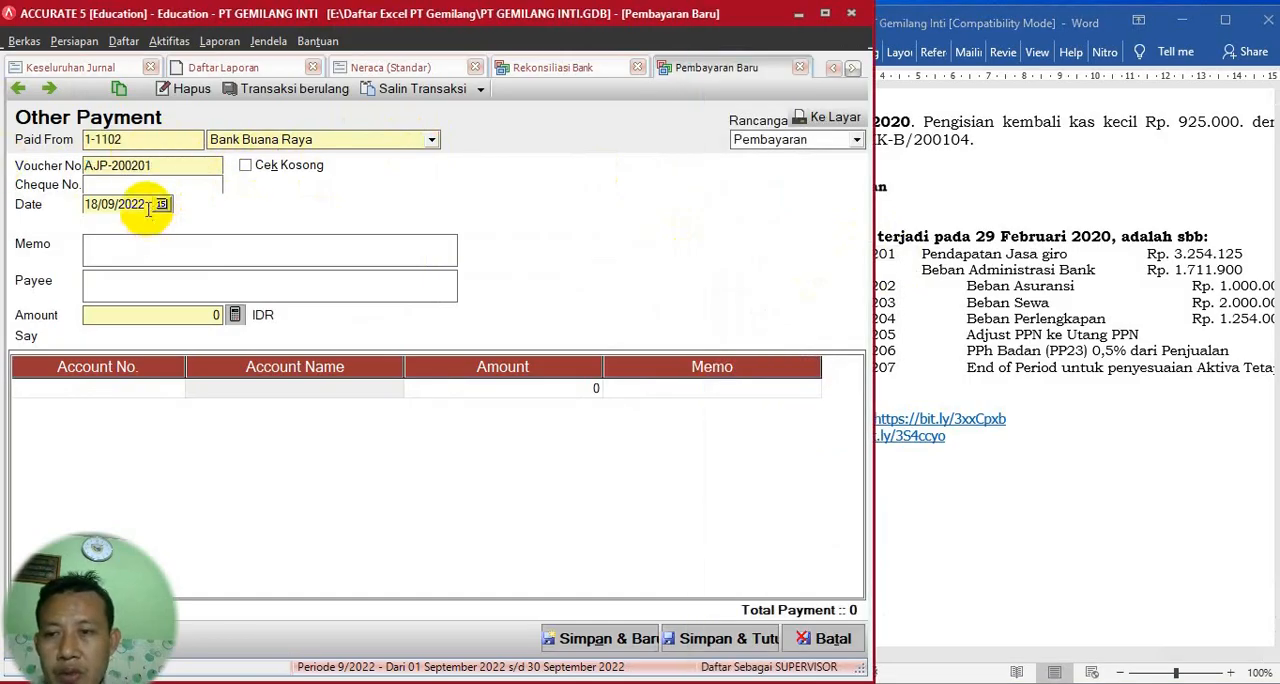
drag(148, 207, 4, 214)
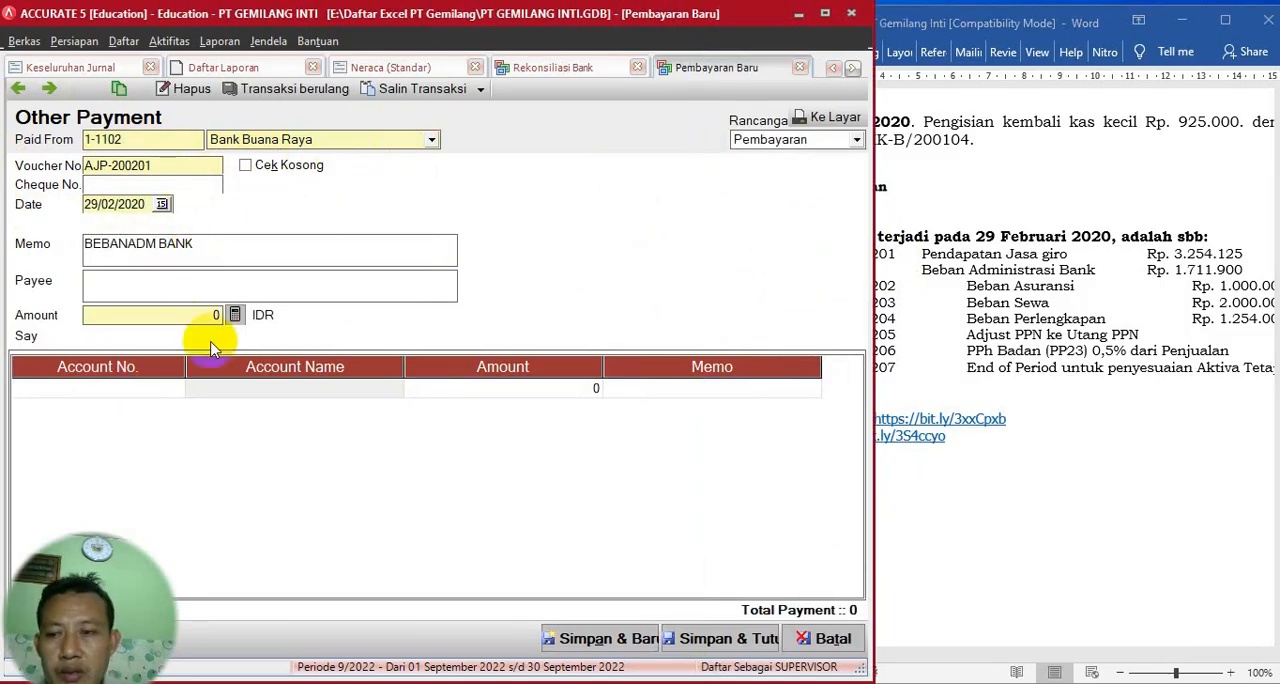
- Search the accounts for BANK and add Beban Administrasi Bank (8-1101) as the payment's first line
click(155, 390)
click(175, 389)
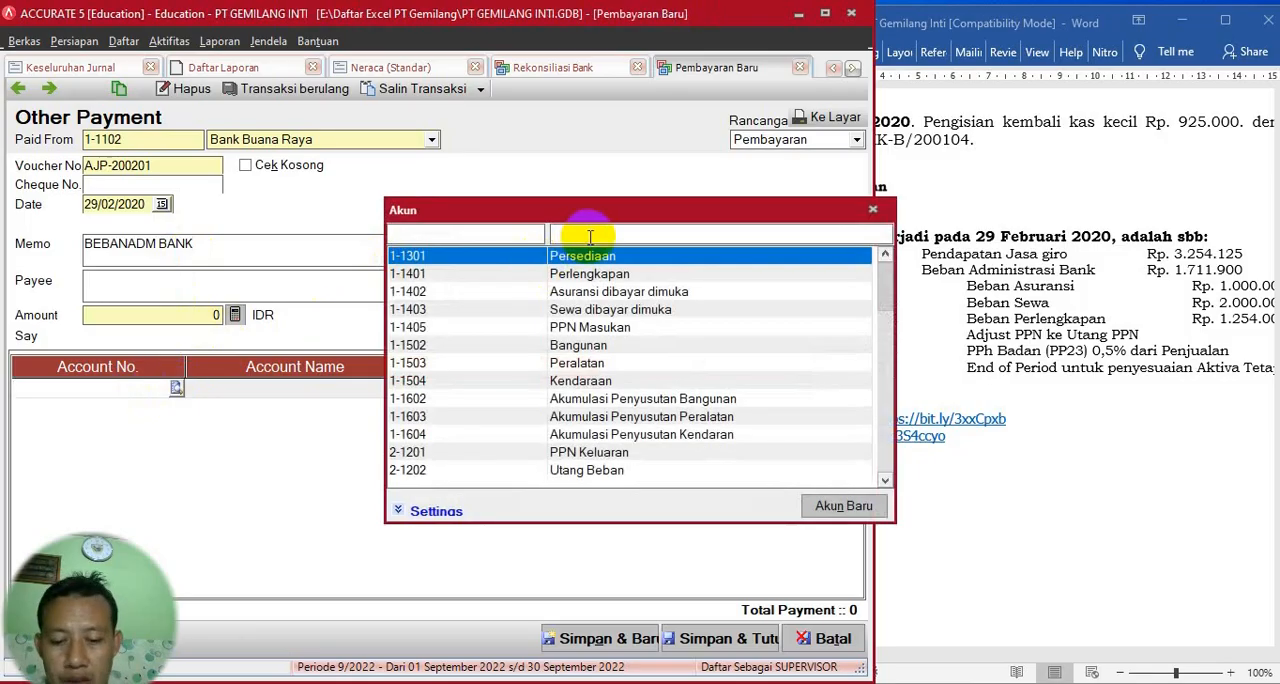
text(BANK)
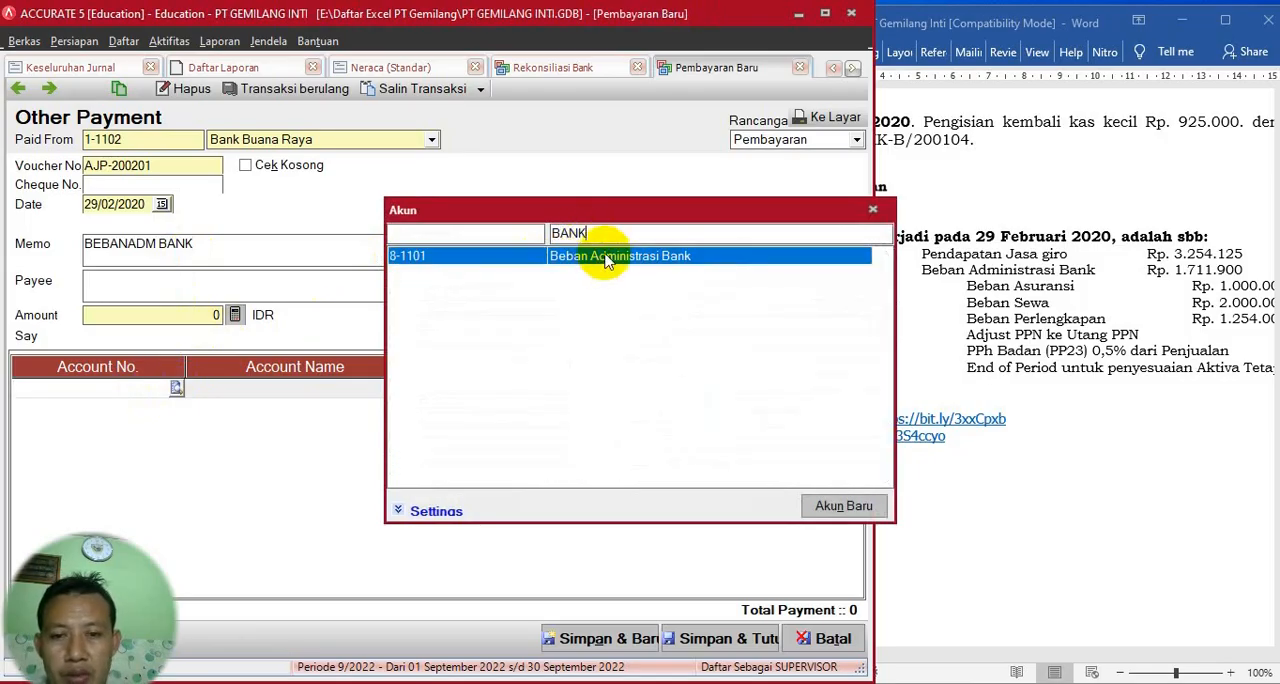
double_click(545, 256)
- Set the Beban Administrasi Bank line to Rp 1.711.900, calculate the payment's total from it, and save and close the payment
click(527, 391)
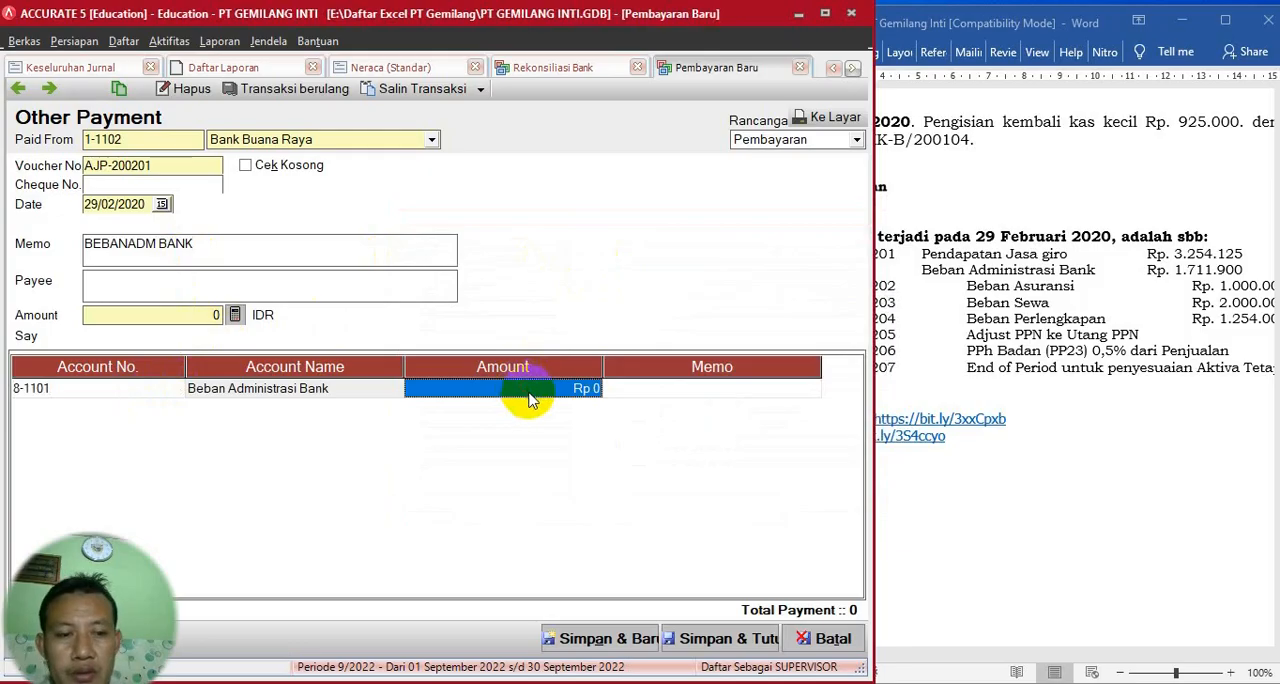
text(1)
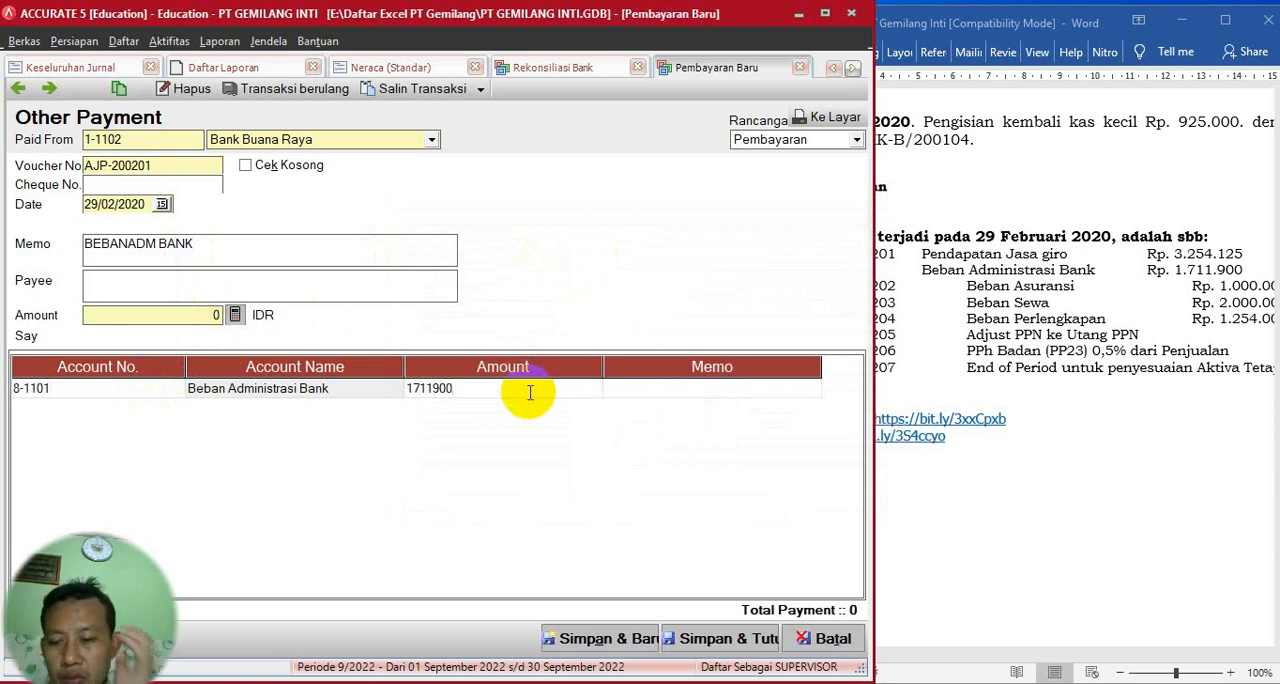
text(711900)
key(Return)
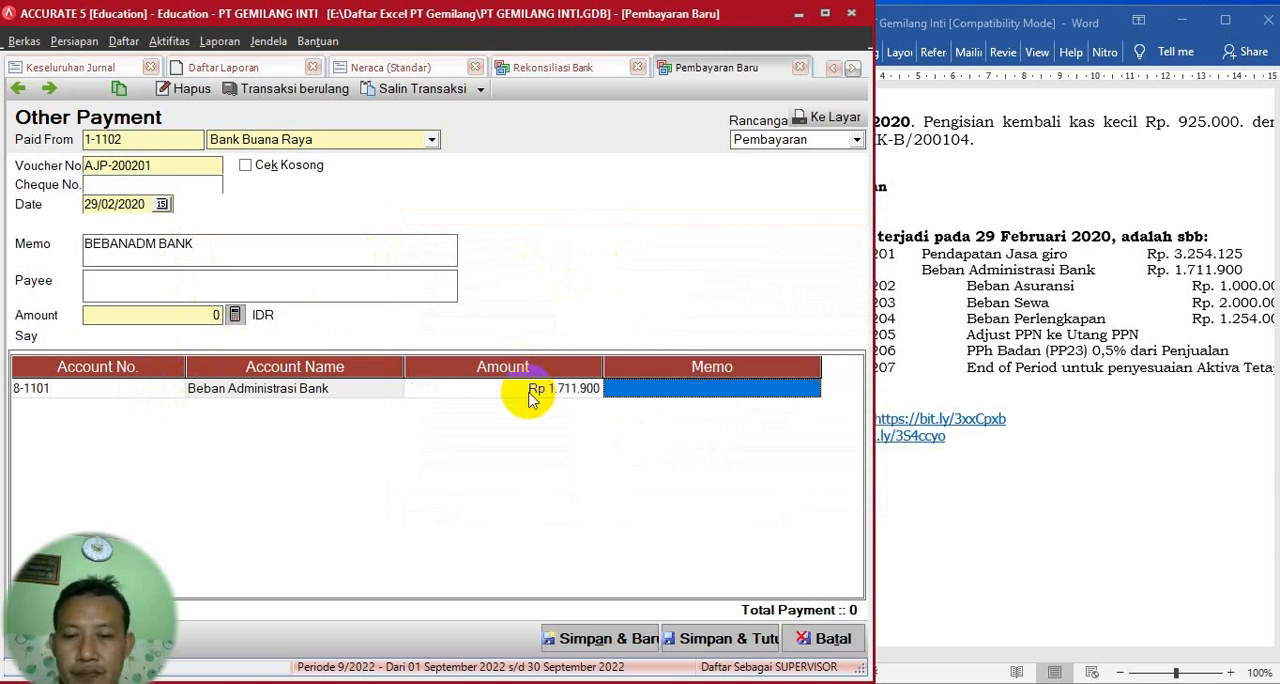
click(237, 316)
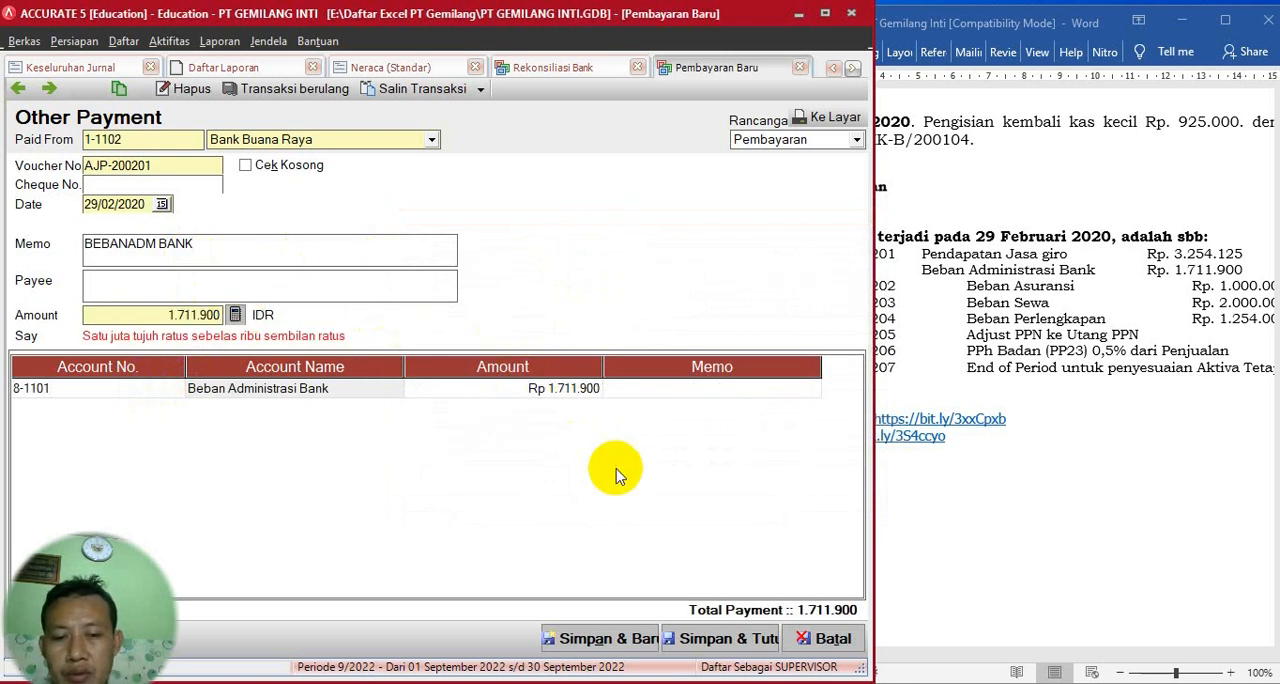
click(735, 639)
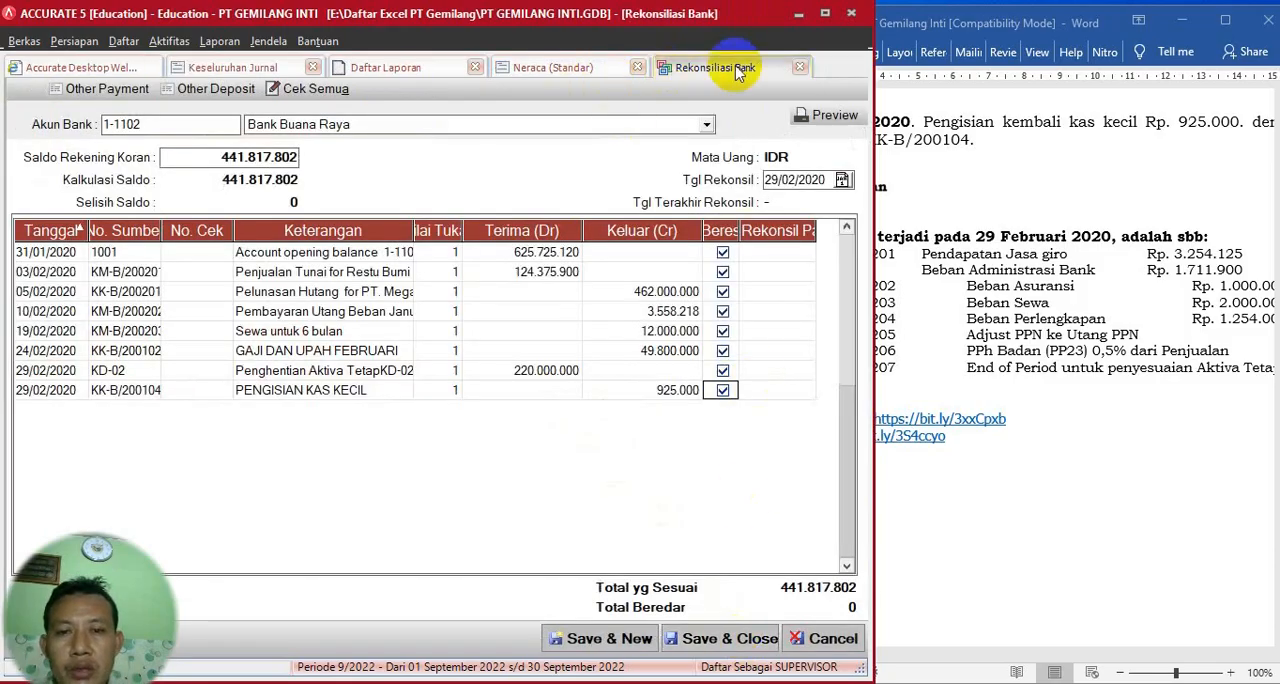
- Clear the bank reconciliation date and refresh the Neraca (Standar) report to look up Bank Buana Raya's current balance
click(828, 180)
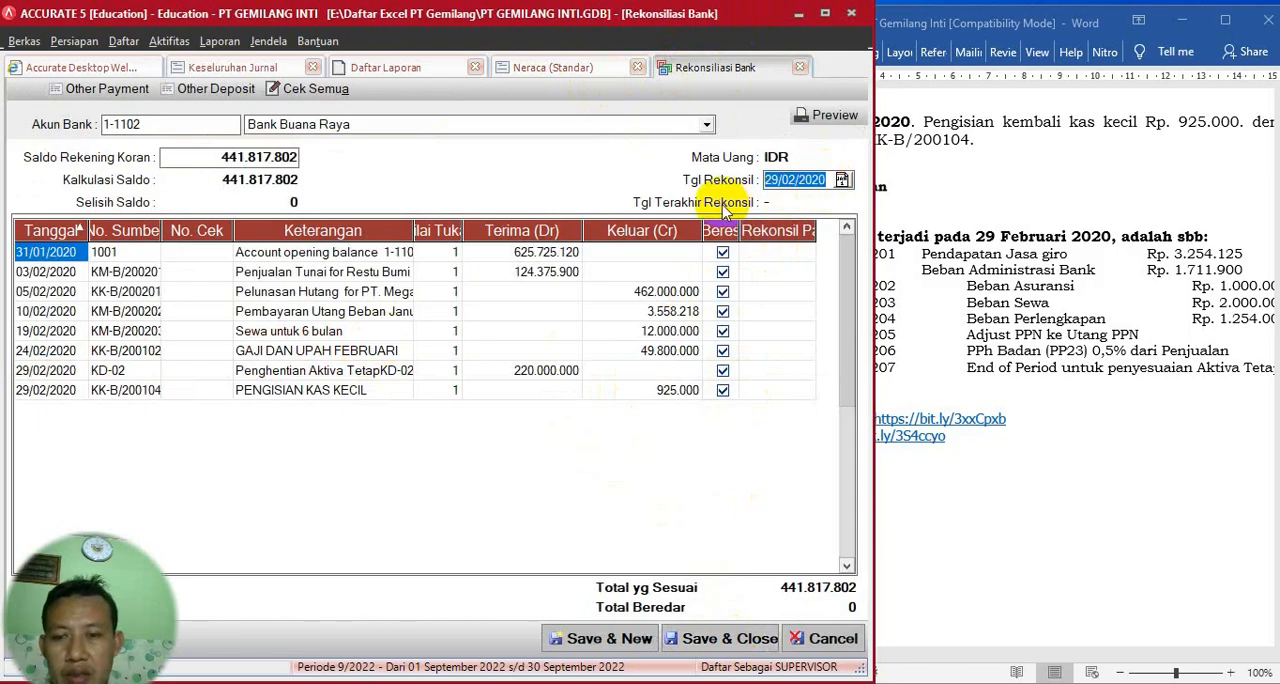
key(BackSpace)
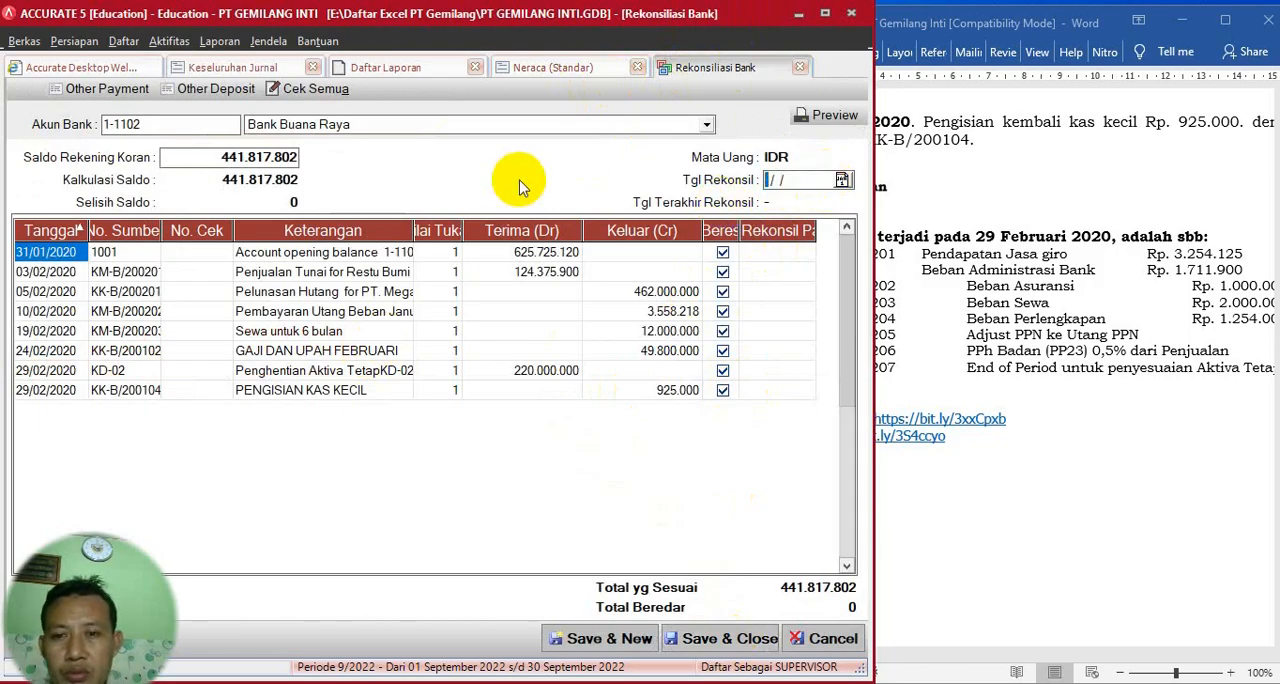
click(551, 68)
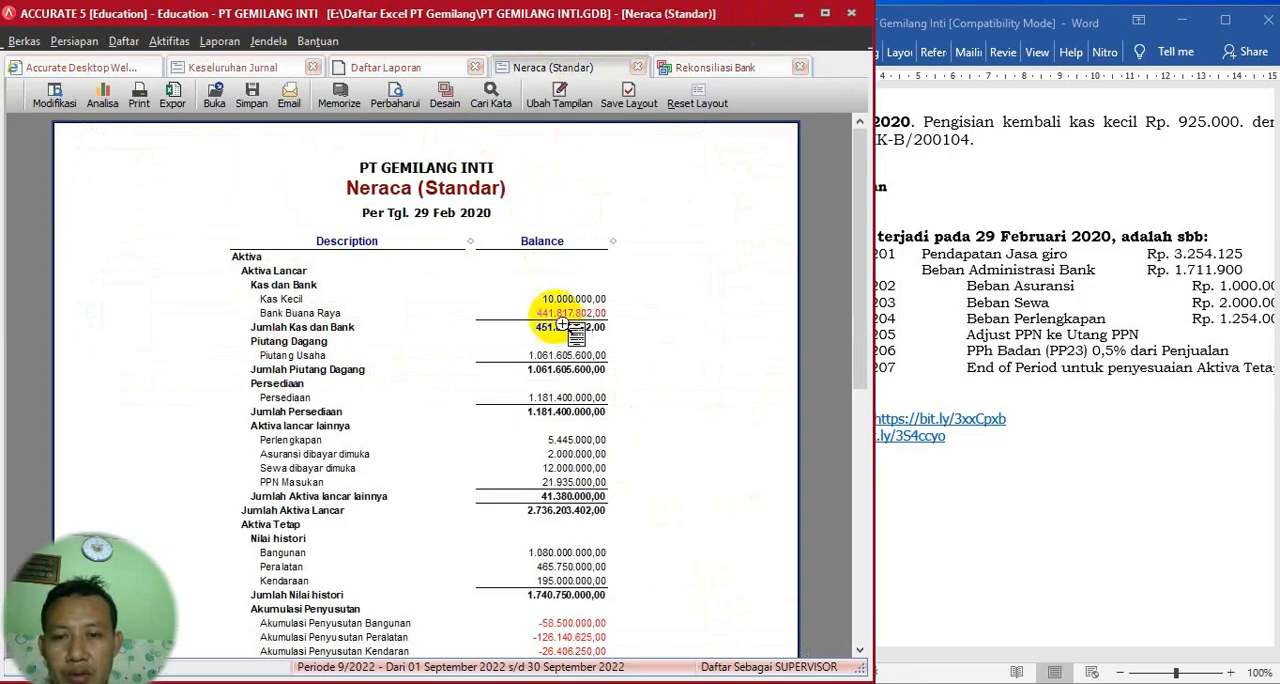
click(396, 104)
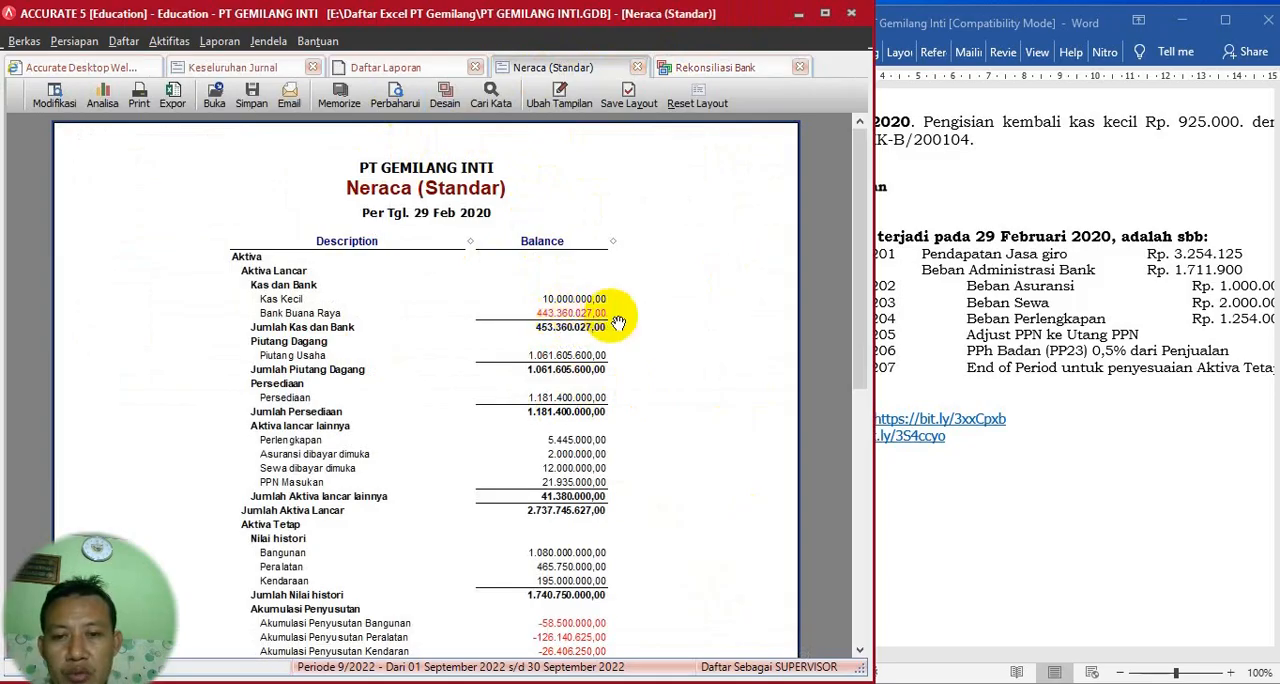
- Set the reconciliation's statement balance to 443.360.027, checked against the balance sheet, and the reconciliation date to 29/02/2020
click(705, 67)
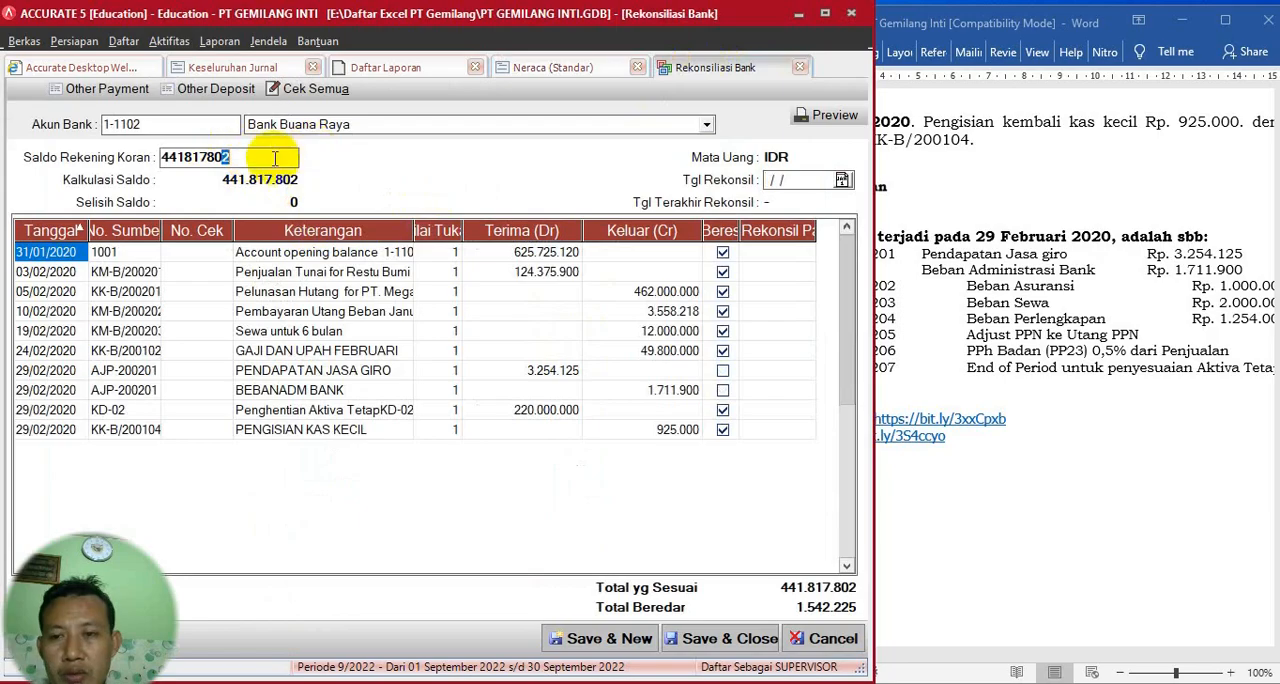
drag(252, 157, 162, 162)
text(443)
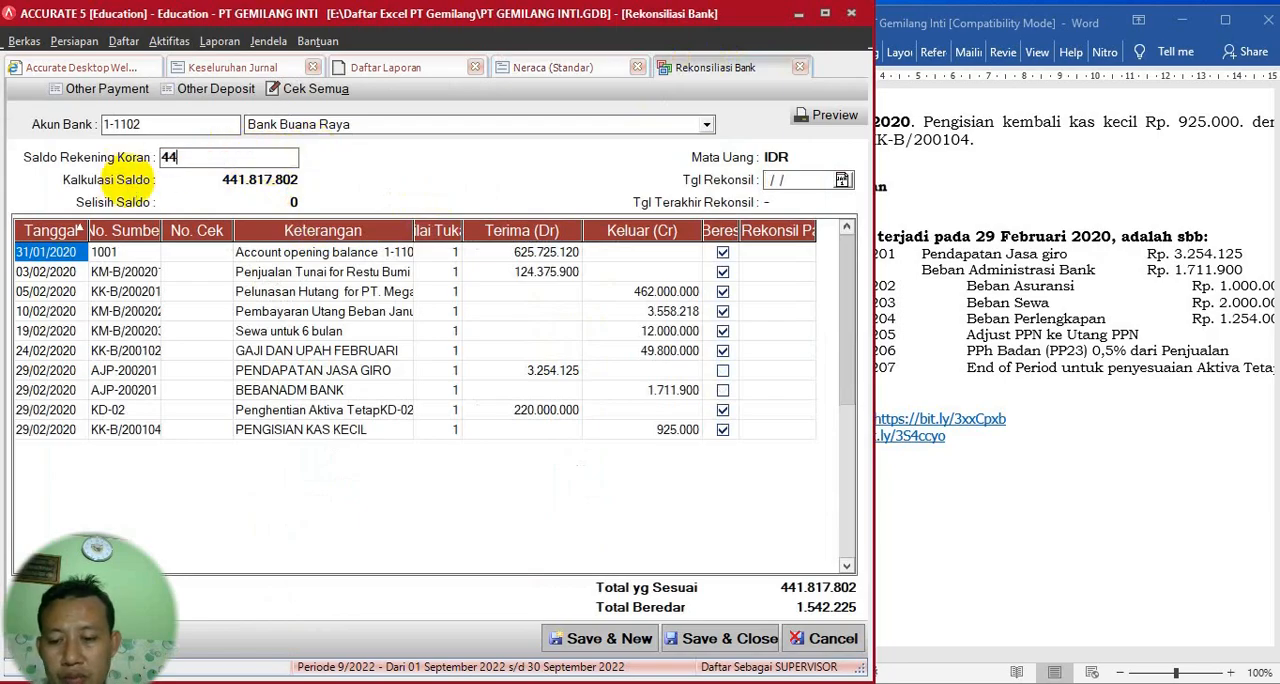
click(553, 67)
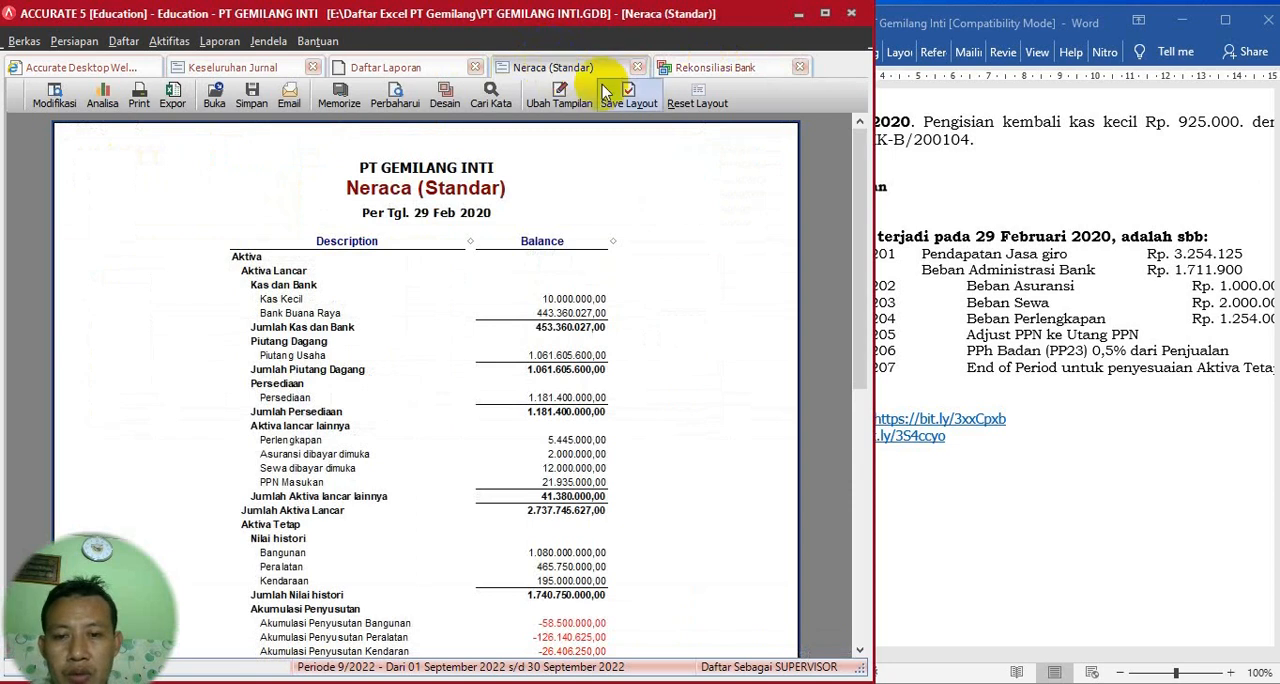
click(712, 67)
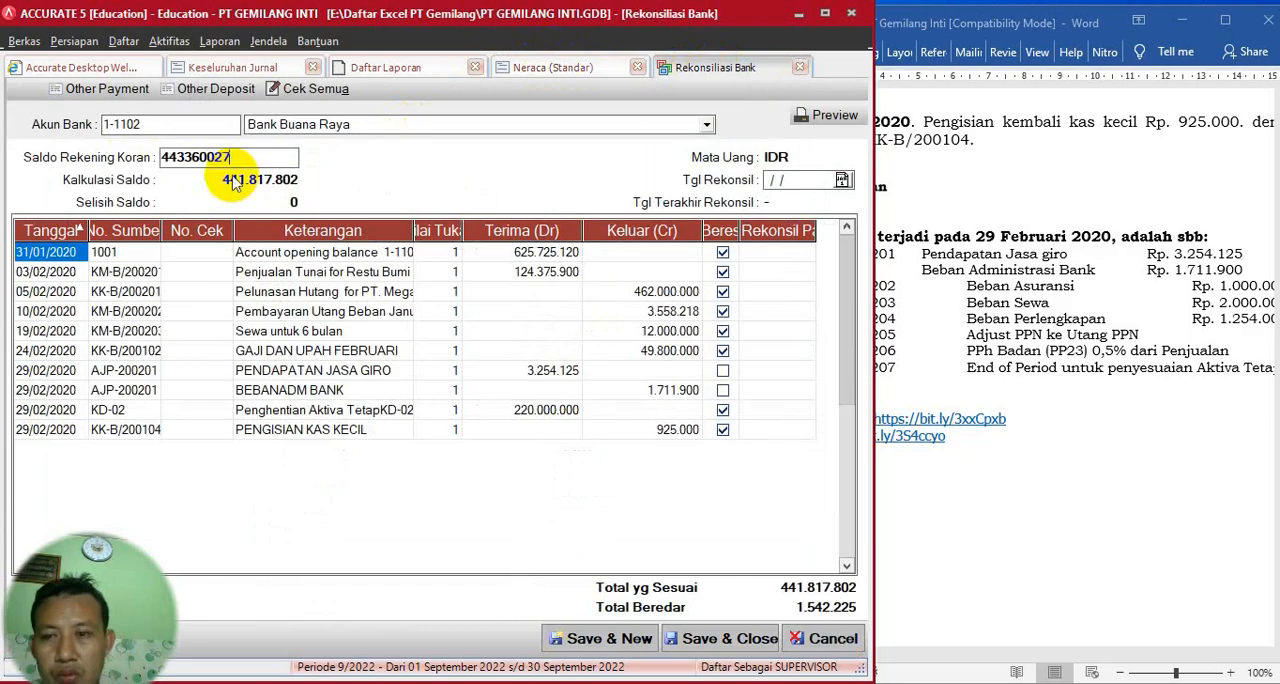
click(572, 70)
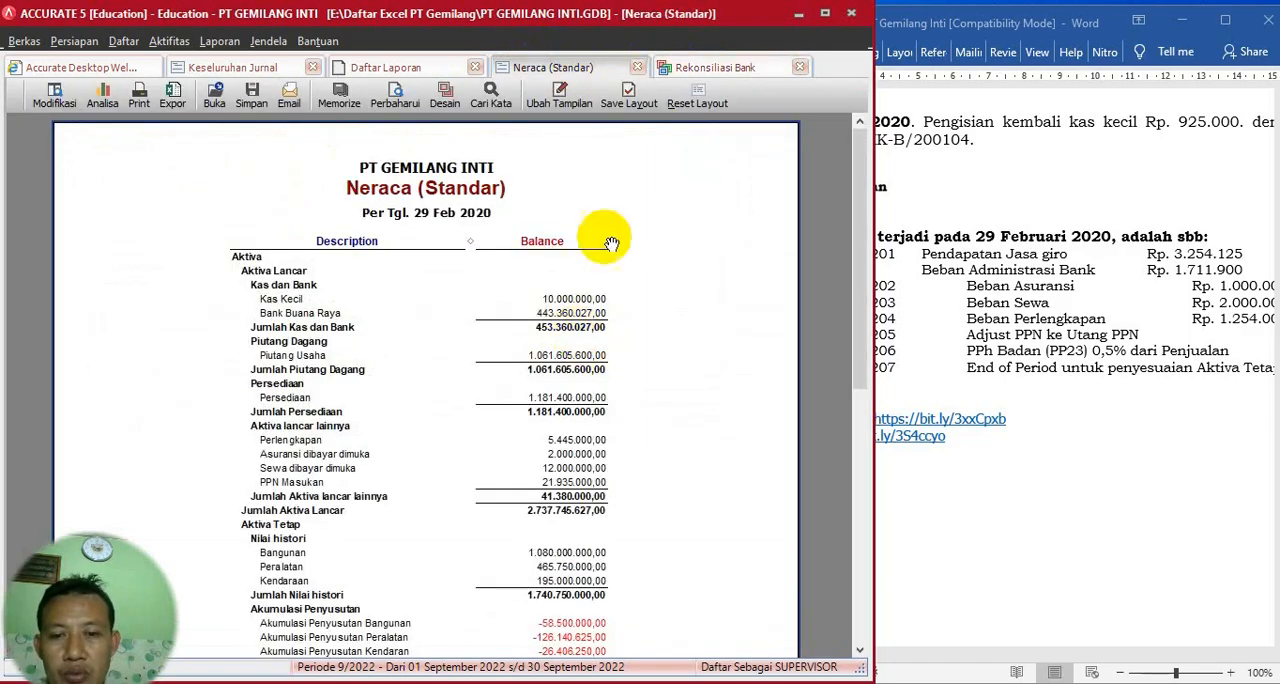
click(714, 67)
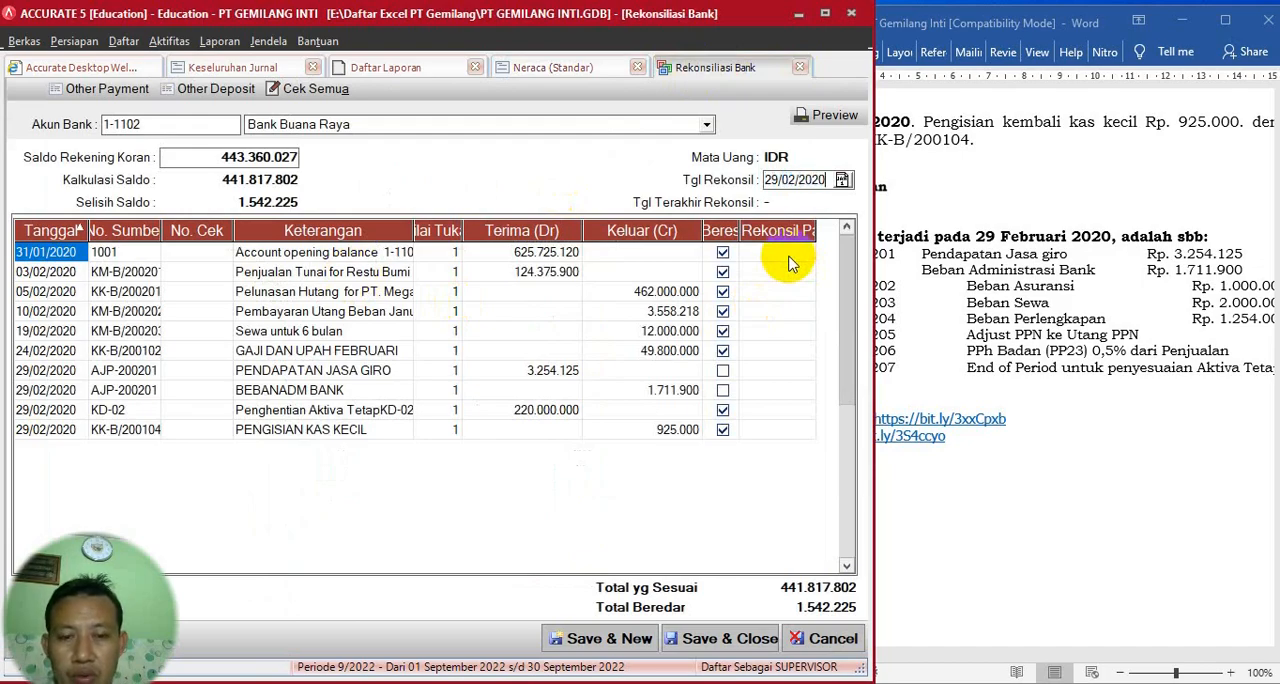
- Mark both AJP-200201 transactions, PENDAPATAN JASA GIRO and BEBANADM BANK, as cleared, then save and close the bank reconciliation
click(789, 257)
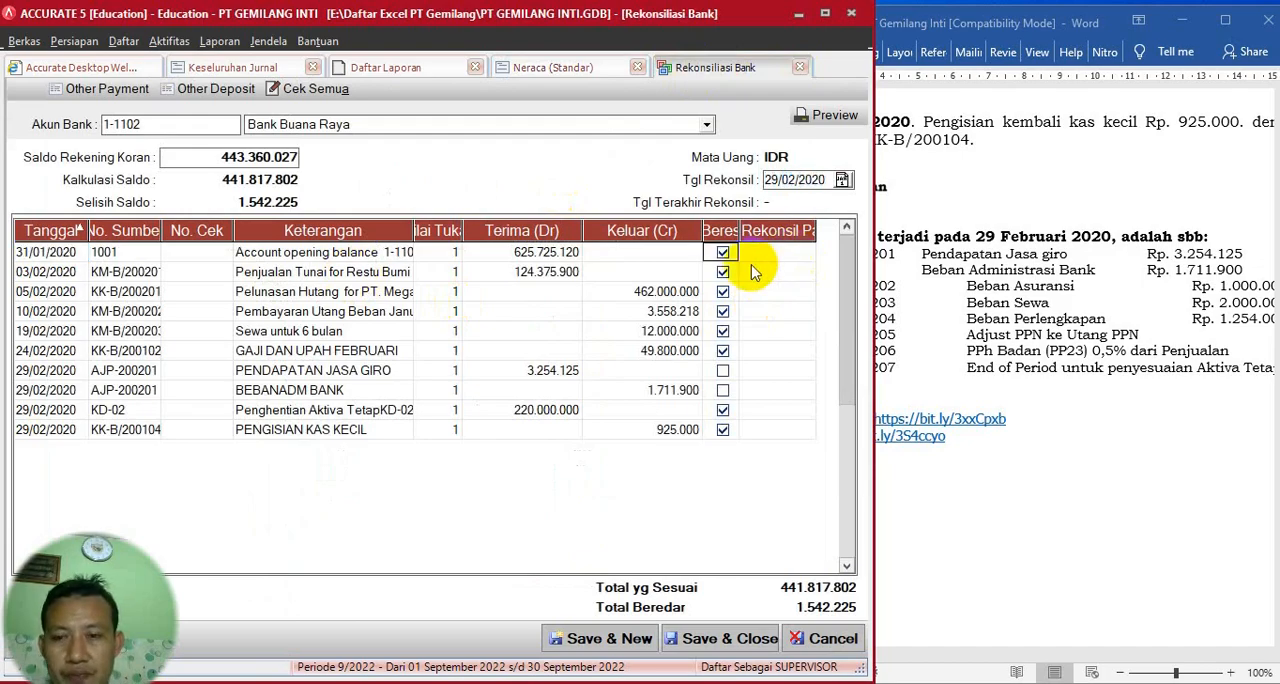
click(722, 371)
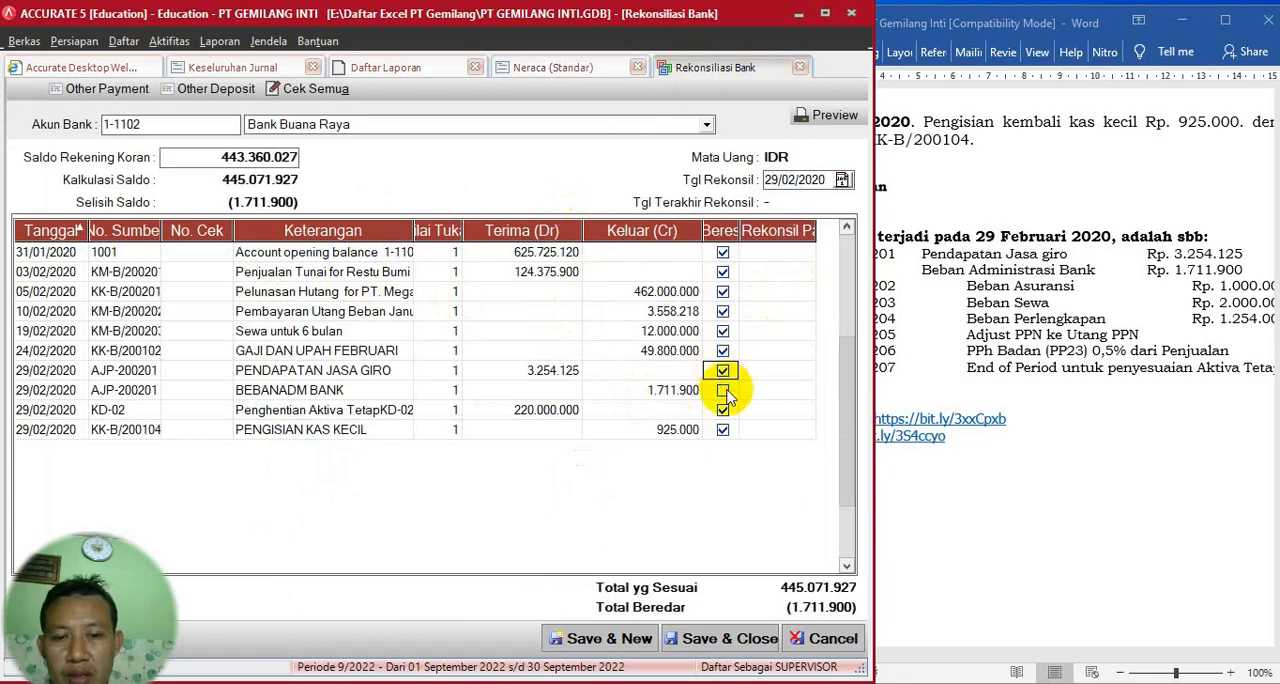
click(722, 390)
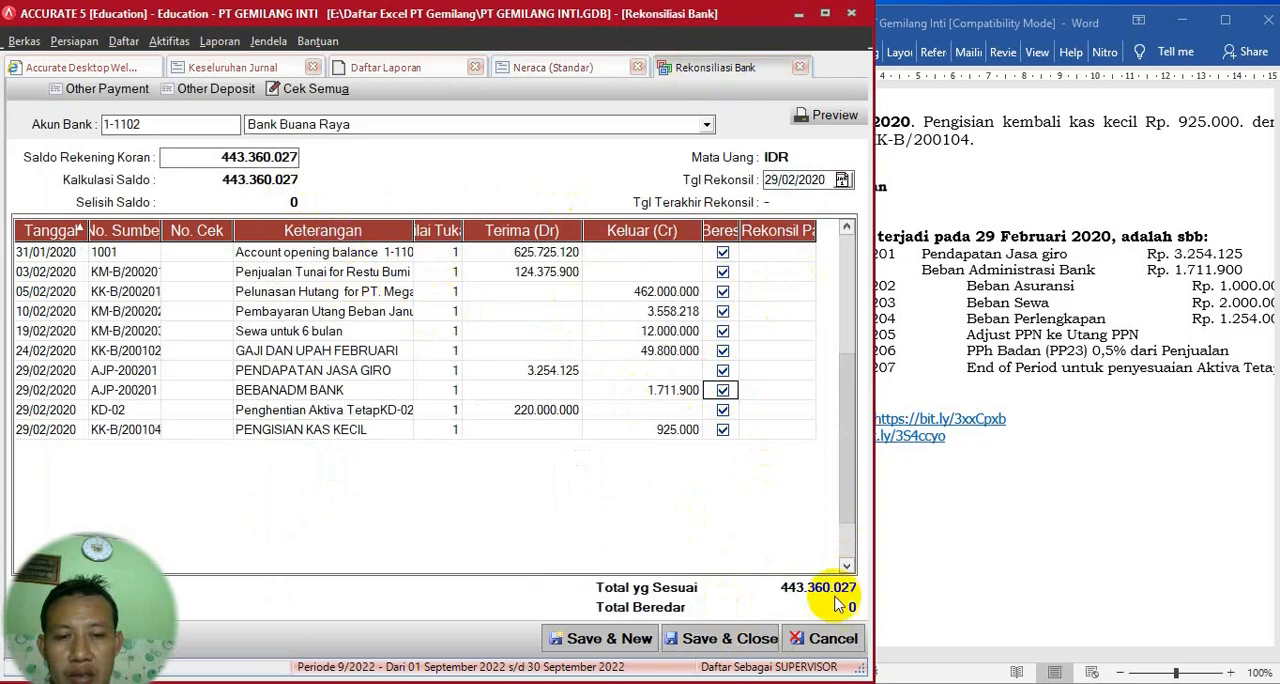
click(727, 646)
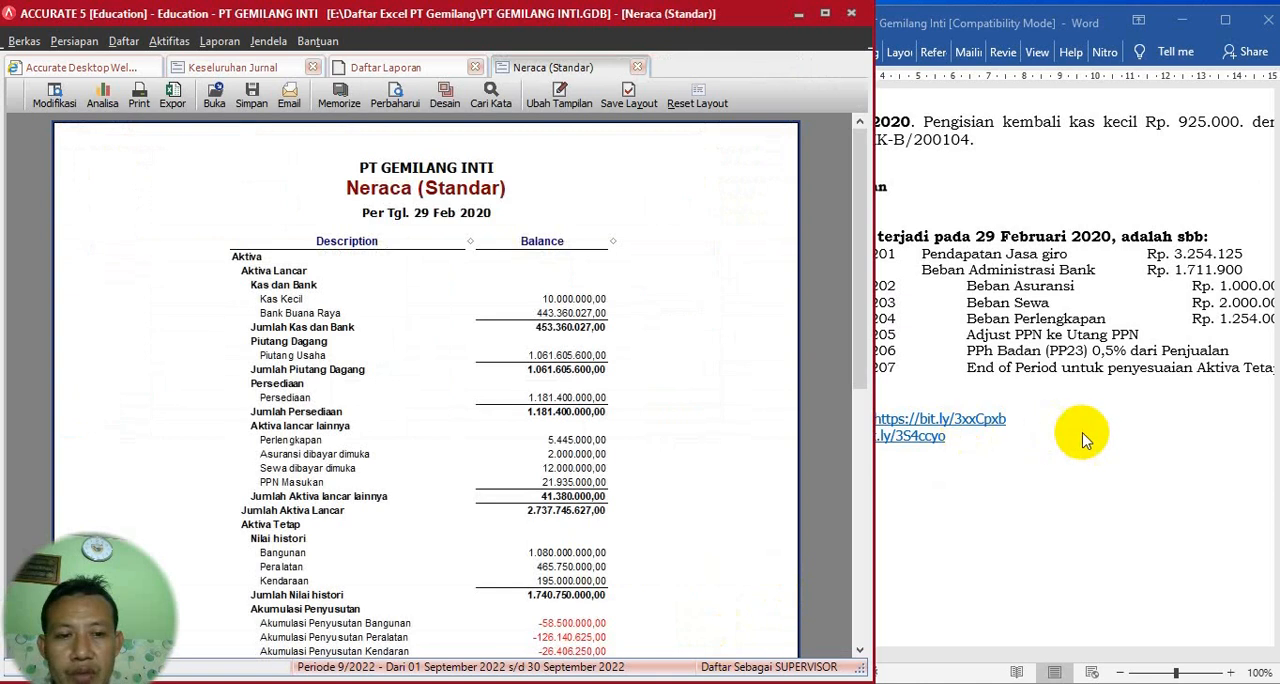
- Create a general journal voucher and fill its description with Beban Asuransi, copied from the AJP-200202 line of the Word document
click(1113, 470)
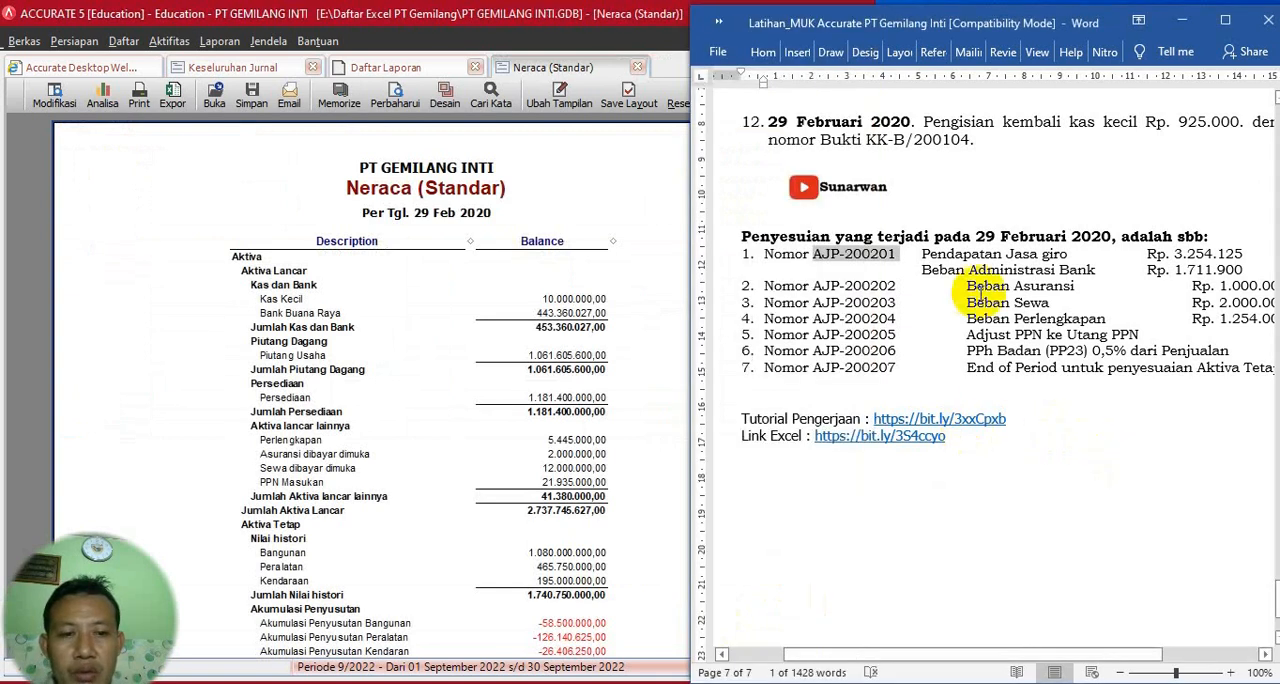
drag(968, 287, 1075, 289)
key(ctrl+c)
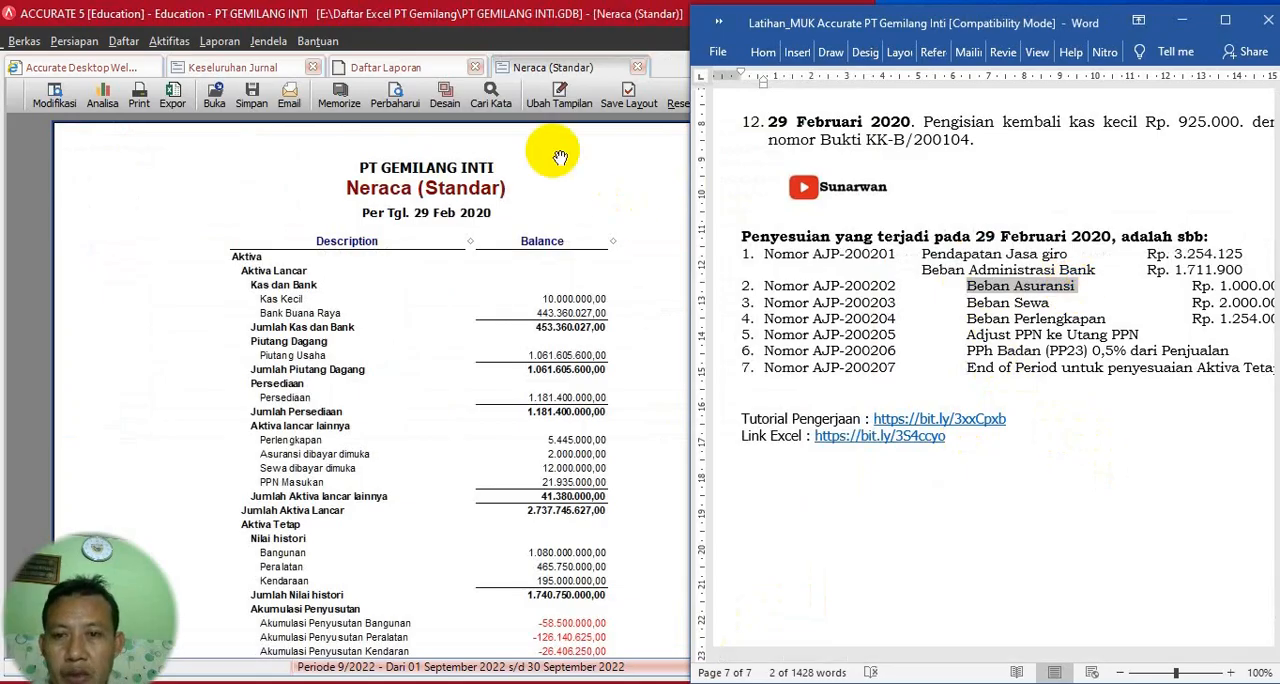
click(168, 42)
mouse_move(220, 65)
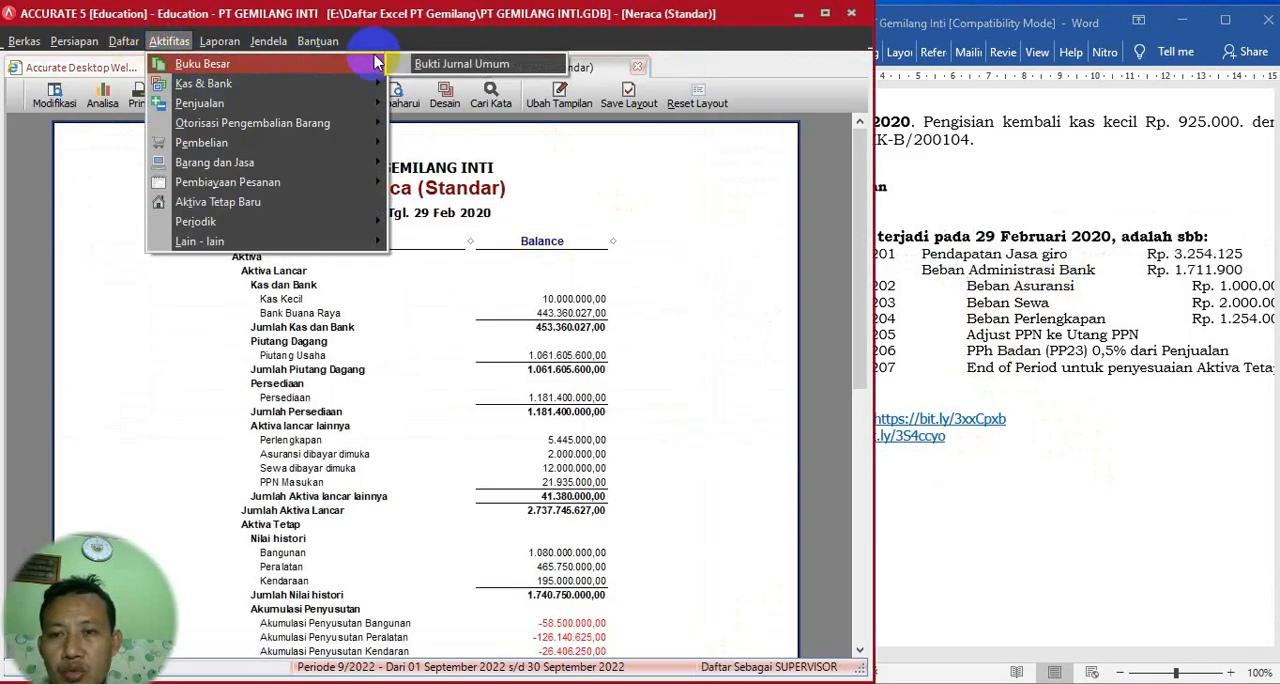
click(425, 66)
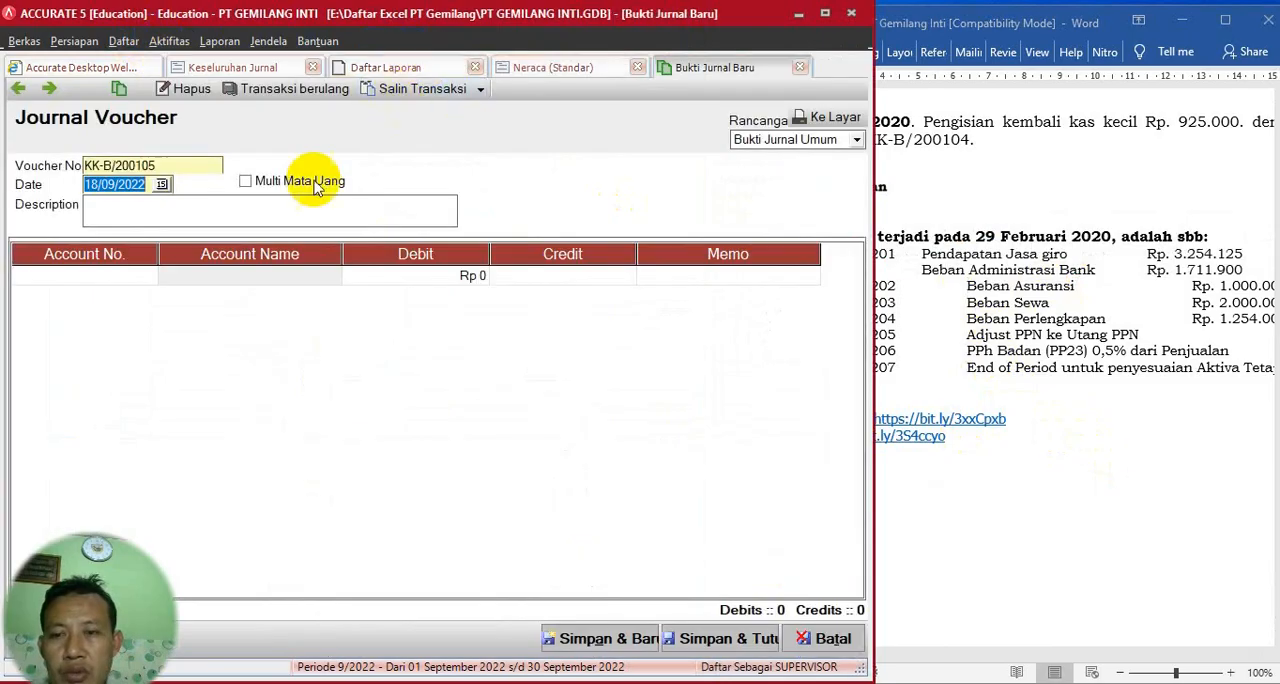
click(149, 216)
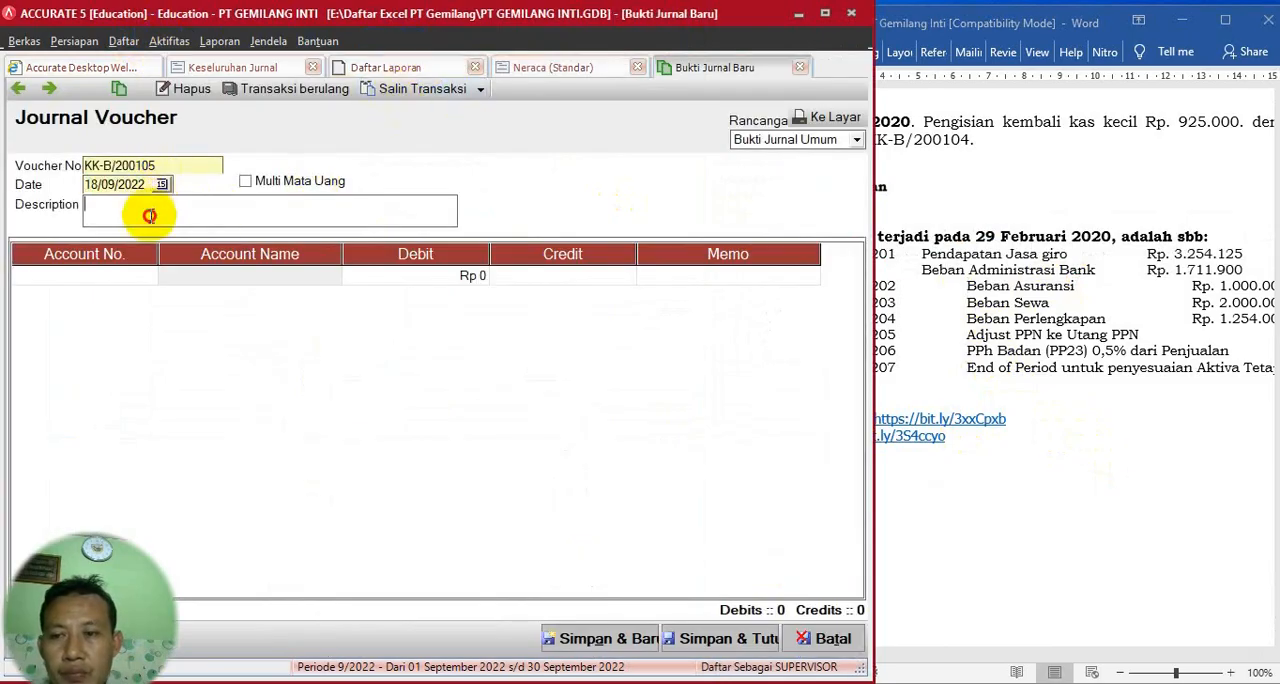
key(ctrl+v)
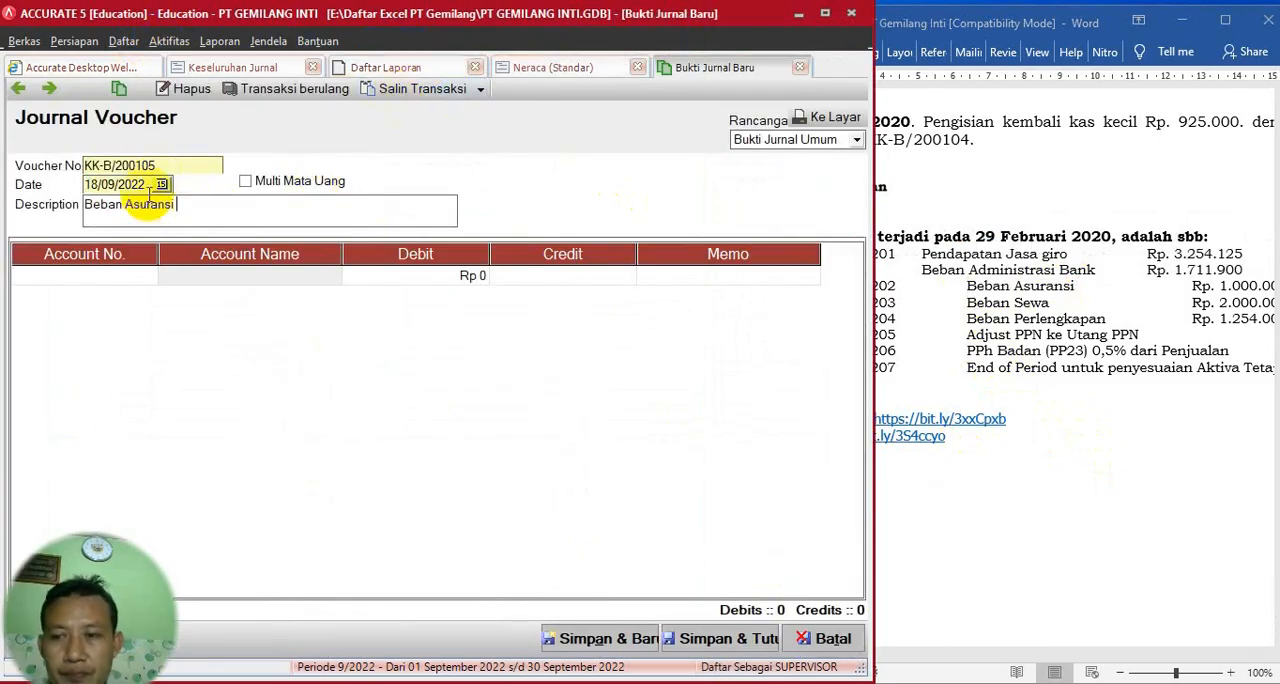
- Set the voucher number to AJP-200202, copied from the Word document, and the voucher date to 29/02/2020
click(937, 291)
drag(813, 286, 895, 286)
key(ctrl+c)
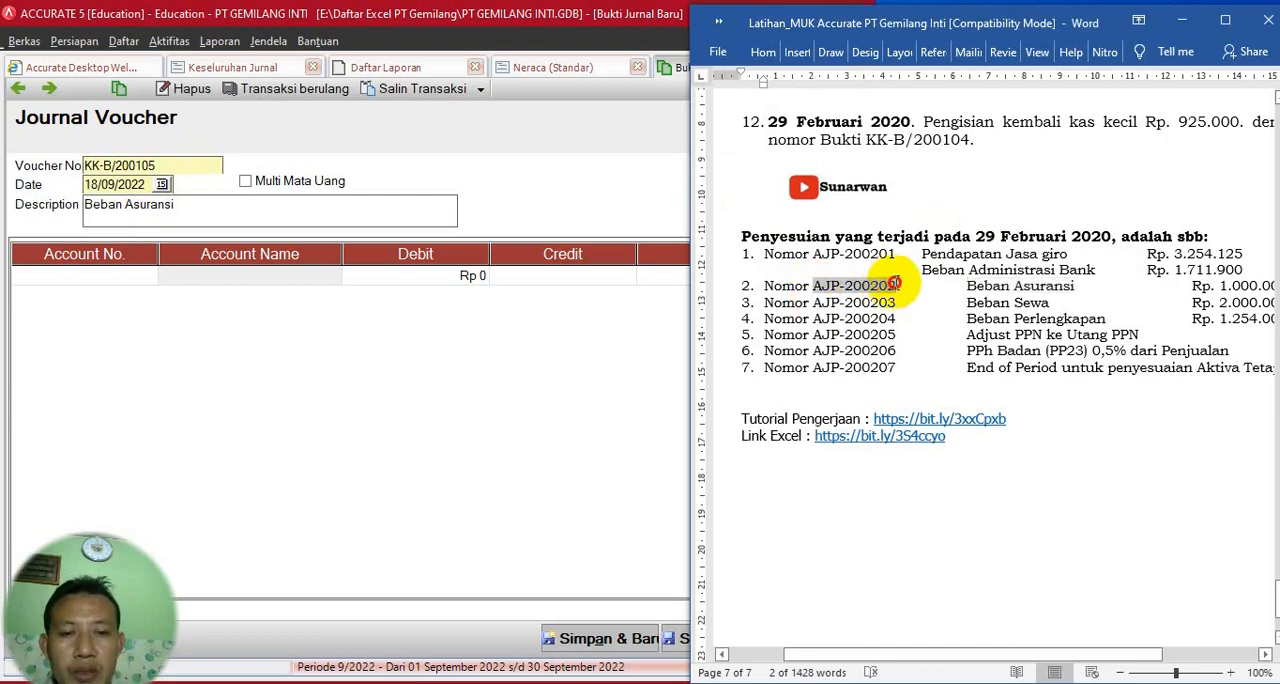
click(170, 165)
key(ctrl+v)
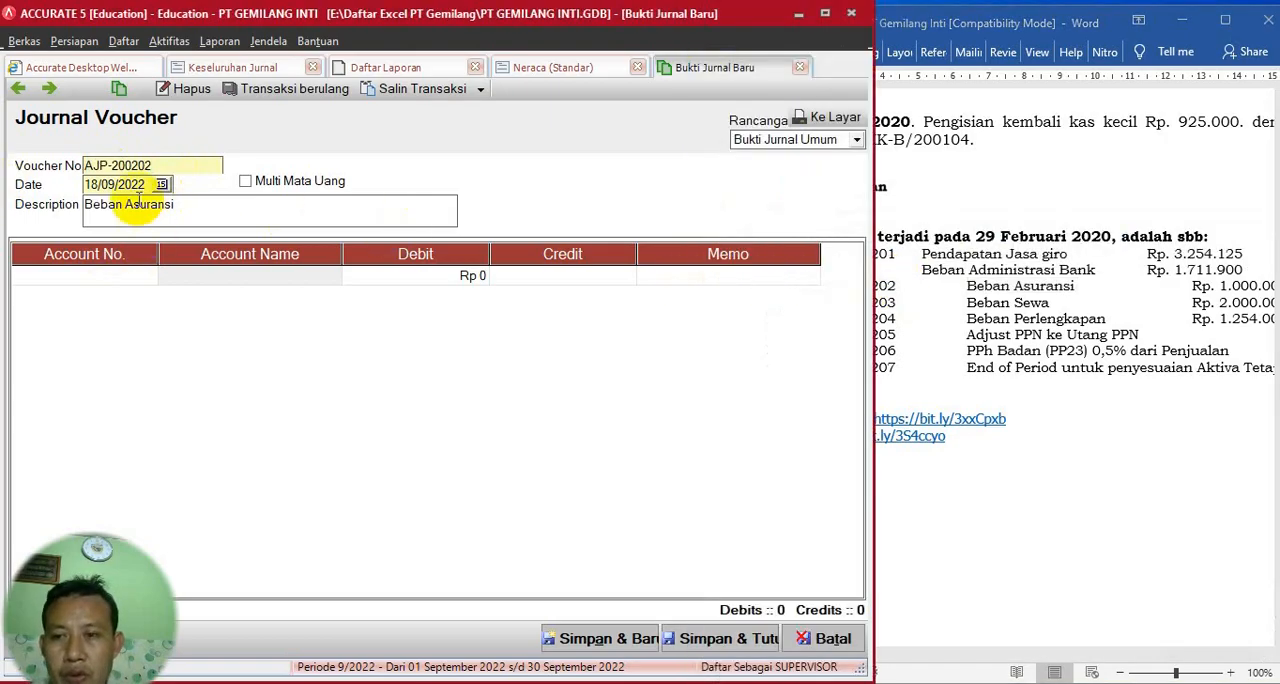
key(Tab)
text(29)
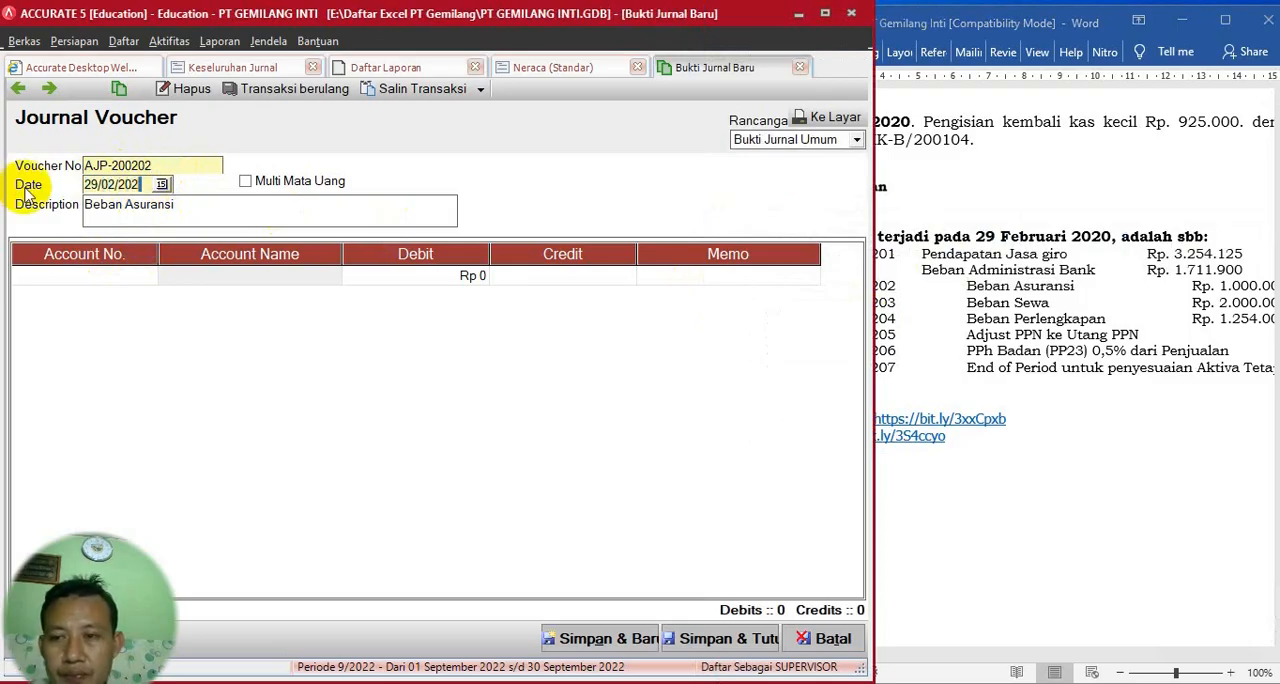
click(120, 278)
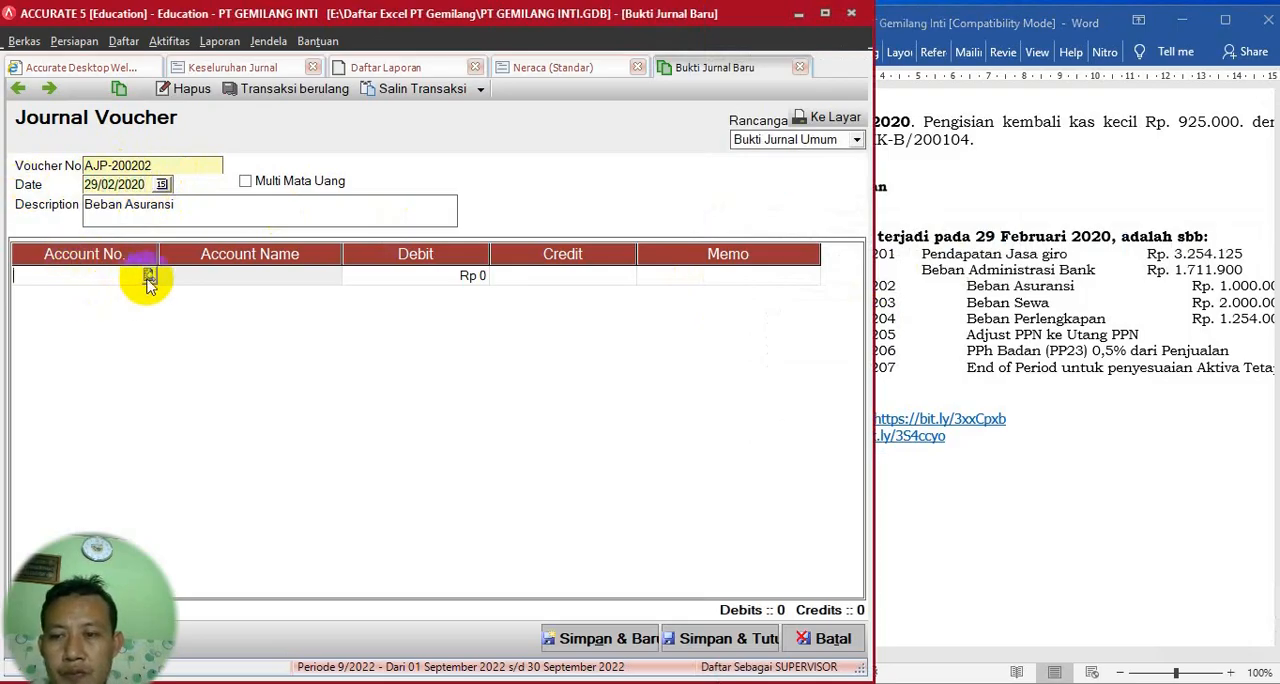
click(149, 278)
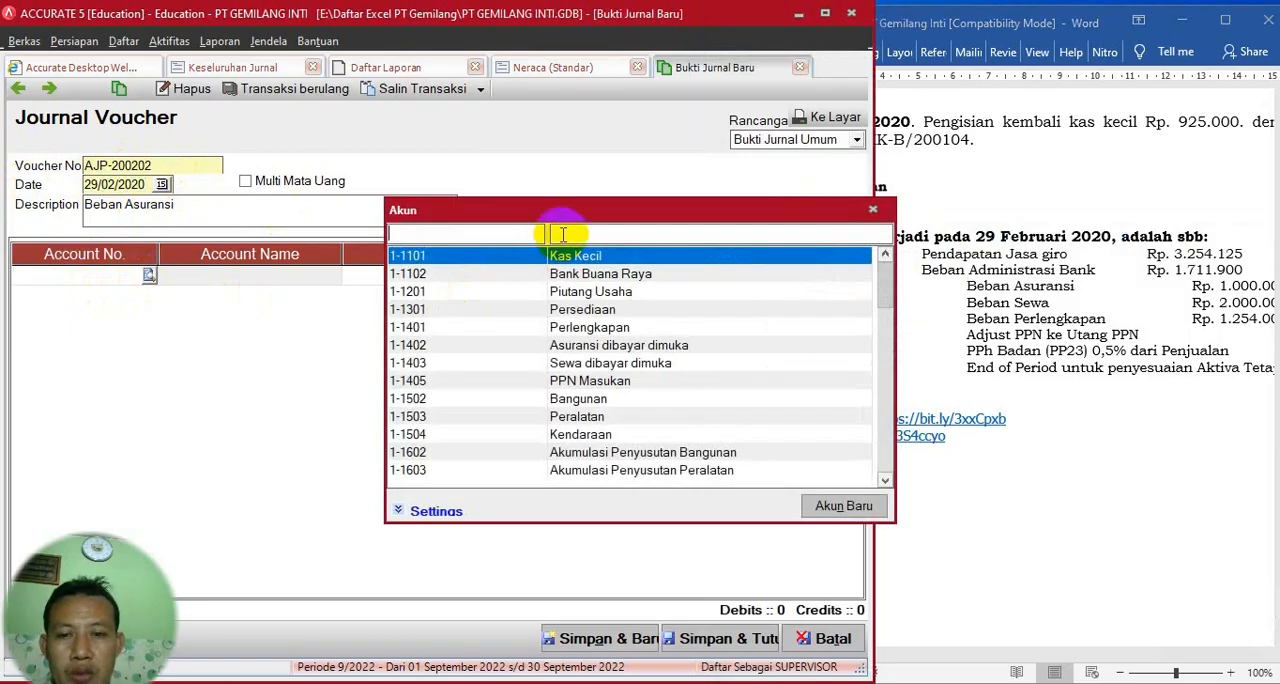
text(As)
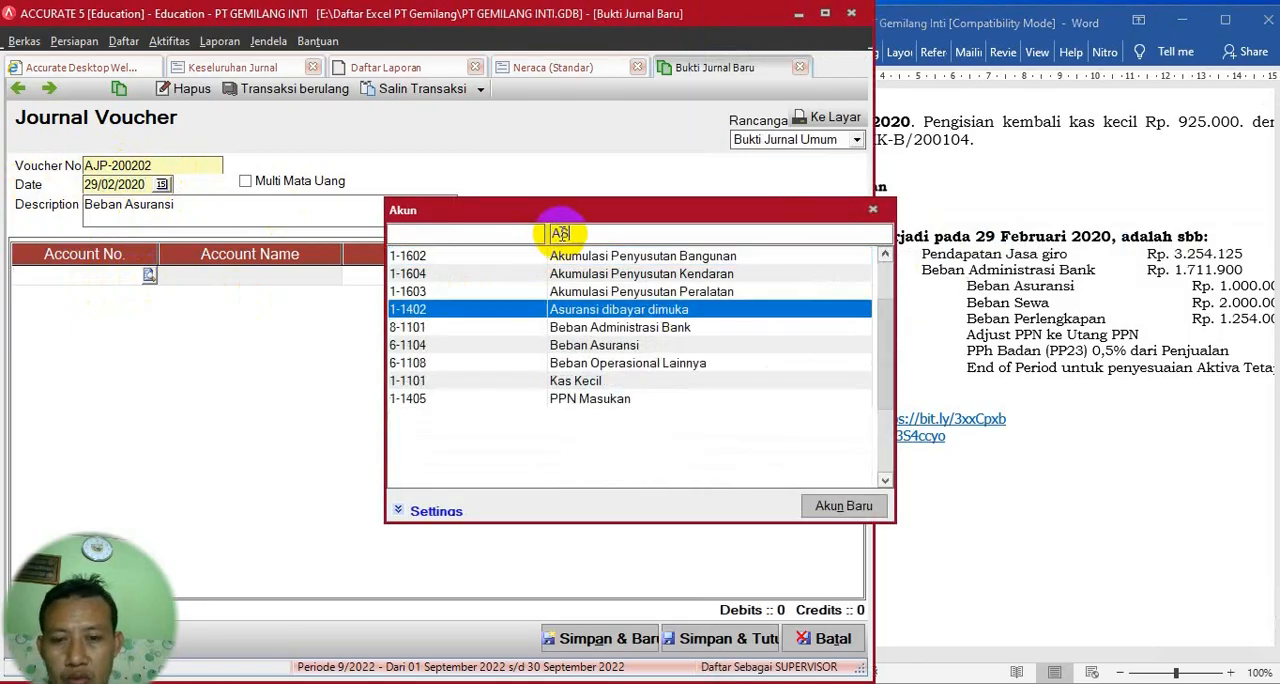
double_click(617, 311)
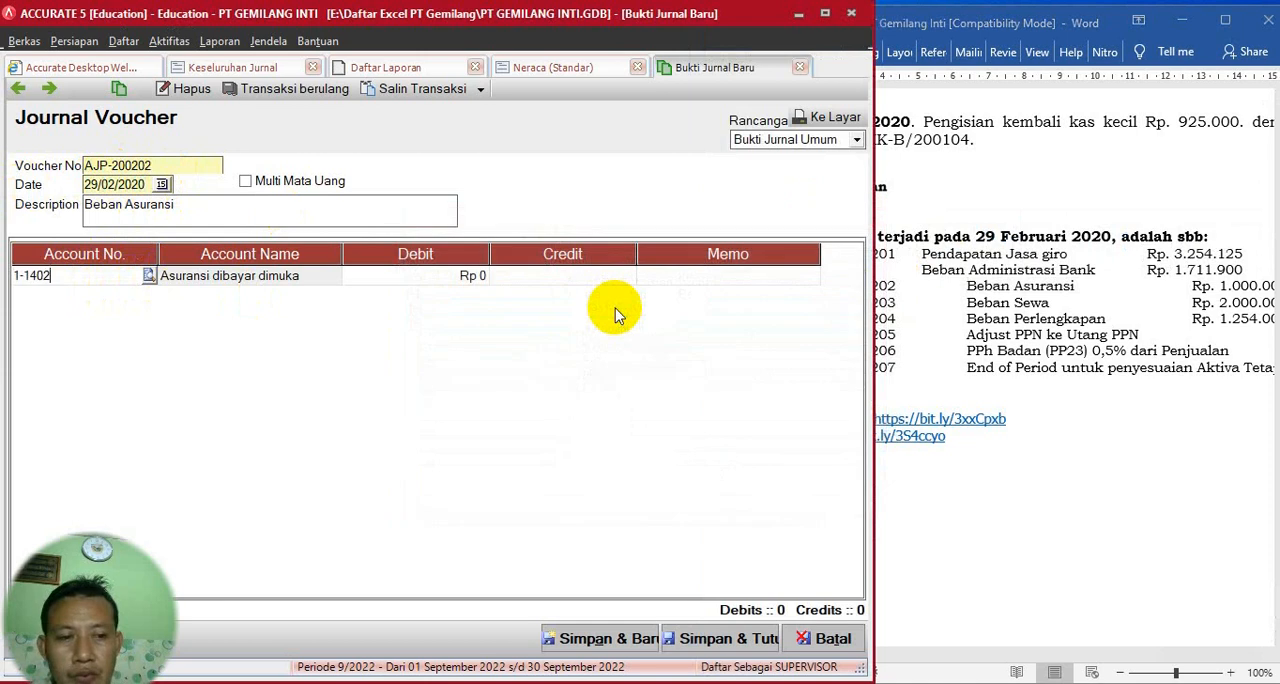
- Set the voucher's first line to account 6-1104 Beban Asuransi with a debit of 1.000.000
click(150, 276)
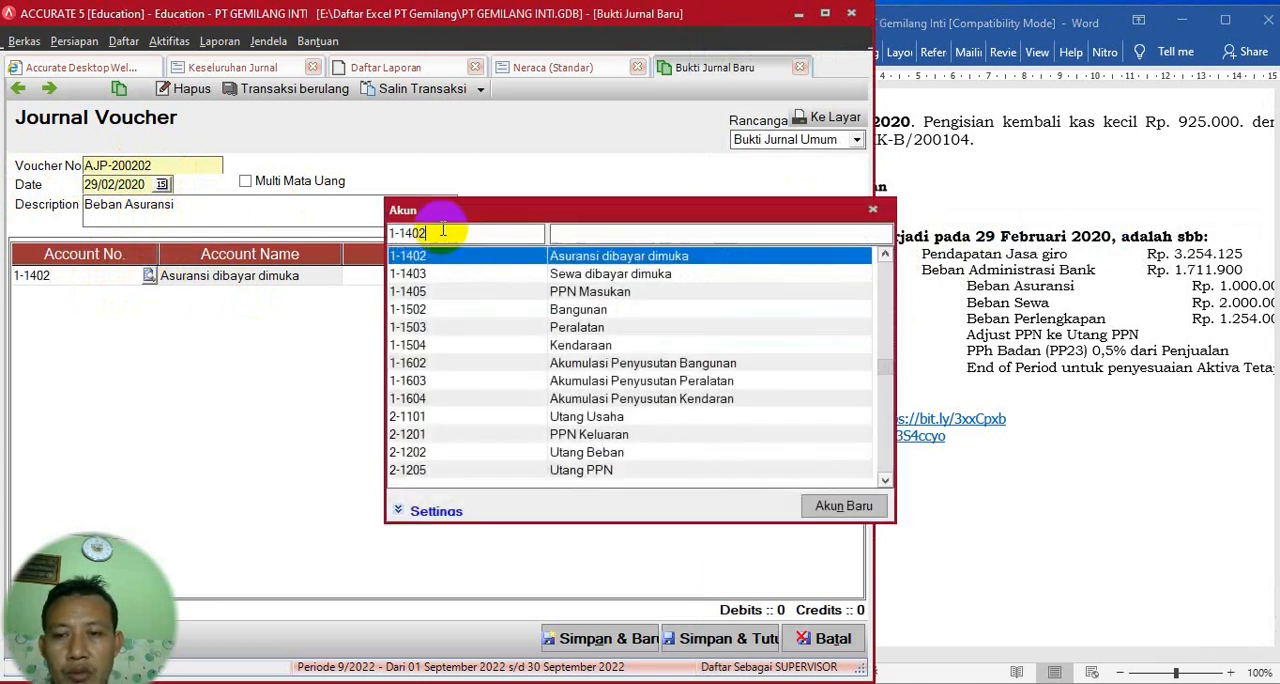
text(BEN)
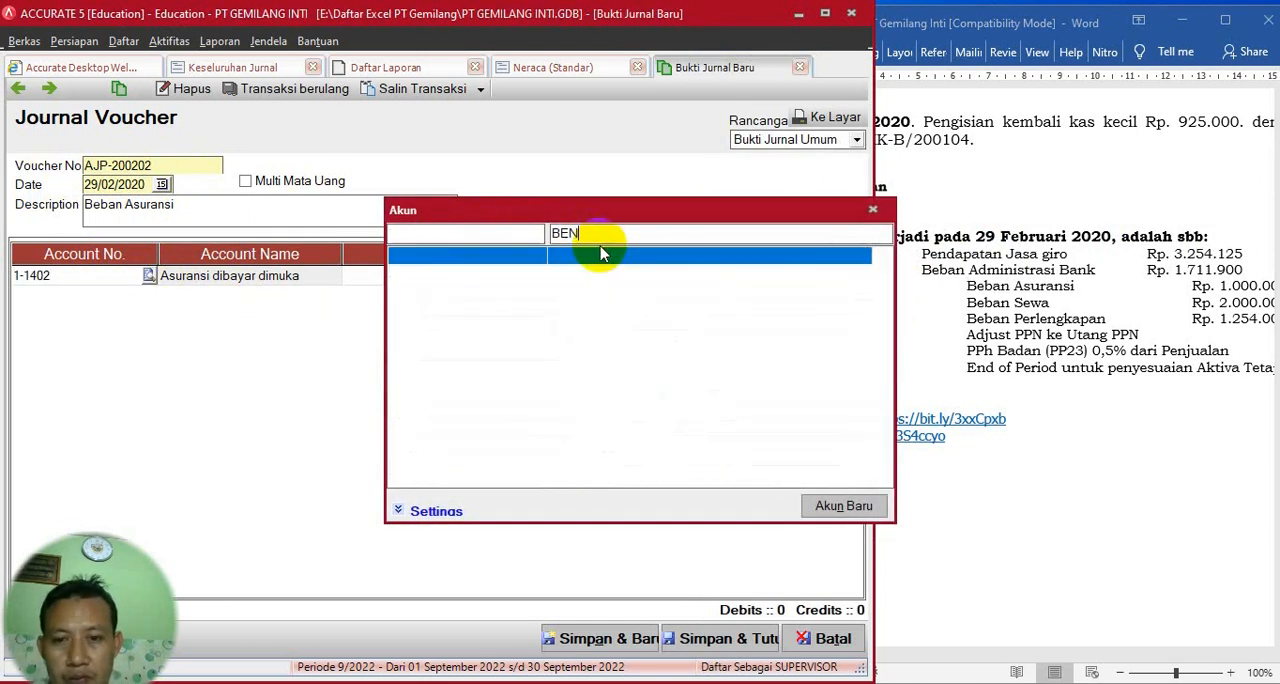
key(BackSpace)
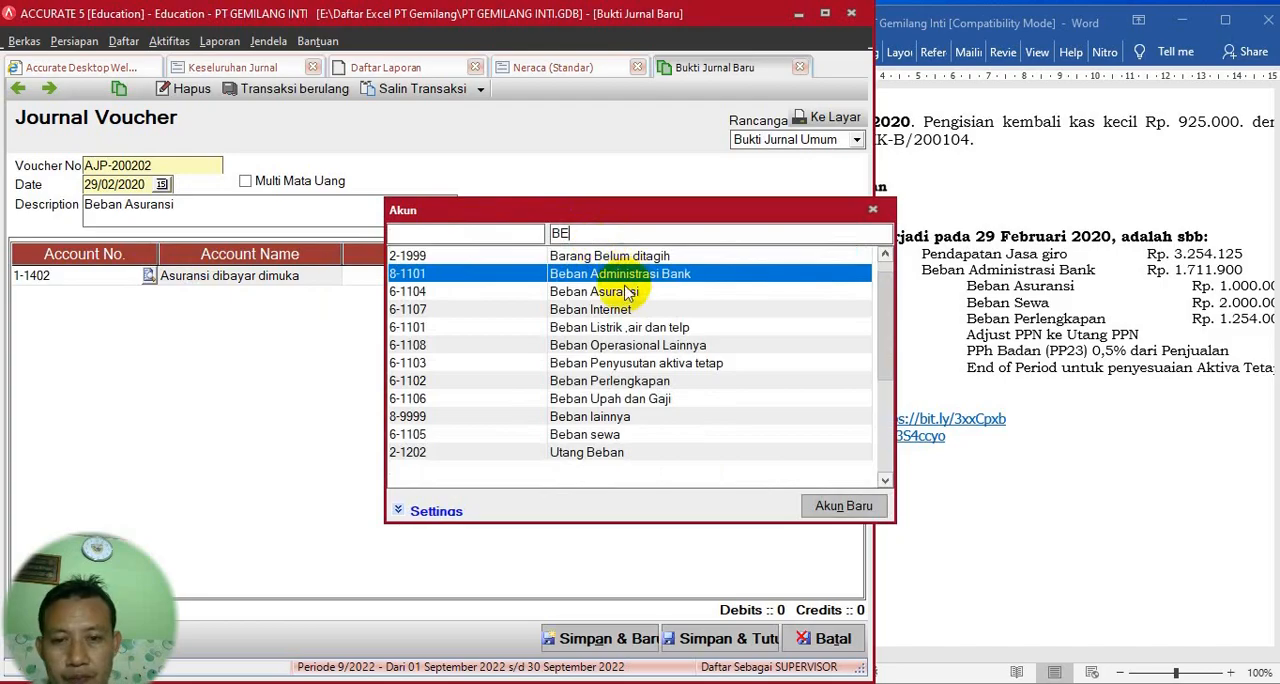
double_click(622, 291)
click(455, 284)
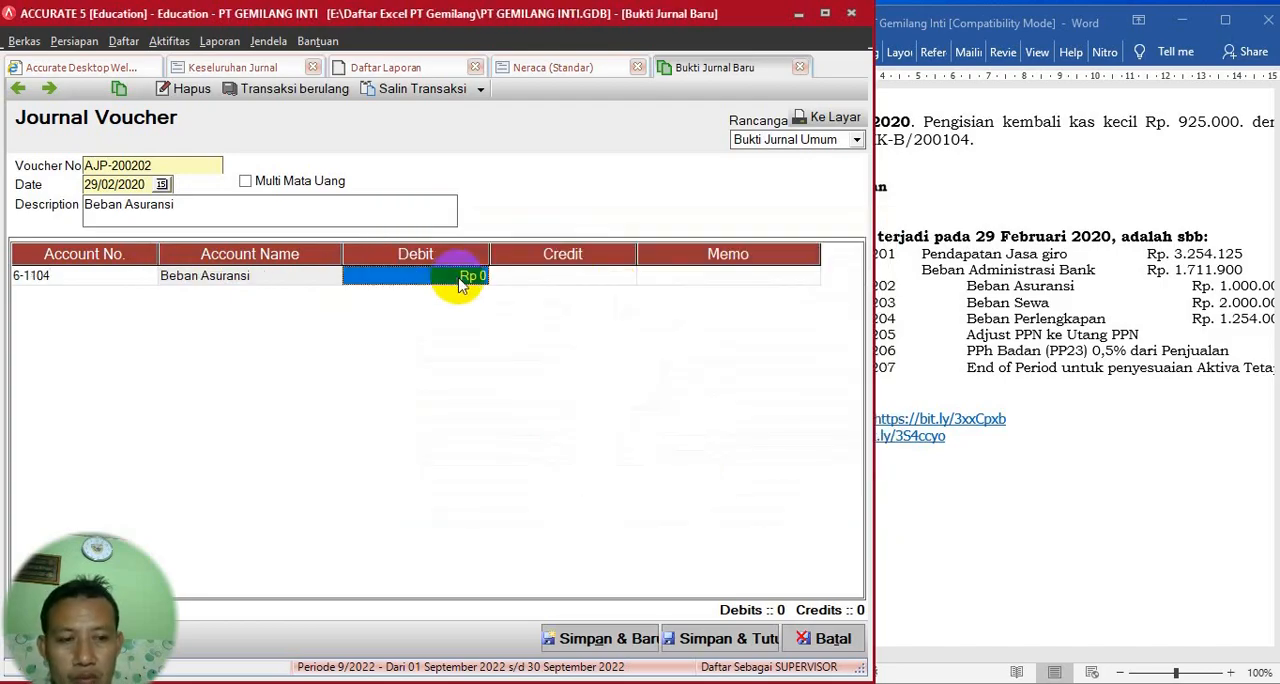
text(1.)
text(000)
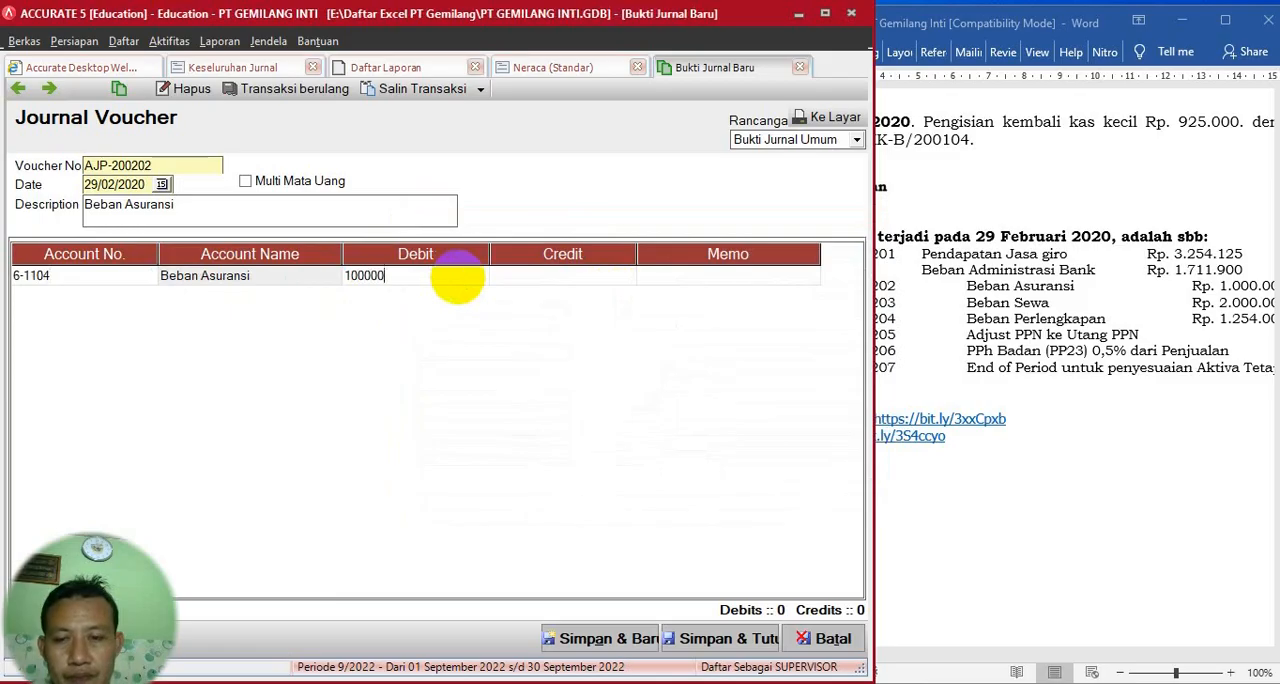
text(.000)
key(Tab)
key(Tab)
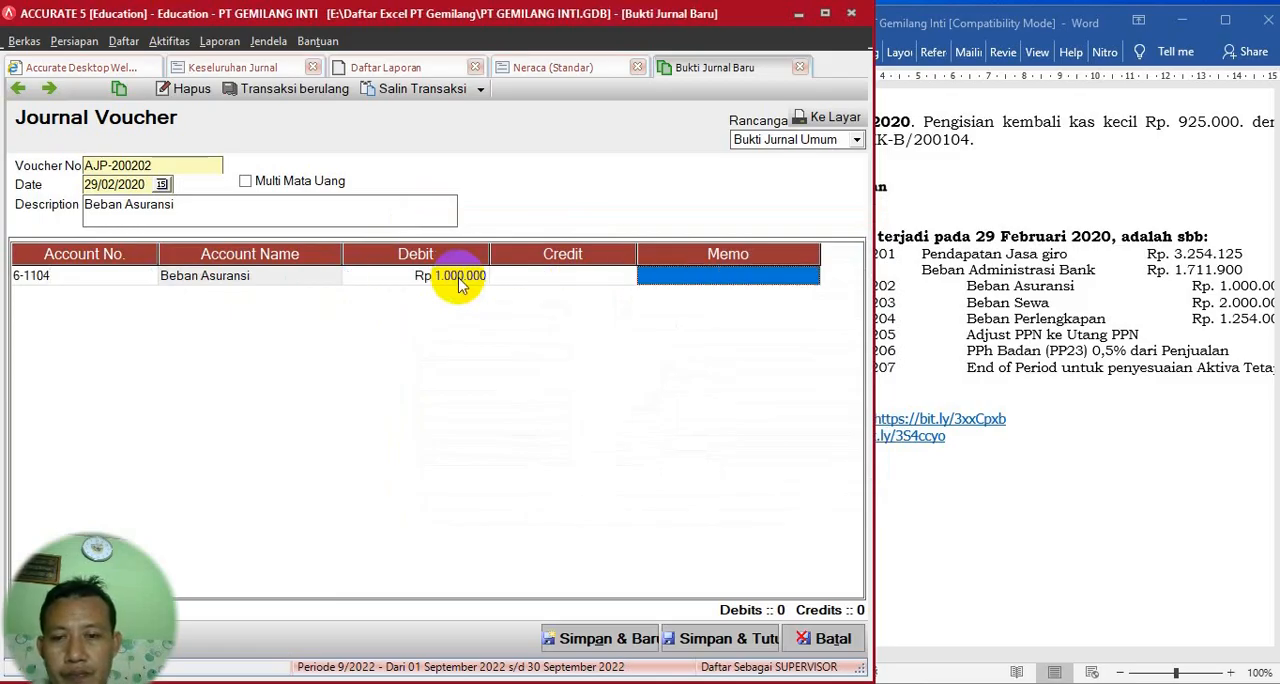
key(Tab)
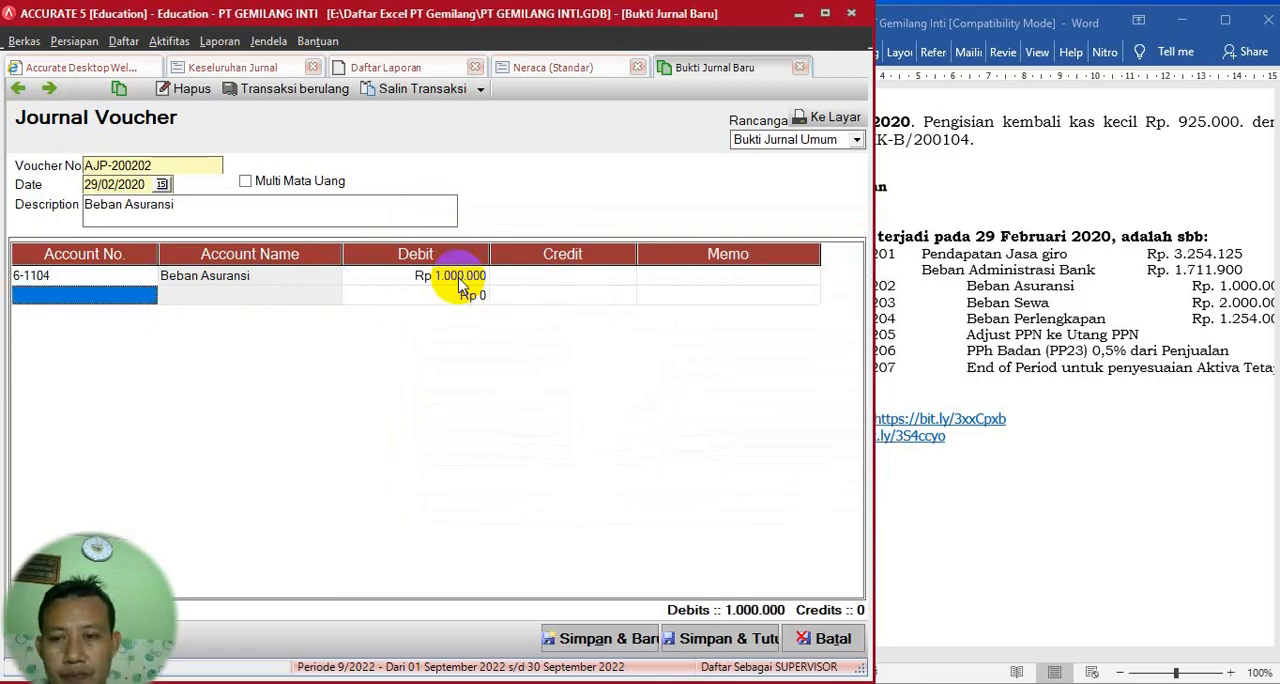
- Add account 1-1402 Asuransi dibayar dimuka as the second line, crediting 1.000.000
click(146, 297)
click(148, 295)
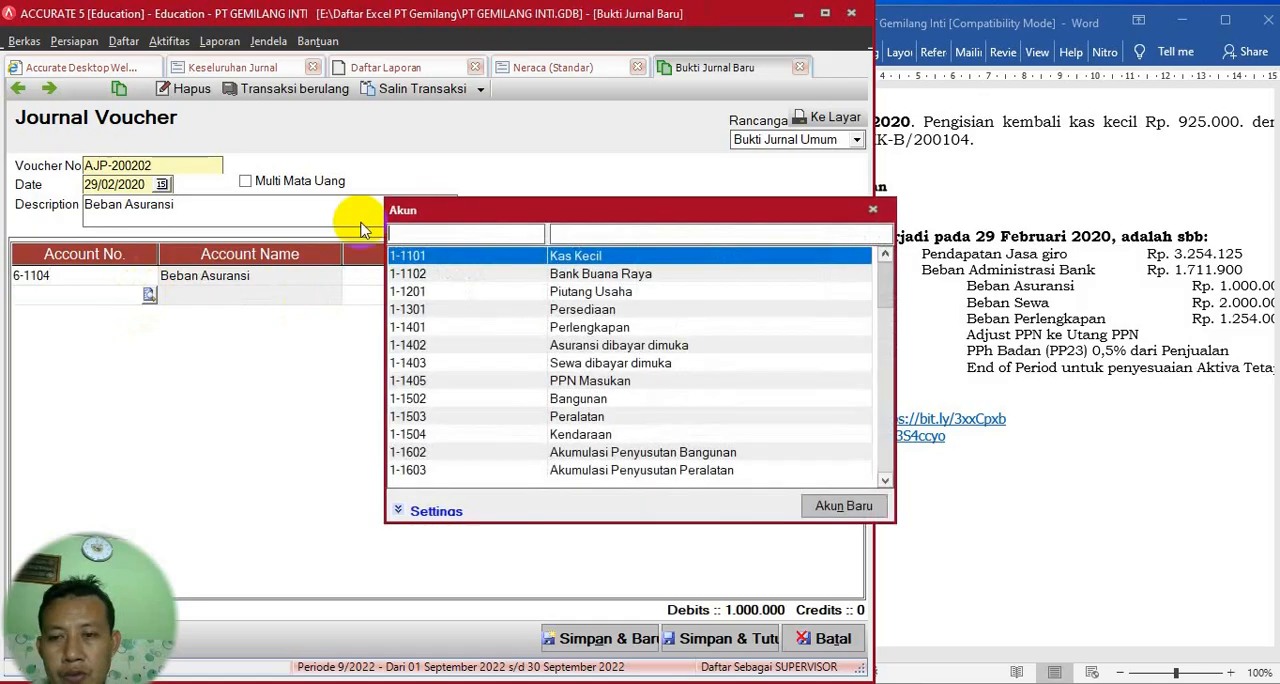
click(586, 234)
text(A)
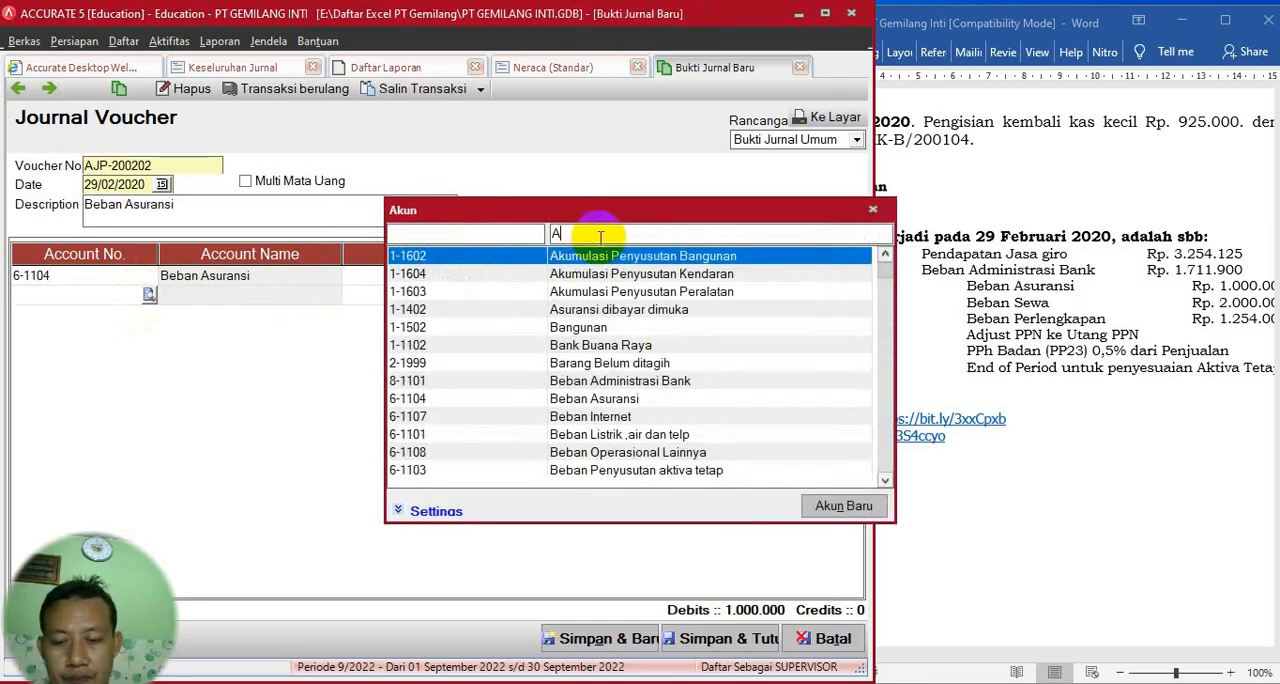
text(s)
double_click(632, 312)
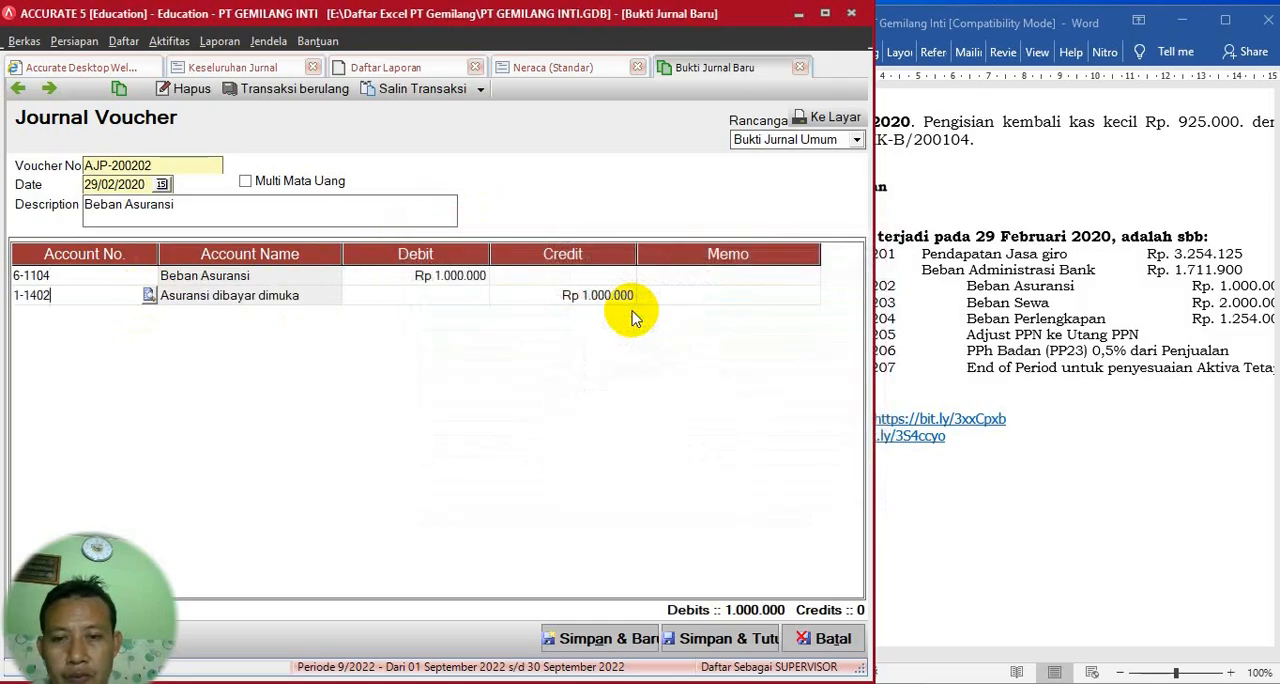
- Check the adjustment amounts in the Word document, then save voucher AJP-200202 and start a new one
click(1150, 337)
drag(1014, 655, 1031, 655)
click(534, 474)
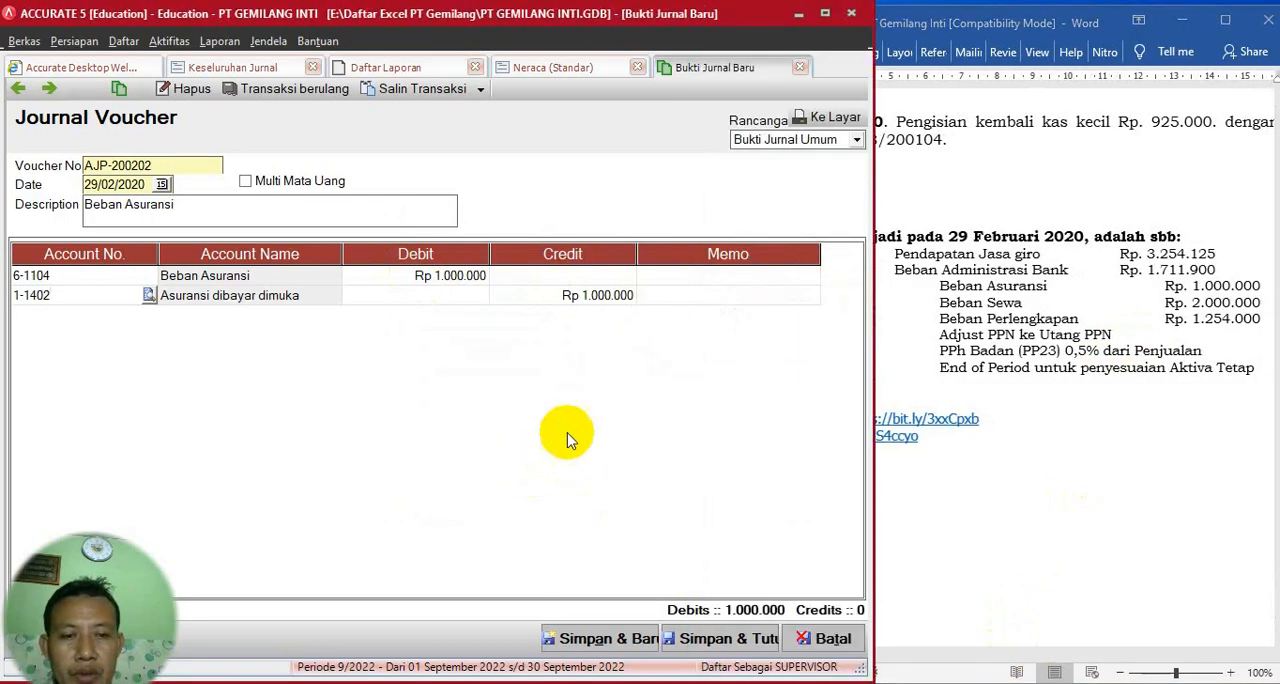
click(1038, 334)
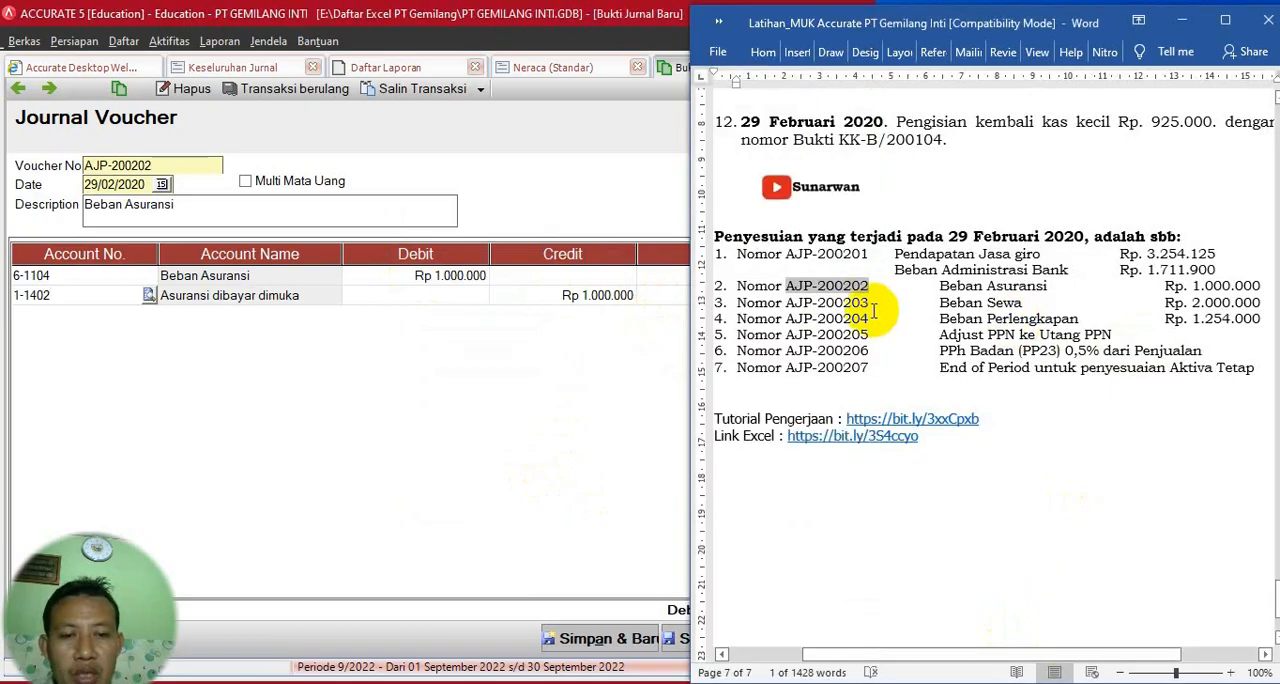
click(545, 428)
click(598, 636)
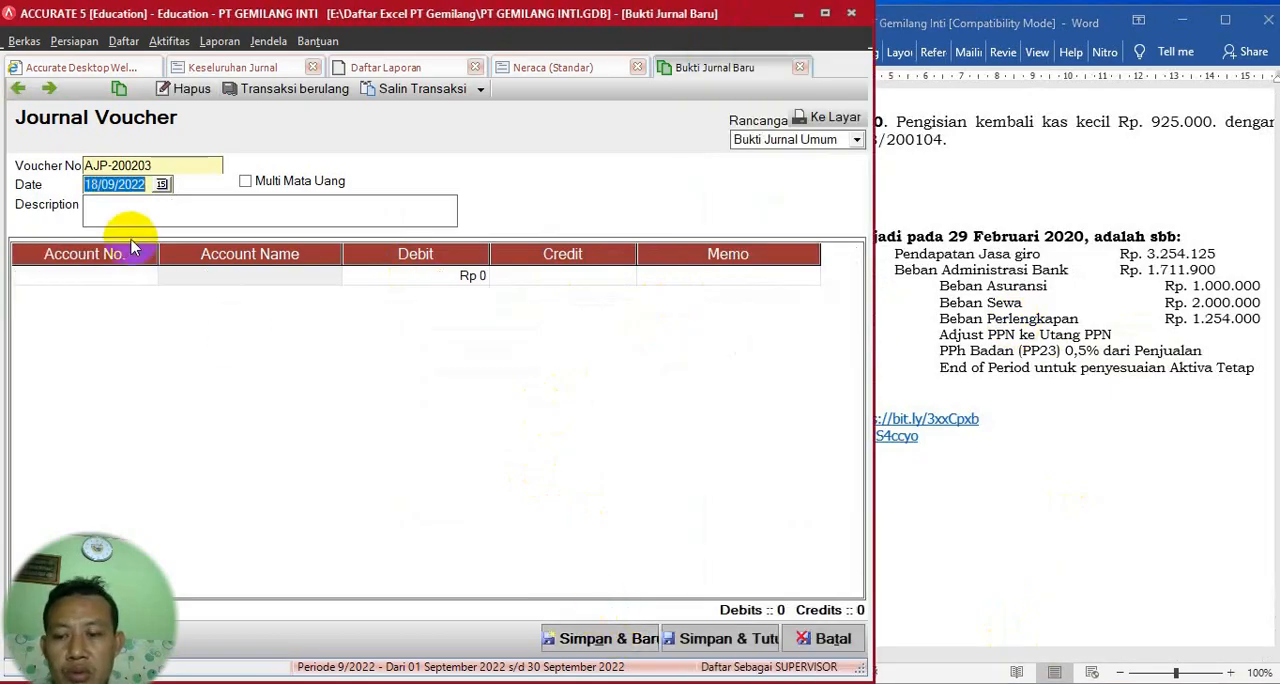
- Date voucher AJP-200203 29/02/2020 and fill its description with Beban Sewa, copied from the Word document
text(29)
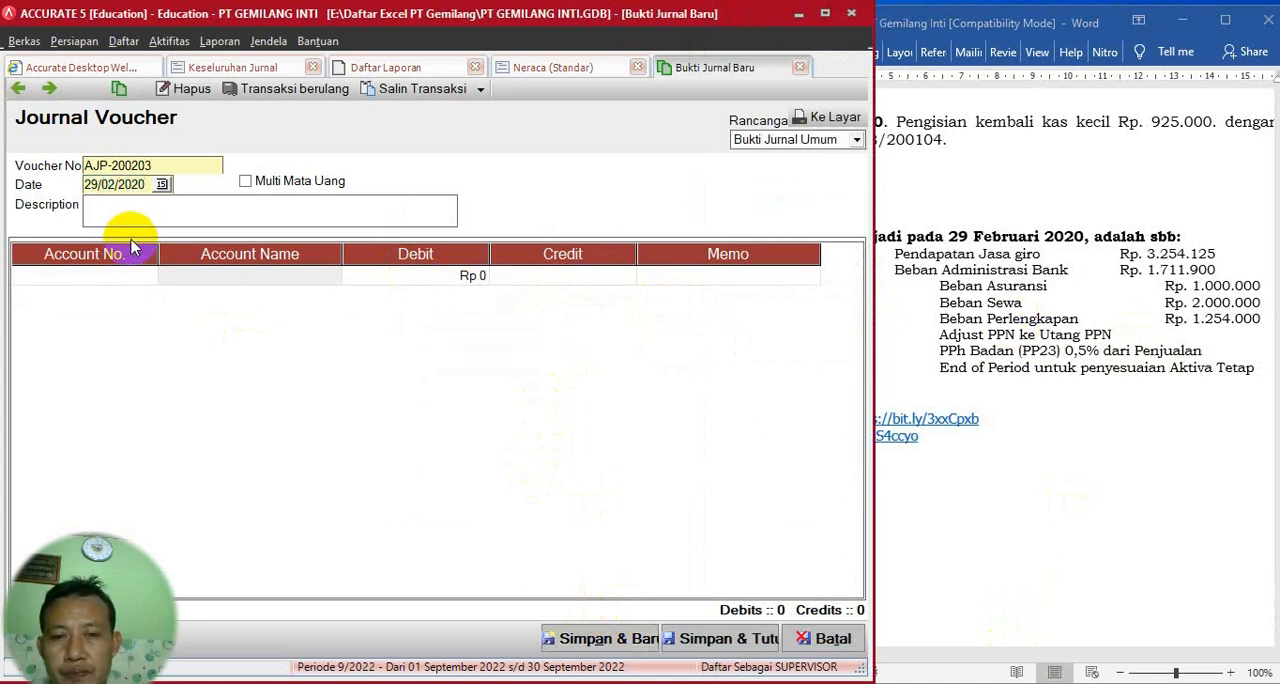
click(1020, 300)
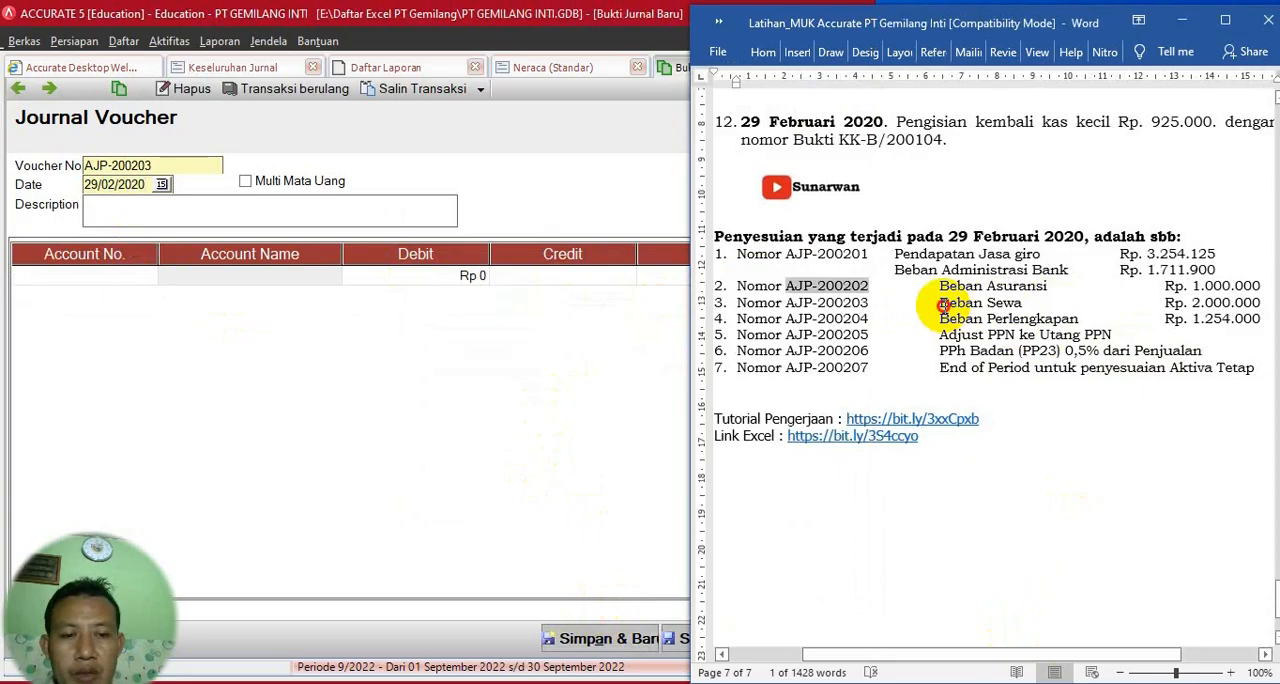
drag(942, 305, 1013, 307)
key(ctrl+c)
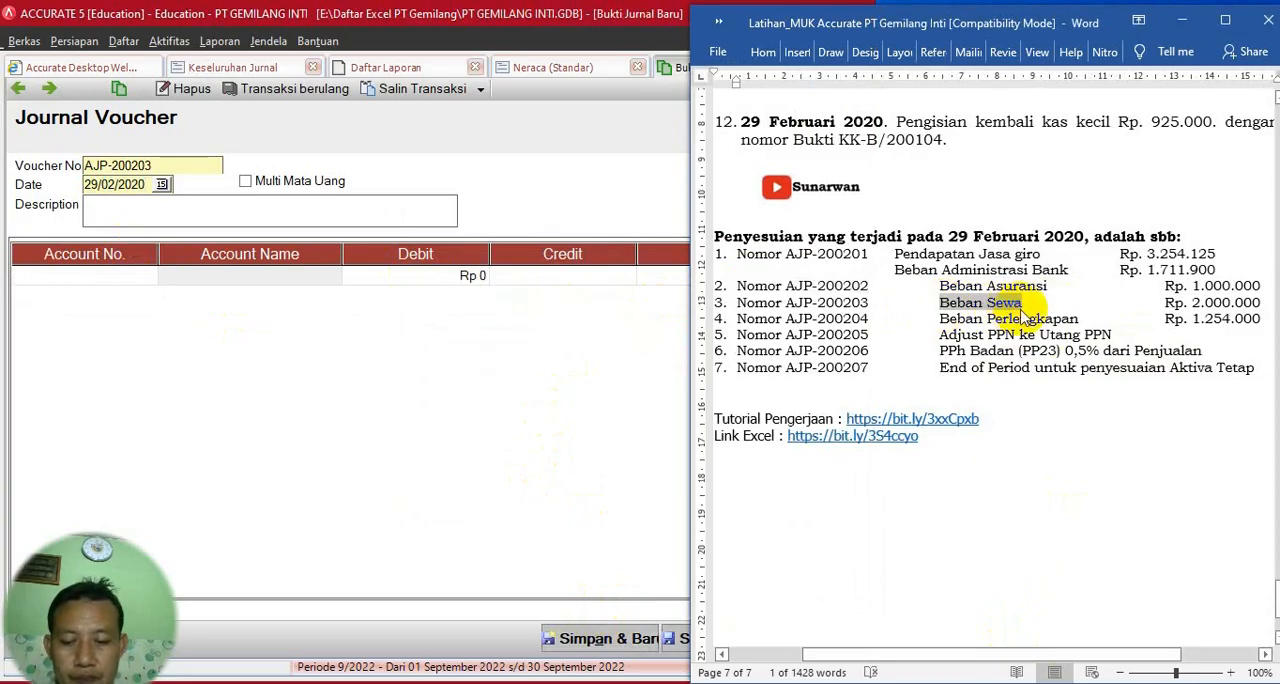
click(266, 202)
key(ctrl+v)
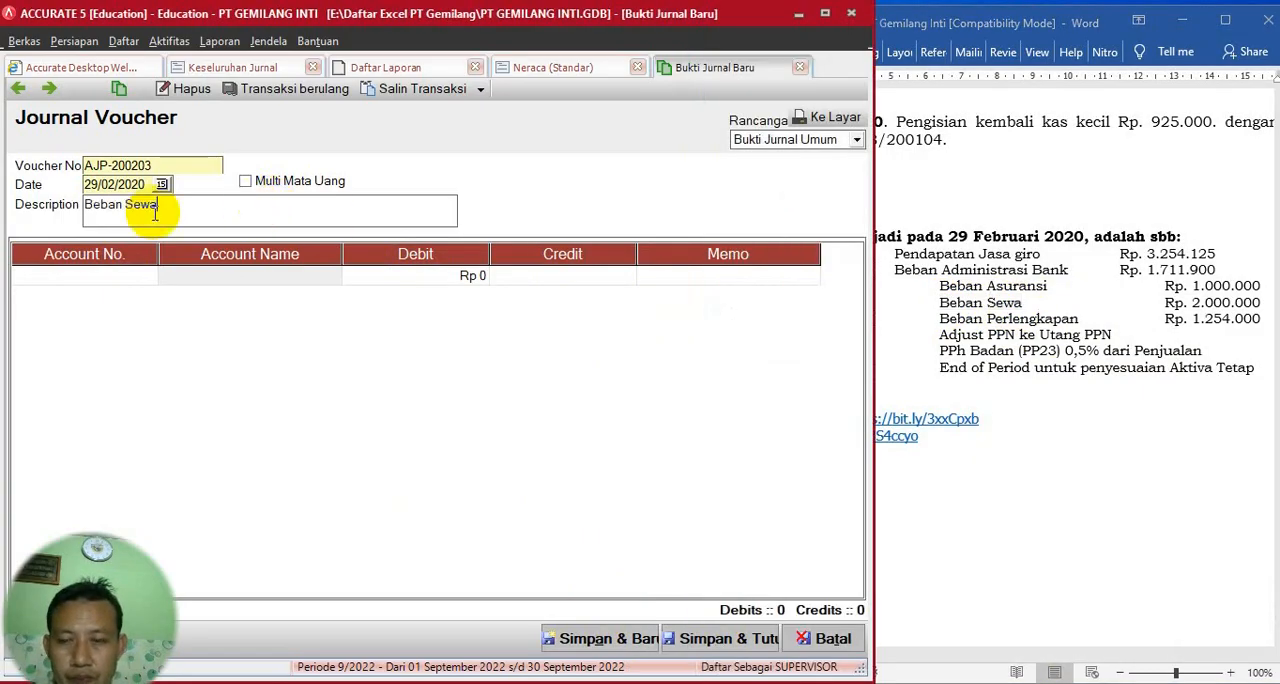
- Insert the word Penyseuaian before Beban Sewa in the voucher description
click(88, 206)
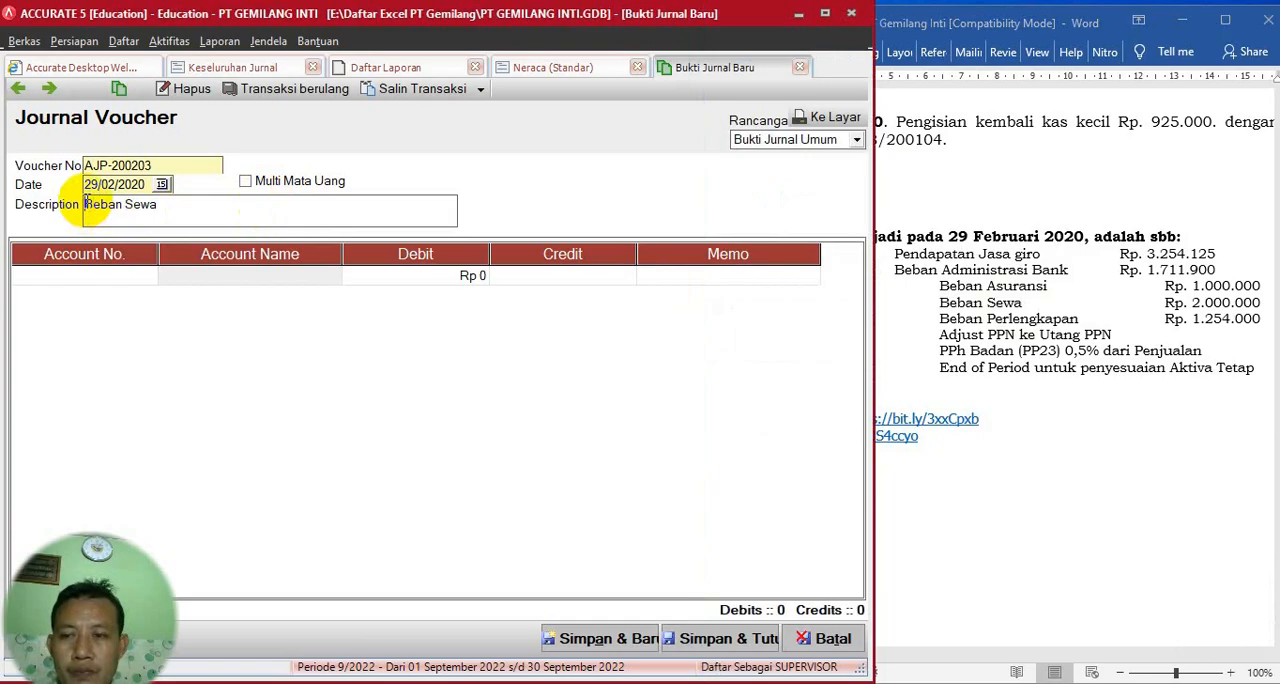
text(pENYSE)
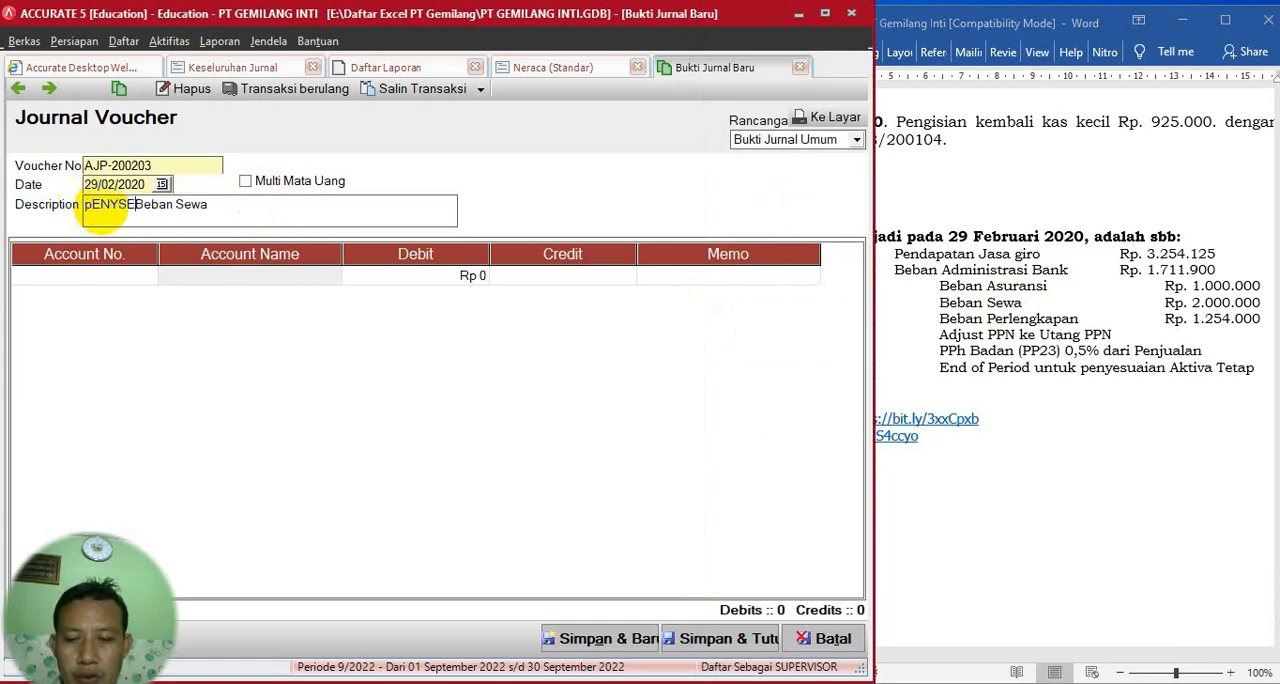
key(BackSpace)
key(BackSpace)
key(BackSpace)
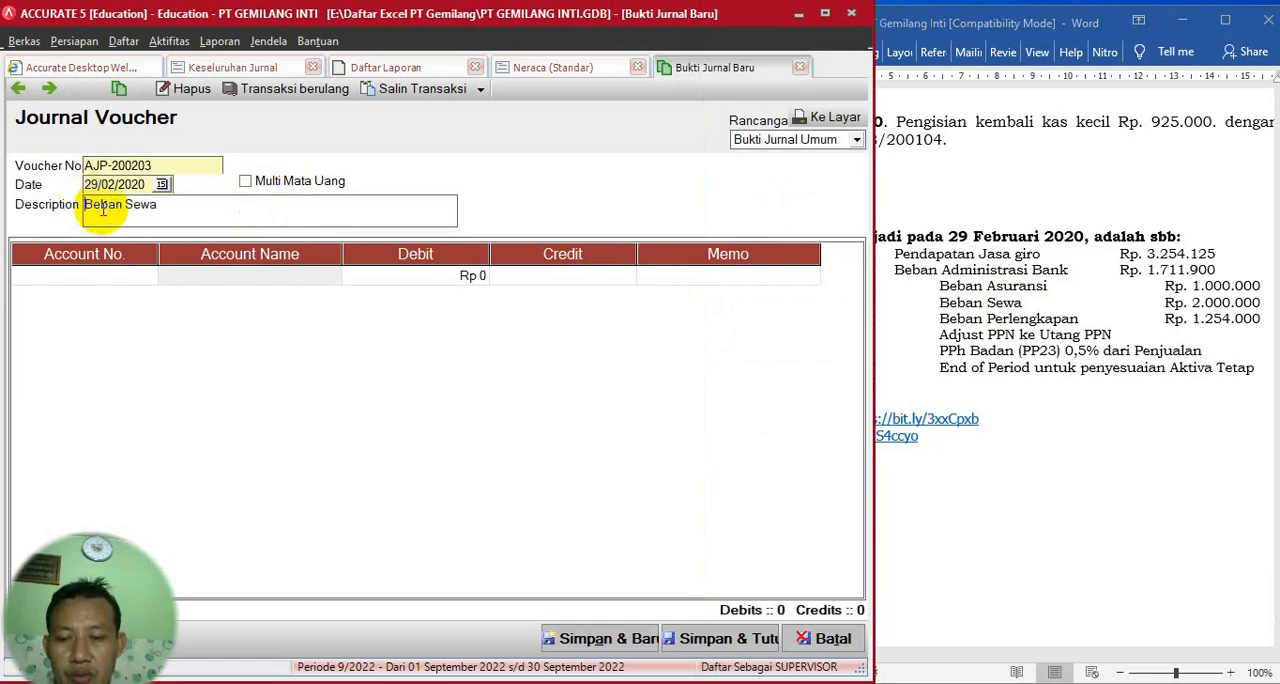
text(Pen)
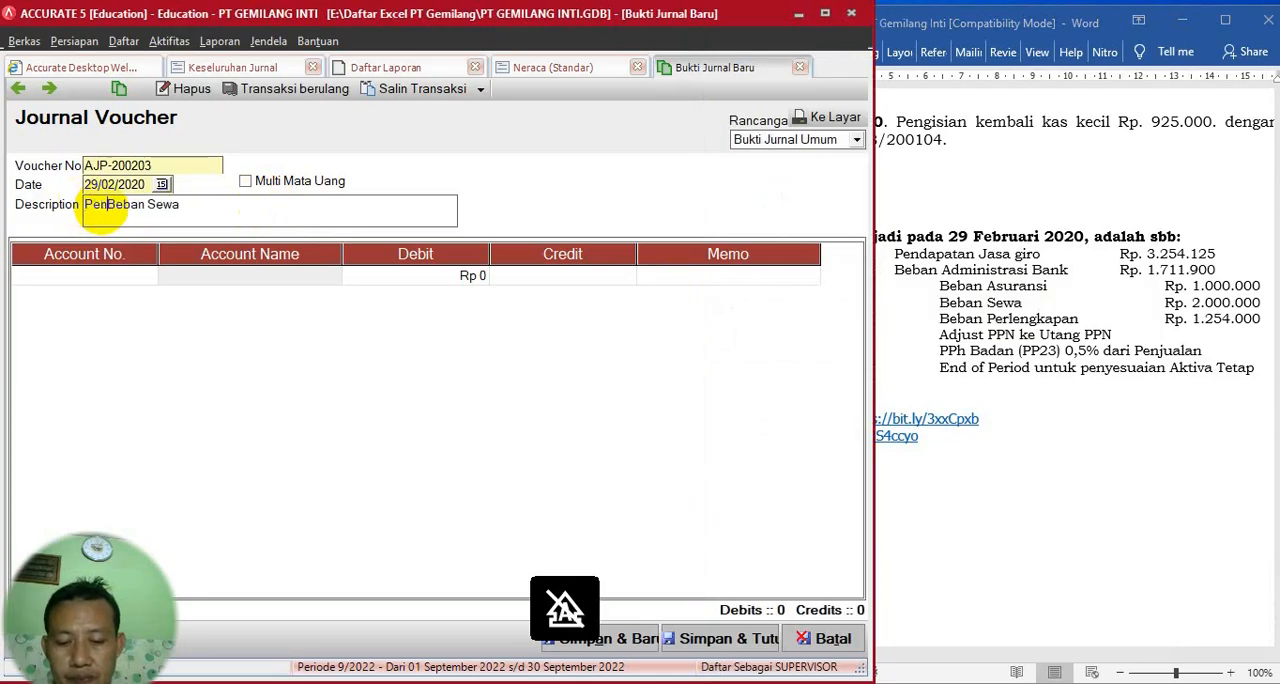
text(yseuai)
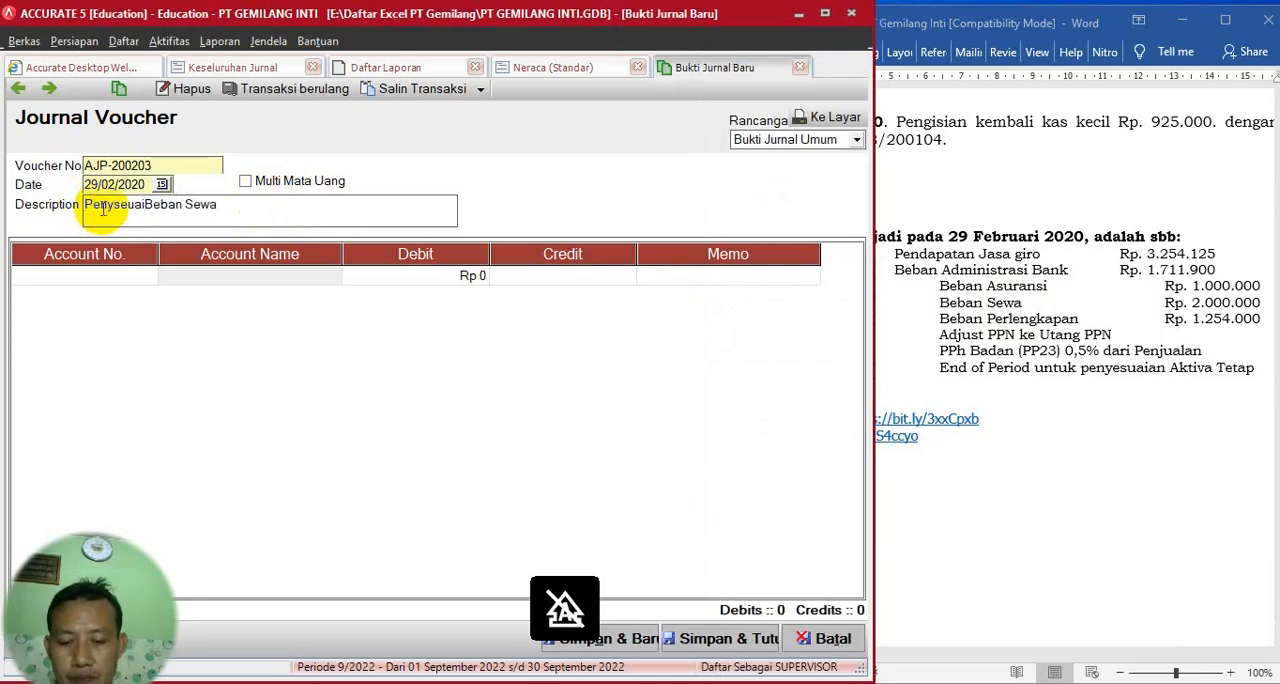
text(an)
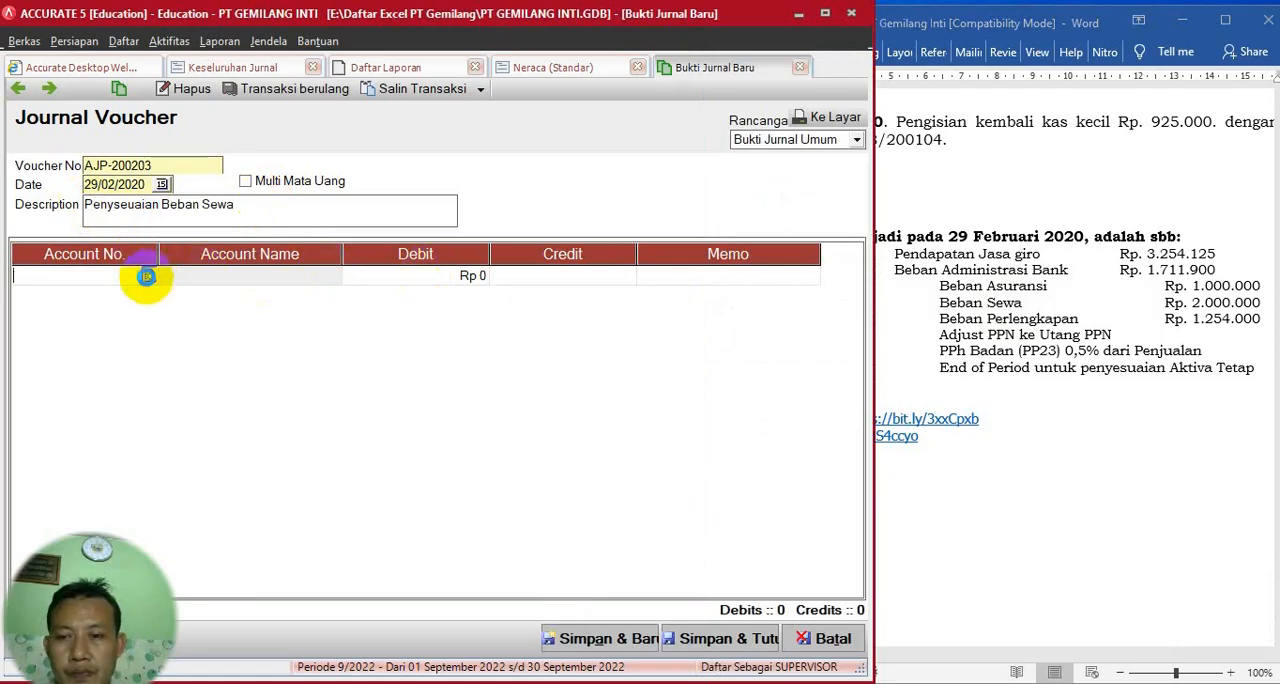
- Set the rent voucher's first line to account 6-1105 Beban sewa with a debit of 2.000.000
click(149, 275)
click(592, 236)
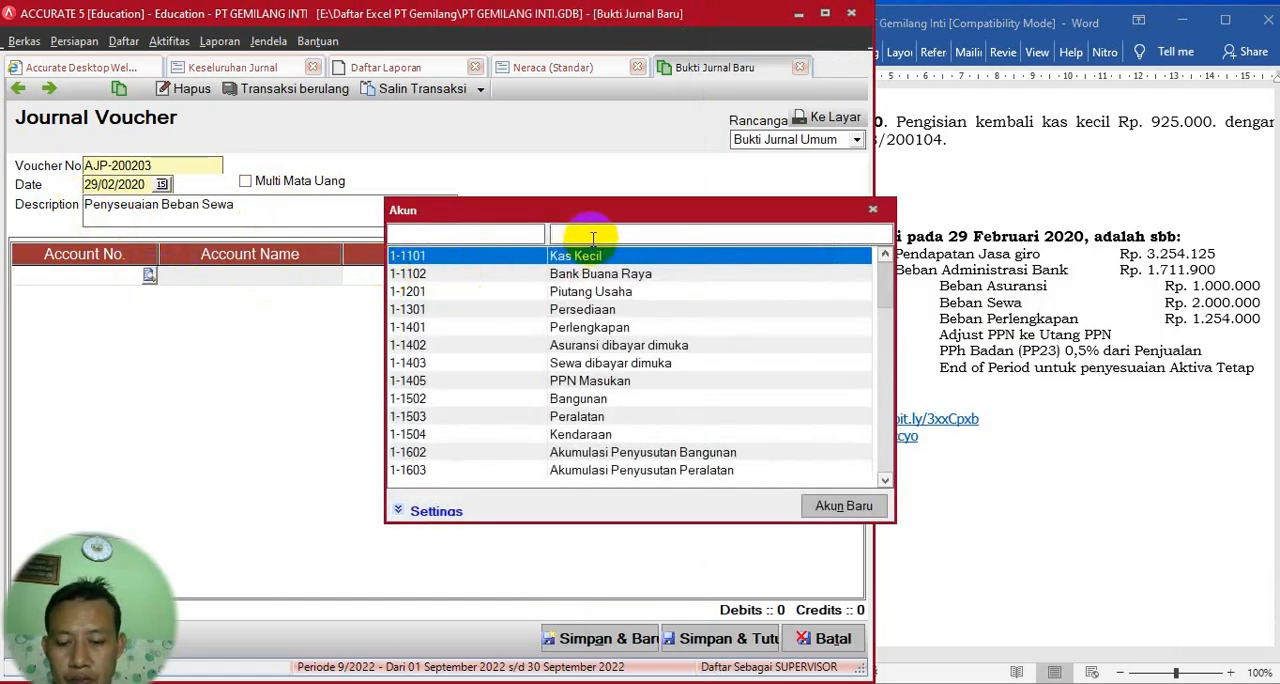
text(Beban)
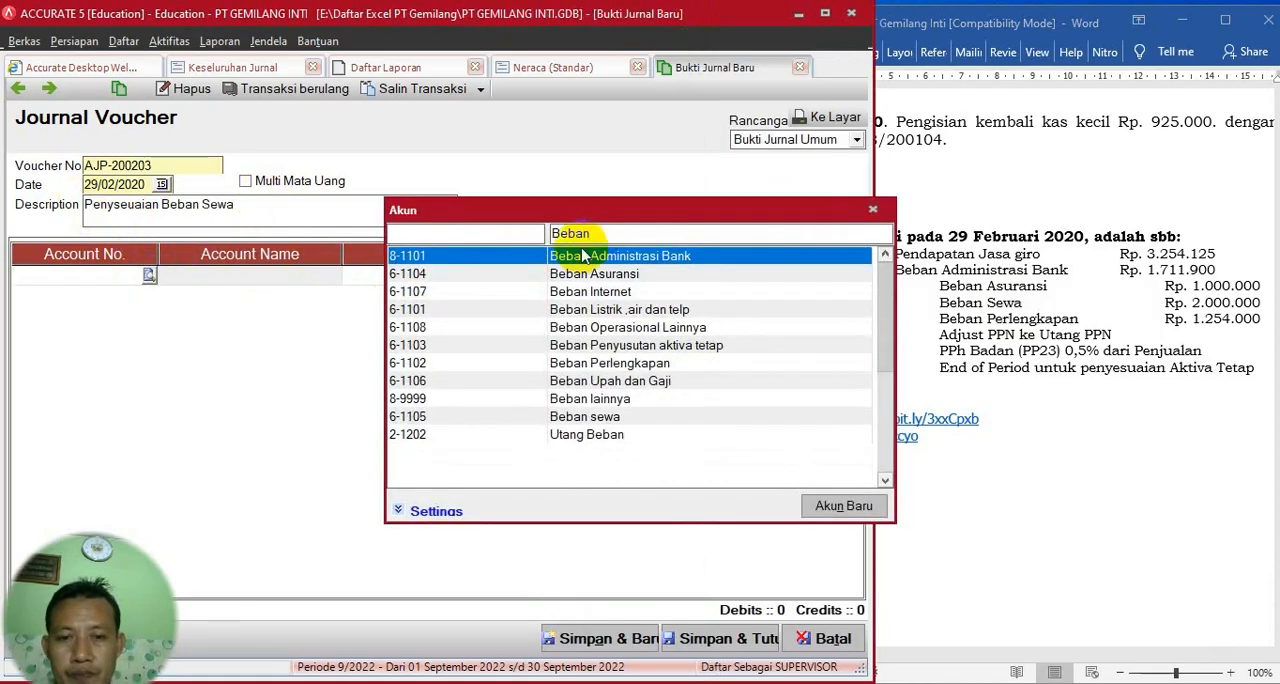
double_click(600, 417)
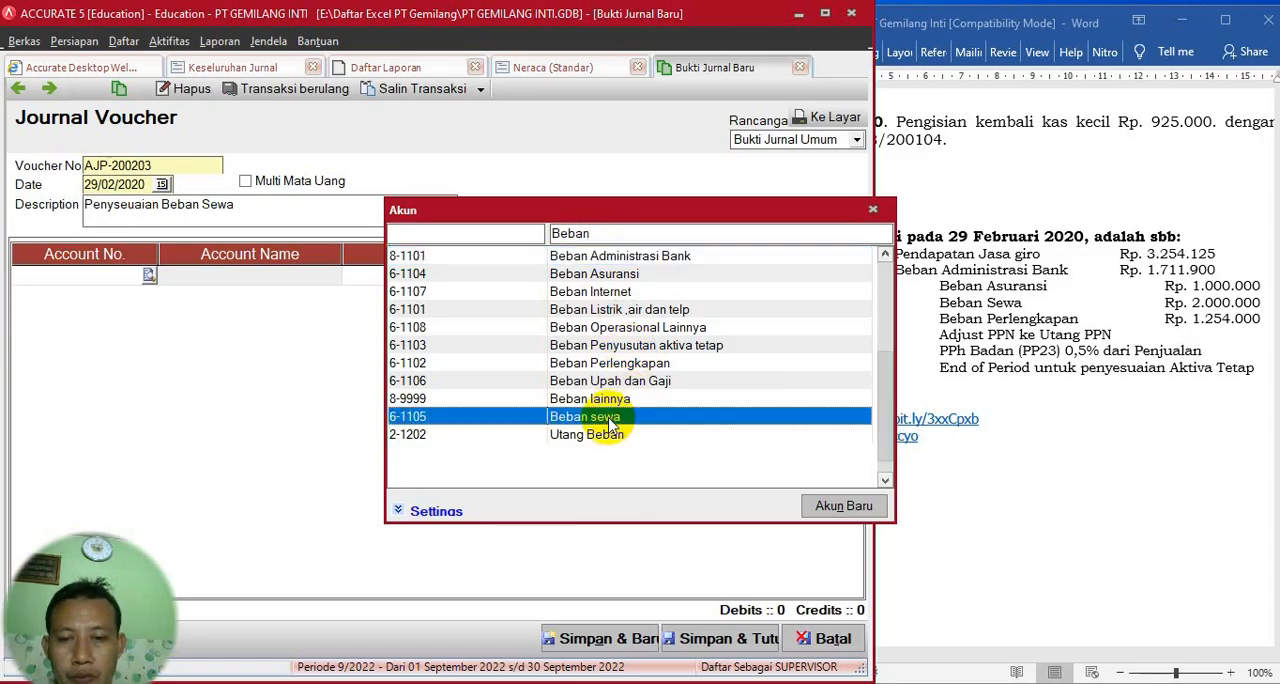
click(462, 277)
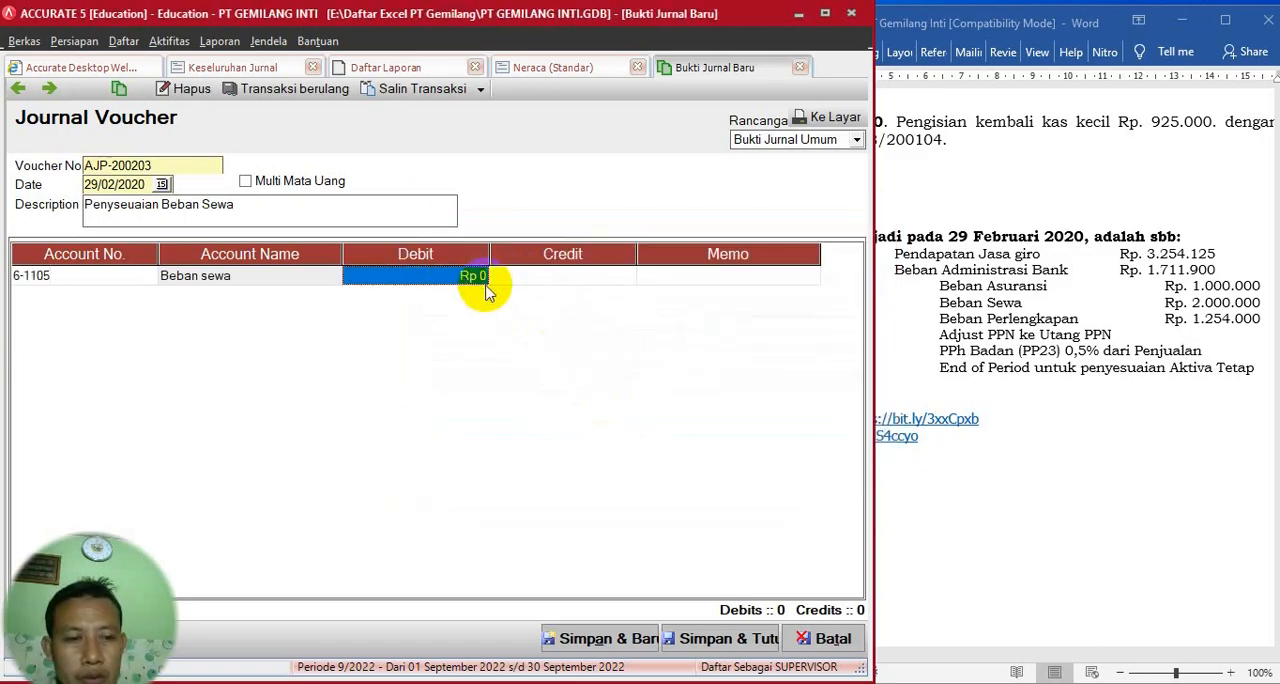
text(2.00)
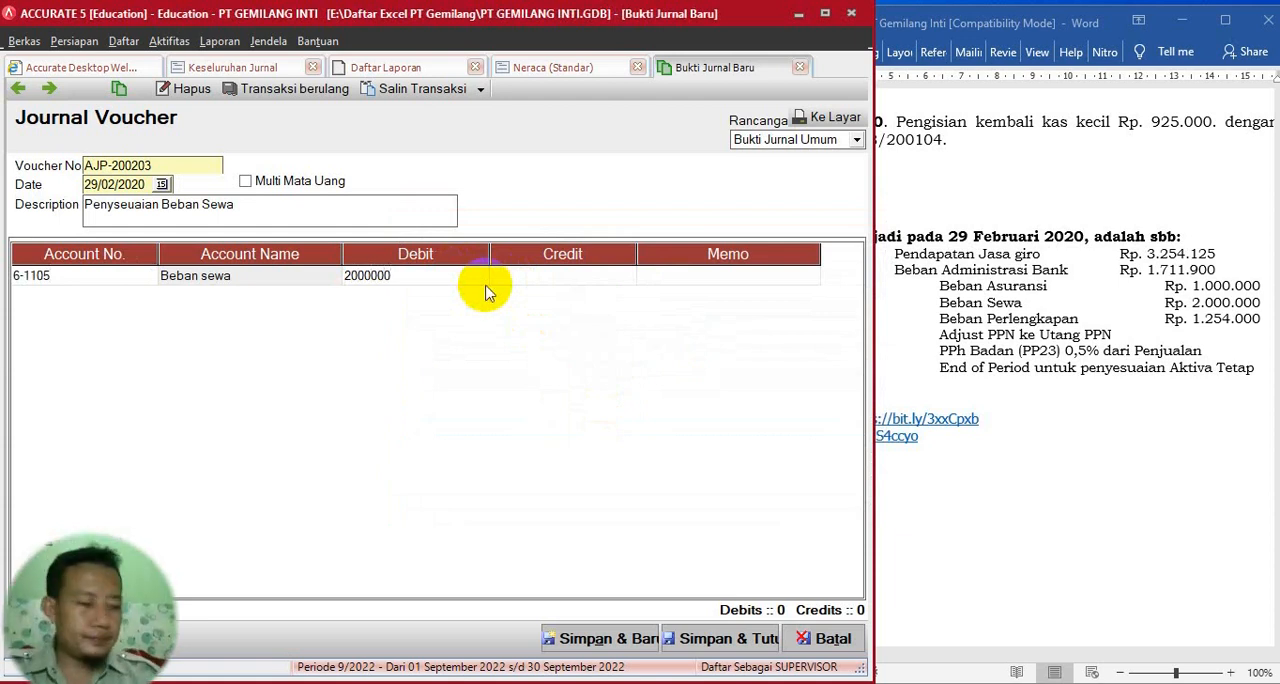
text(0.000)
- Complete the rent voucher with a 2.000.000 credit to account 1-1403 Sewa dibayar dimuka, then save it and start a new voucher
key(Tab)
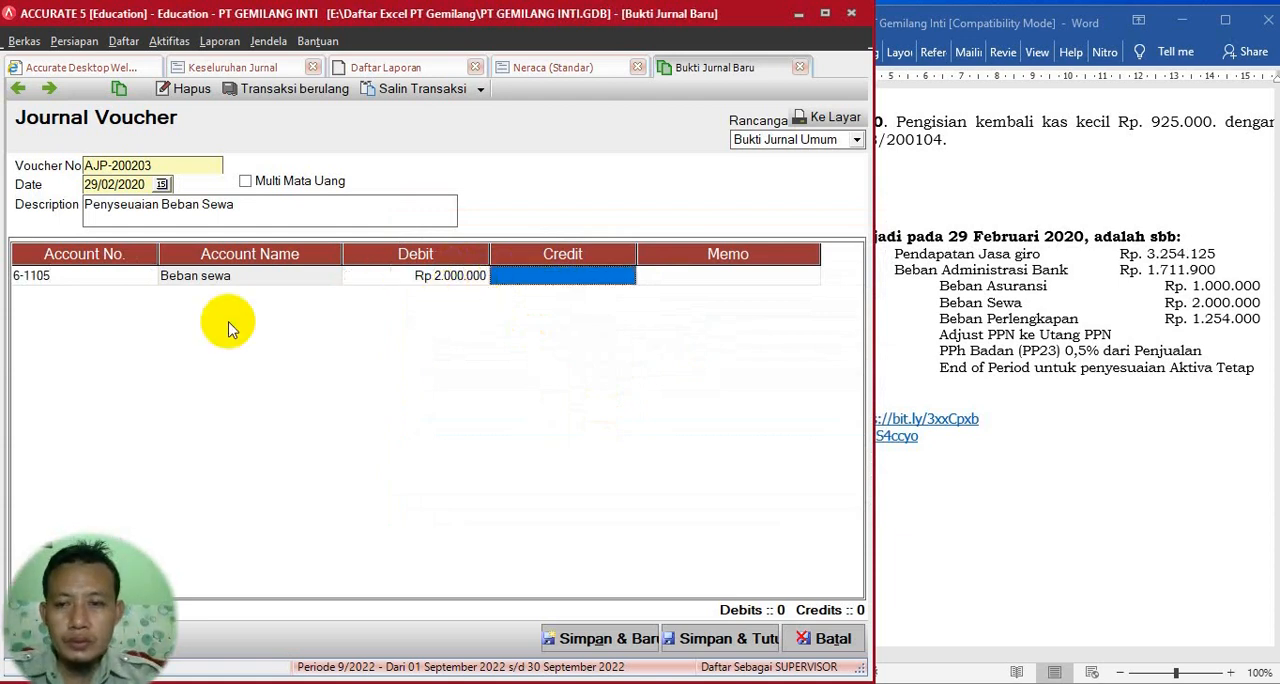
key(Tab)
key(Tab)
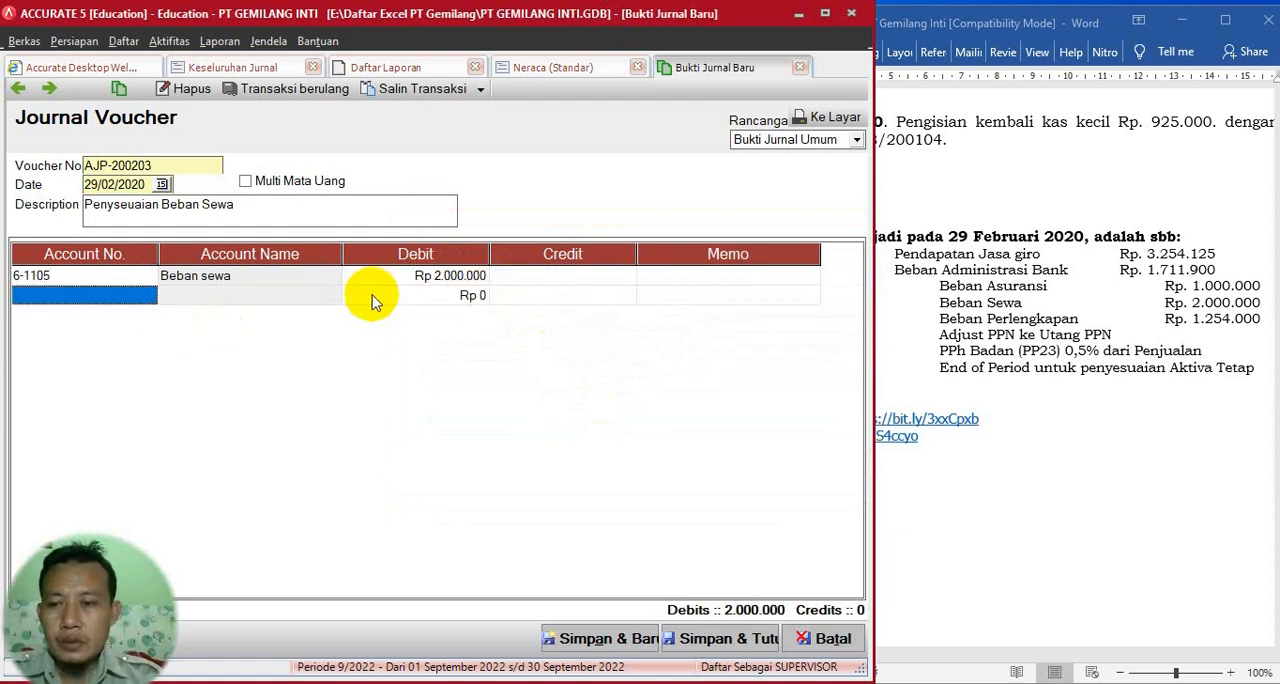
click(132, 298)
click(149, 296)
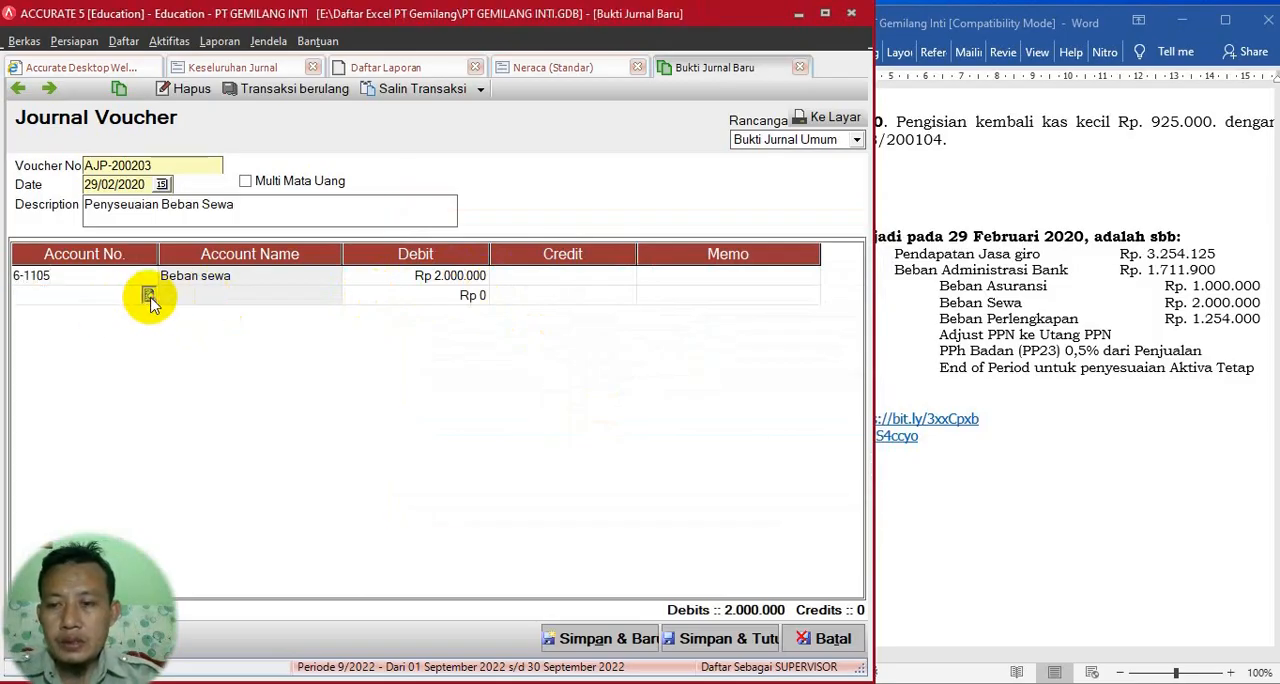
click(580, 236)
text(sewa)
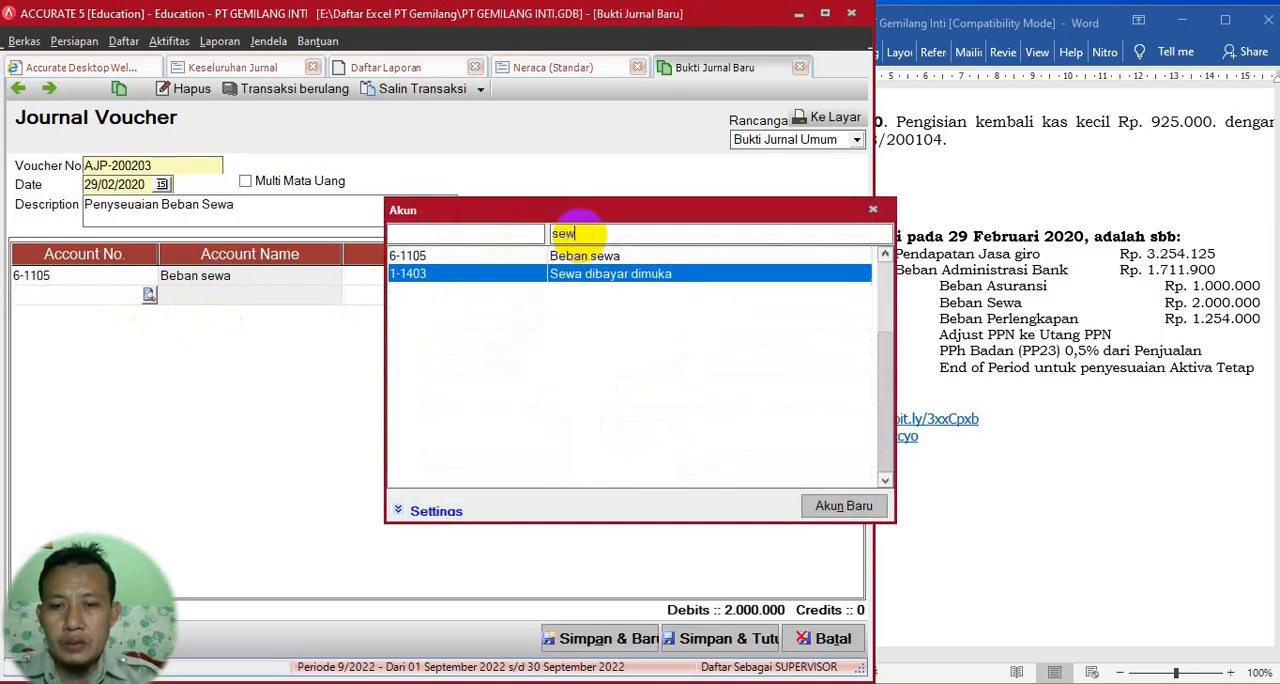
double_click(597, 274)
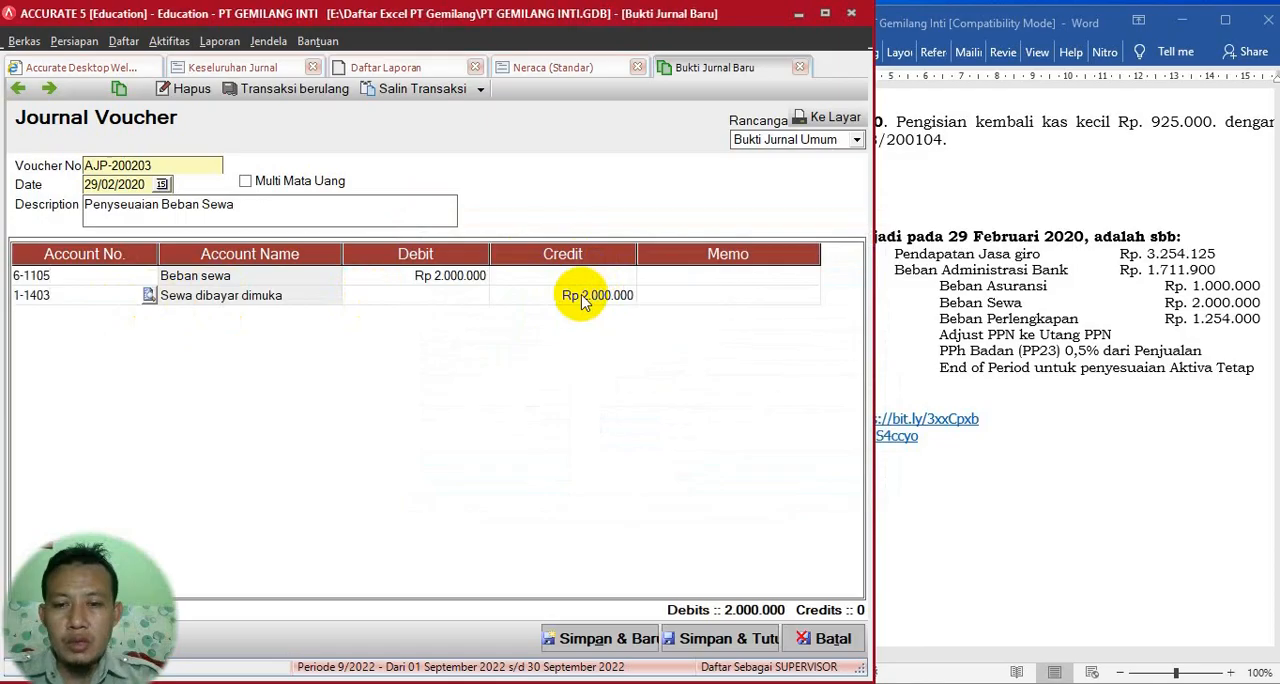
click(699, 302)
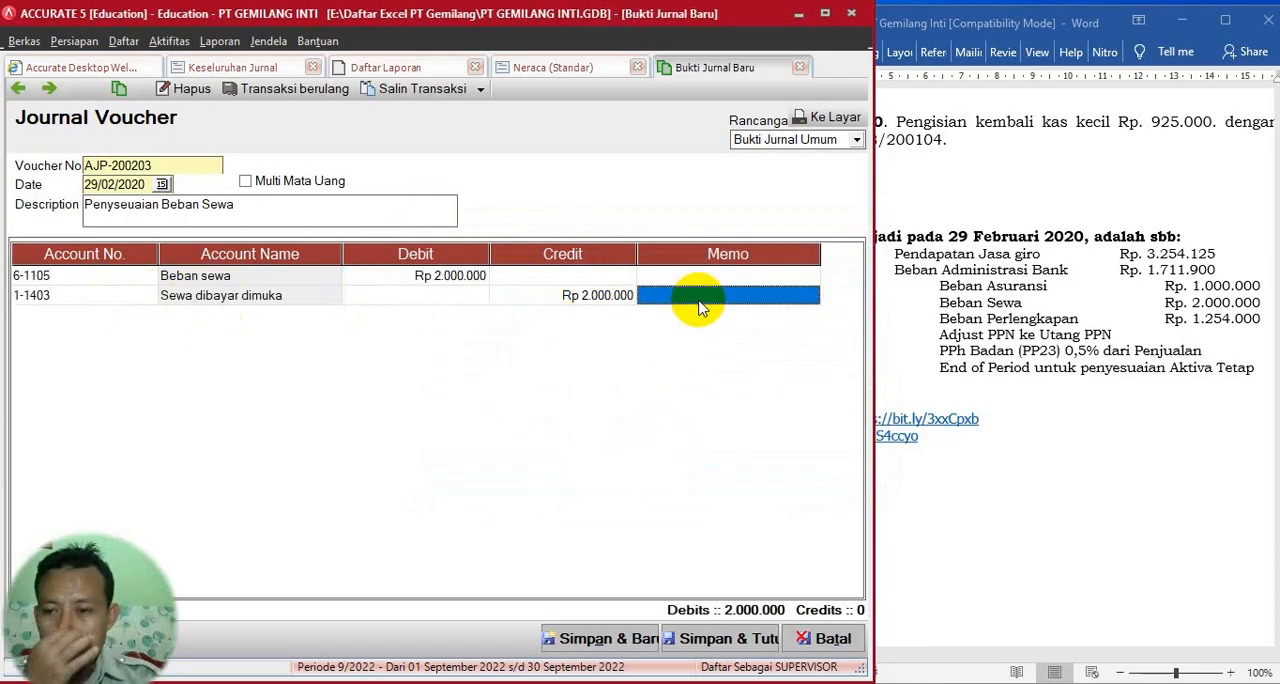
click(593, 645)
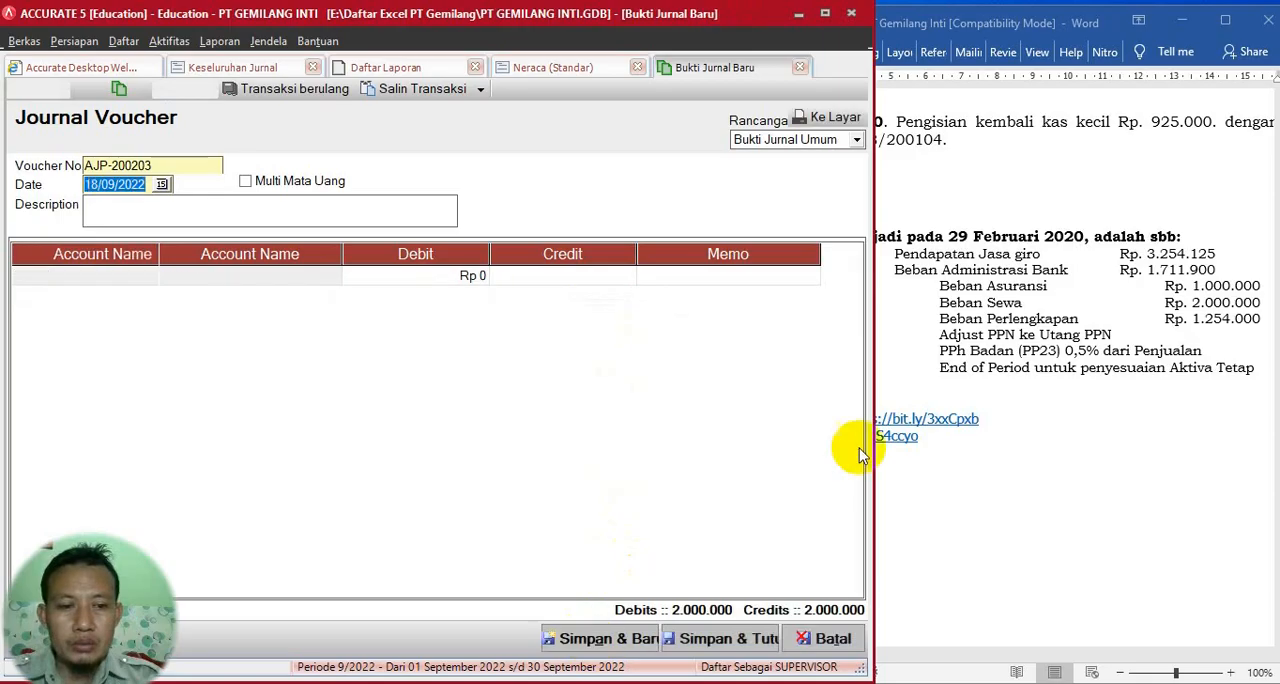
- Describe voucher AJP-200204 as Penyesuian Beban Perlengkapan, copying the expense name from the Word document, and date it 29/02/2020
click(946, 322)
click(940, 320)
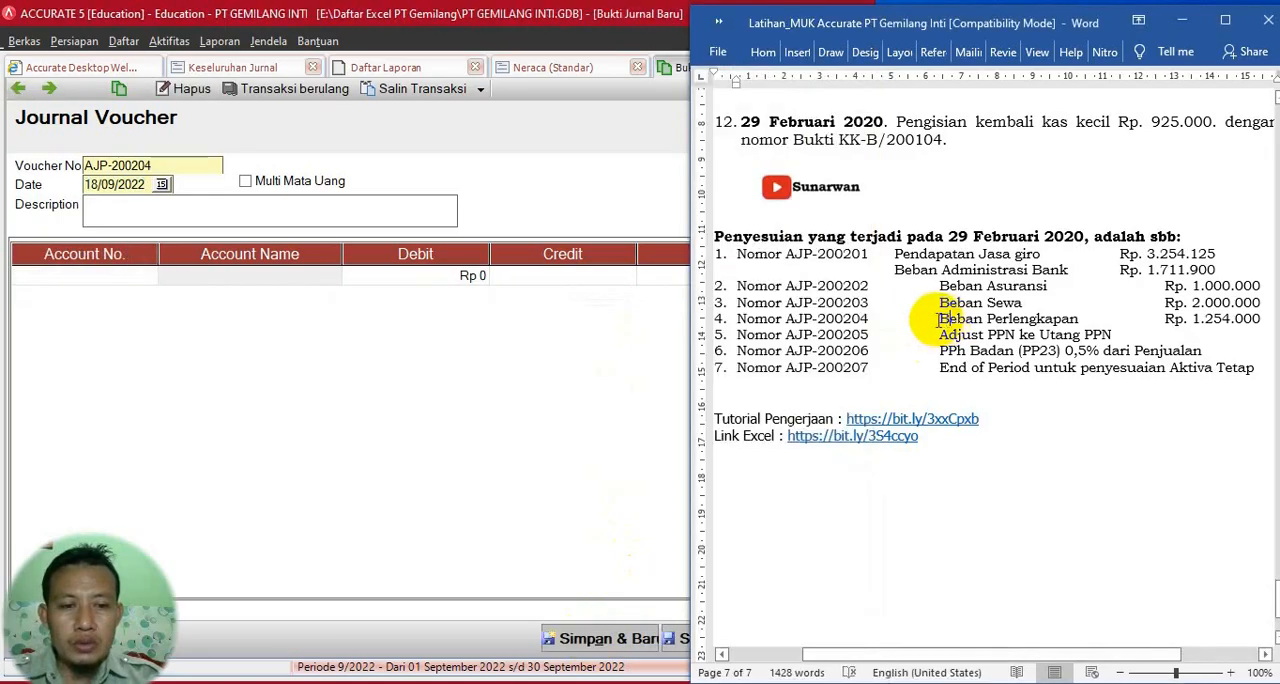
drag(938, 320, 1078, 320)
key(ctrl+c)
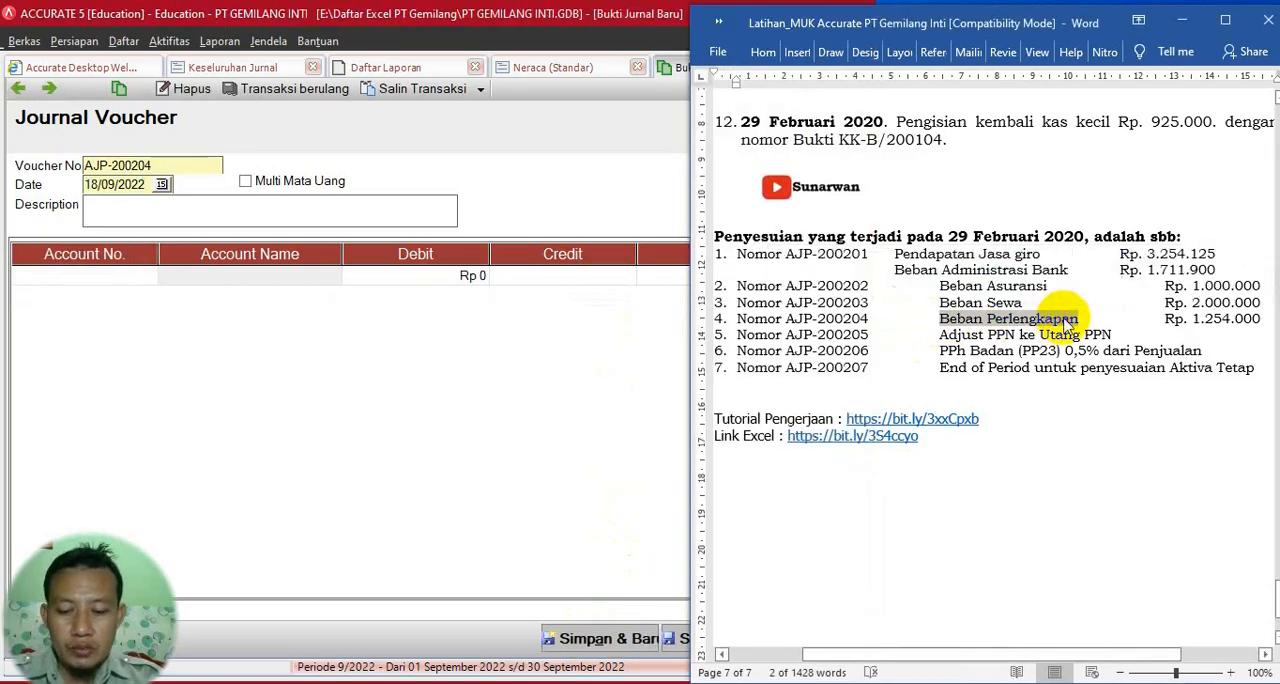
click(139, 211)
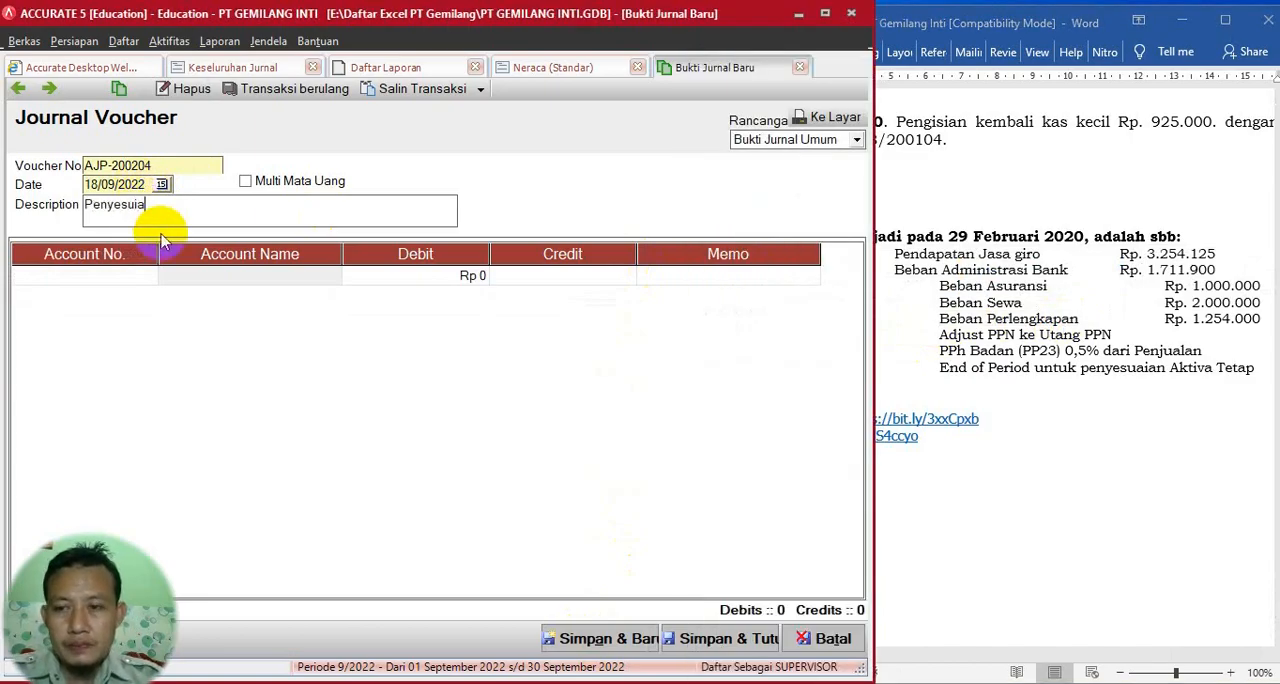
text(Penyesuian)
key(ctrl+v)
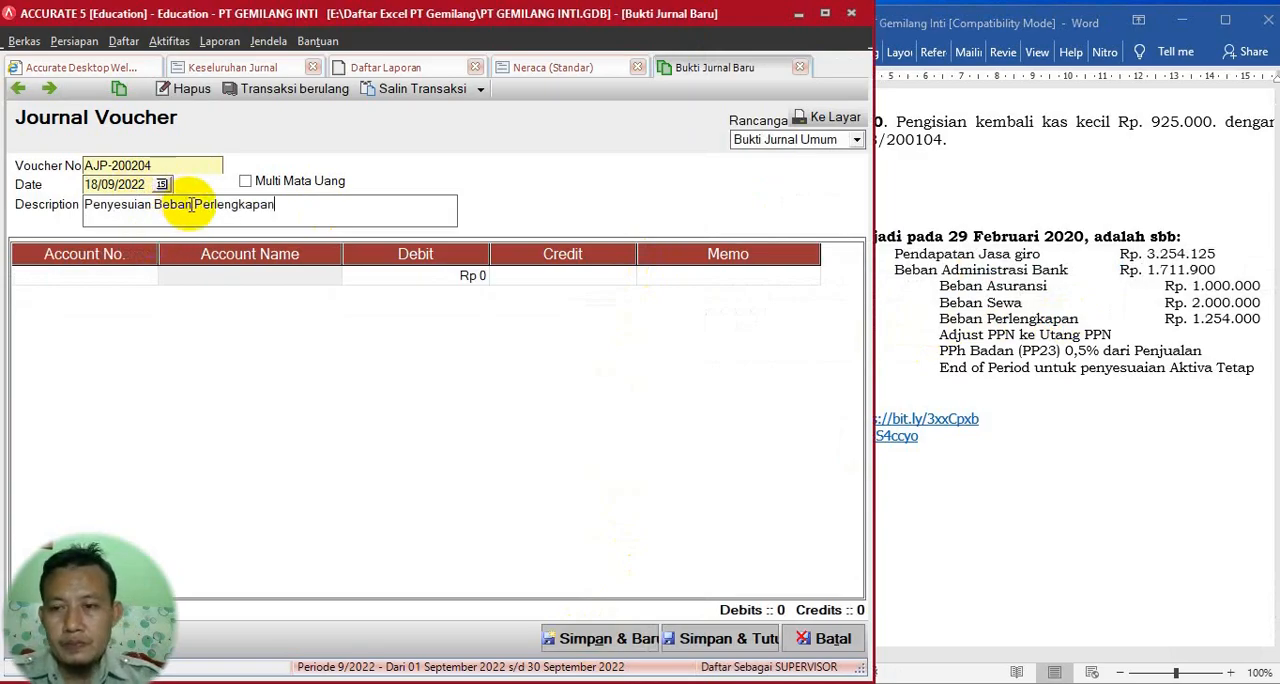
drag(149, 185, 44, 174)
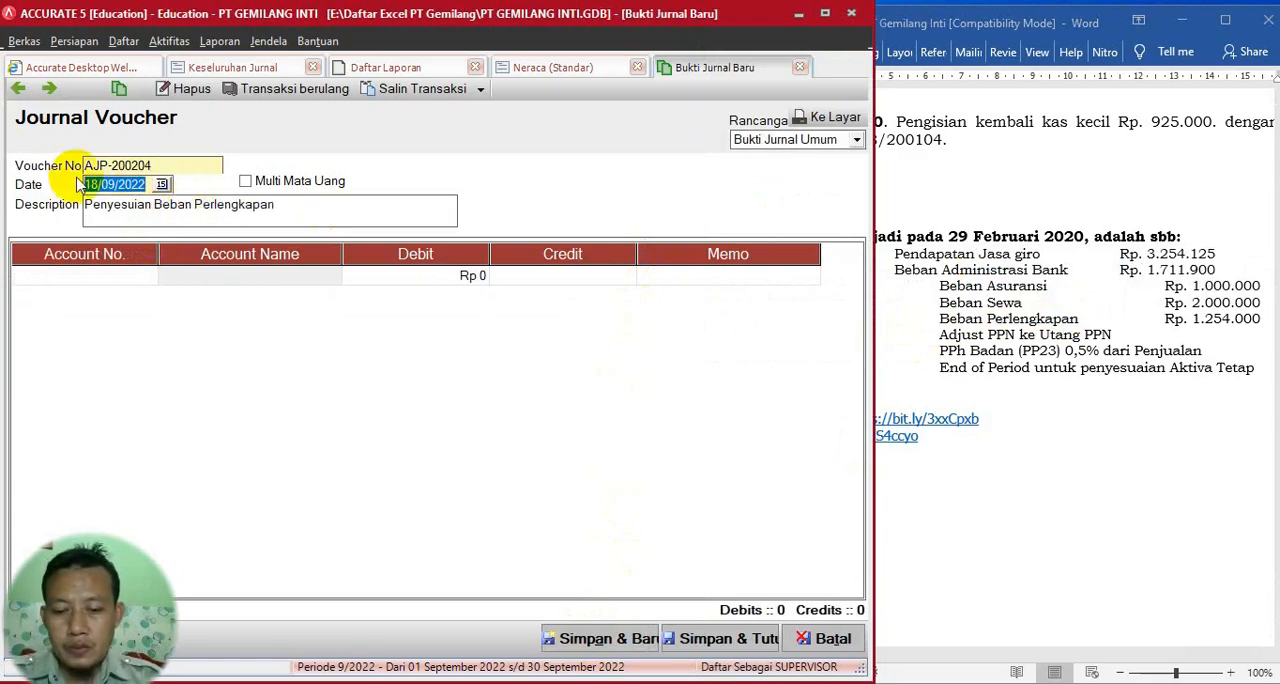
text(29)
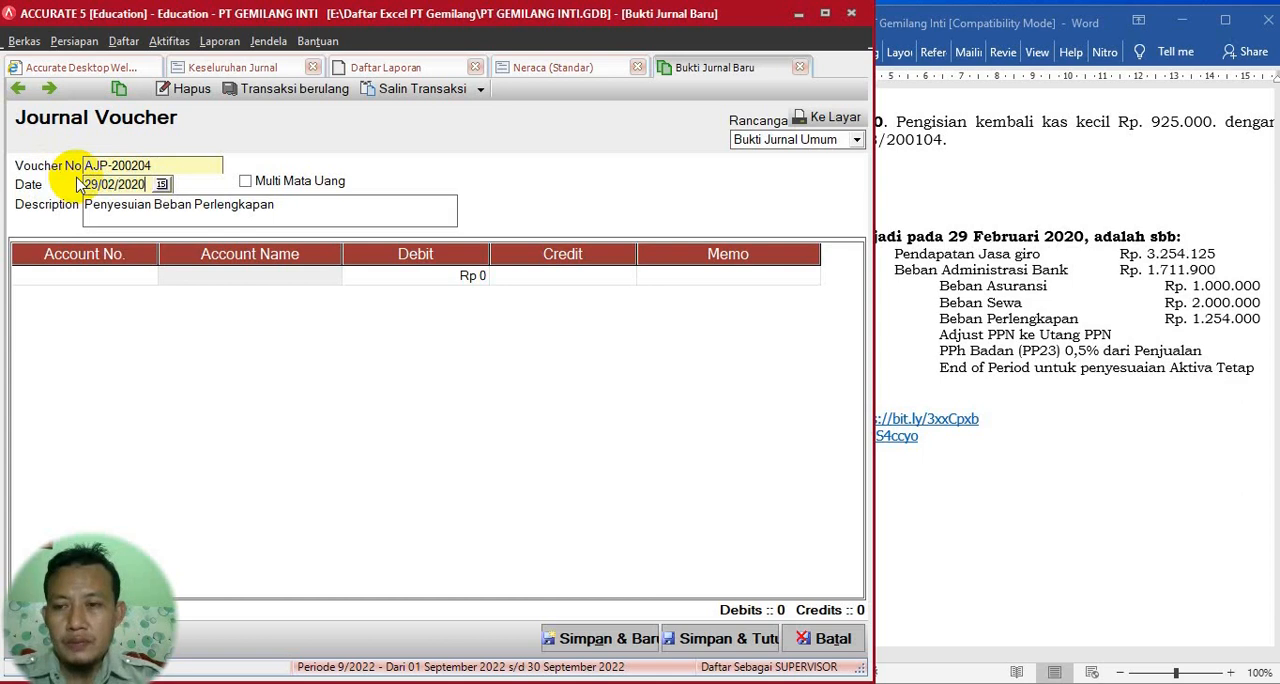
- Set the supplies voucher's first line to account 6-1102 Beban Perlengkapan with a debit of 1.254.000
click(125, 275)
click(147, 275)
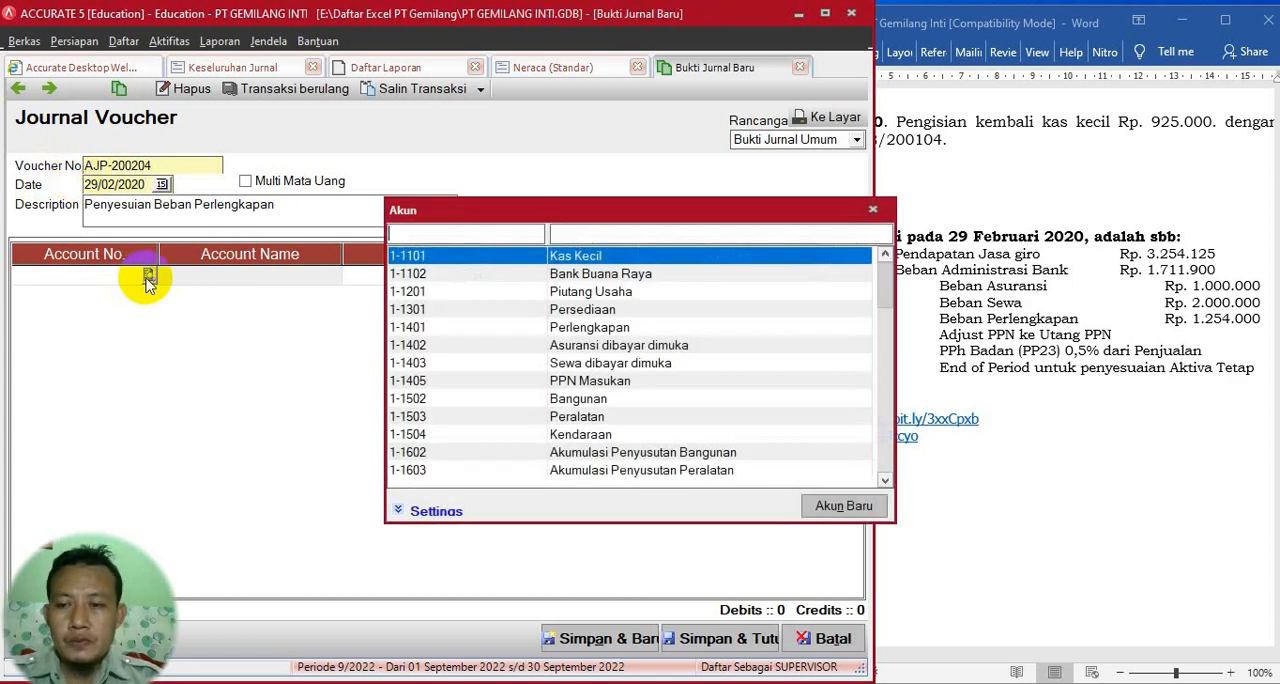
click(574, 235)
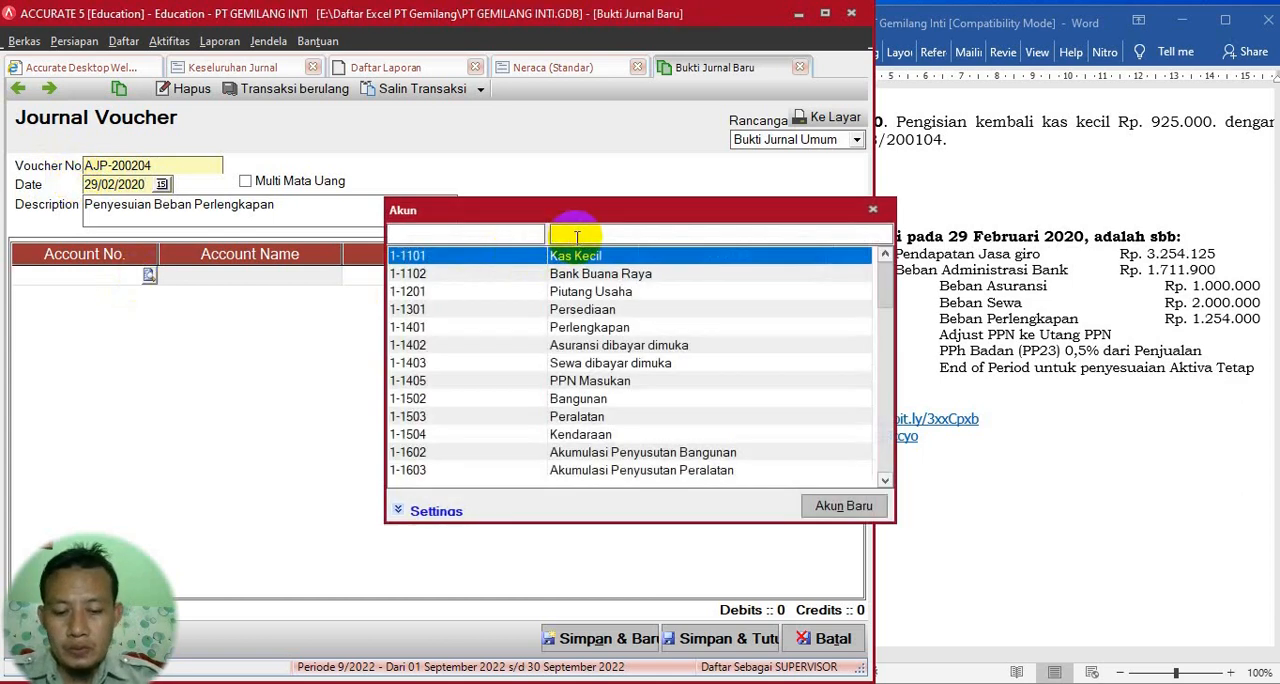
text(per)
click(584, 291)
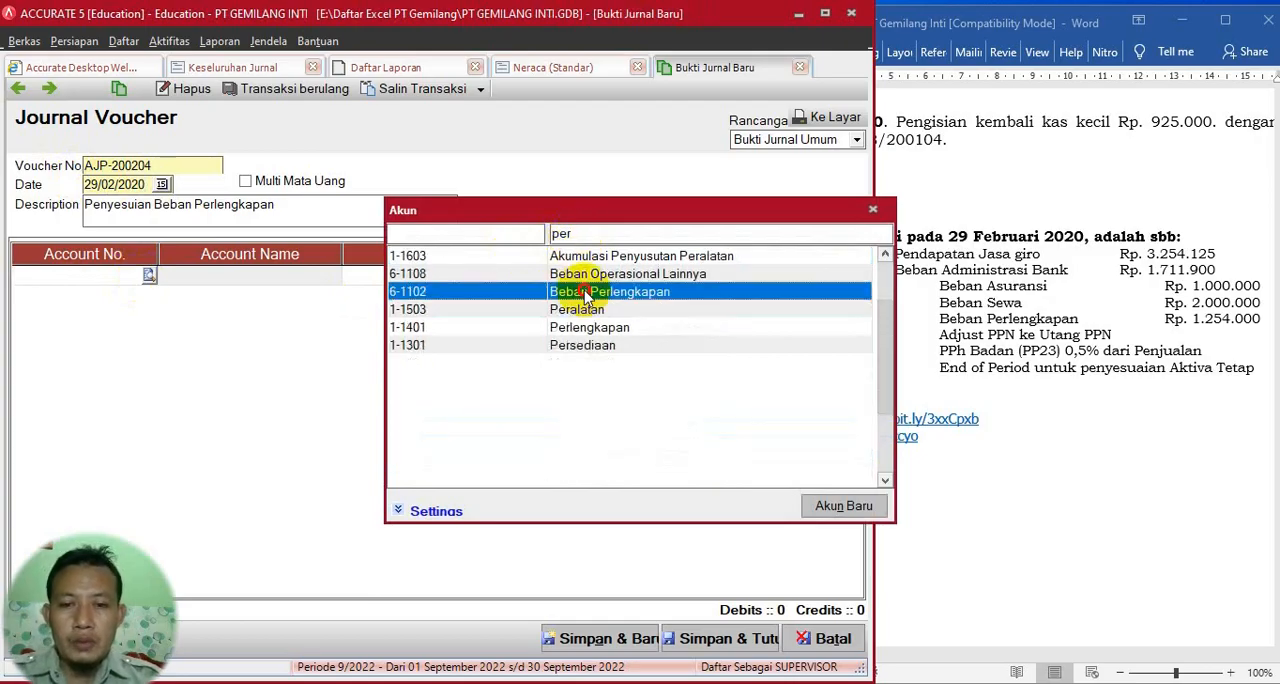
double_click(584, 291)
click(458, 278)
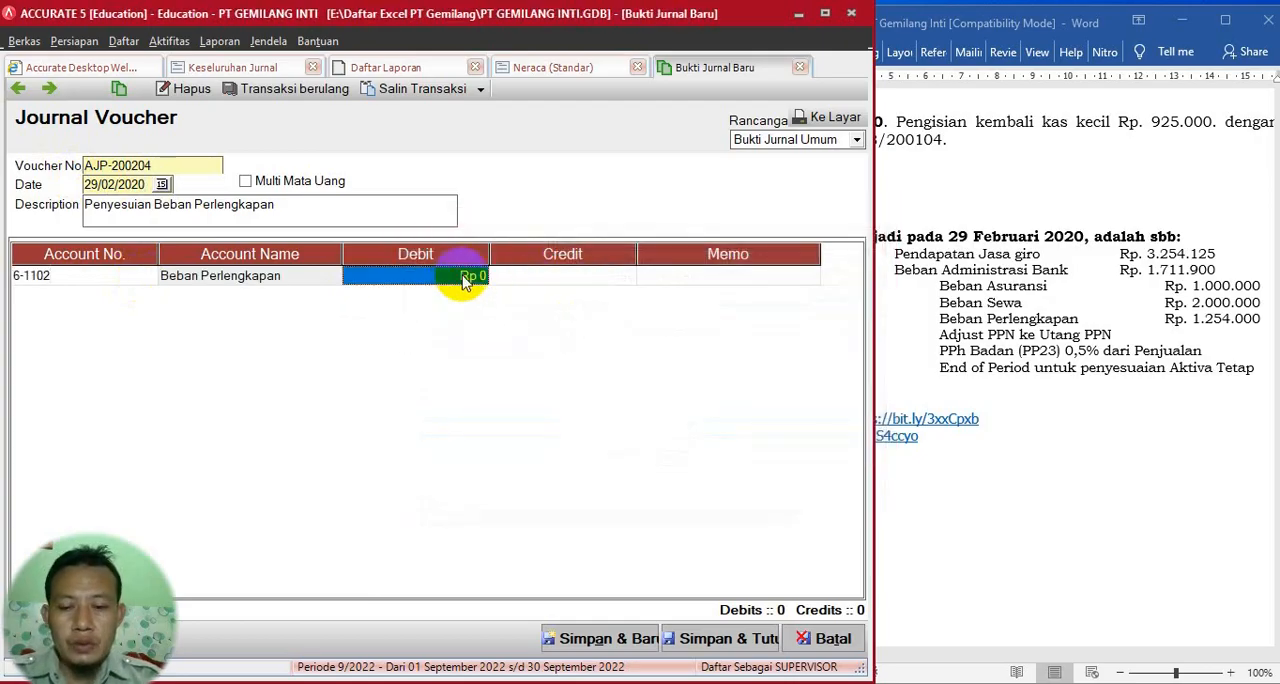
text(1254)
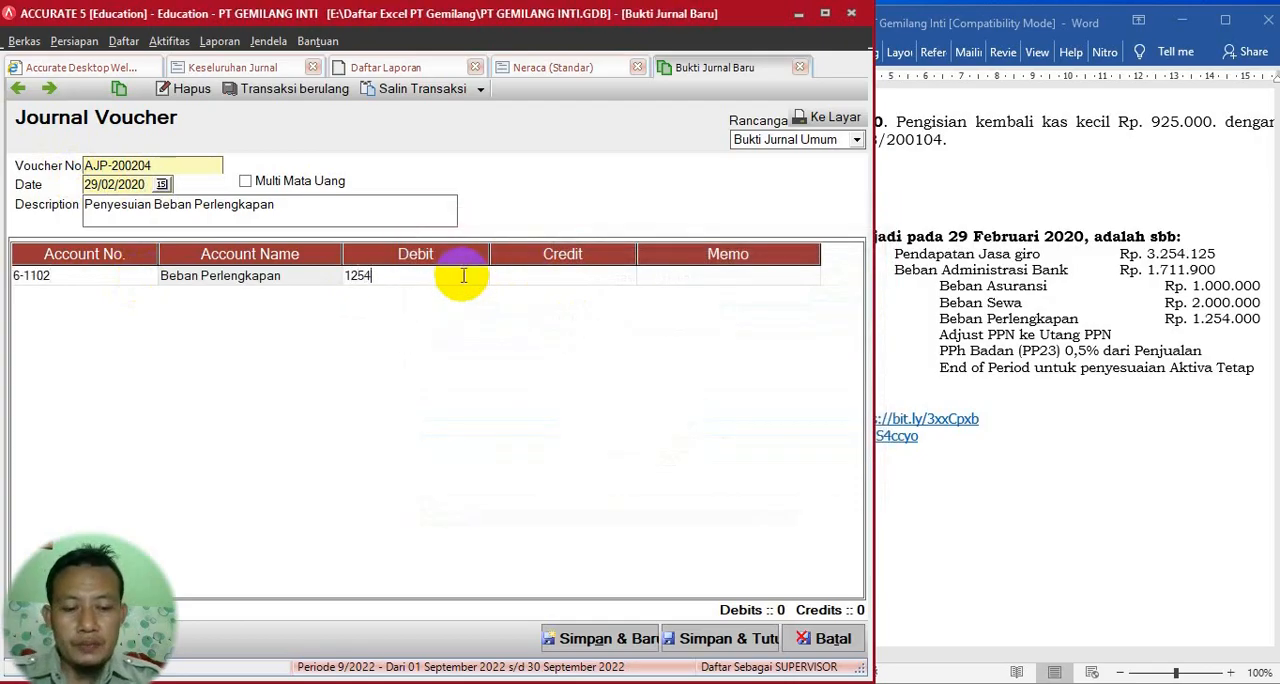
key(Return)
key(Return)
key(Return)
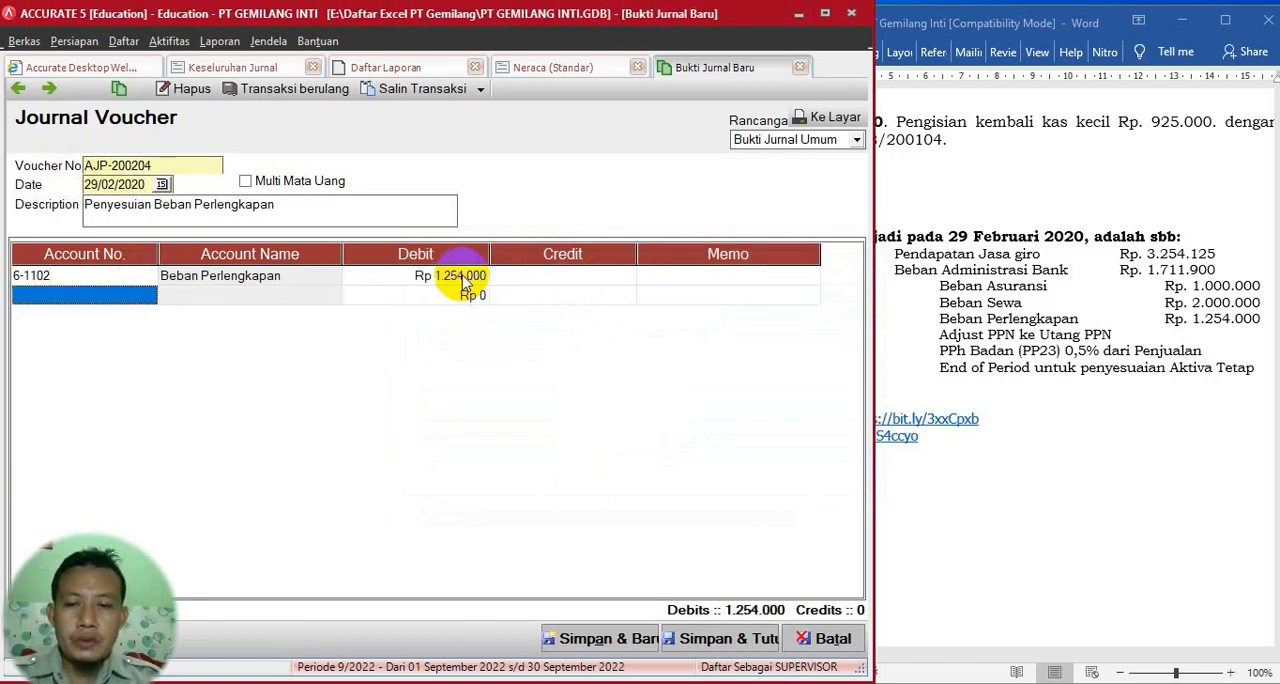
- Credit 1.254.000 to account 1-1401 Perlengkapan on the second line, then save voucher AJP-200204 and start a new one
click(143, 297)
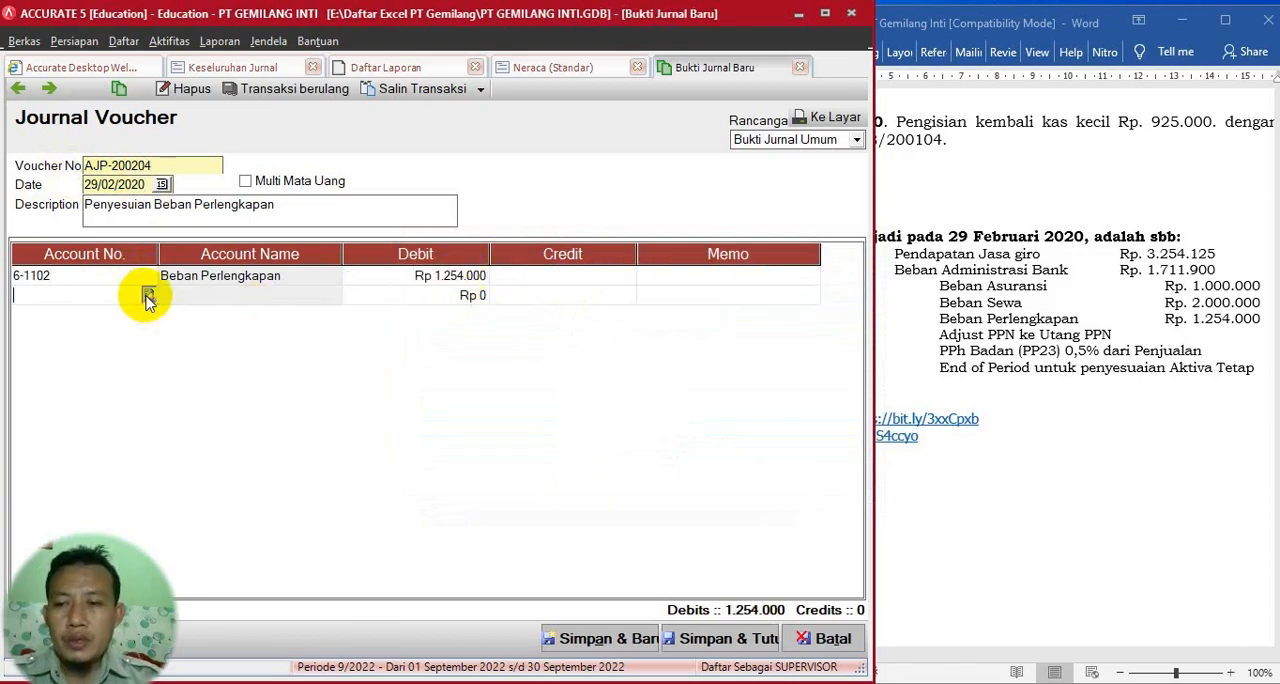
click(148, 296)
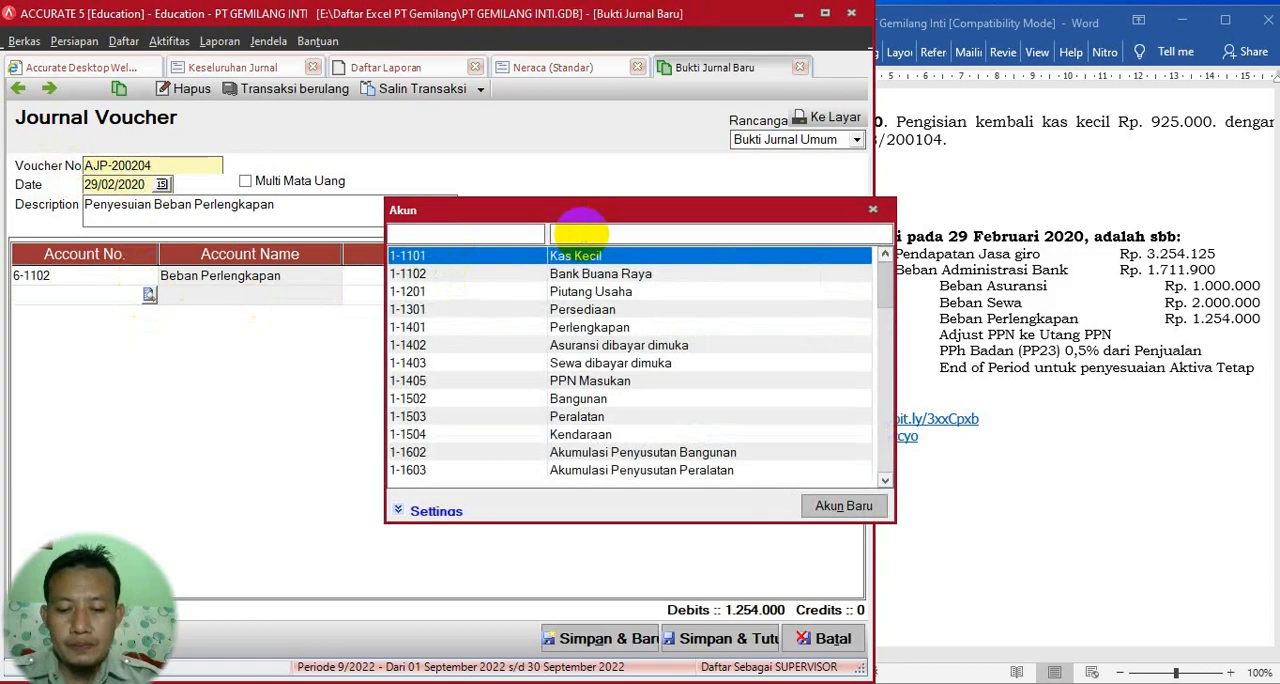
click(580, 234)
text(per)
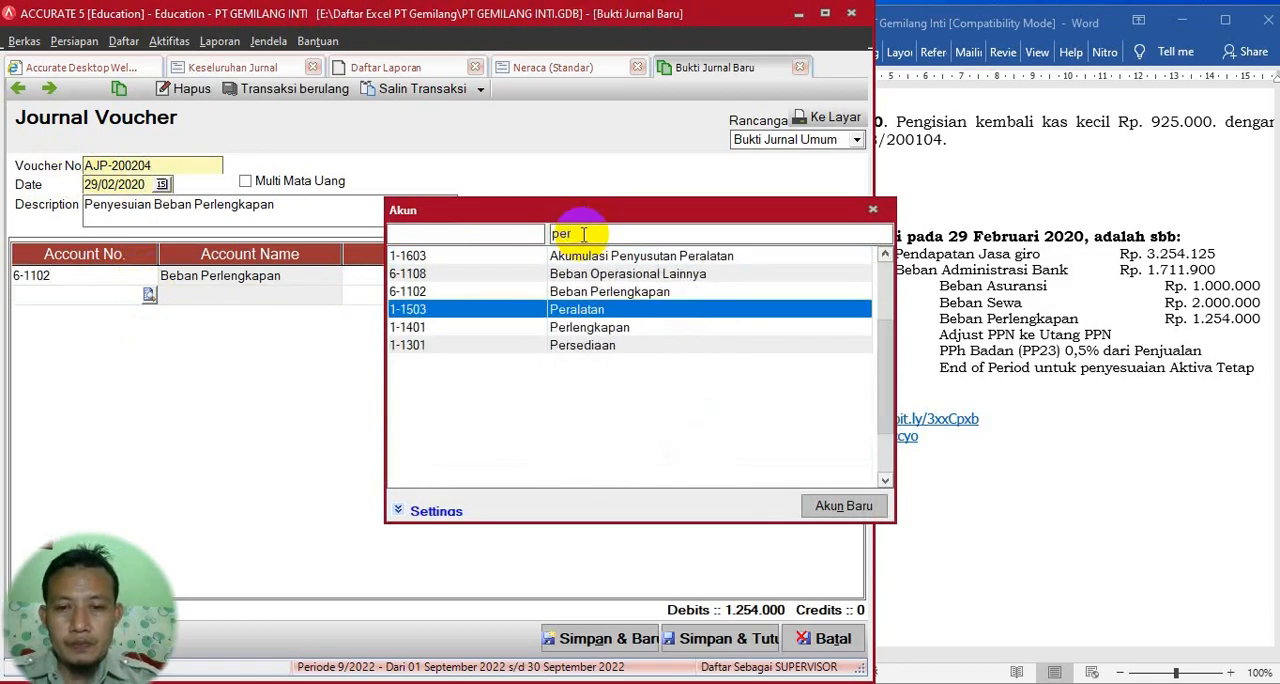
double_click(586, 328)
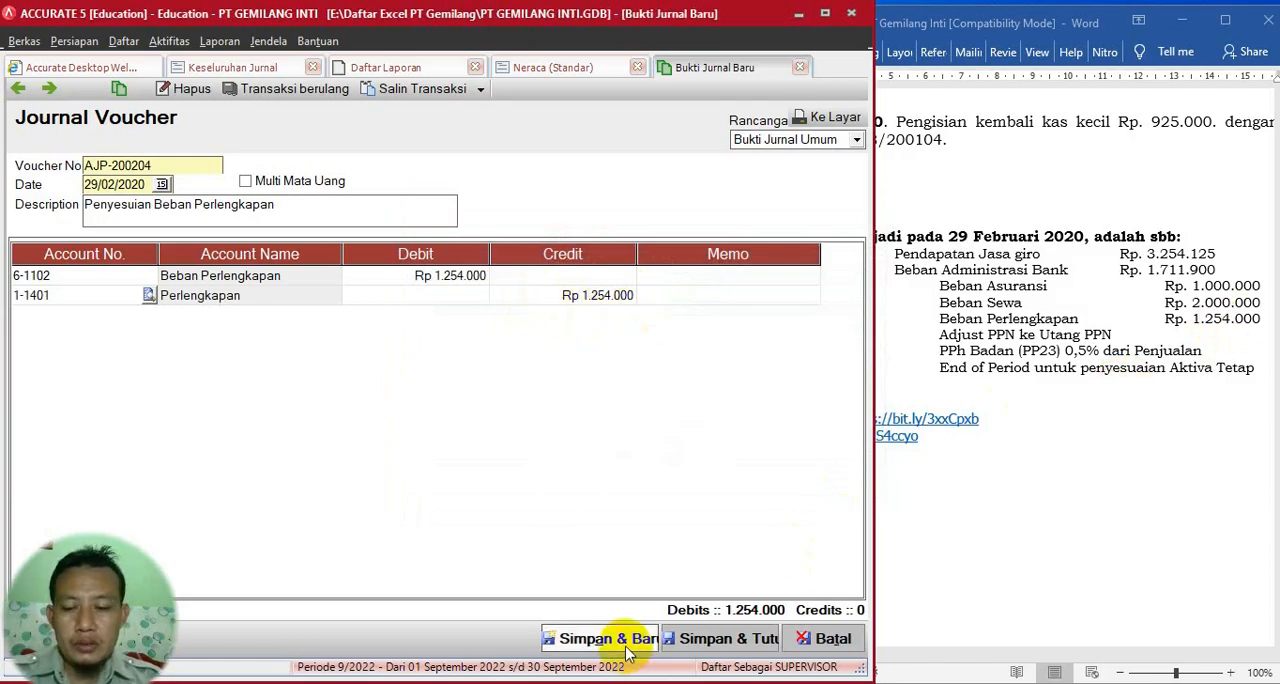
key(Tab)
key(Tab)
key(Tab)
key(Tab)
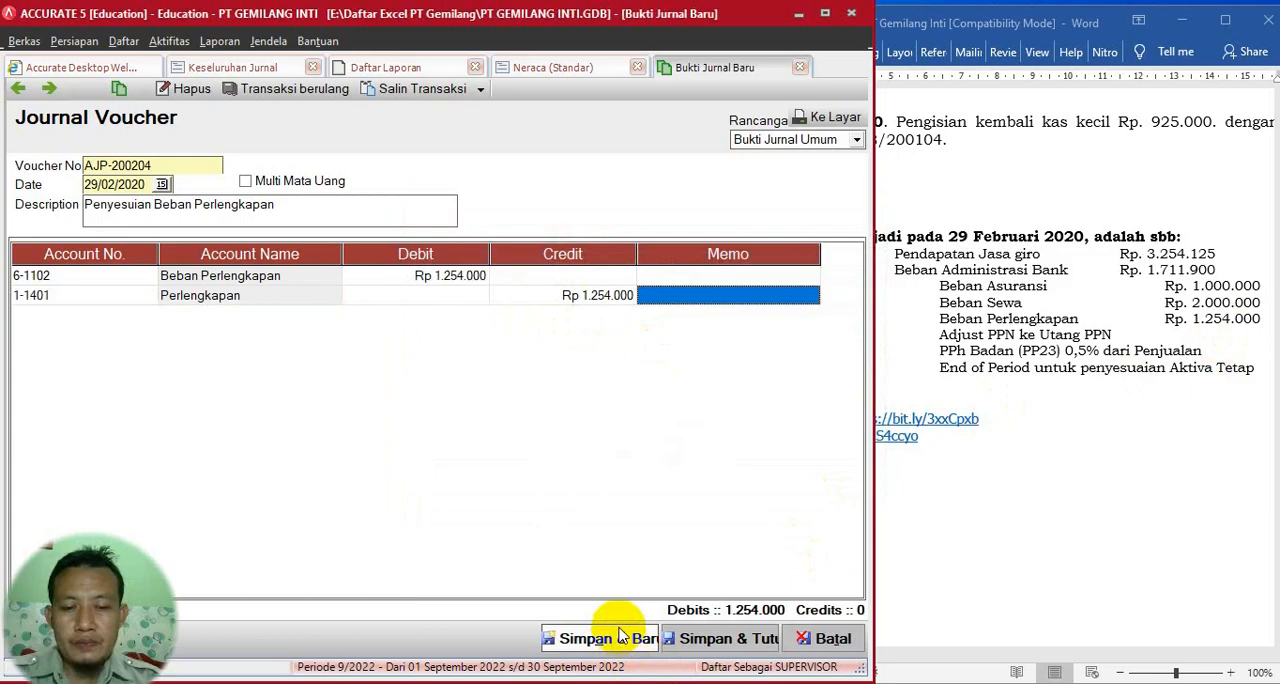
key(Tab)
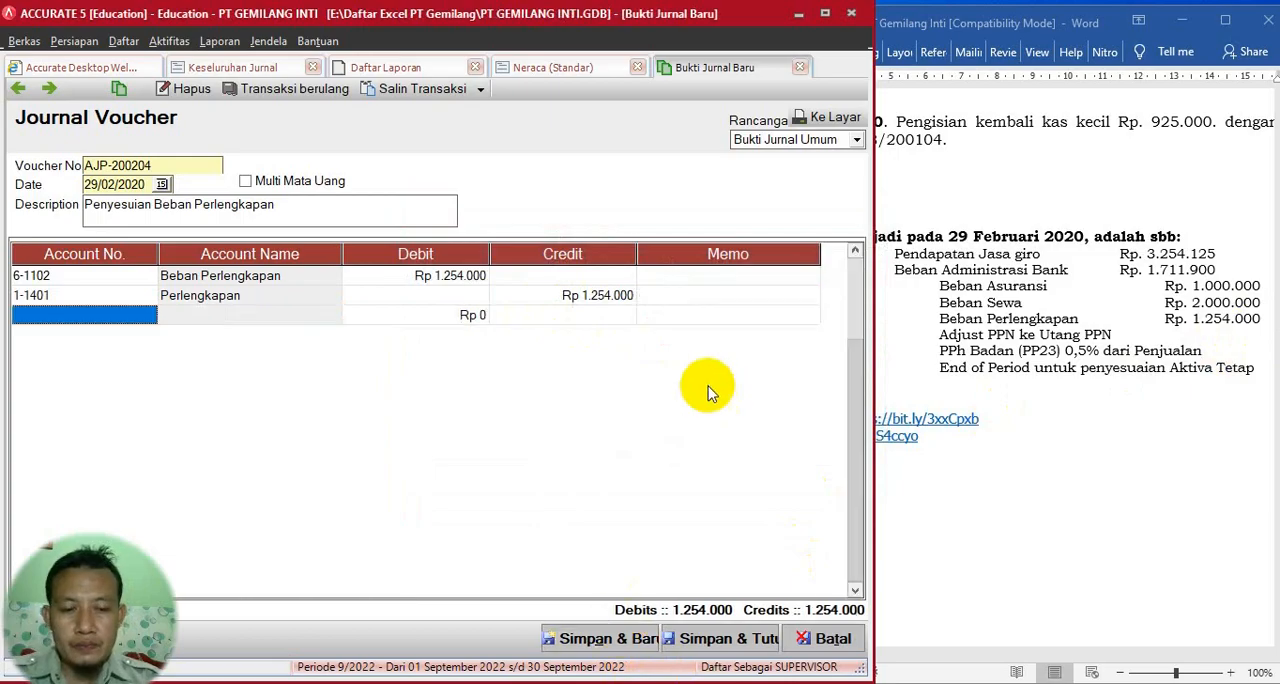
click(604, 648)
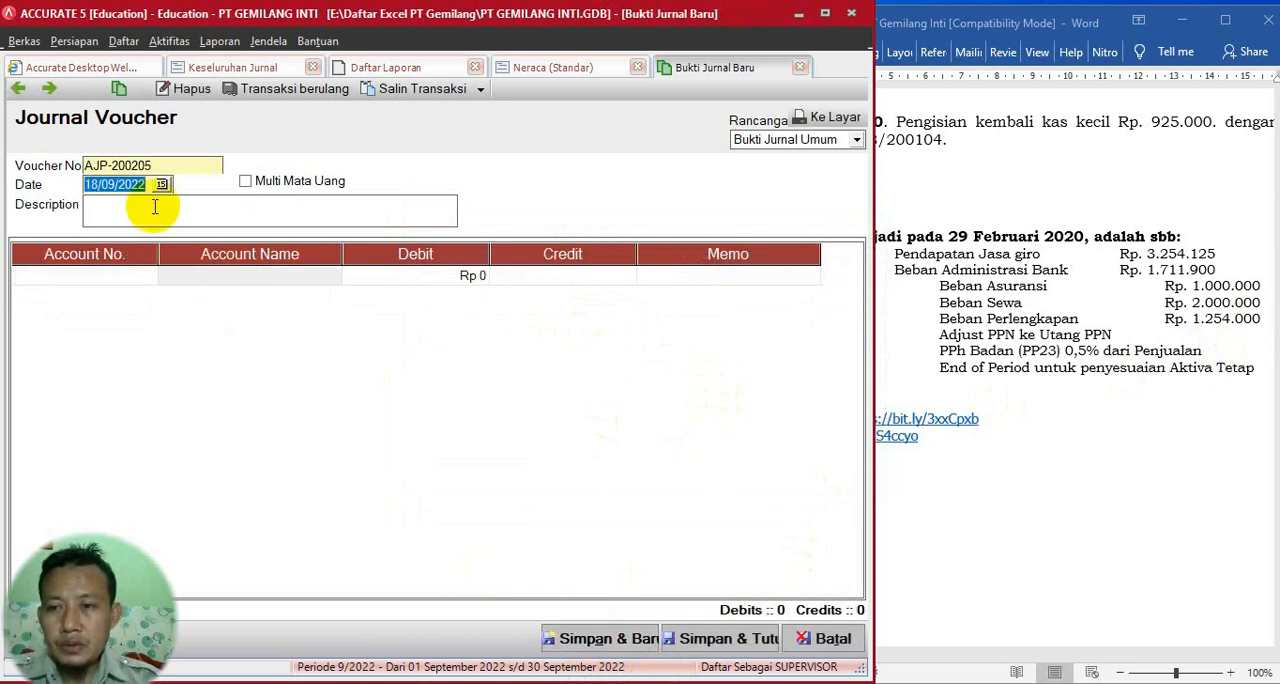
- Date voucher AJP-200205 29/02/2020 and fill its description with Adjust PPN, copied from the Word document
text(29/)
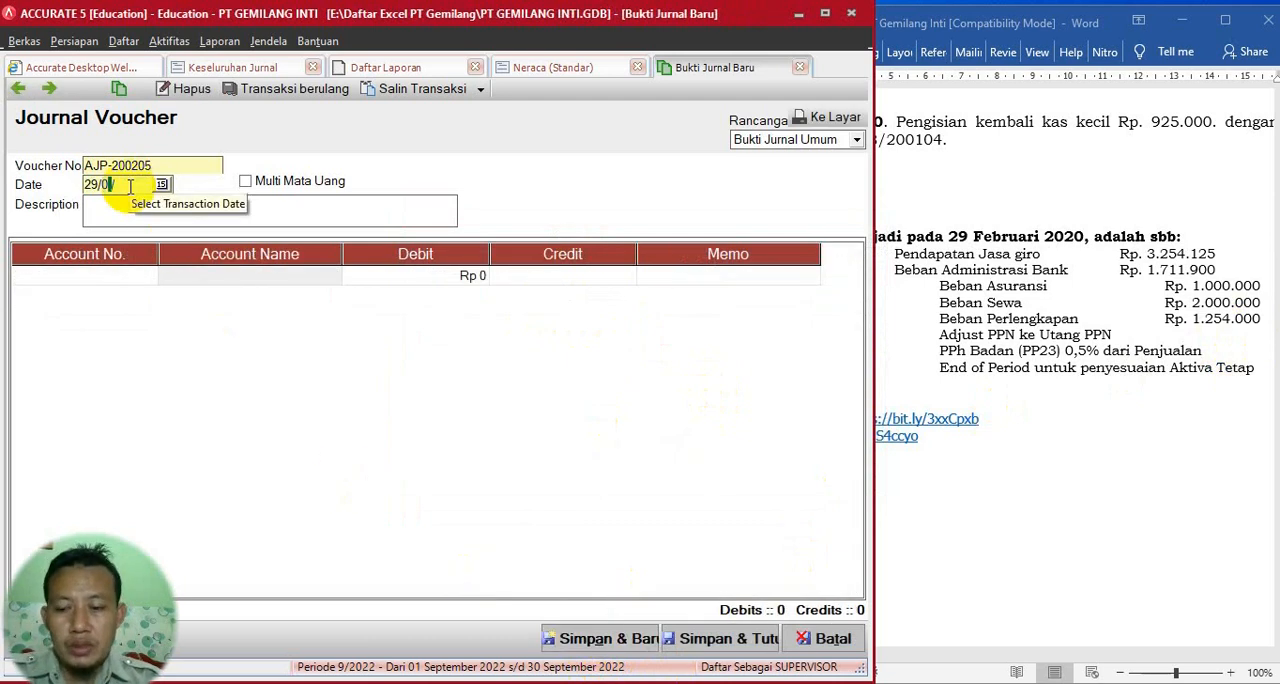
text(02/2020)
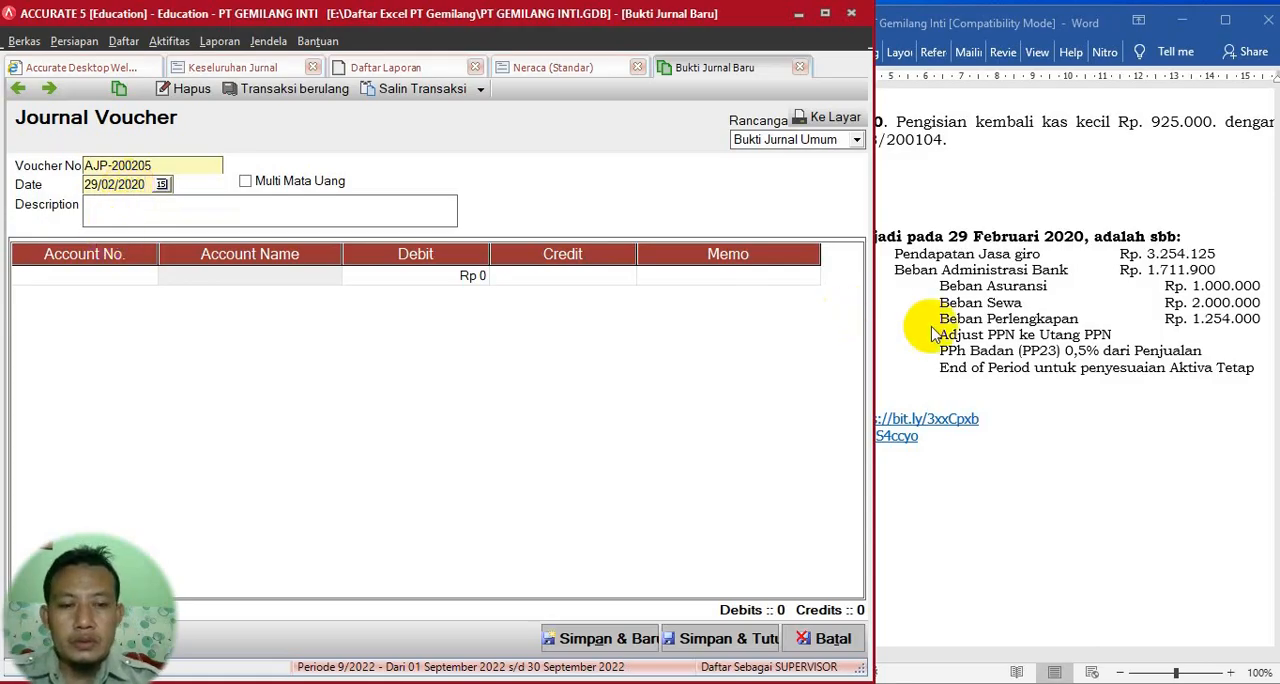
click(1026, 330)
drag(940, 338, 1015, 340)
key(ctrl+c)
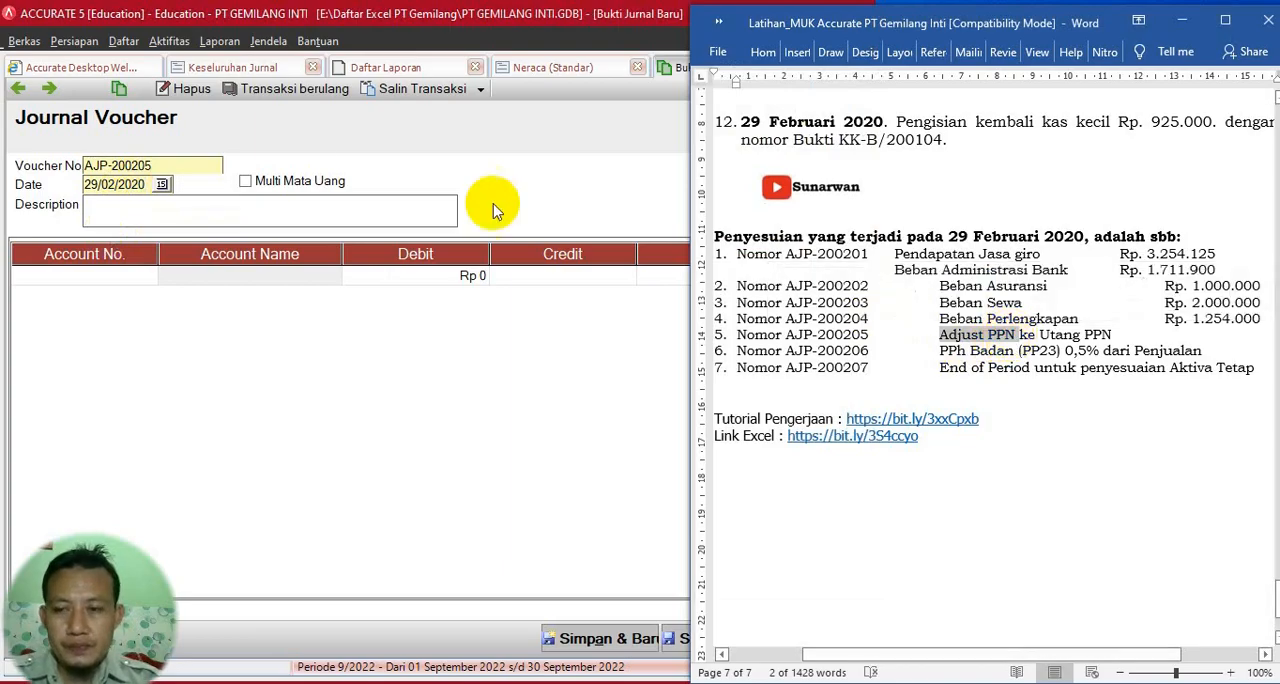
click(253, 206)
key(ctrl+v)
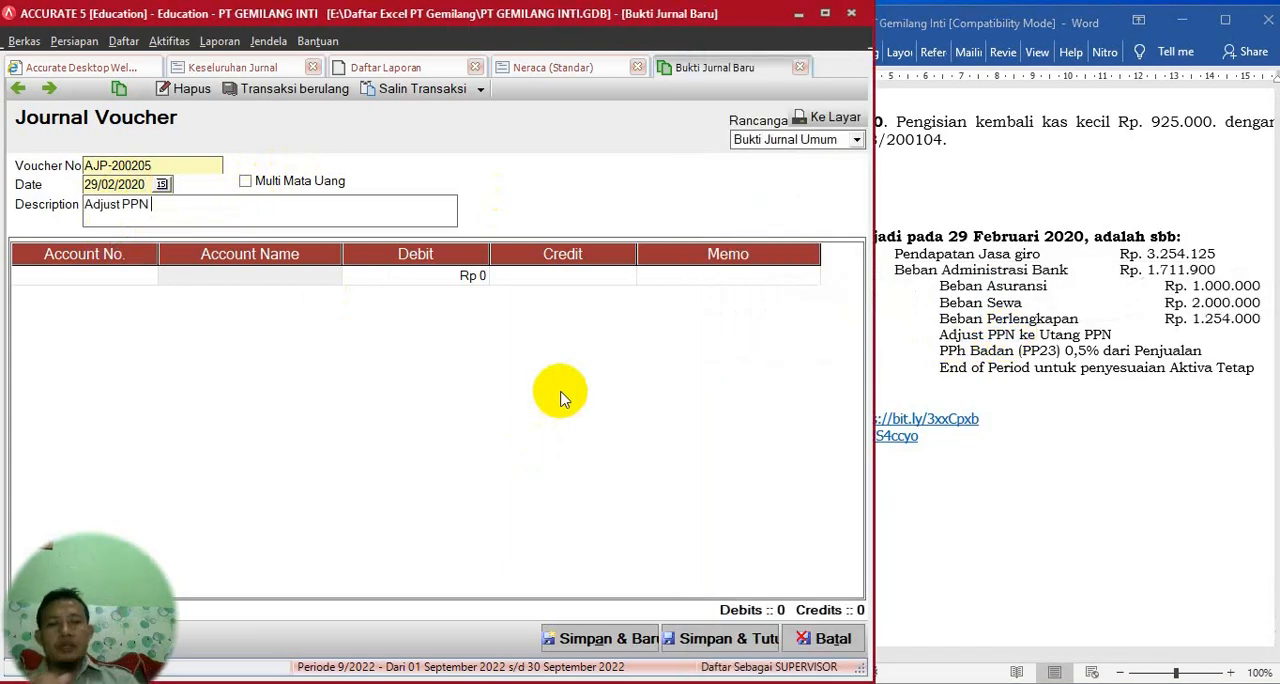
- Set the first line of voucher AJP-200205 to account 2-1201 PPN Keluaran with a debit of 24.381.500
click(568, 68)
click(714, 67)
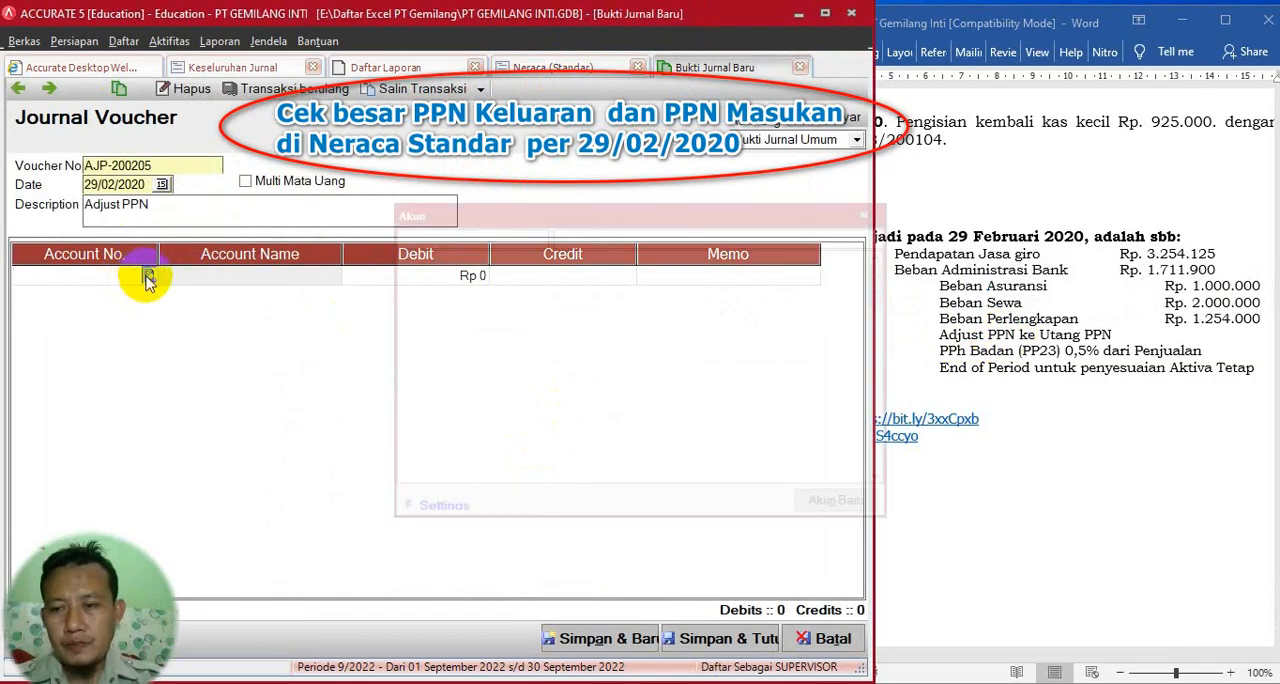
click(149, 274)
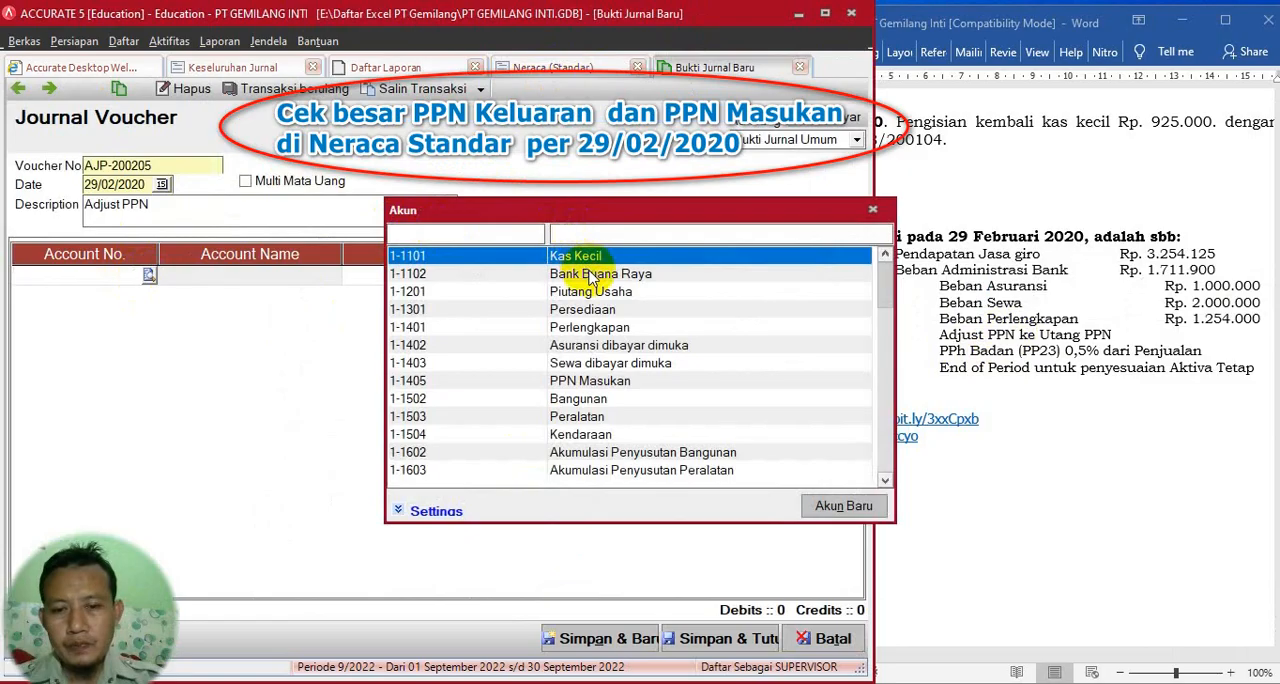
text(ke)
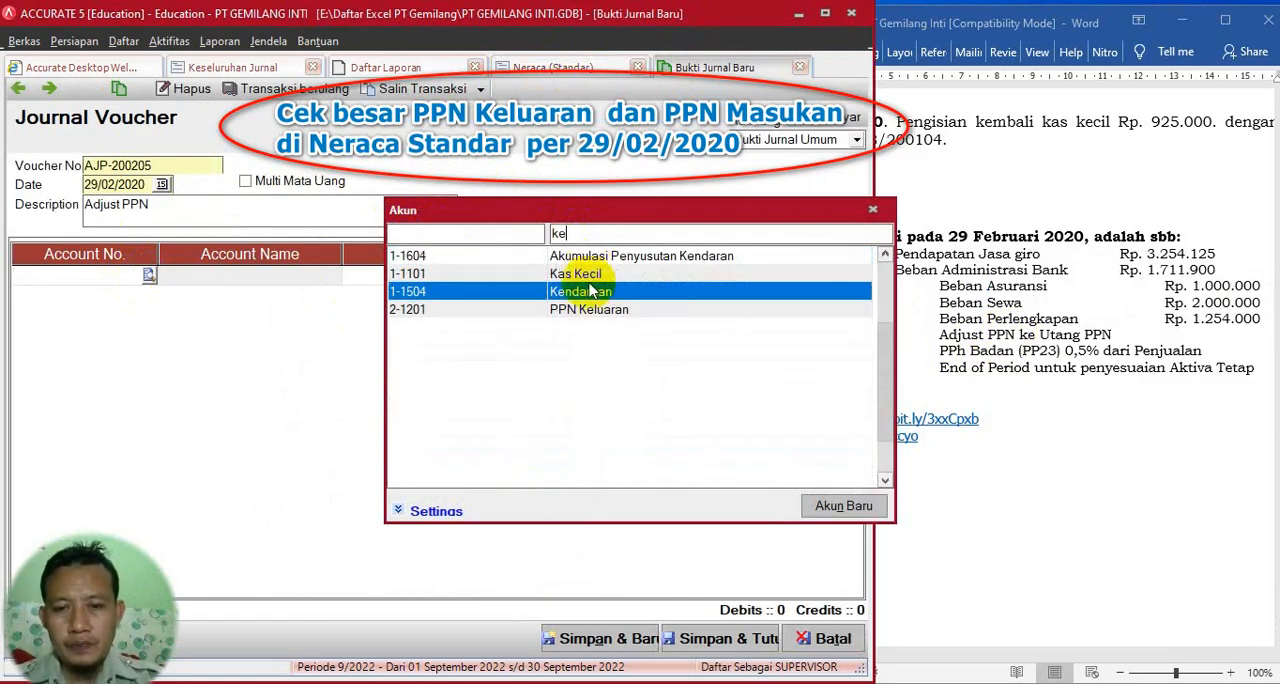
text(l)
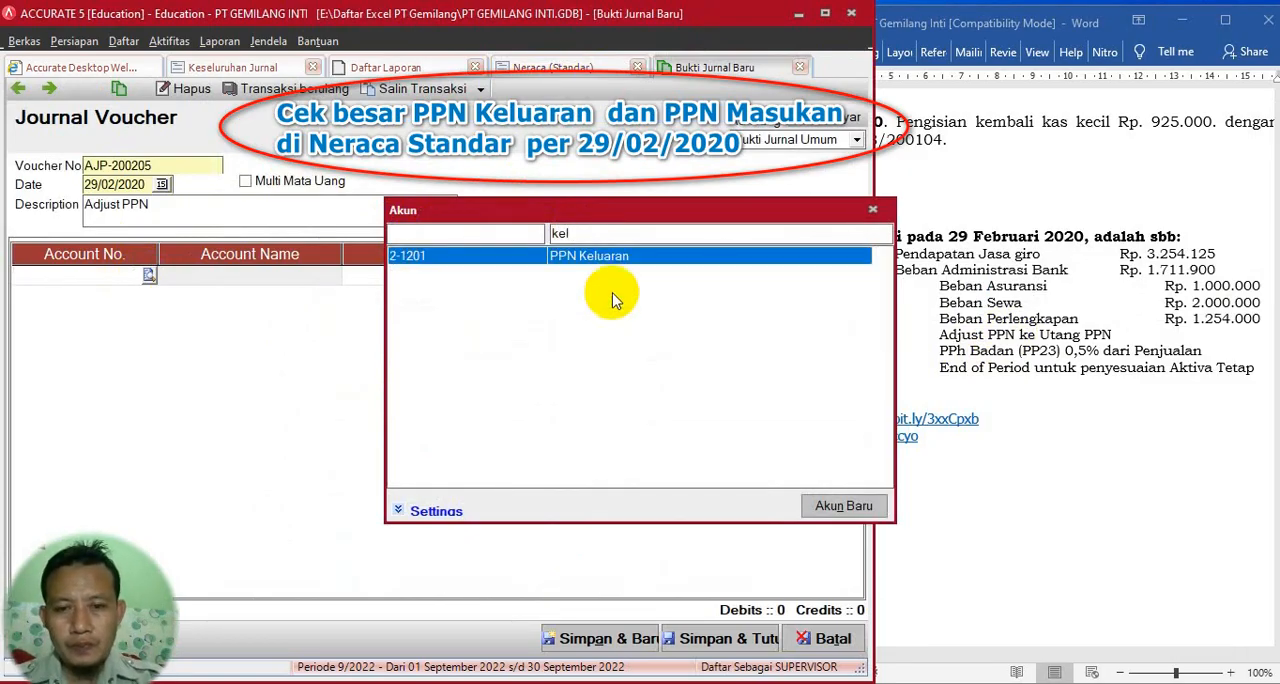
double_click(609, 260)
click(417, 280)
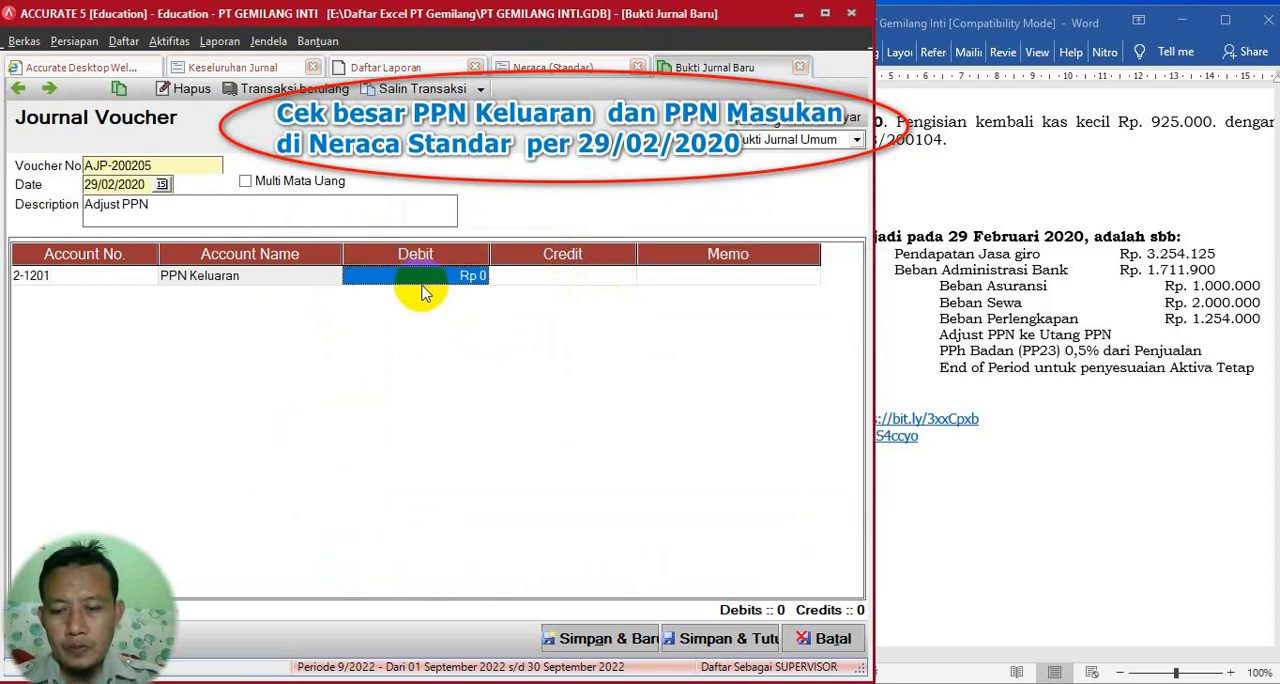
text(24381500)
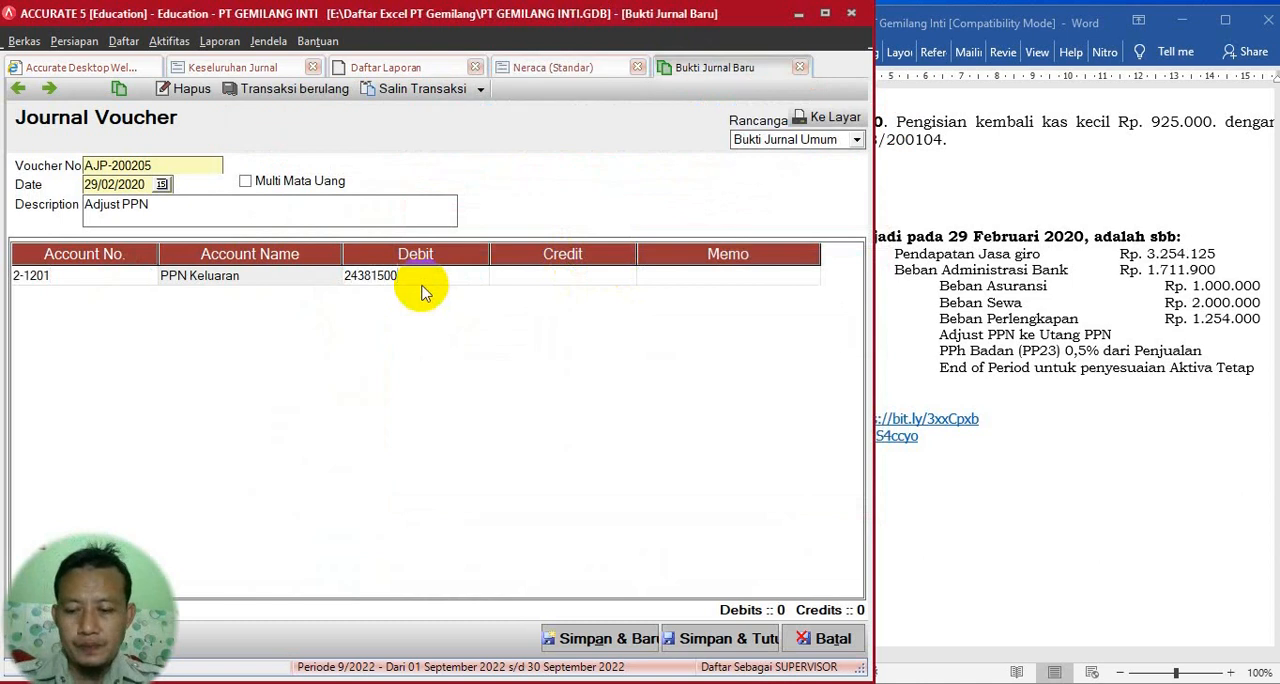
key(Tab)
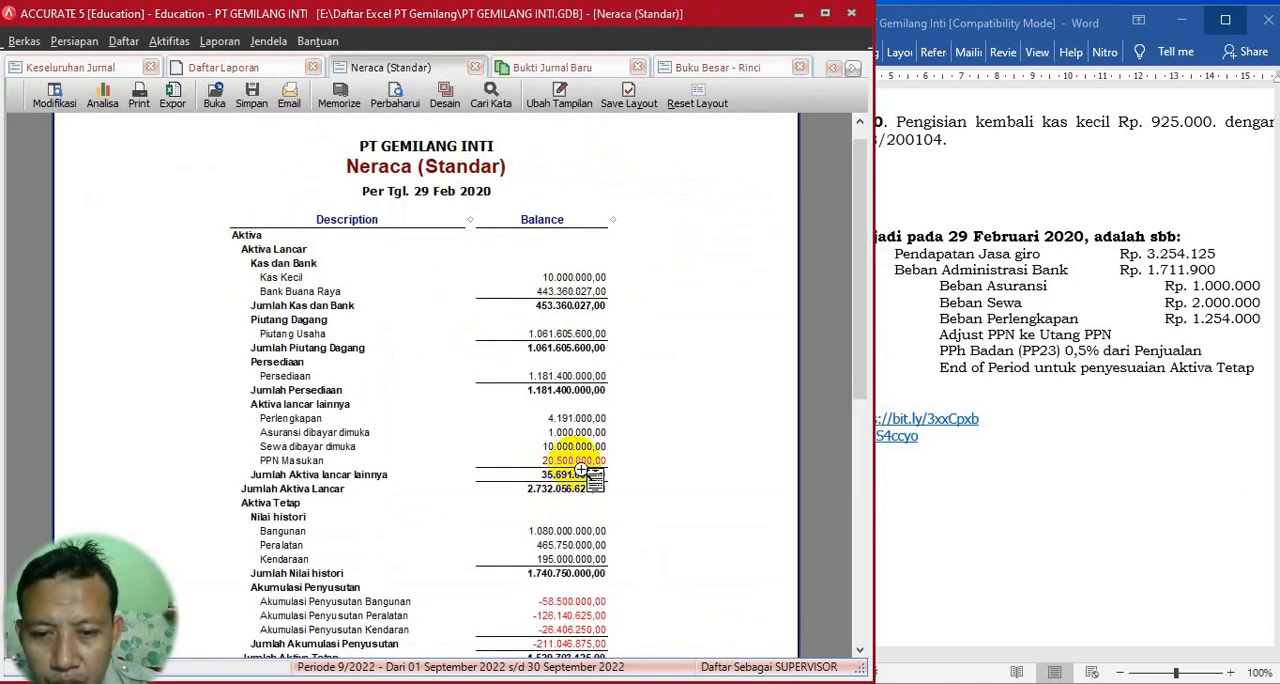
- Check PPN Masukan in the Neraca report and credit 20.500.000 to account 1-1405 PPN Masukan on the second line of voucher AJP-200205
click(585, 67)
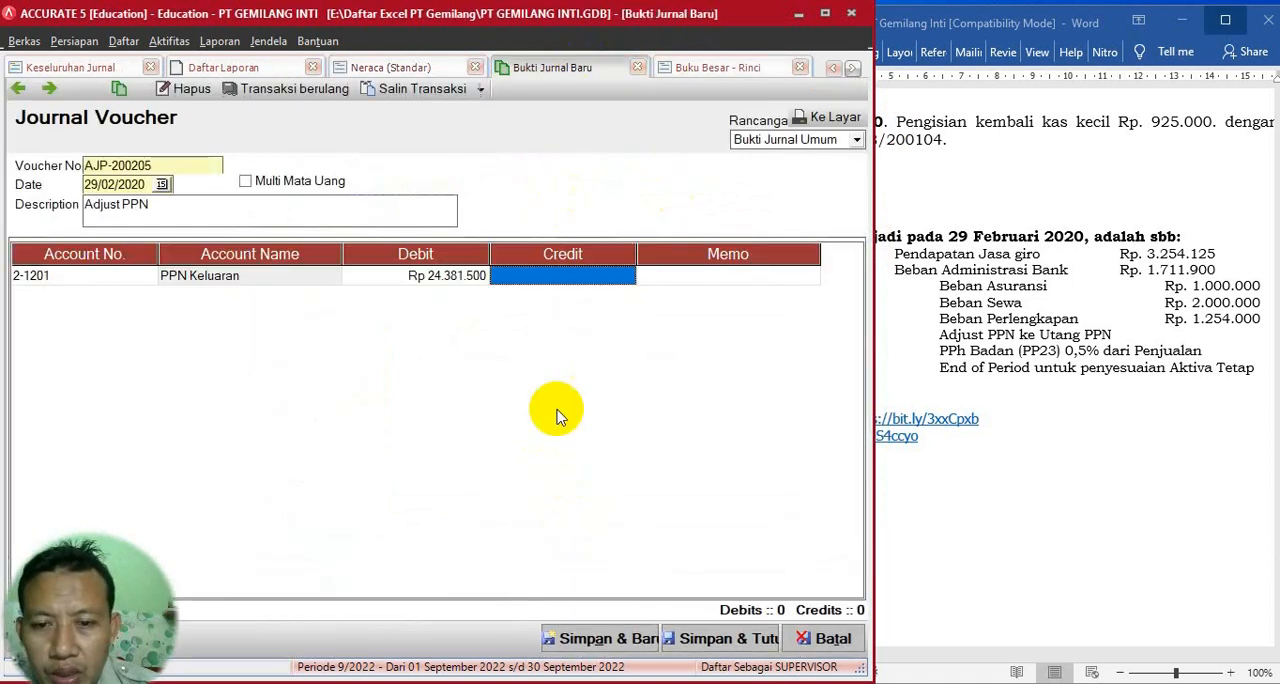
key(Tab)
key(Tab)
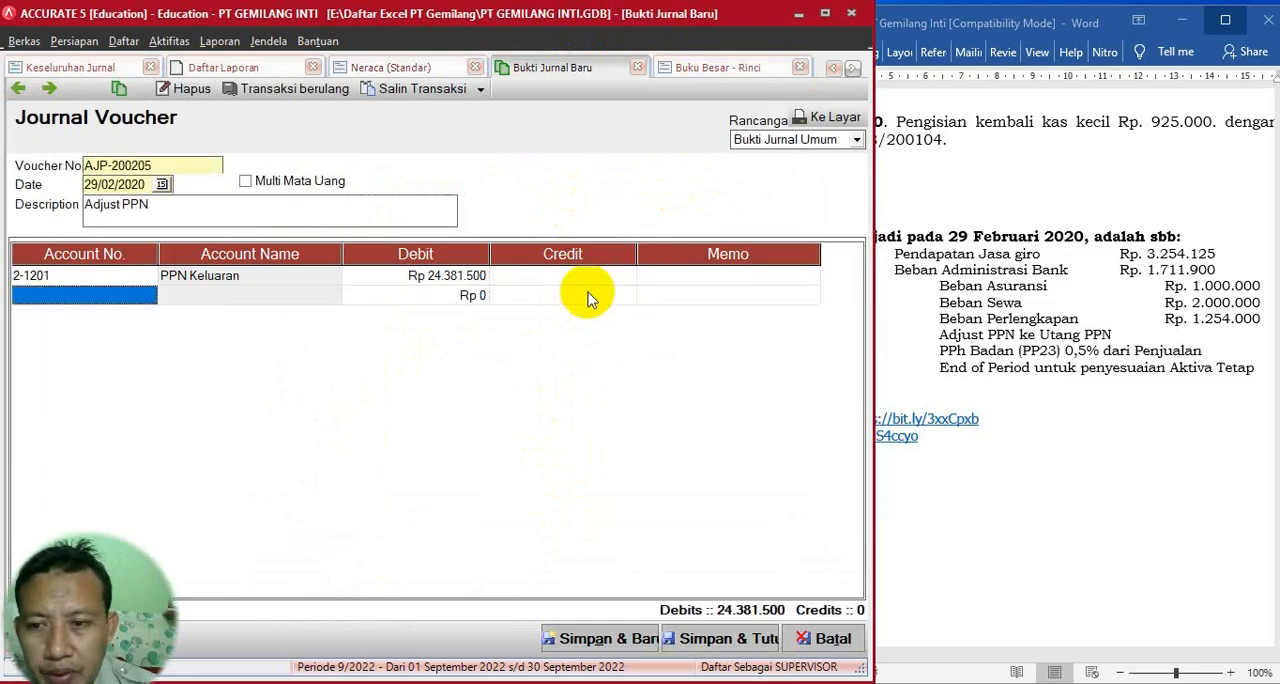
click(148, 296)
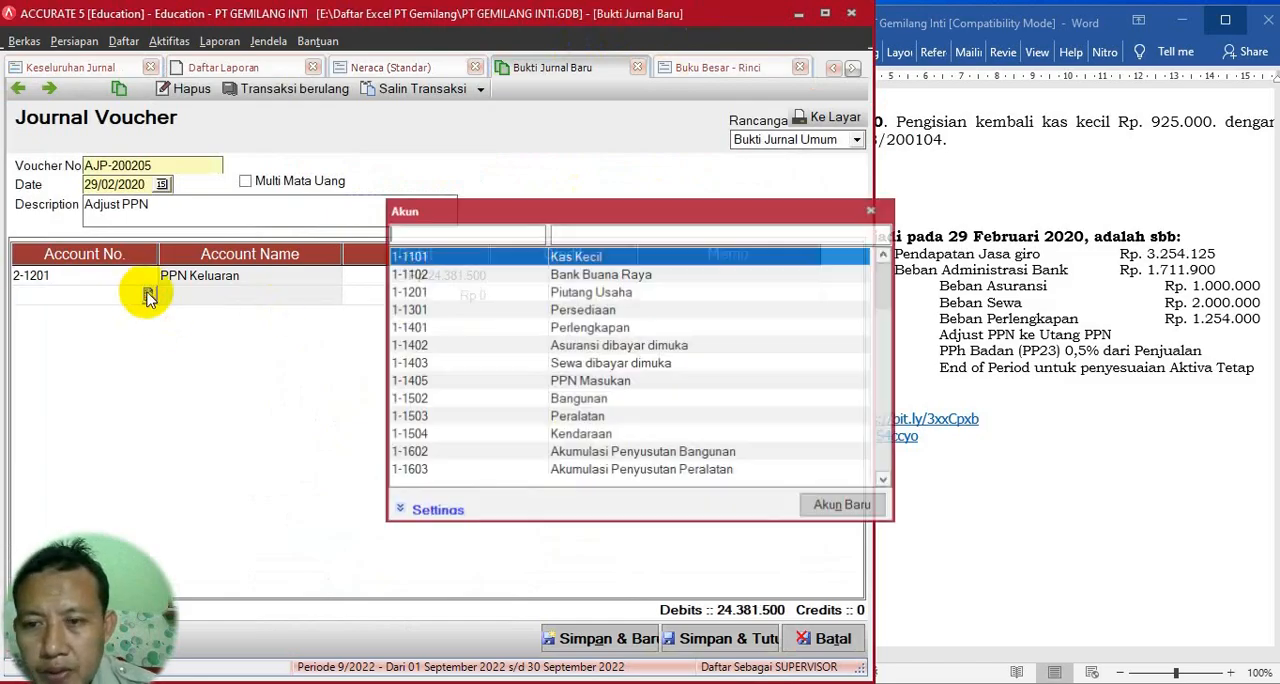
double_click(588, 381)
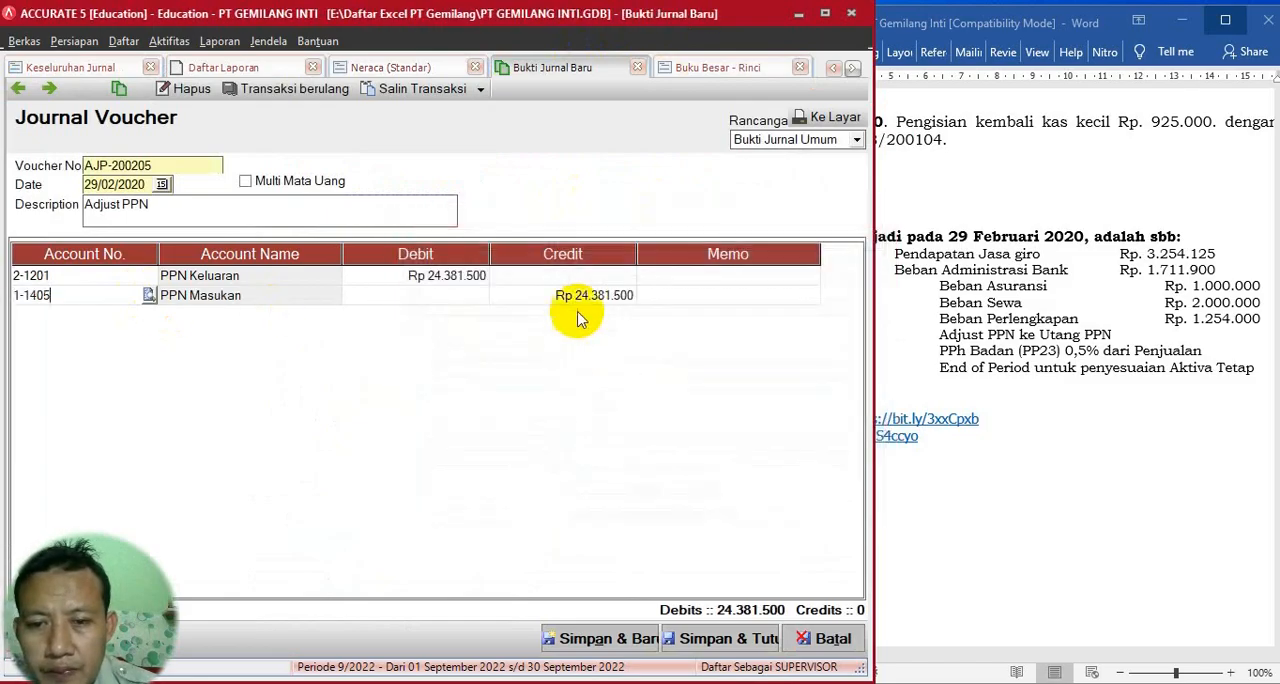
click(575, 298)
text(20500000)
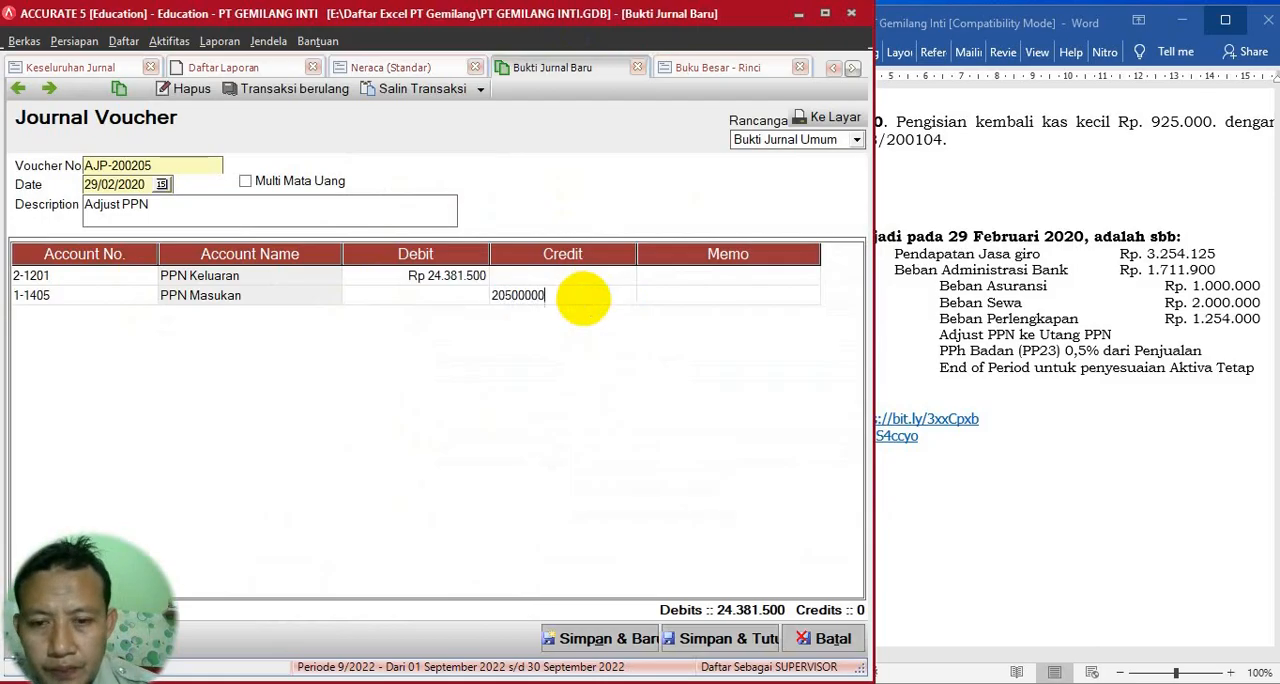
key(Return)
key(Return)
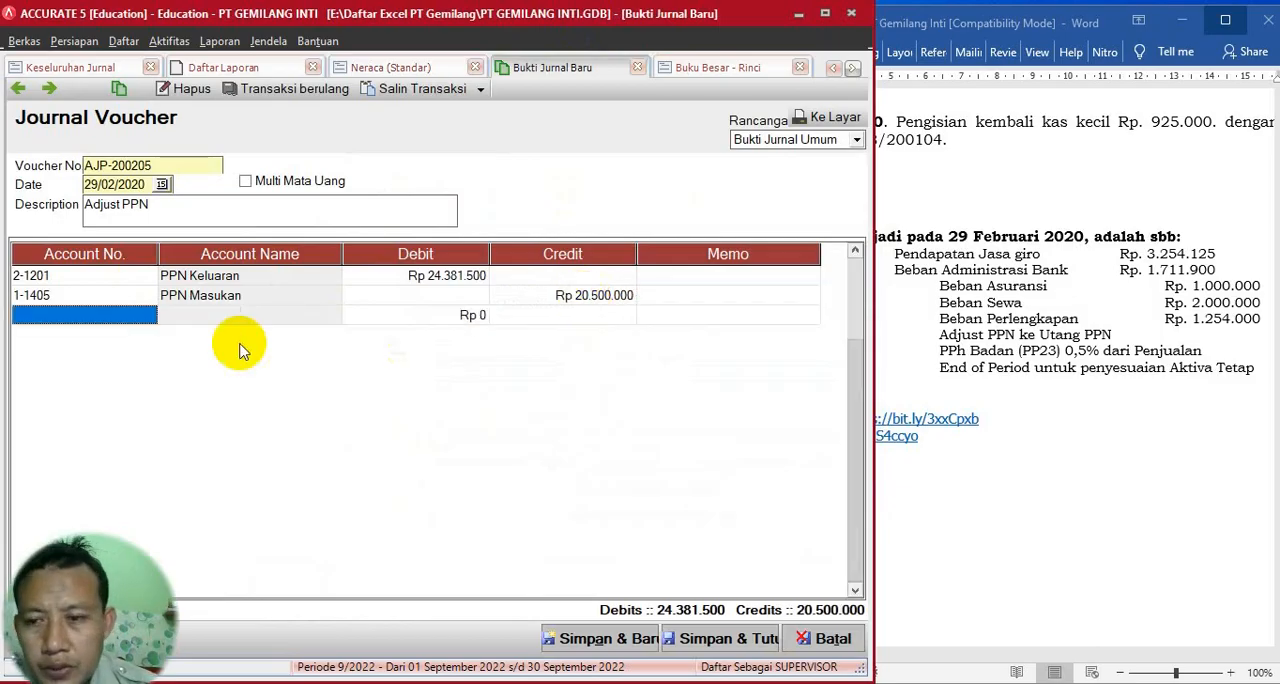
- Credit 3.881.500 to account 2-1205 Utang PPN on the third line, then save voucher AJP-200205 and start a new one
click(146, 315)
click(147, 315)
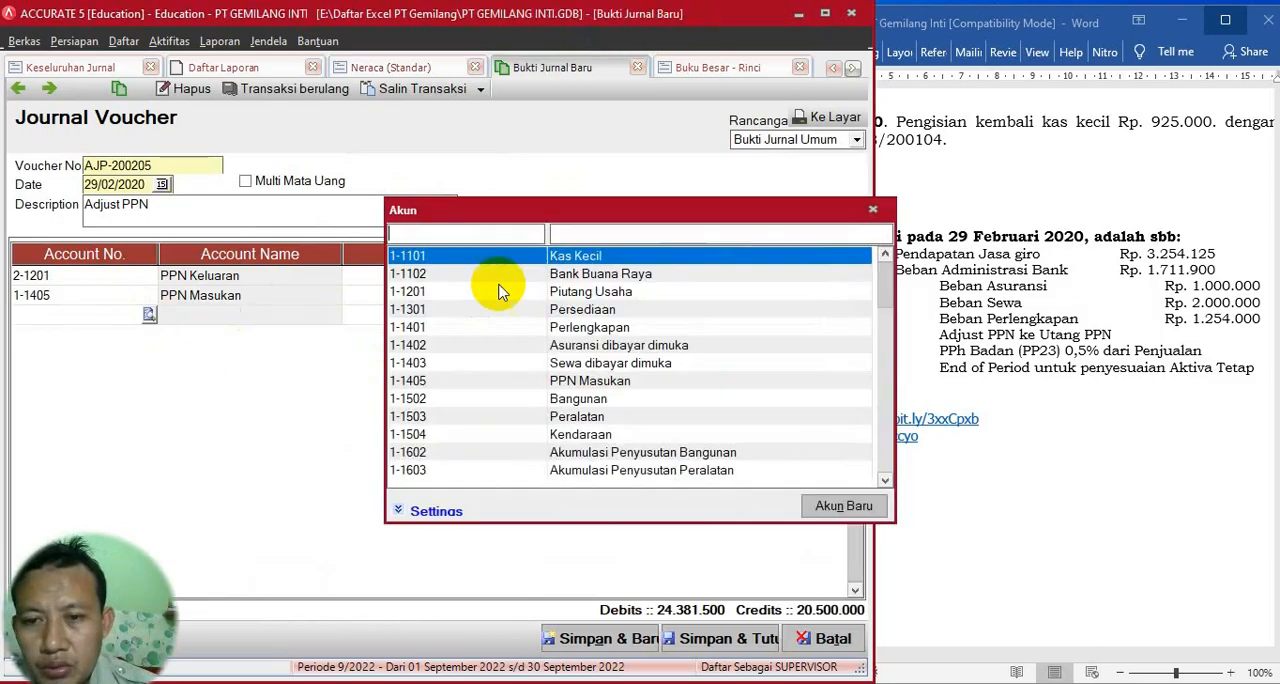
text(ut)
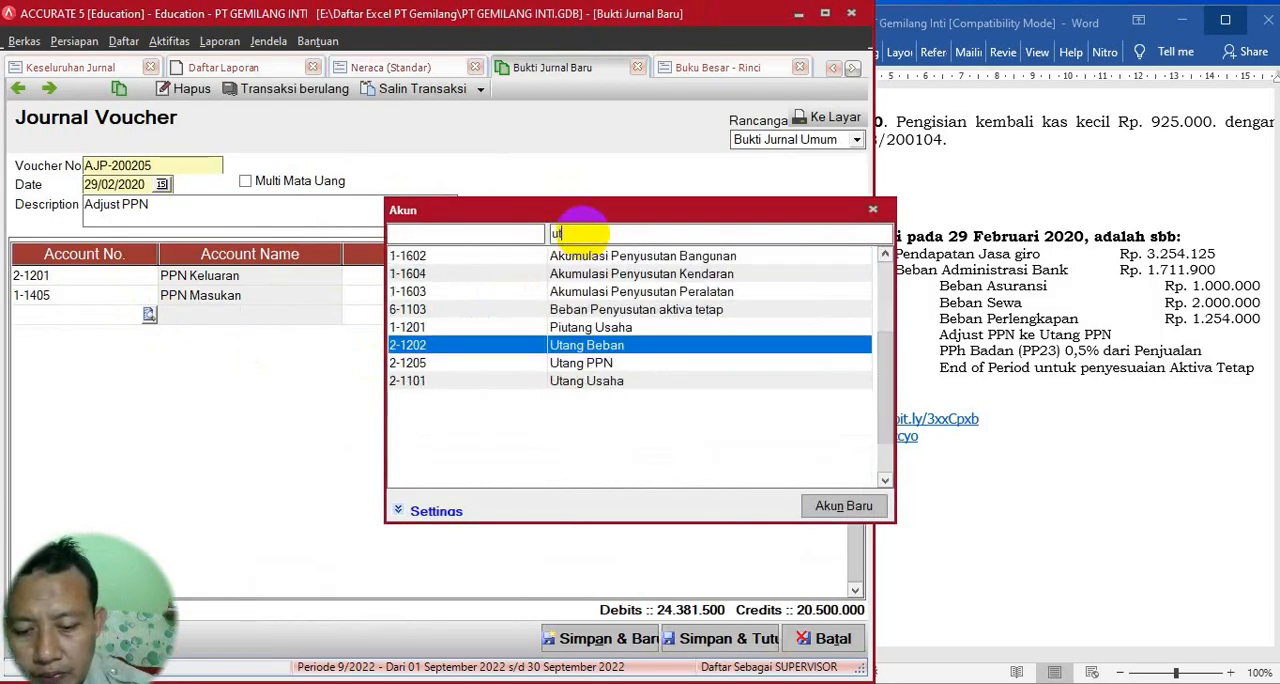
text(ang)
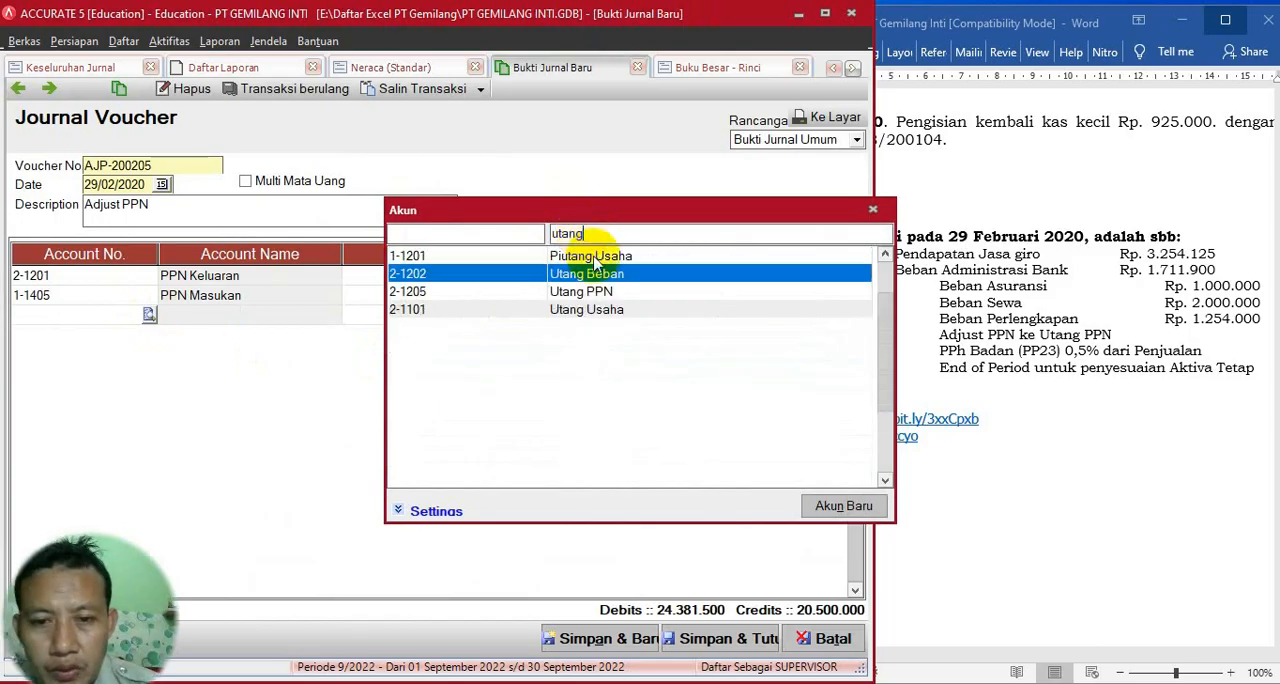
double_click(590, 291)
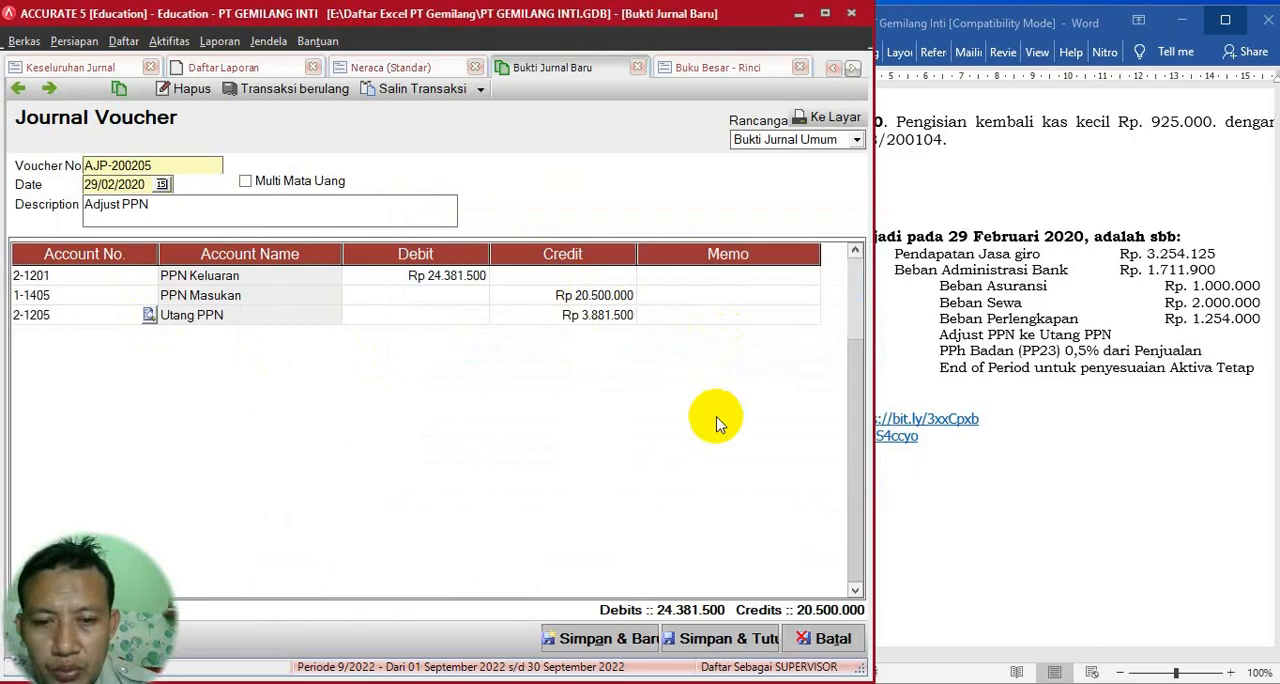
click(605, 318)
key(Tab)
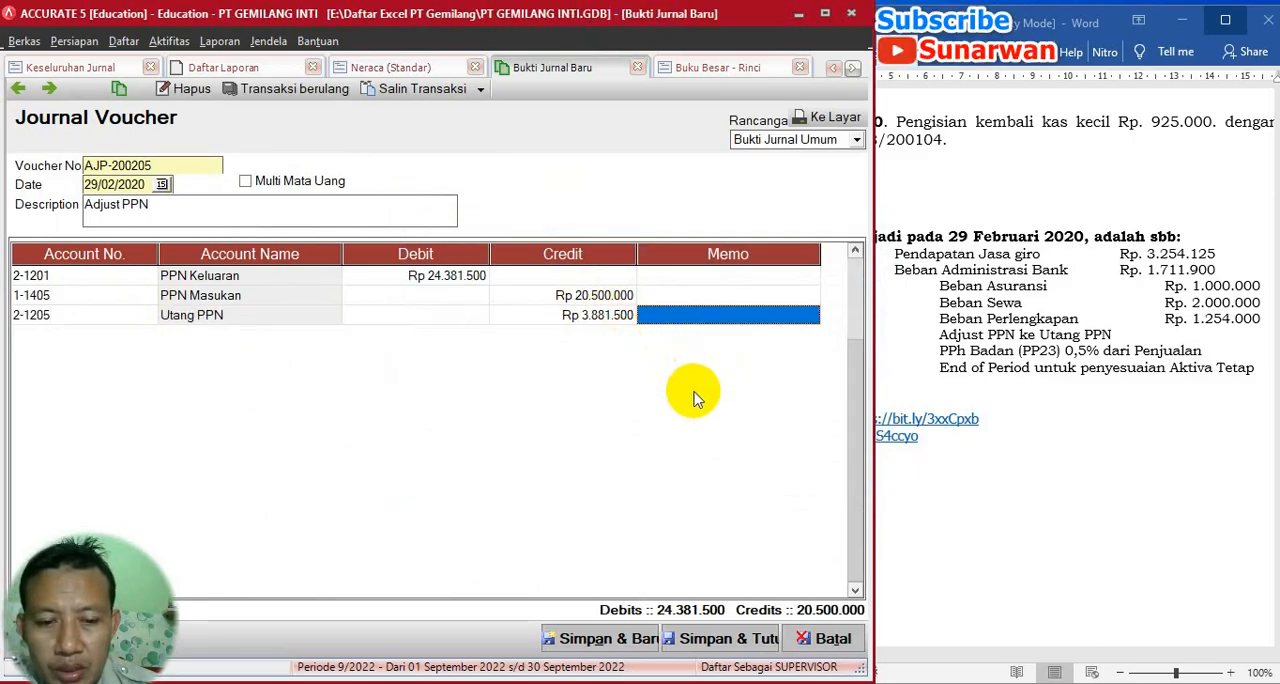
key(Tab)
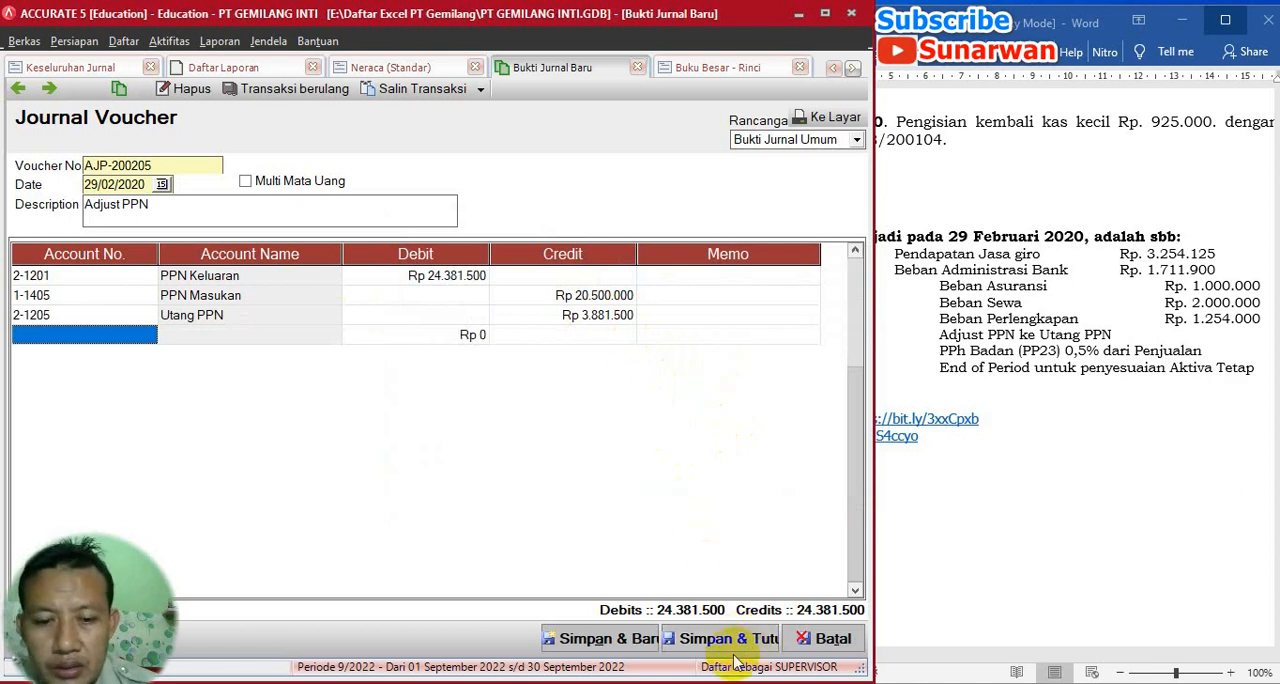
key(alt+Tab)
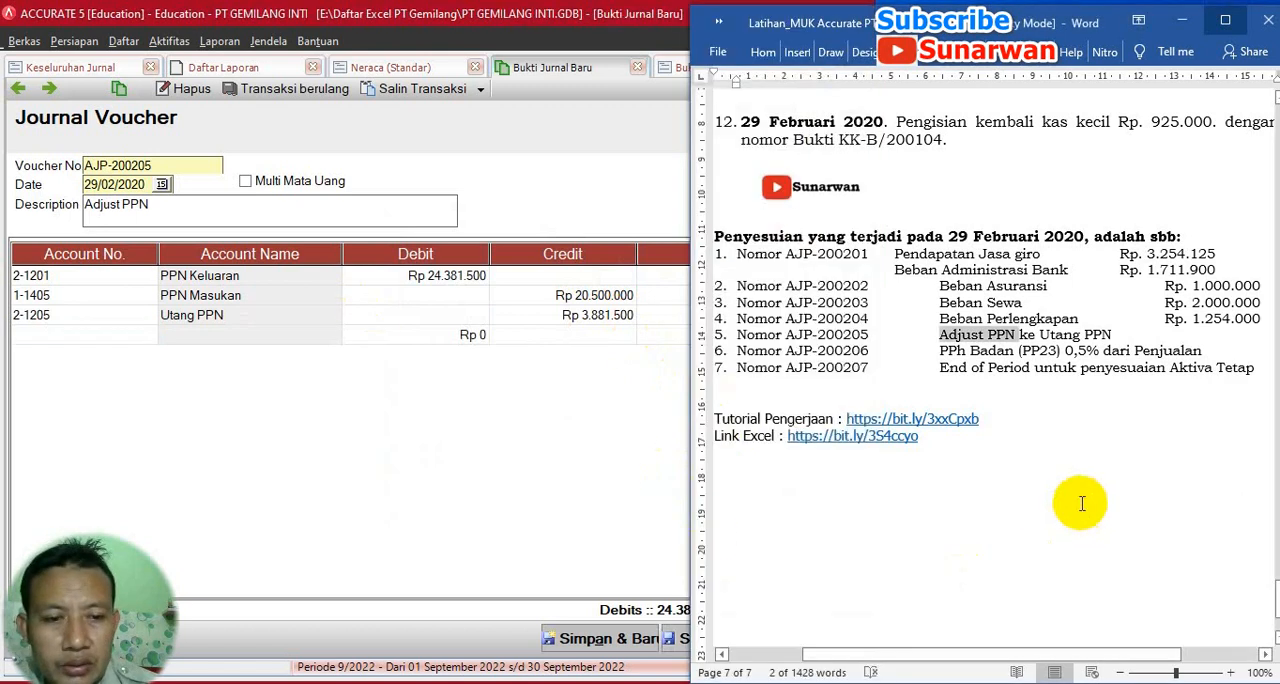
click(593, 648)
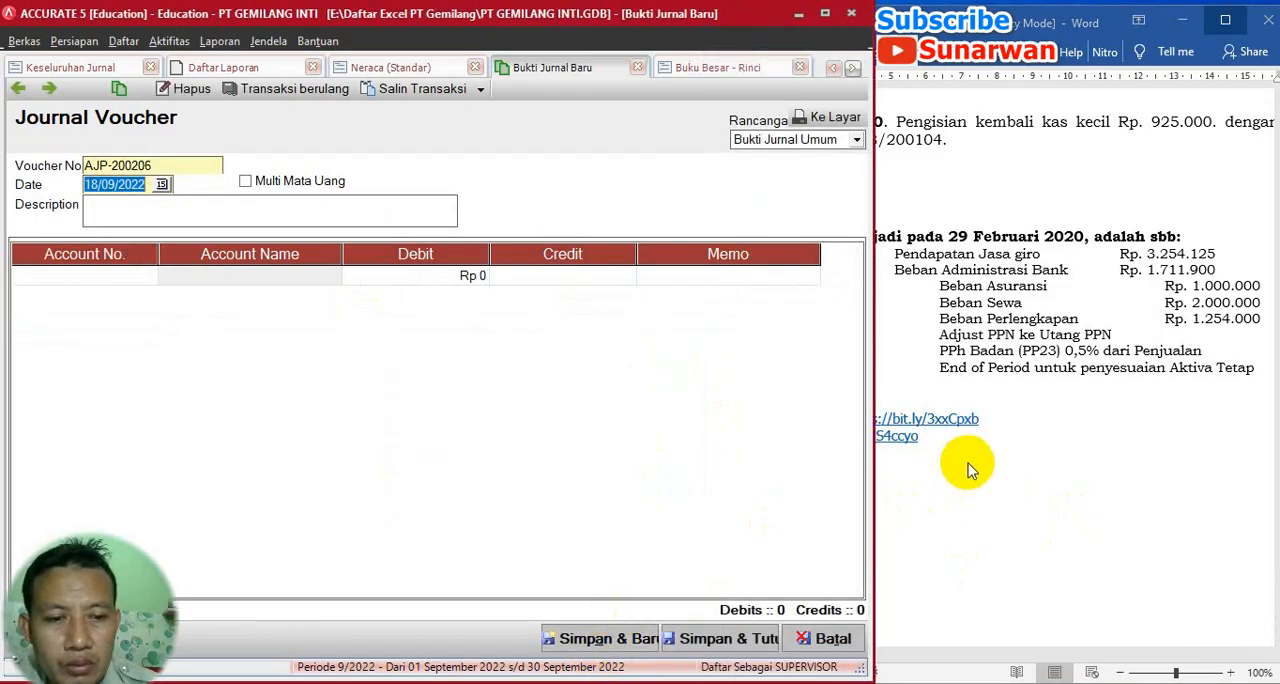
- Open the report parameters of Laba/Rugi (Standar) from the list of financial reports
click(1038, 358)
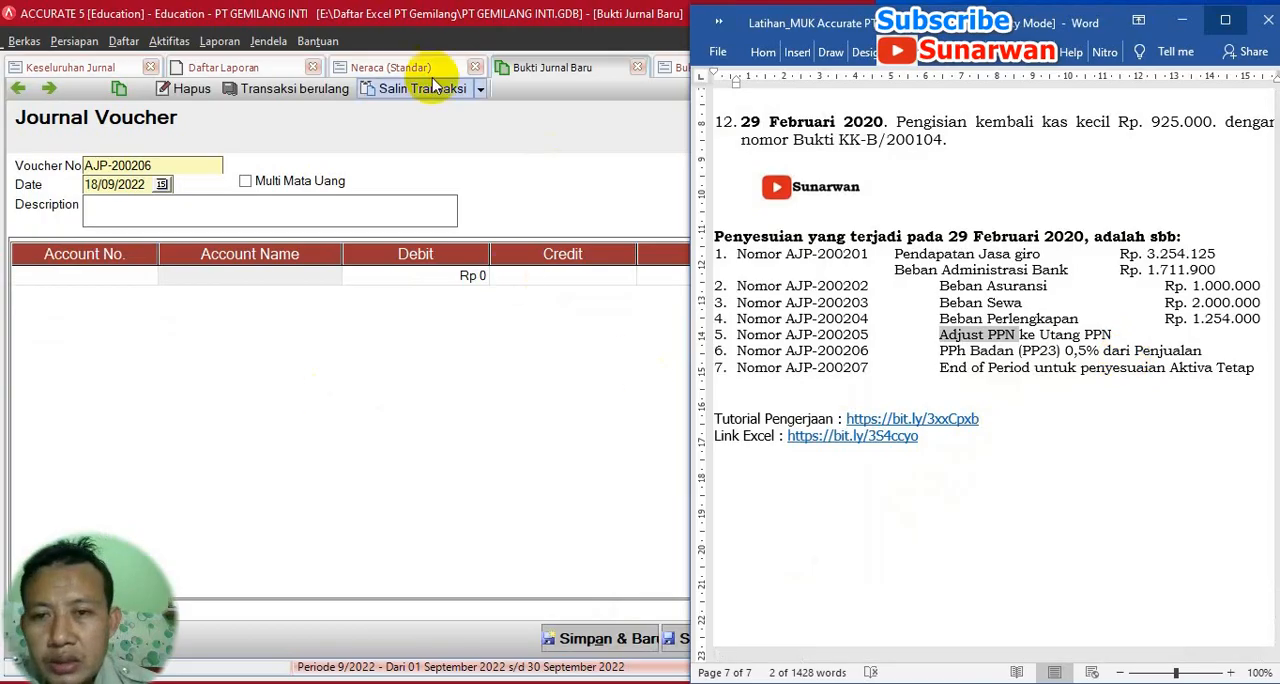
click(400, 67)
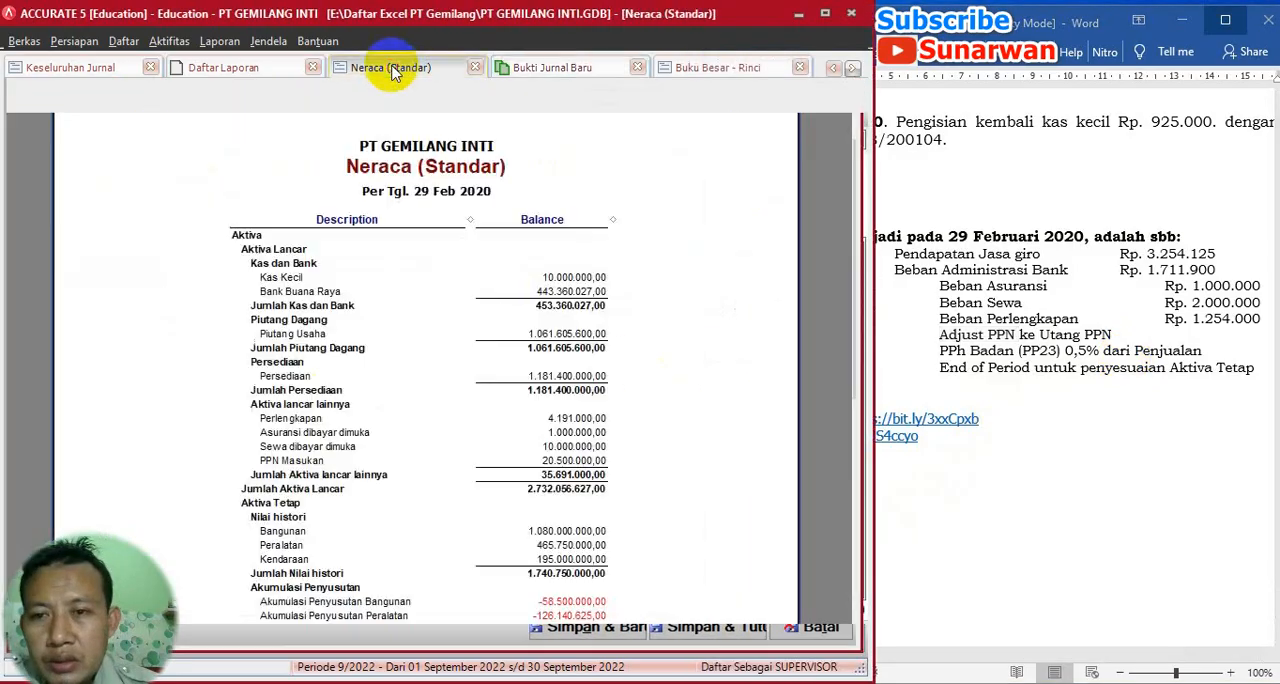
click(218, 42)
click(262, 64)
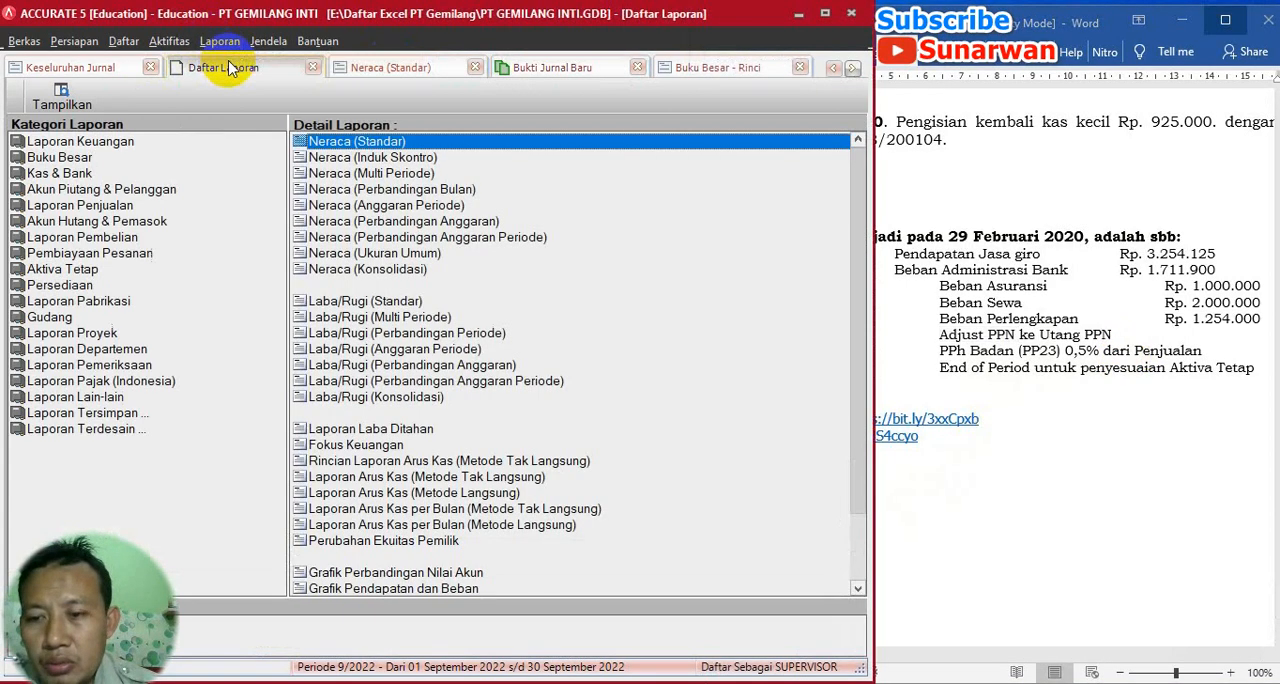
click(396, 300)
double_click(396, 300)
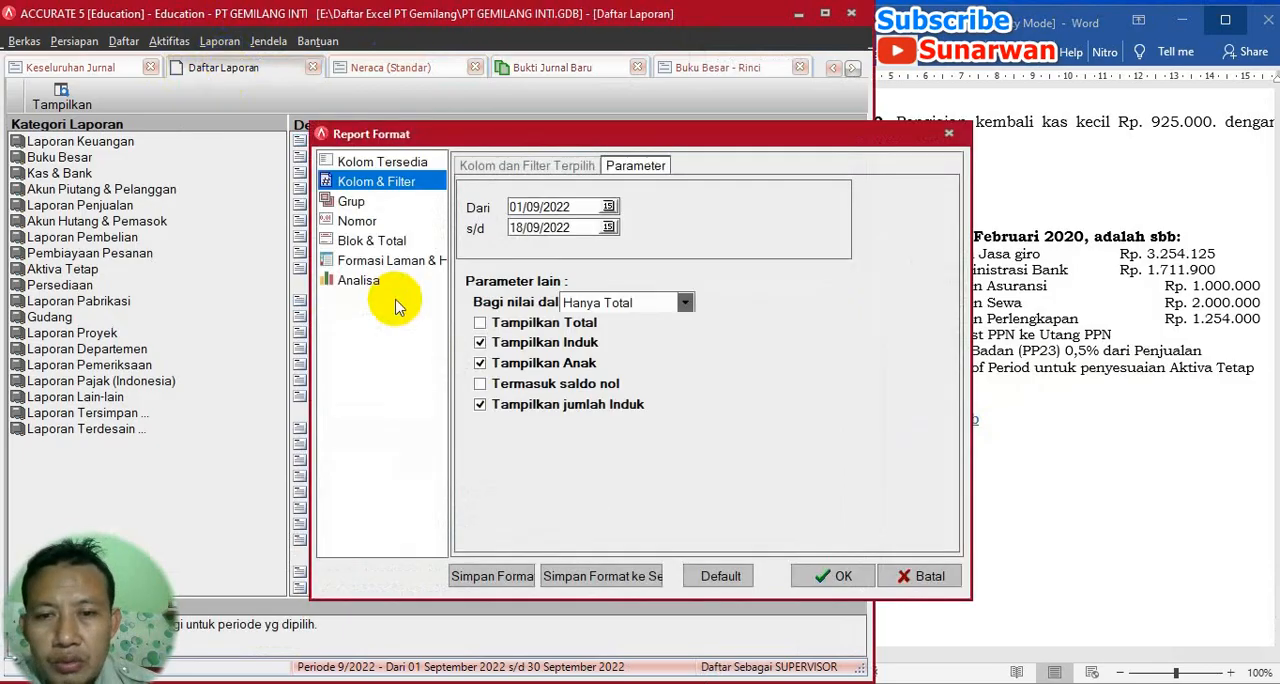
- Set the Laba/Rugi (Standar) period from 01/01/2020 to 29/02/2020 and generate the report
drag(582, 208, 508, 208)
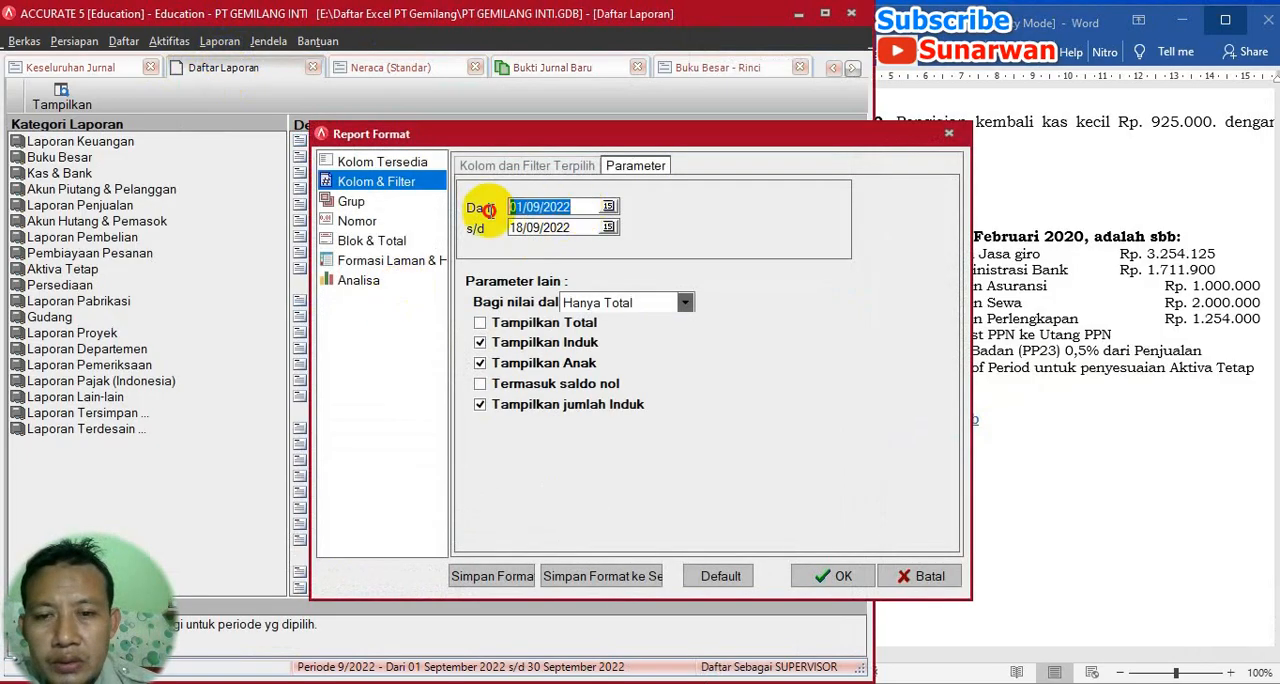
text(01/01/)
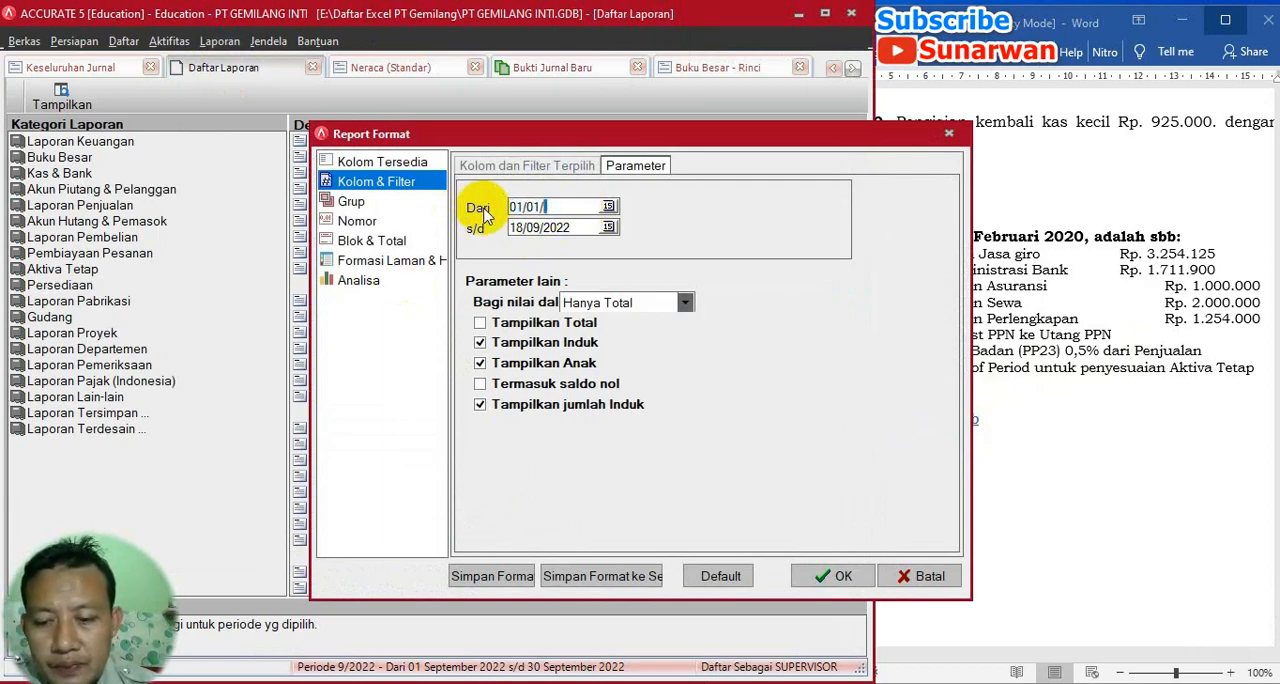
text(2020)
key(Tab)
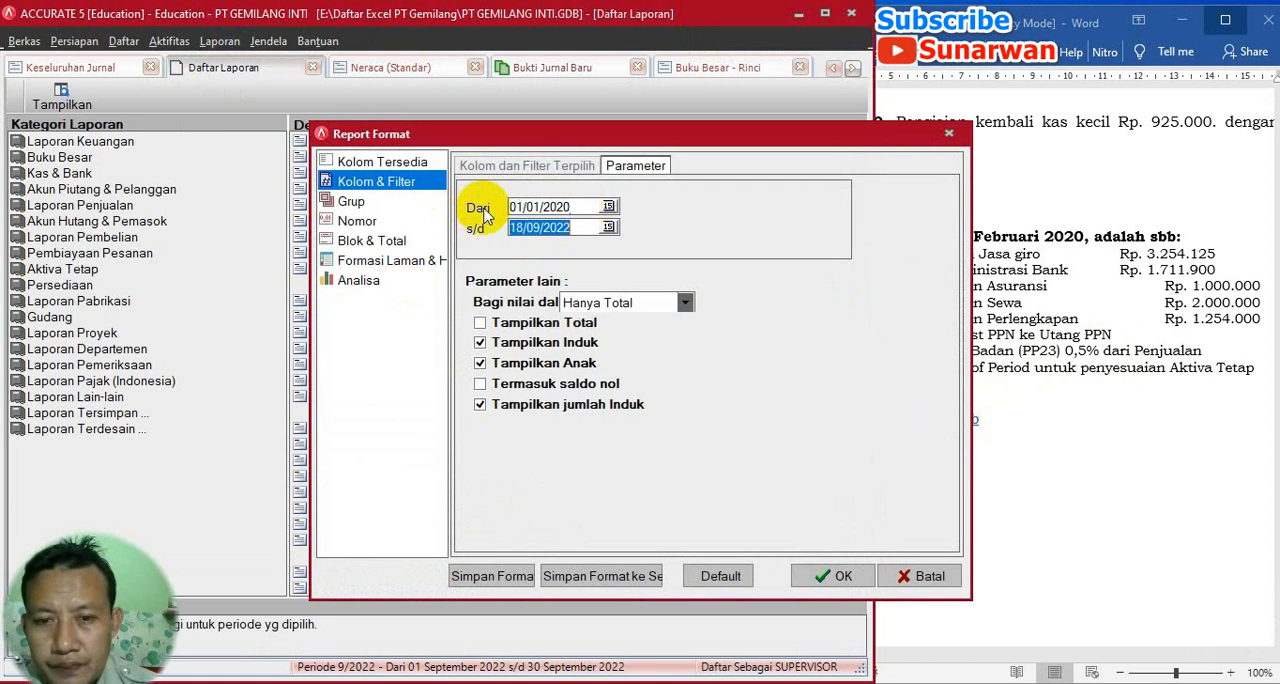
text(29)
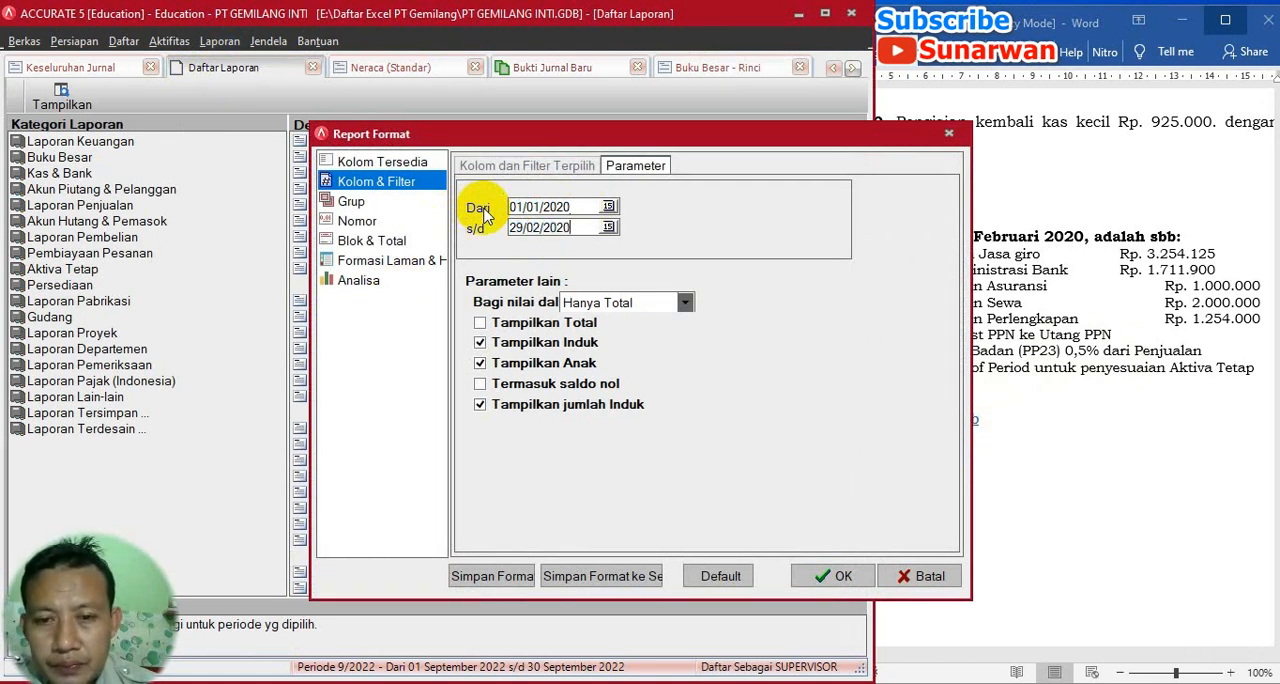
click(820, 577)
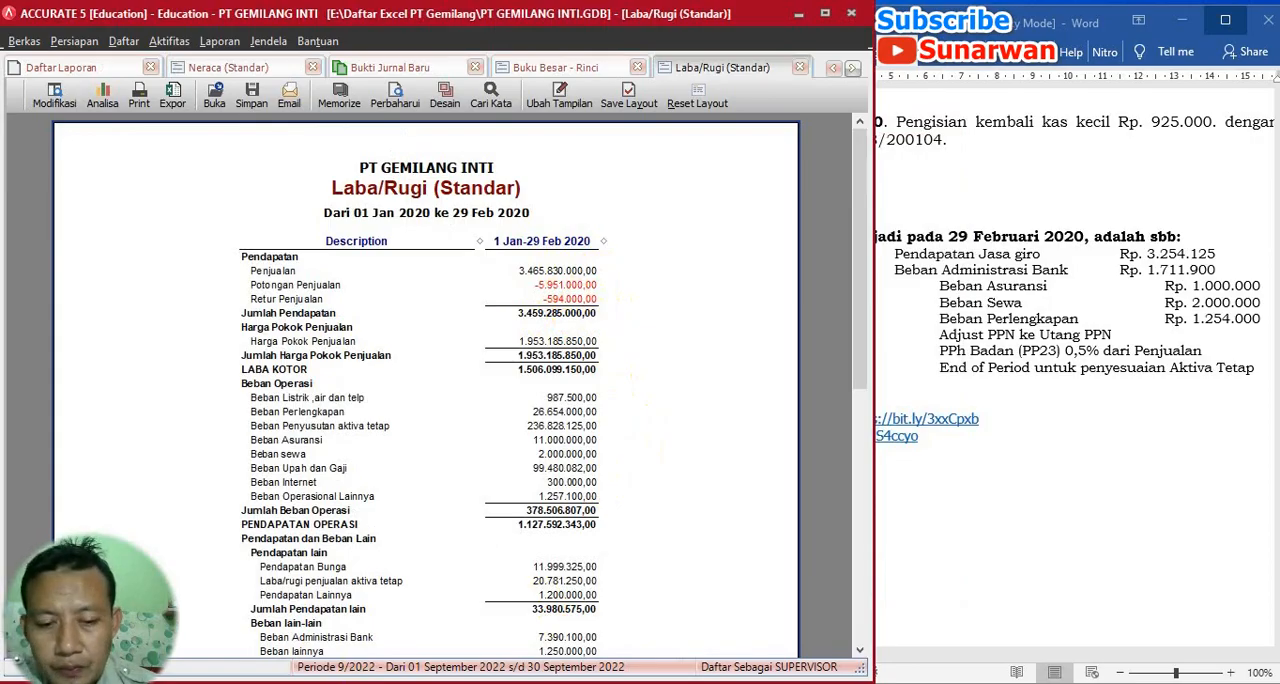
- Switch to Calculator and subtract the sales returns of 594.000 from the sales of 3.465.830.000
click(880, 683)
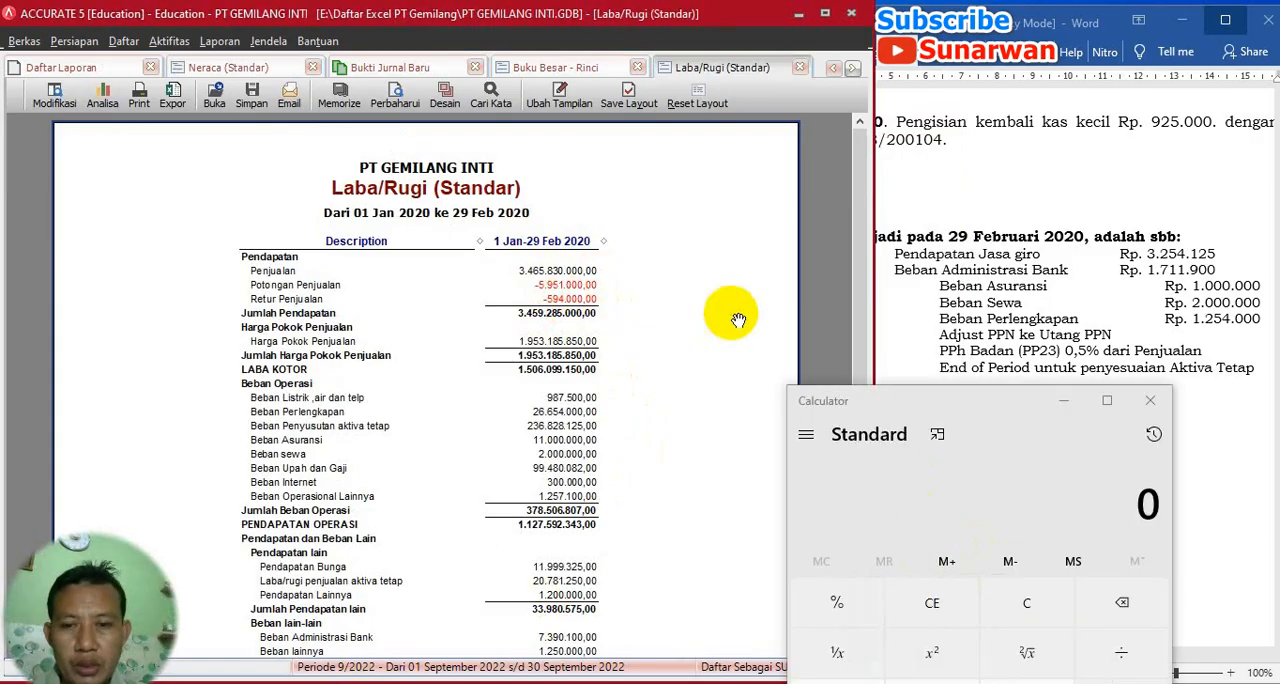
click(1136, 502)
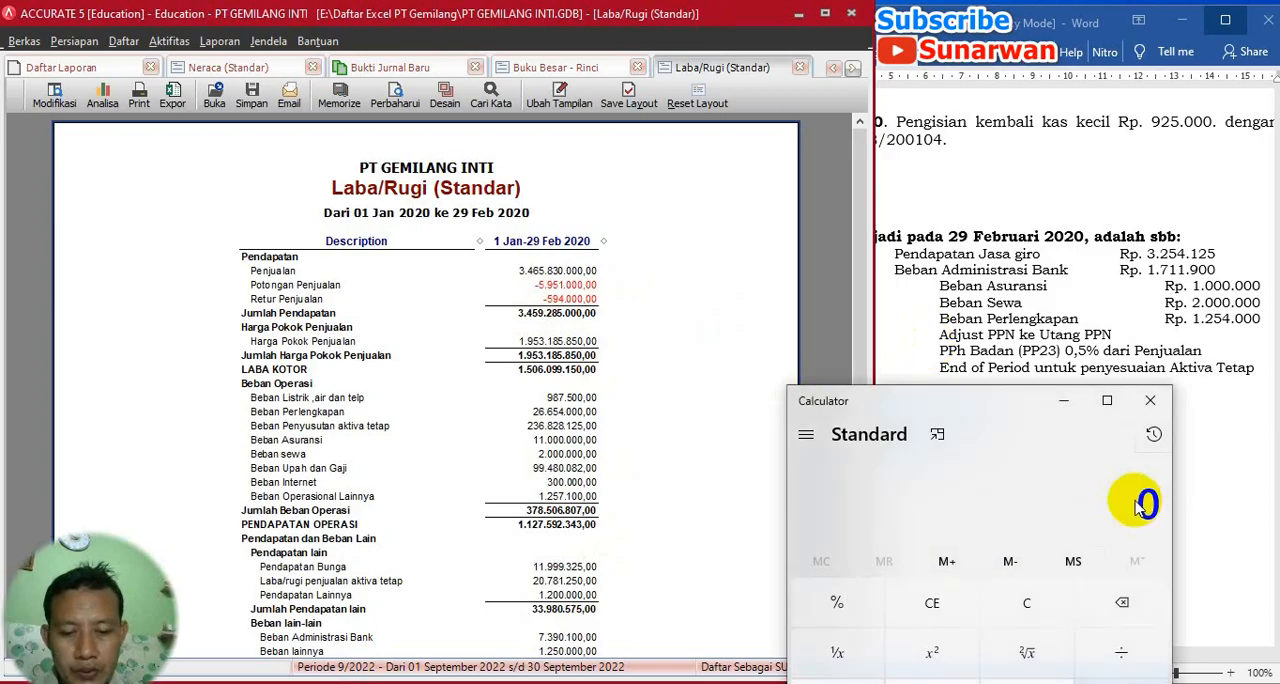
text(3)
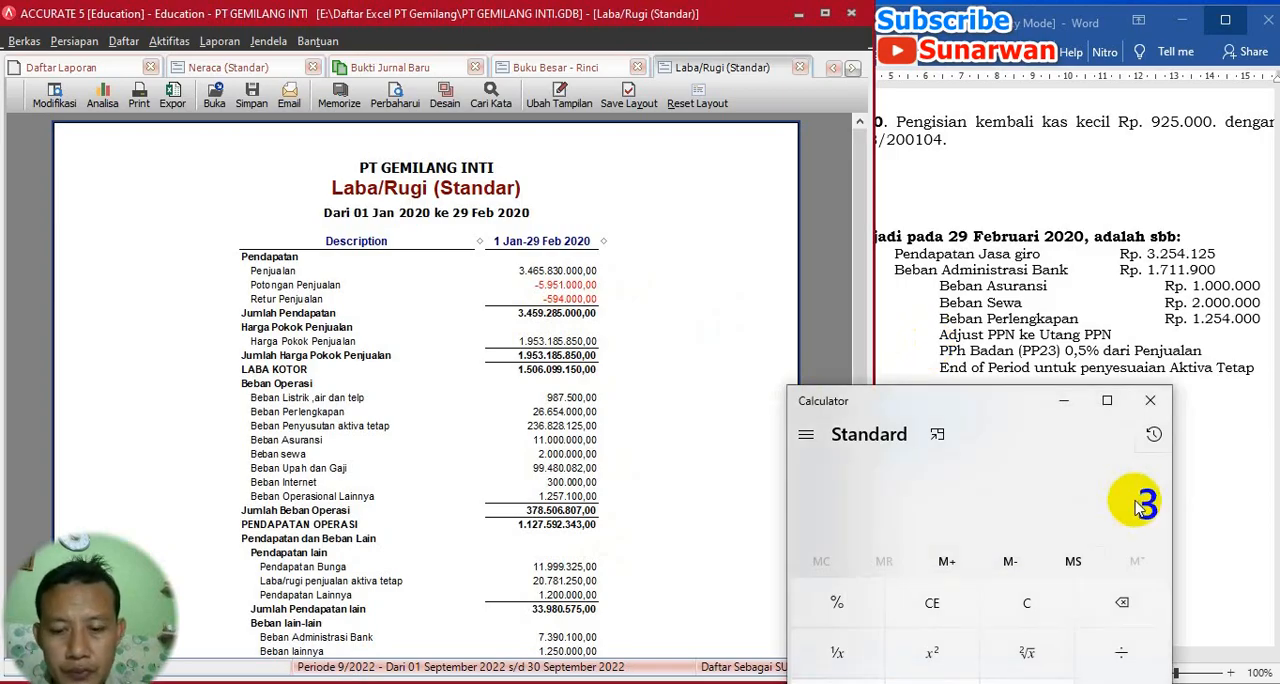
text(46.5)
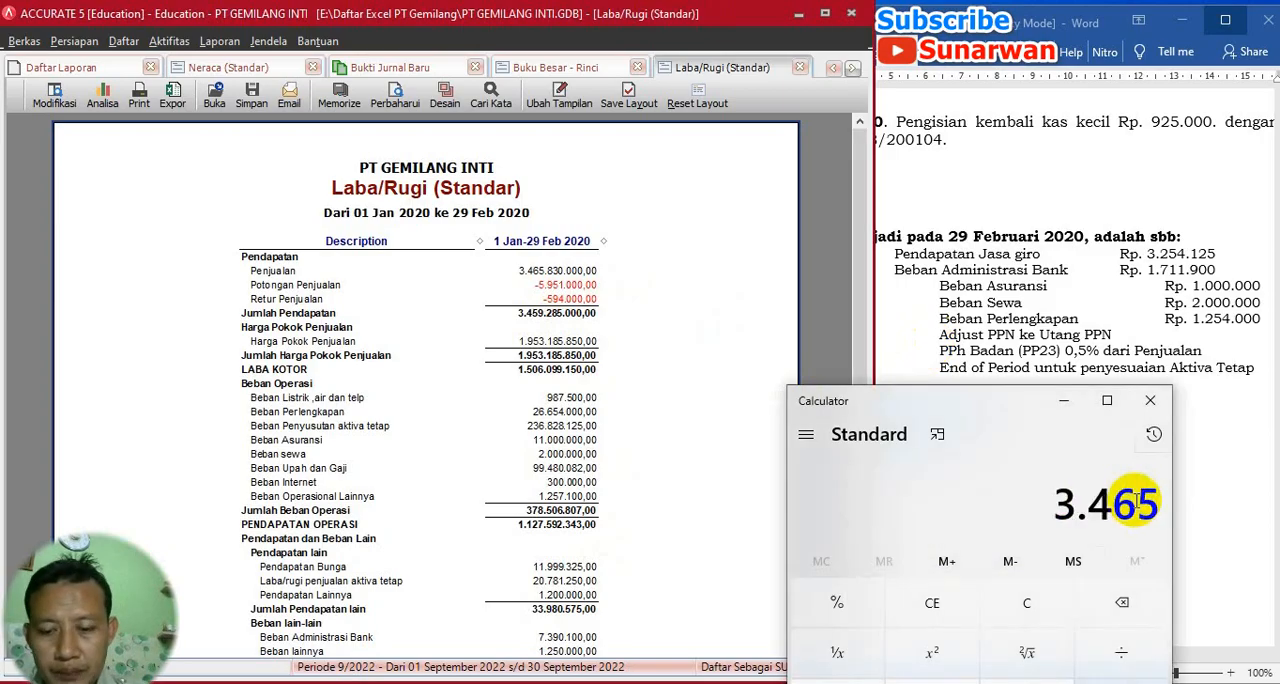
text(83.000)
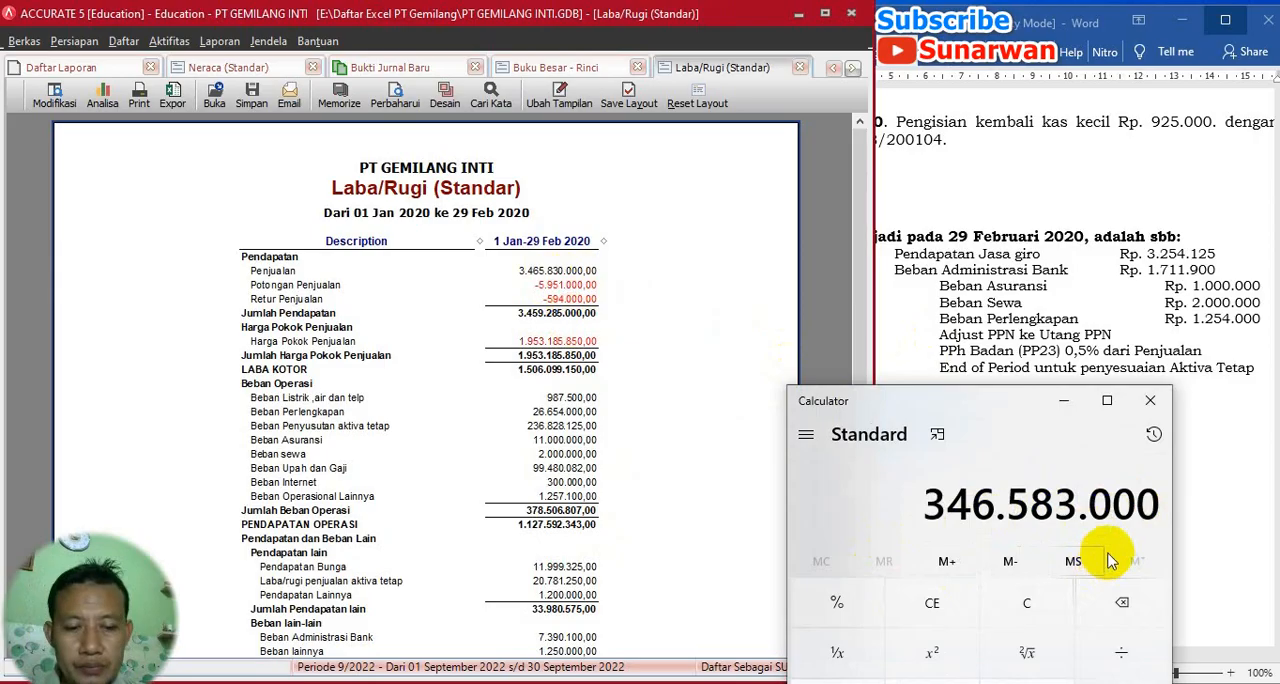
text(0)
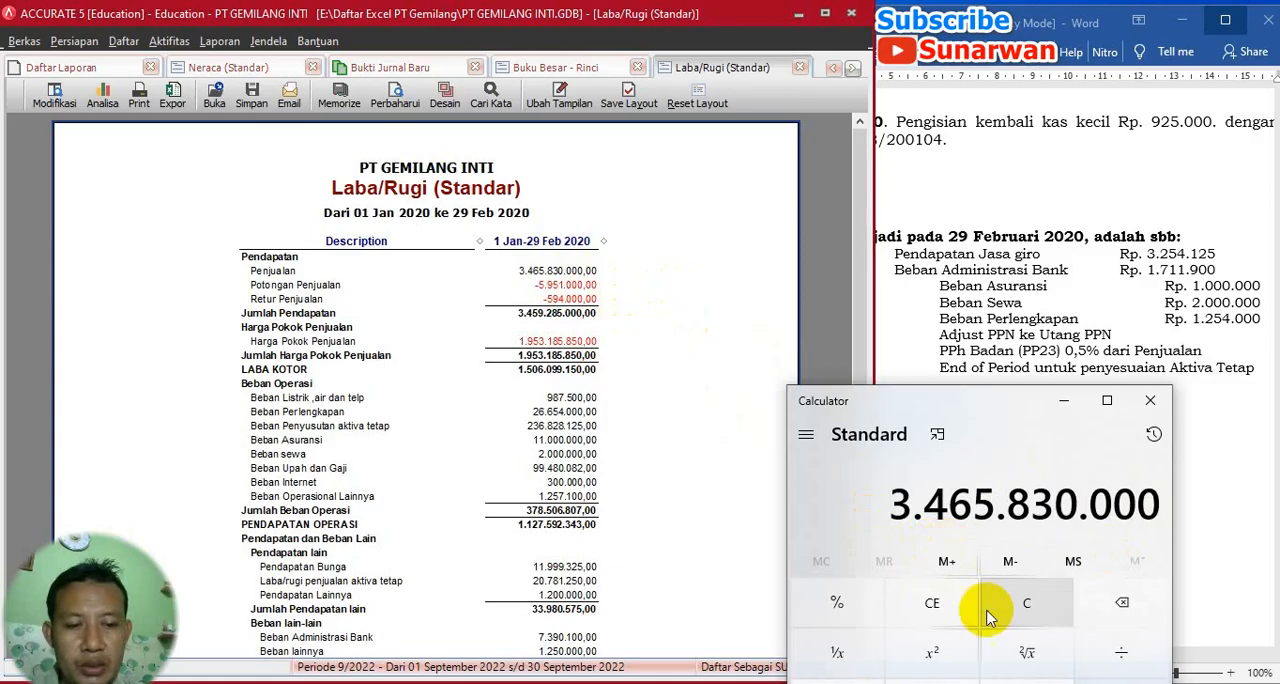
key(minus)
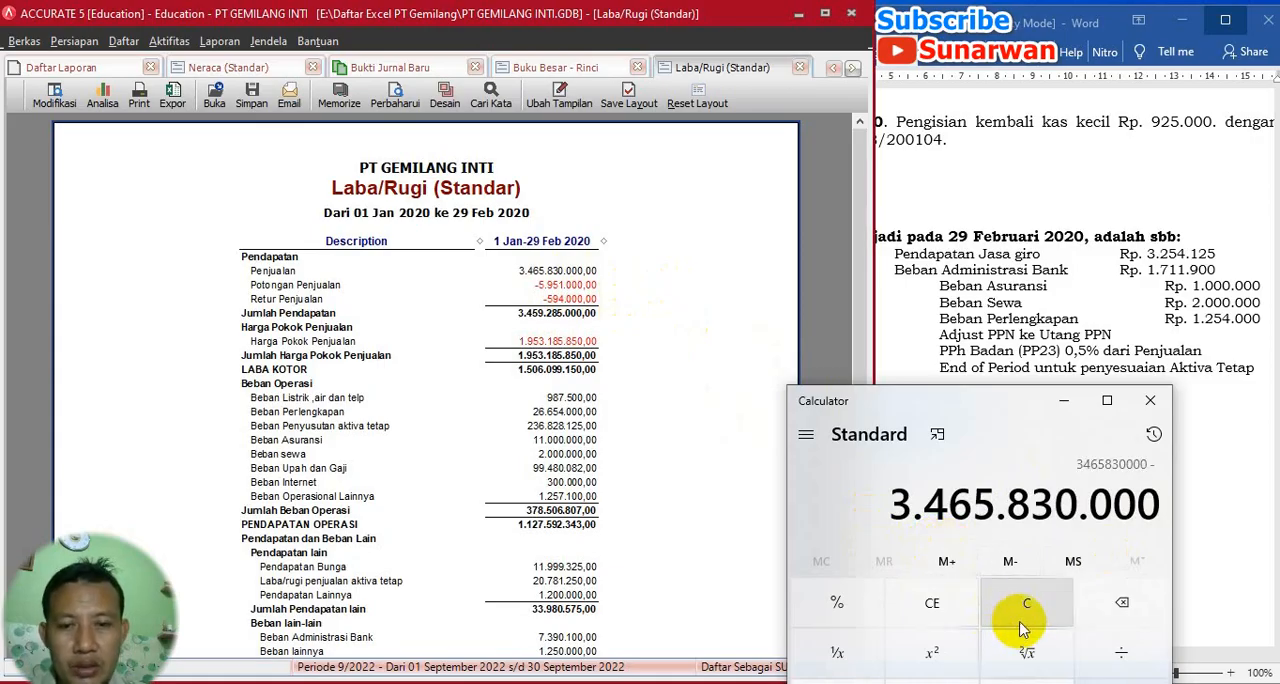
text(5)
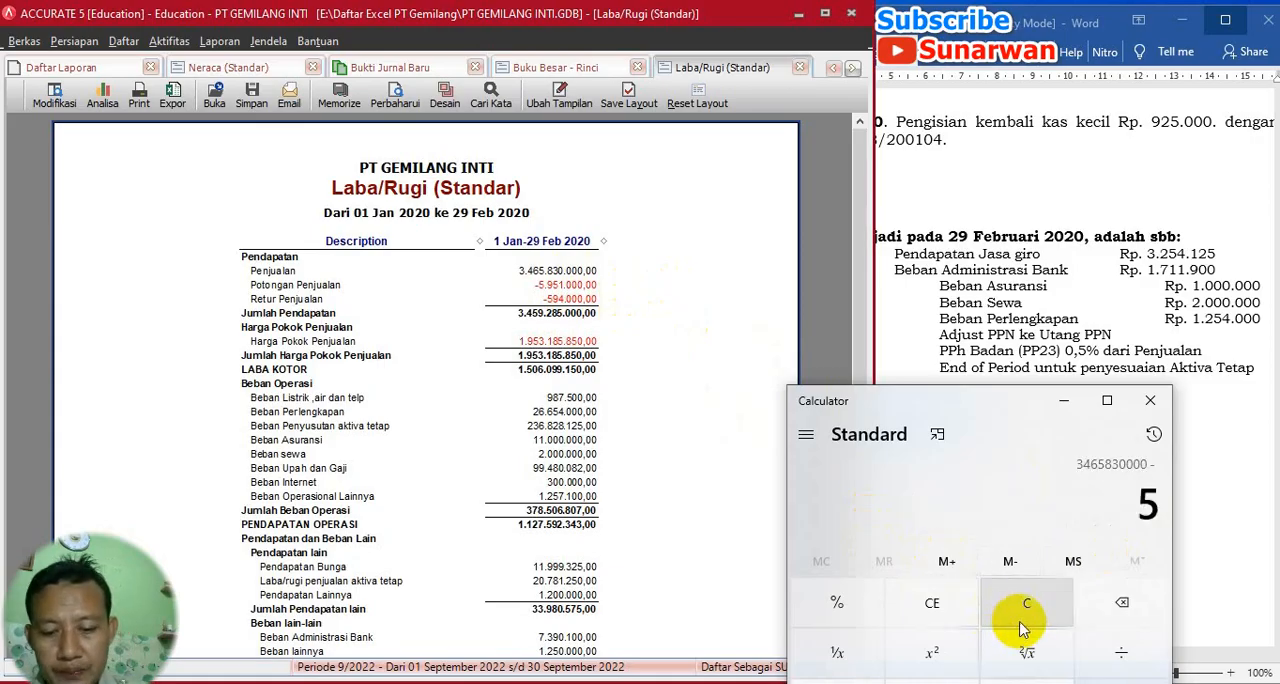
text(94000)
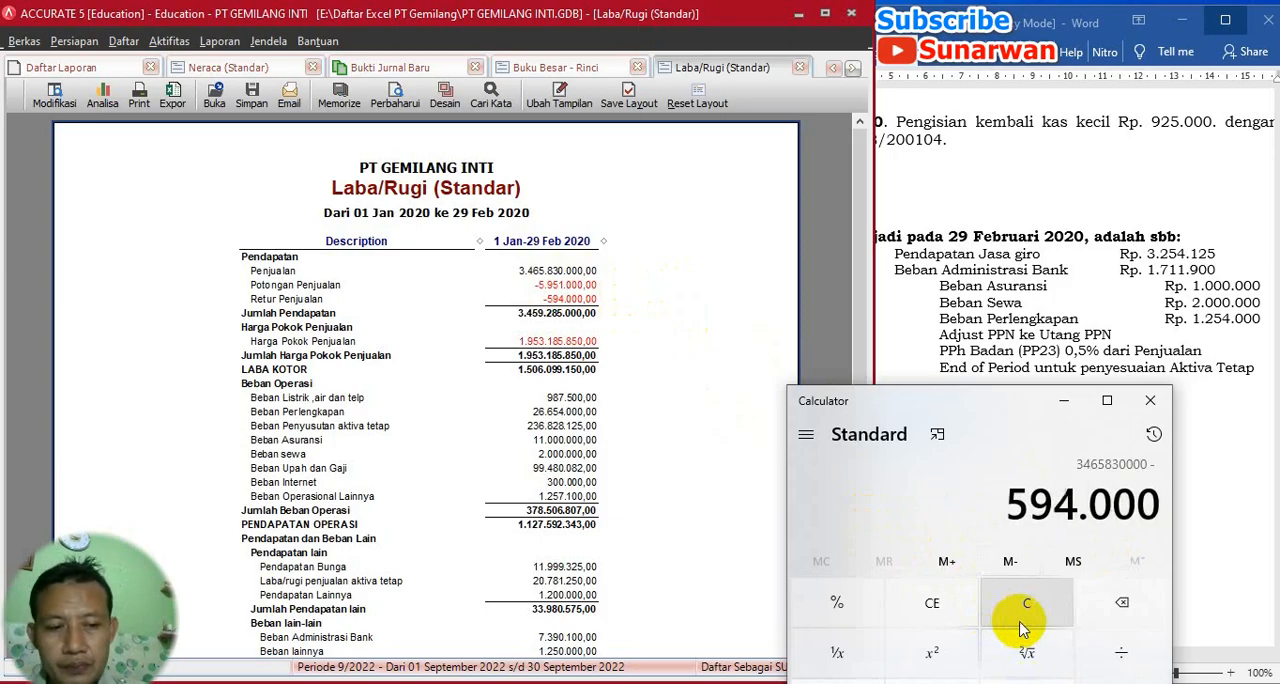
key(Return)
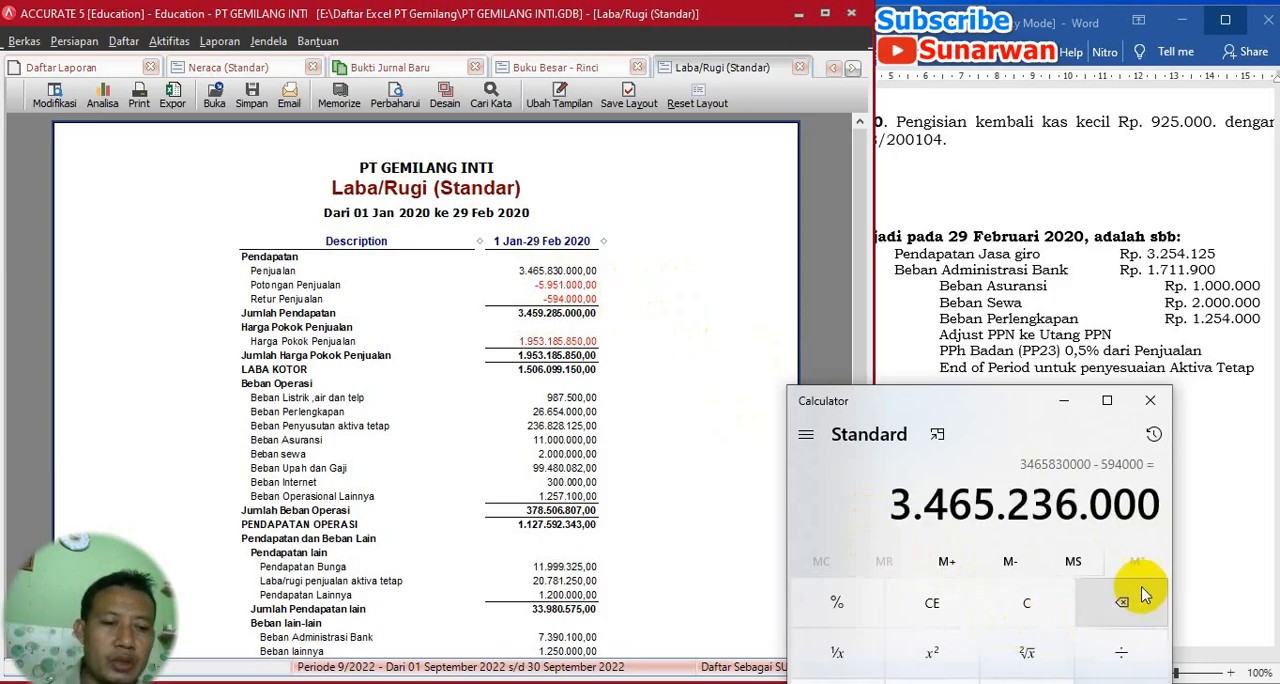
- Multiply the net sales by 0,5% to calculate the PPh Badan amount
click(1010, 562)
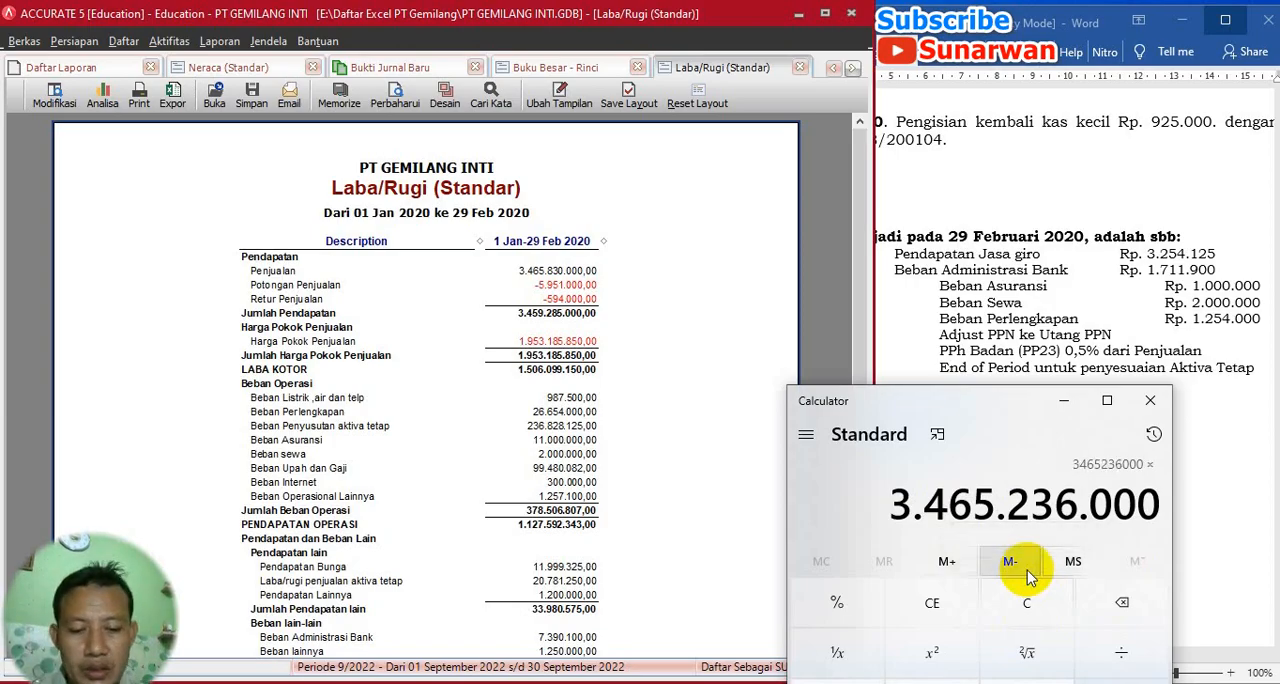
text(0,)
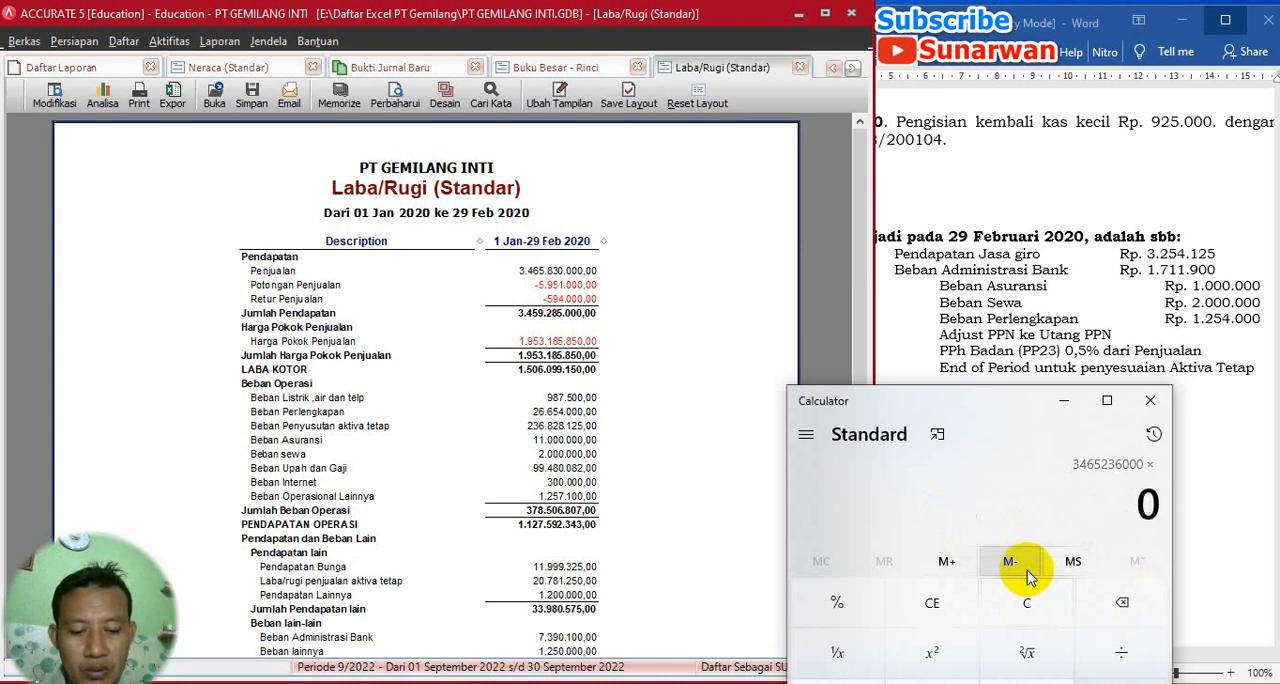
text(5)
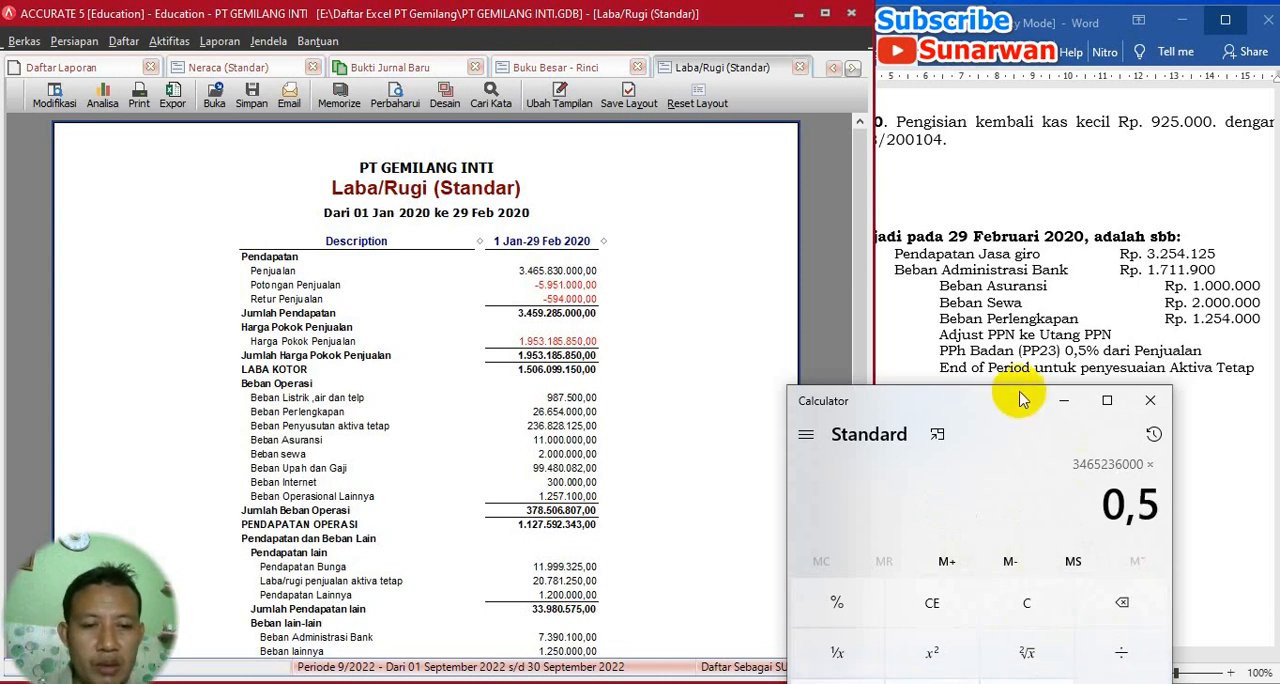
drag(1005, 403, 966, 263)
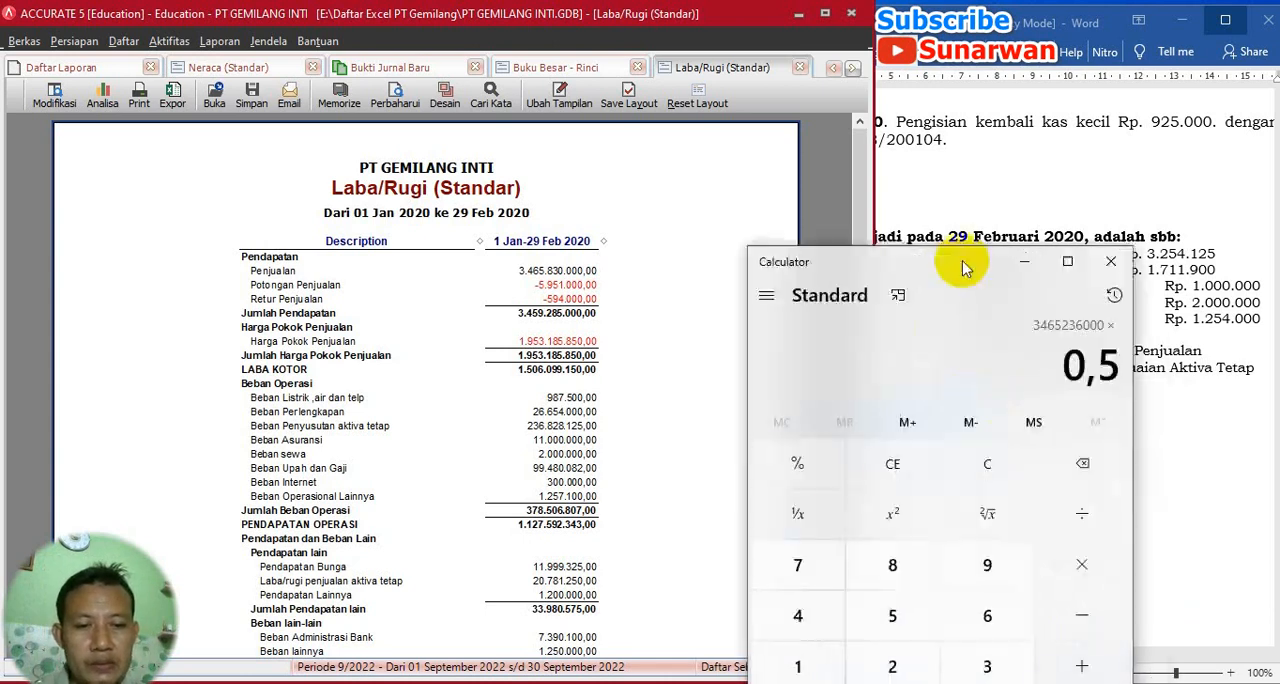
click(799, 468)
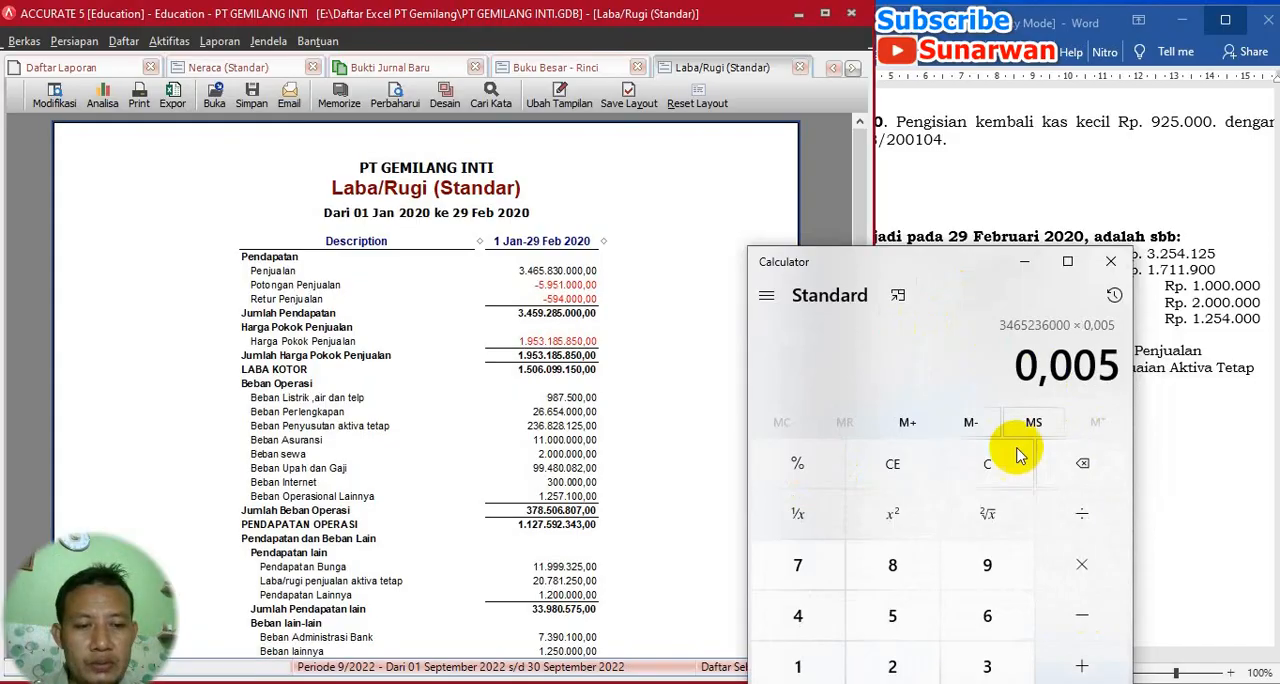
drag(980, 278, 857, 483)
click(955, 620)
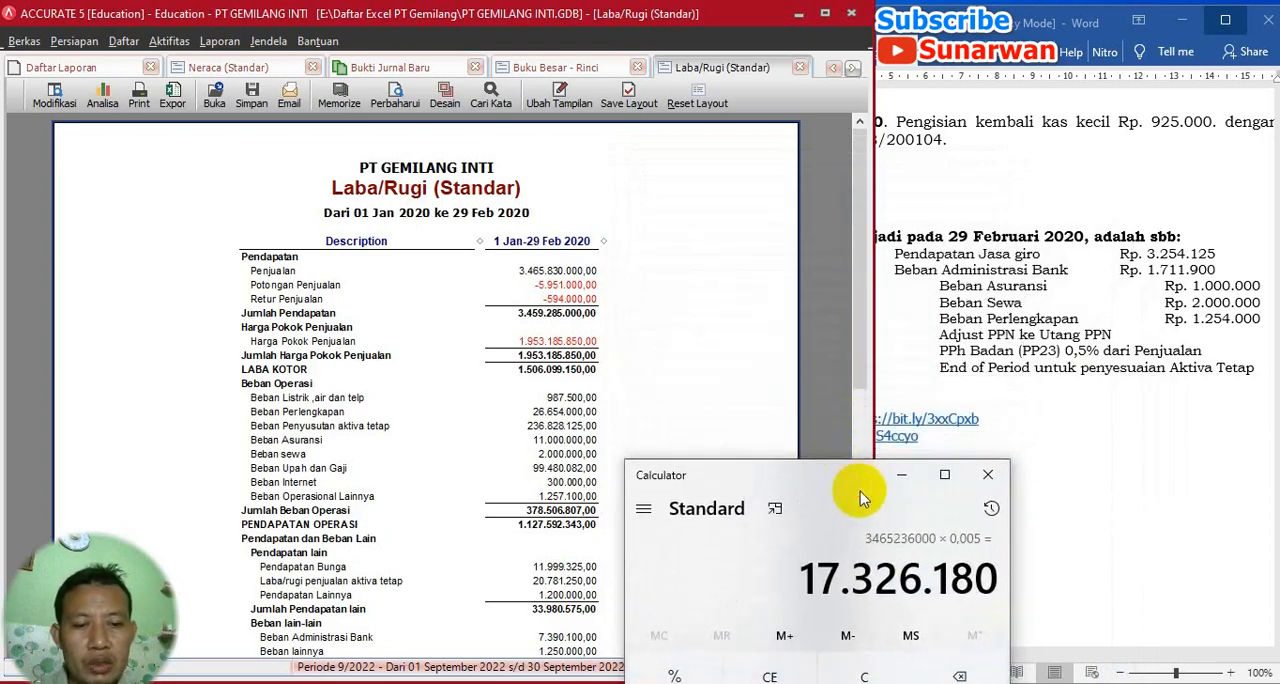
- Close the Buku Besar - Rinci report in Accurate and return to the new journal voucher AJP-200206
click(638, 68)
click(585, 66)
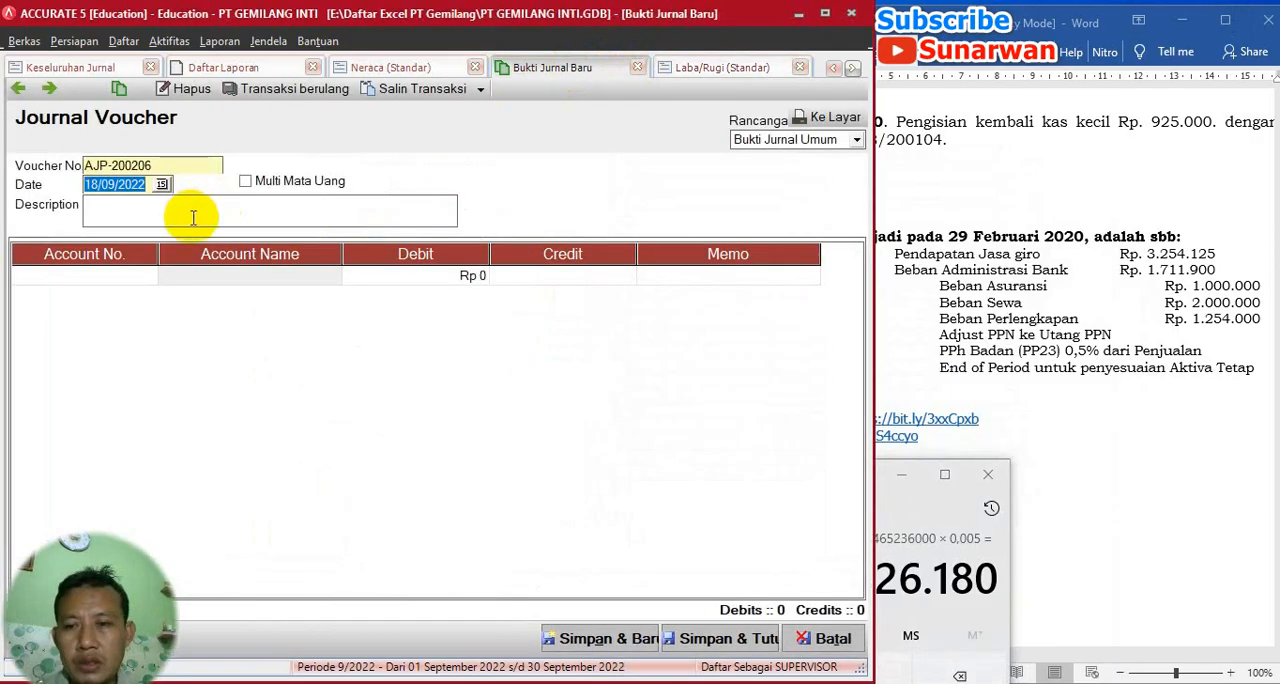
click(140, 276)
click(148, 276)
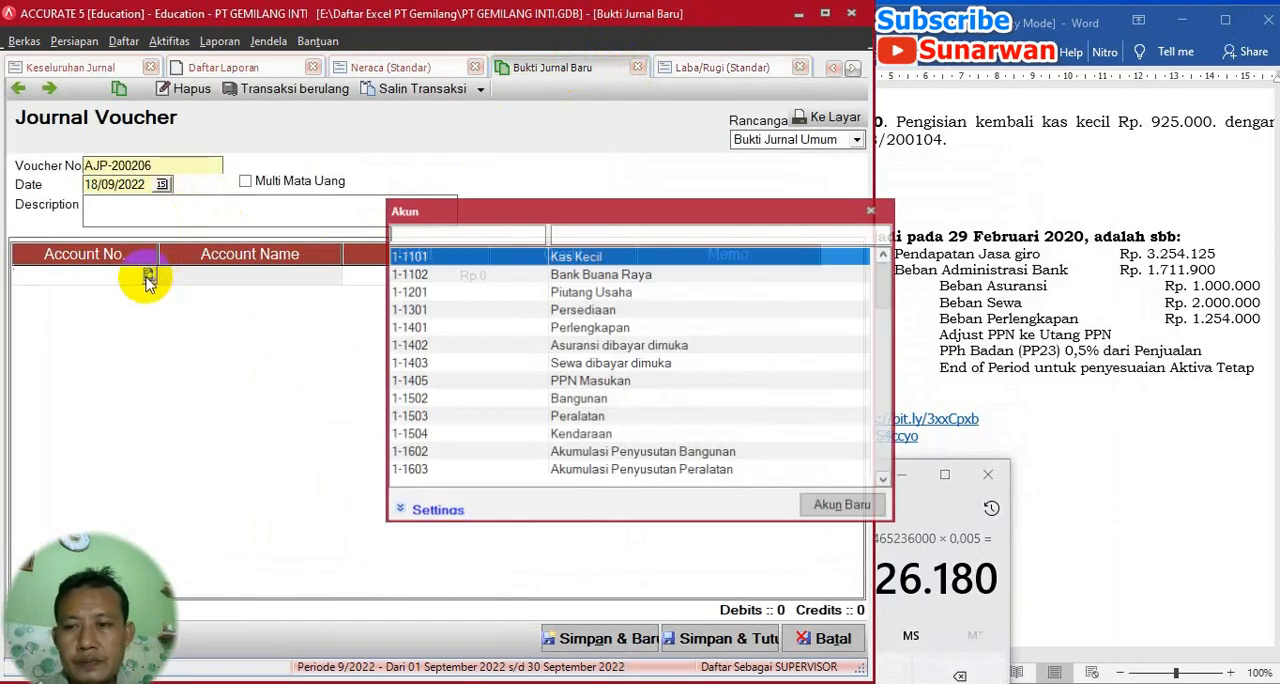
click(577, 238)
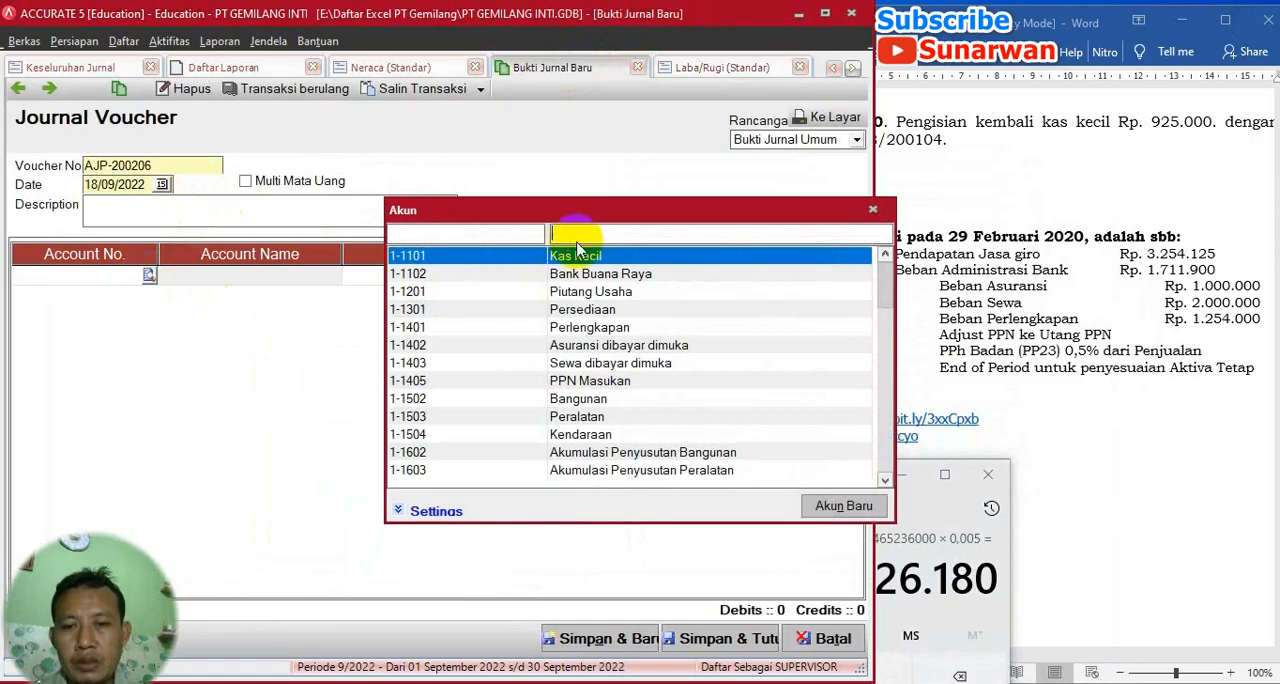
click(872, 209)
- Set the date of voucher AJP-200206 to 29/02/2020 and enter the description Pajak Badan
click(152, 188)
click(160, 185)
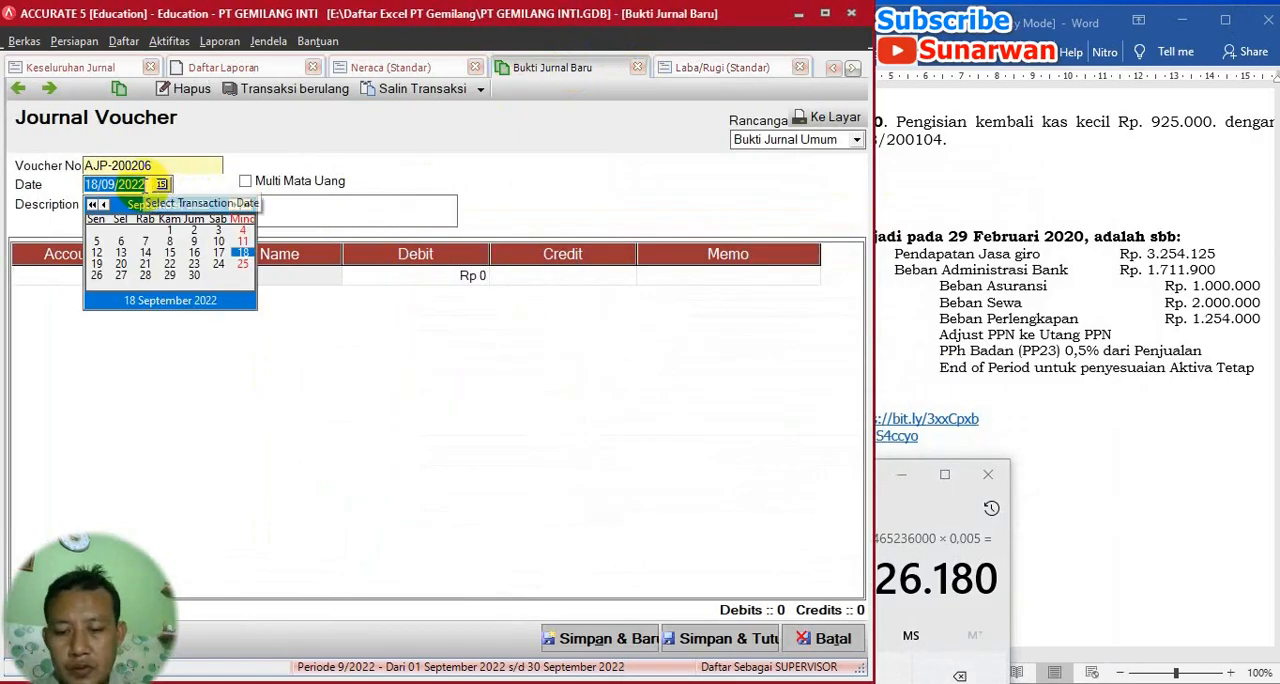
click(160, 186)
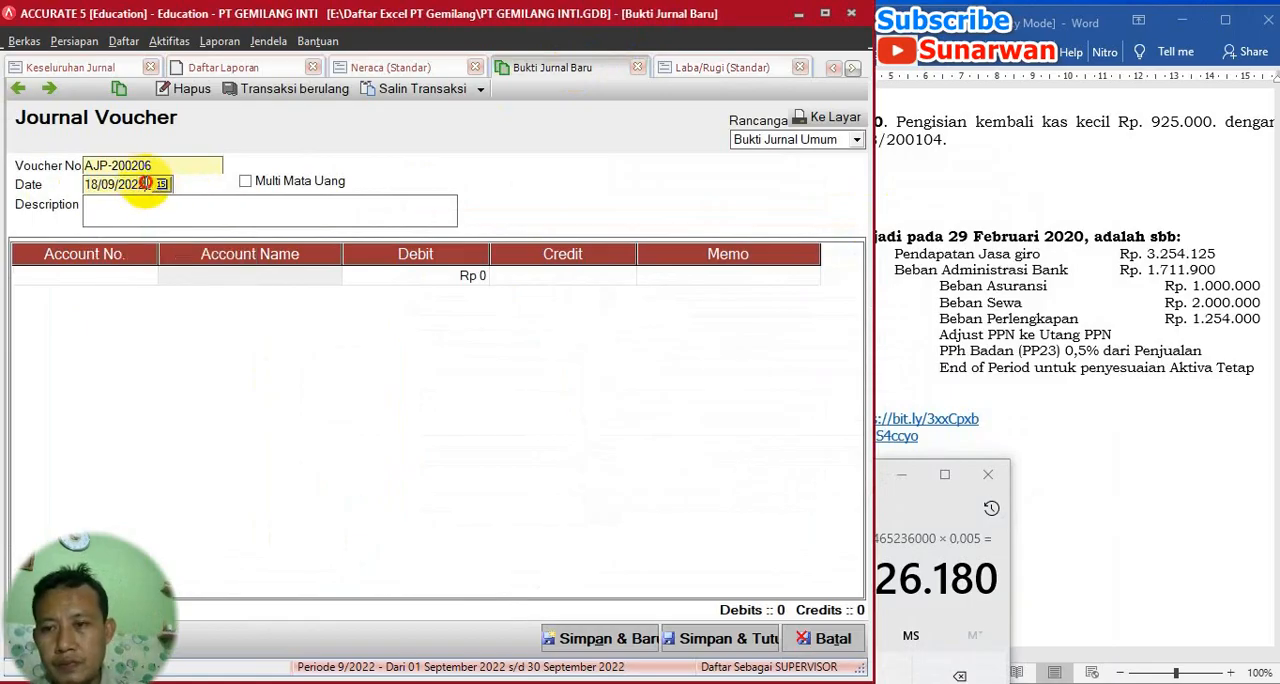
drag(145, 184, 57, 171)
text(29)
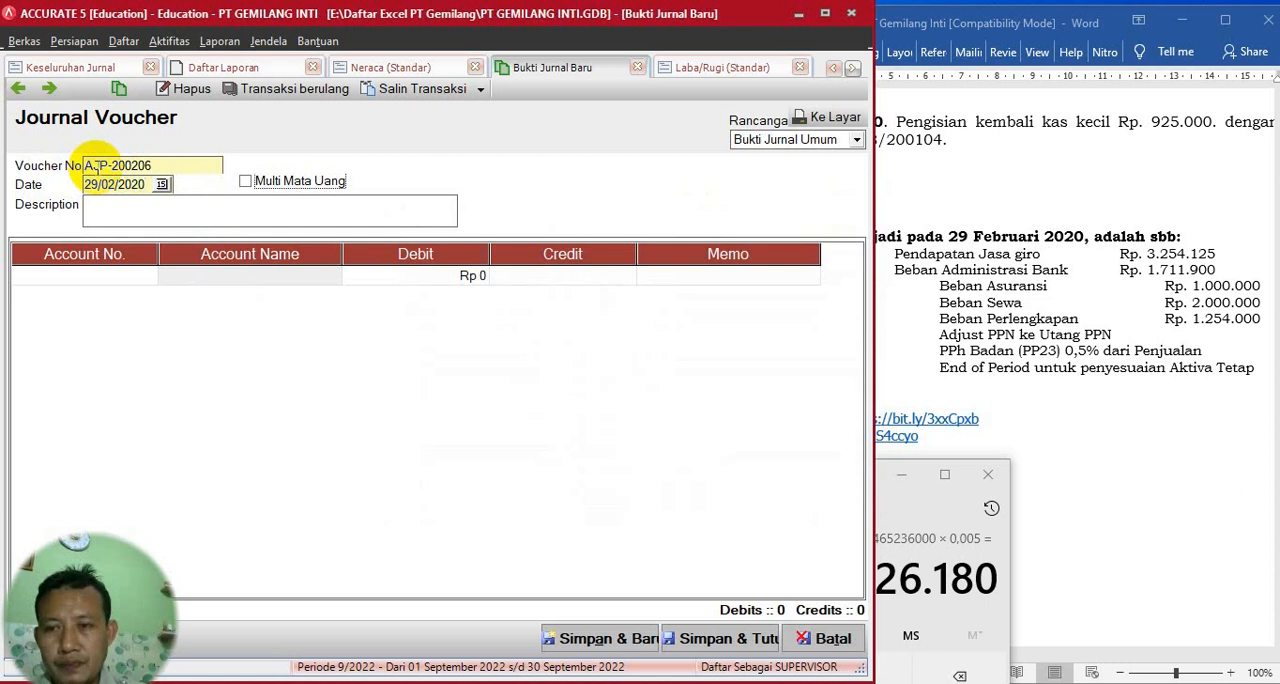
click(114, 213)
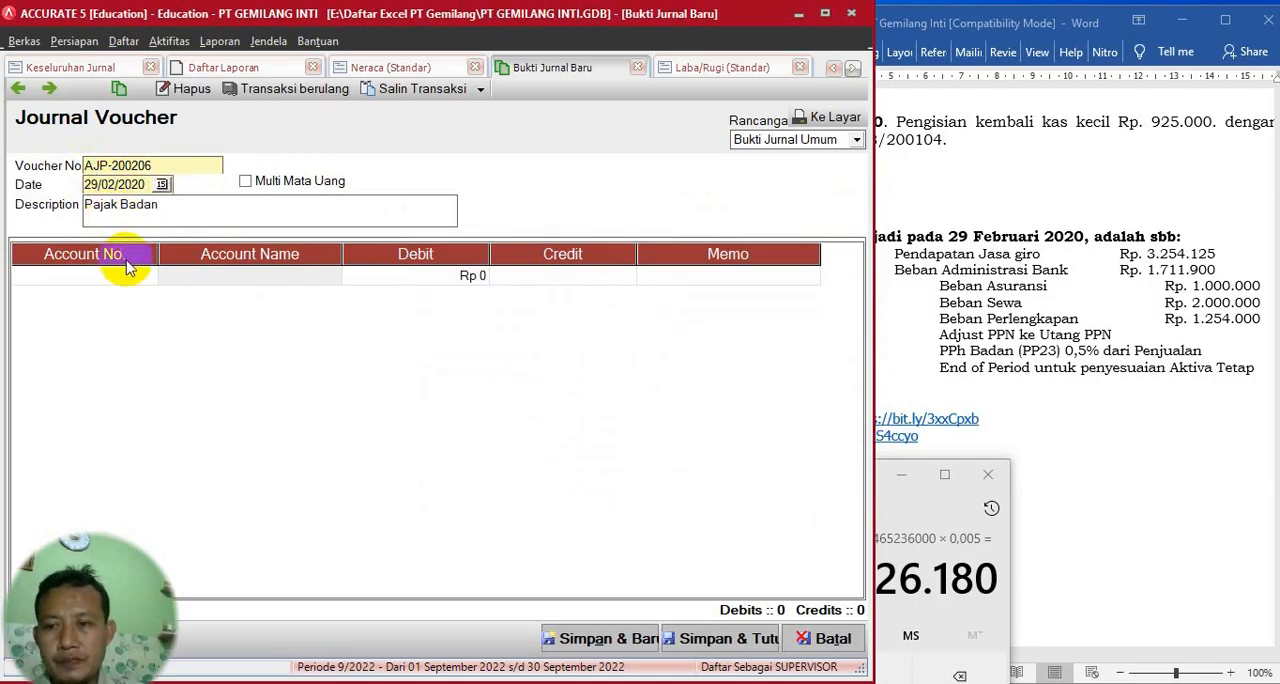
- Search the accounts by name and choose 9-9999 PPh Badan for the first voucher line
click(149, 280)
click(148, 276)
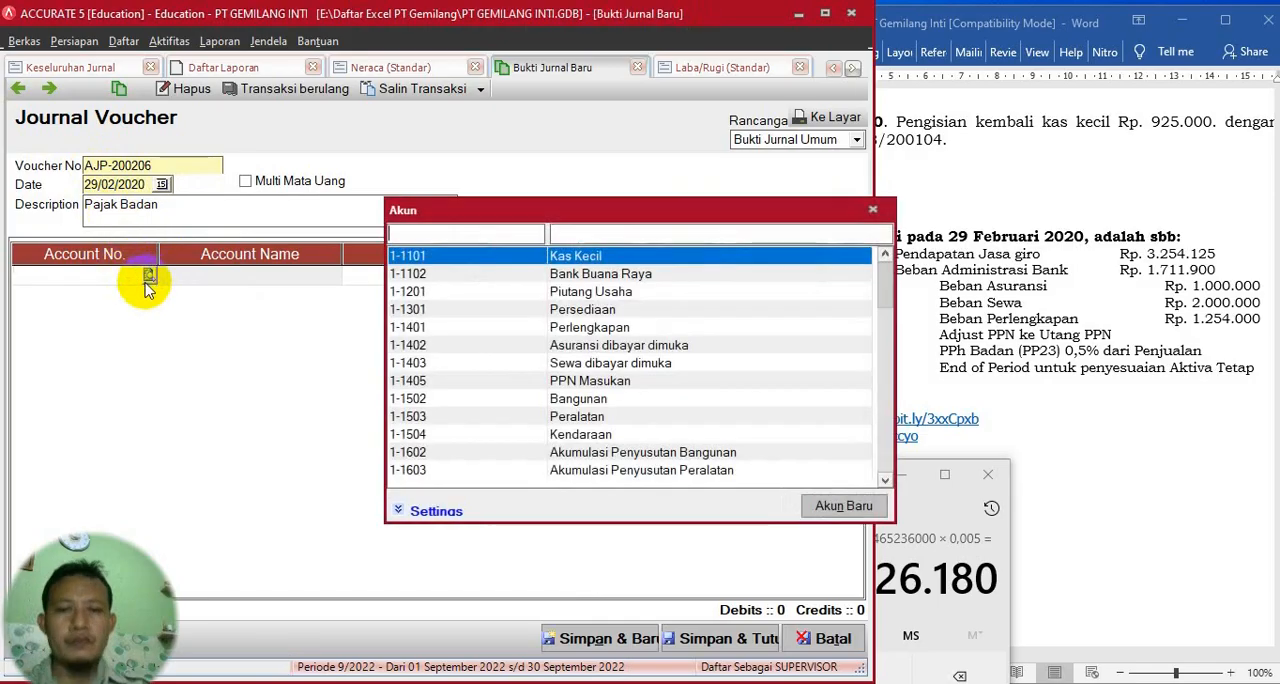
click(593, 232)
text(pa)
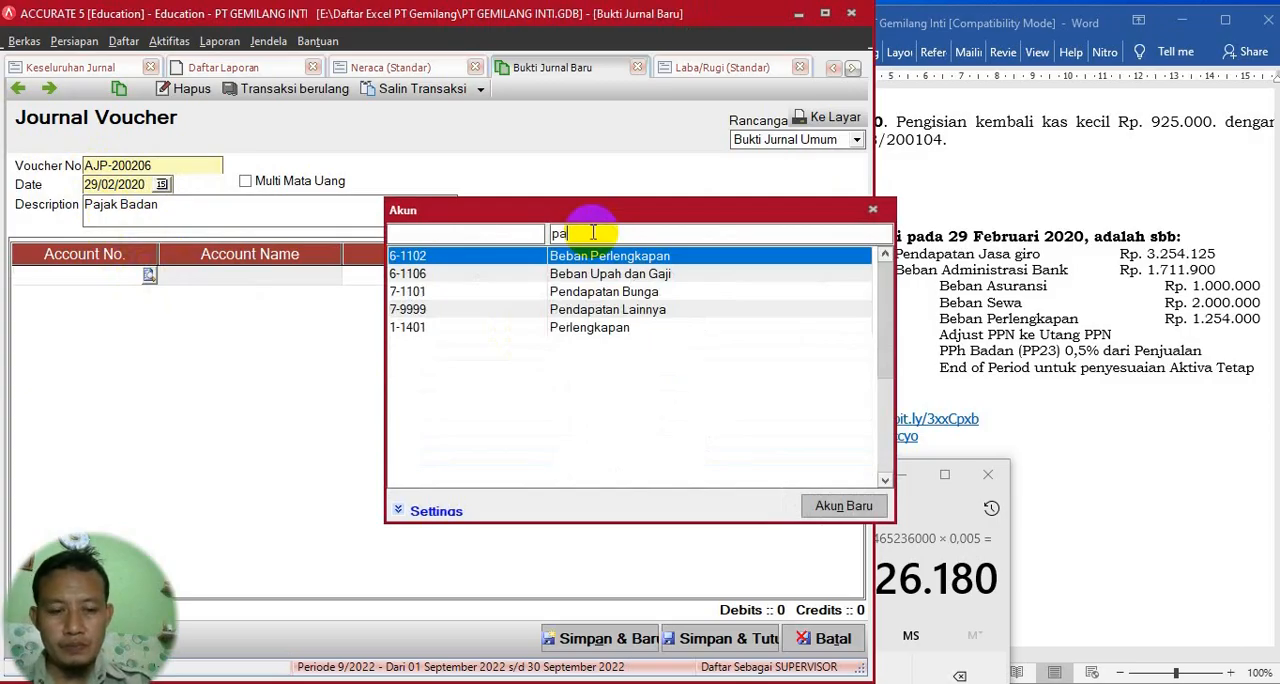
key(BackSpace)
key(BackSpace)
text(be)
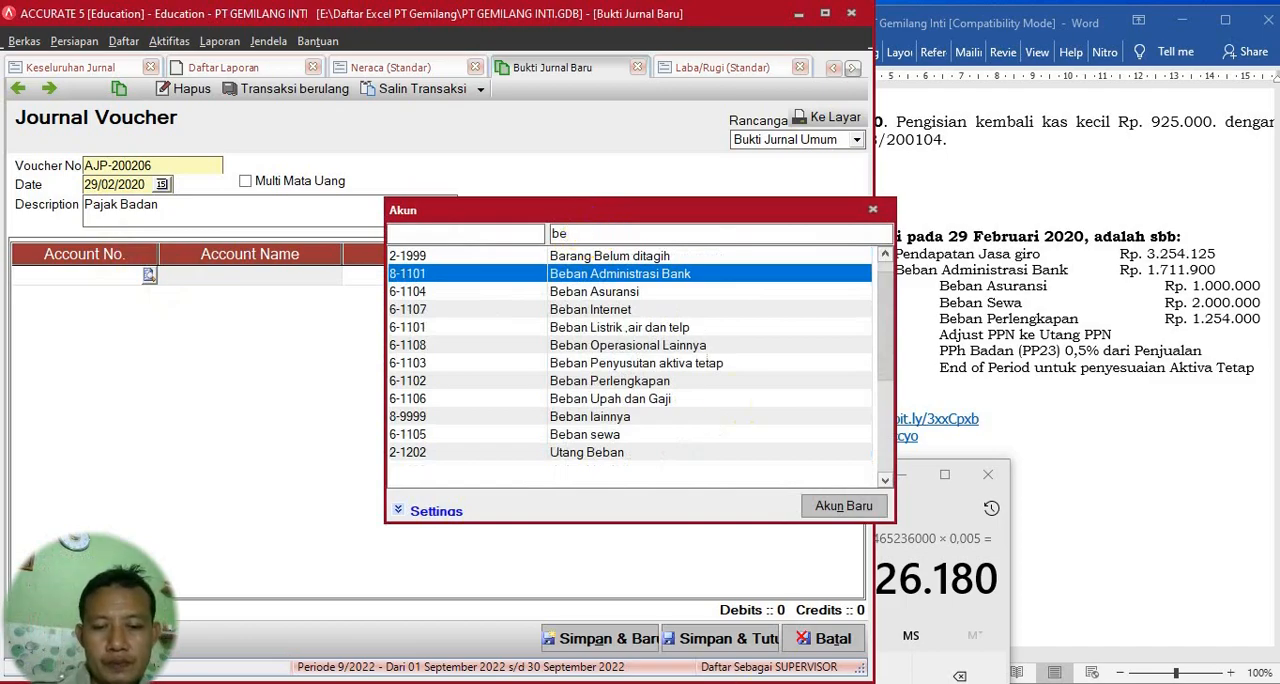
key(BackSpace)
key(BackSpace)
text(pp)
double_click(610, 291)
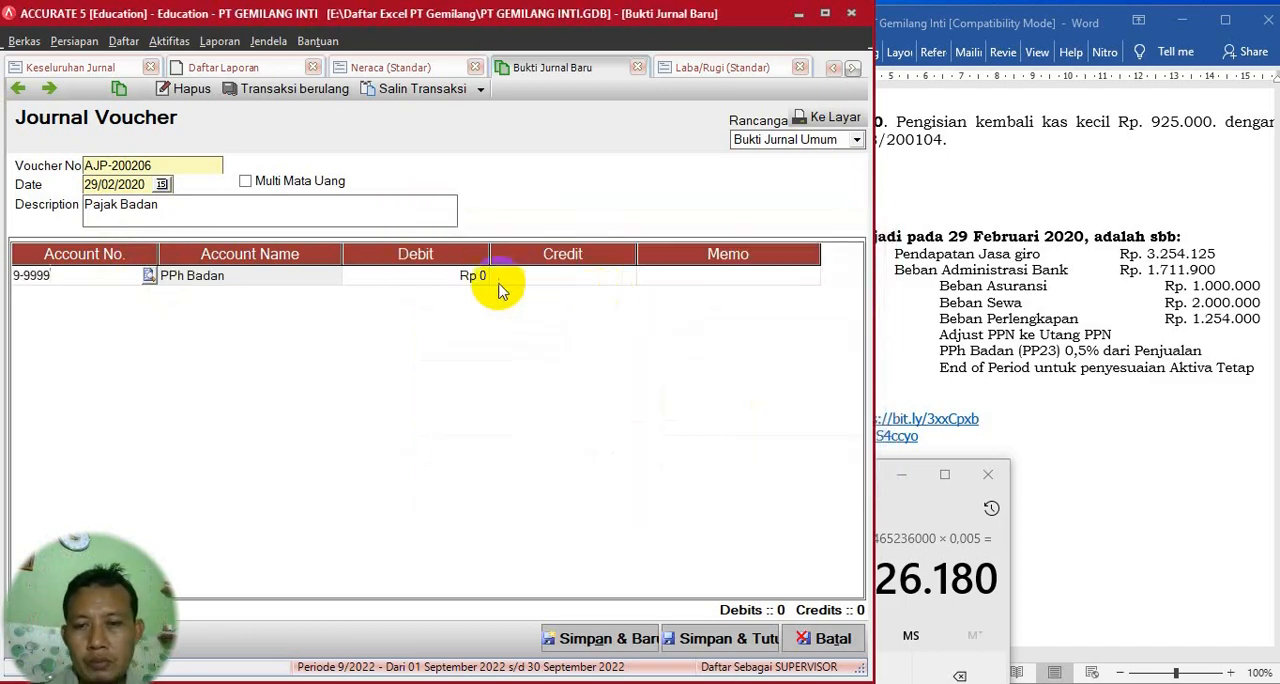
- Enter the calculated 17.326.180 as the debit of the PPh Badan line and add a second line
click(450, 285)
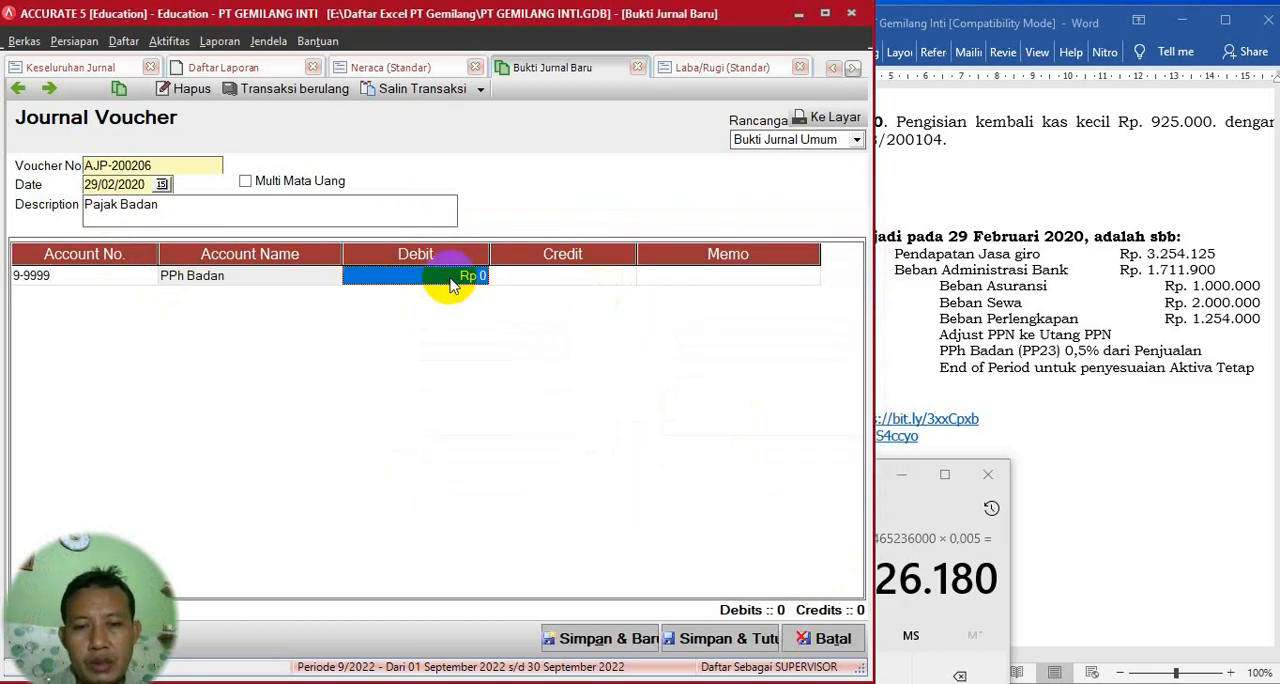
click(923, 508)
click(453, 278)
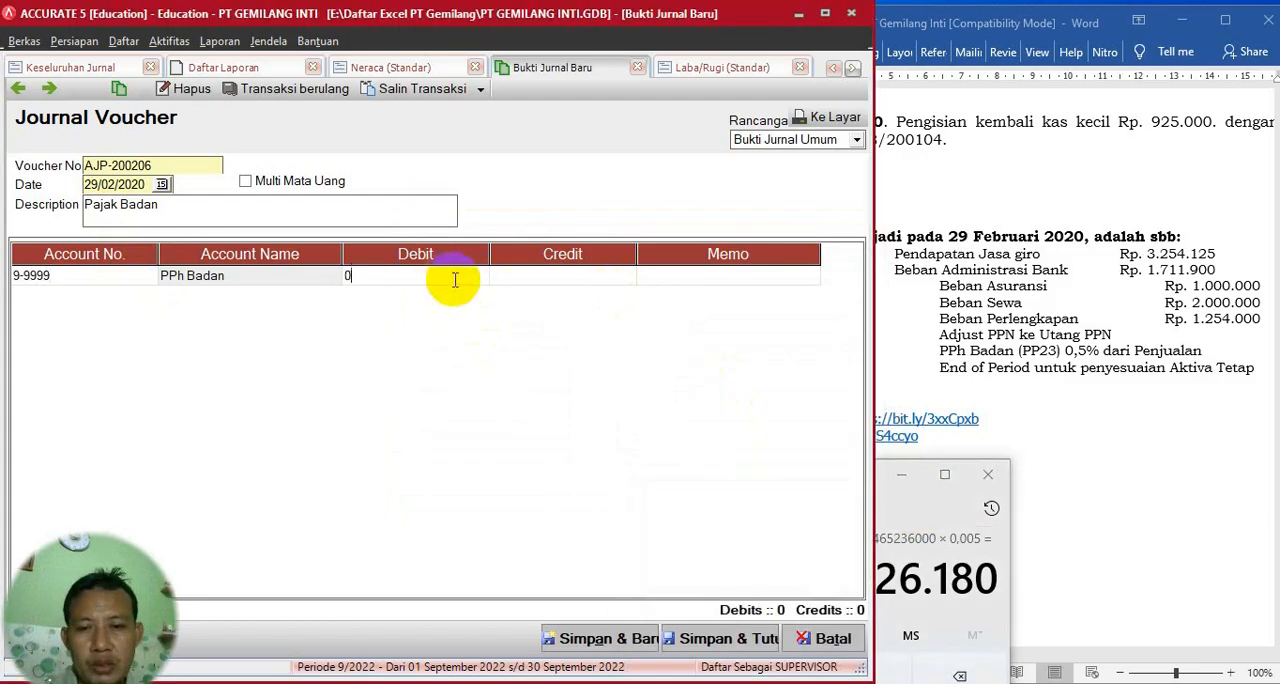
drag(455, 280, 300, 278)
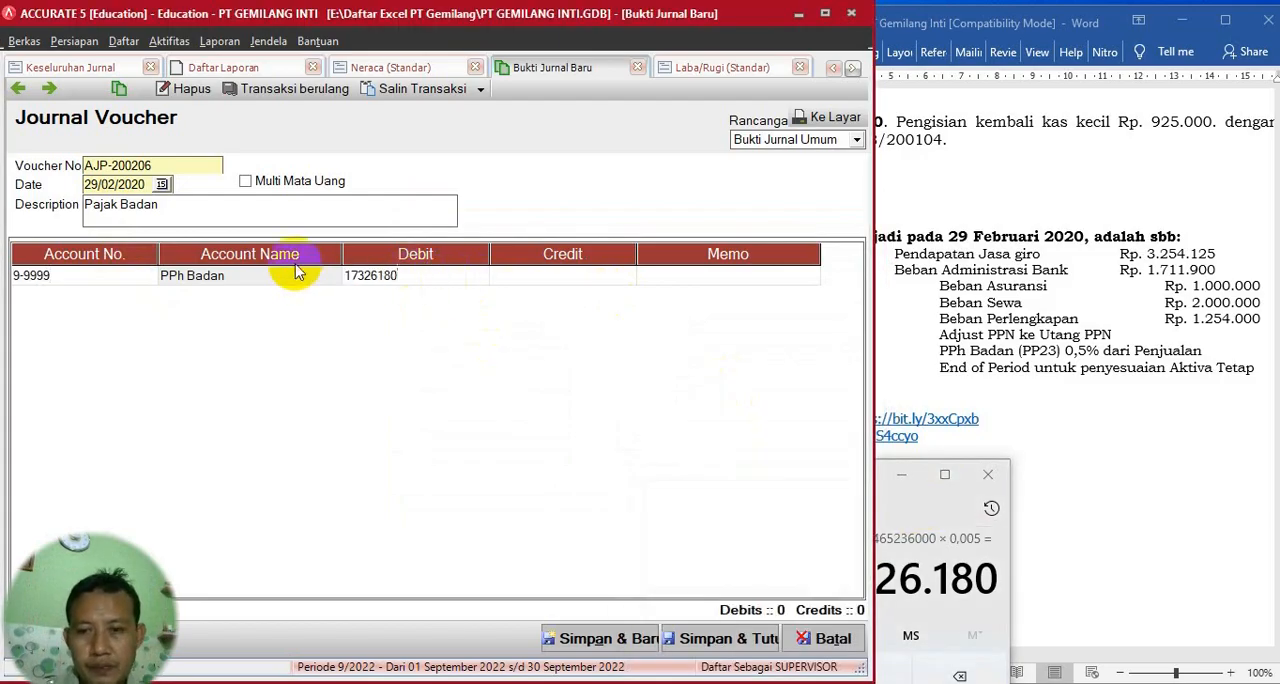
key(Tab)
key(Tab)
key(Tab)
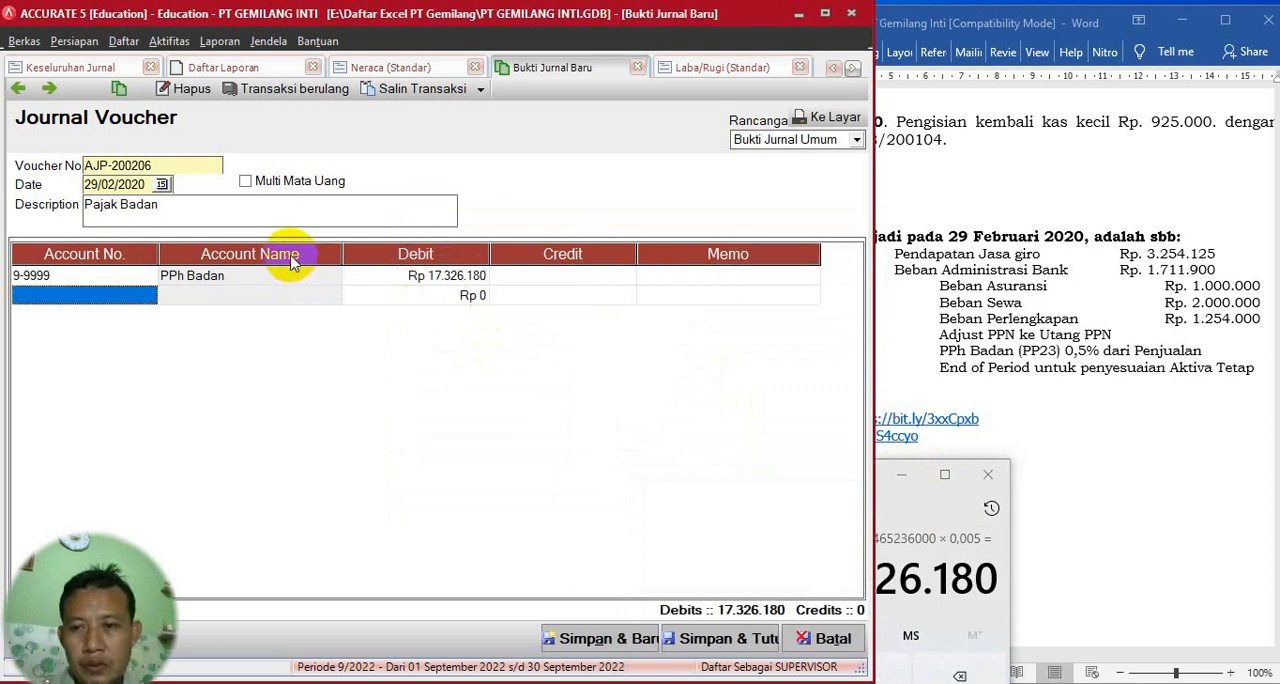
- Credit 17.326.180 to account 2-1202 Utang Beban on the second line, searching the accounts for utang
click(149, 295)
click(149, 295)
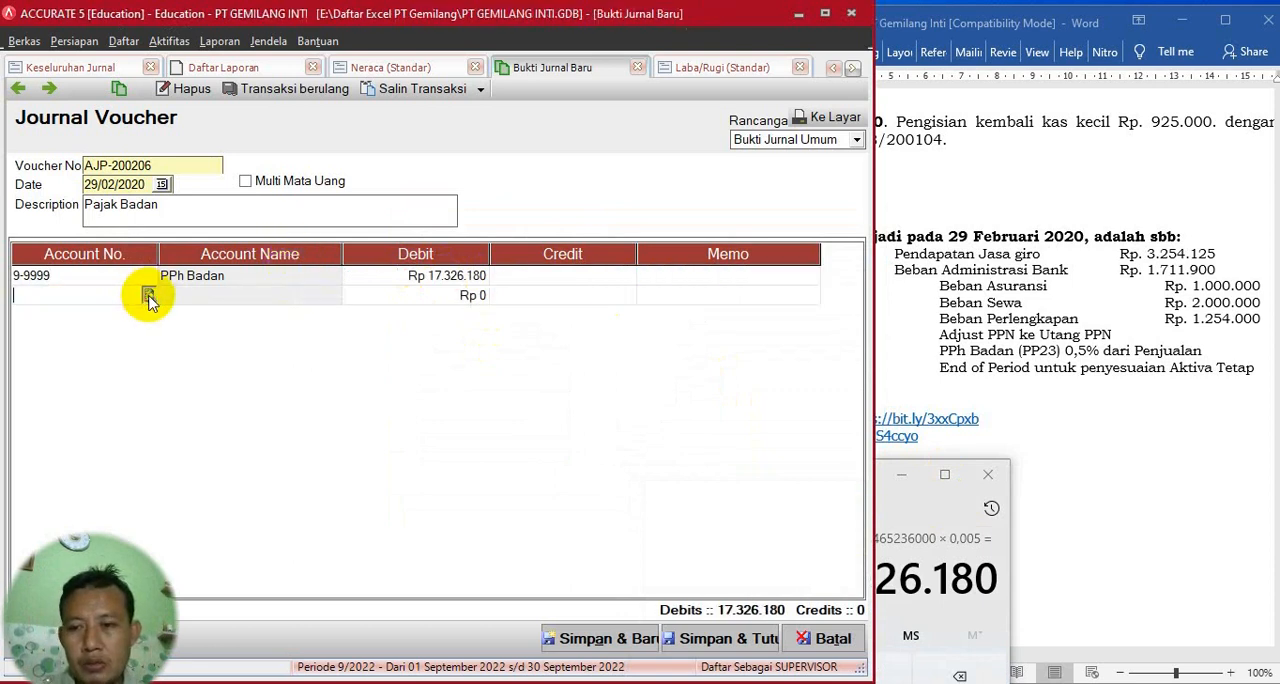
click(586, 234)
text(u)
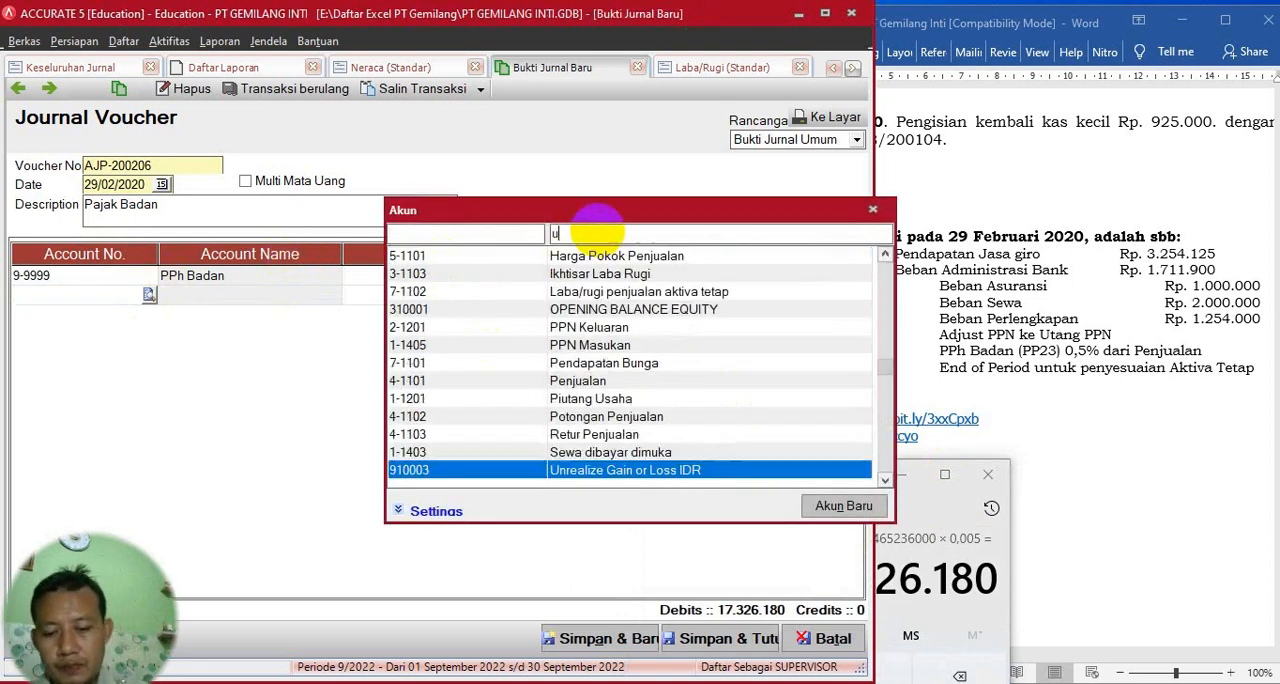
text(tang)
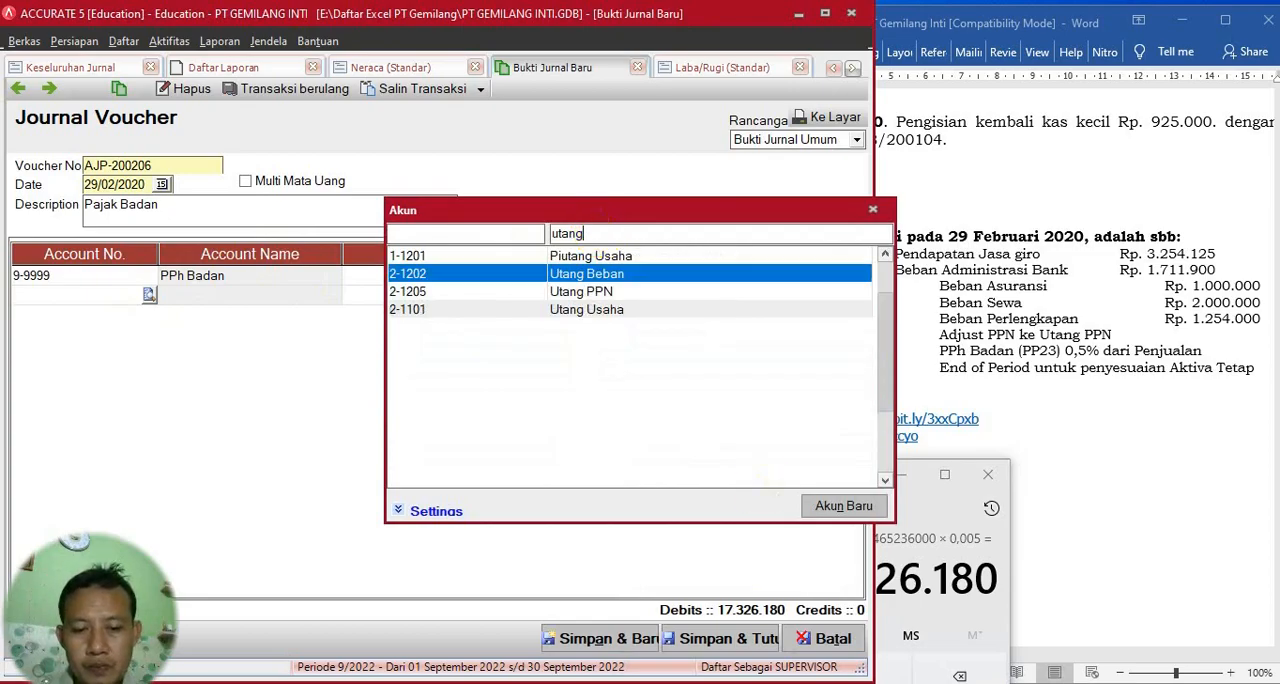
double_click(643, 284)
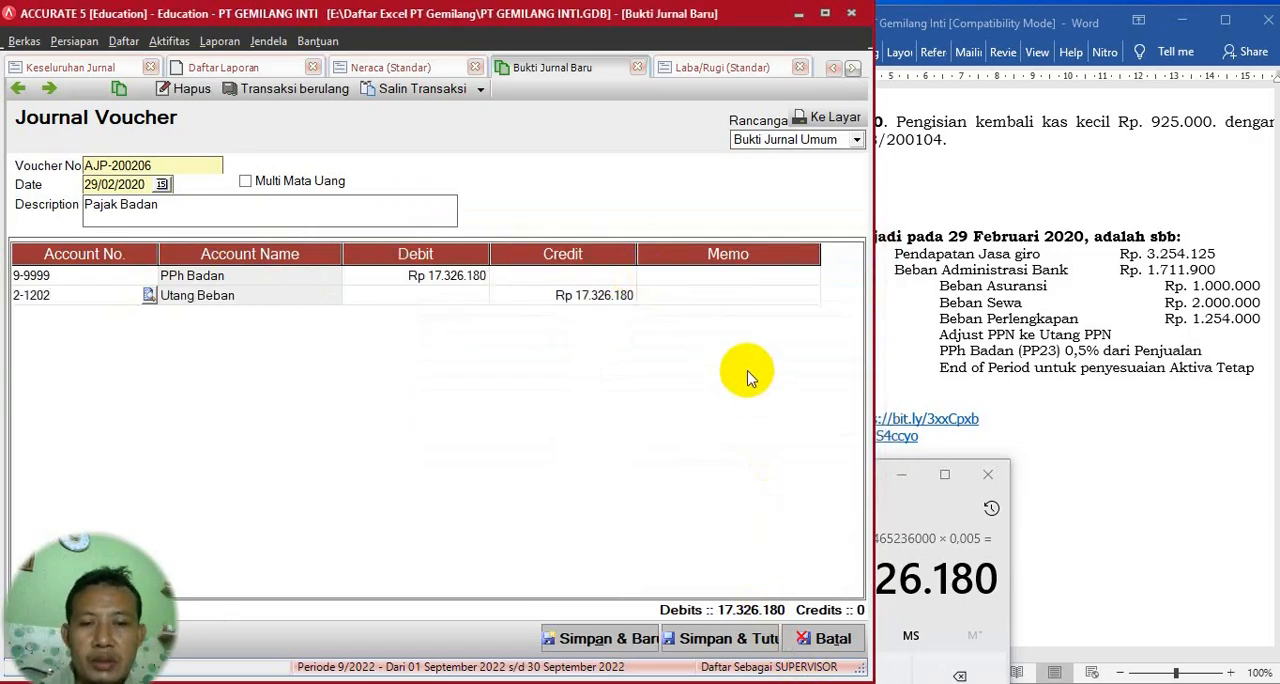
- Commit the Utang Beban line, check the adjustment list in Word, and save and close voucher AJP-200206
click(662, 305)
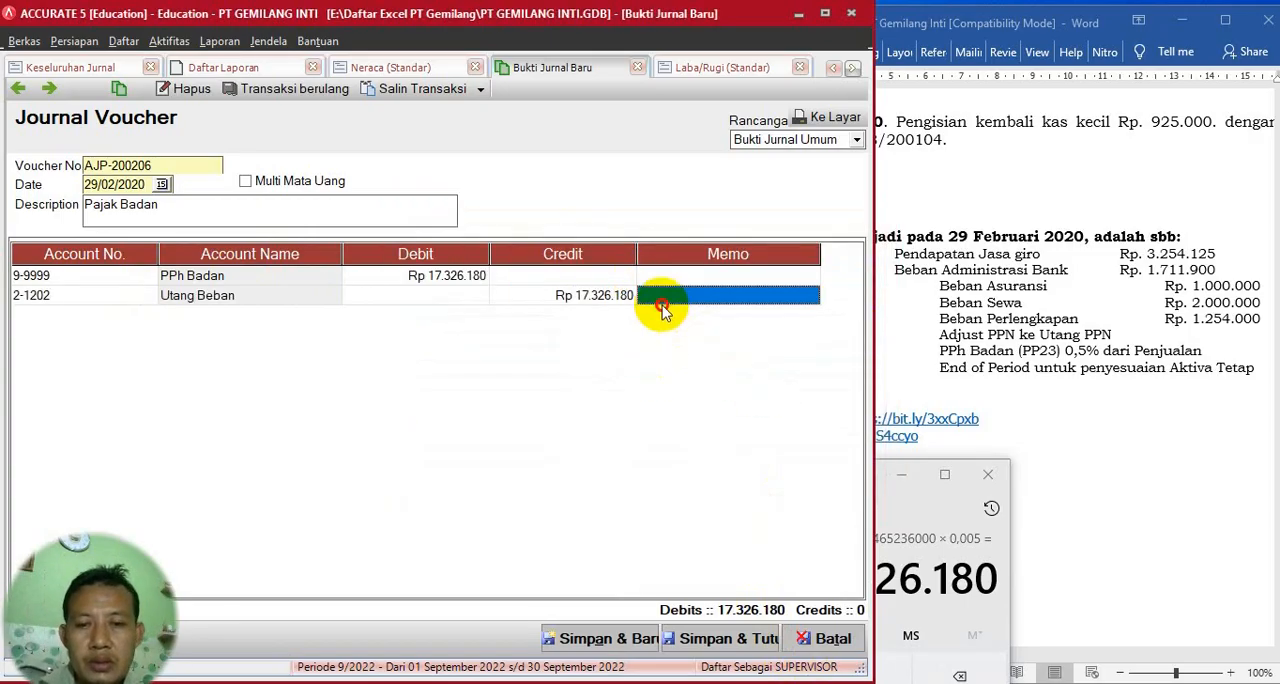
key(Tab)
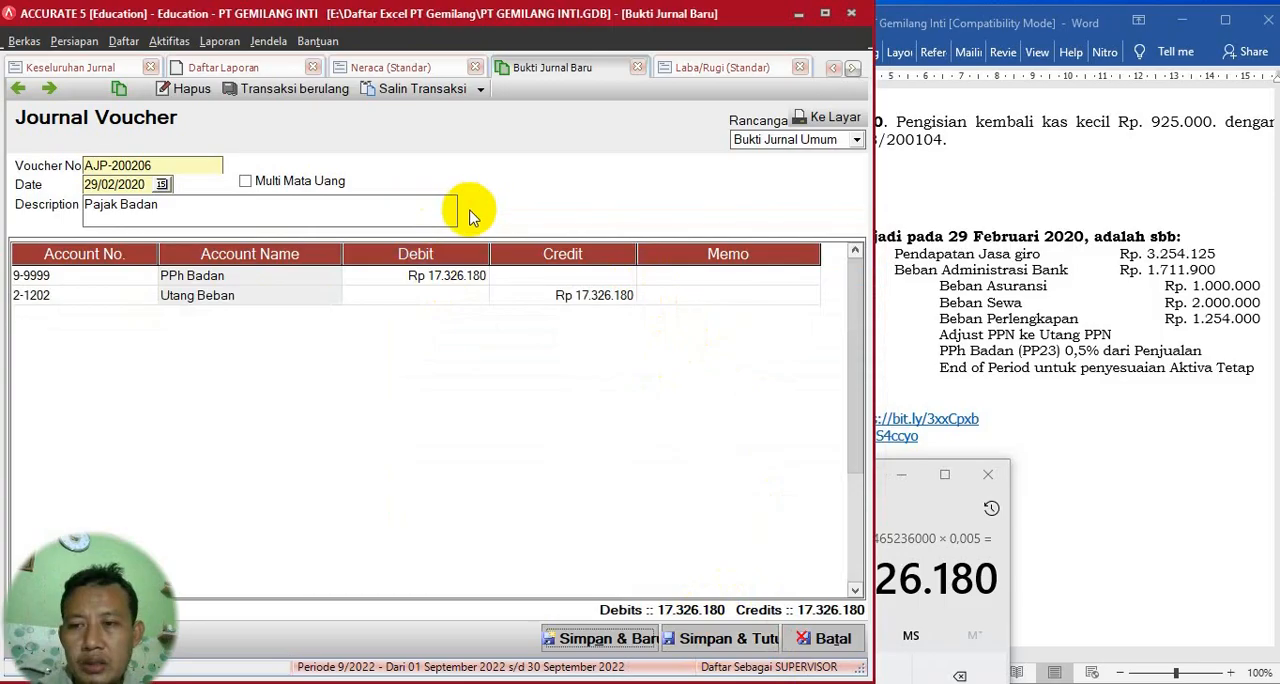
click(975, 410)
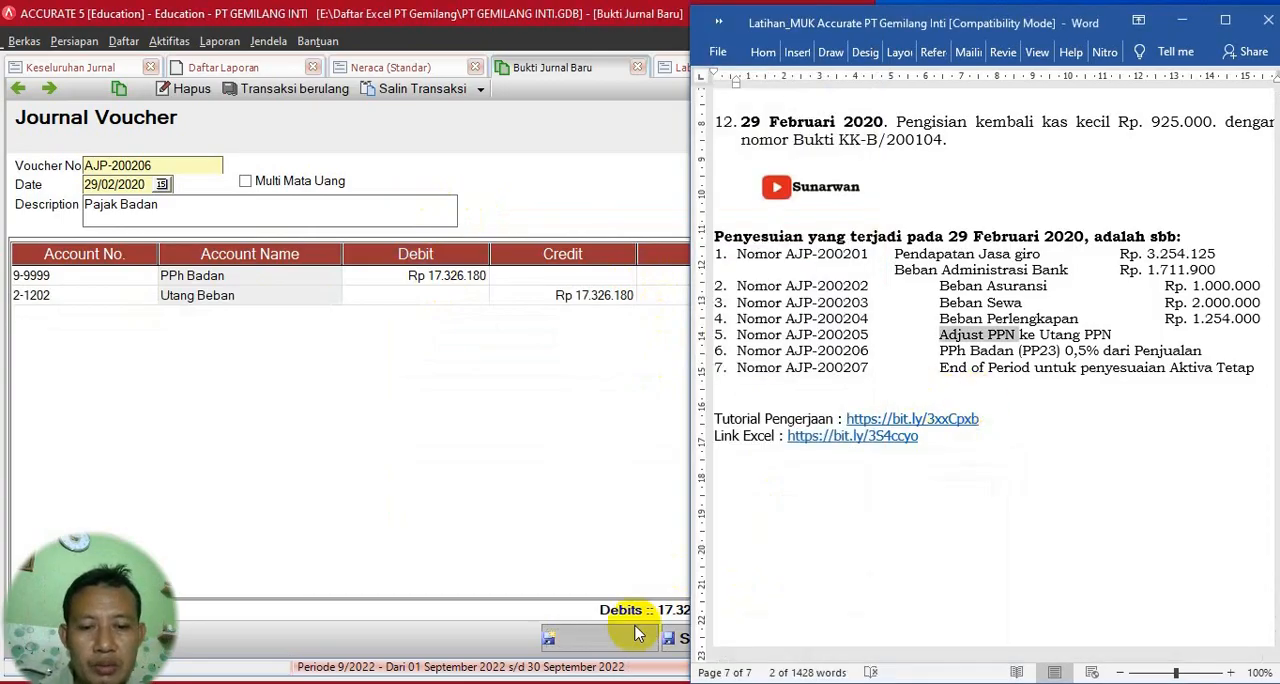
click(549, 491)
click(722, 638)
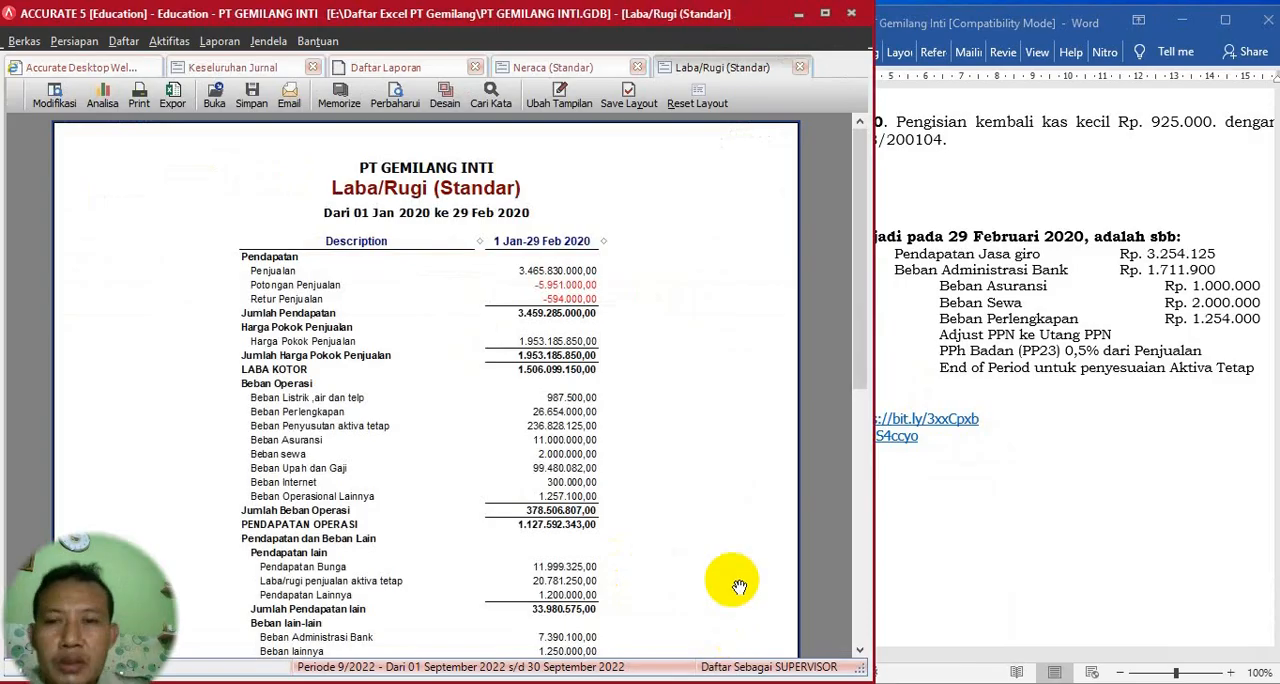
- Close the Laba/Rugi (Standar) report and return to the Neraca (Standar) report
click(397, 104)
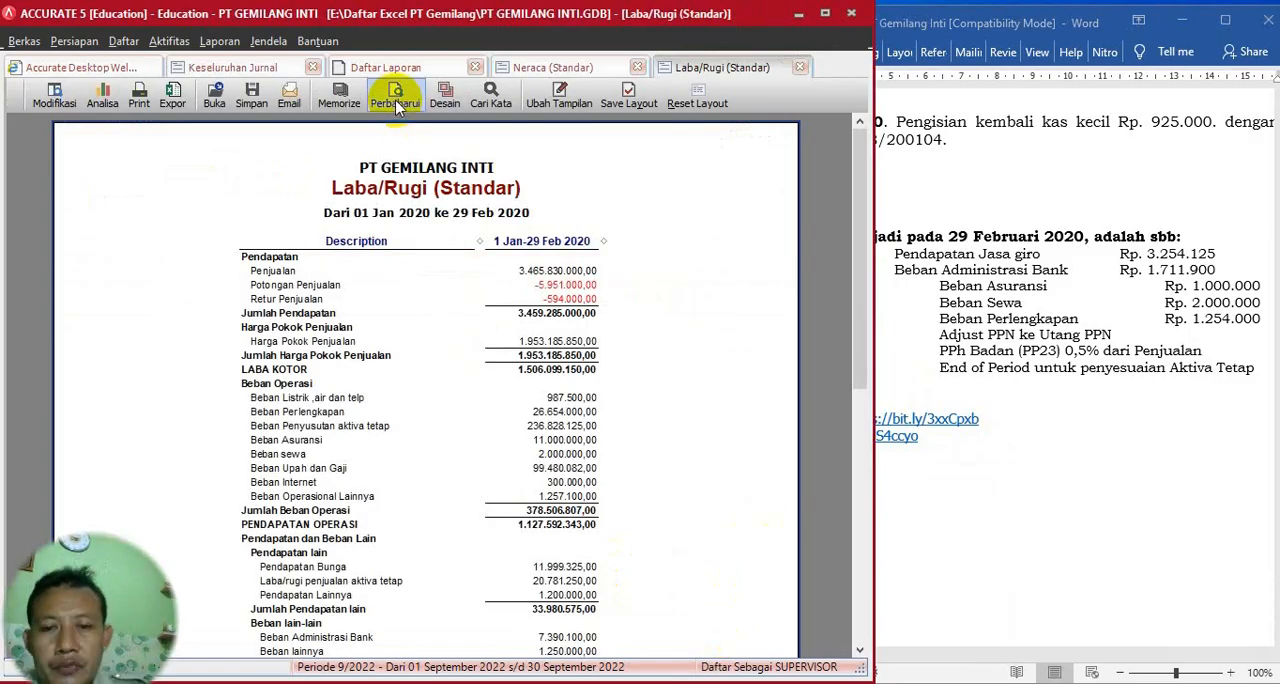
click(800, 66)
click(597, 67)
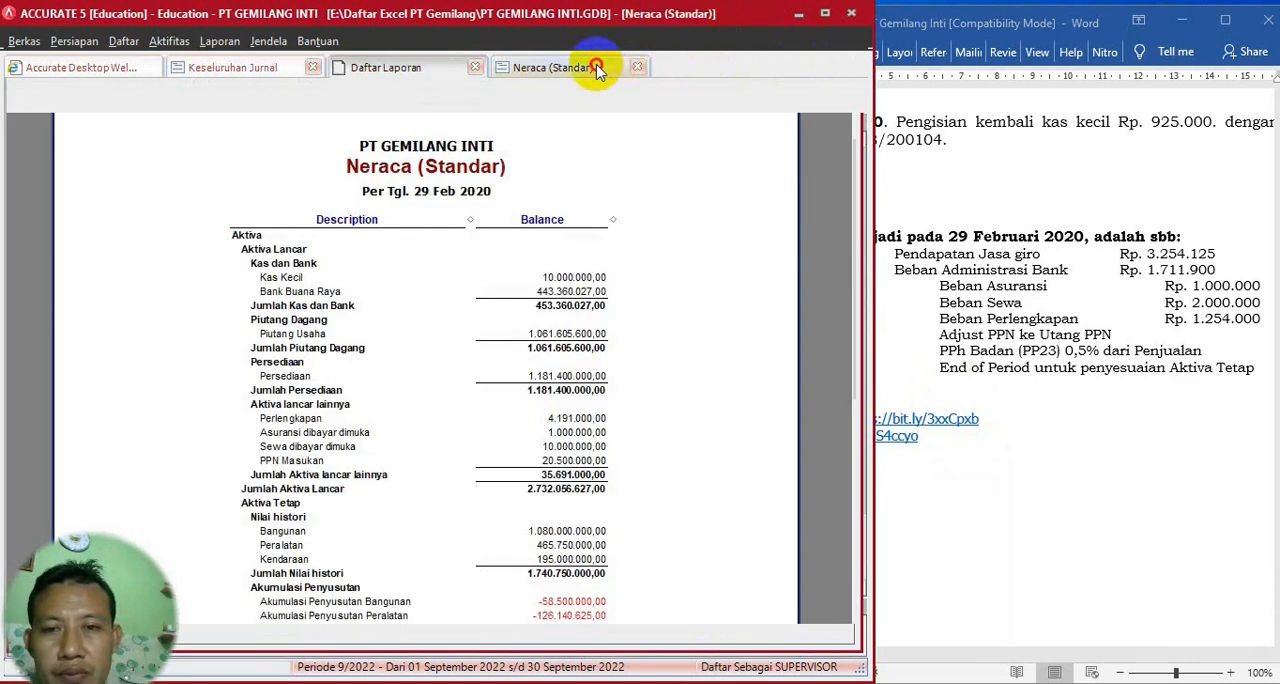
- Run the month-end process (Proses Akhir Bulan) for period Februari 2020
click(169, 41)
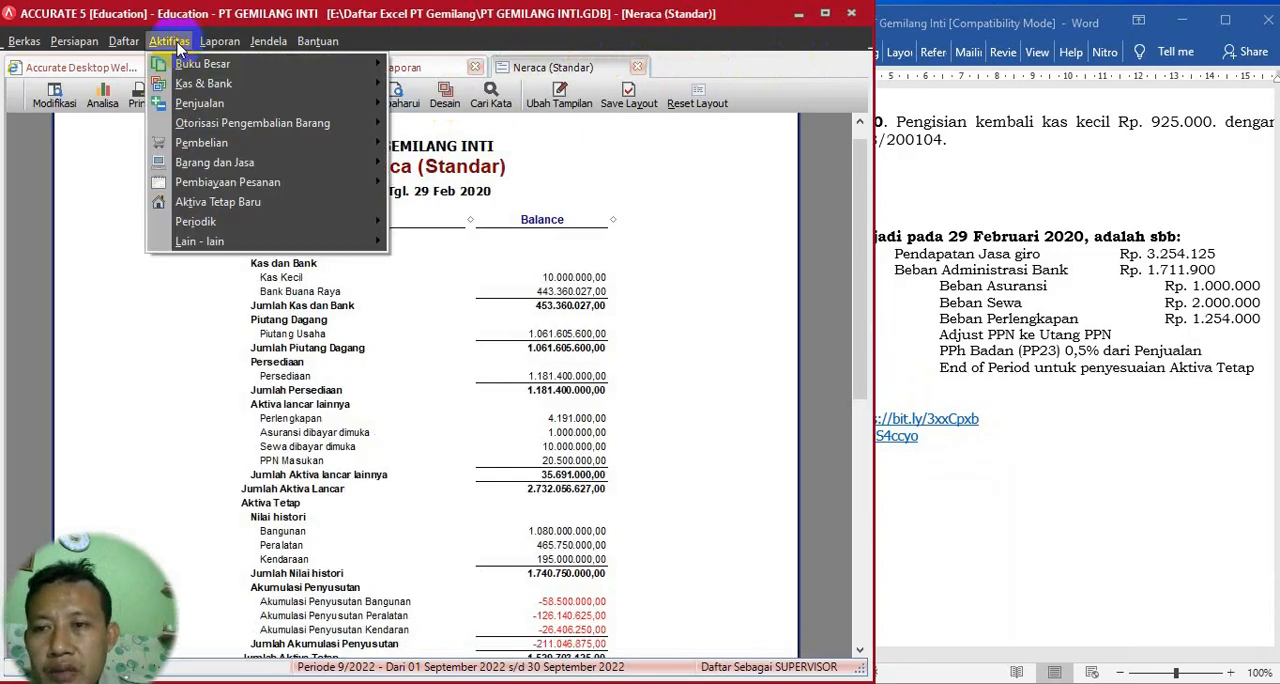
mouse_move(312, 219)
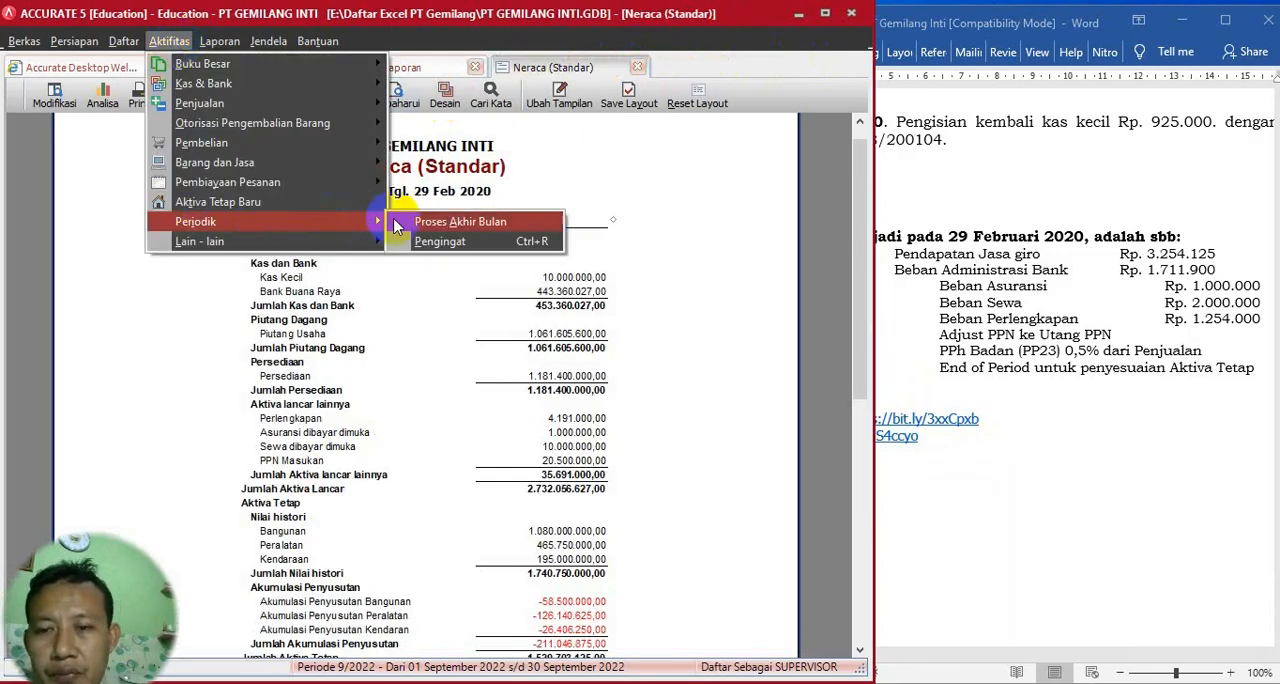
click(433, 222)
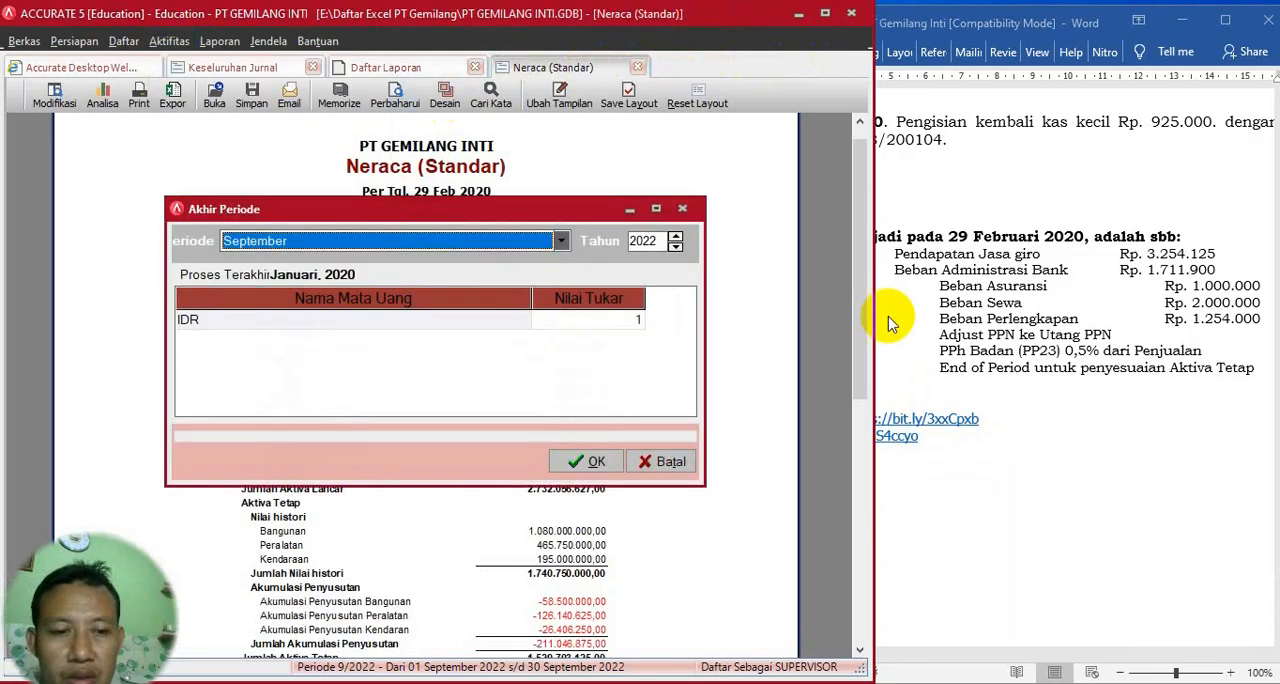
click(561, 241)
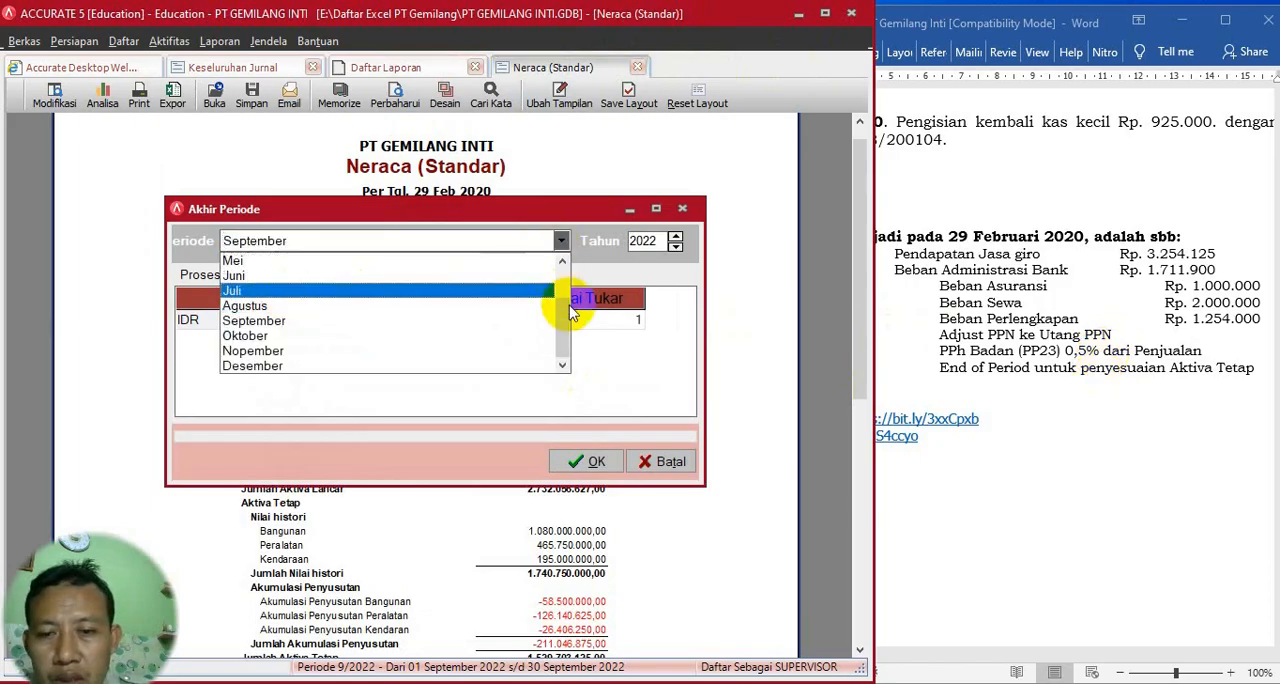
scroll(563, 306, up, 2)
click(345, 275)
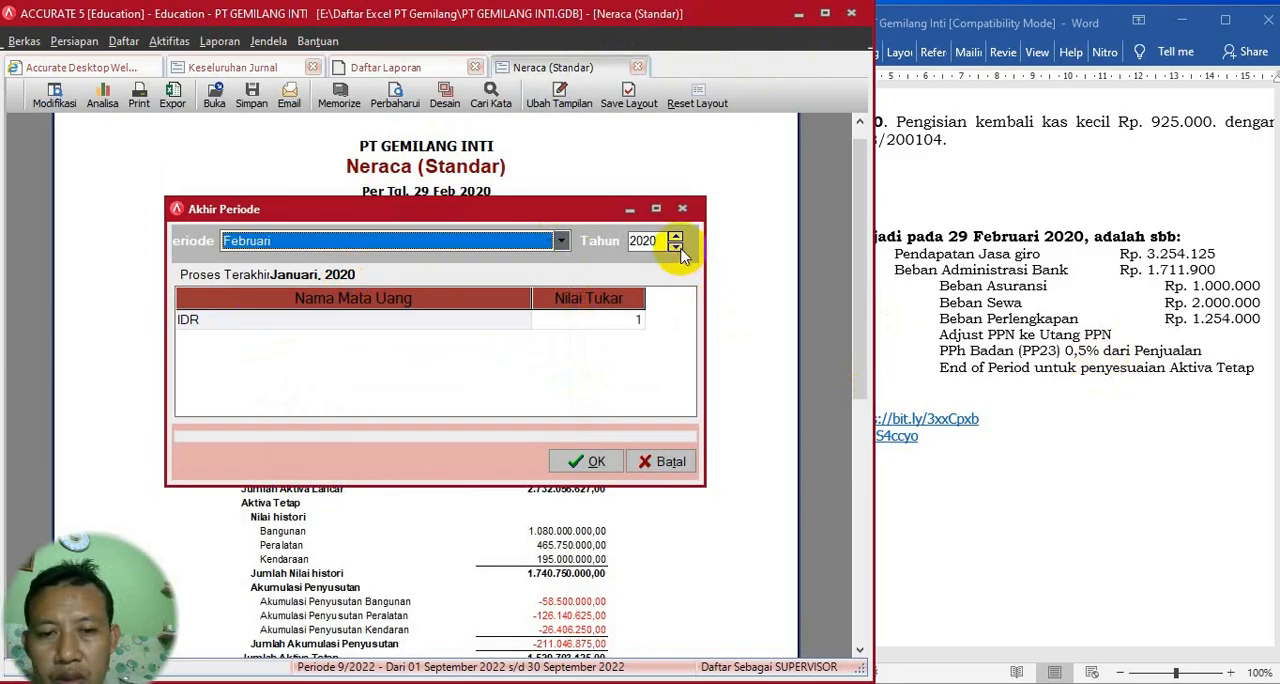
click(298, 318)
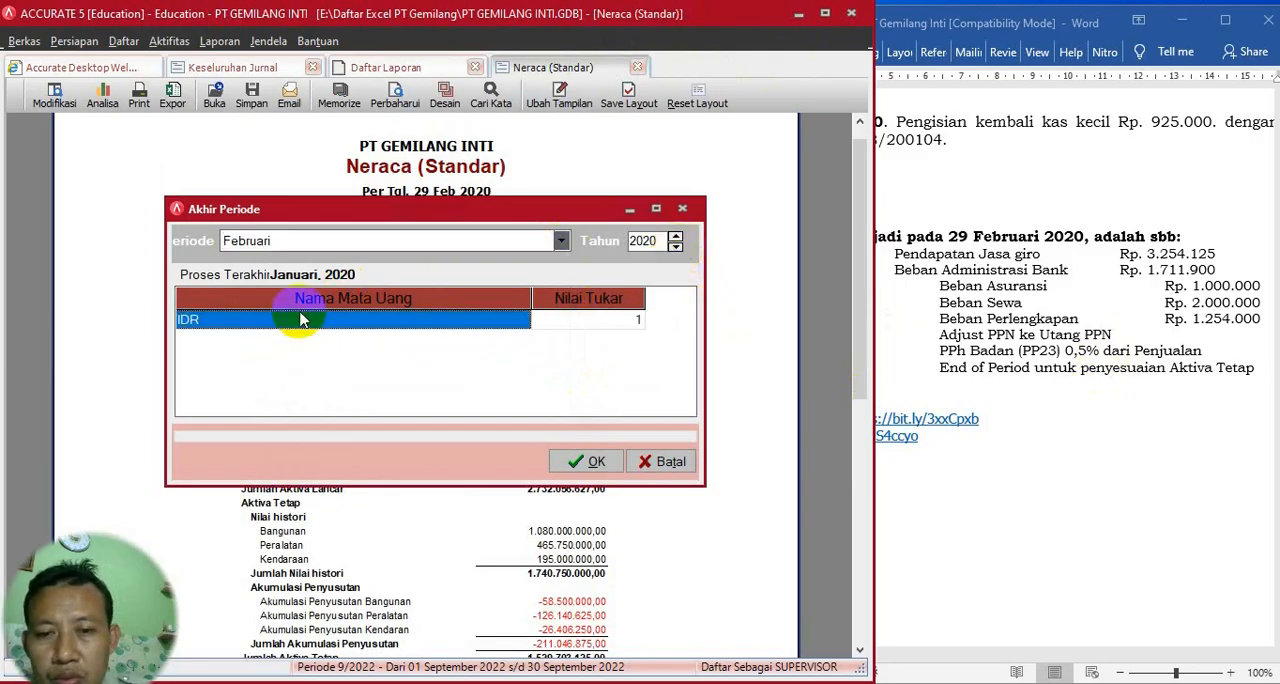
click(594, 464)
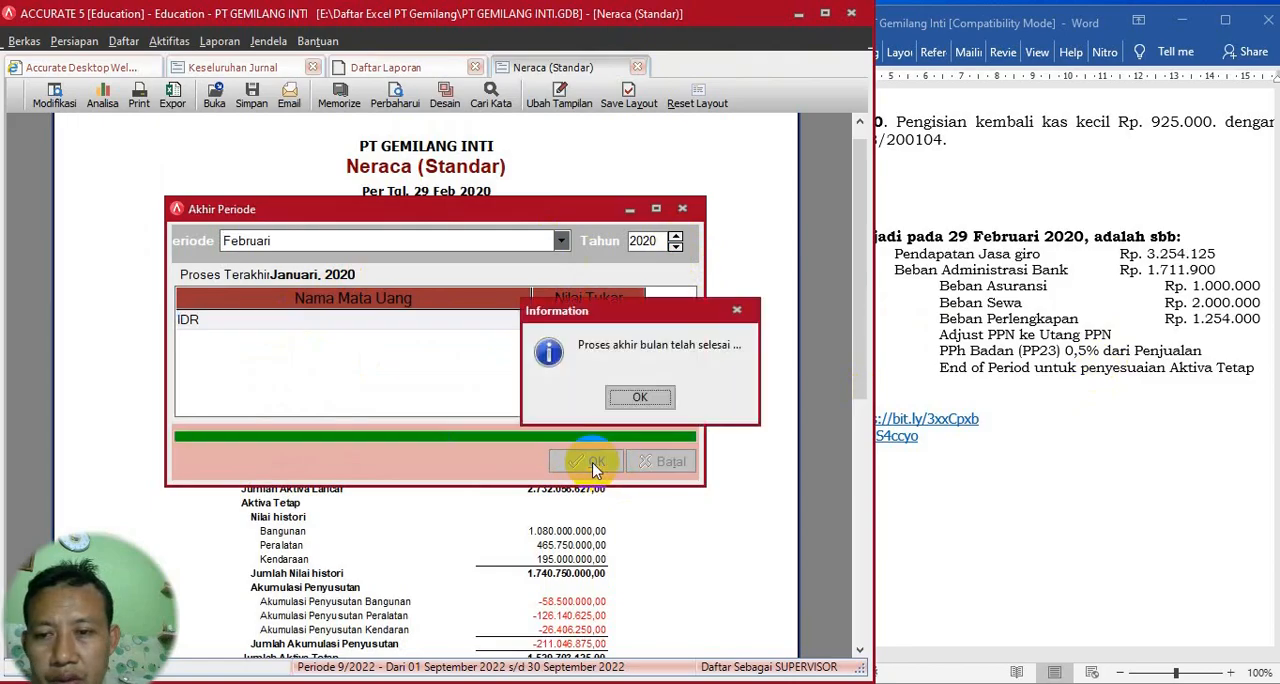
click(640, 397)
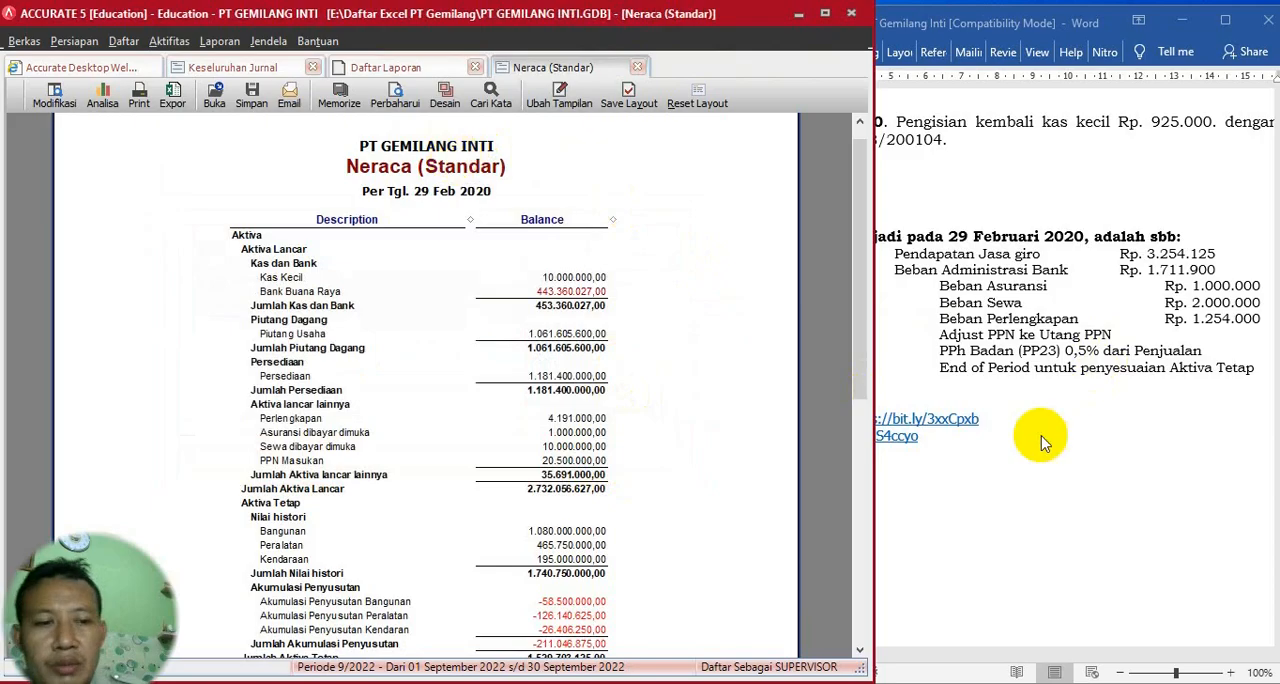
- Check the required reports in the Word document and generate the Laba/Rugi (Standar) report from 01/01/2020 to 29/02/2020
click(1165, 495)
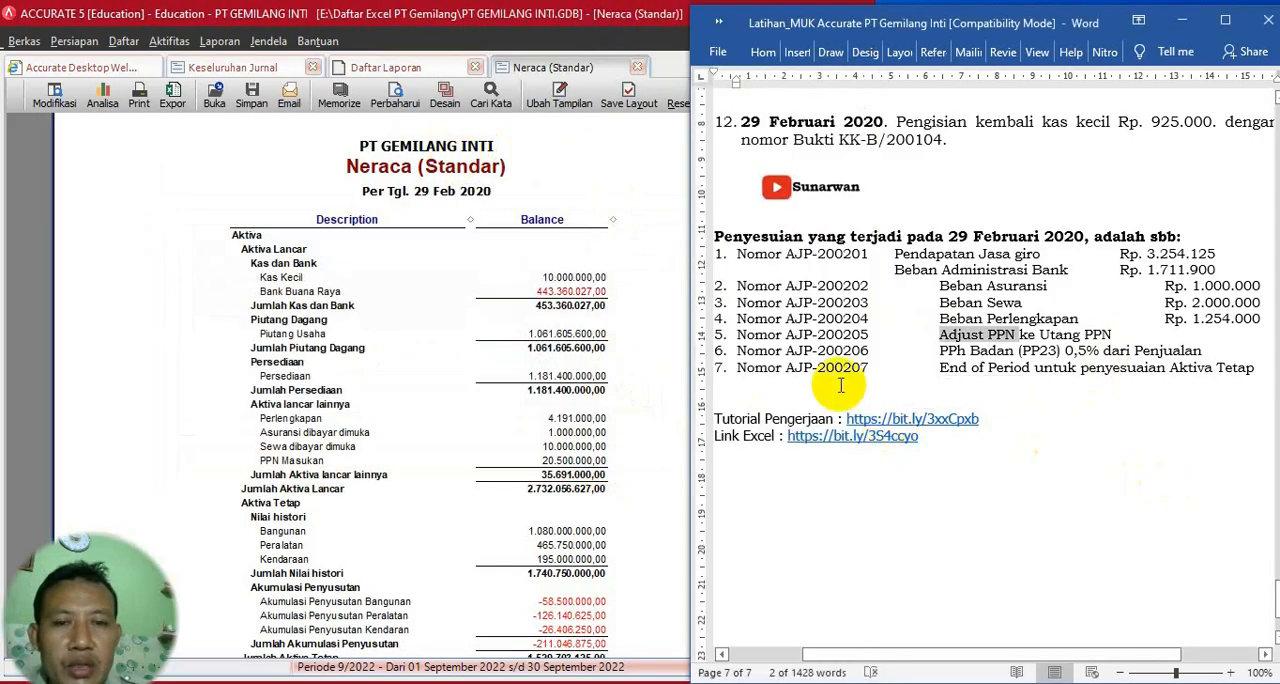
scroll(985, 268, up, 4)
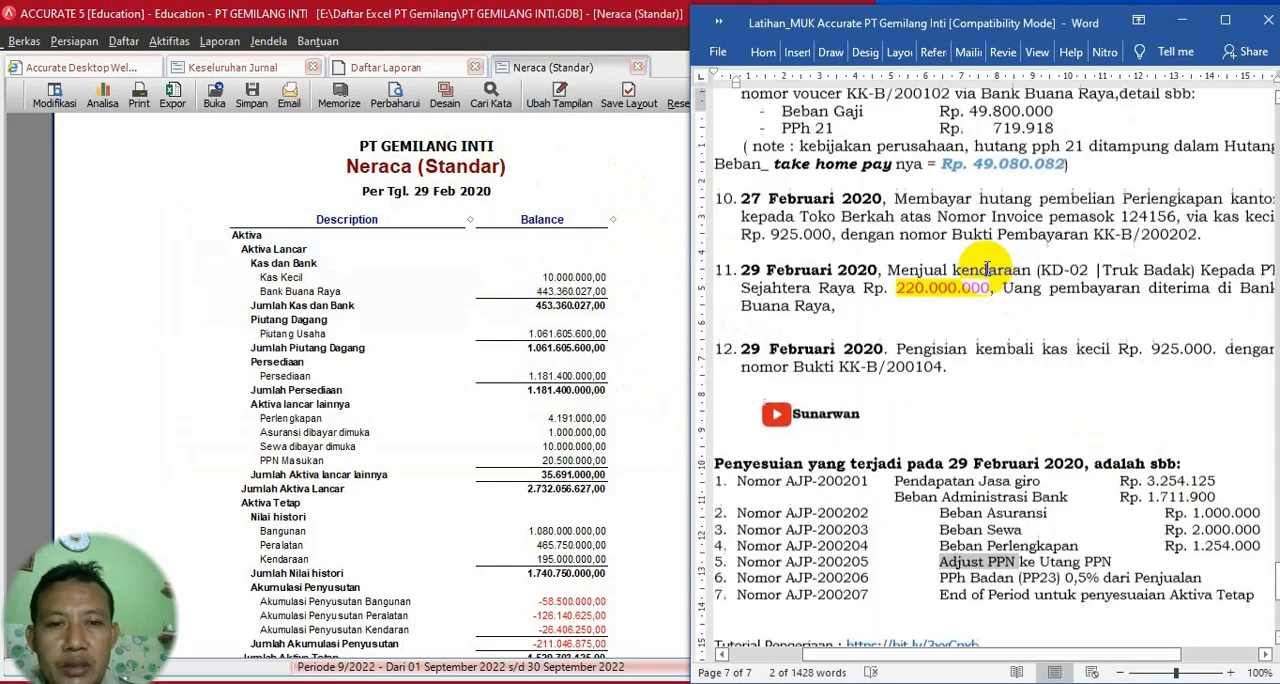
scroll(985, 268, up, 20)
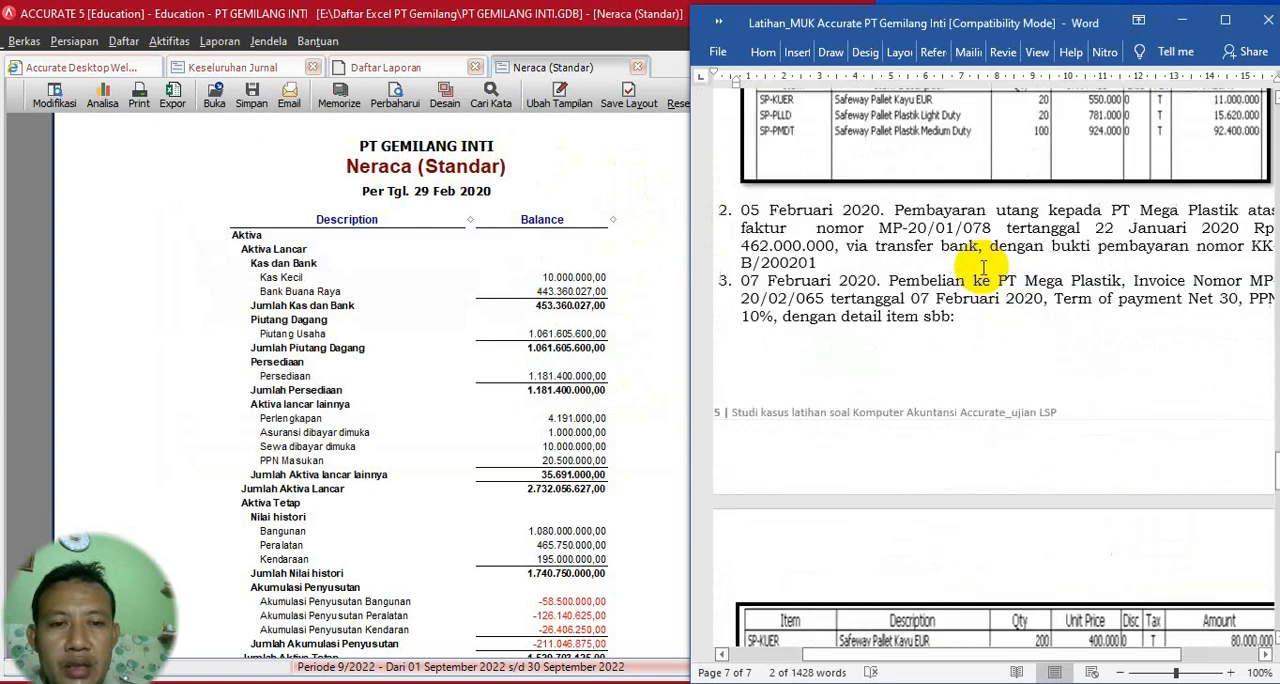
scroll(983, 268, up, 11)
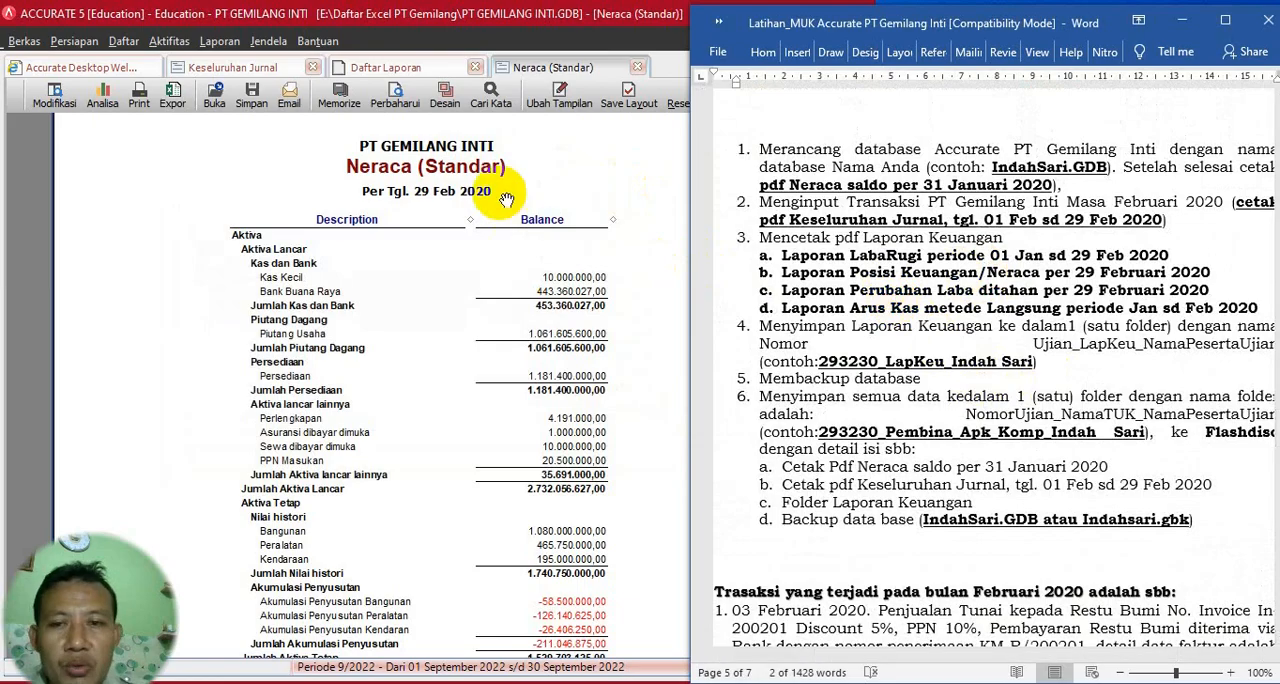
click(386, 69)
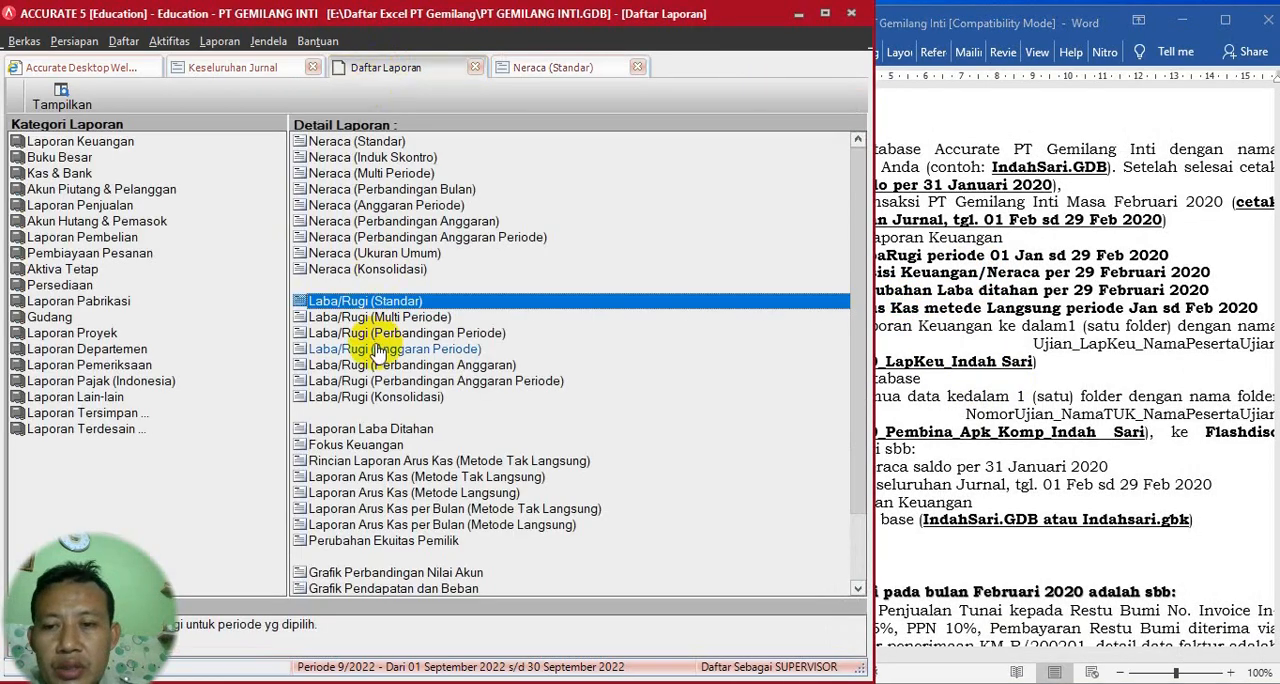
double_click(362, 301)
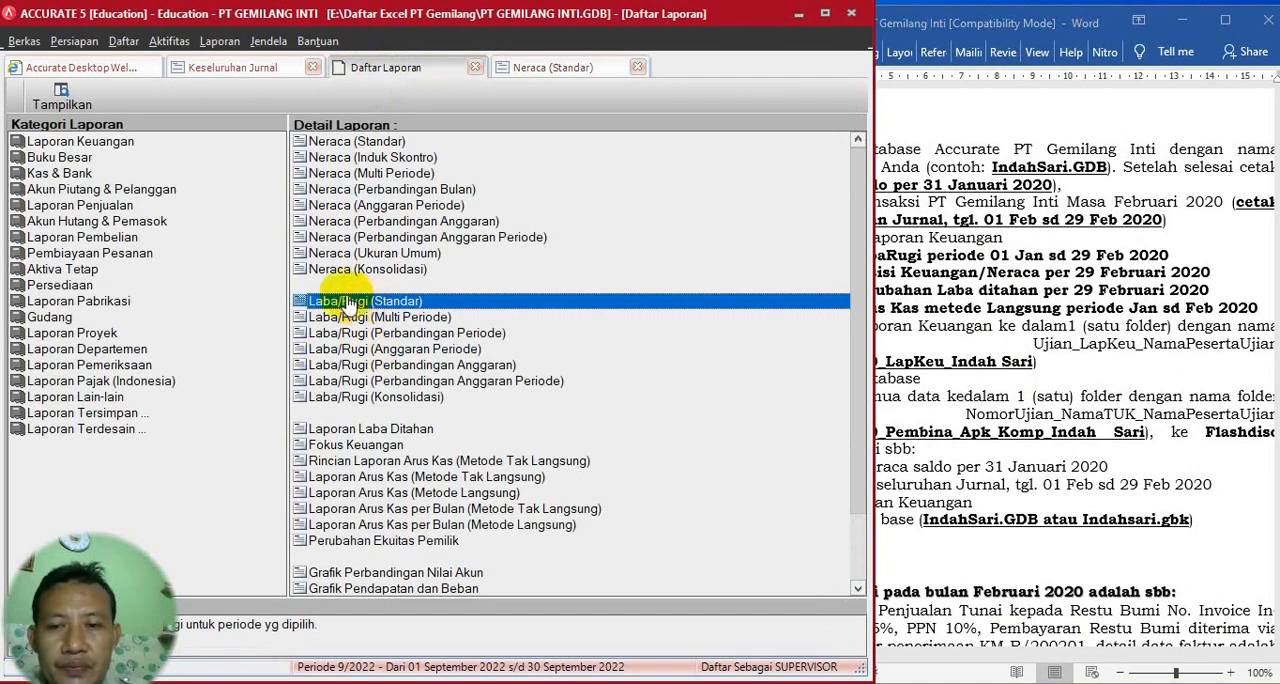
click(586, 206)
drag(586, 206, 430, 227)
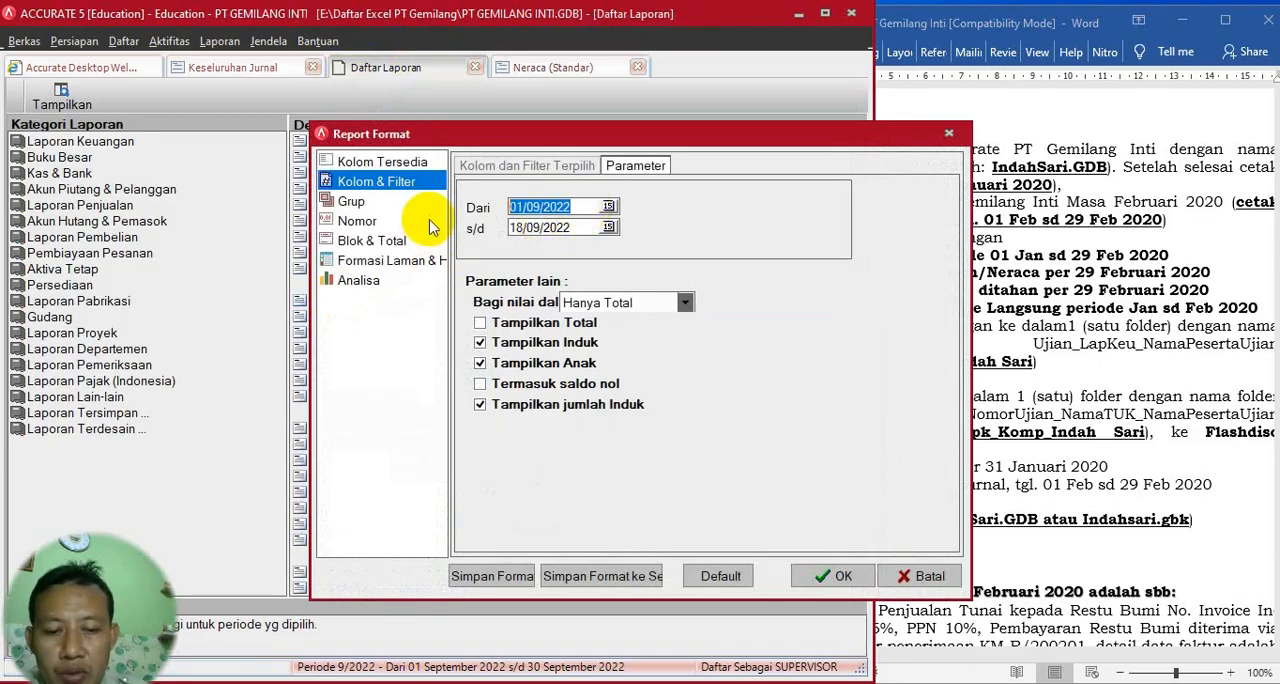
text(0)
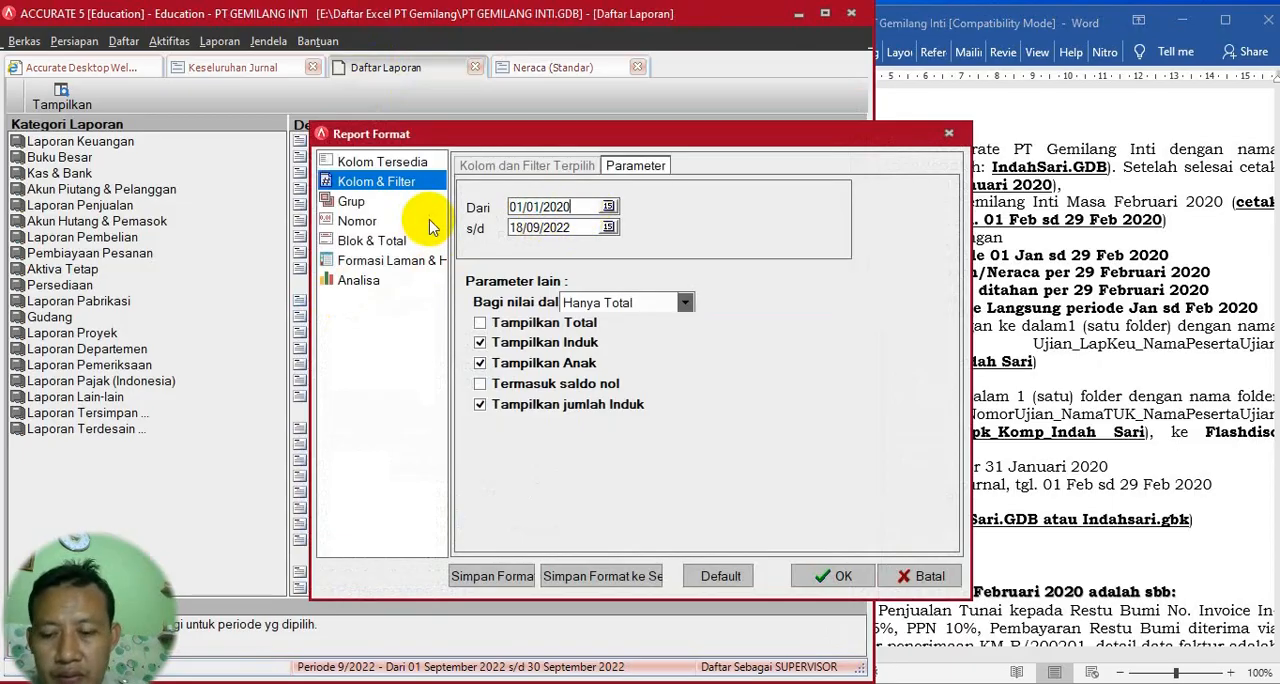
key(Tab)
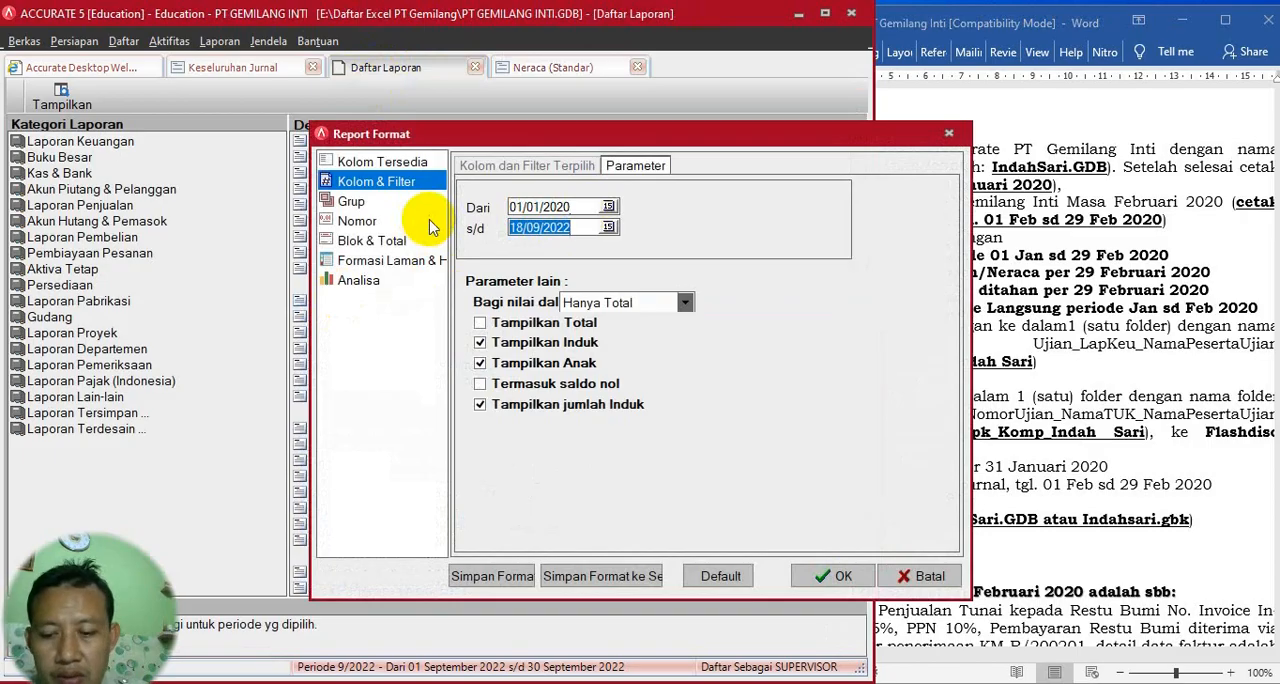
text(29)
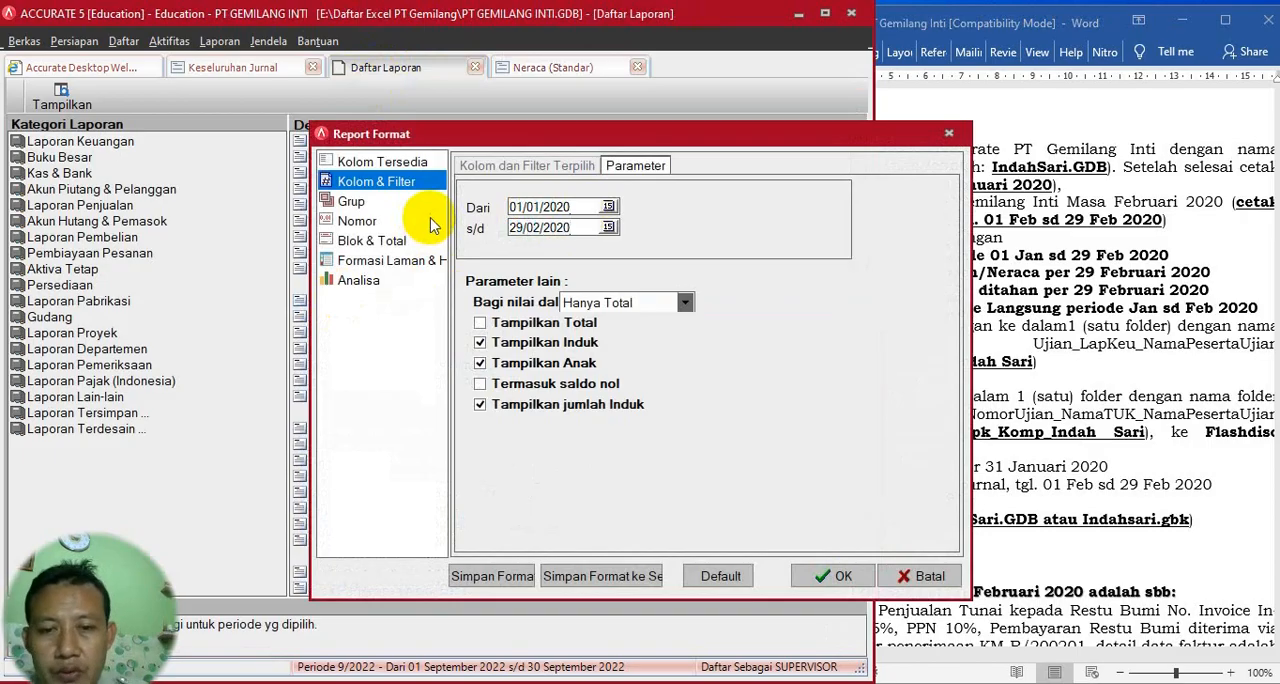
click(826, 576)
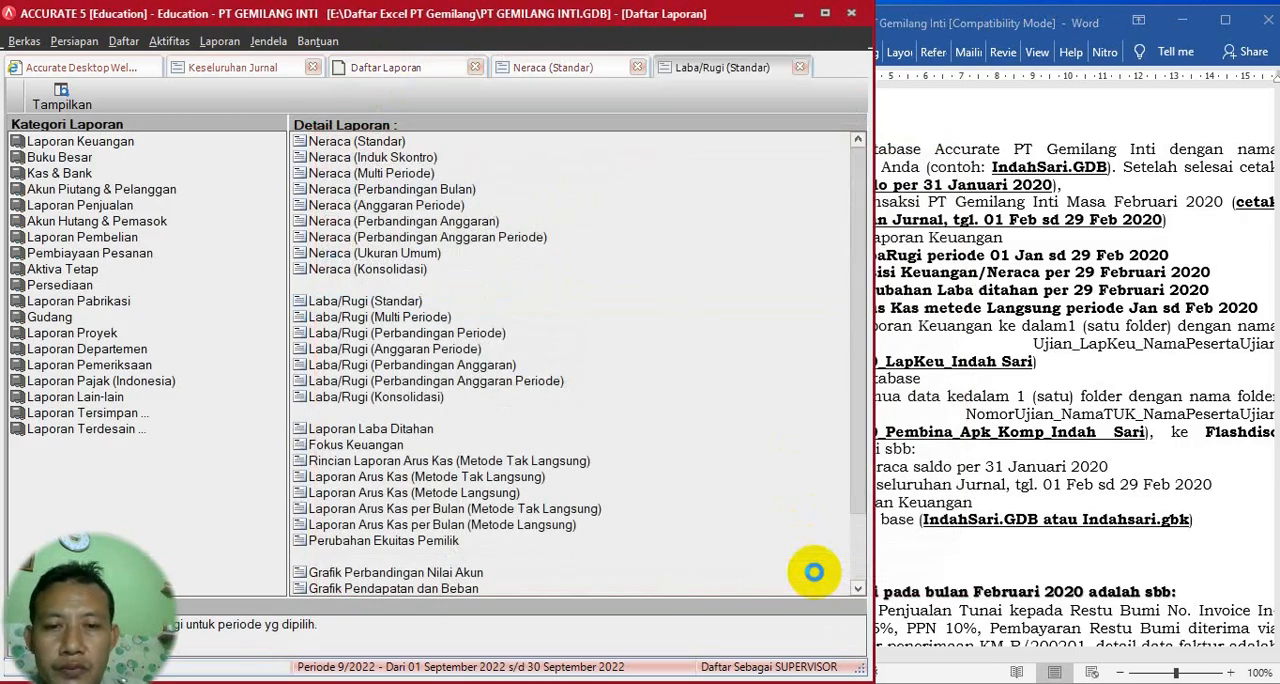
- Review the Laba/Rugi report down to the net profit lines and refresh the Neraca (Standar) report
scroll(668, 429, down, 6)
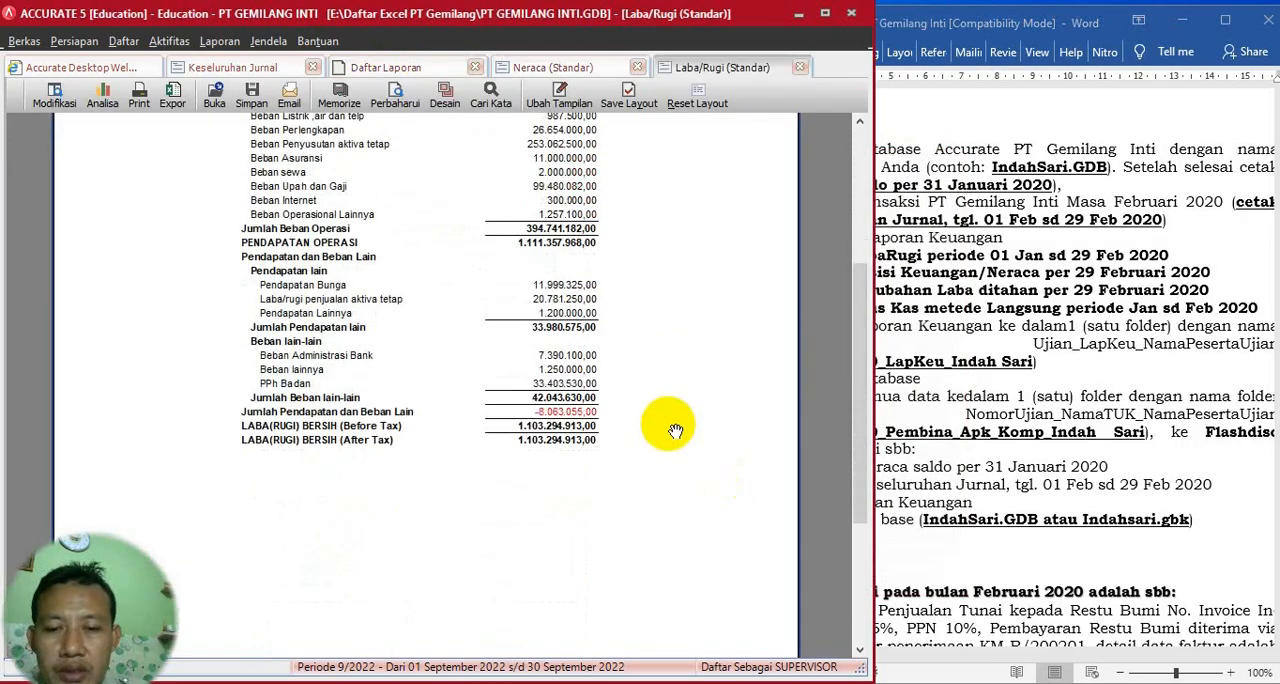
scroll(675, 428, up, 1)
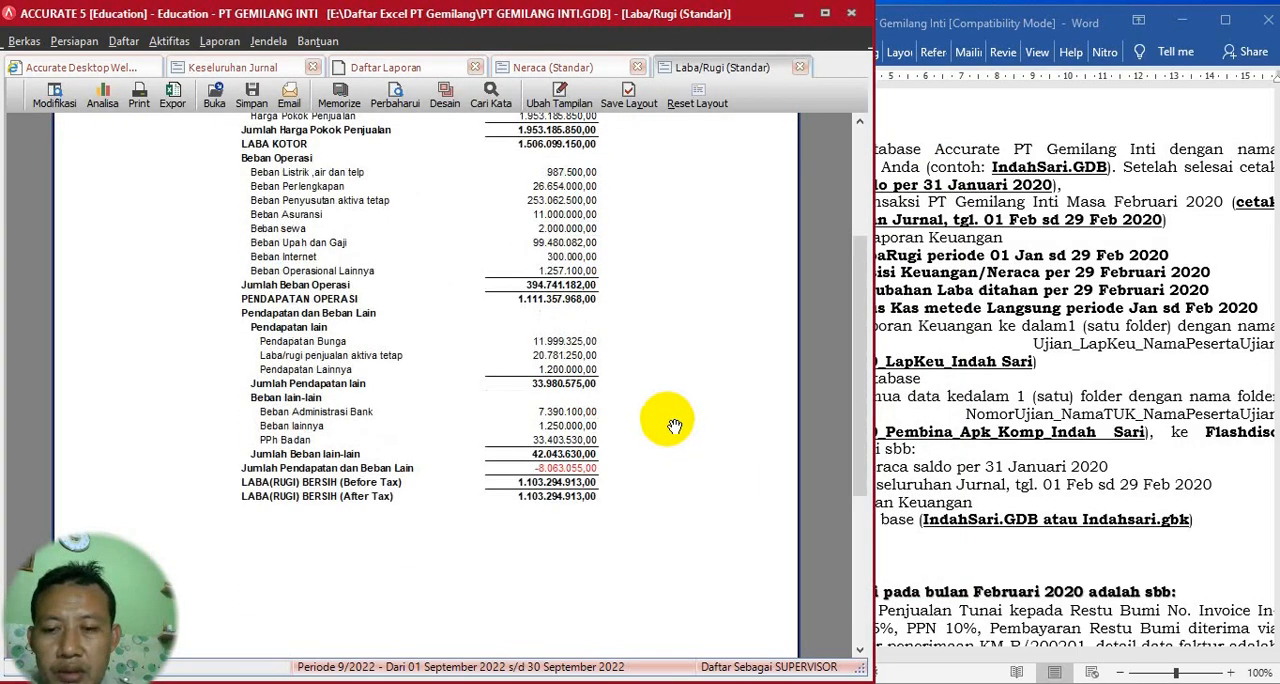
scroll(675, 426, up, 1)
click(979, 377)
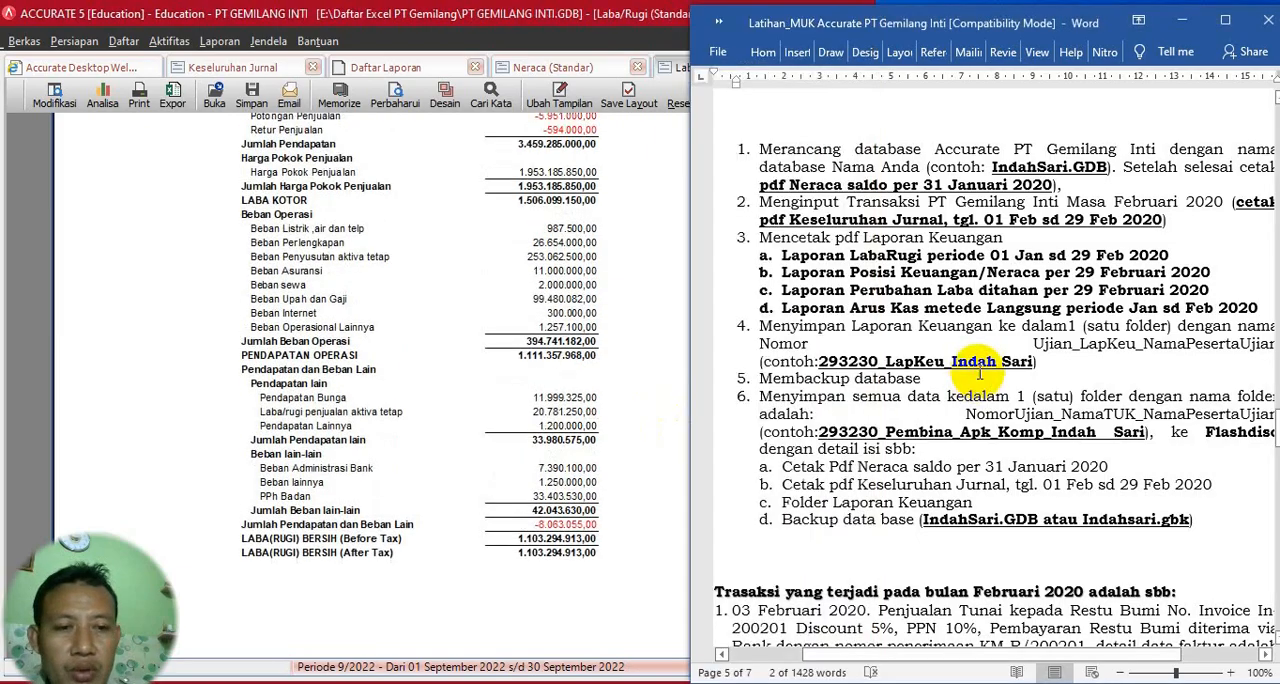
click(405, 68)
click(530, 72)
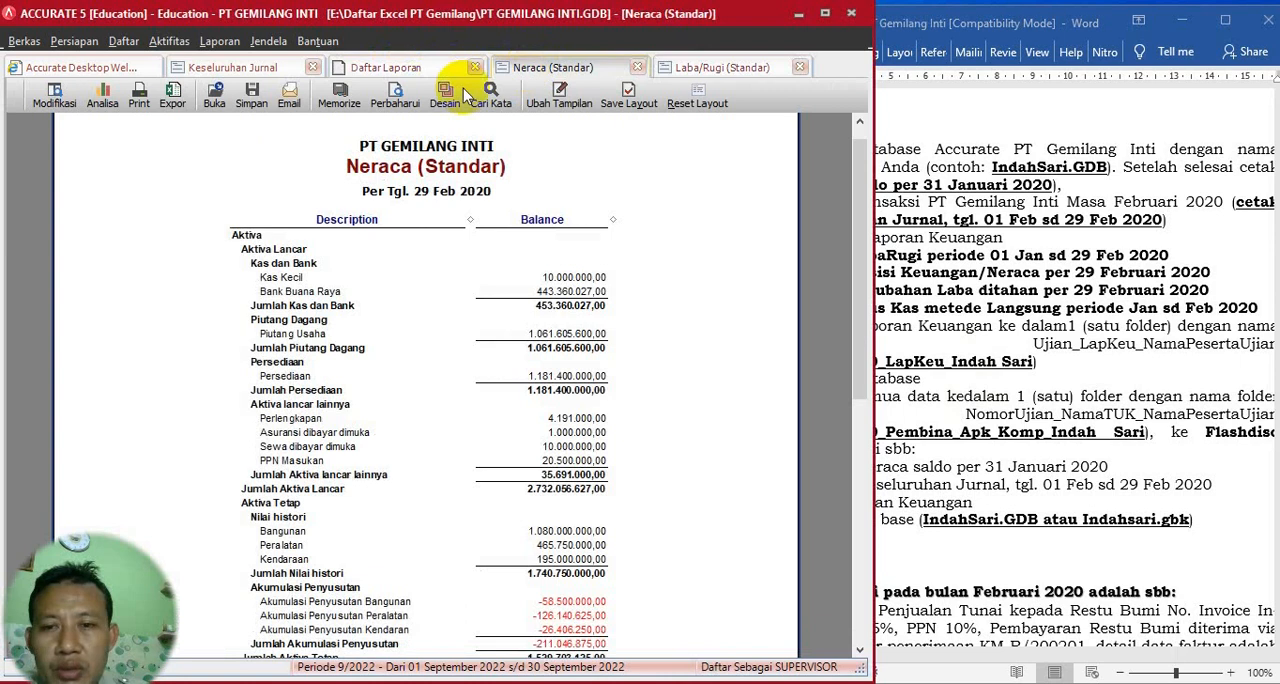
click(396, 95)
- Generate the Laporan Arus Kas (Metode Langsung) from period 1/2020 to 2/2020 and review it alongside the required report list in Word
click(1008, 343)
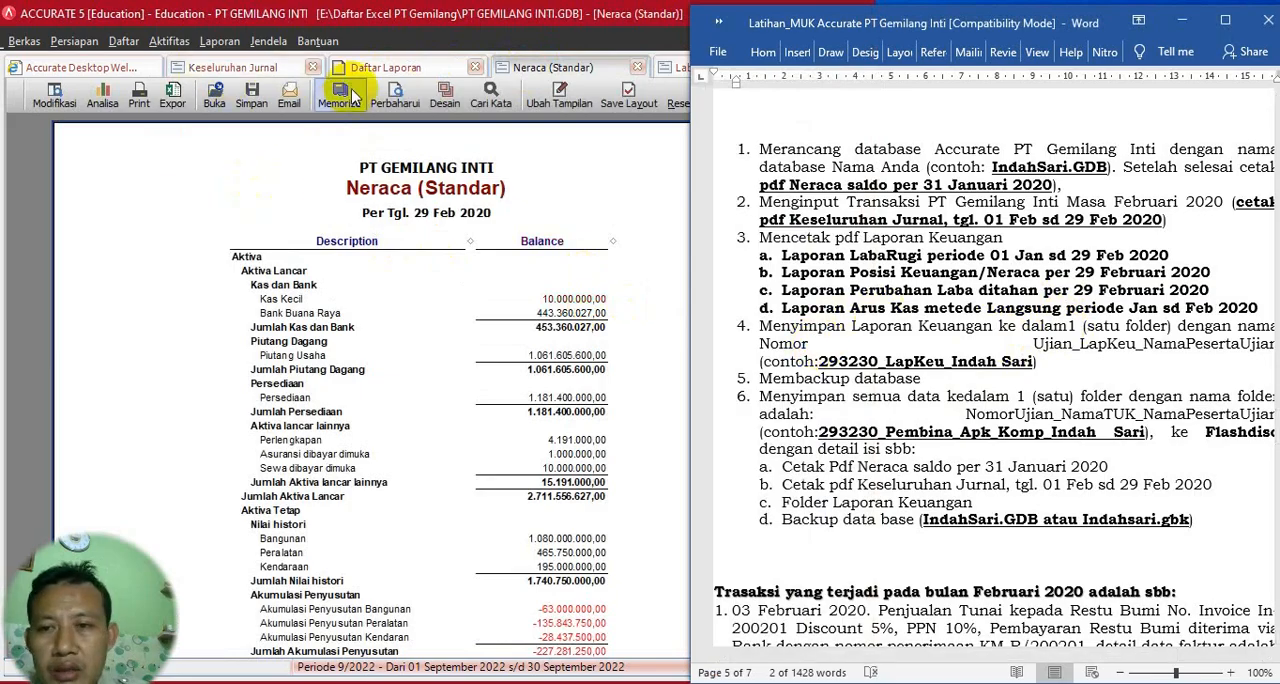
click(380, 72)
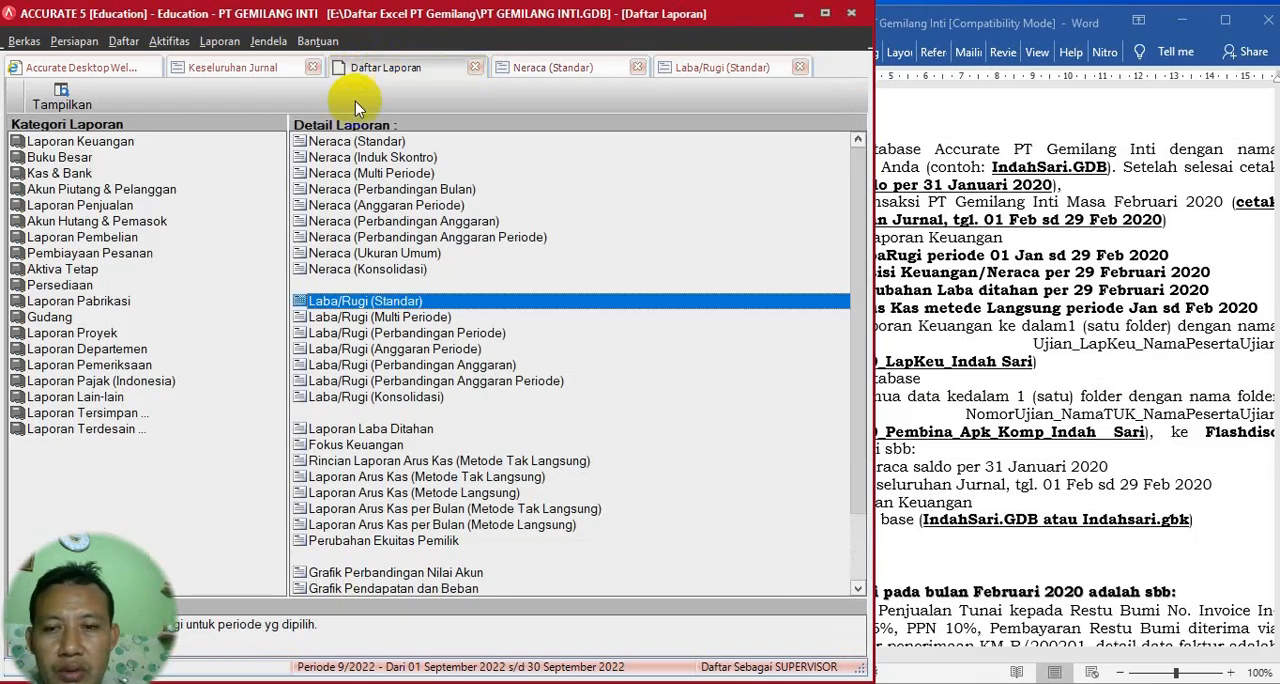
click(76, 145)
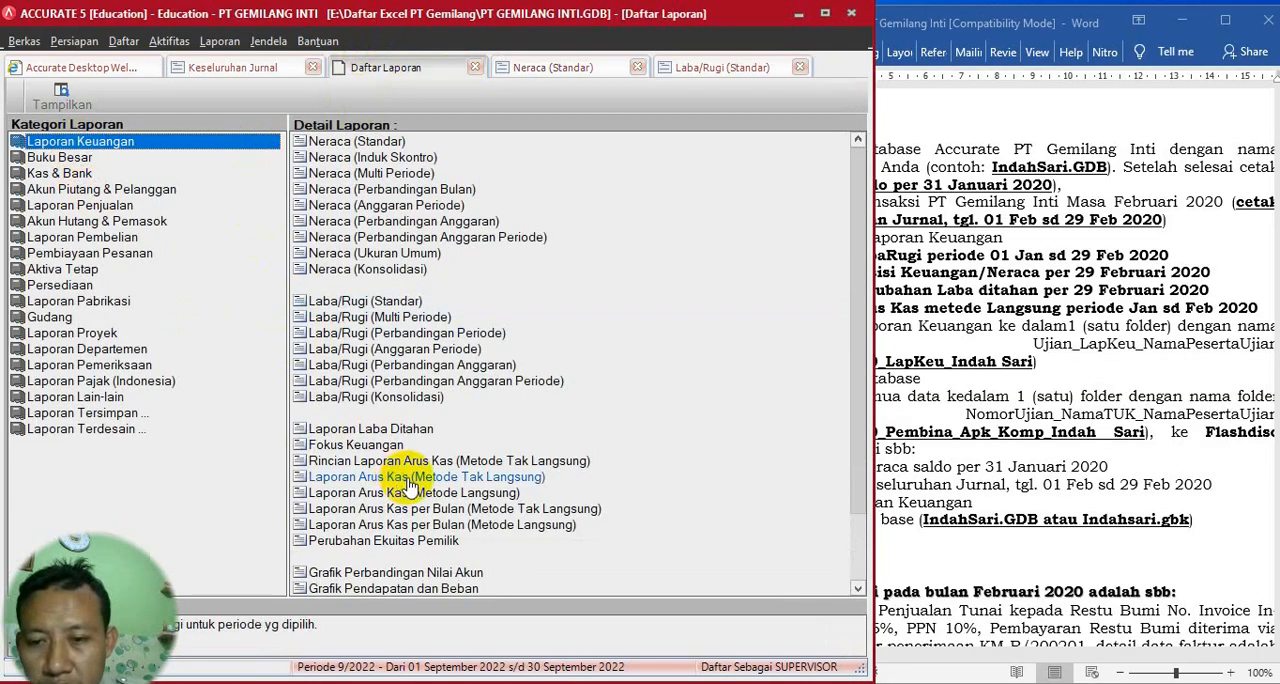
click(445, 493)
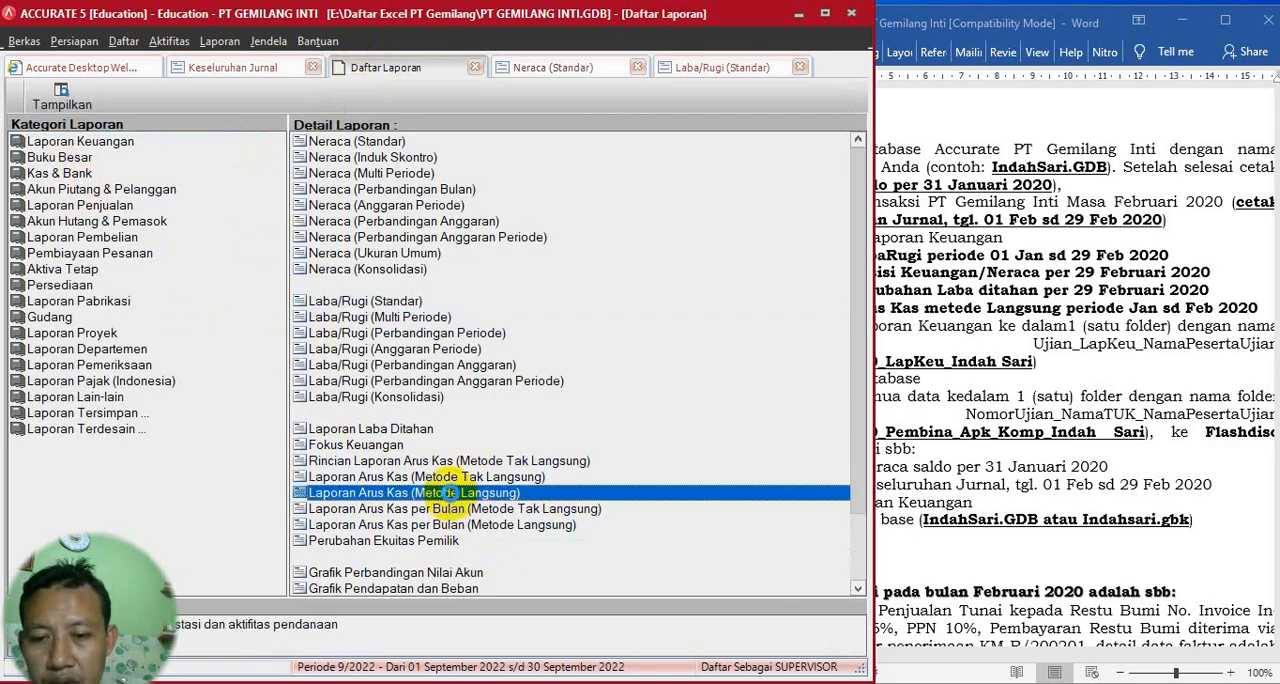
double_click(447, 492)
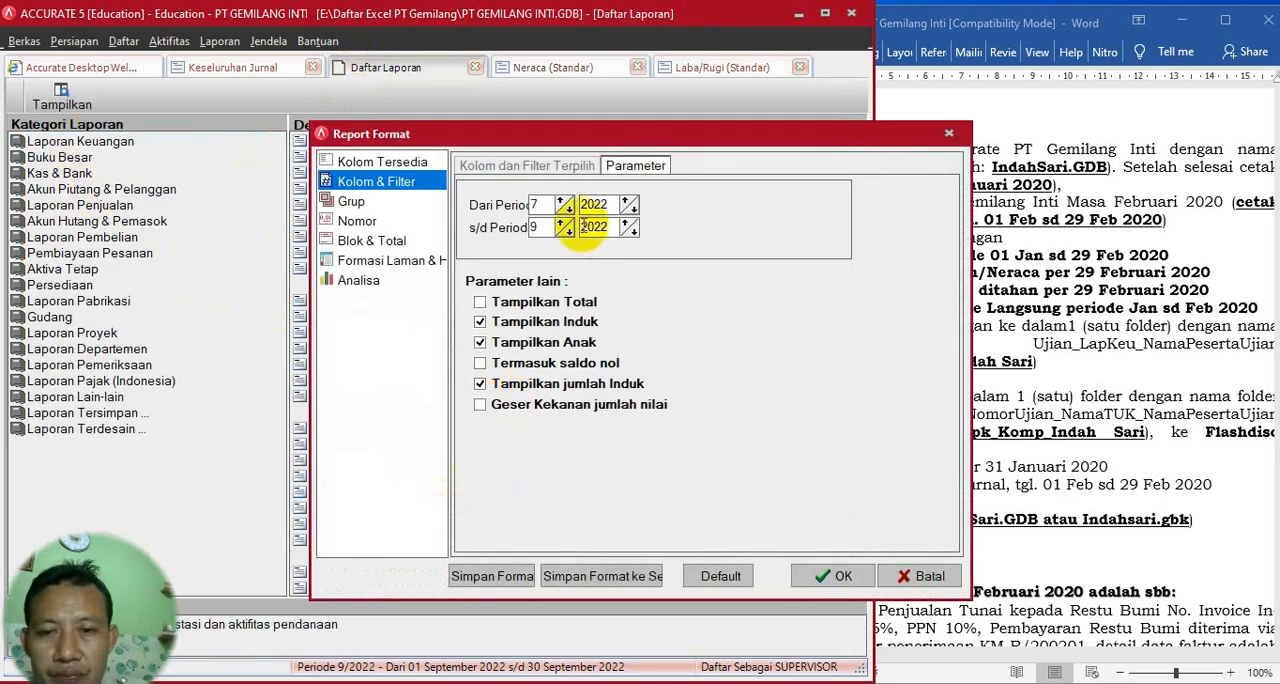
click(1100, 382)
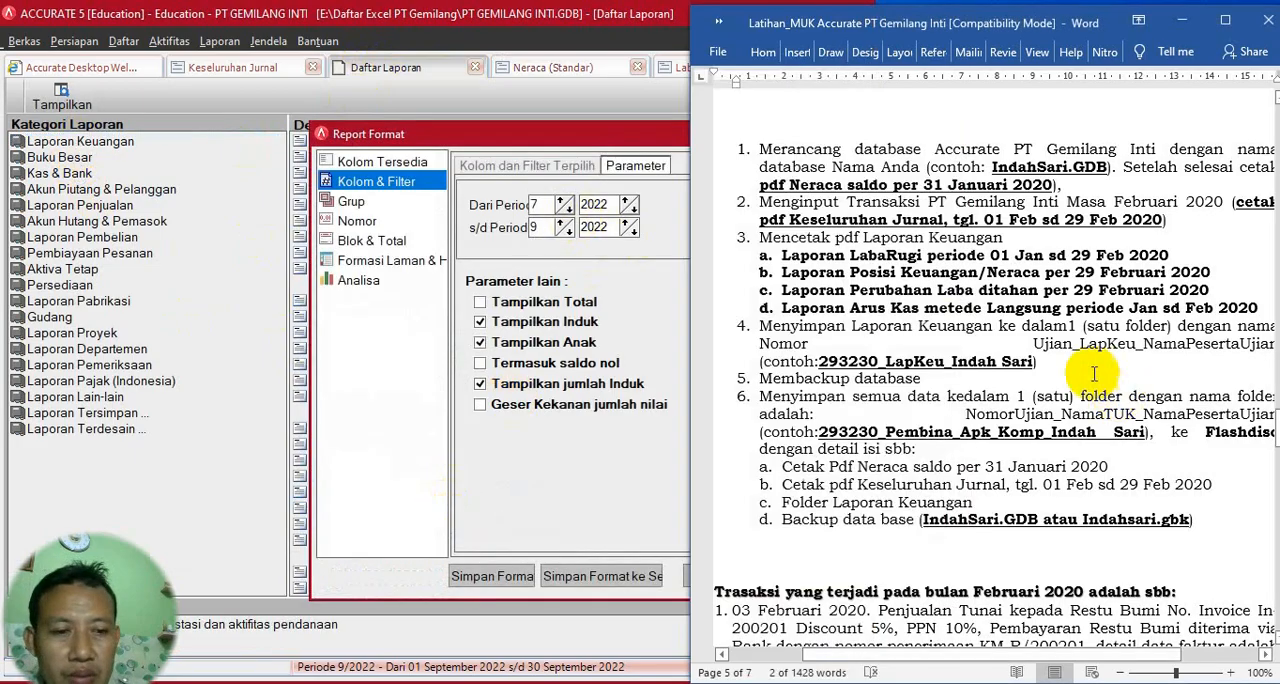
click(566, 213)
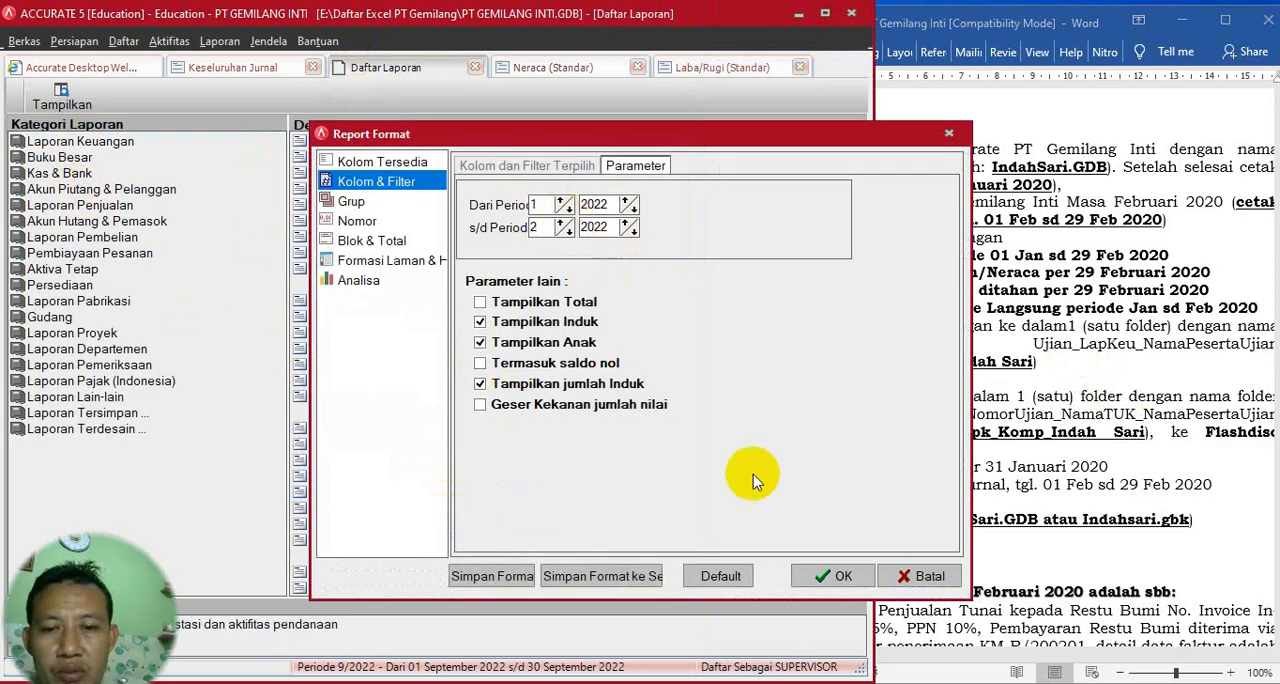
click(633, 231)
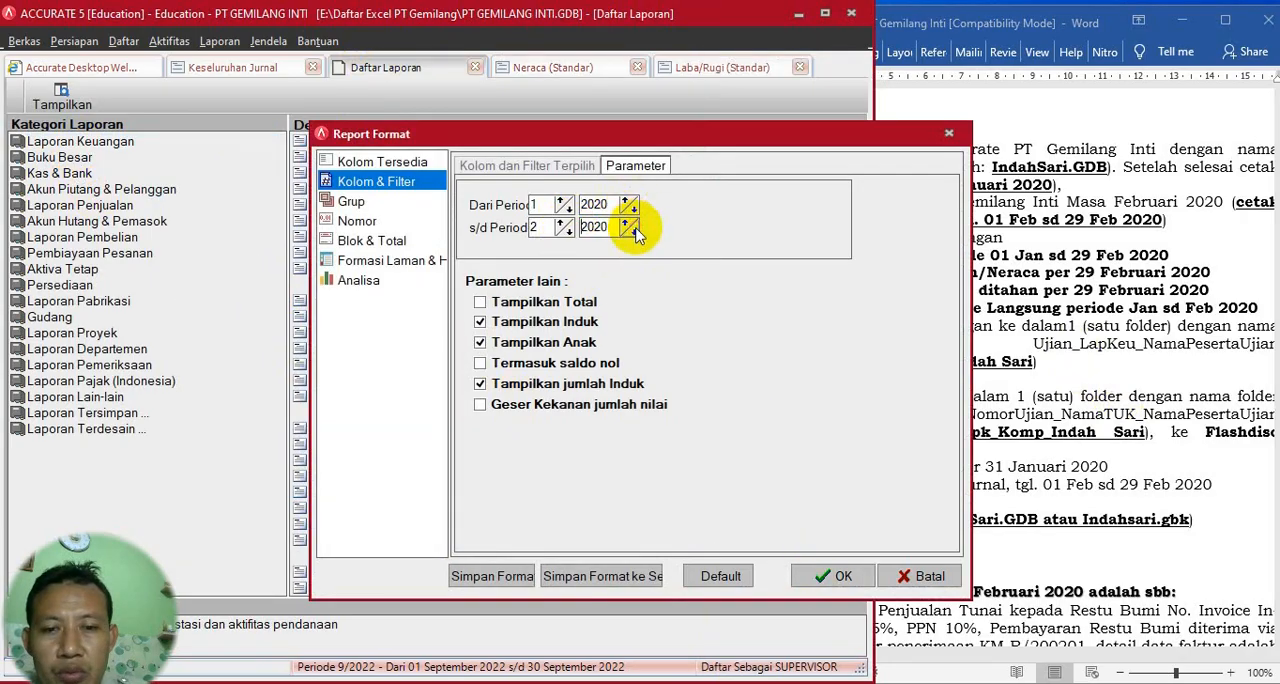
click(832, 576)
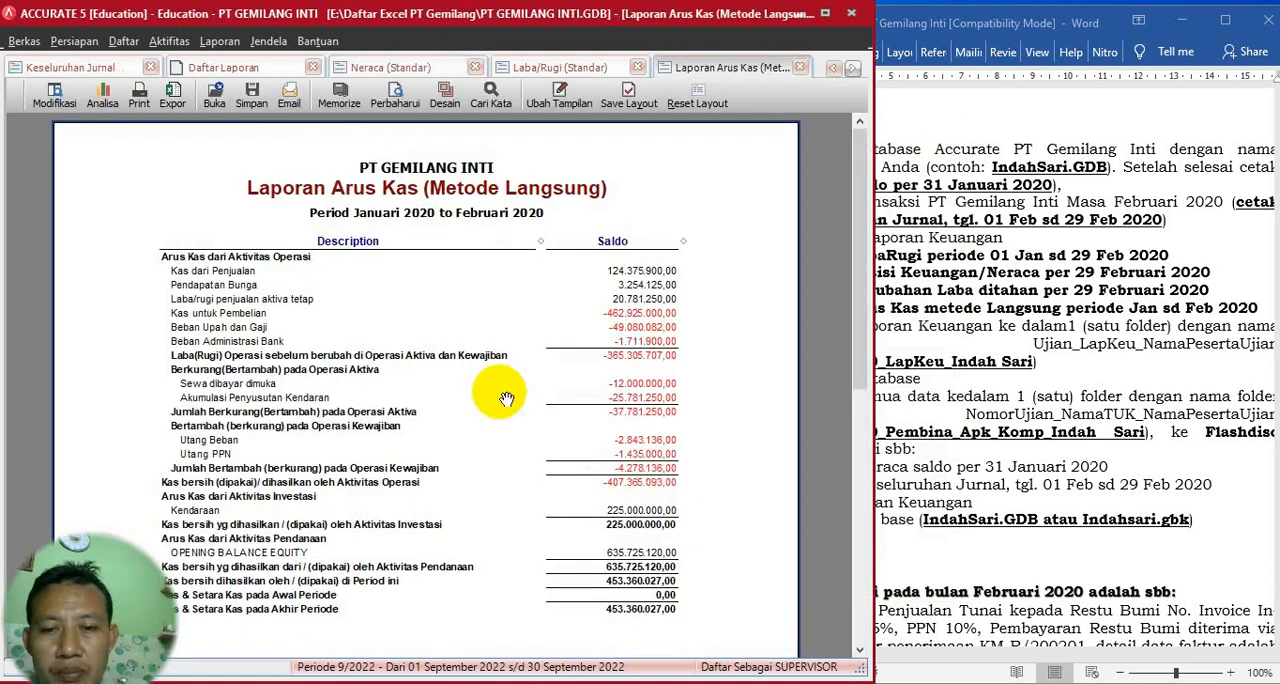
scroll(506, 398, down, 3)
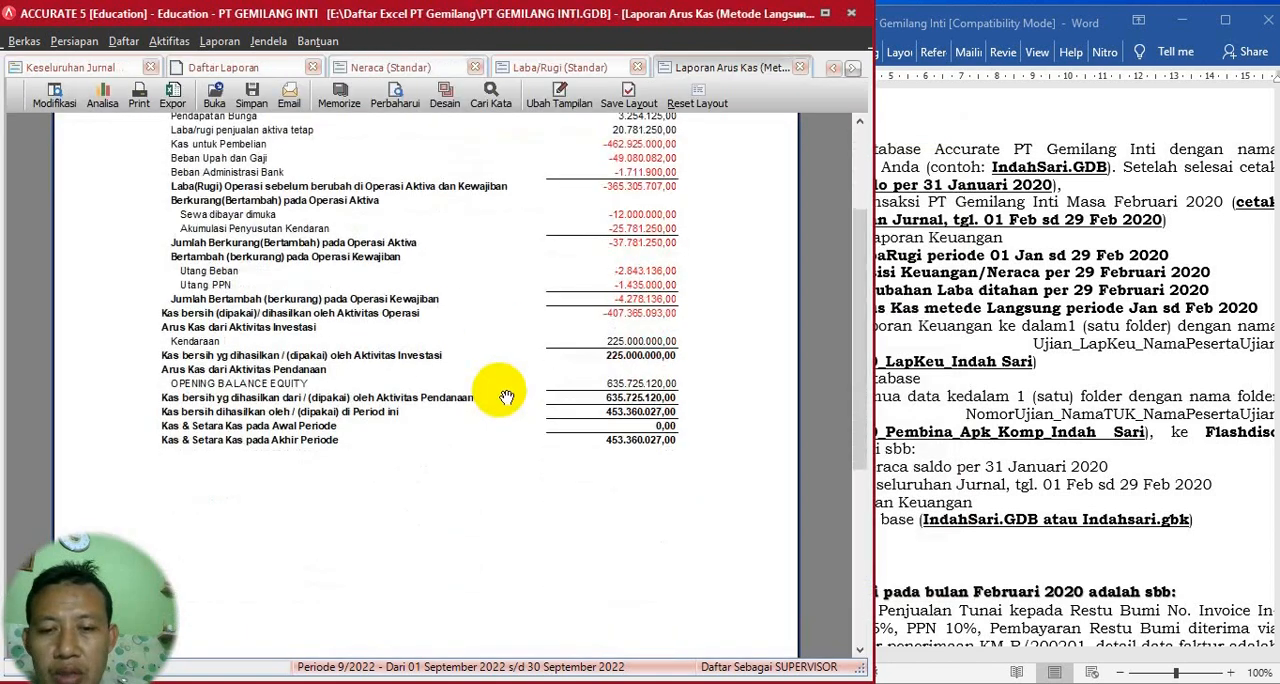
scroll(506, 398, up, 3)
click(1020, 378)
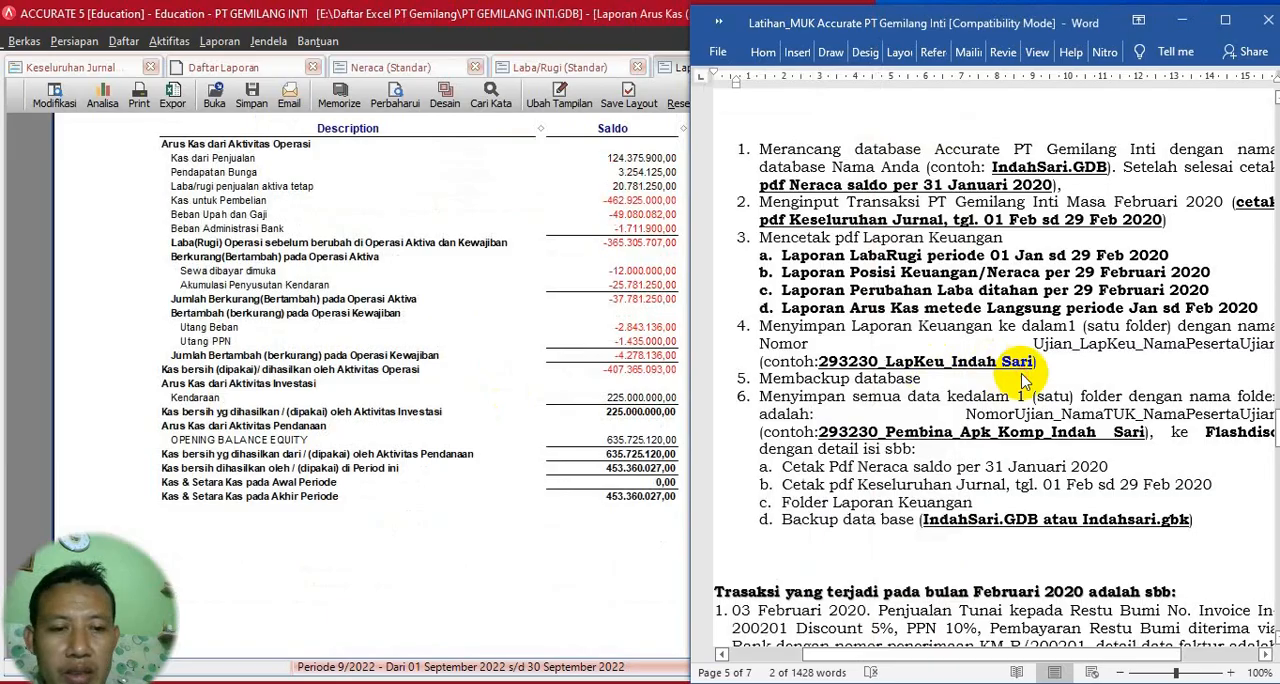